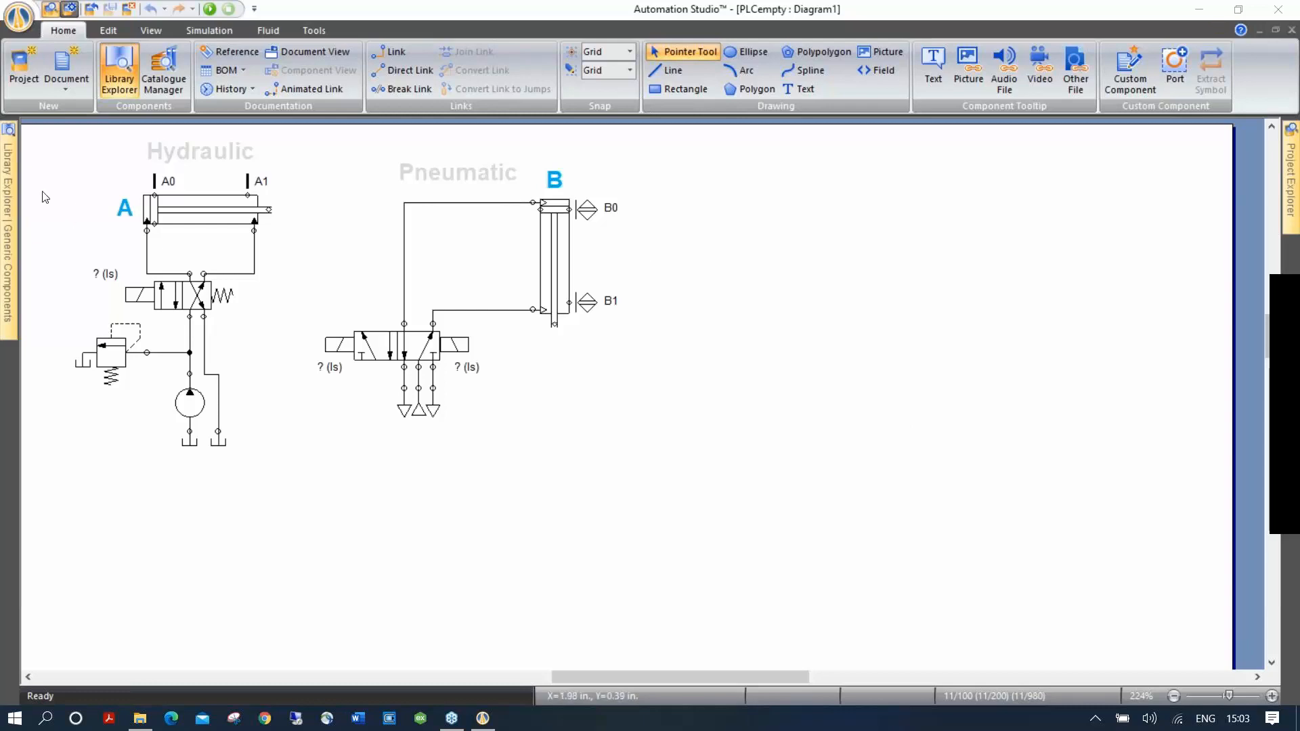
Place a 24 V power supply and a 0 V common from the Electrical Control (JIC Standard) library beside the pneumatic circuit.
mouse_move(12, 186)
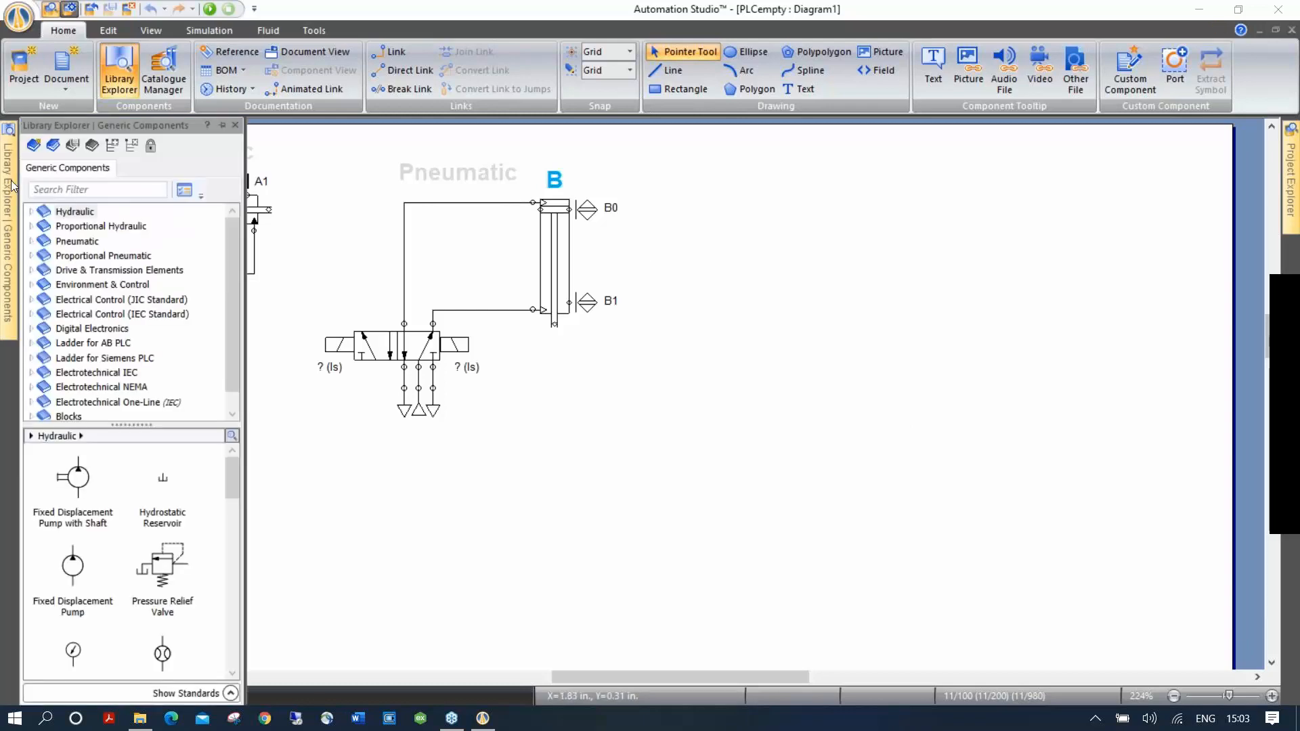
left_click(218, 126)
left_click_drag(798, 417, 811, 407)
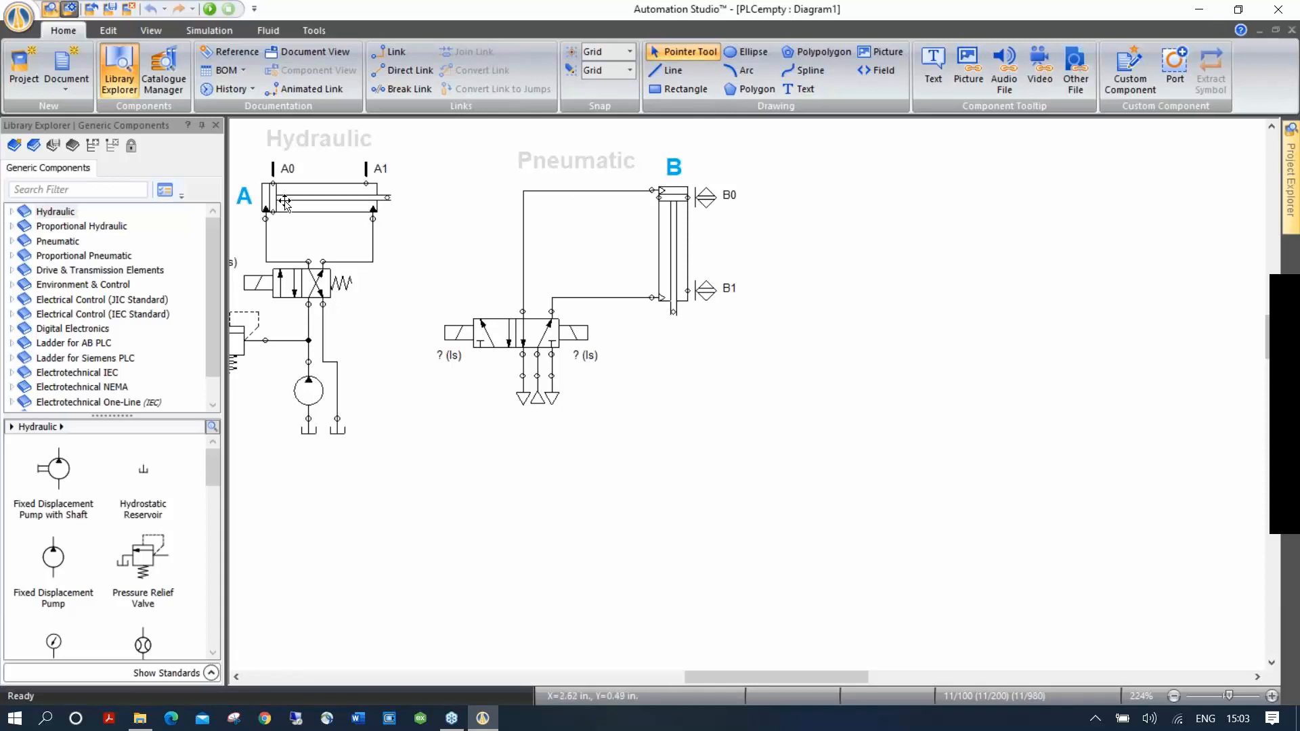
left_click(71, 300)
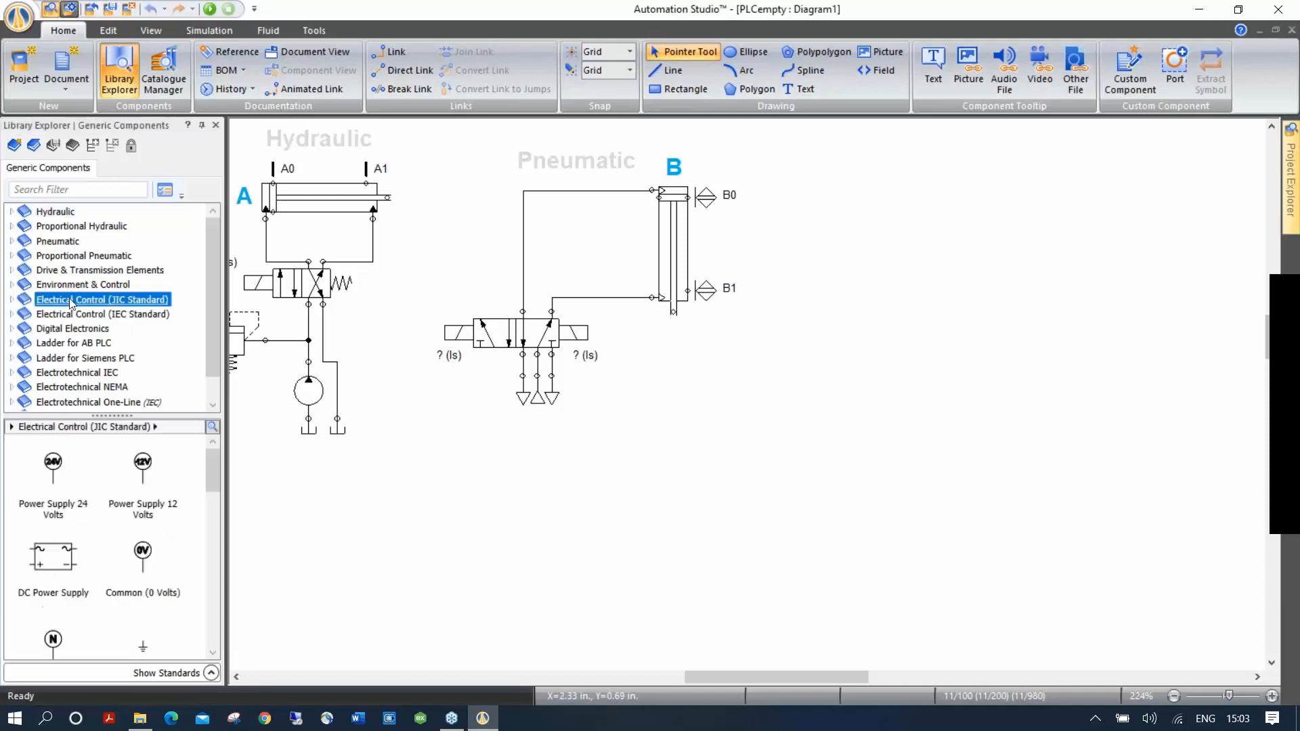
left_click_drag(53, 468, 845, 250)
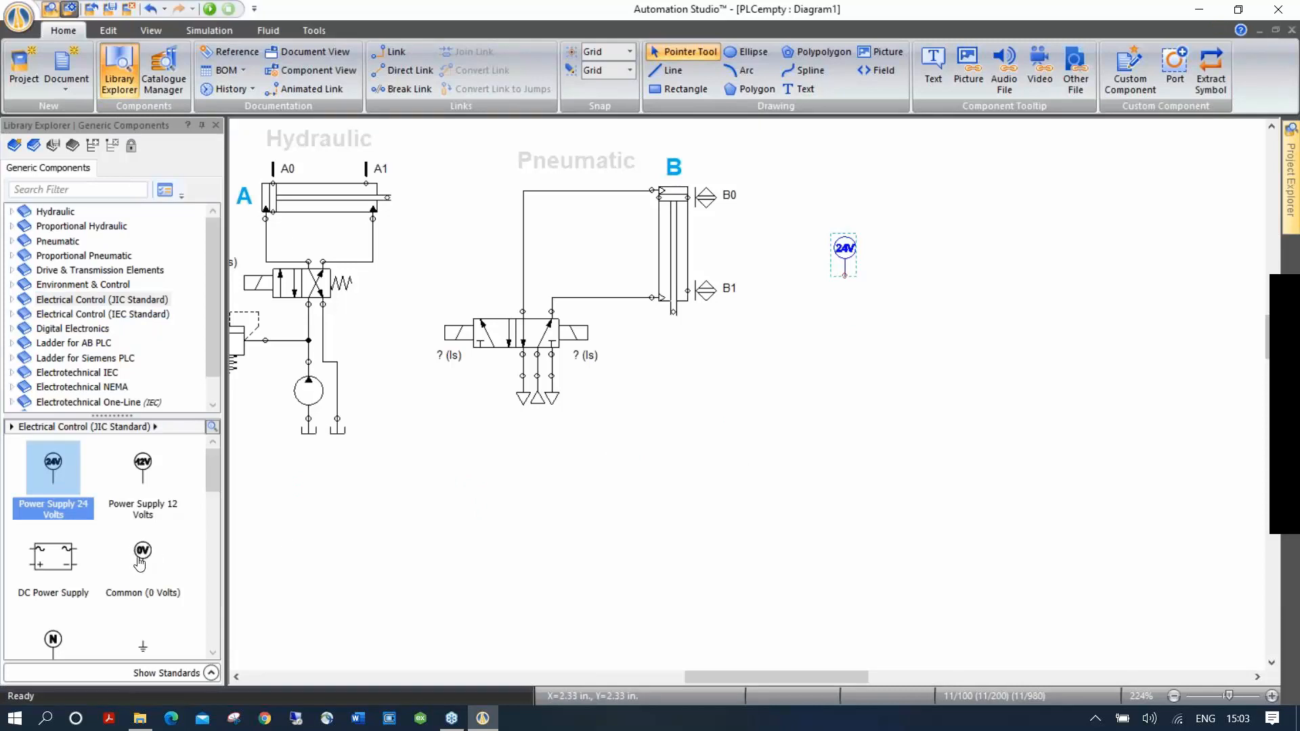
left_click_drag(139, 564, 1164, 241)
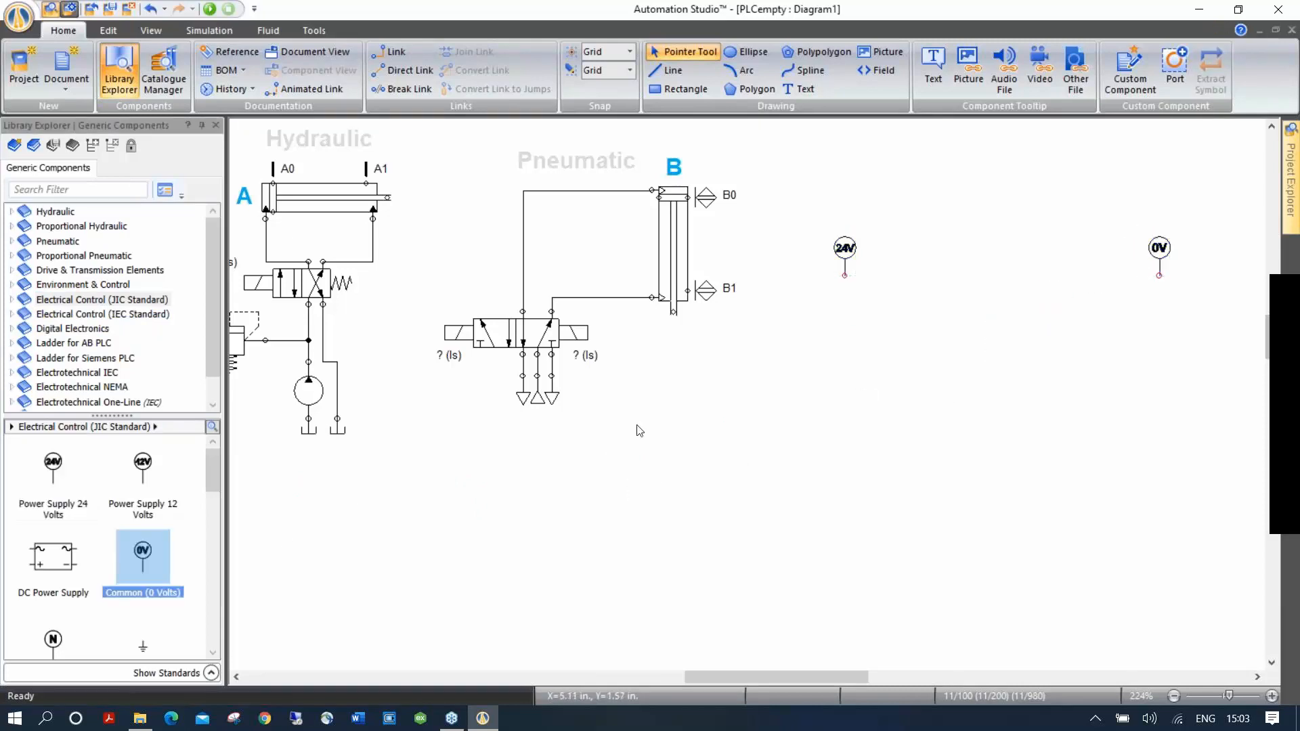
Add a normally open push-button next to the 24 V supply with the alias Start.
left_click_drag(211, 473, 209, 509)
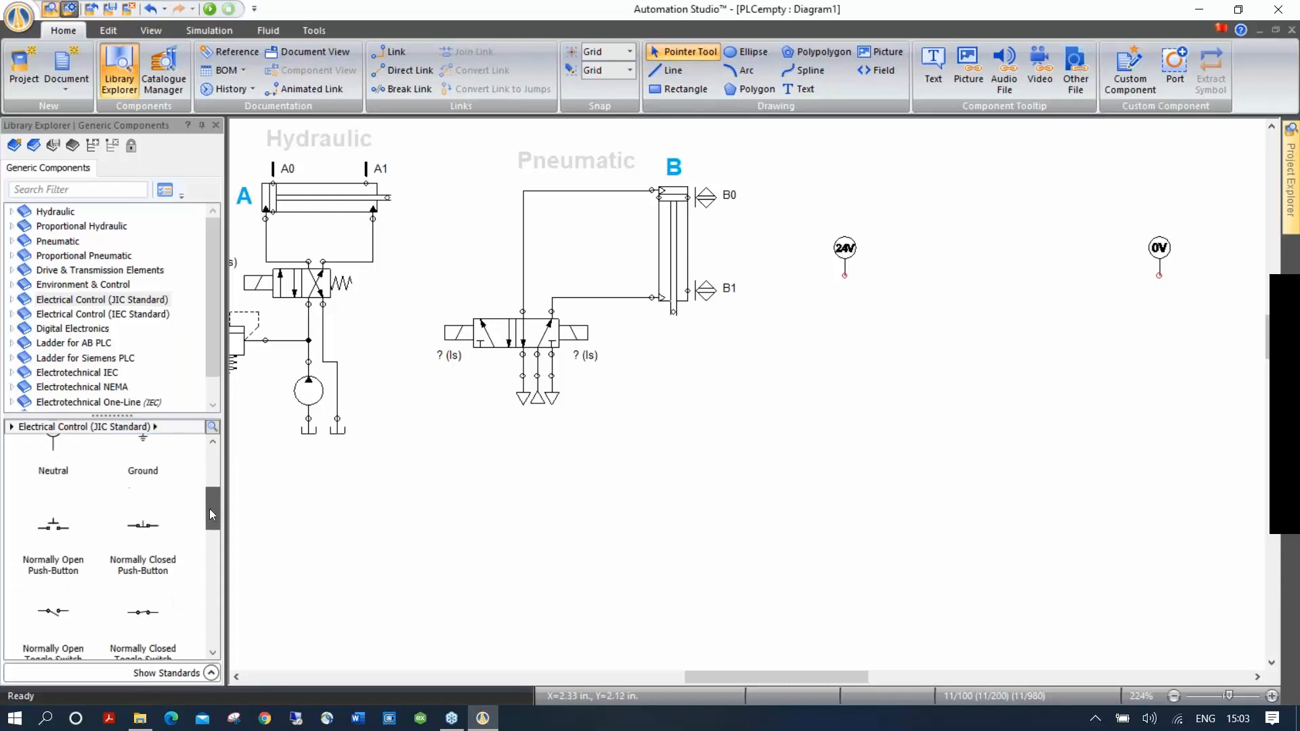
left_click(52, 531)
left_click_drag(53, 532, 888, 272)
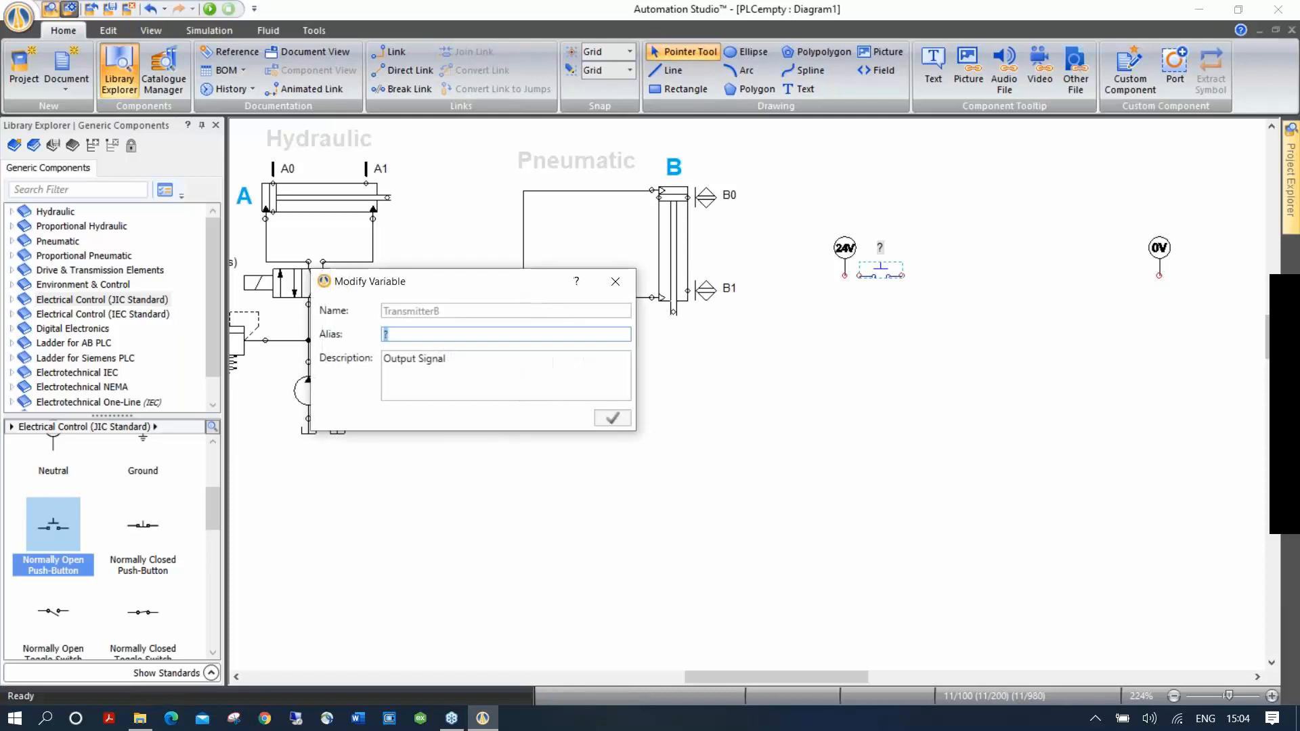
type("Start")
key("Return")
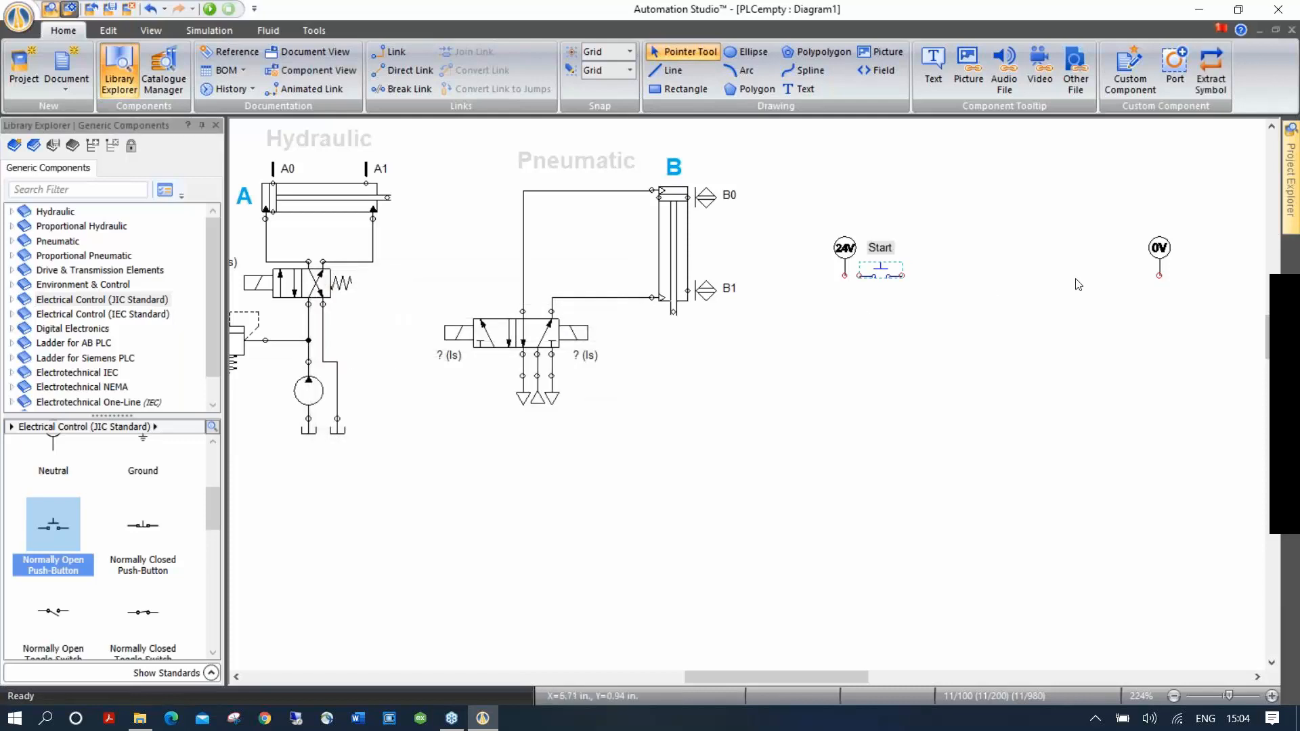
Add a coil with alias CR1 near the 0 V common and wire the first rung from 24 V through Start to 0 V.
scroll(208, 509, "down", 3)
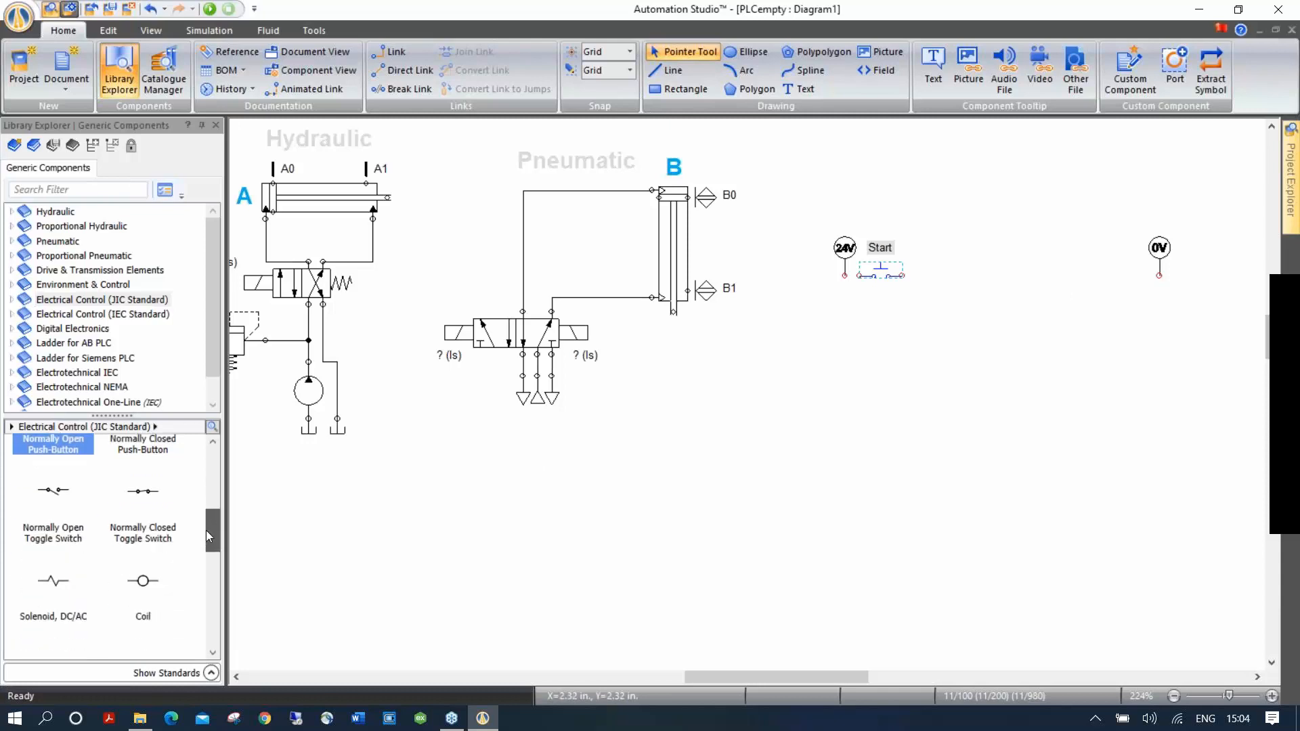
left_click_drag(150, 545, 1124, 278)
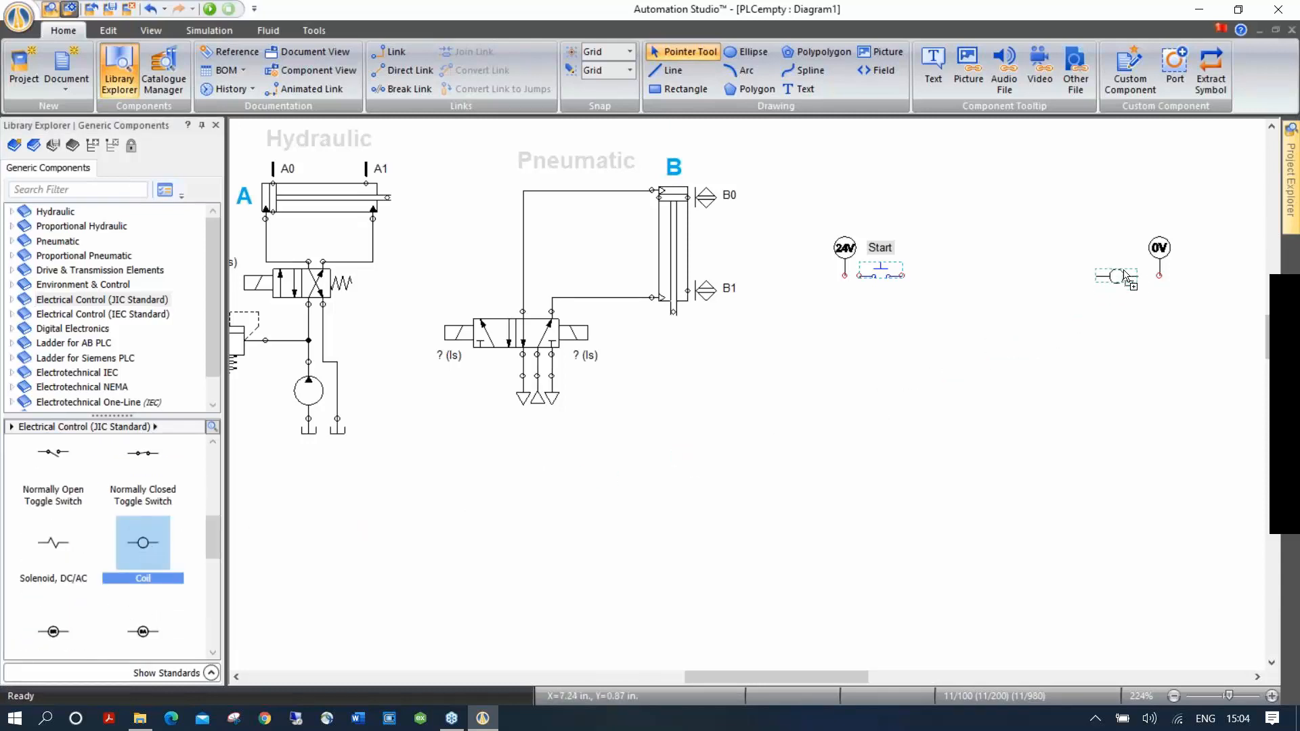
type("Cr1")
key("Return")
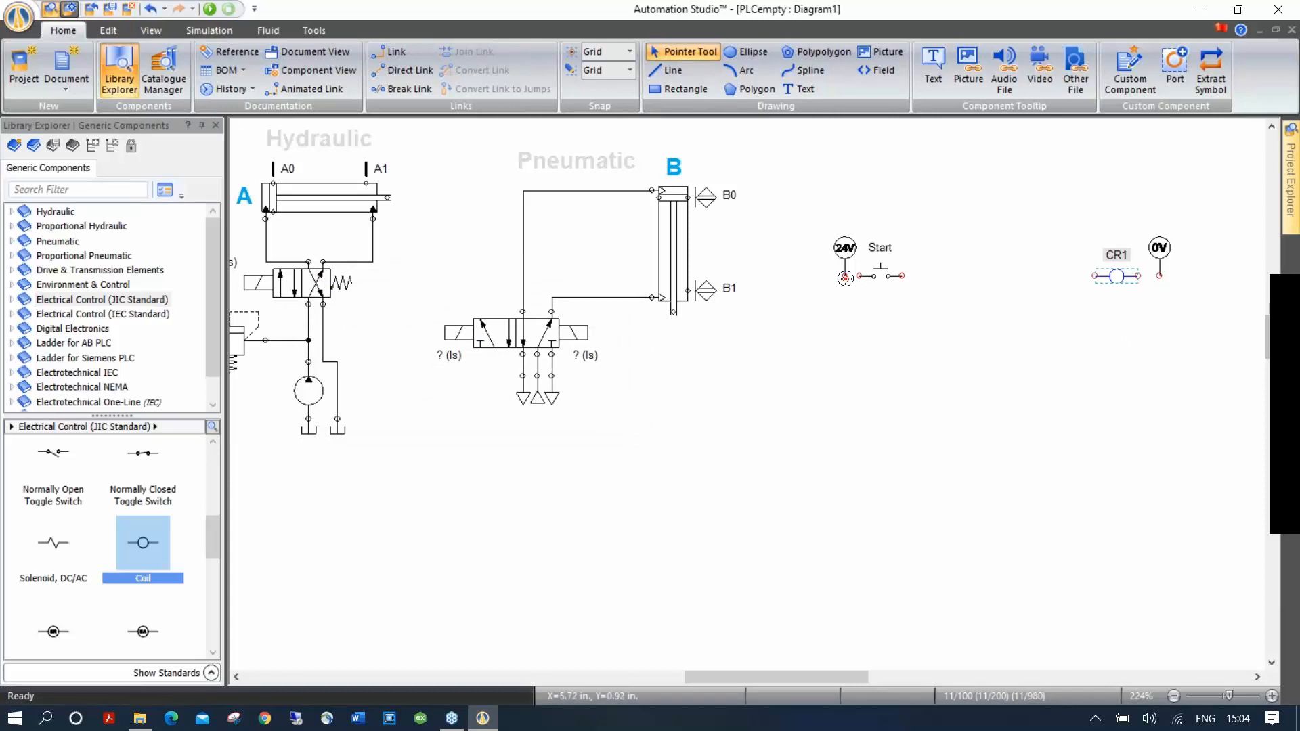
left_click_drag(901, 275, 1160, 276)
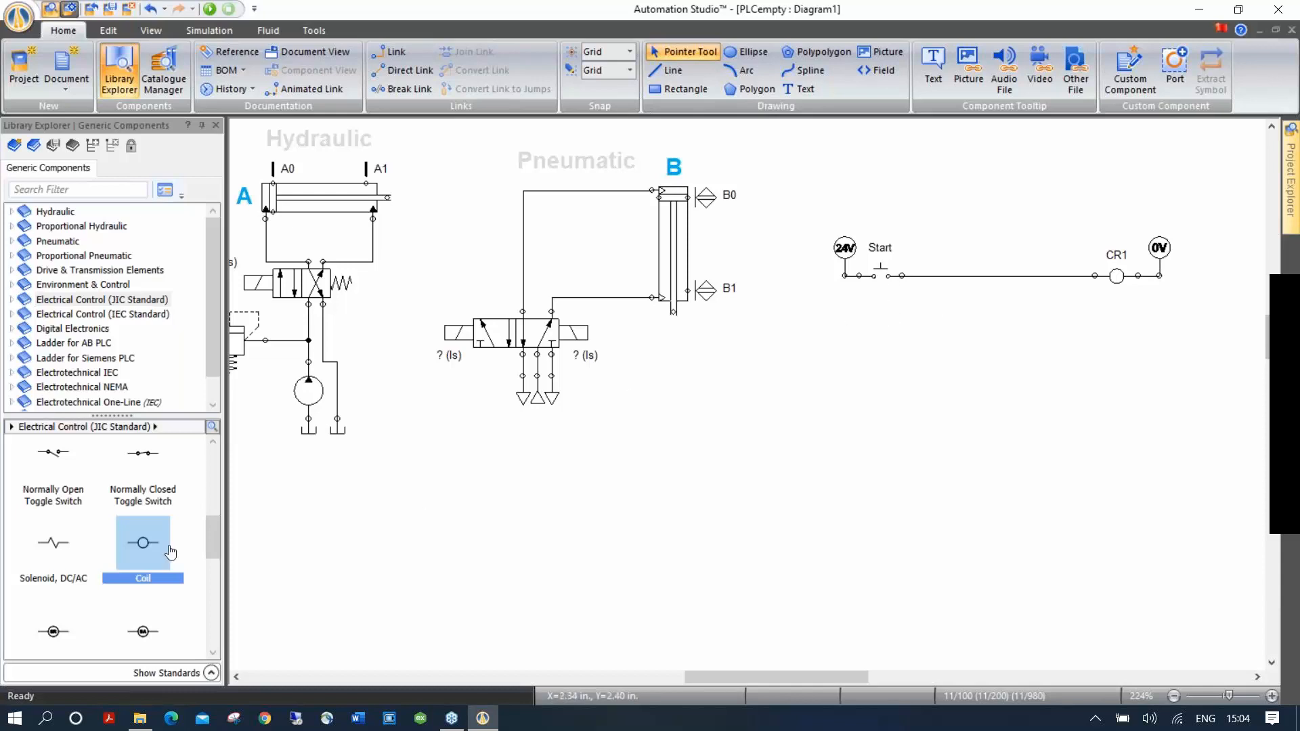
Place a normally open contact linked to CR1 below the Start button and wire it in parallel with the button.
left_click_drag(208, 532, 888, 320)
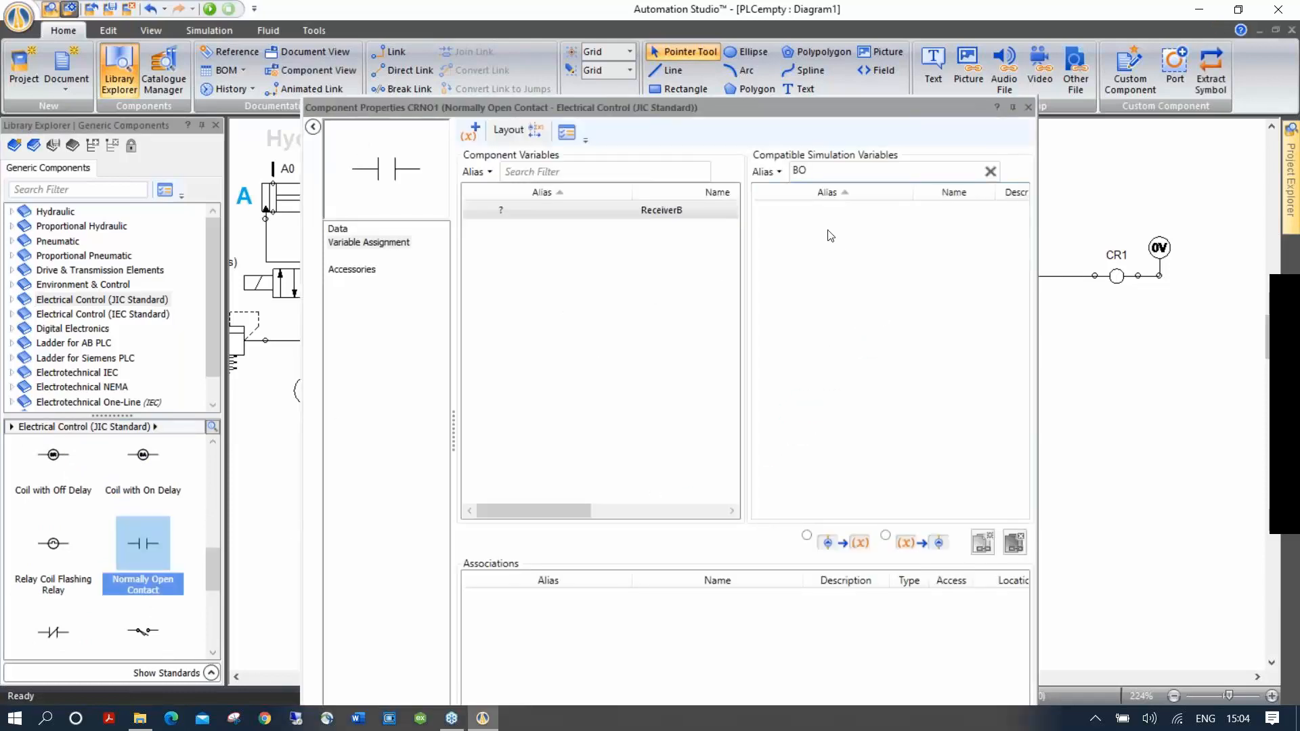
double_click(799, 171)
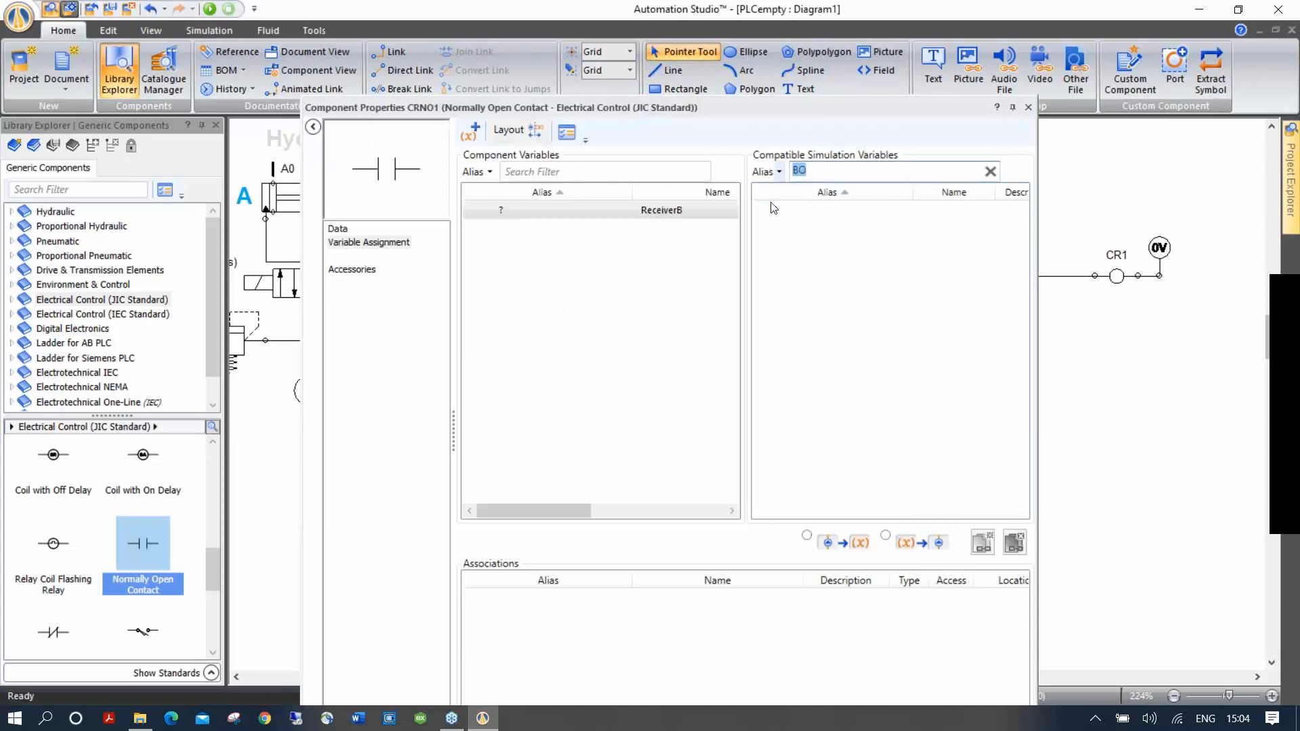
type("c")
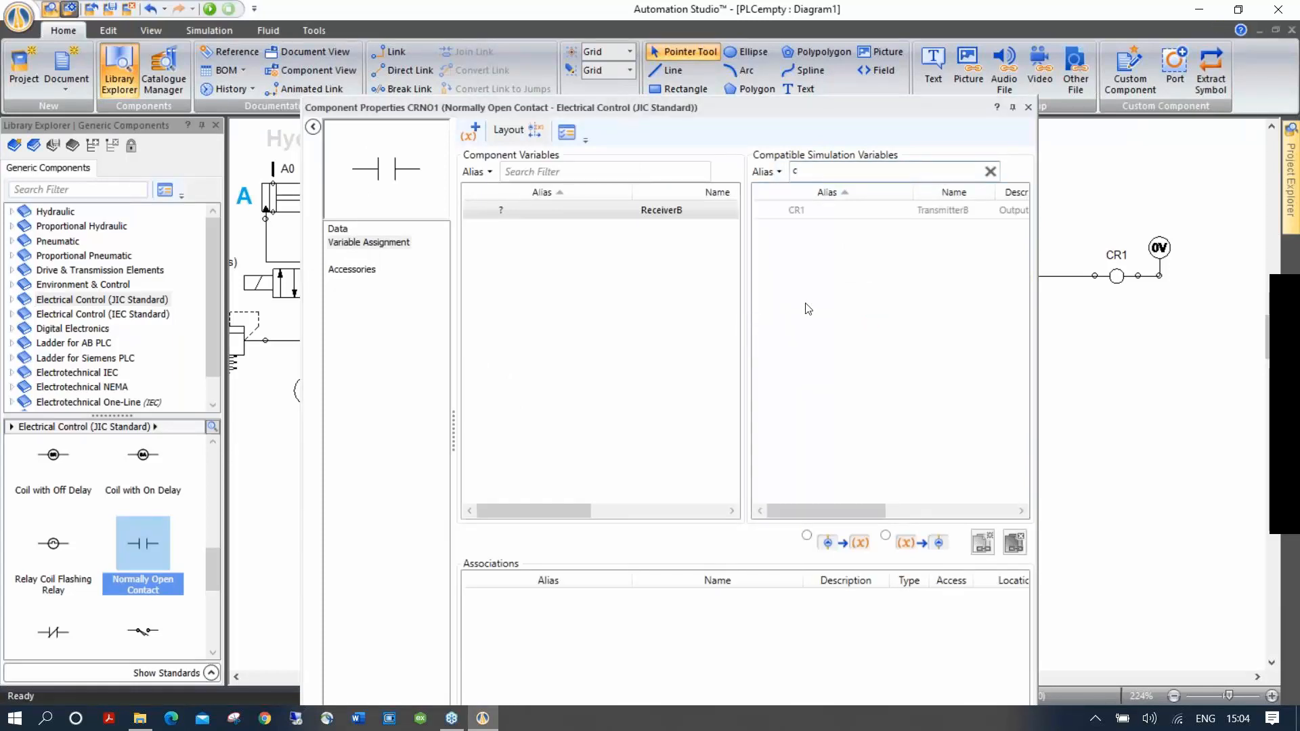
double_click(823, 216)
left_click(1027, 108)
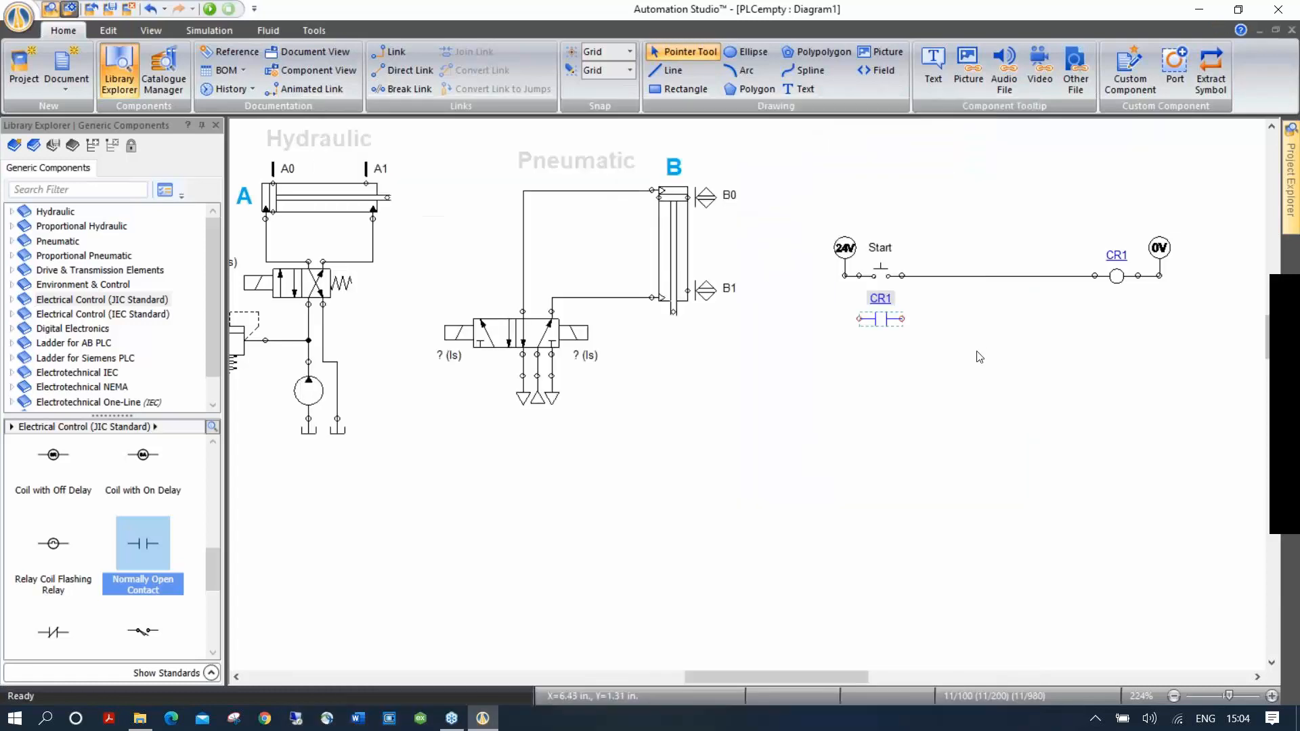
left_click_drag(901, 277, 902, 318)
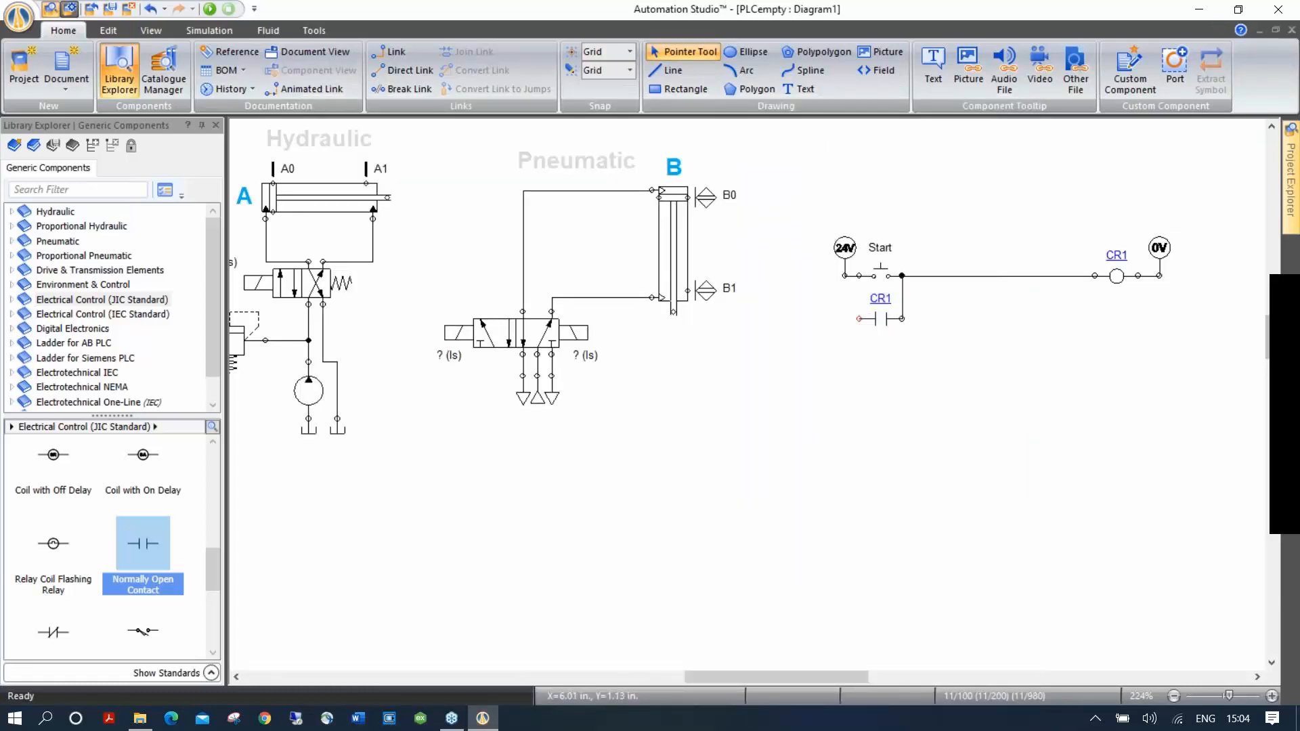
left_click_drag(859, 275, 858, 319)
Copy the CR1 contact to a second rung below and connect it to the 24 V line.
left_click(884, 319)
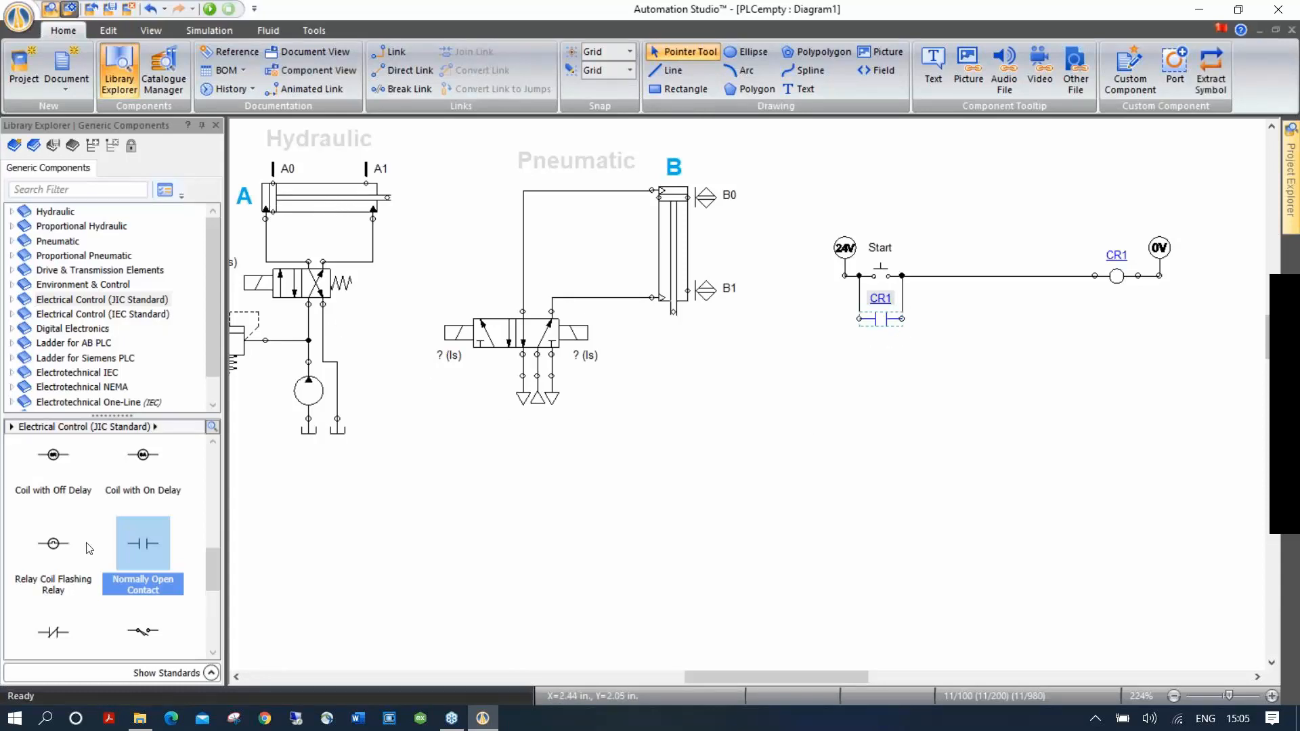
right_click(882, 321)
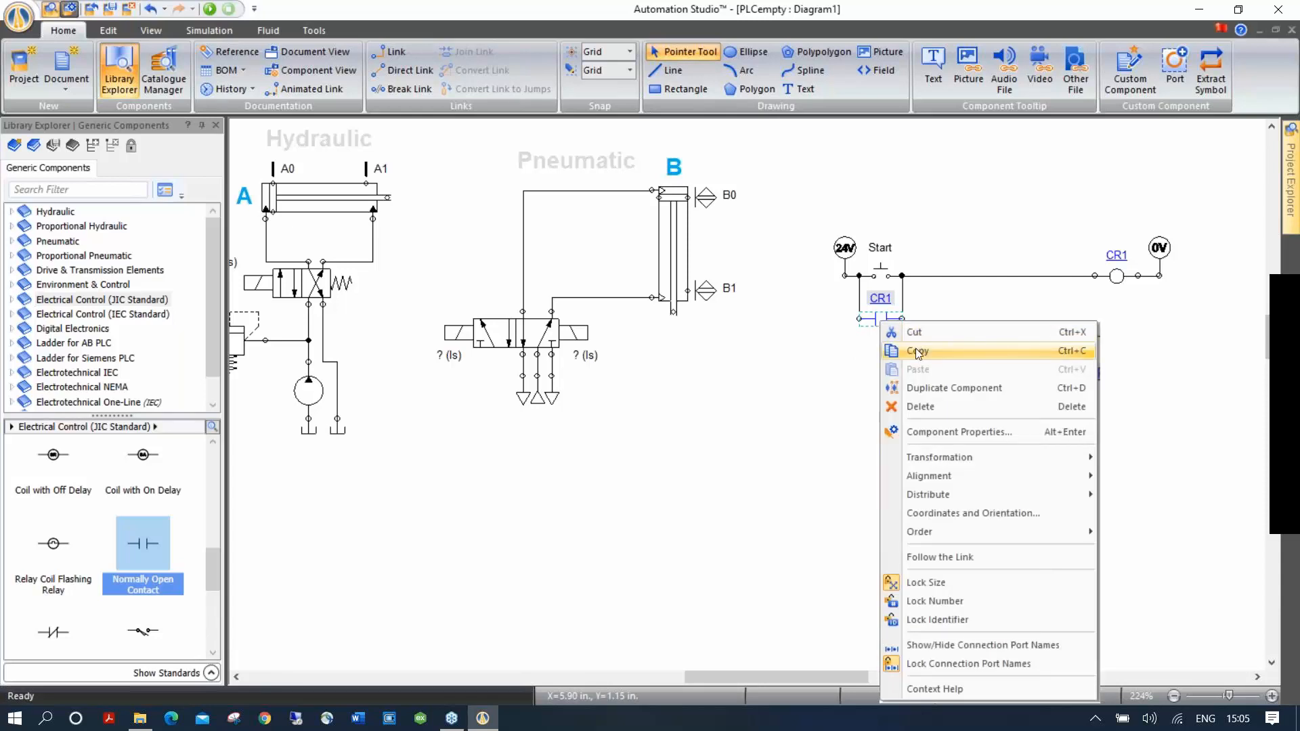
left_click(842, 358)
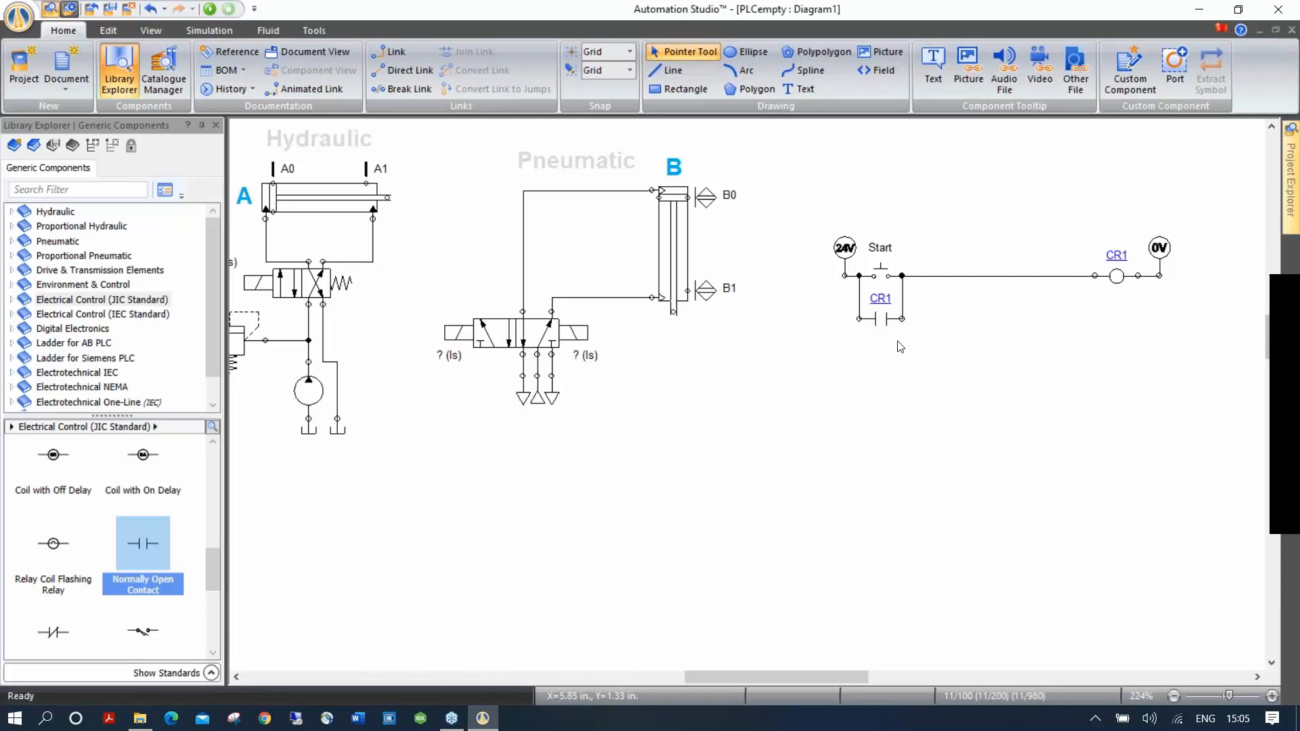
left_click_drag(884, 321, 845, 275)
Place a DC/AC solenoid at the 0 V end of the second rung with the alias A+.
left_click_drag(410, 462, 511, 457)
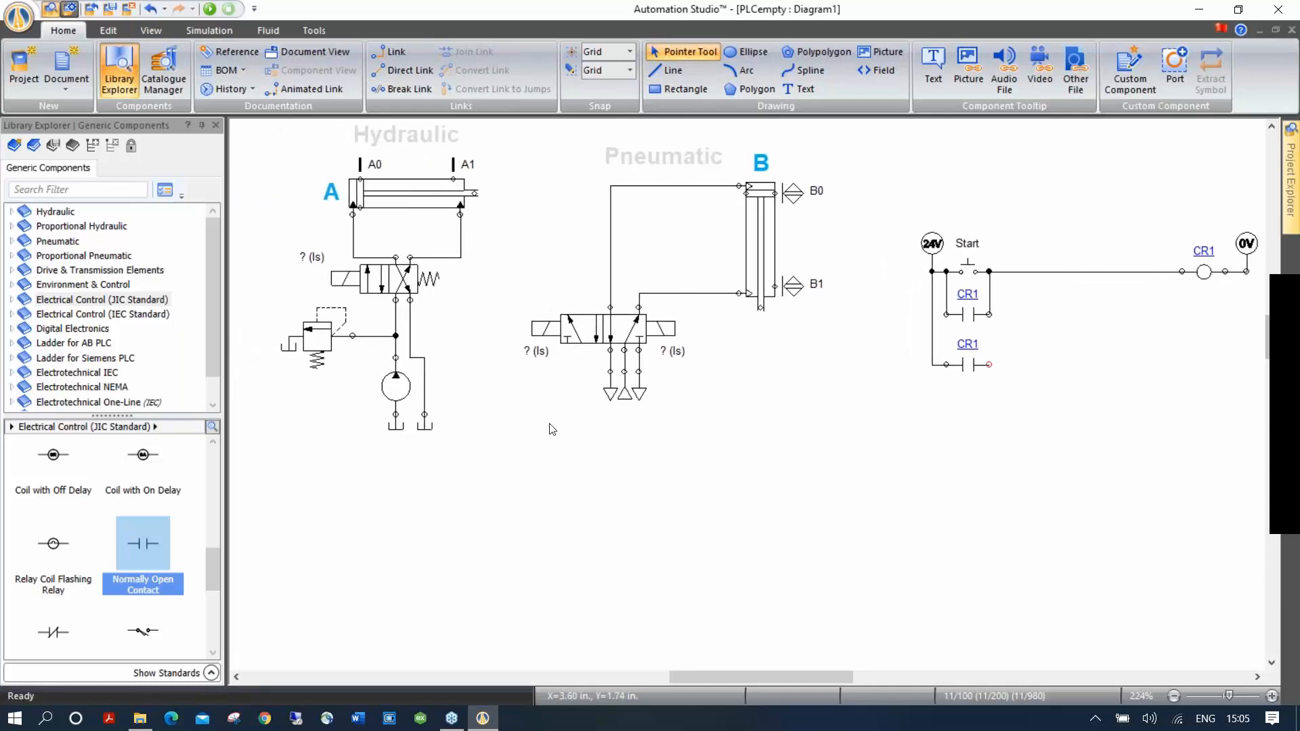
left_click_drag(594, 443, 515, 447)
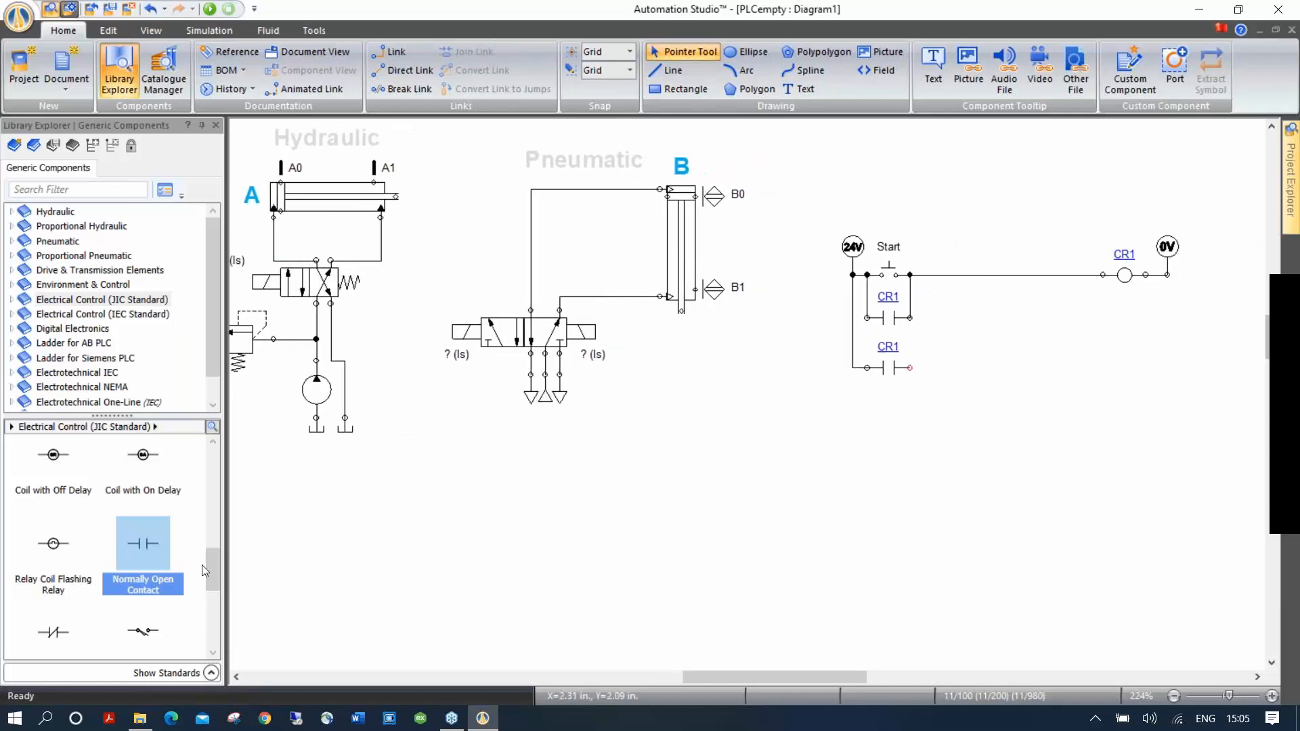
left_click_drag(206, 585, 207, 544)
left_click_drag(46, 556, 1139, 364)
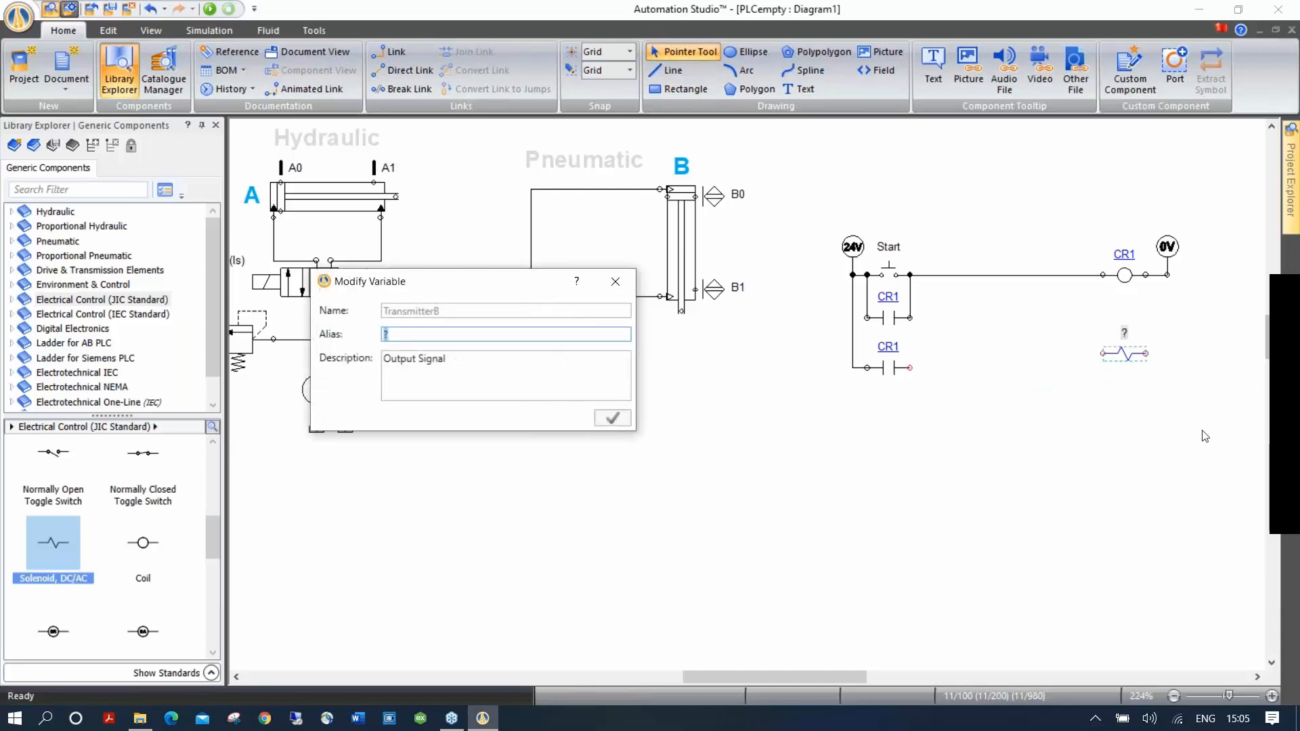
type("A+")
key("Return")
Wire the second CR1 contact through solenoid A+ to the 0 V line and align the solenoid with the rung.
left_click(941, 383)
mouse_move(909, 368)
left_mouse_down()
mouse_move(1098, 353)
mouse_move(1171, 298)
mouse_move(1167, 275)
left_mouse_up()
mouse_move(1125, 354)
left_mouse_down()
mouse_move(1133, 416)
mouse_move(1131, 367)
left_mouse_up()
left_click(1104, 467)
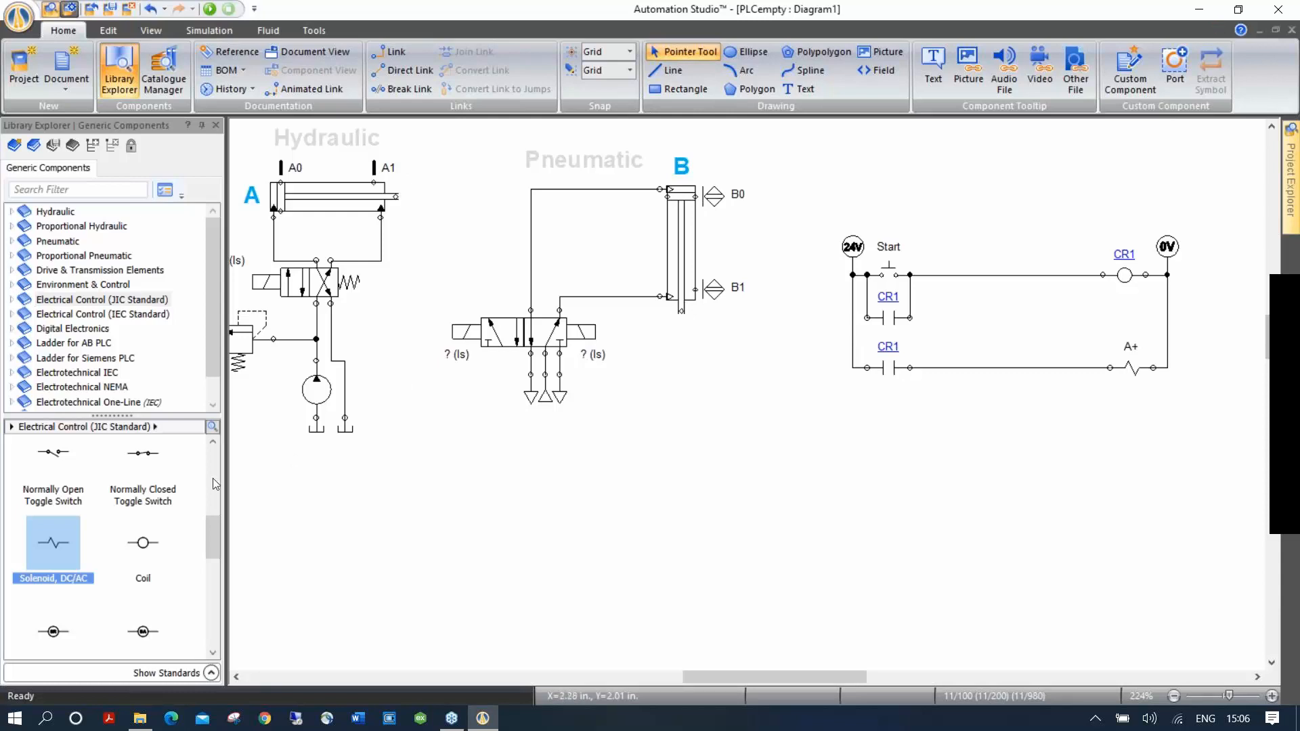
Place a normally open limit switch linked to A1 below the second CR1 contact and connect it to the 24 V line.
left_click_drag(204, 536, 210, 592)
left_click_drag(149, 513, 897, 427)
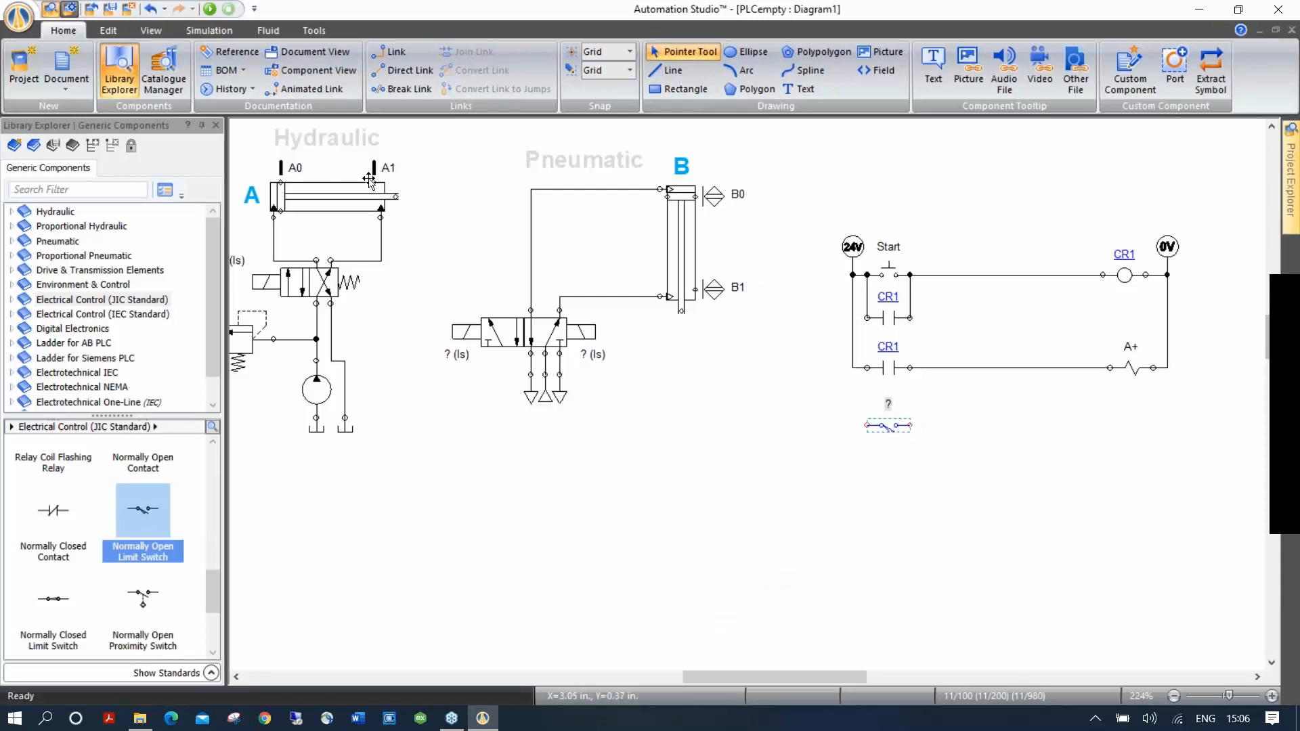
double_click(889, 427)
left_click(821, 174)
type("c")
key("BackSpace")
type("a")
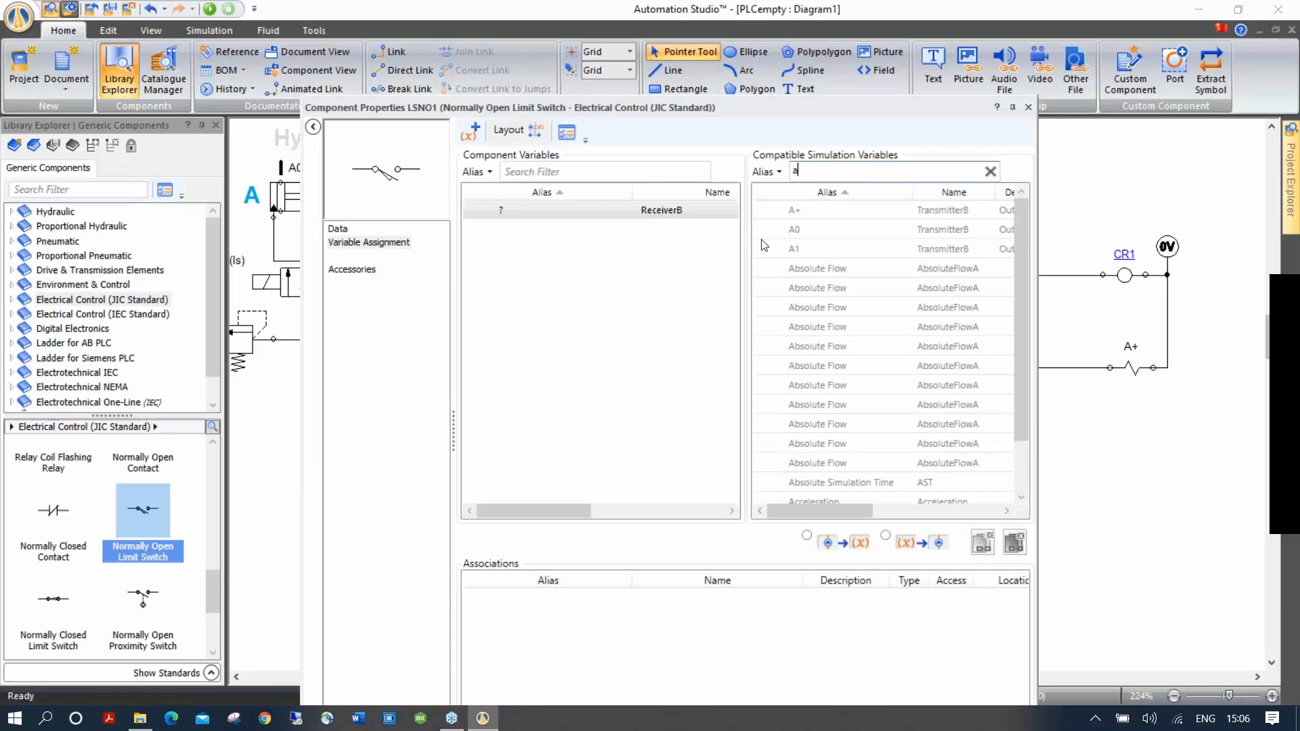
double_click(815, 255)
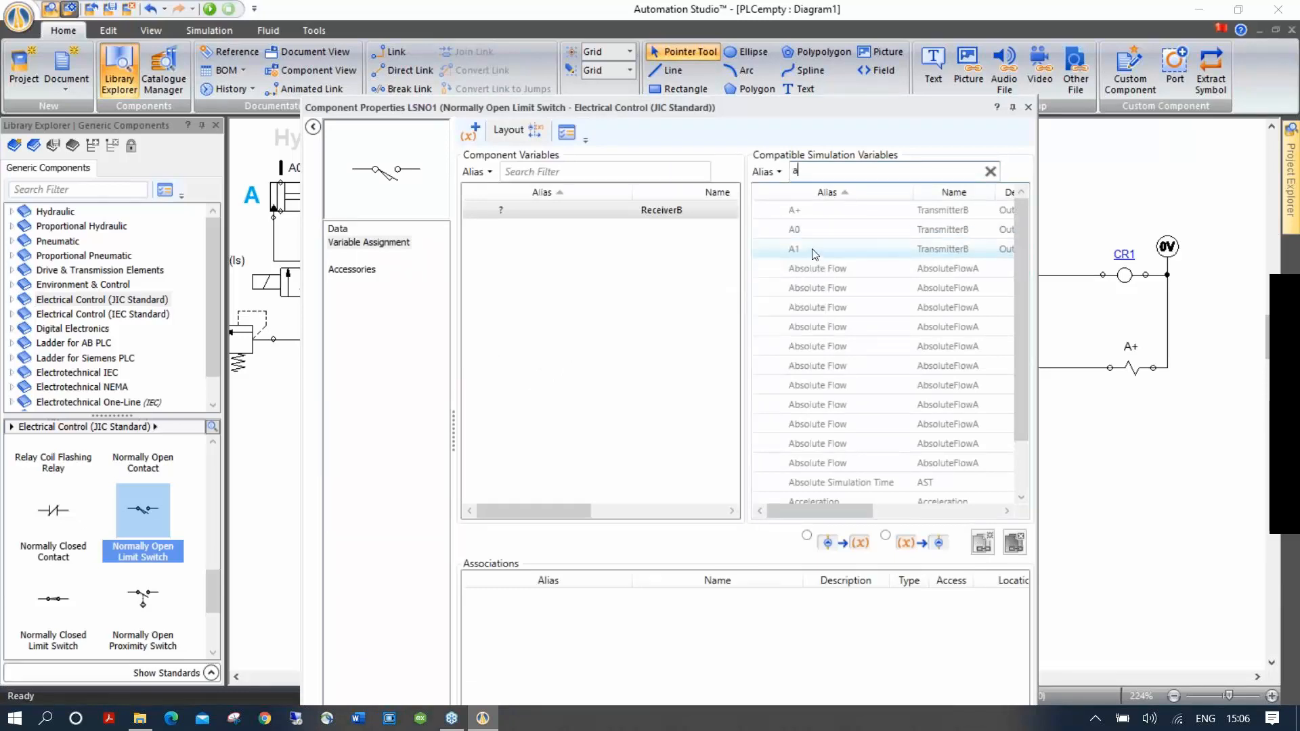
left_click(1028, 107)
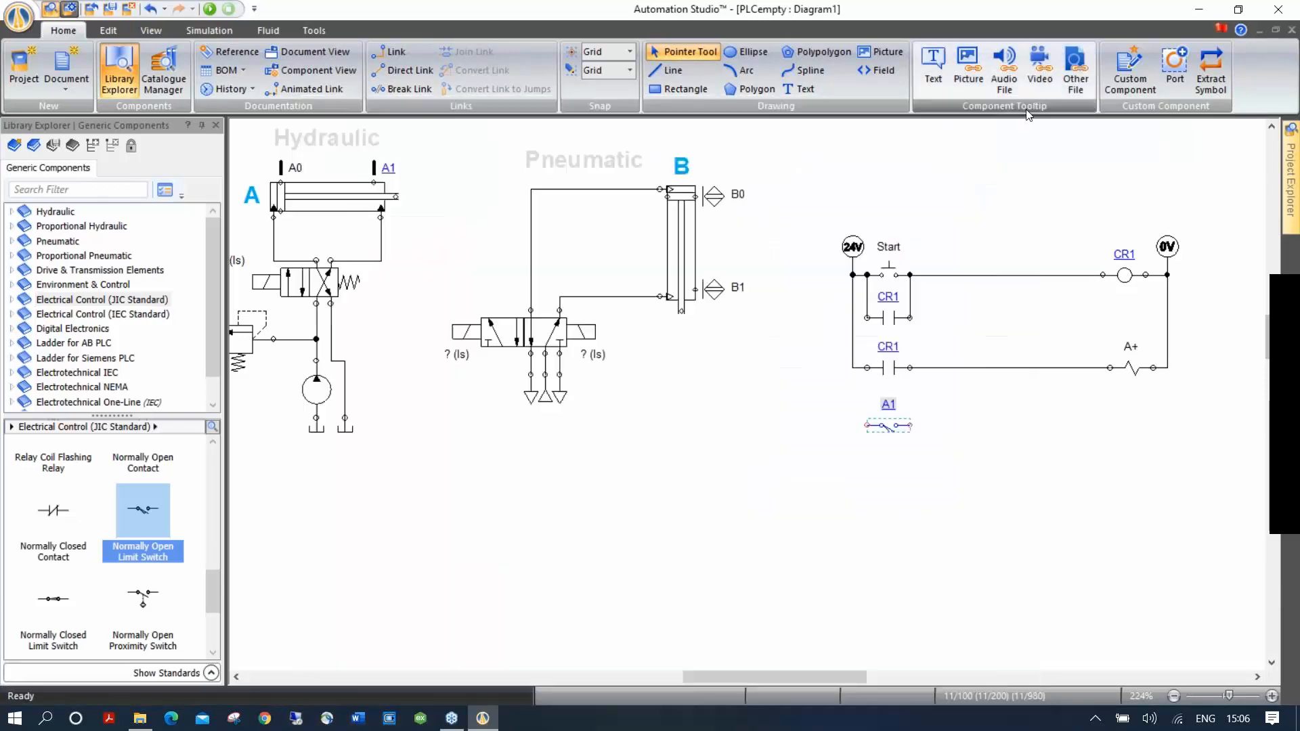
left_click_drag(867, 426, 855, 381)
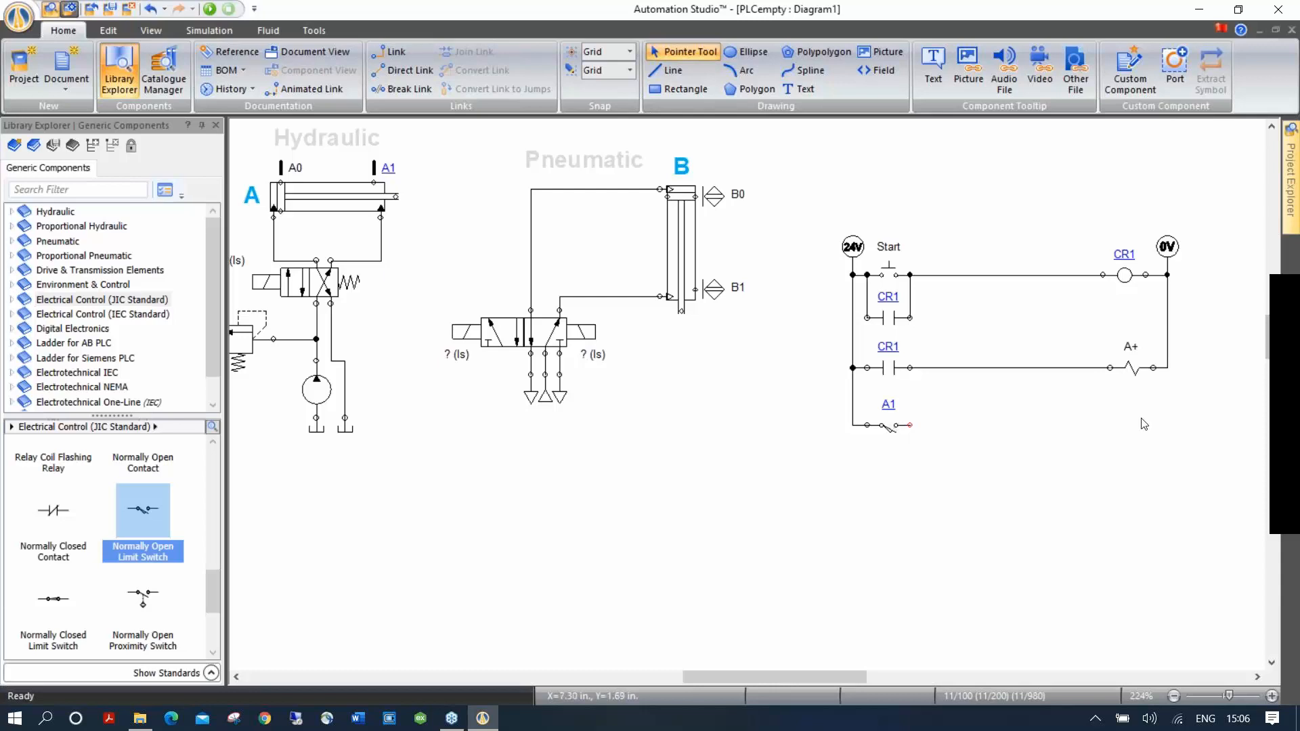
Place a DC/AC solenoid below A+ with the alias B+.
left_click_drag(215, 587, 211, 543)
left_click_drag(54, 514, 1138, 434)
type("B+")
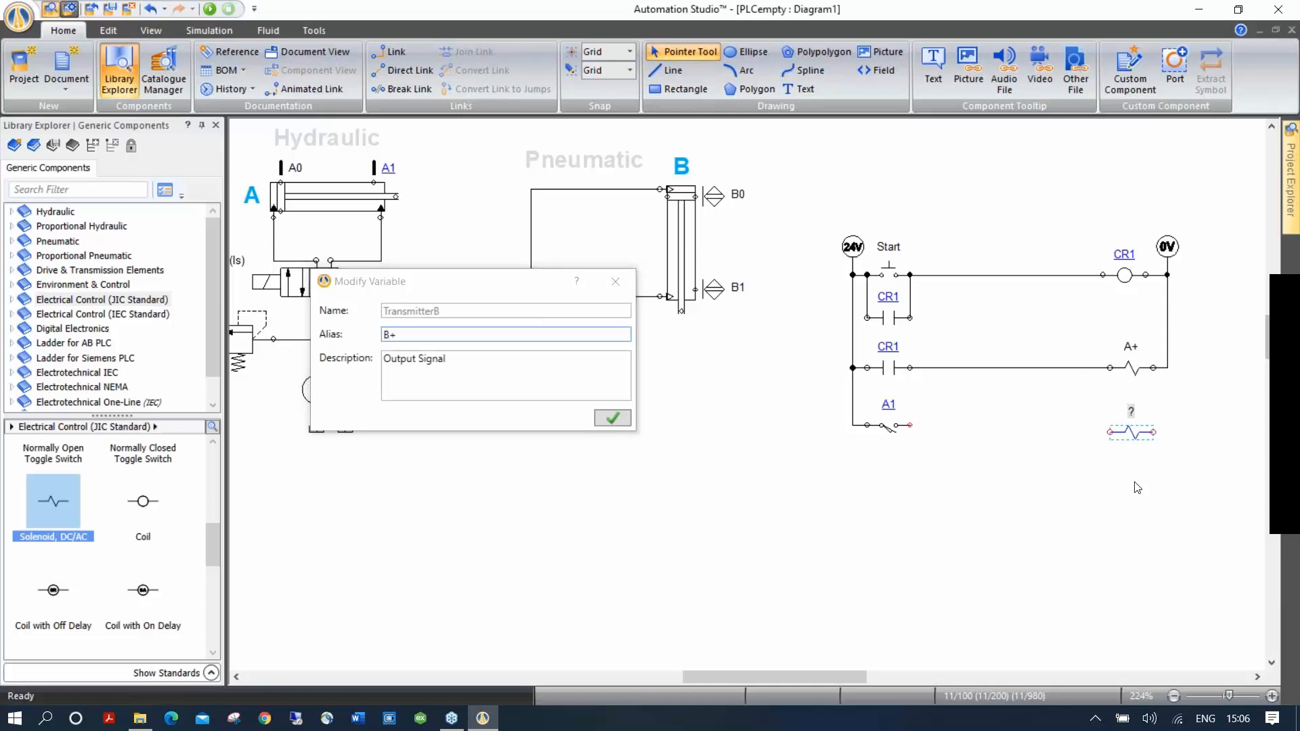
key("Return")
Wire limit switch A1 through solenoid B+ to the 0 V line and align the solenoid with the third rung.
left_click_drag(909, 425, 1167, 367)
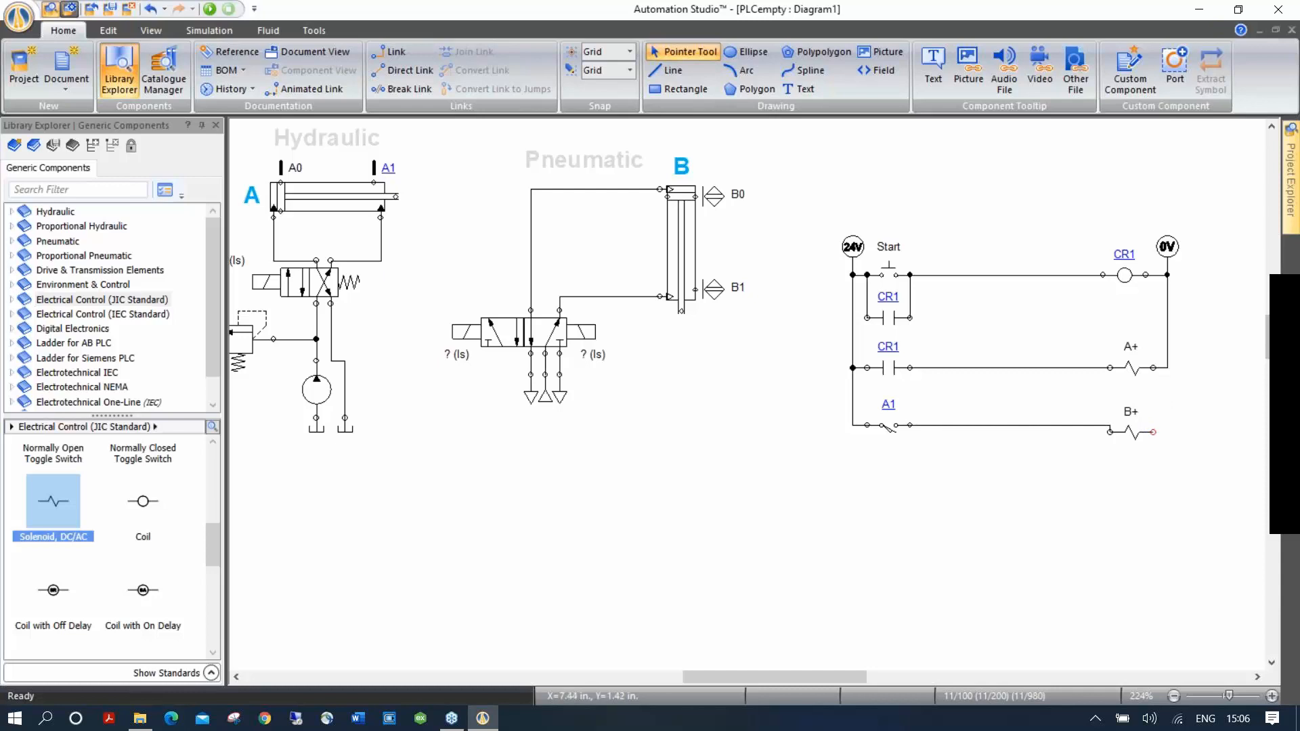
left_click(1140, 433)
left_click(1159, 508)
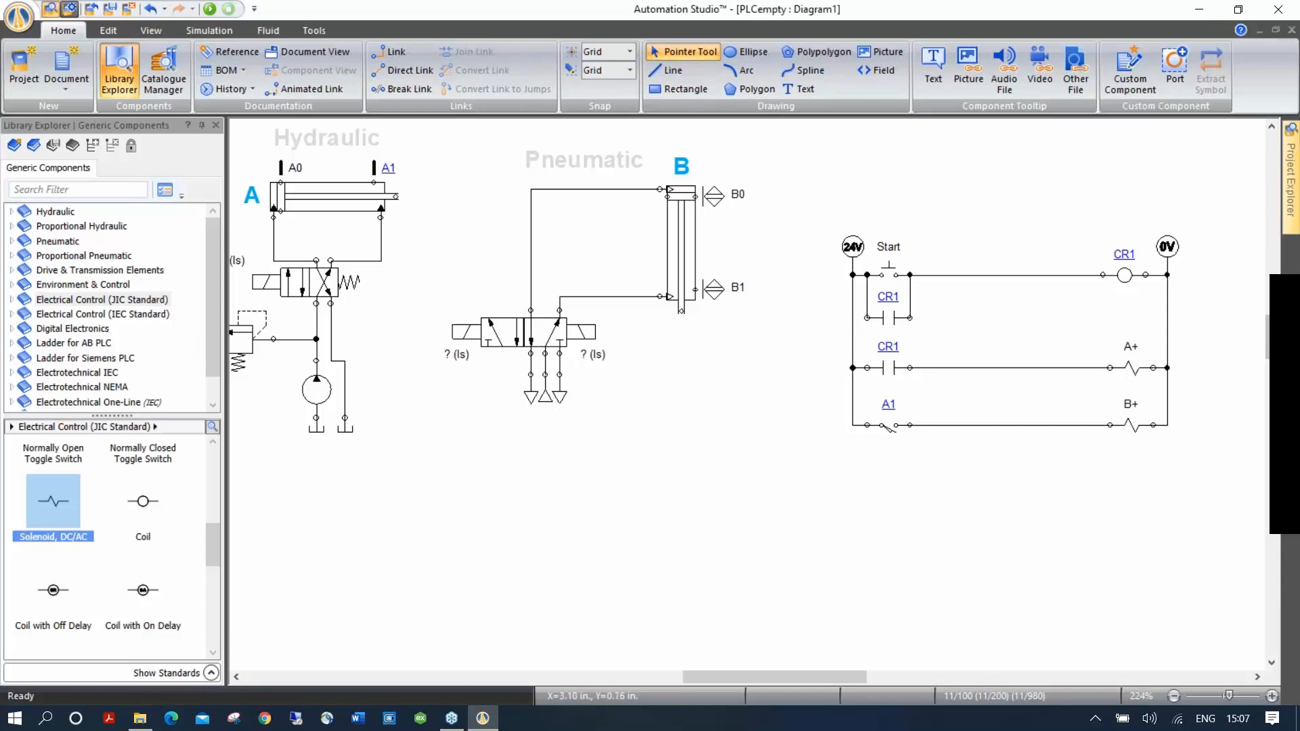
Run the simulation to test the electrical control circuit with the Start button, and stop it.
left_click_drag(604, 470, 652, 474)
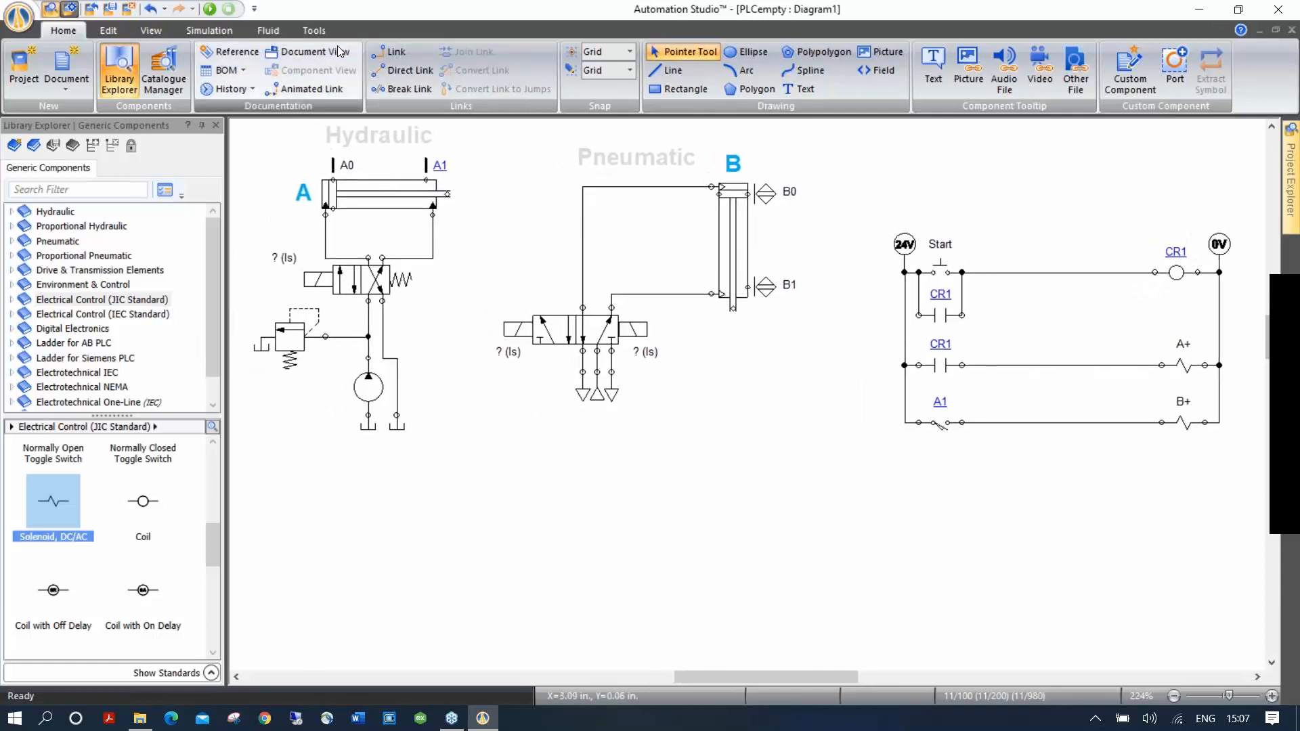
left_click(209, 9)
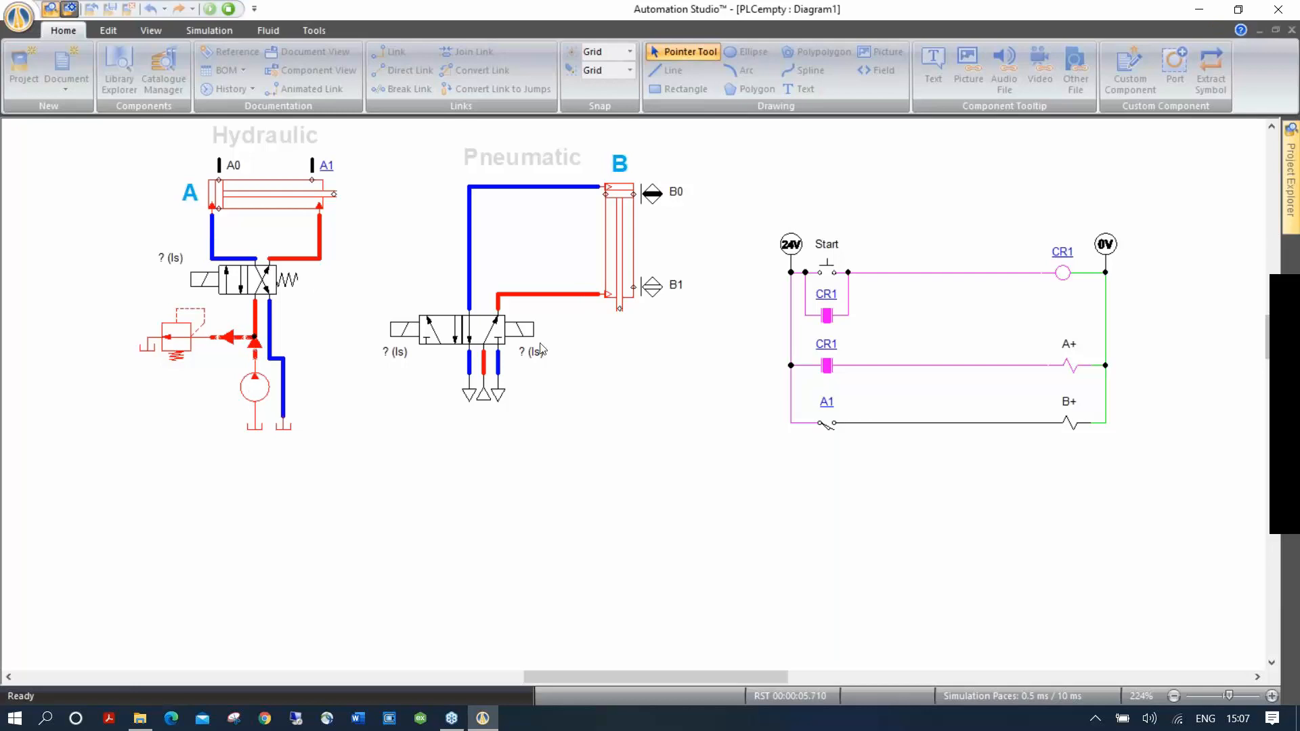
left_click(229, 8)
Link the solenoid of the hydraulic directional valve to the electrical solenoid variable A+.
left_click(313, 283)
double_click(313, 283)
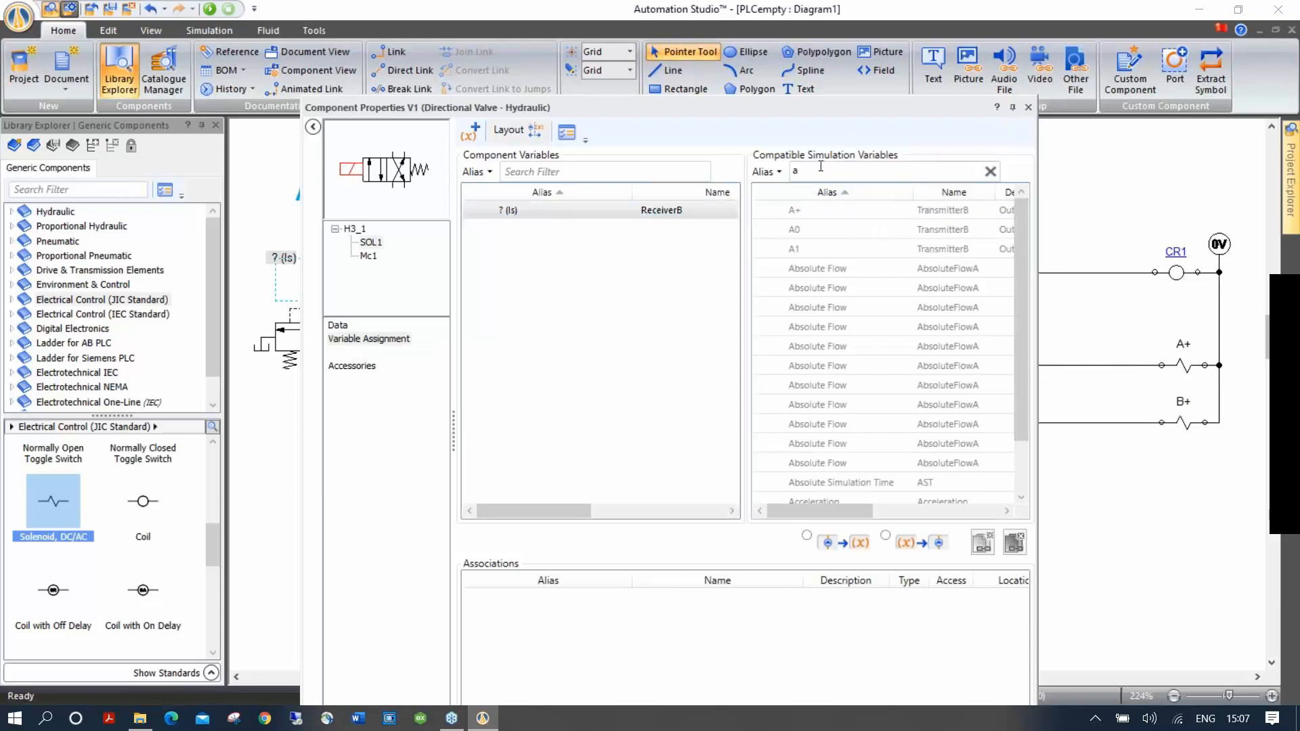
double_click(796, 171)
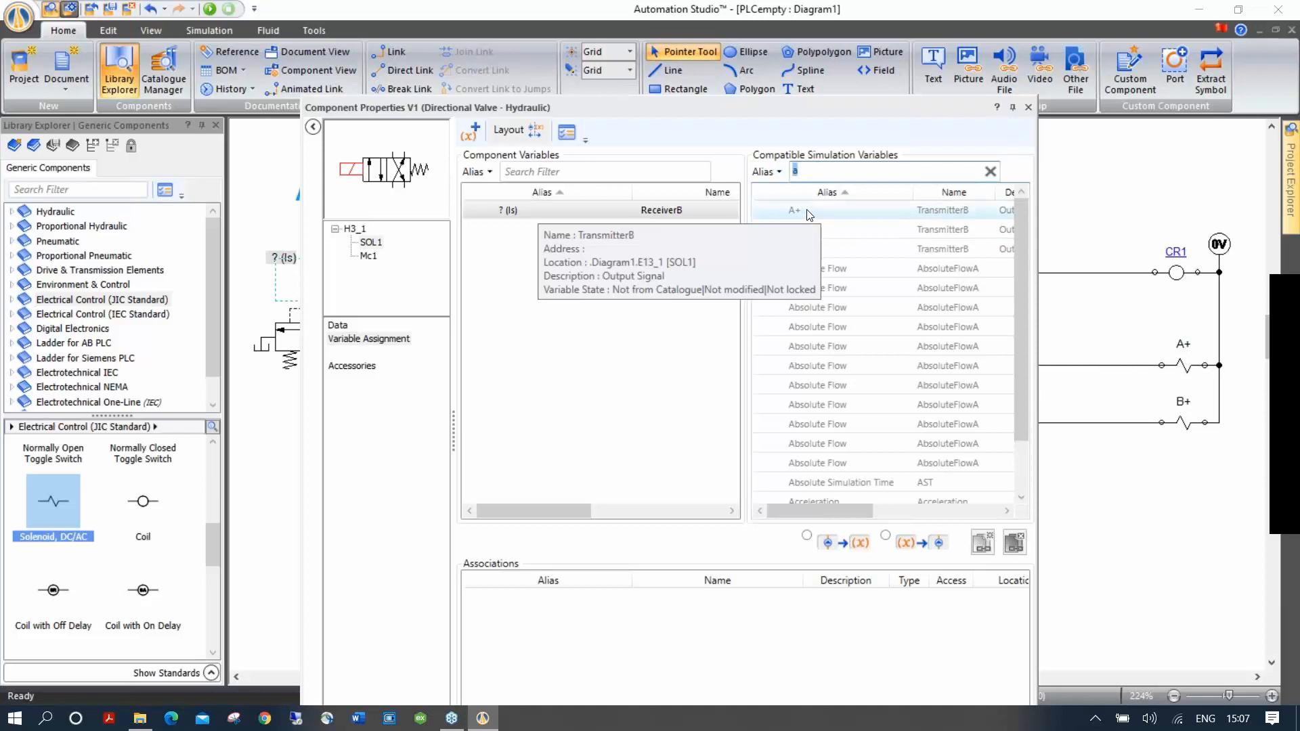
left_click_drag(787, 211, 550, 212)
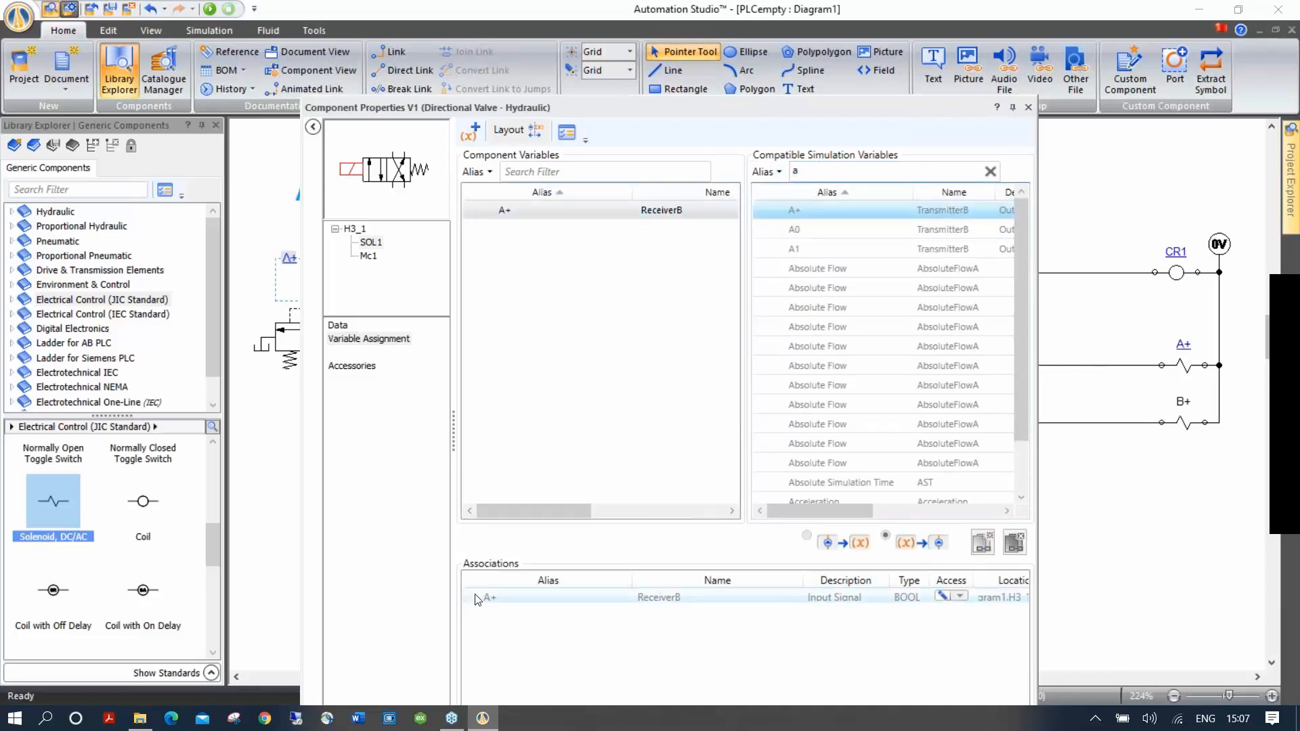
left_click_drag(631, 581, 574, 581)
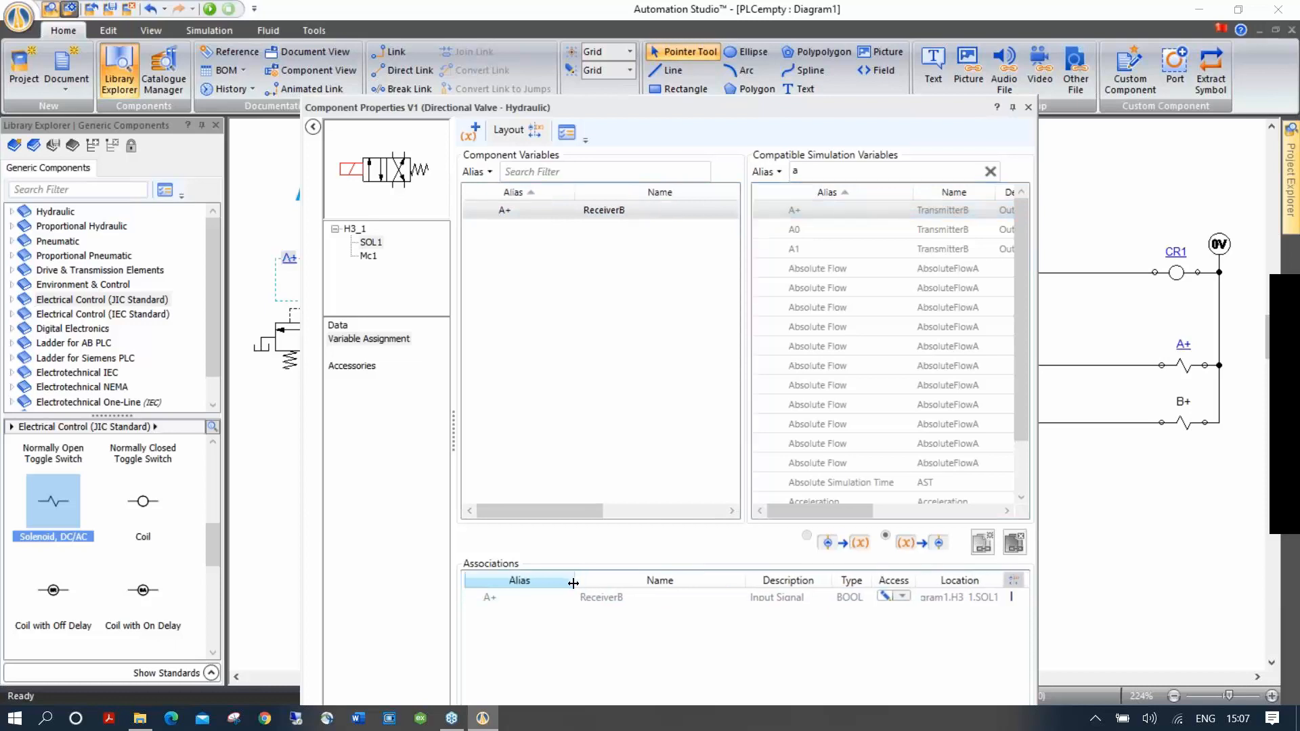
left_click(857, 602)
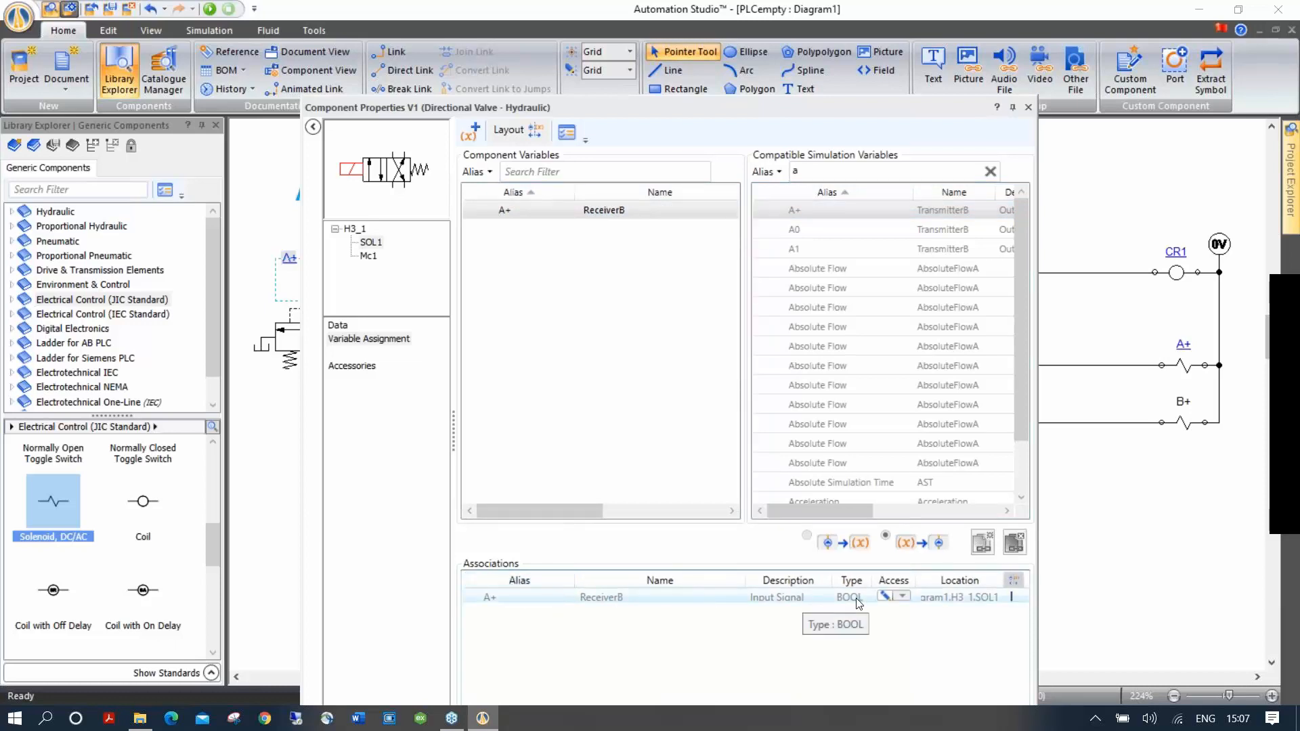
left_click(1029, 108)
left_click(679, 432)
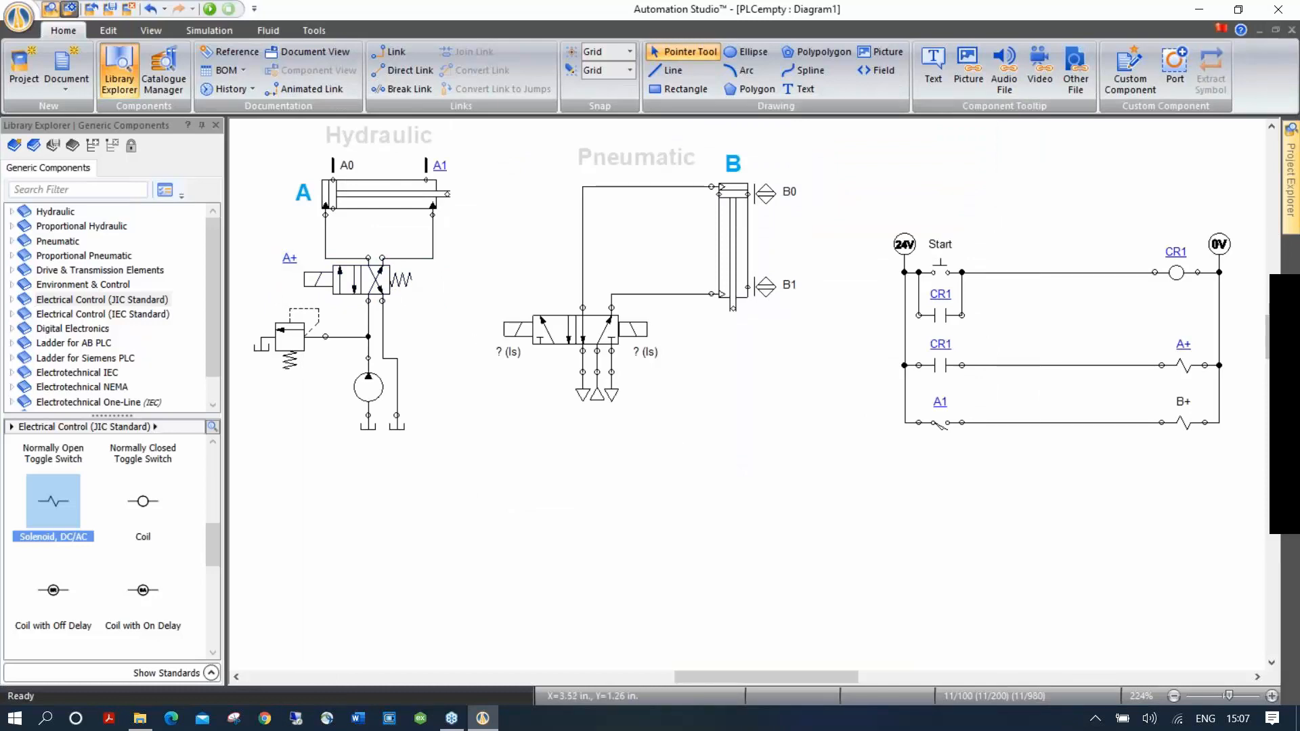
Link the left solenoid of the pneumatic 5/2-way valve to the electrical solenoid variable B+.
left_click(523, 333)
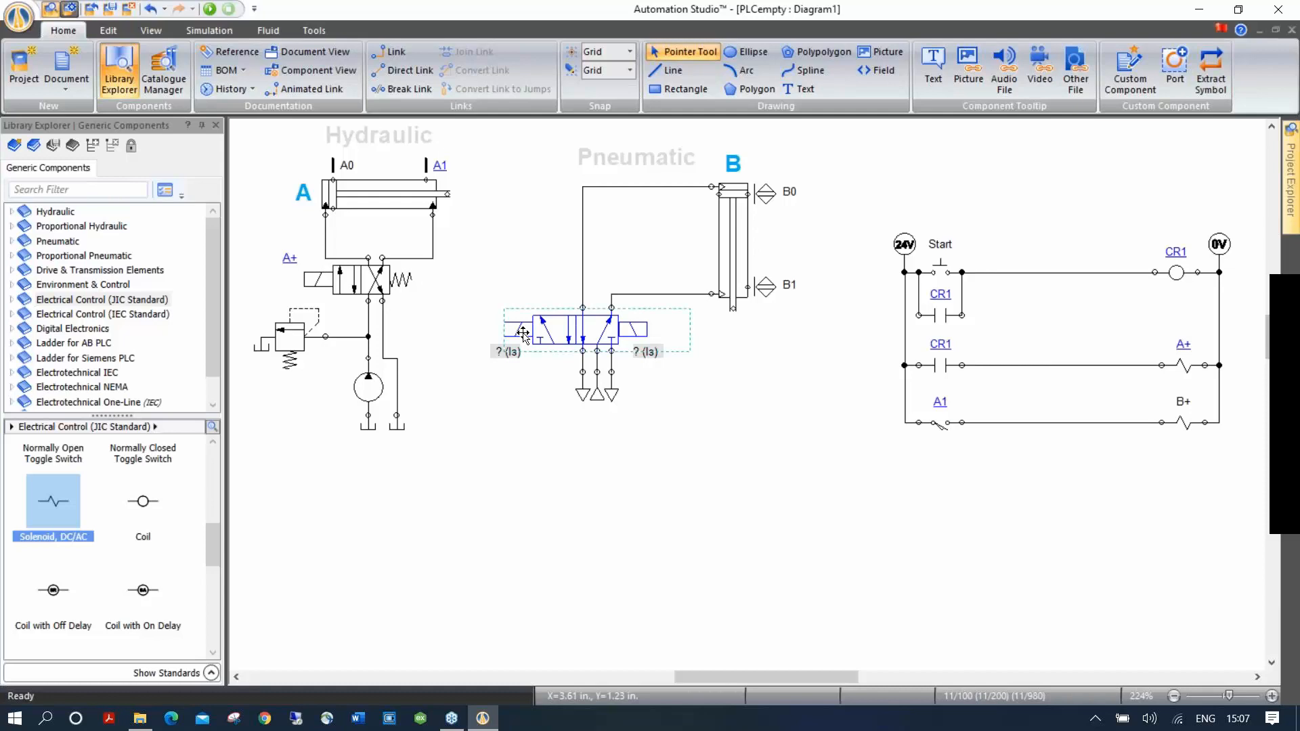
double_click(523, 332)
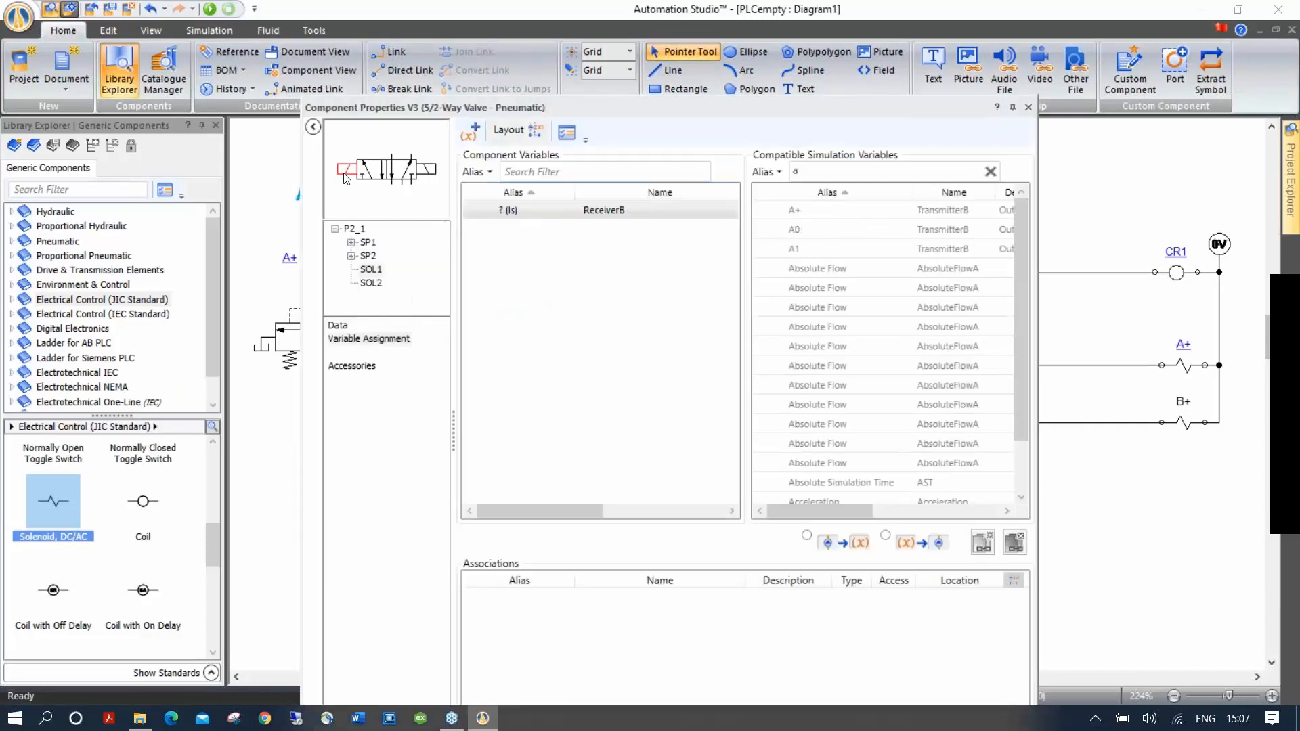
left_click(797, 172)
type("b")
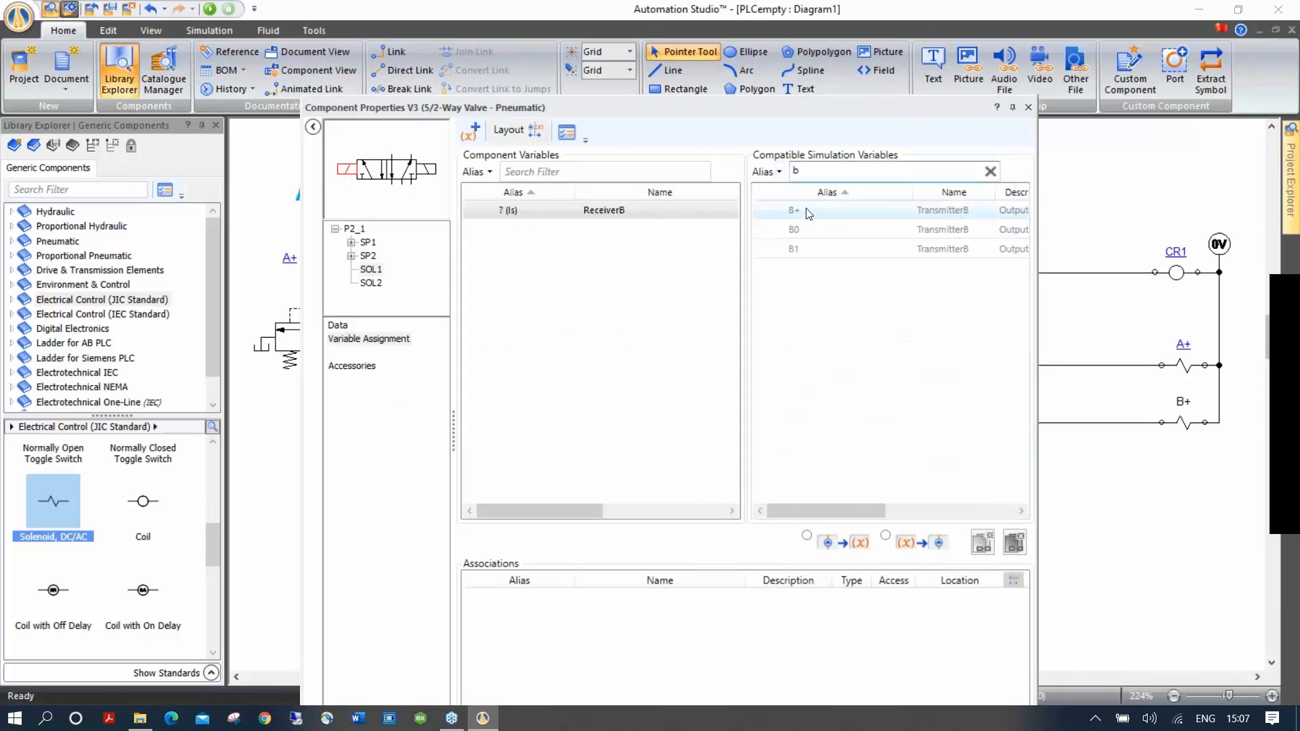
double_click(808, 211)
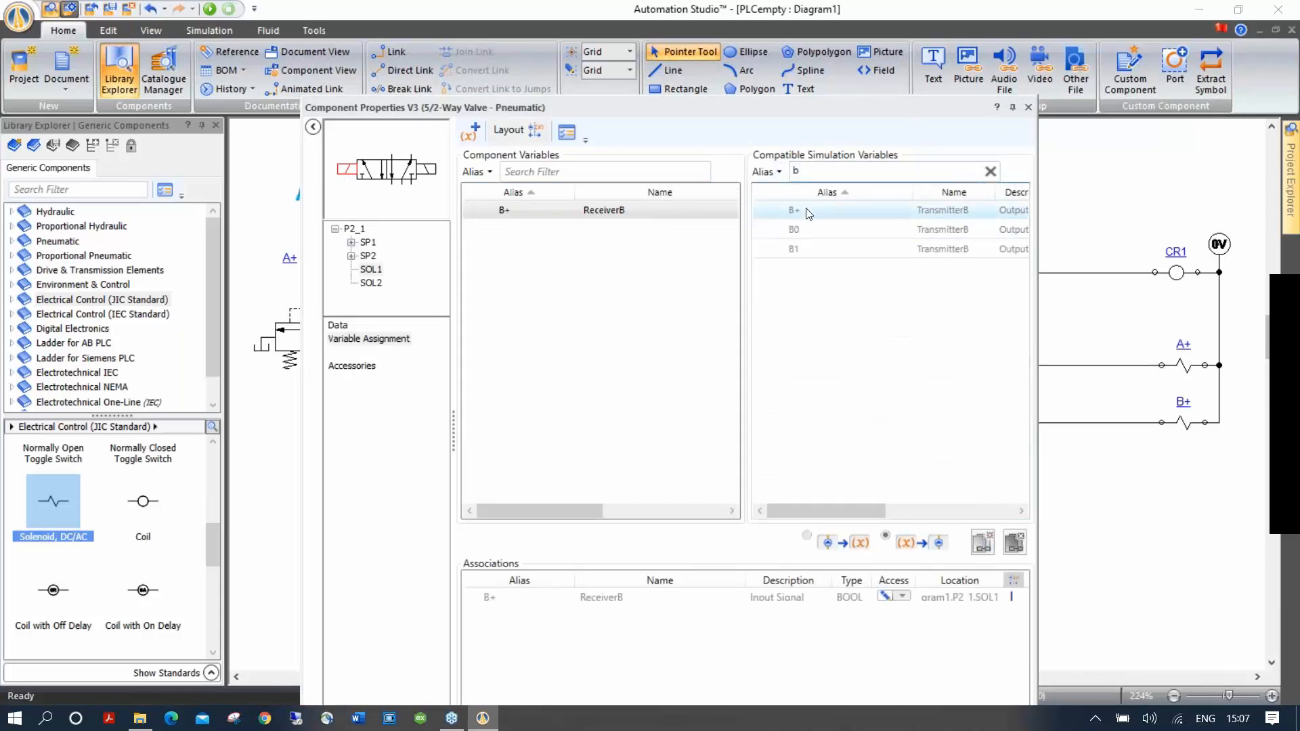
left_click(1029, 107)
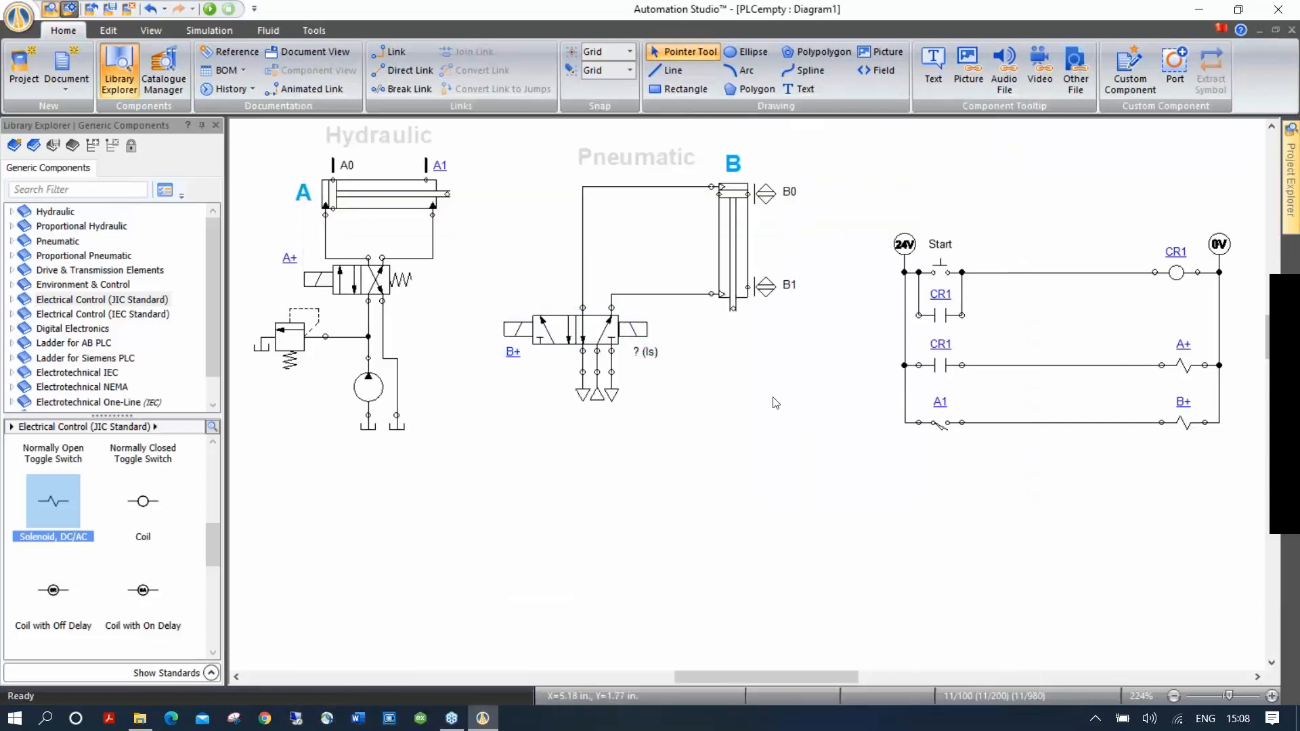
Simulate both cylinders with the linked A+ and B+ solenoids using the Start button, and stop the simulation.
left_click(211, 9)
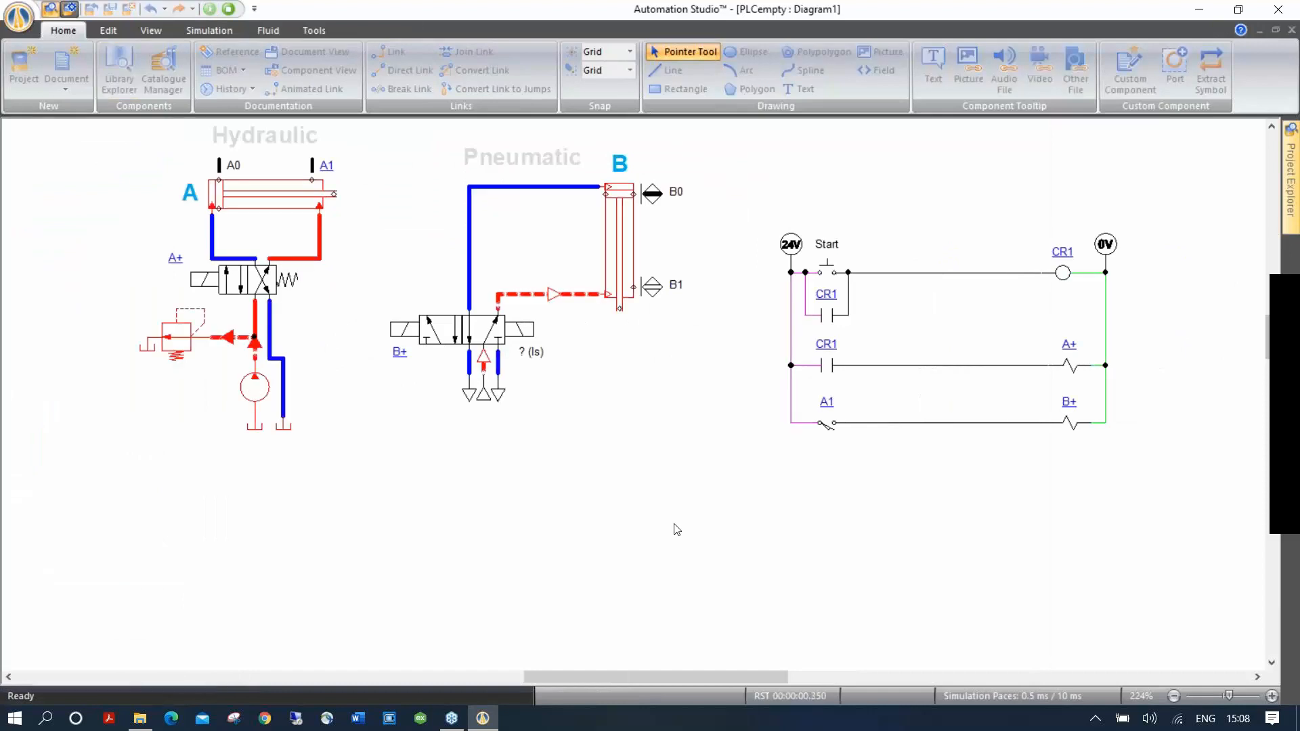
left_click(828, 272)
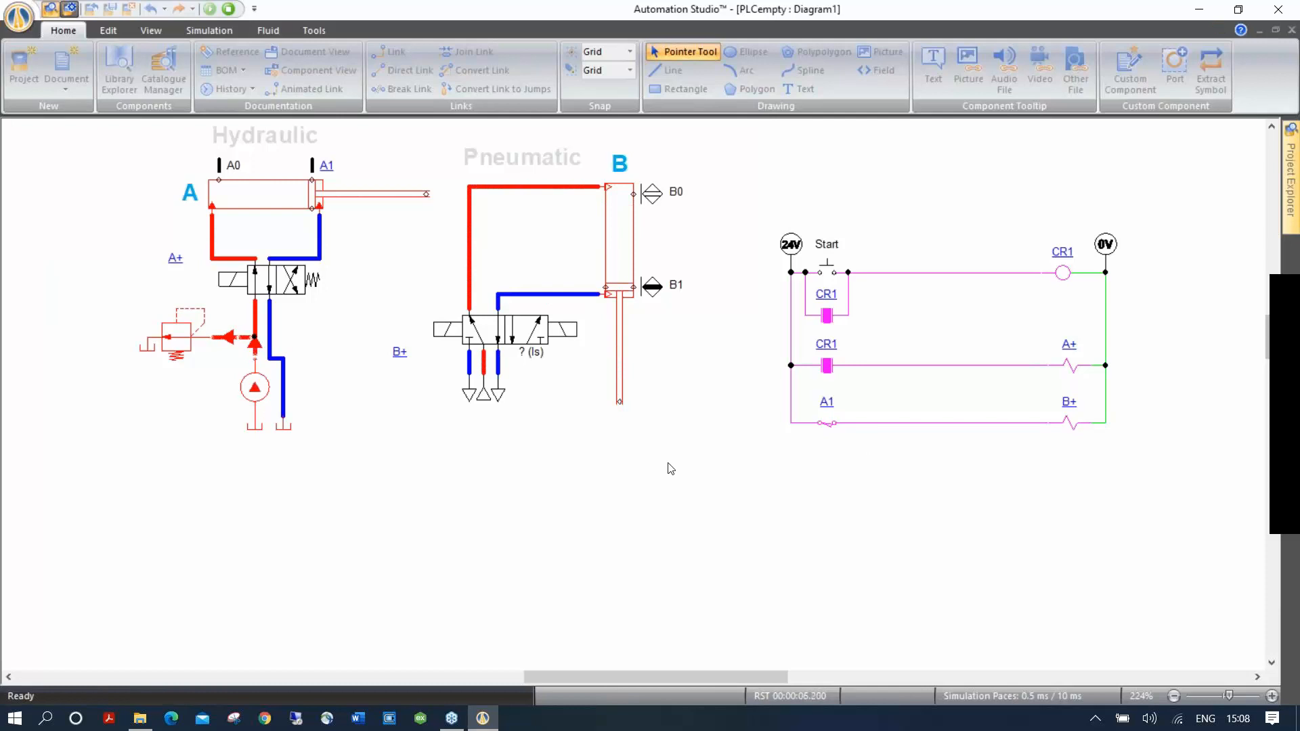
left_click(229, 9)
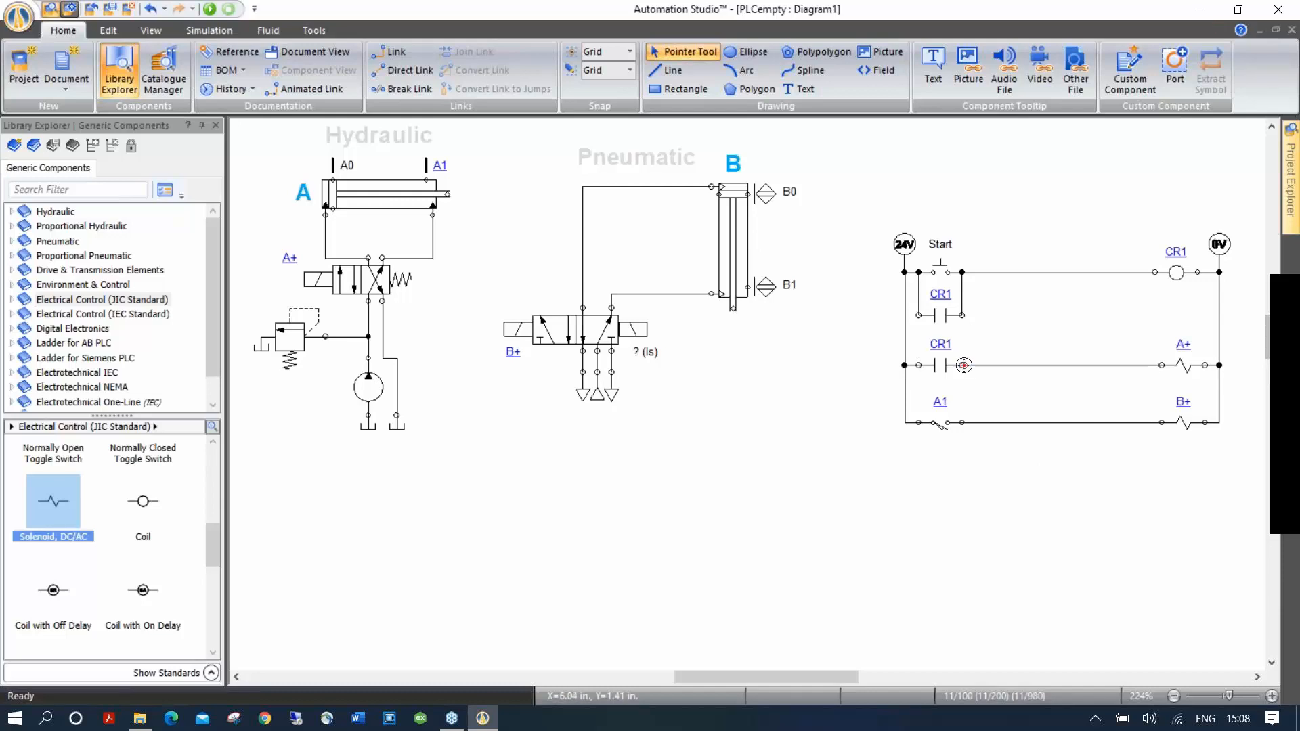
Open the project PLC.prx from the Training\PLC folder in place of the current project.
left_click(92, 10)
left_click(662, 395)
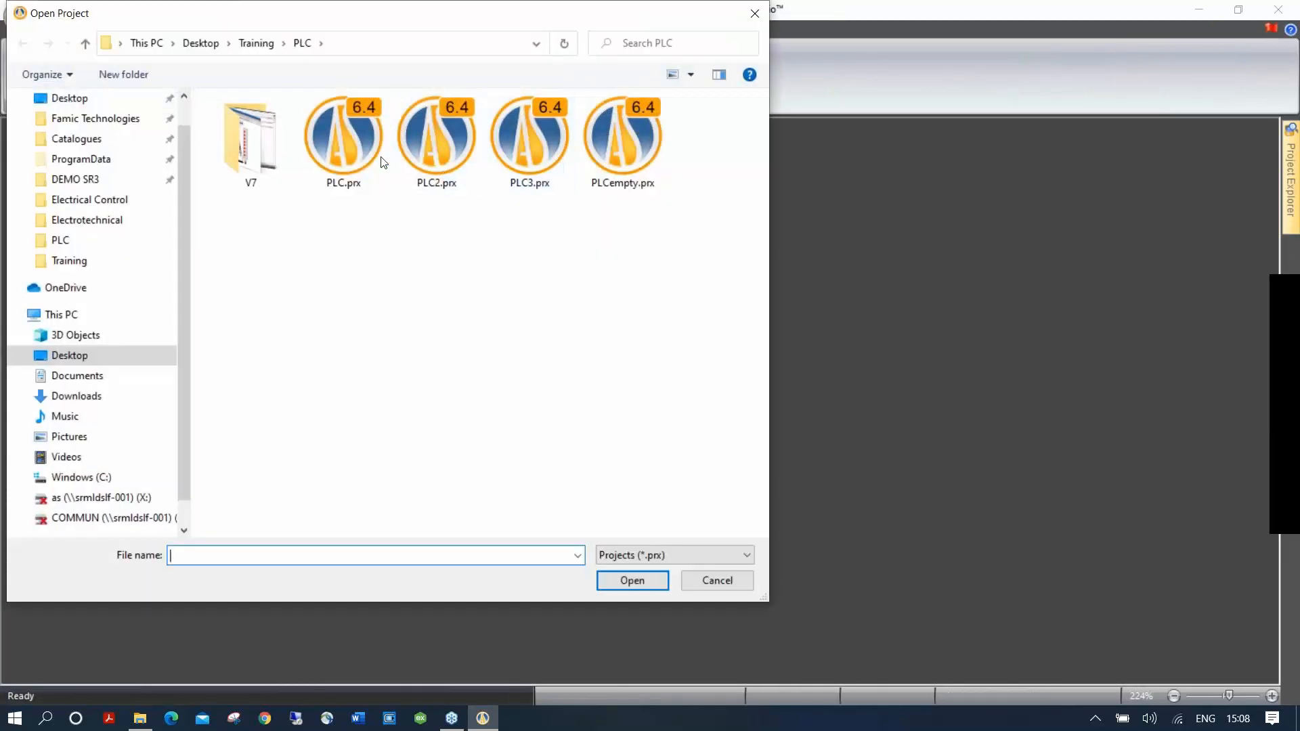
left_click(369, 149)
double_click(368, 146)
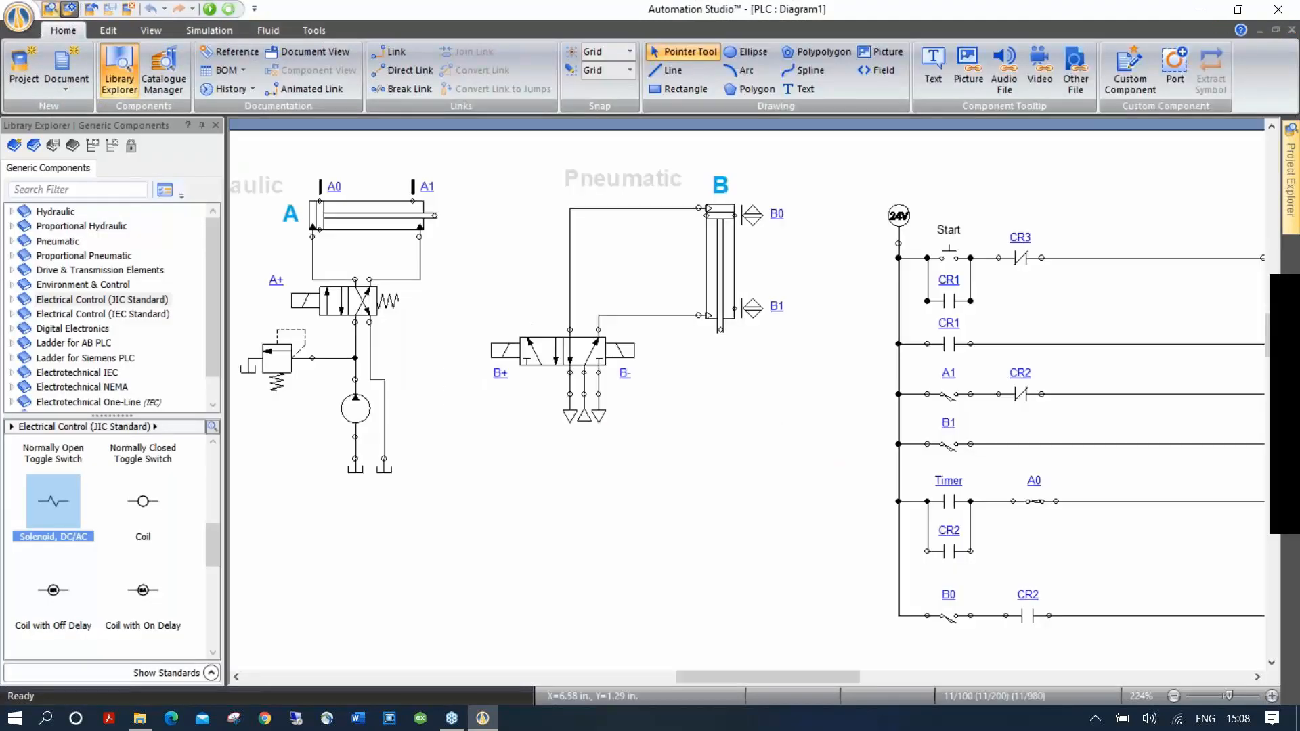
Collapse the library explorer and move the Hydraulic title above cylinder A.
left_click(203, 125)
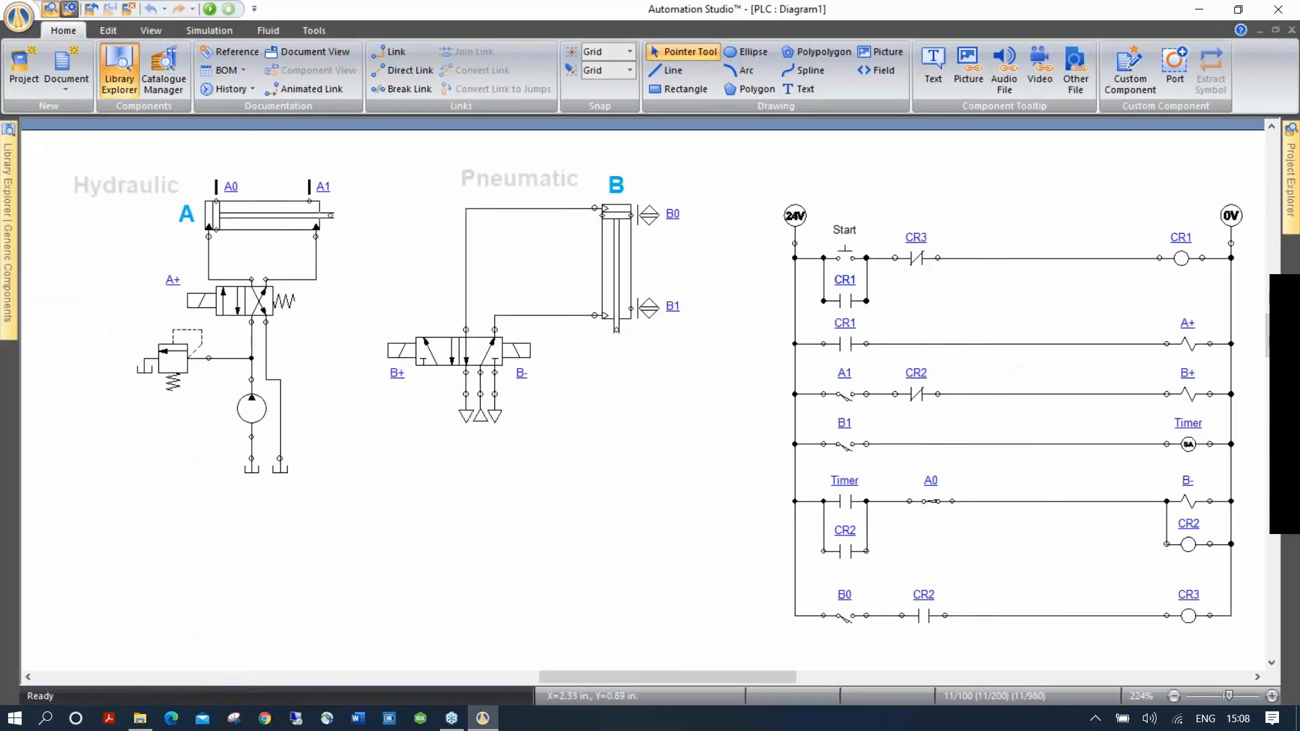
left_click_drag(162, 182, 307, 155)
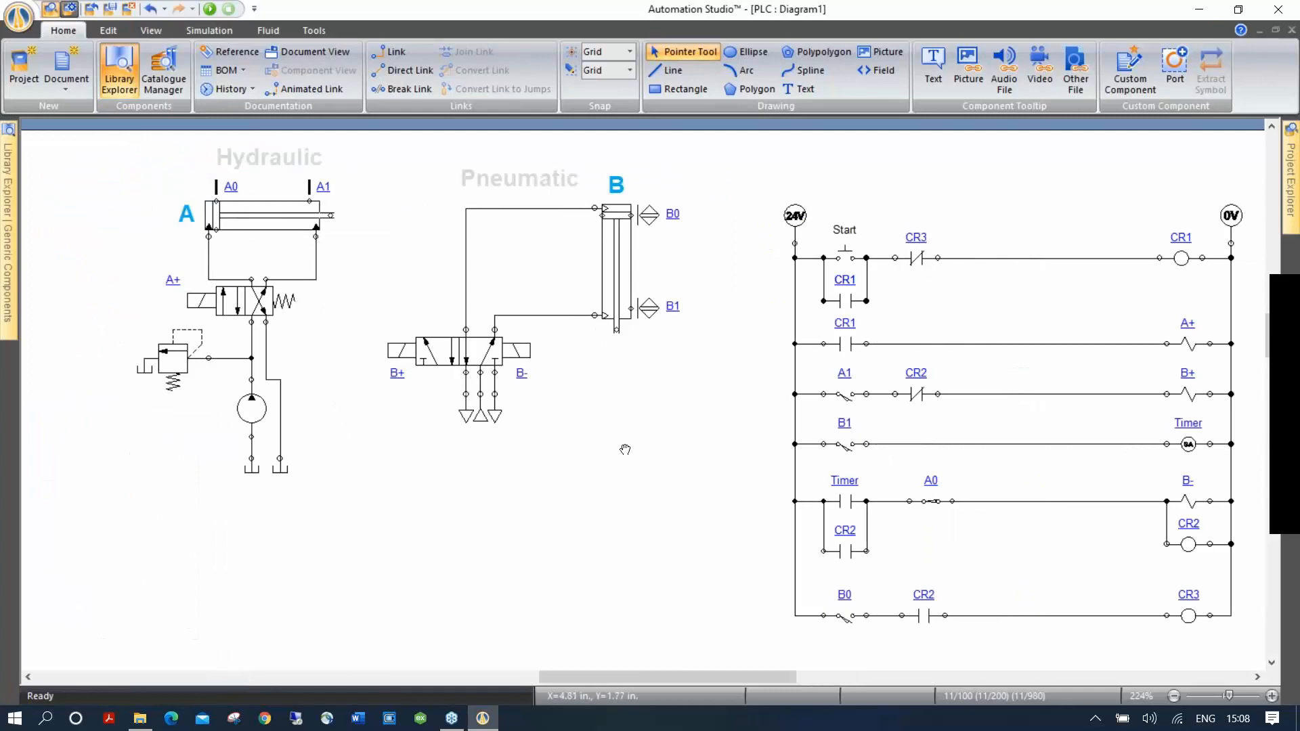
left_click_drag(568, 448, 554, 443)
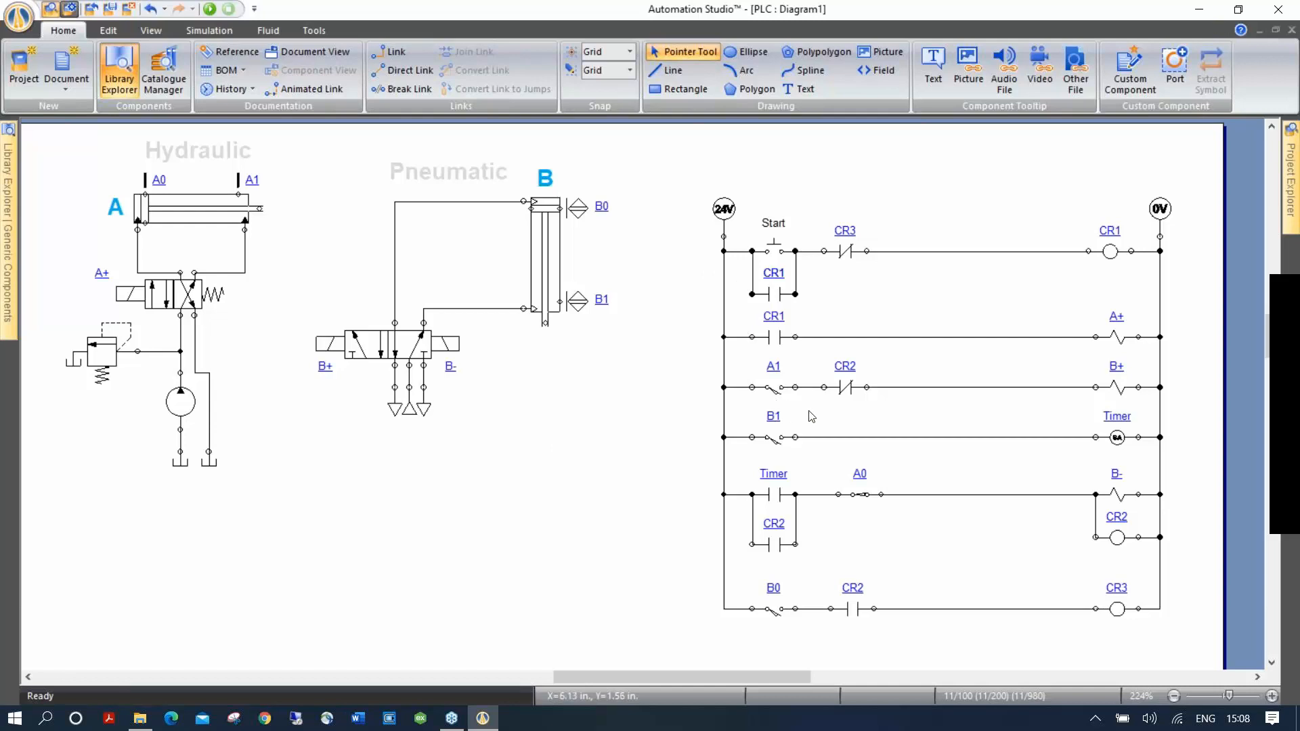
Show all properties of the Timer on-delay coil and set its time delay to 3 s.
left_click(1118, 438)
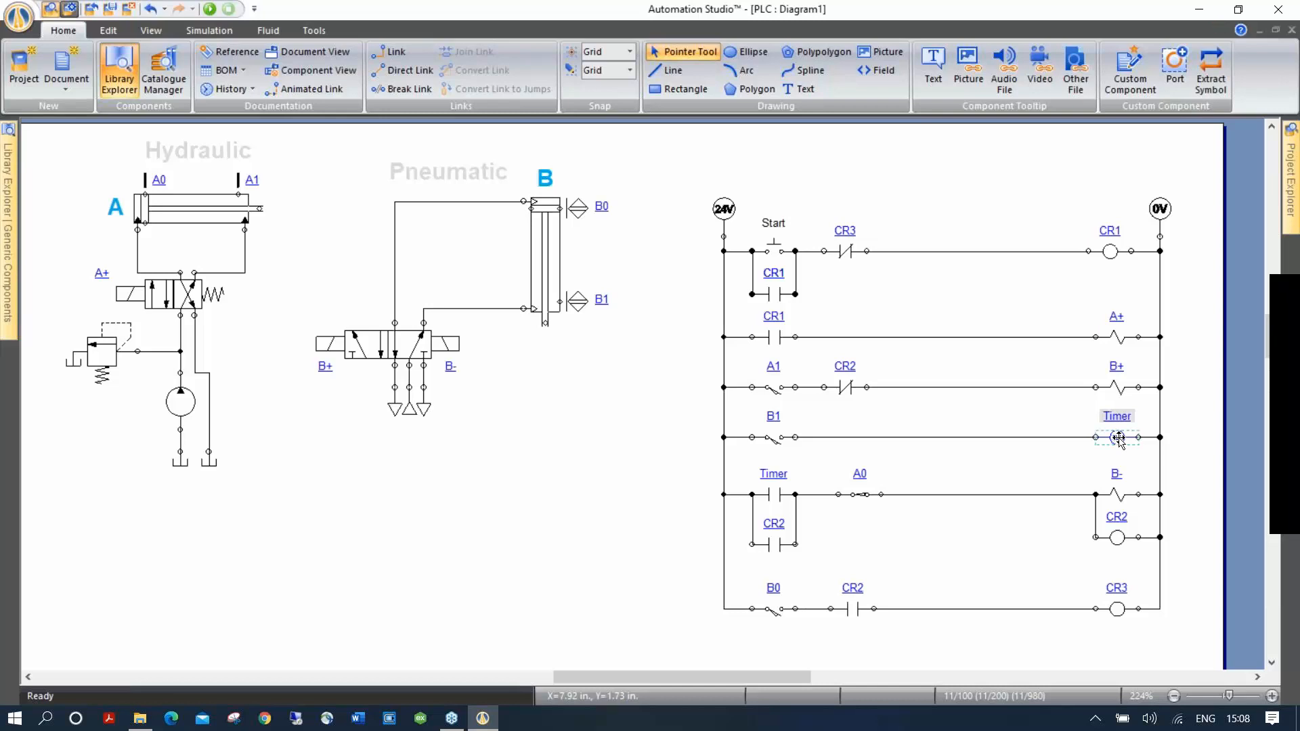
double_click(1118, 438)
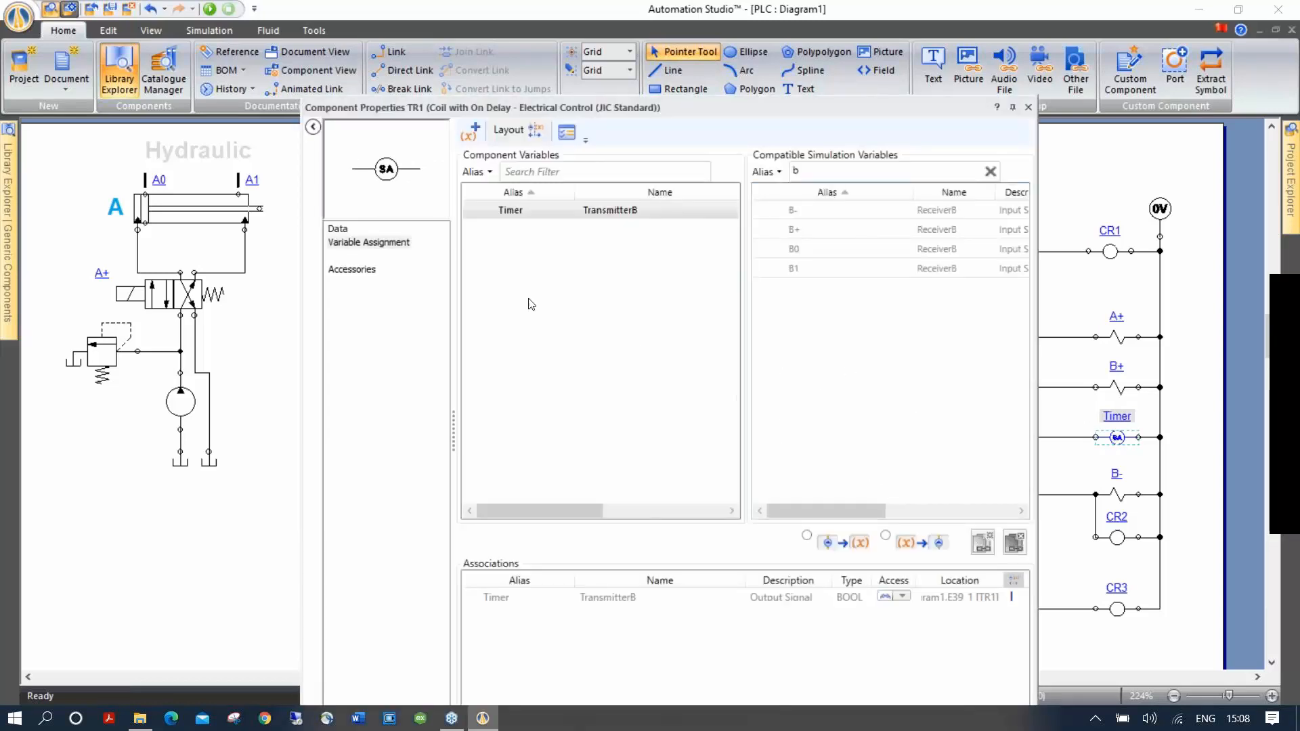
left_click(337, 229)
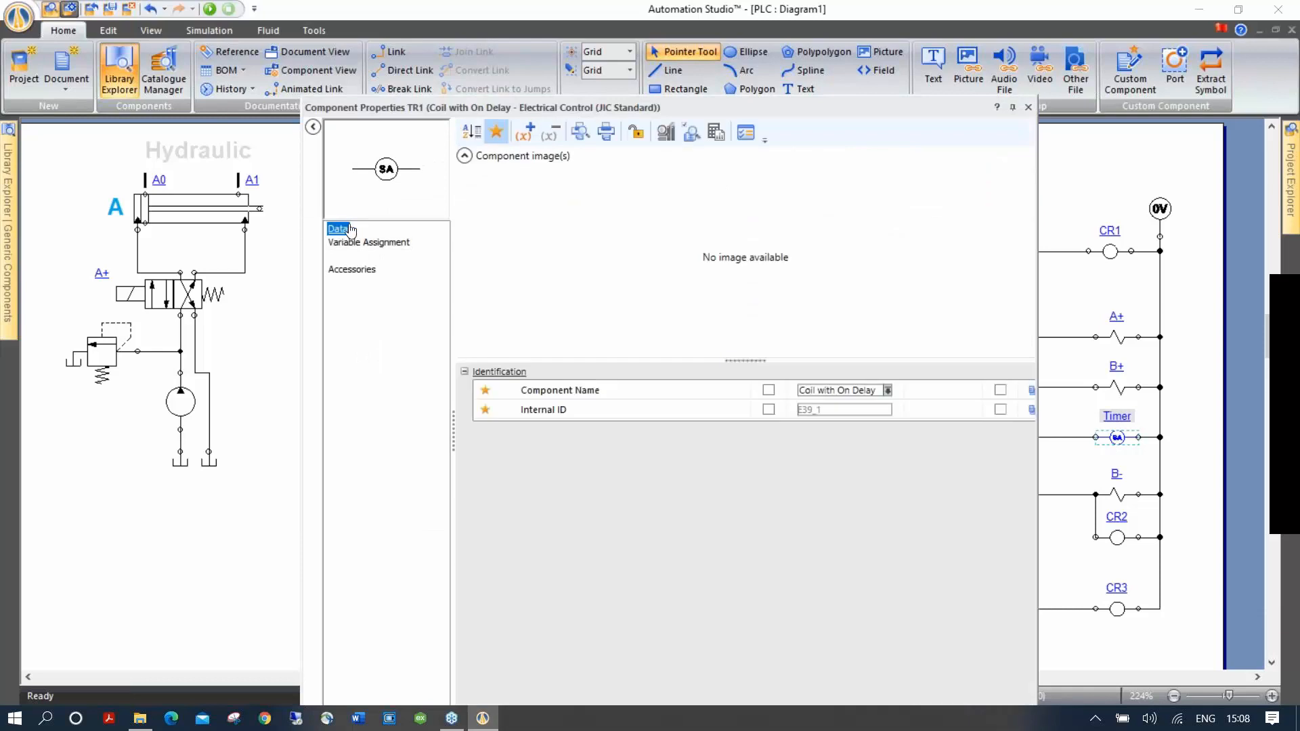
left_click_drag(601, 106, 379, 52)
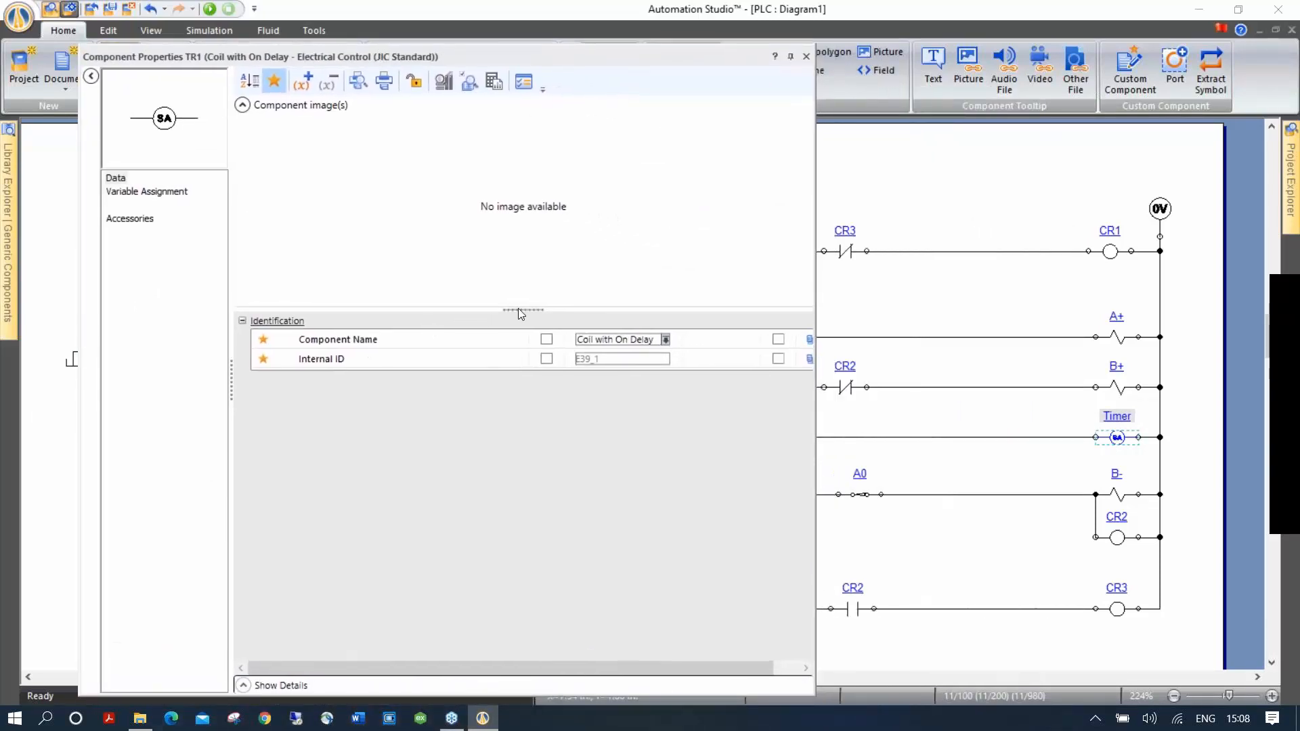
left_click_drag(518, 308, 517, 250)
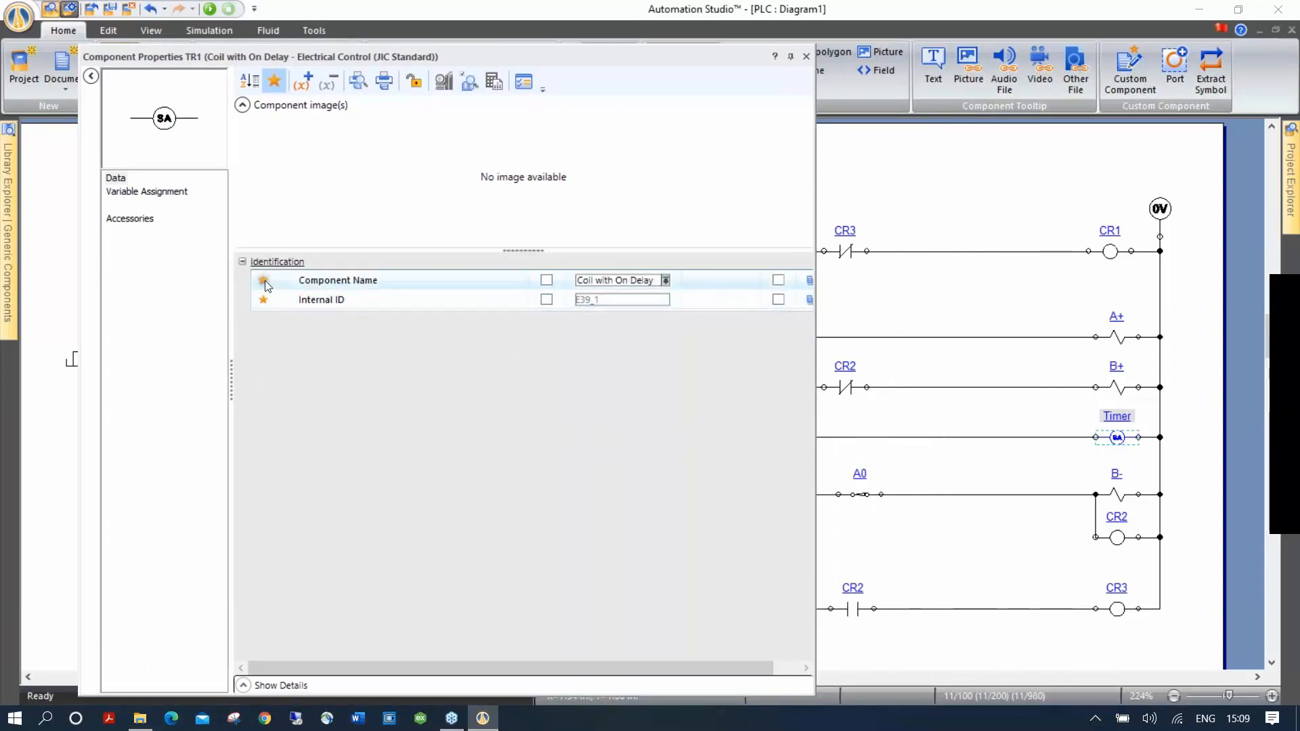
left_click(264, 299)
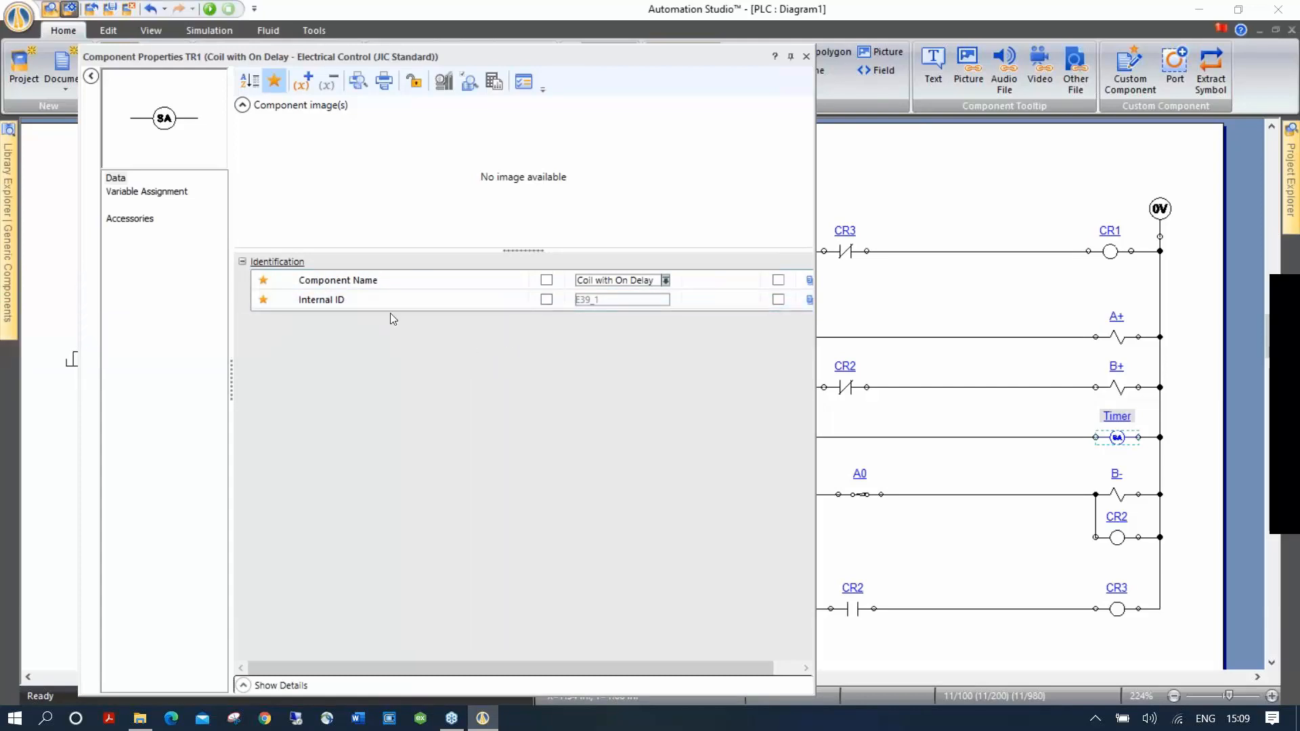
left_click(274, 83)
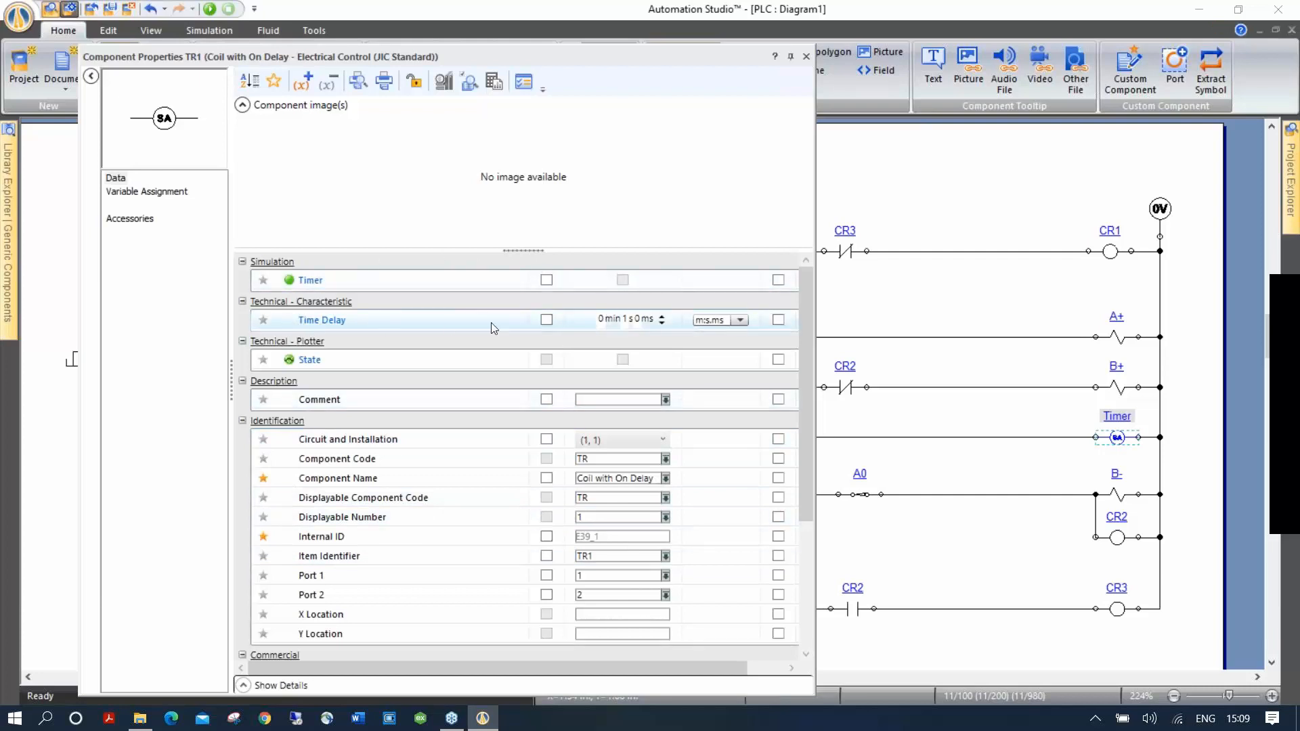
left_click(628, 323)
key("BackSpace")
type("3")
key("Tab")
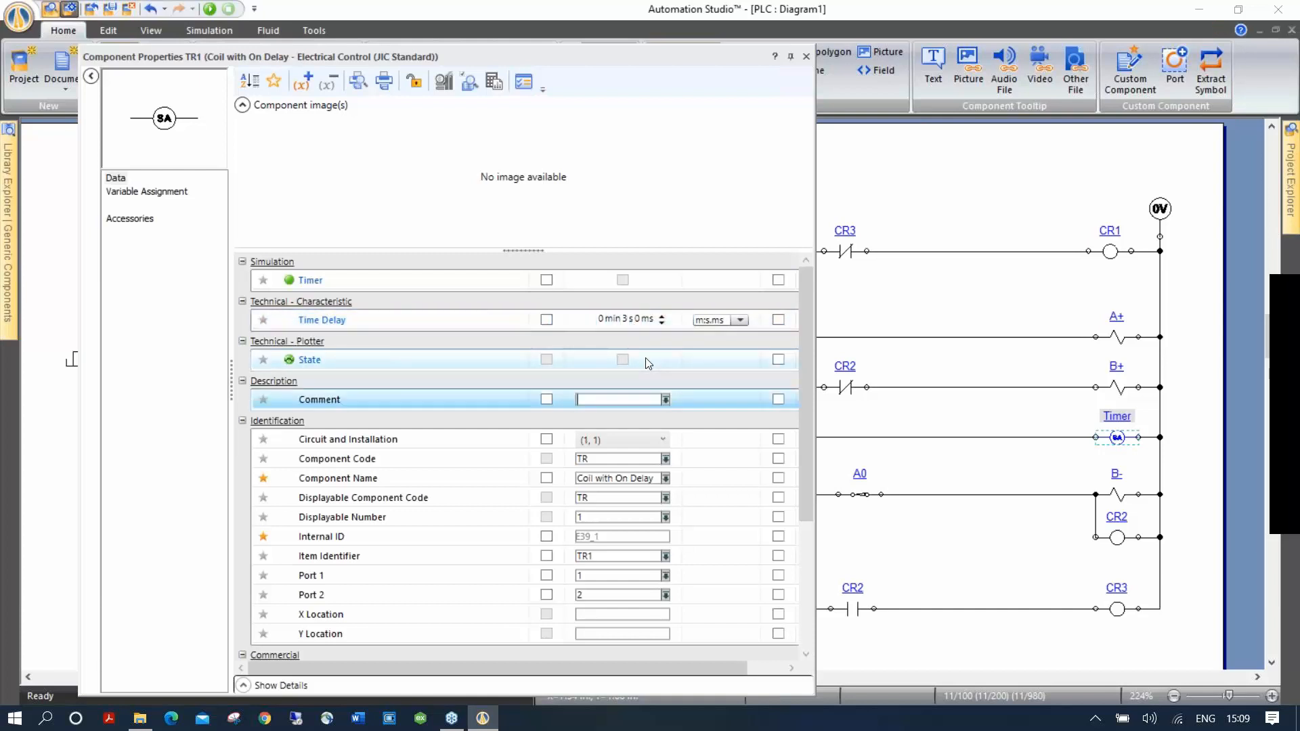
Display the Timer coil's time delay on the diagram and close its properties.
left_click(547, 320)
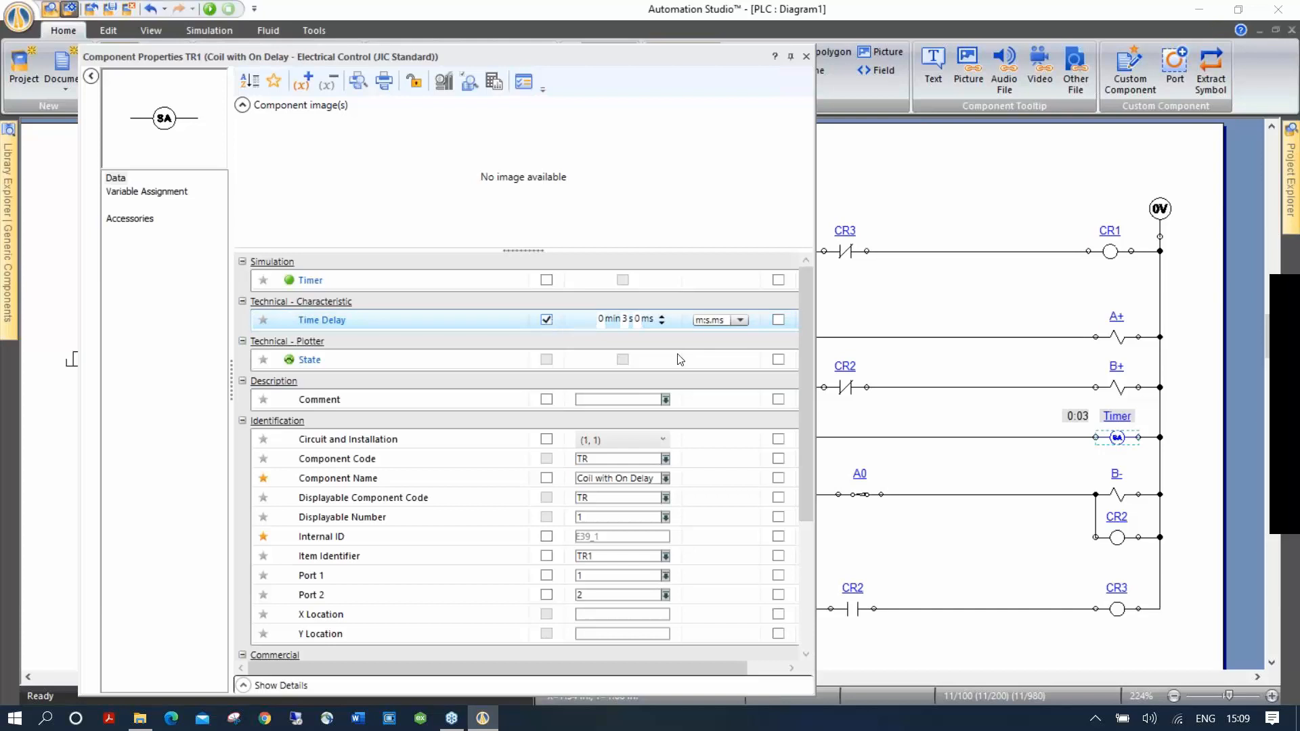
left_click(547, 319)
left_click(546, 318)
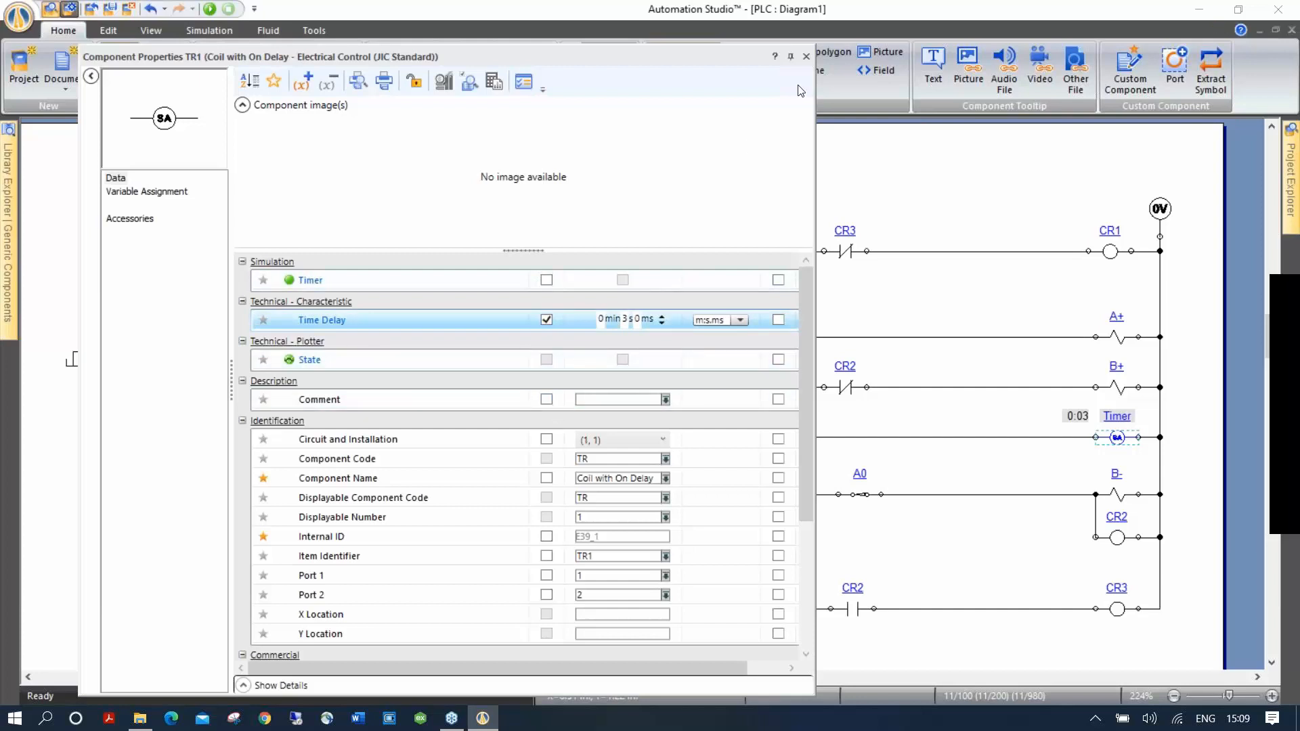
left_click(807, 57)
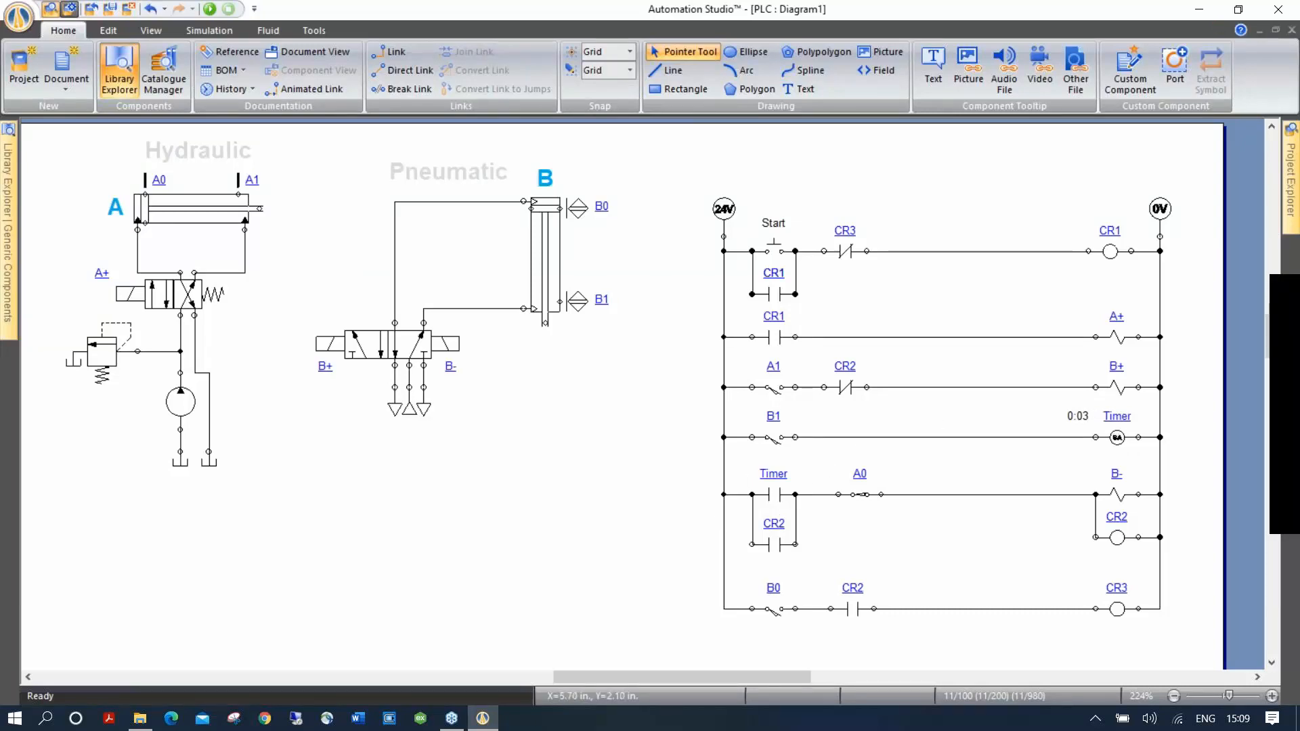
Simulate the complete relay circuit with the Timer delay from the Start button, and stop the simulation.
left_click(209, 9)
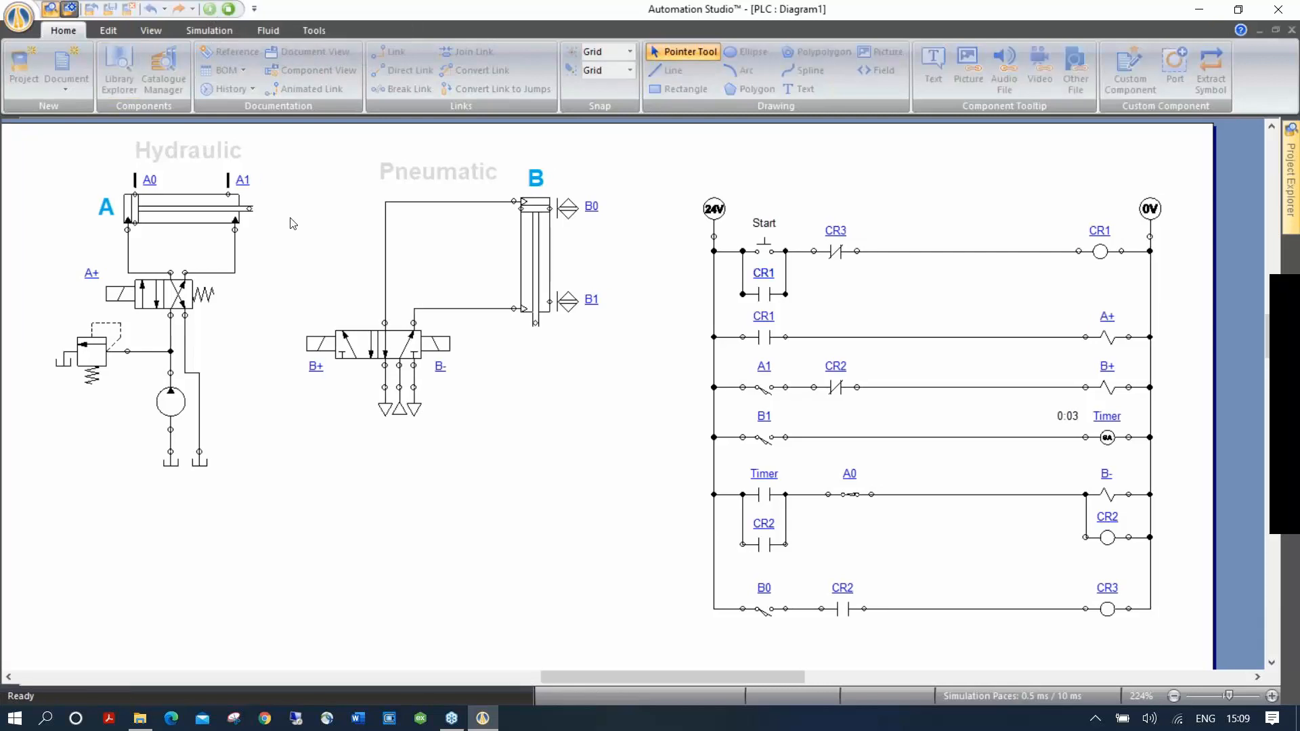
left_click(767, 254)
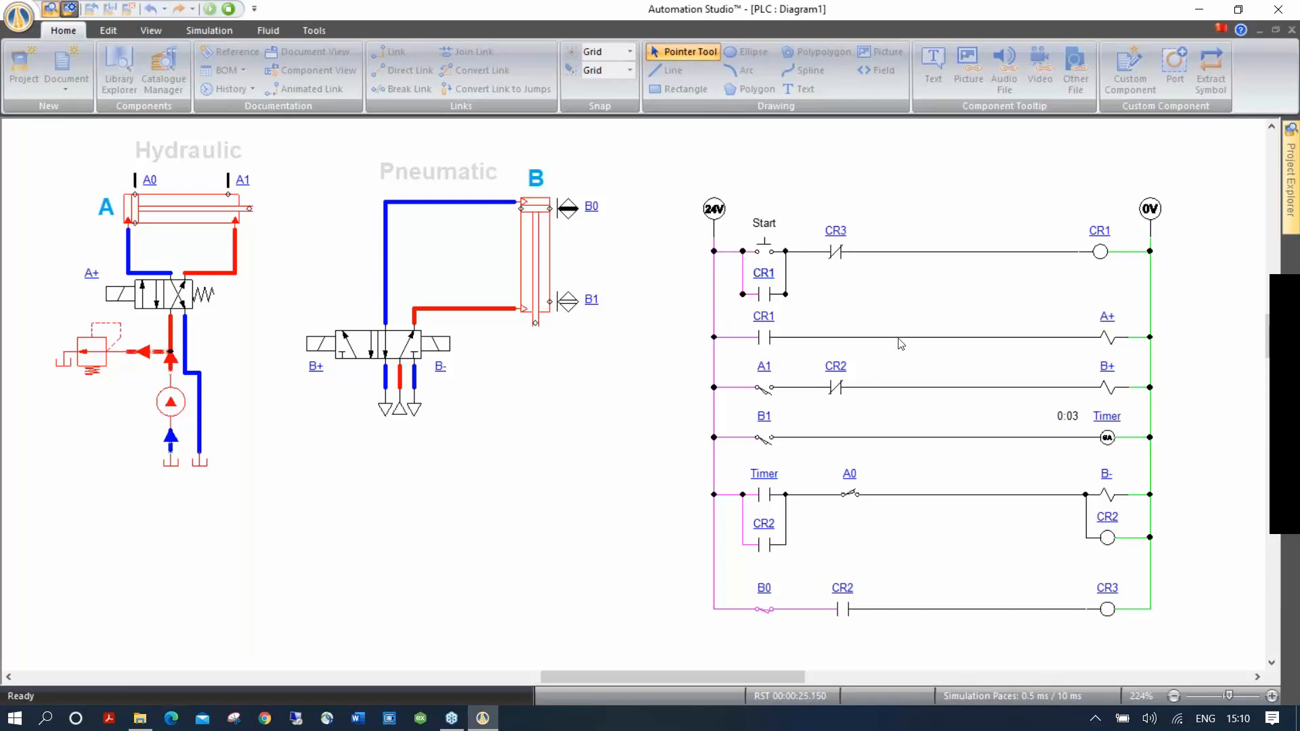
left_click(230, 9)
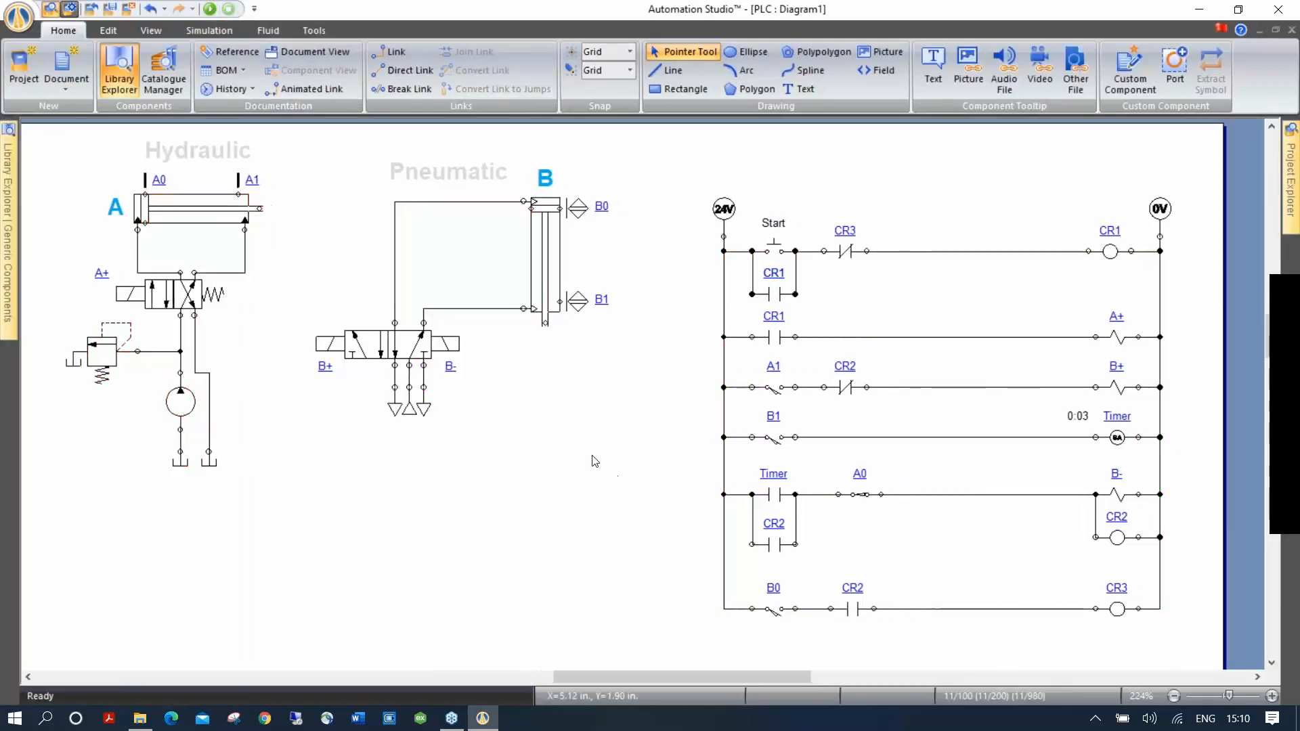
Set the simulation wire thickness to 2 mm in Diagram1's Famic Technologies 2 electrical standard, save the change and close the properties.
right_click(627, 347)
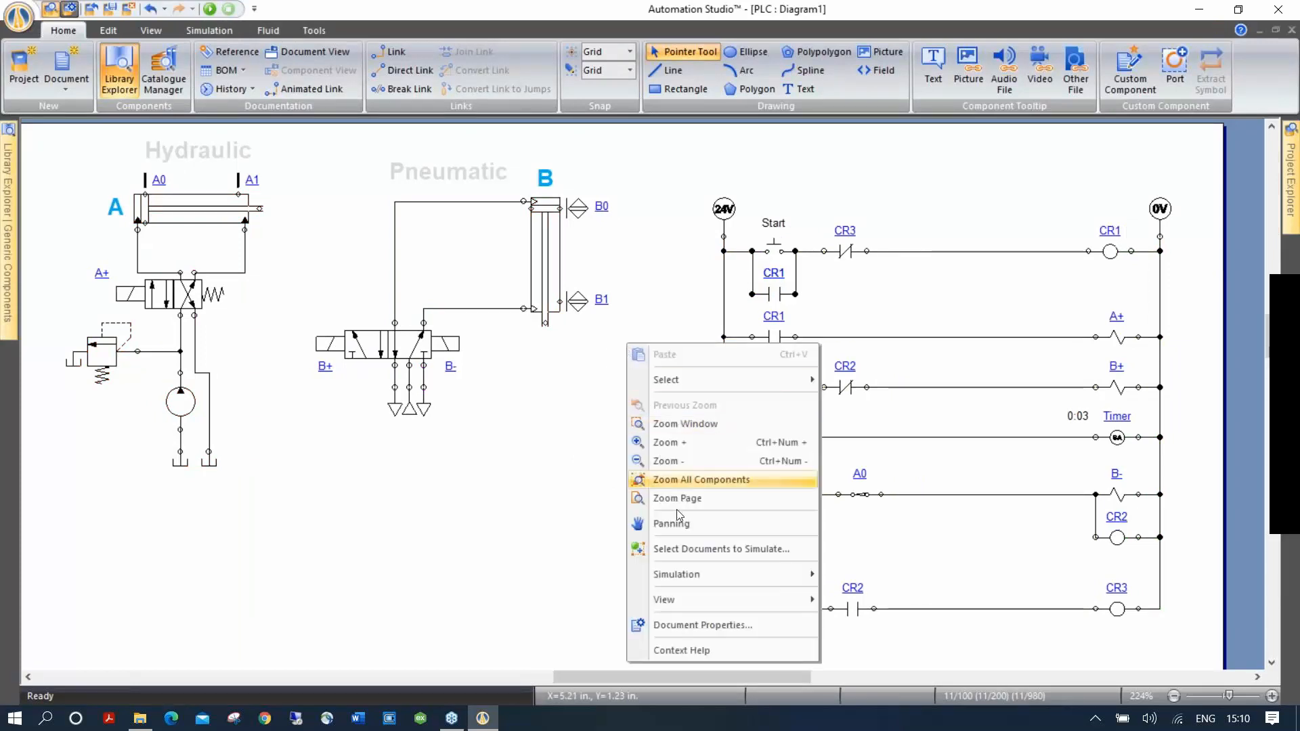
left_click(720, 626)
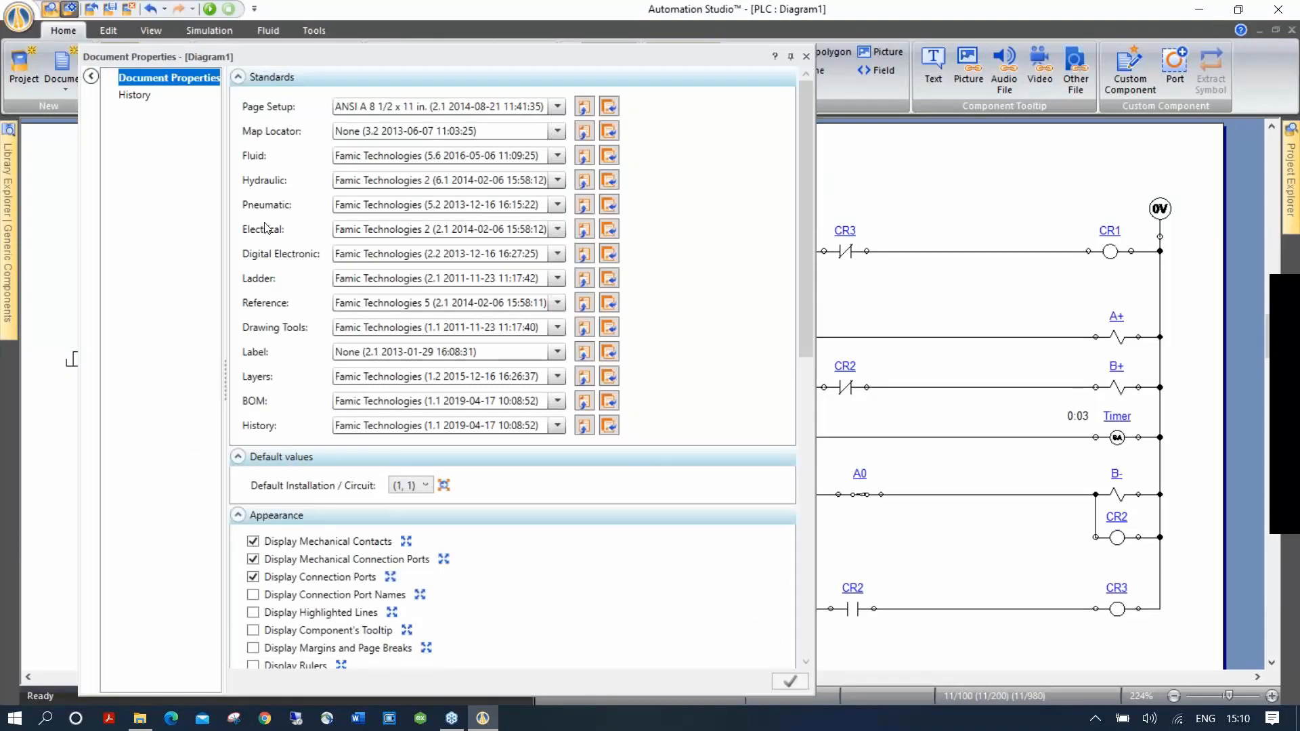
left_click(583, 230)
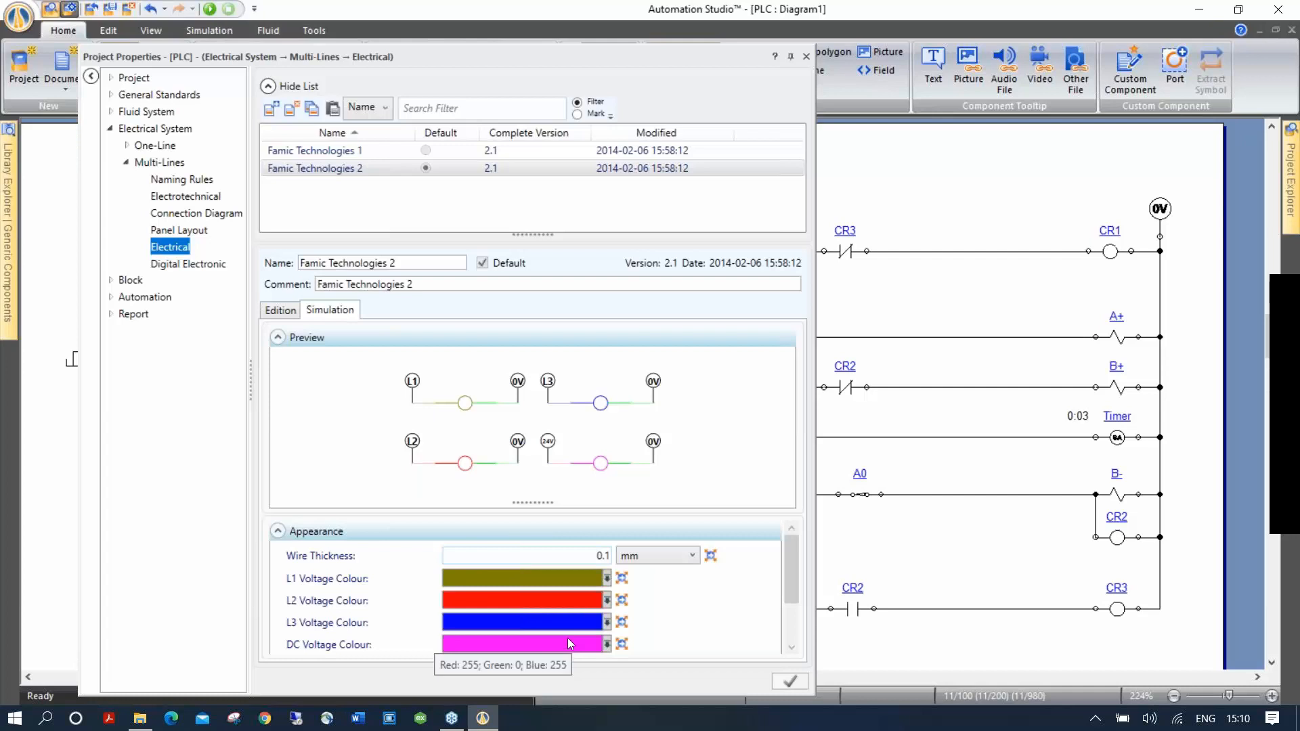
mouse_move(784, 569)
left_mouse_down()
mouse_move(787, 640)
mouse_move(783, 554)
left_mouse_up()
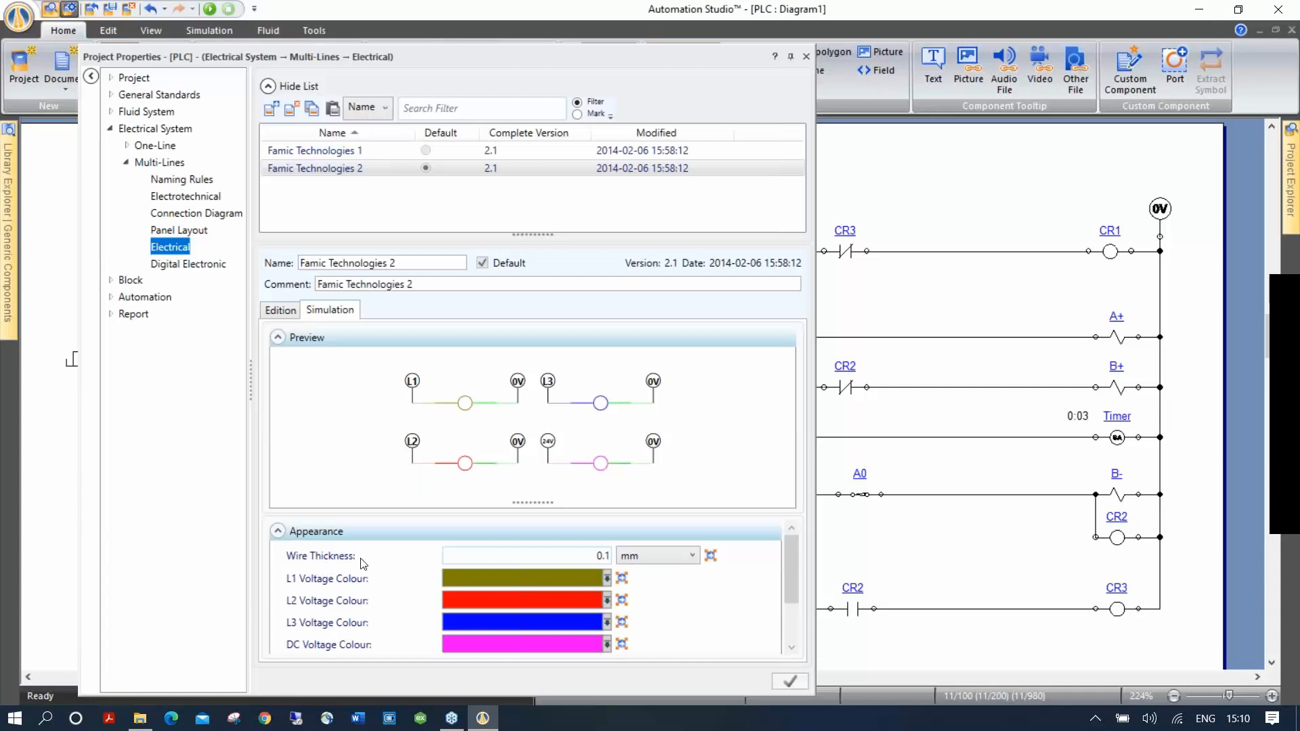
left_click(569, 557)
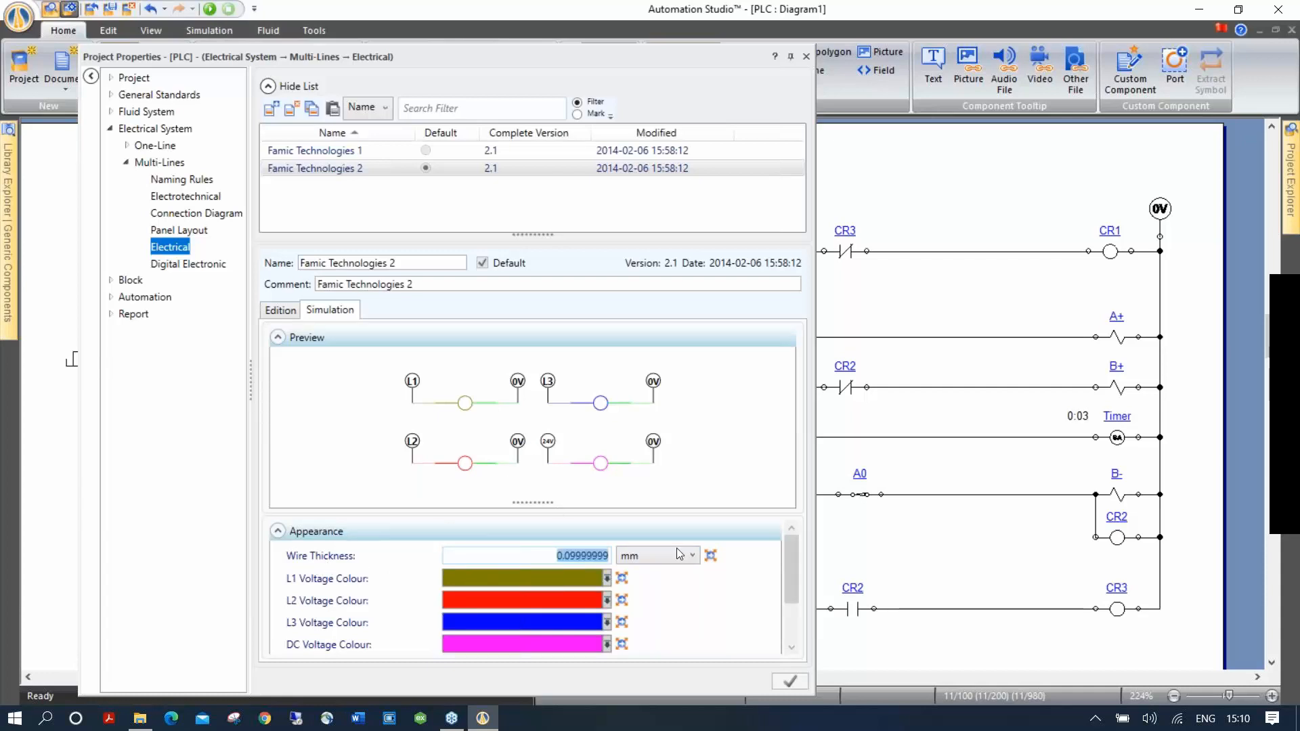
type("2")
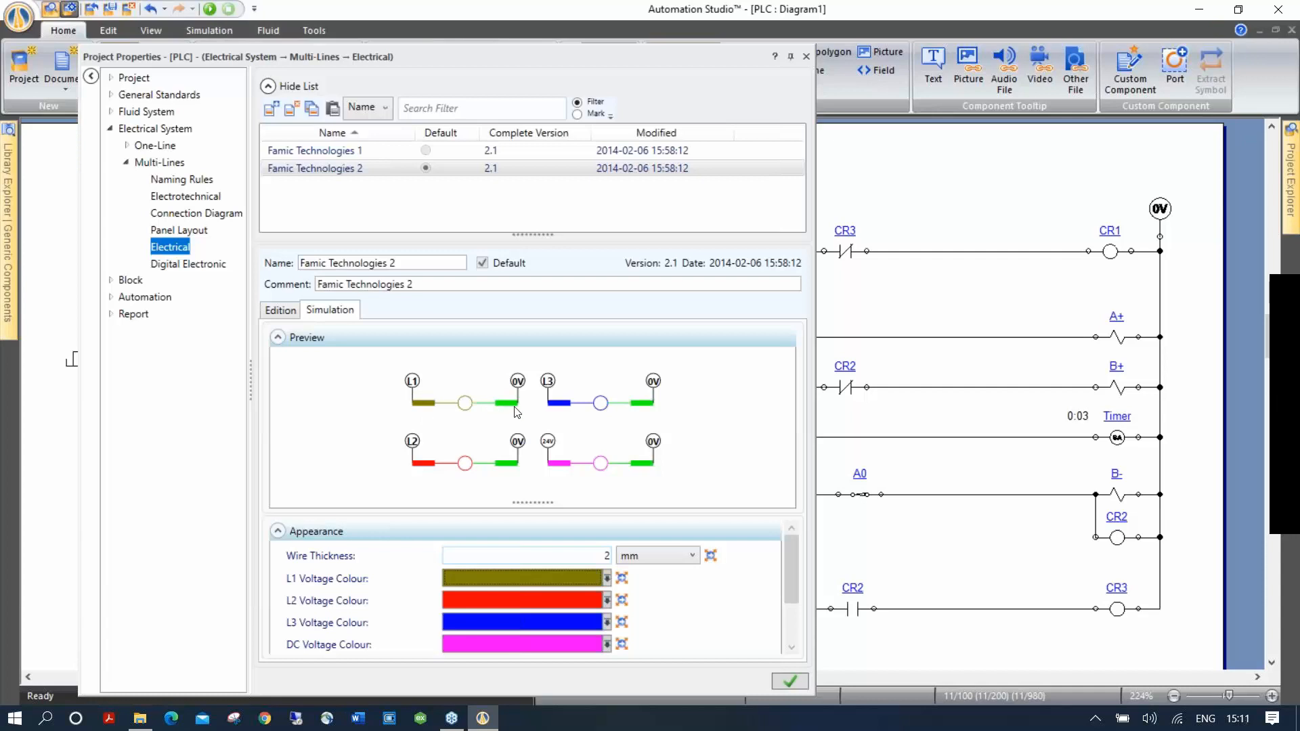
left_click(789, 680)
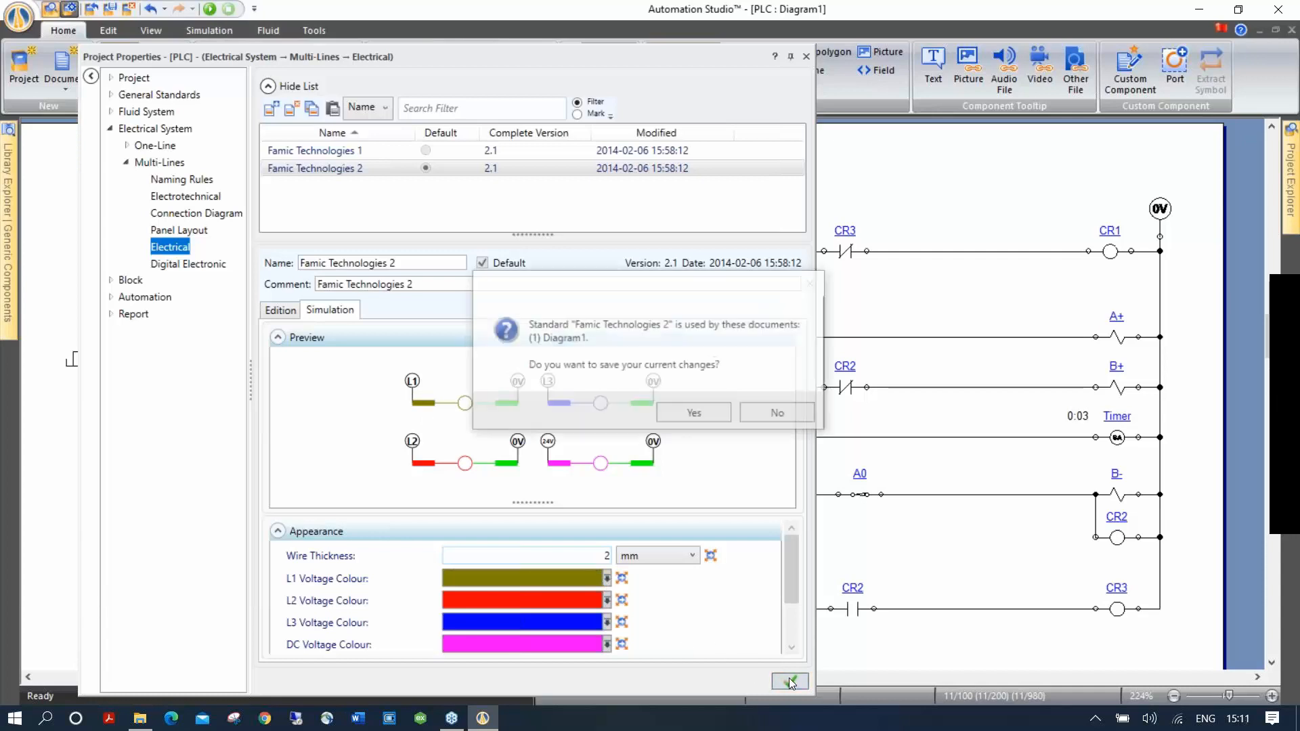
left_click(700, 412)
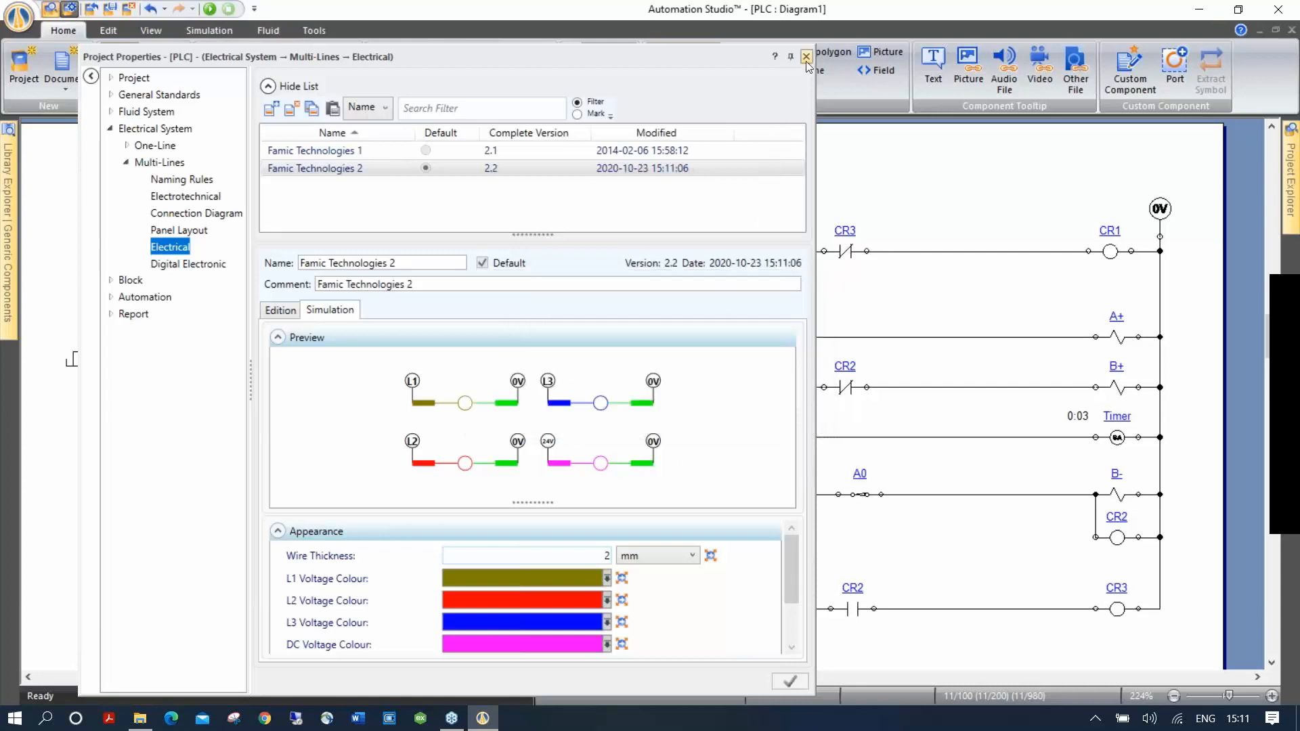
left_click(805, 56)
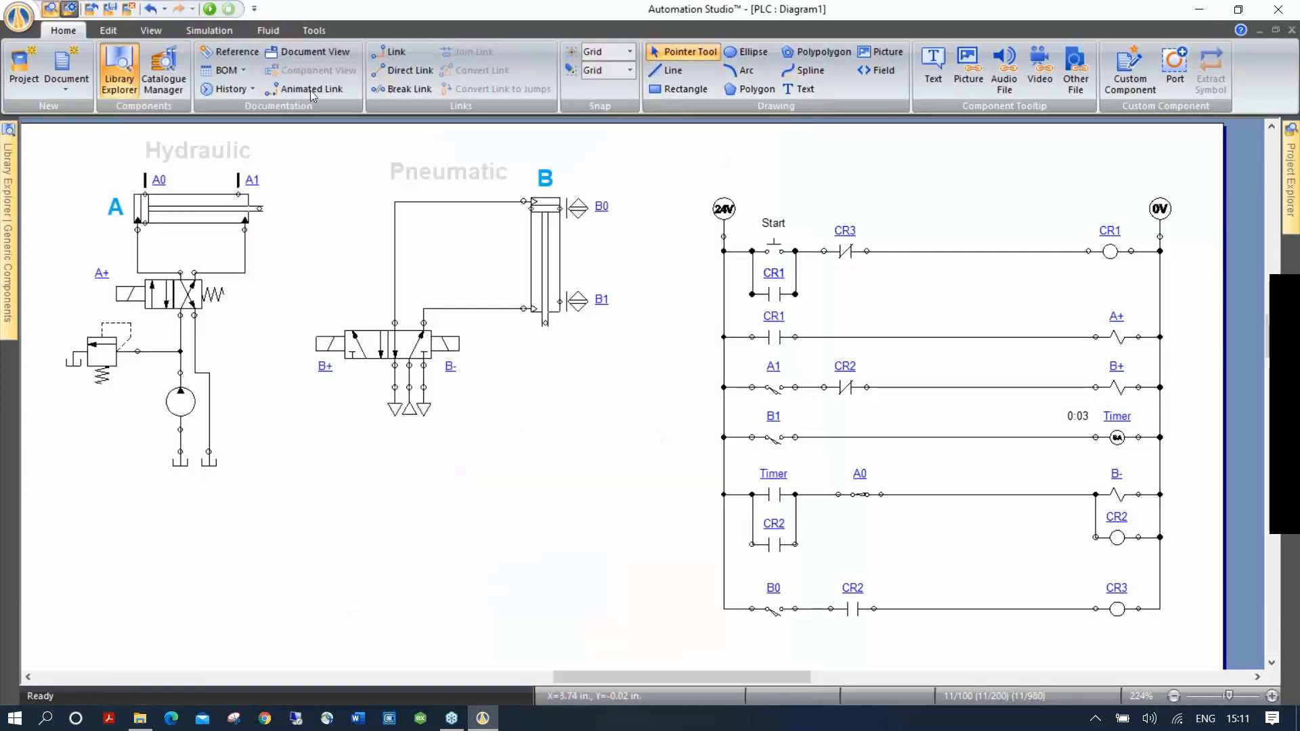
Simulate the relay circuit with the 2 mm wire thickness, activate the Start pushbutton and stop the simulation.
left_click(209, 9)
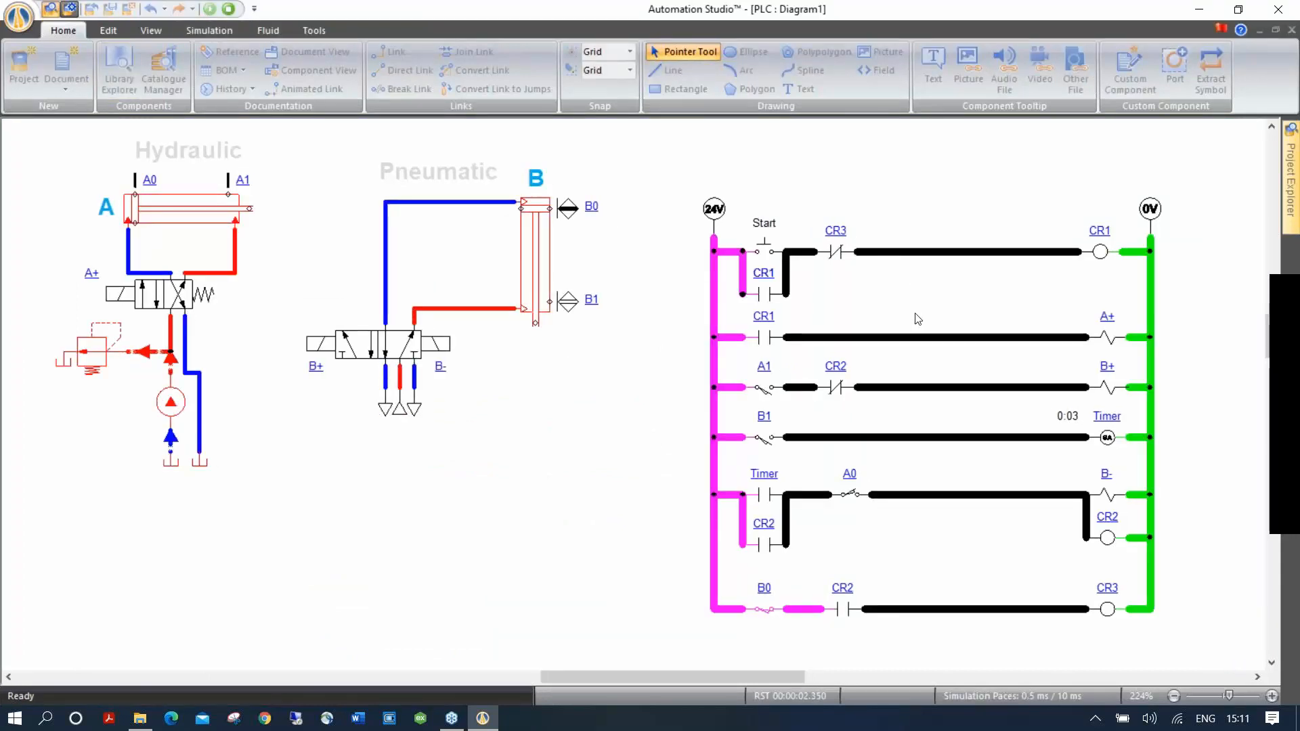
left_click(763, 250)
left_click(229, 9)
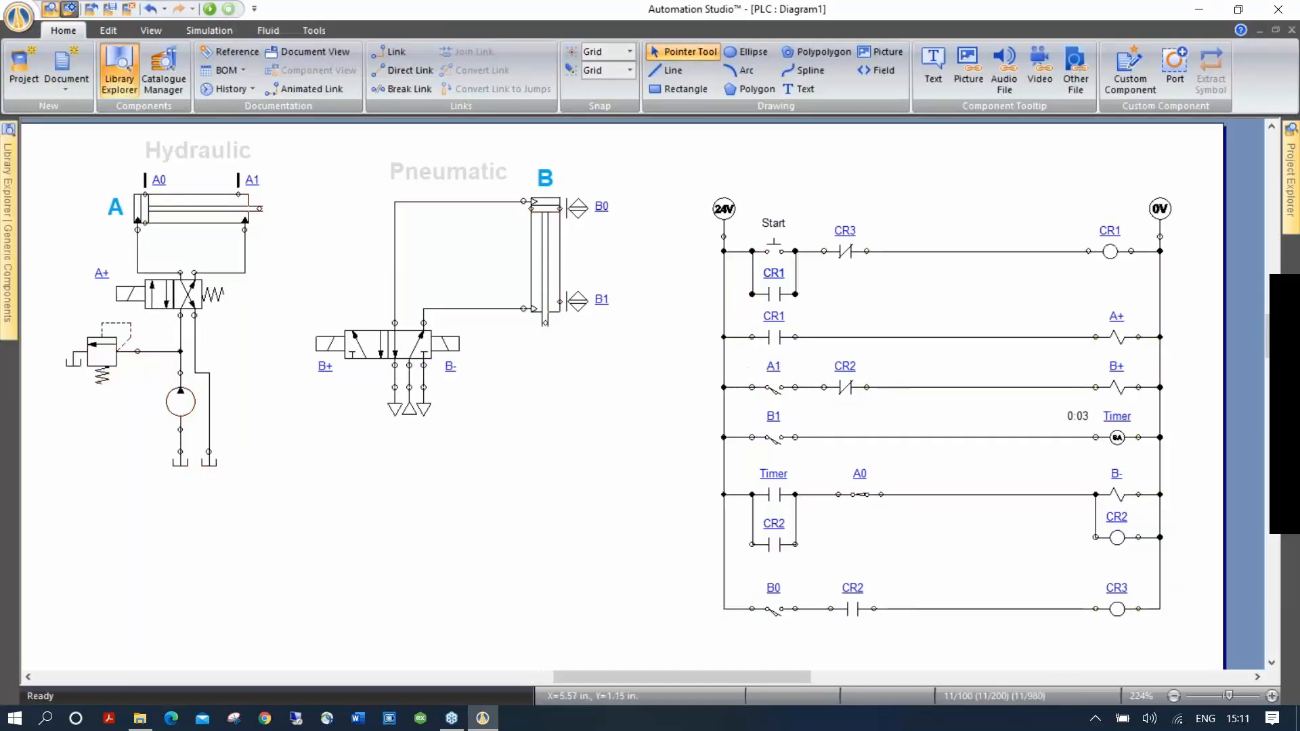
Set the electrical standard's simulation wire thickness back to 0.1 mm, save the change and close the properties.
right_click(640, 329)
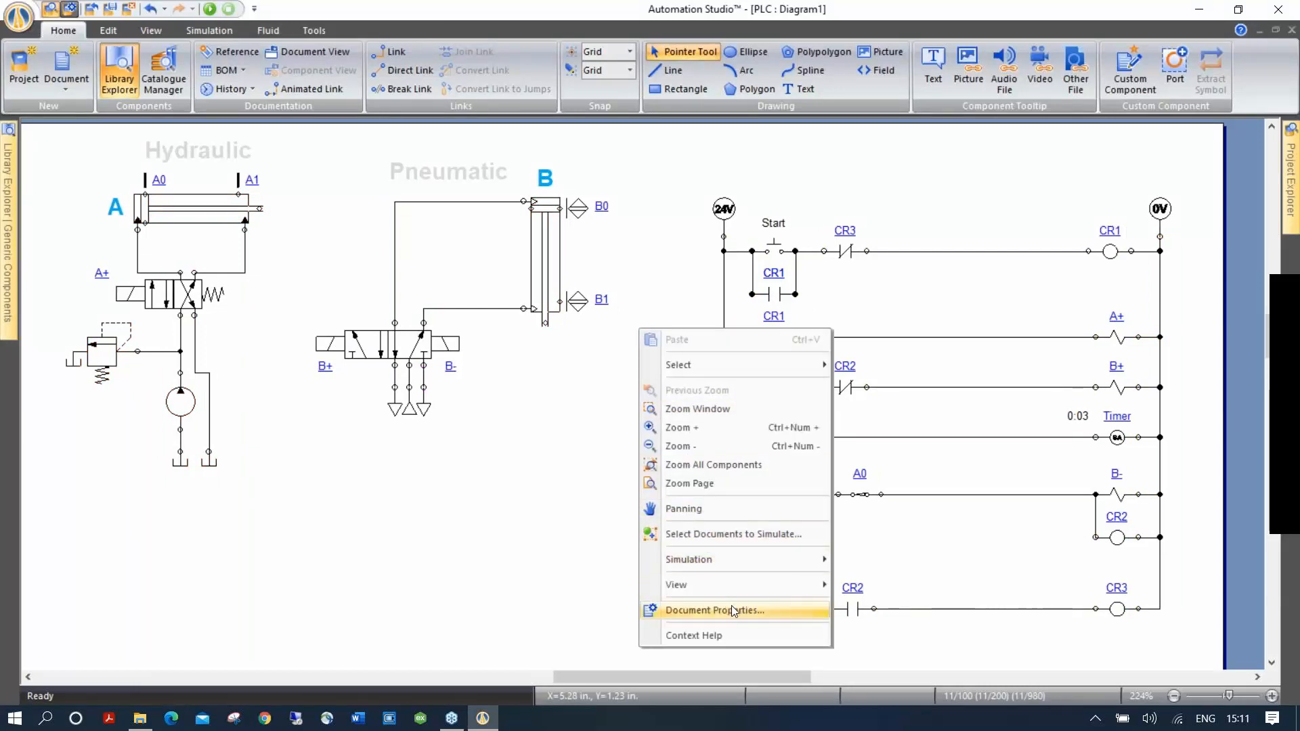
left_click(733, 609)
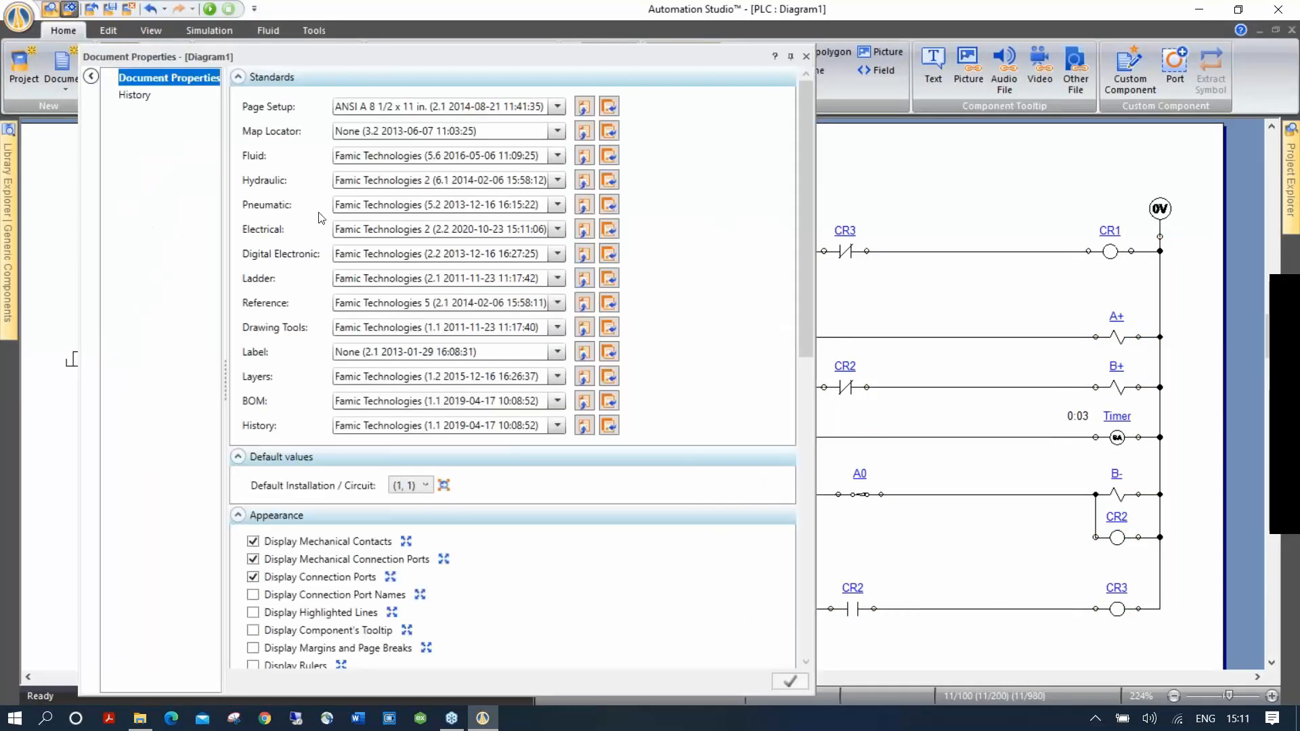
left_click(585, 230)
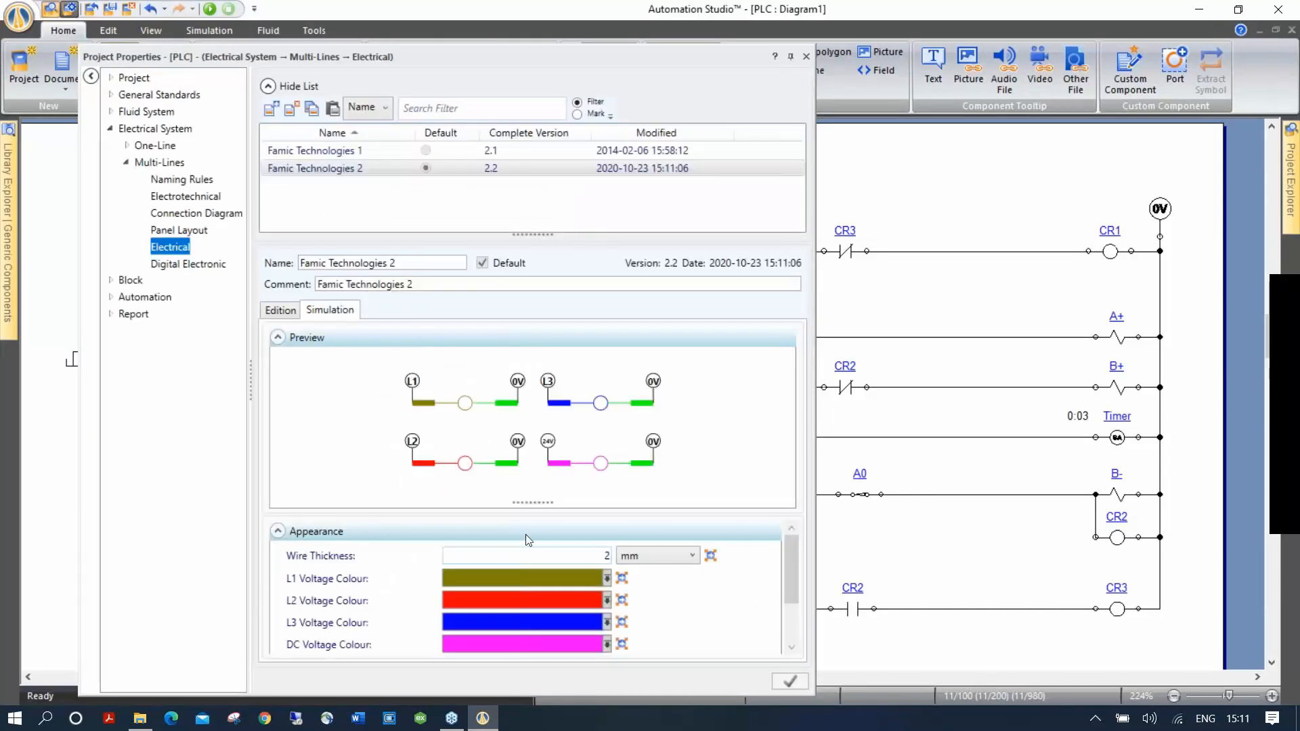
key("BackSpace")
type(".21")
key("BackSpace")
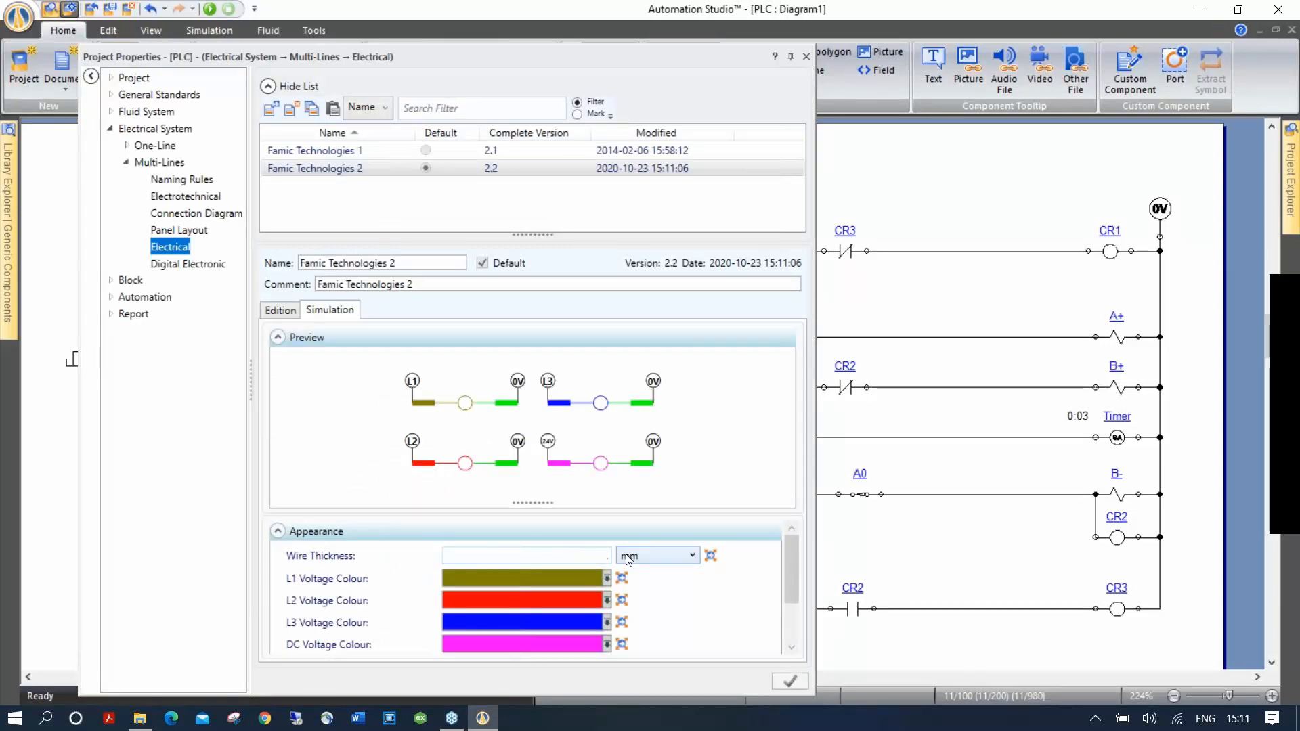
key("Return")
left_click(790, 681)
left_click(708, 411)
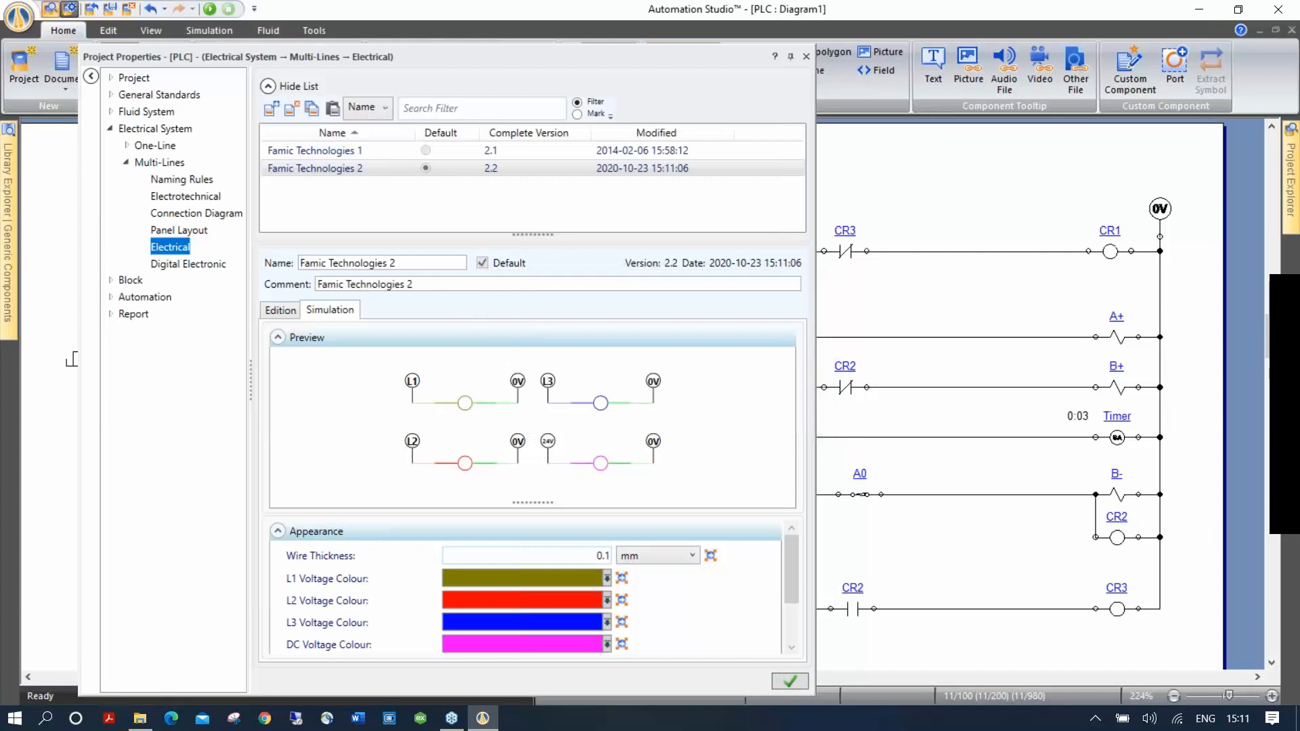
left_click(807, 56)
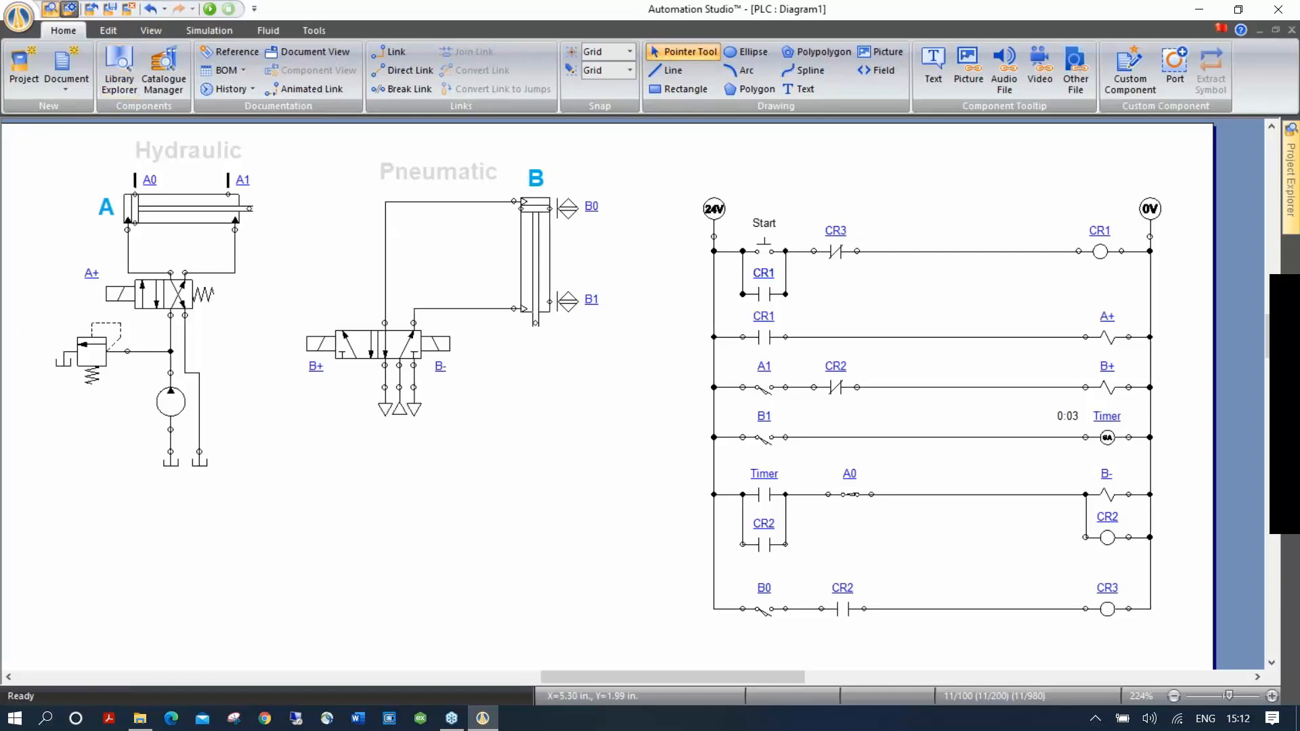
Move the whole pneumatic circuit with its title below the hydraulic circuit and fit all components in view.
mouse_move(616, 504)
left_mouse_down()
mouse_move(613, 474)
mouse_move(615, 490)
left_mouse_up()
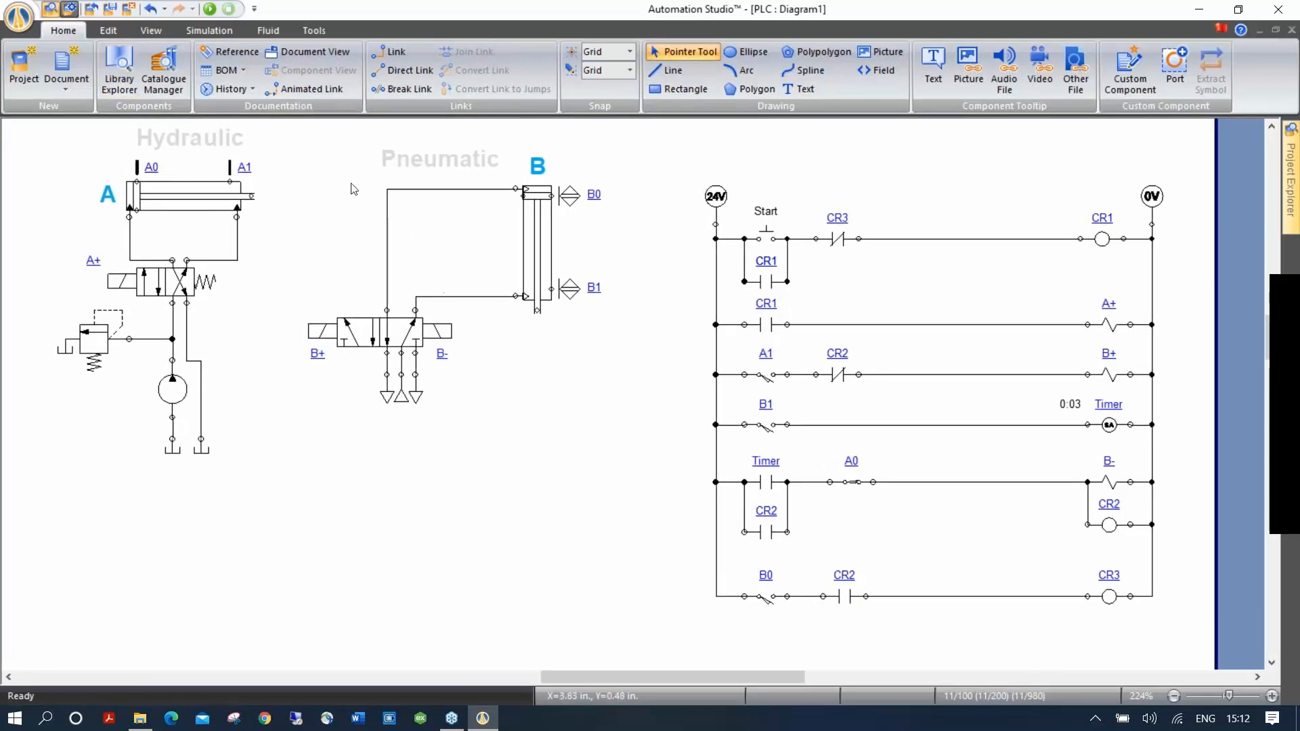
left_click_drag(284, 130, 658, 501)
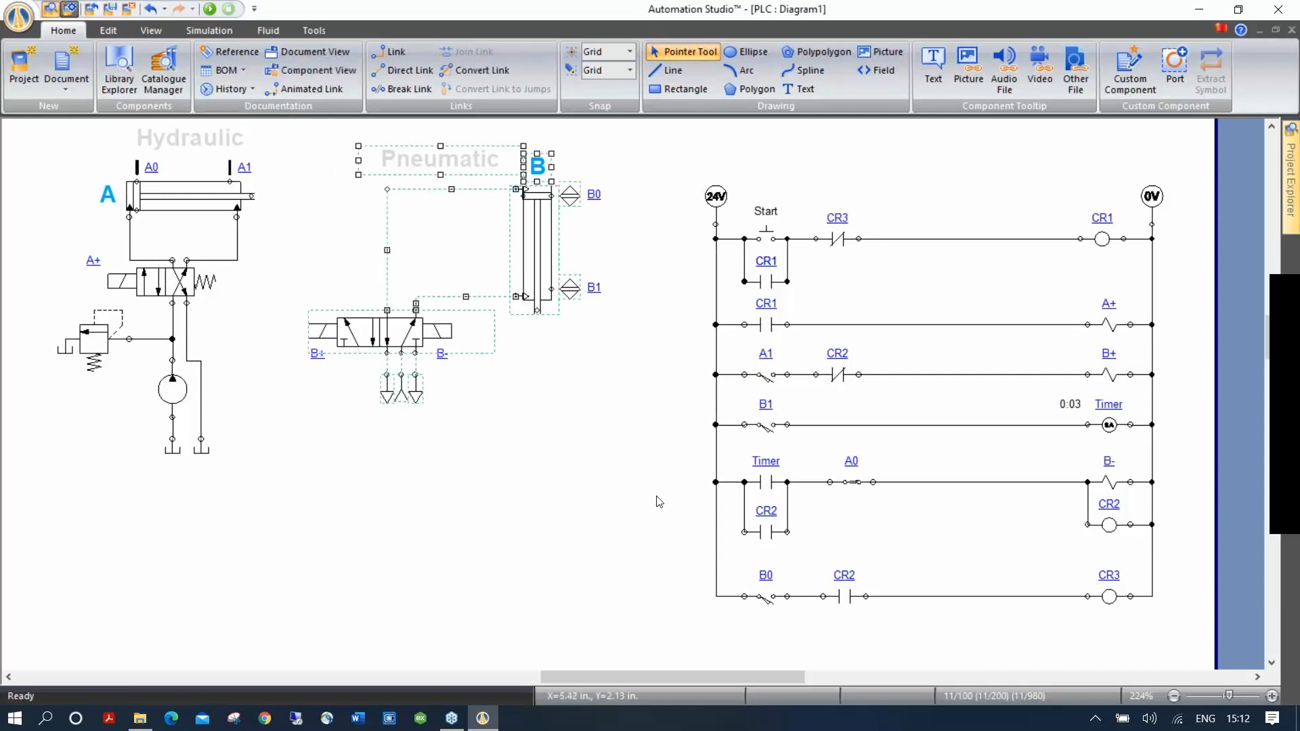
left_click_drag(546, 221, 260, 568)
right_click(378, 271)
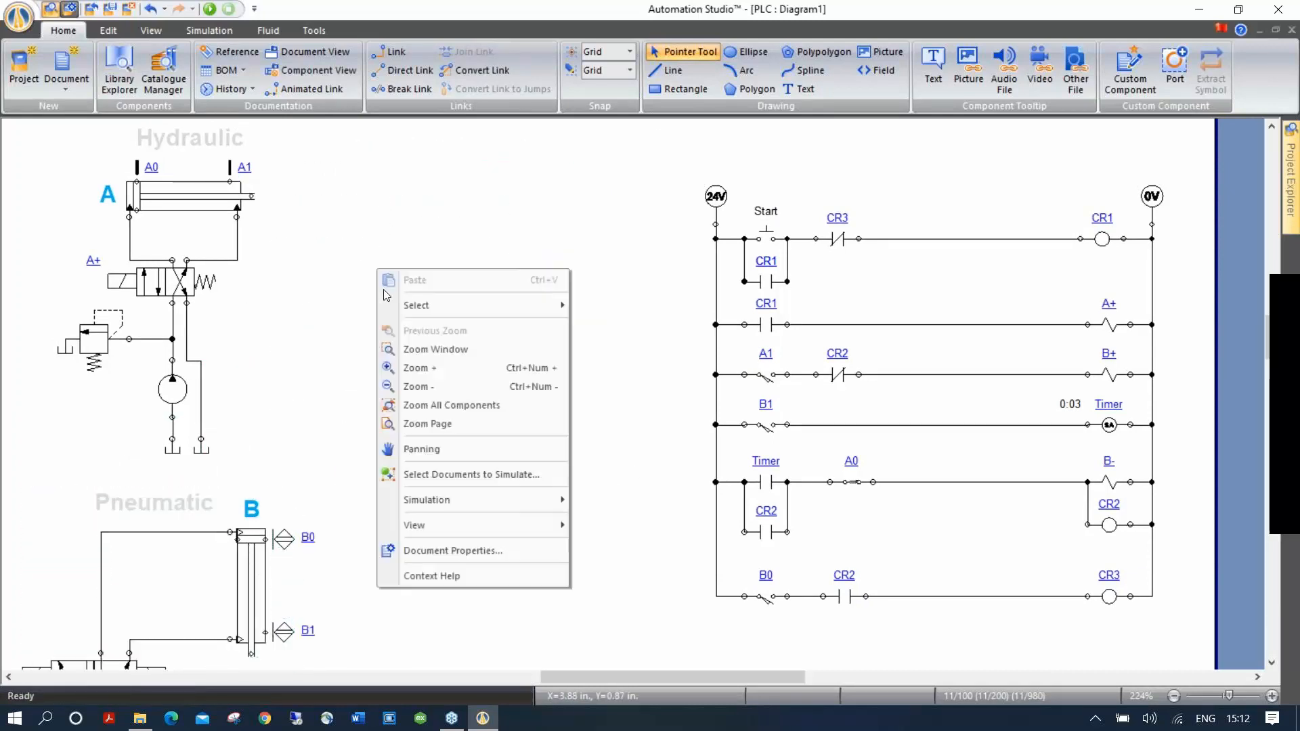
left_click(478, 405)
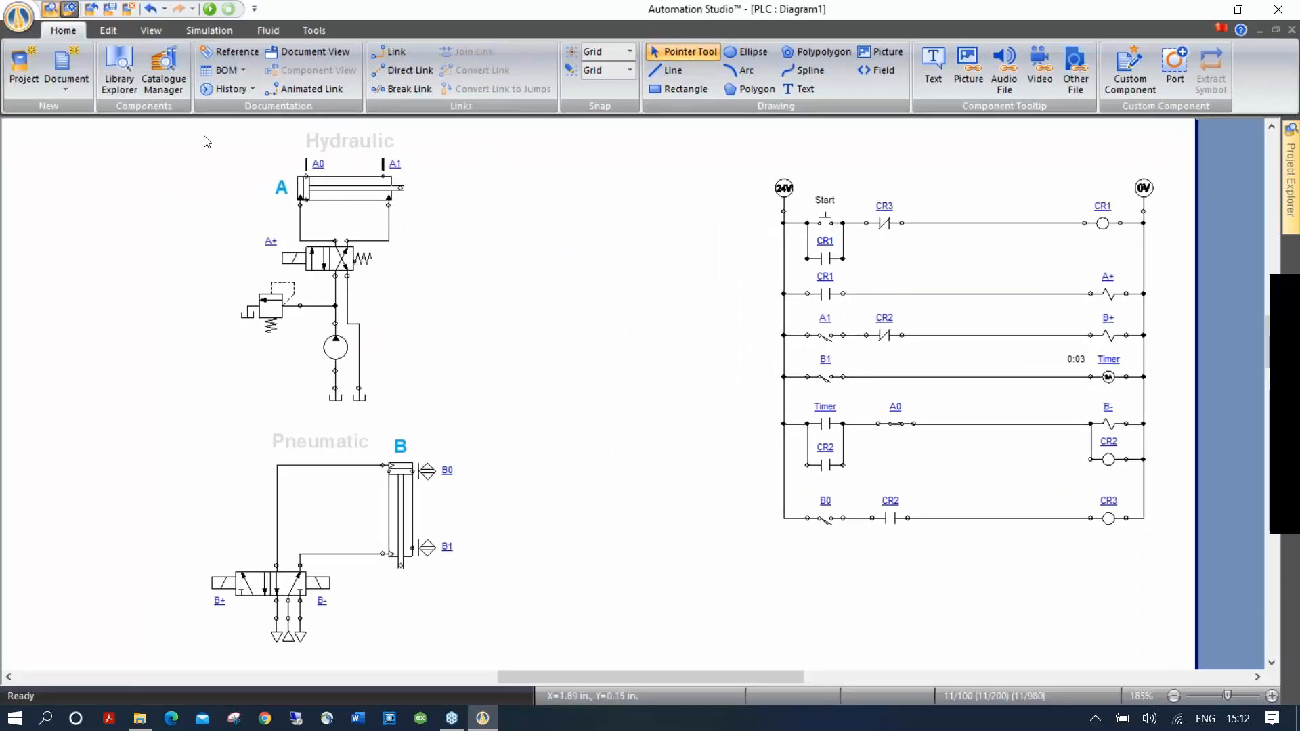
Move the hydraulic and pneumatic circuits together farther away from the relay circuit.
left_click_drag(200, 131, 495, 665)
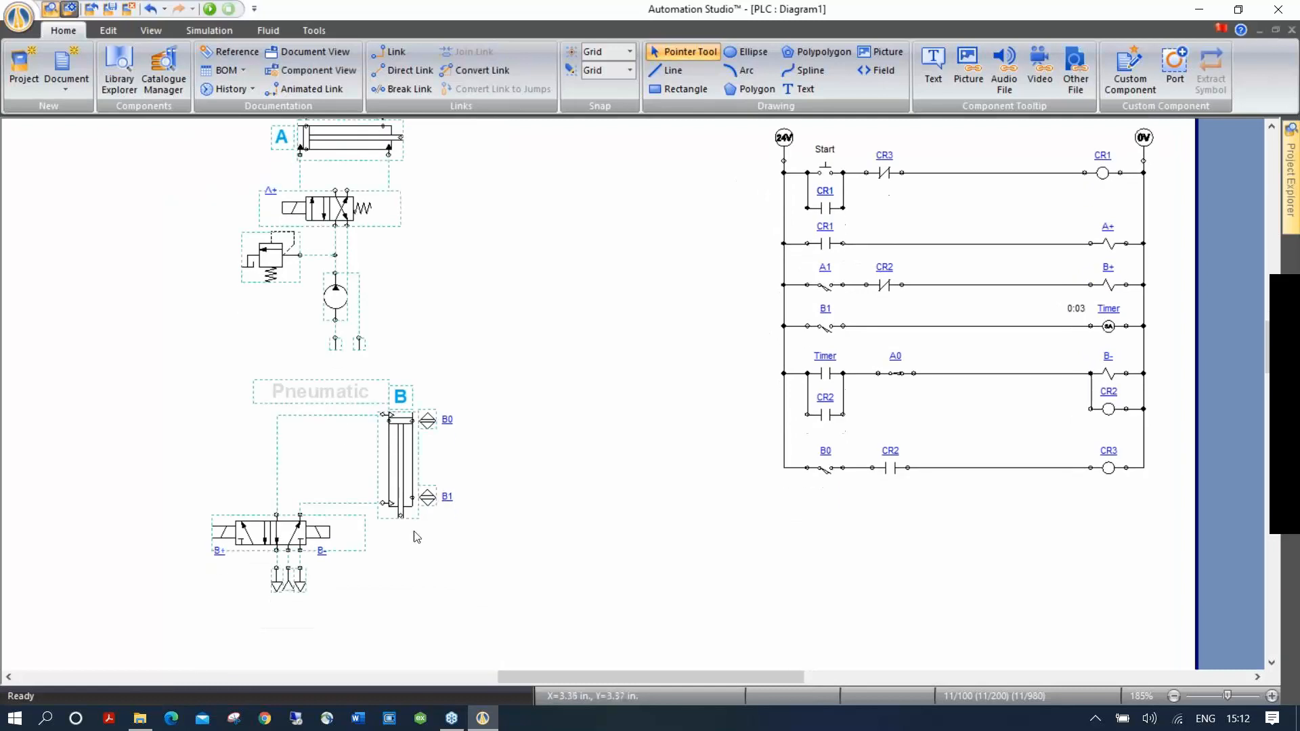
left_click_drag(402, 450, 343, 462)
left_click(499, 386)
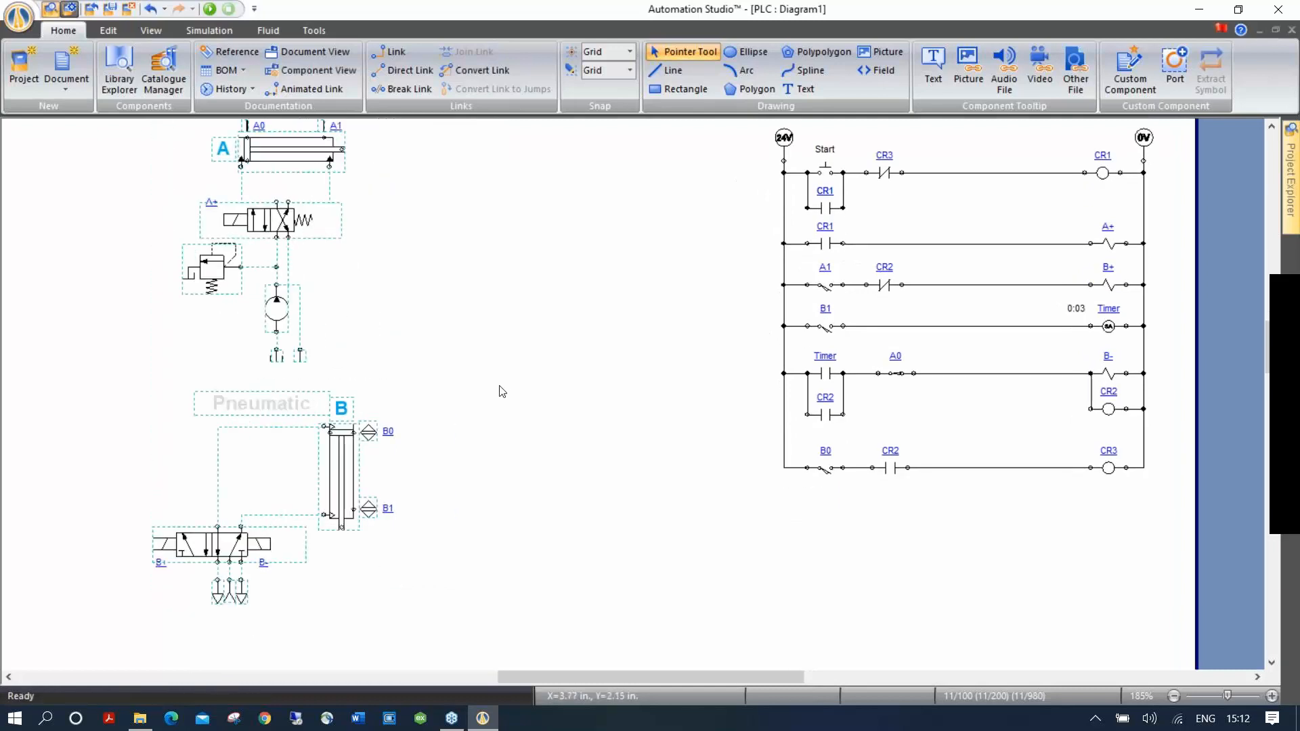
Detach the 24V and 0V supplies from the relay circuit and place them side by side next to hydraulic cylinder A.
left_click_drag(614, 304, 580, 329)
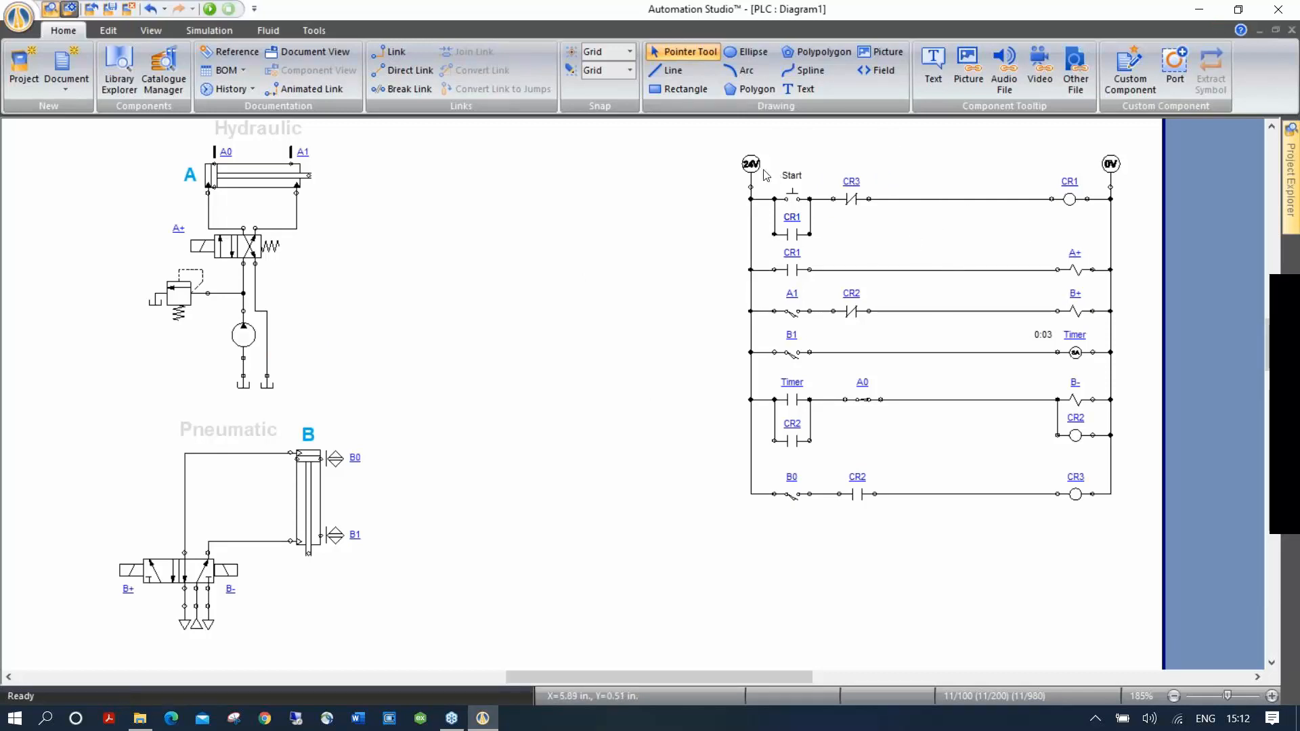
left_click_drag(751, 166, 400, 191)
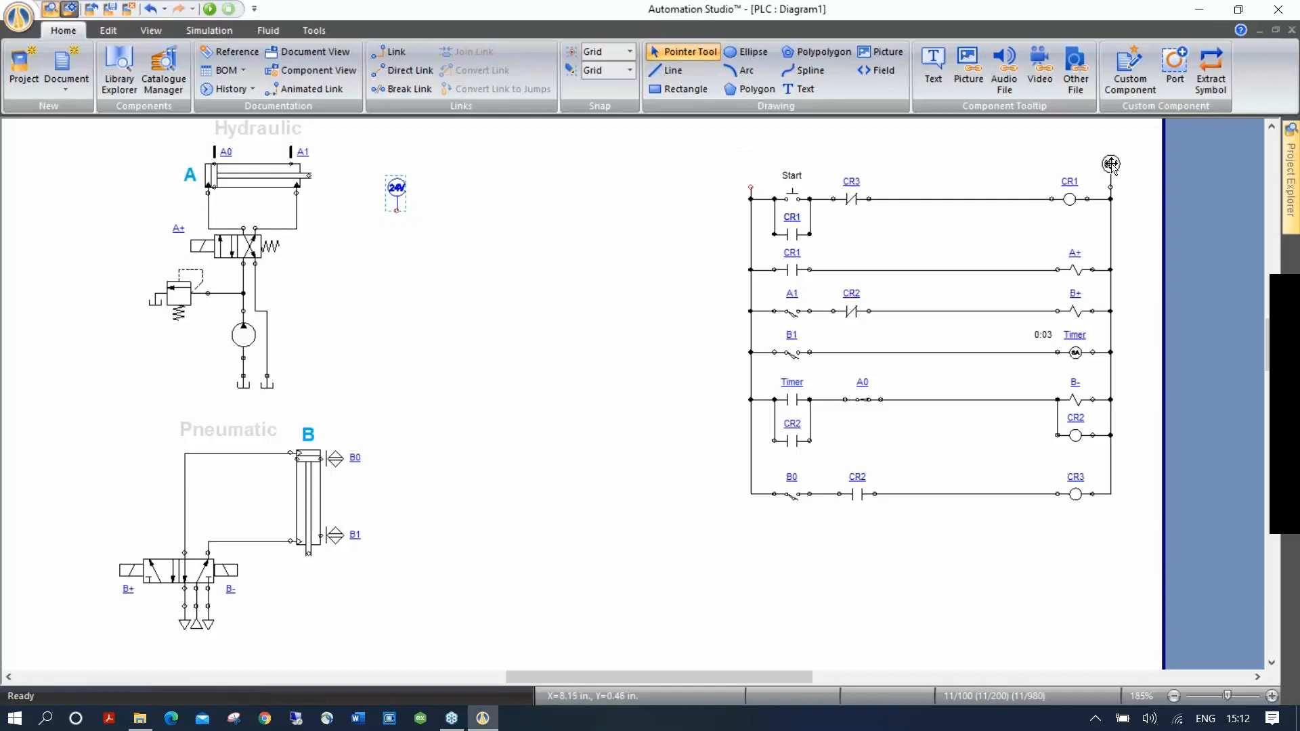
key("ctrl+z")
mouse_move(751, 164)
left_mouse_down()
mouse_move(530, 180)
mouse_move(691, 156)
mouse_move(749, 170)
left_mouse_up()
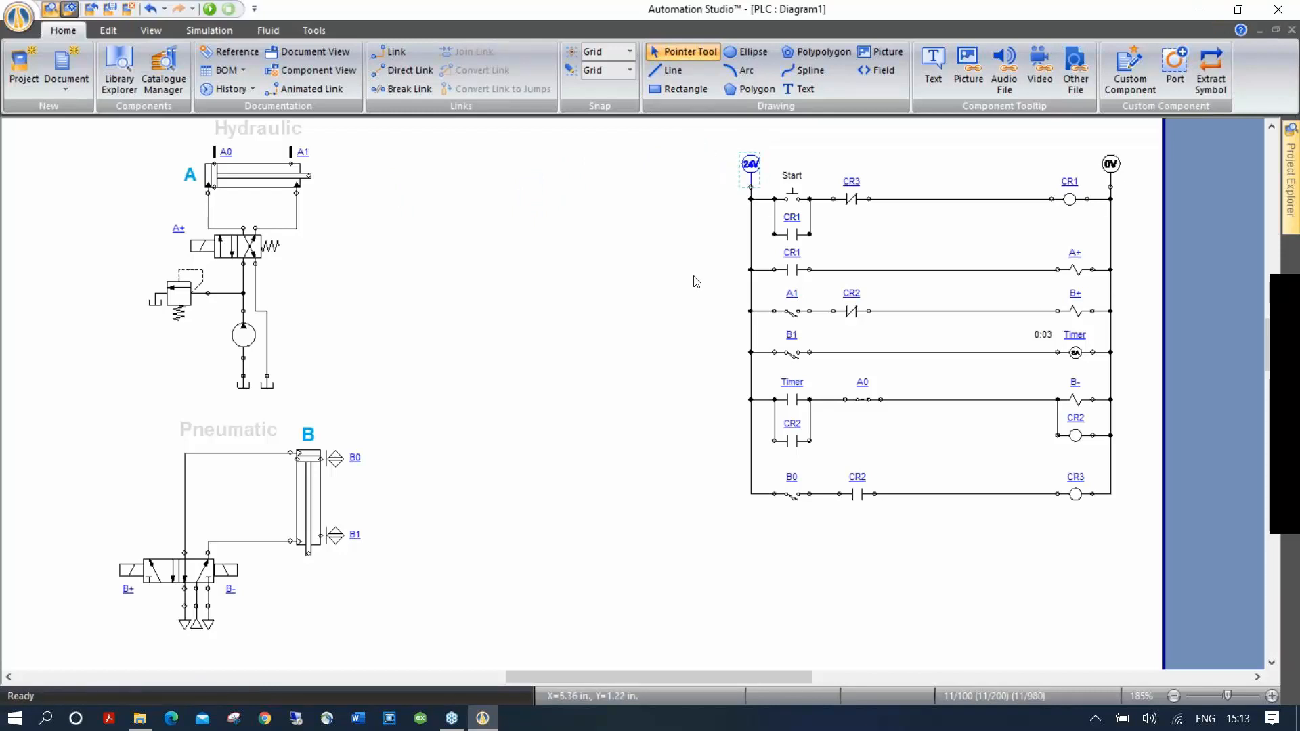
left_click_drag(751, 166, 376, 217)
left_click_drag(1114, 182, 406, 234)
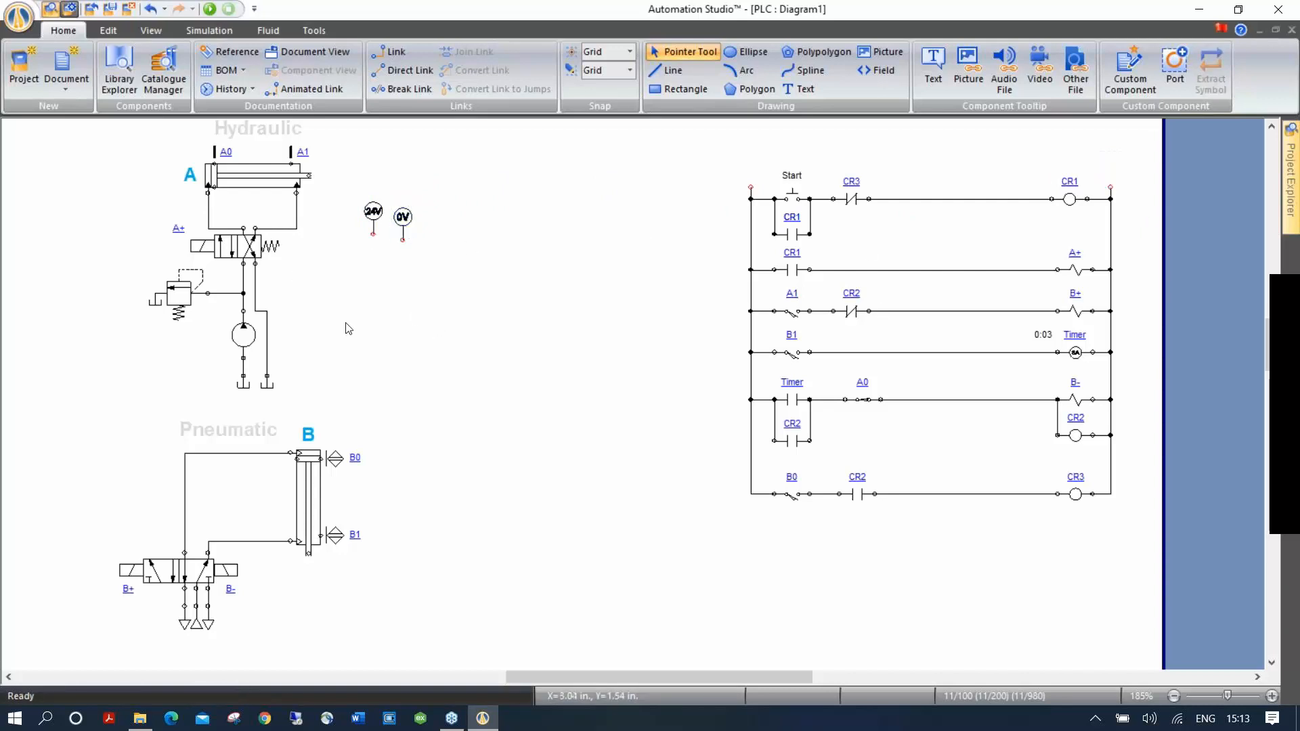
Move the A1, B1, A0 and B0 switches out of the rungs and stack them below the 24V and 0V supplies.
left_click(793, 312)
left_click(792, 353, "ctrl")
left_click(860, 401, "ctrl")
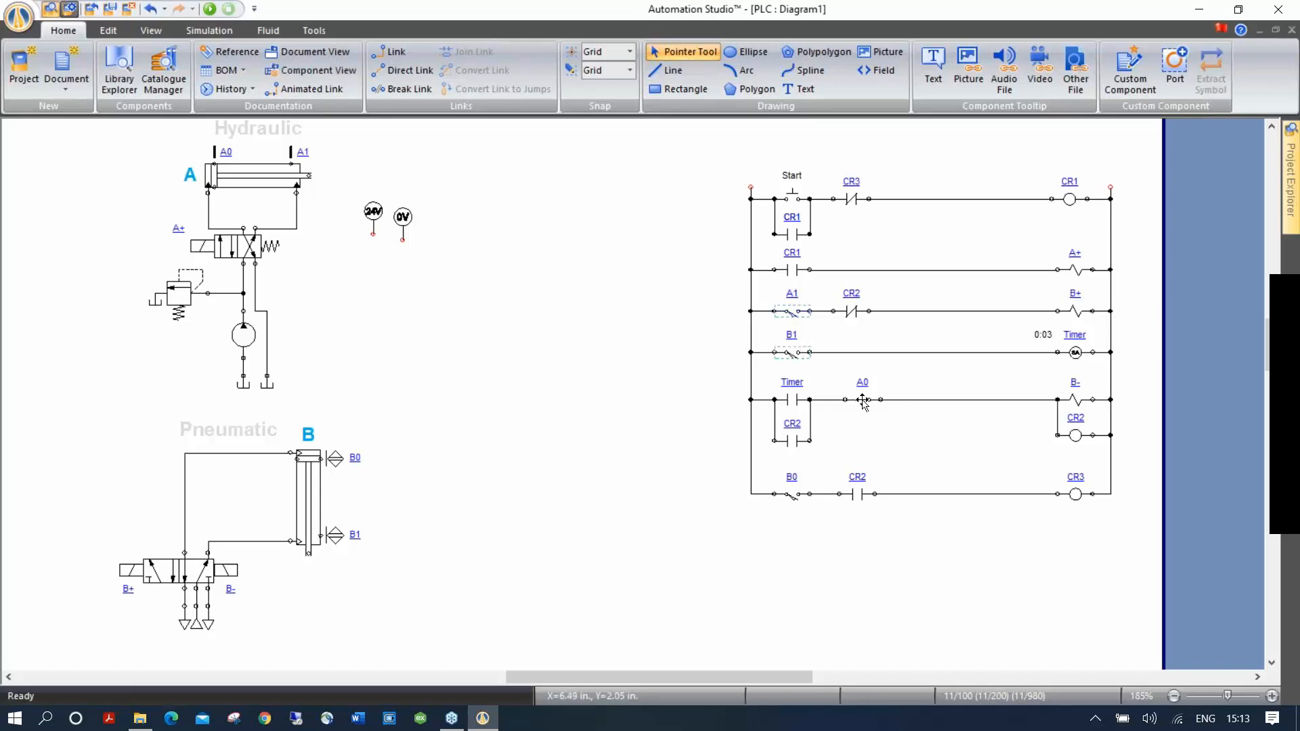
left_click(793, 494, "ctrl")
left_click_drag(867, 402, 384, 355)
left_click_drag(391, 447, 388, 373)
left_click(512, 359)
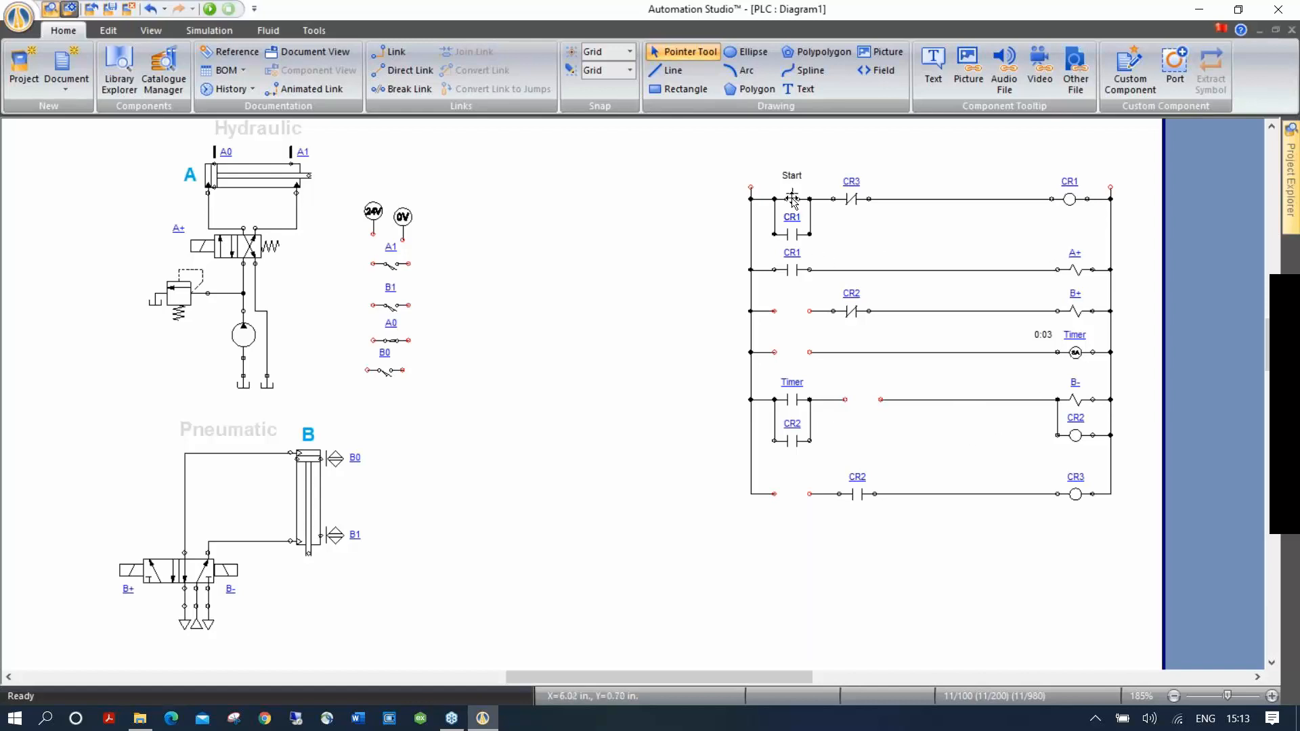
Detach the Start pushbutton from its rung and place it above the 24V and 0V supplies.
left_click_drag(792, 199, 435, 229)
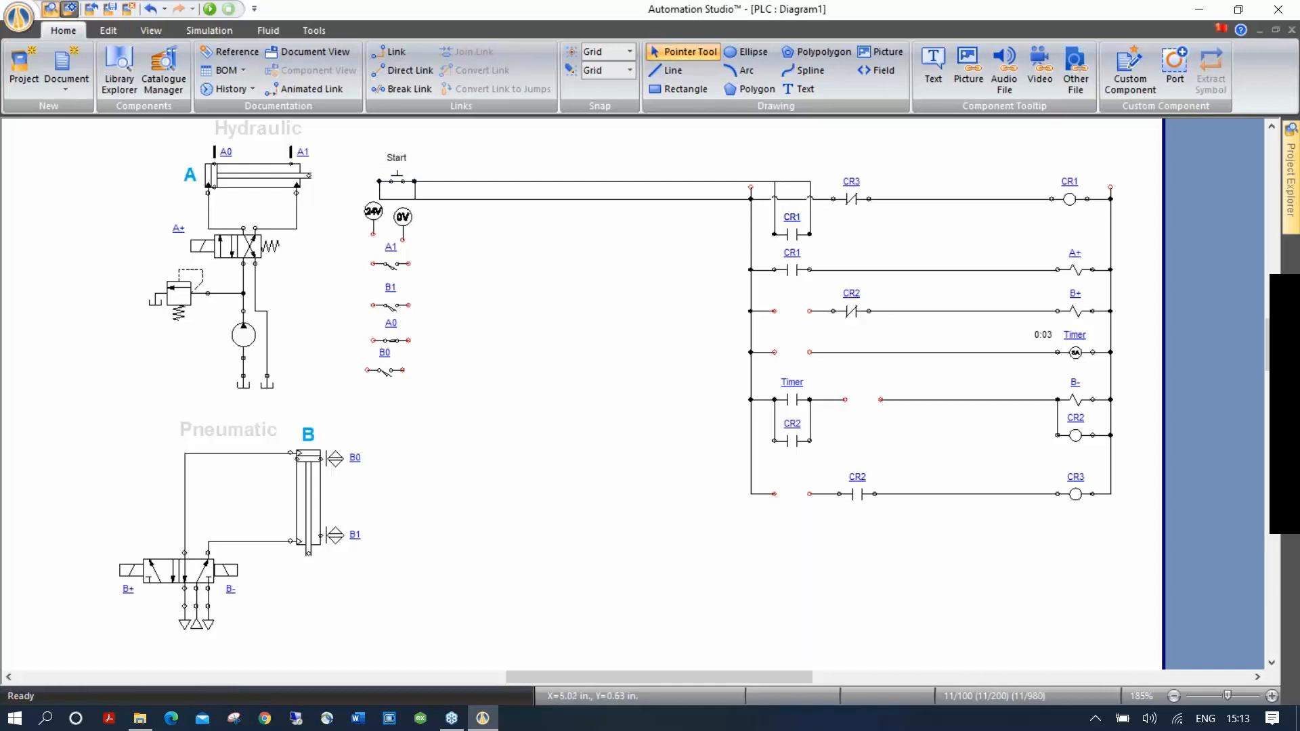
key("ctrl+z")
left_click_drag(797, 195, 413, 185)
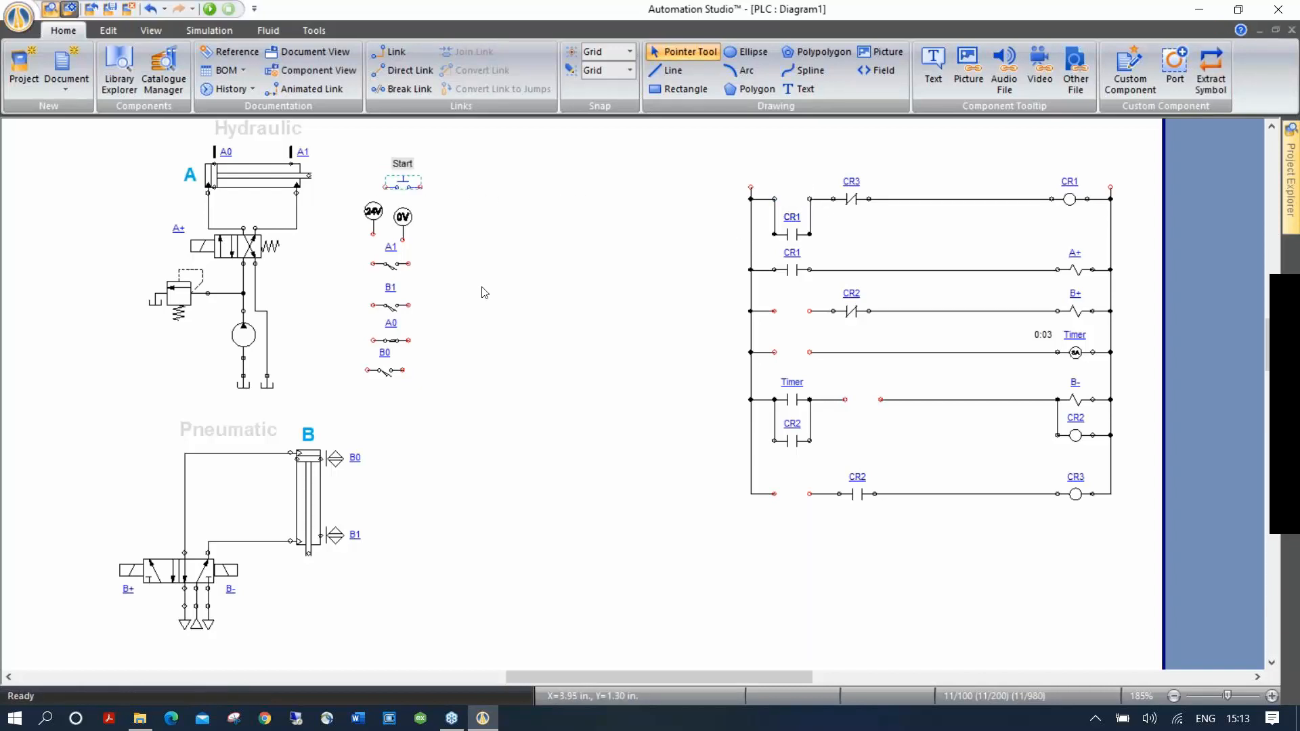
Move the A+, B+ and B- solenoids into the column below the B0 switch and delete the rest of the relay circuit.
left_click(1074, 270)
left_click(1075, 311, "ctrl")
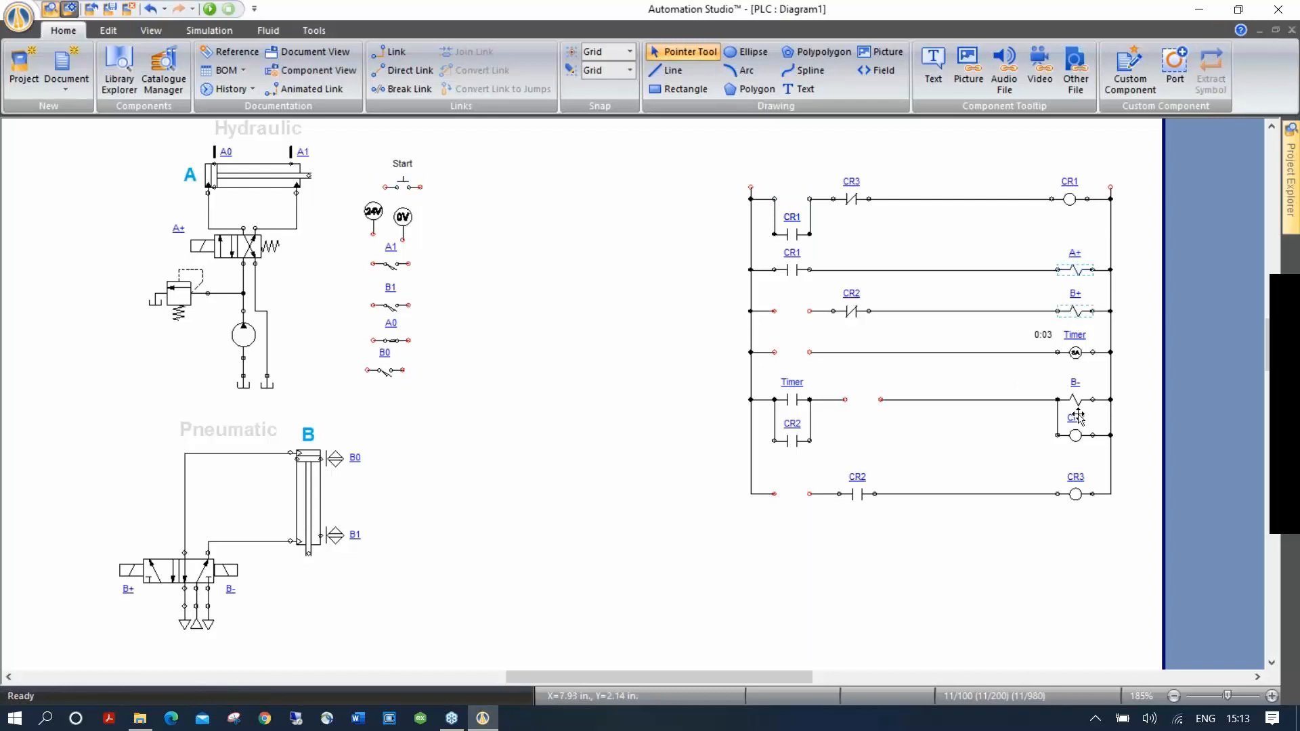
left_click(1074, 401, "ctrl")
left_click_drag(1074, 401, 373, 560)
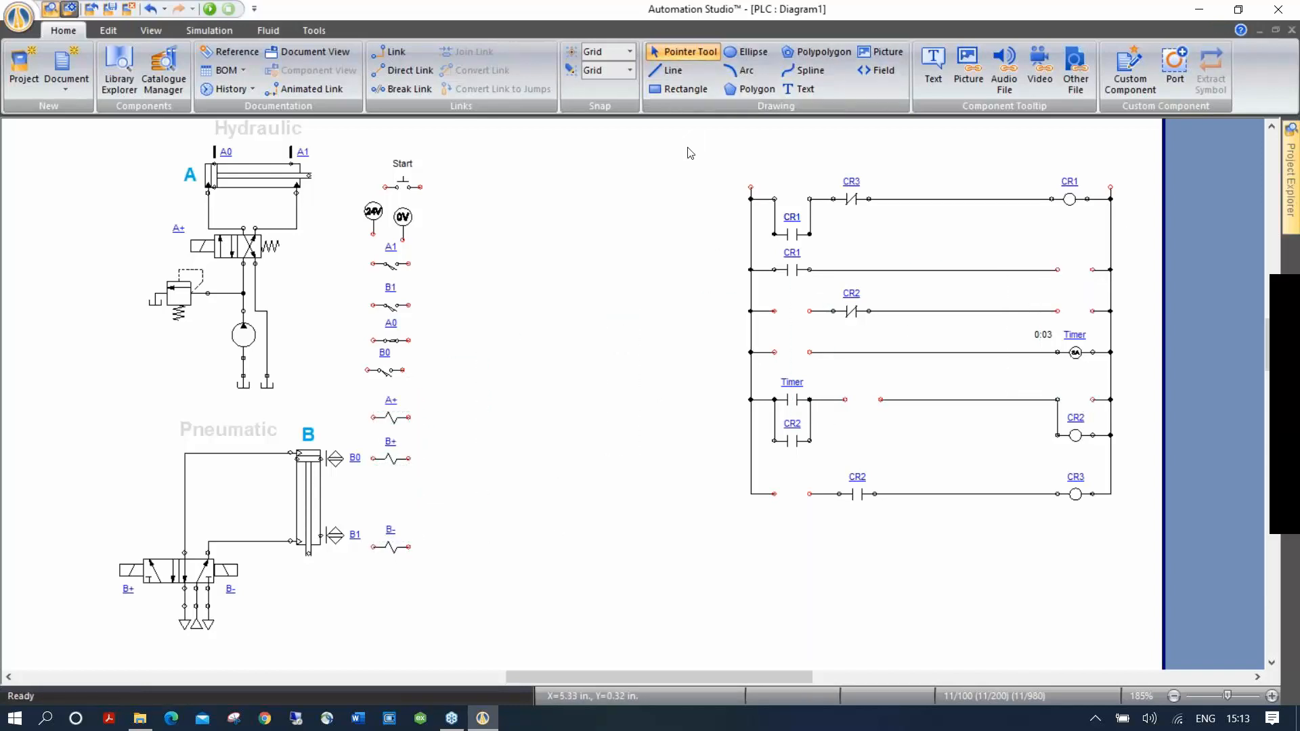
left_click_drag(1160, 565, 1155, 562)
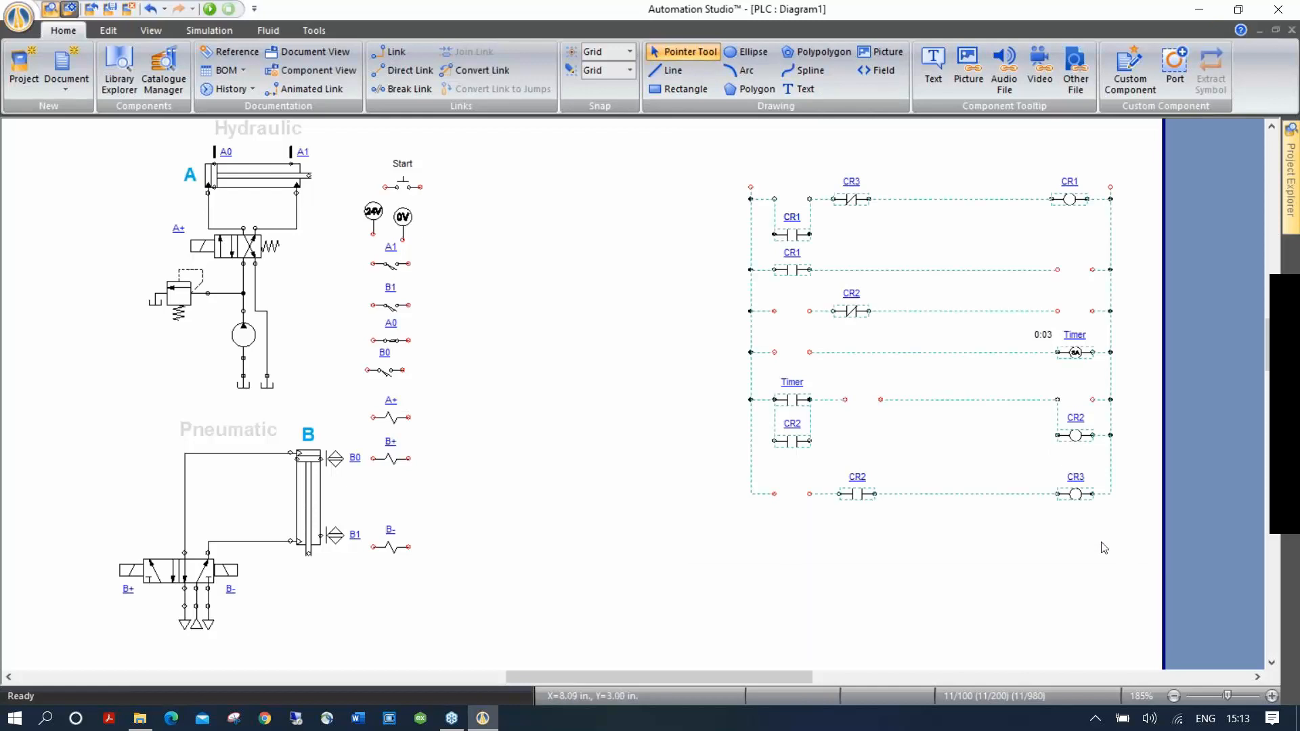
key("Delete")
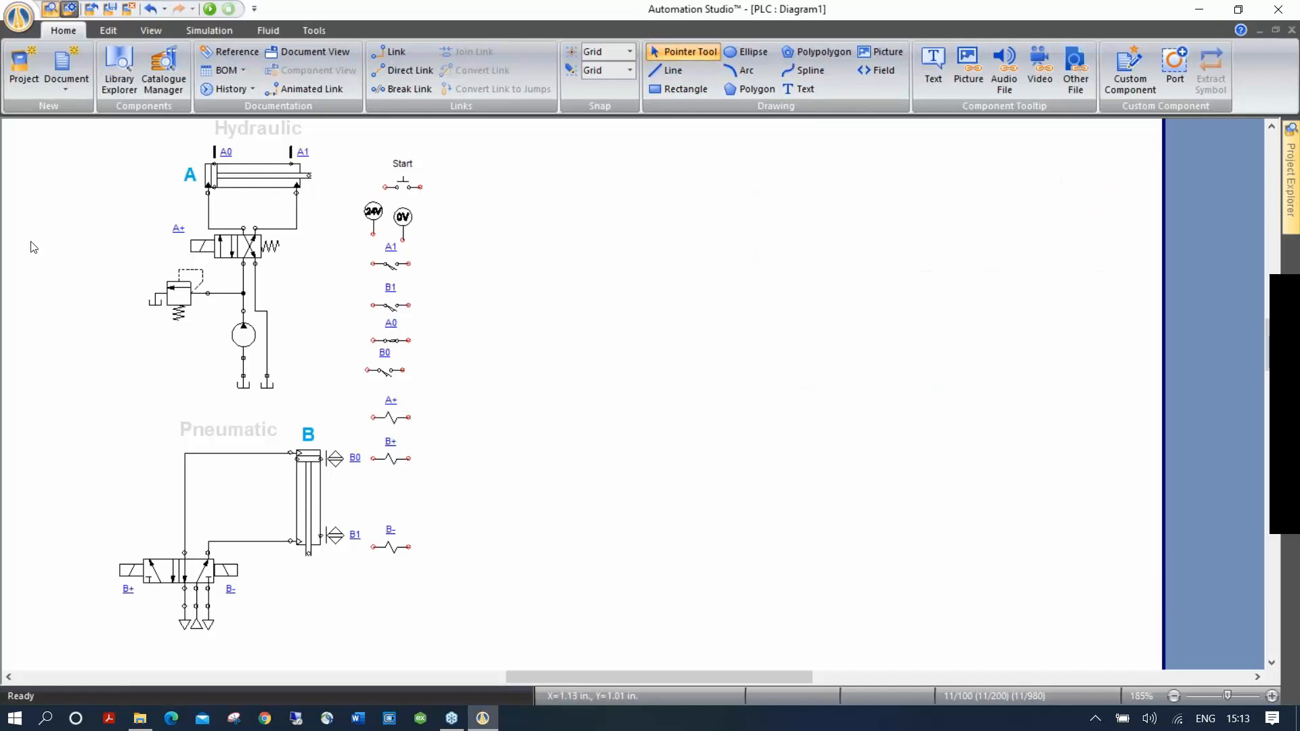
Place a Ladder for AB PLC rung in the empty area beside the stacked switches and stretch it downward to make it taller.
left_click(113, 90)
left_click(55, 345)
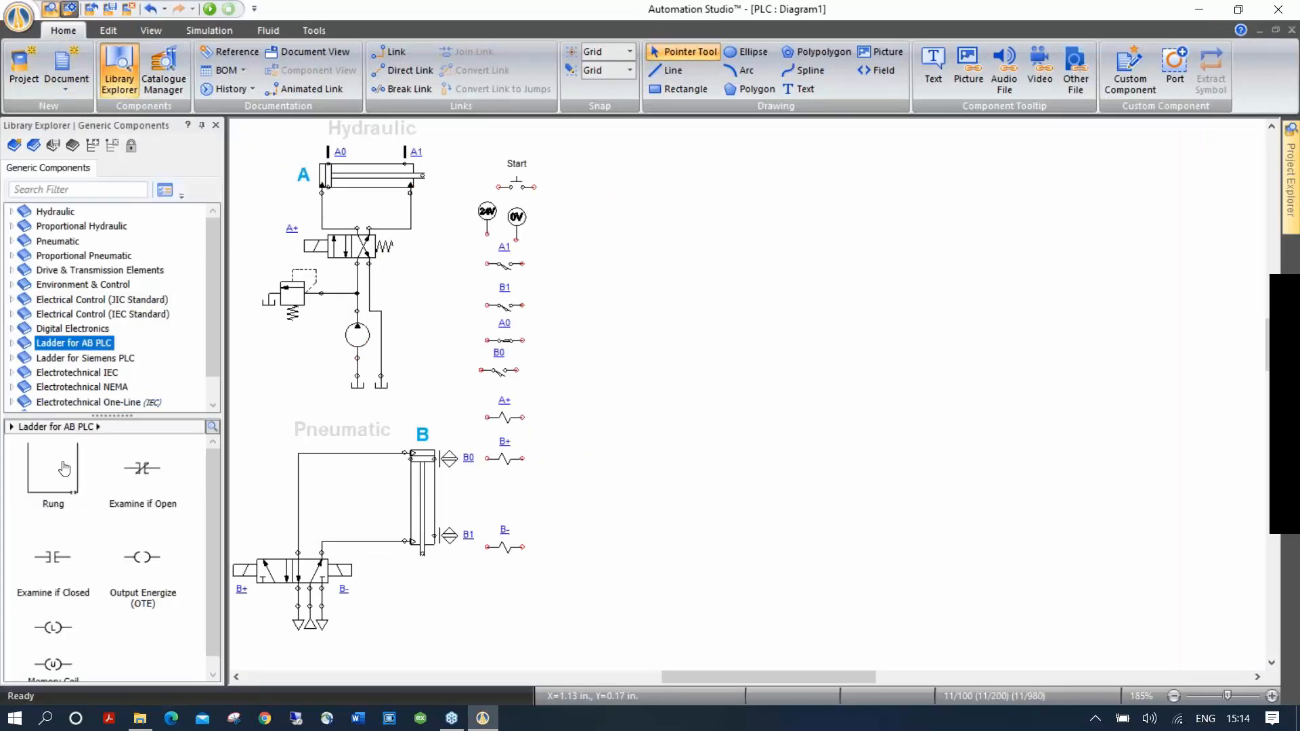
mouse_move(44, 477)
left_mouse_down()
mouse_move(146, 494)
mouse_move(834, 293)
mouse_move(941, 159)
left_mouse_up()
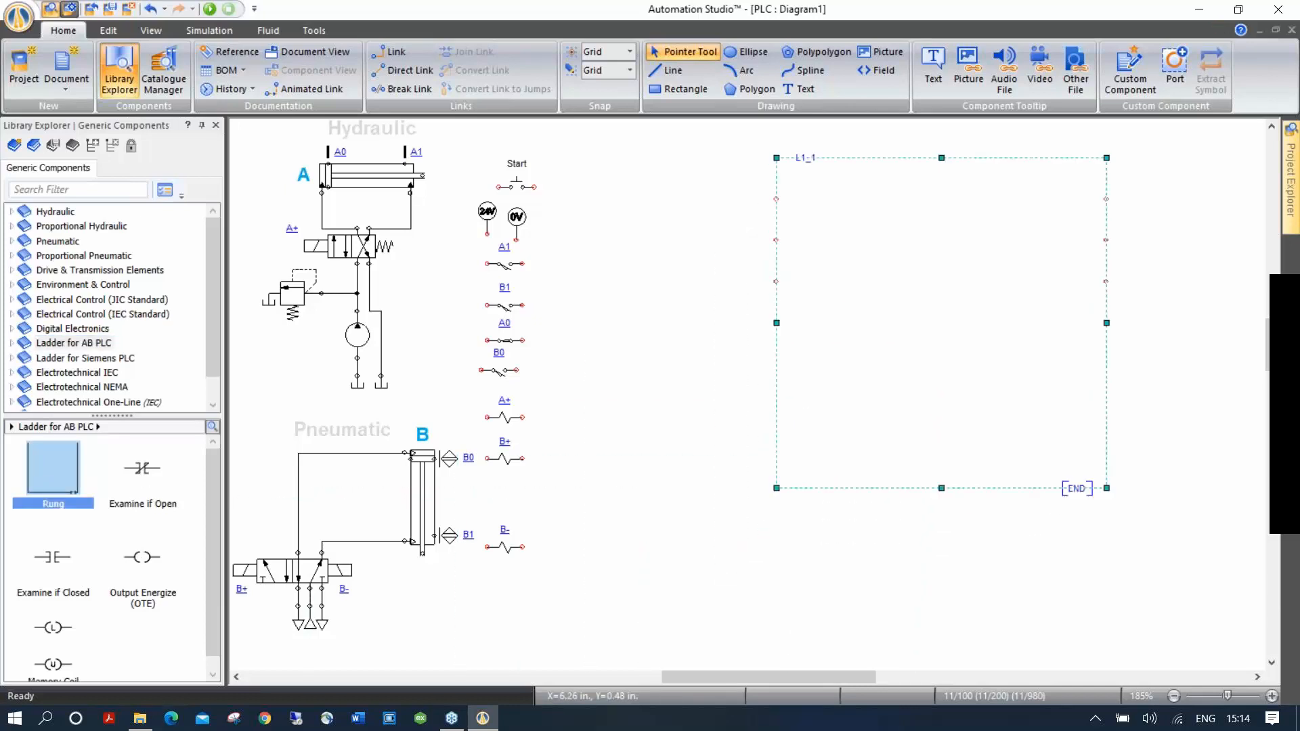
left_click_drag(940, 487, 911, 612)
left_click(744, 462)
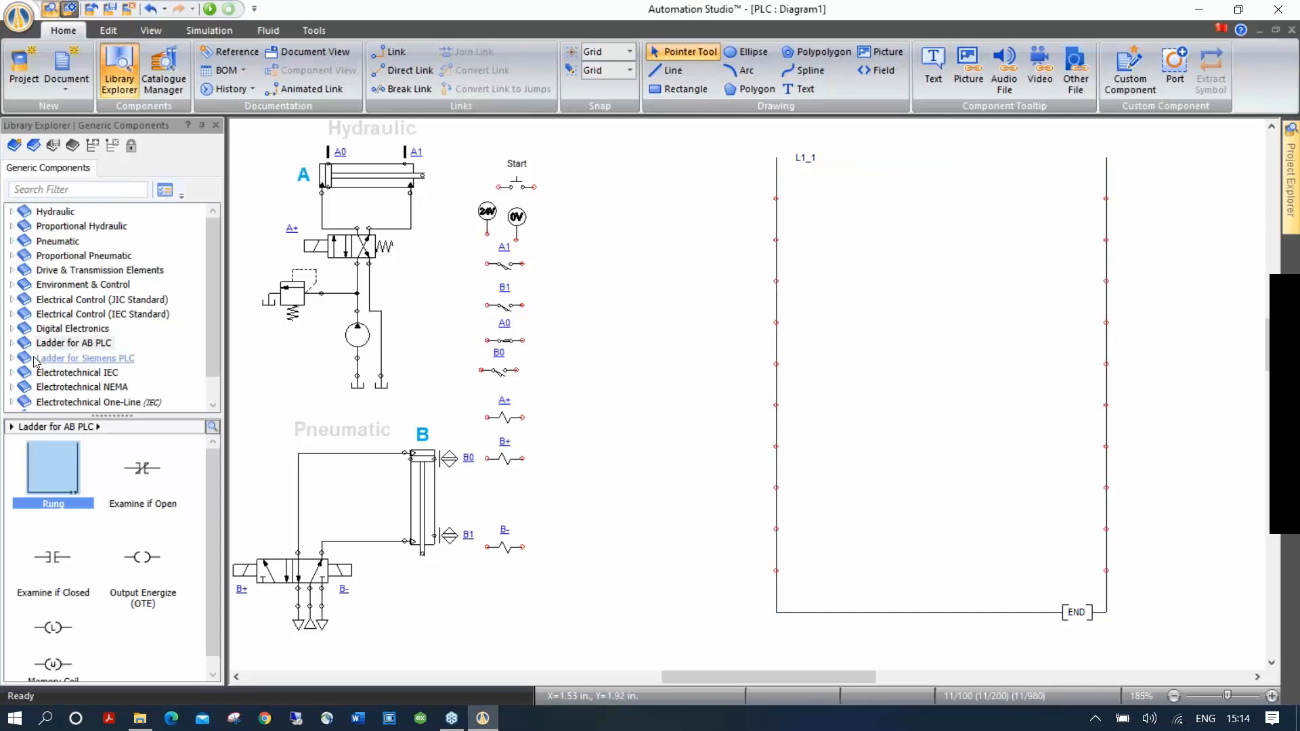
Place a JIC Standard PLC Input Card between the switches and the ladder rung, and a PLC Output Card on the rung's other side.
left_click(10, 344)
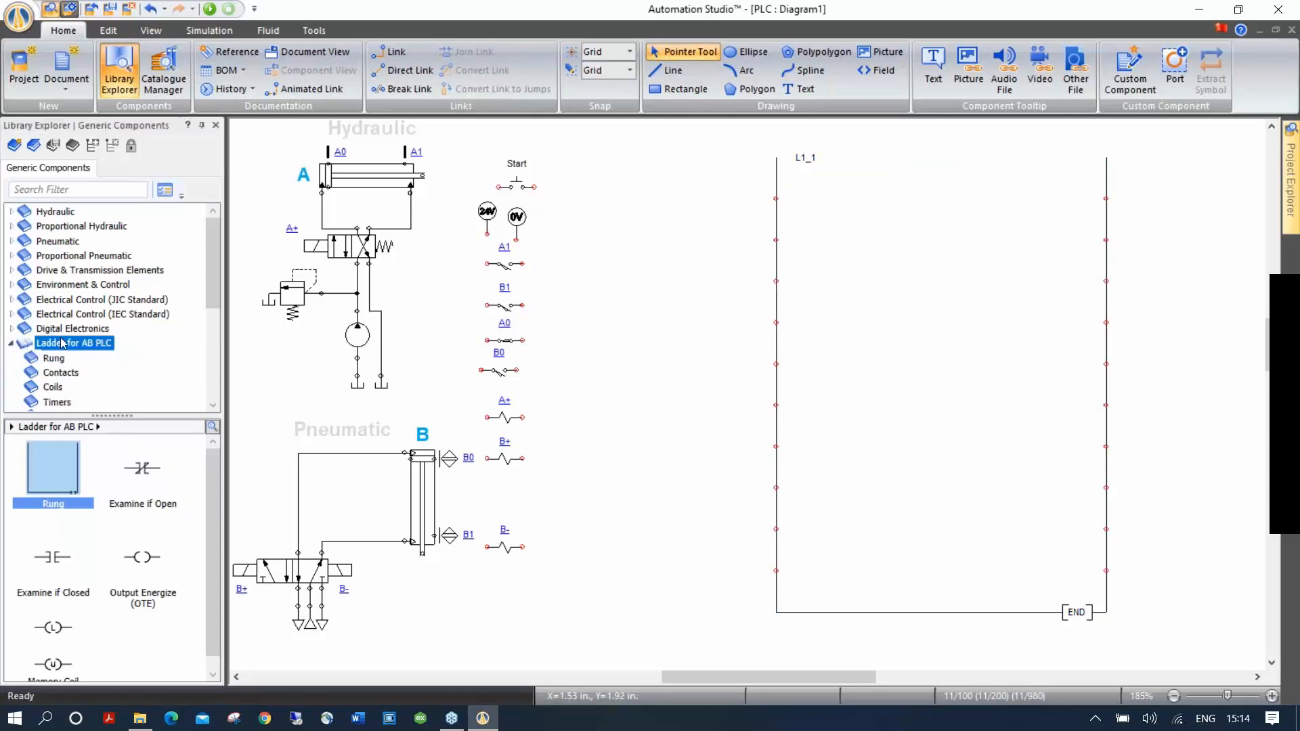
scroll(70, 387, "down", 3)
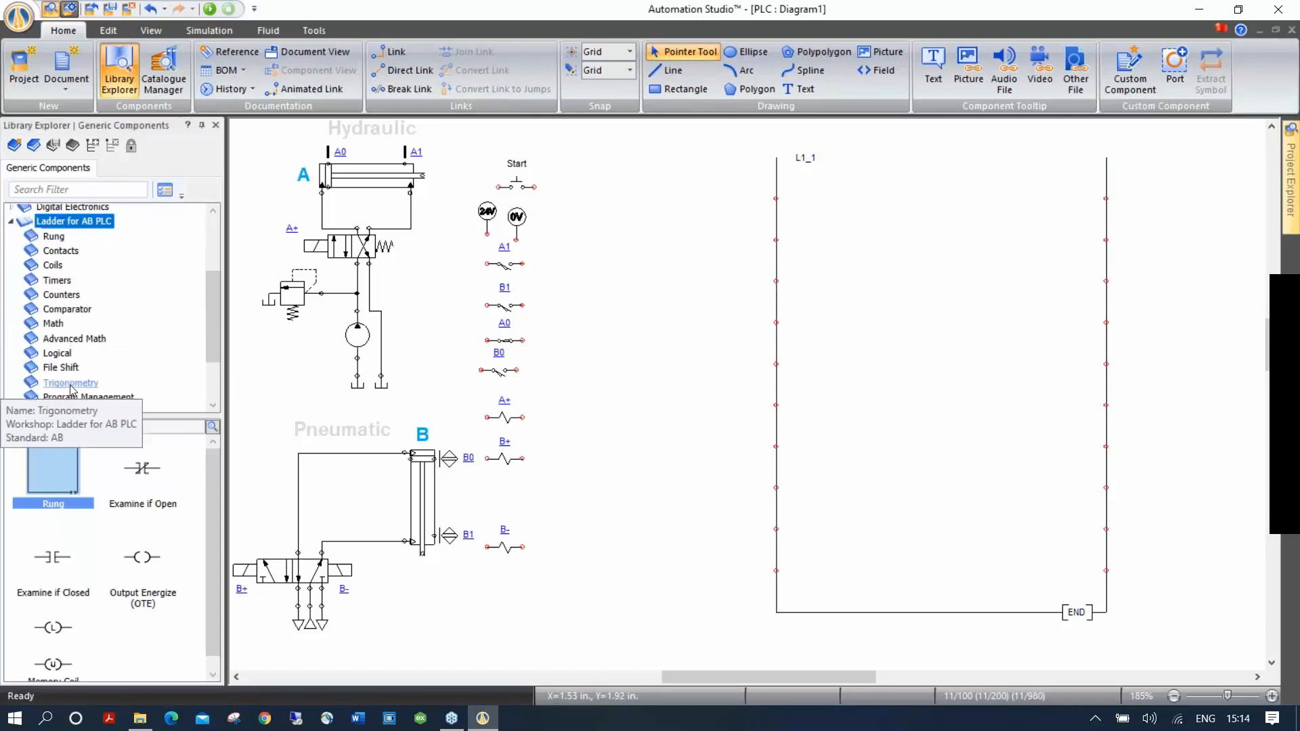
scroll(70, 389, "up", 2)
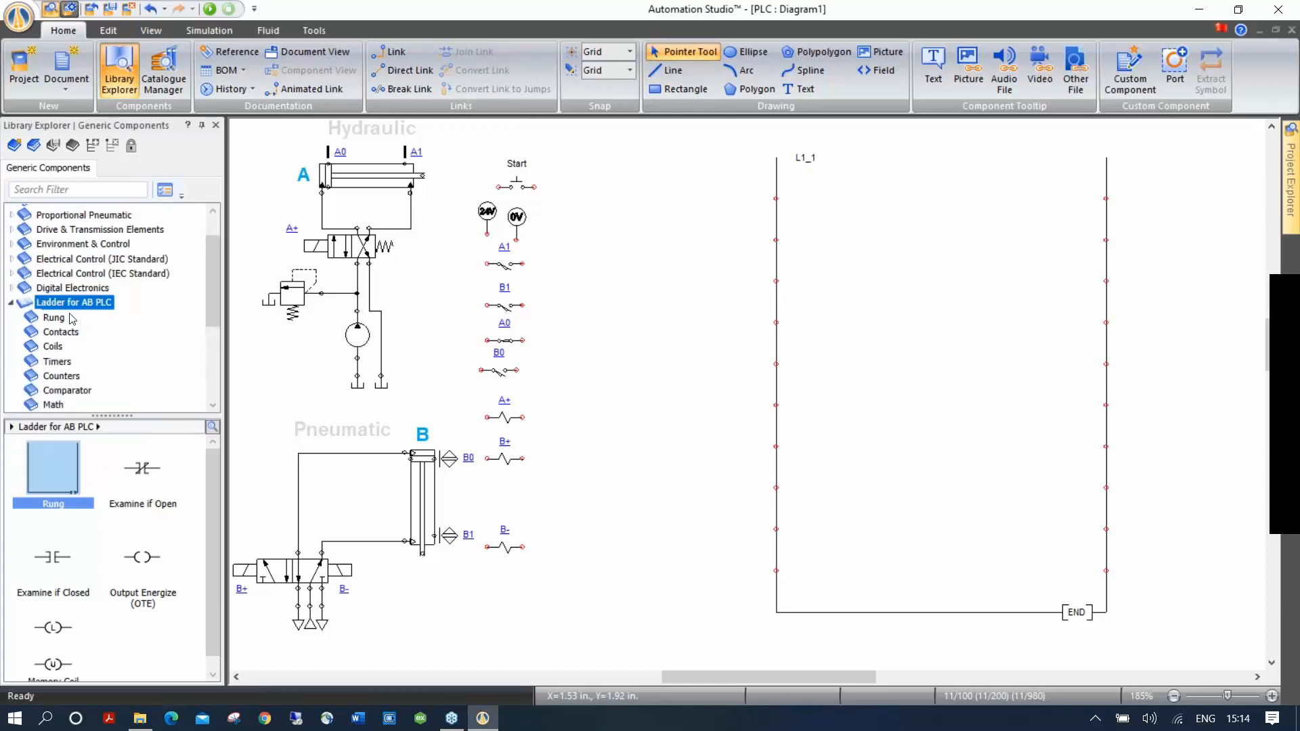
left_click(11, 259)
left_click(59, 376)
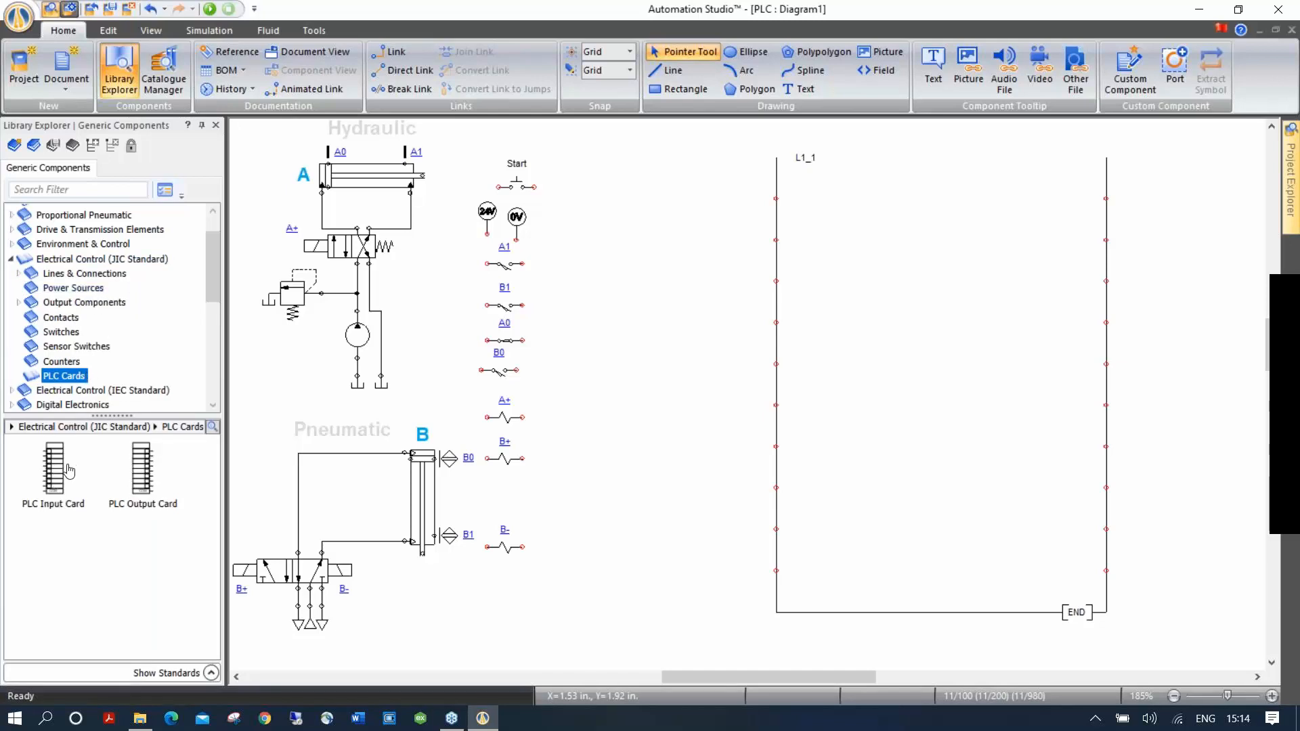
left_click_drag(57, 477, 704, 169)
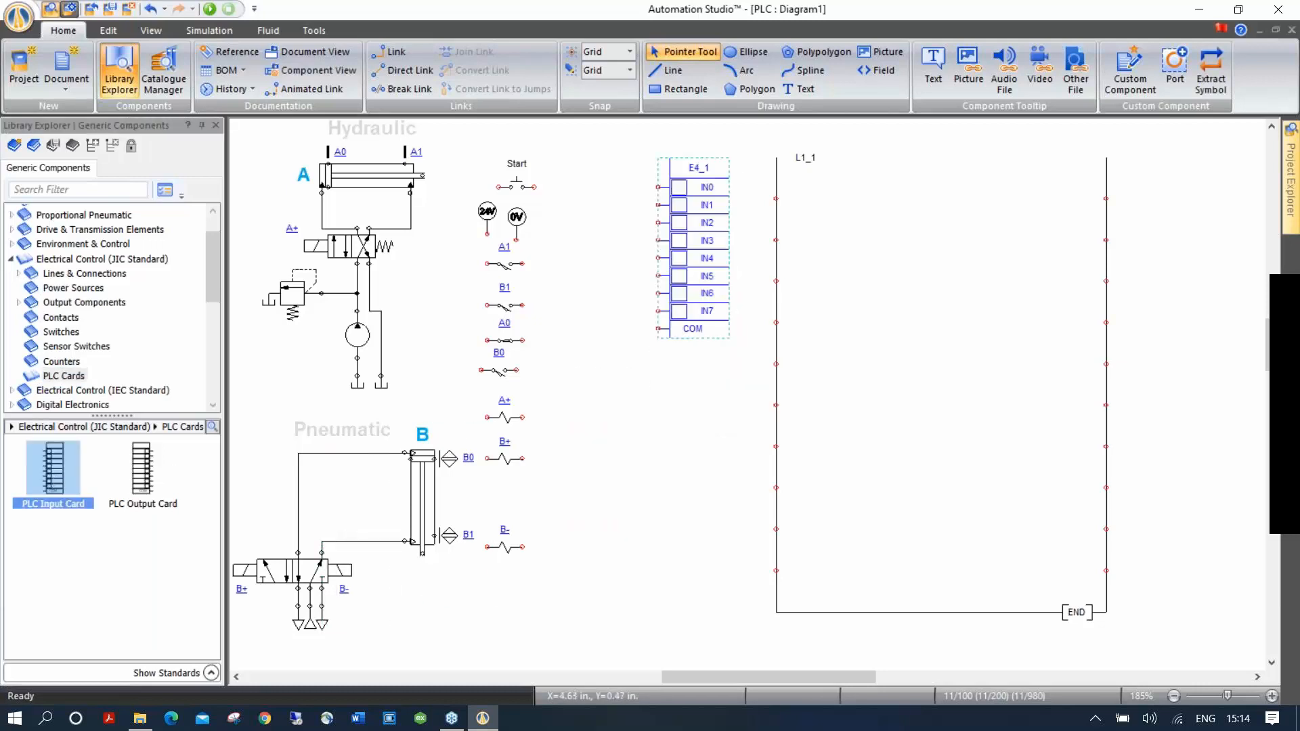
left_click_drag(140, 471, 1185, 157)
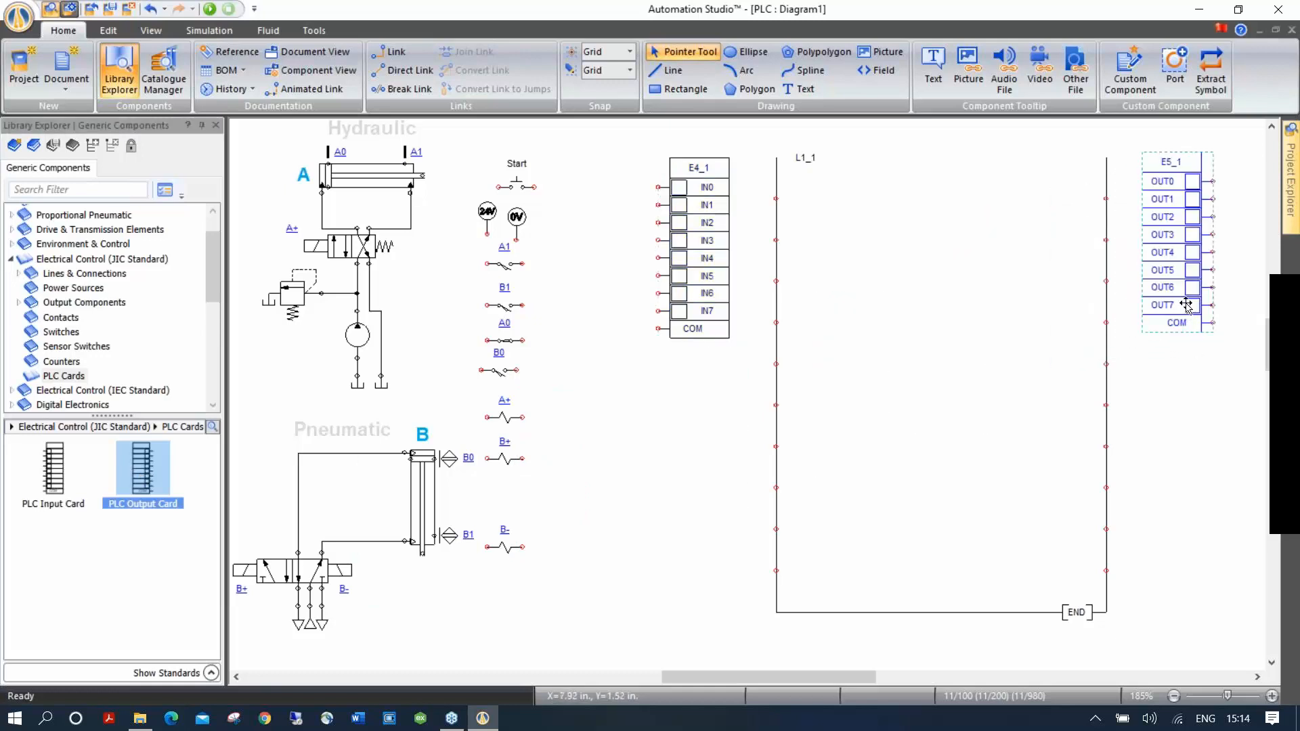
left_click_drag(1177, 287, 1188, 292)
left_click(1171, 375)
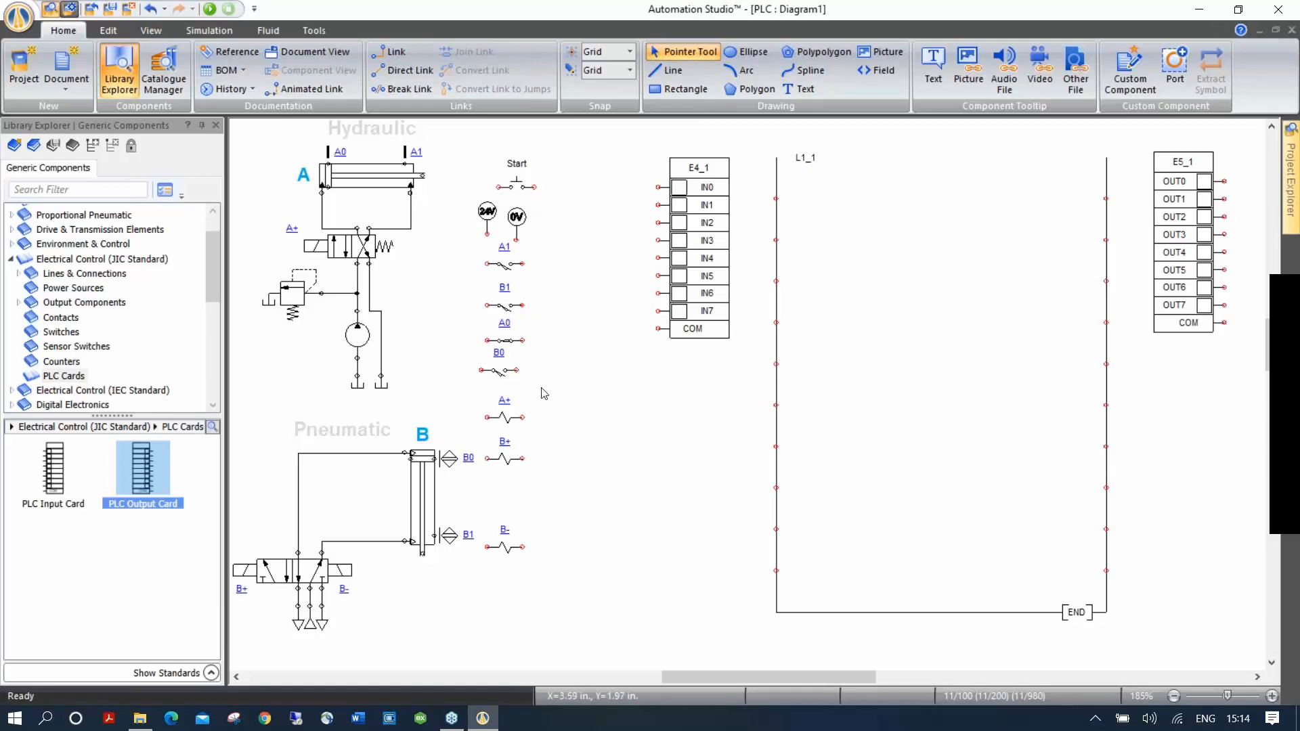
Set the PLC input card's Input Number to 16.
scroll(708, 208, "up", 2)
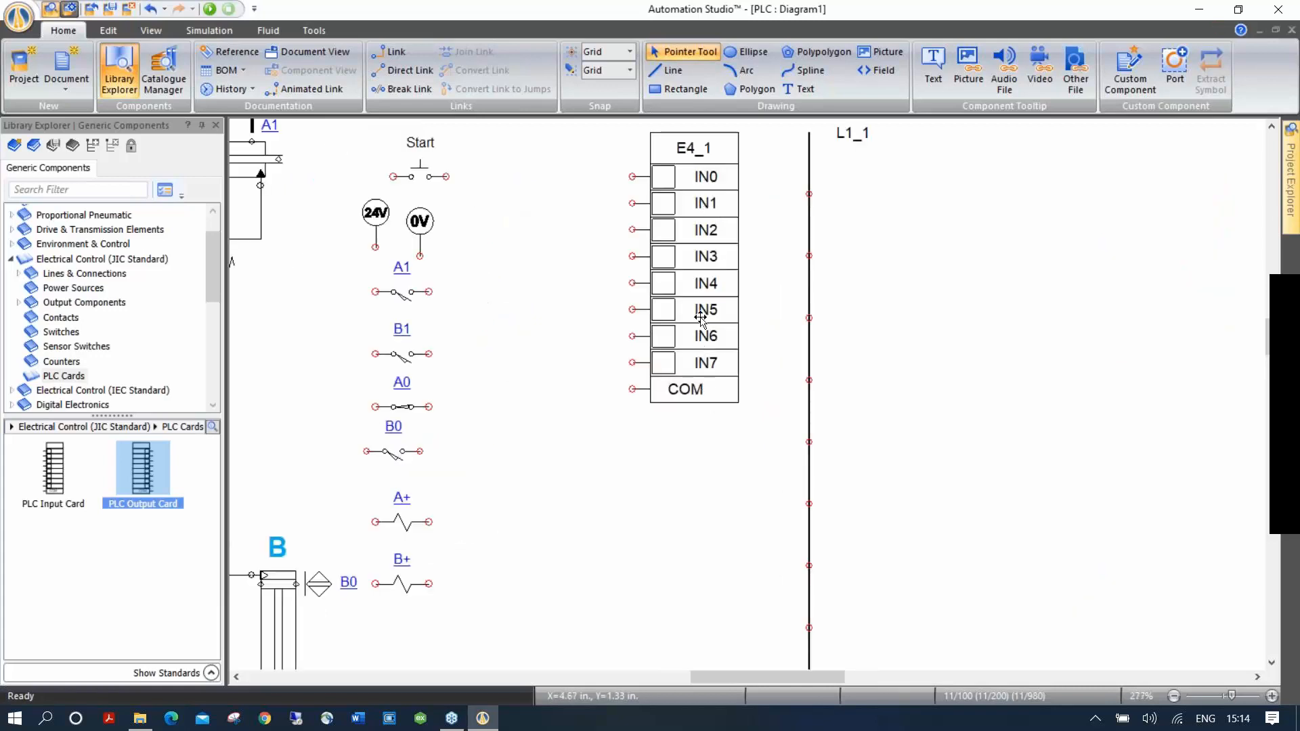
double_click(701, 274)
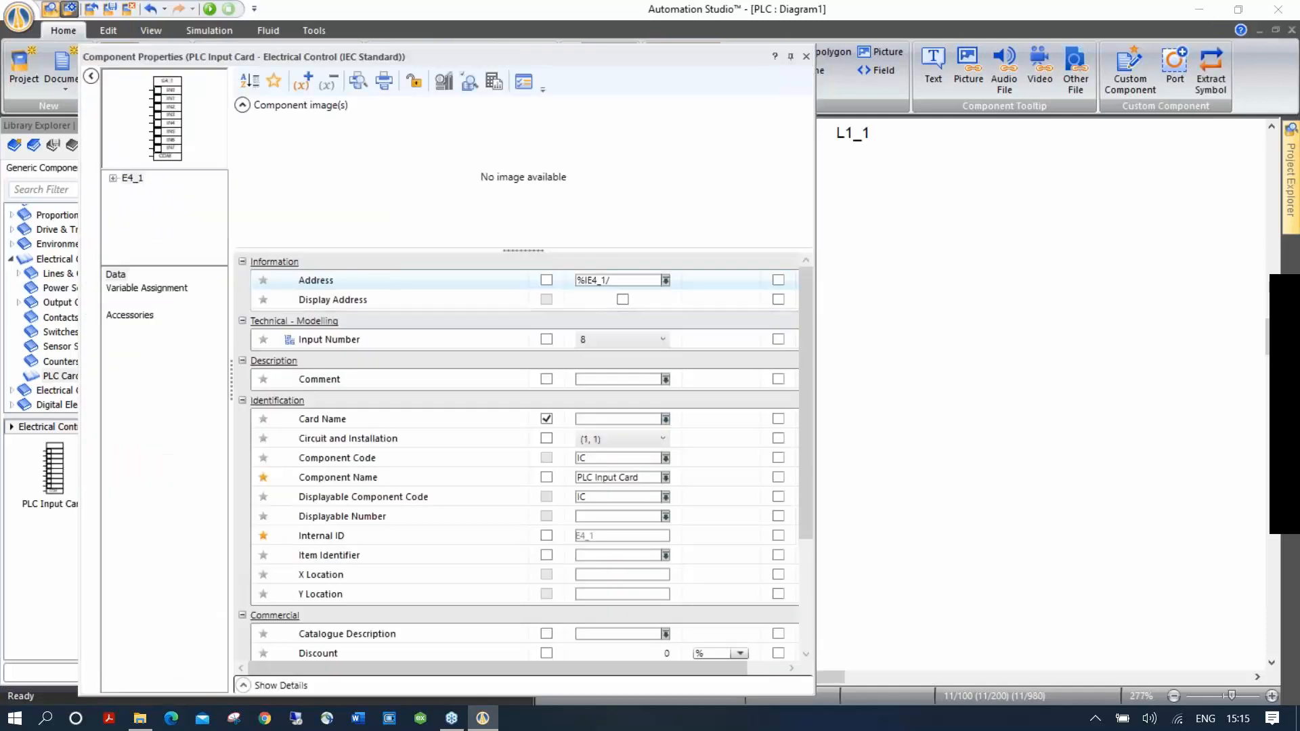
left_click(273, 81)
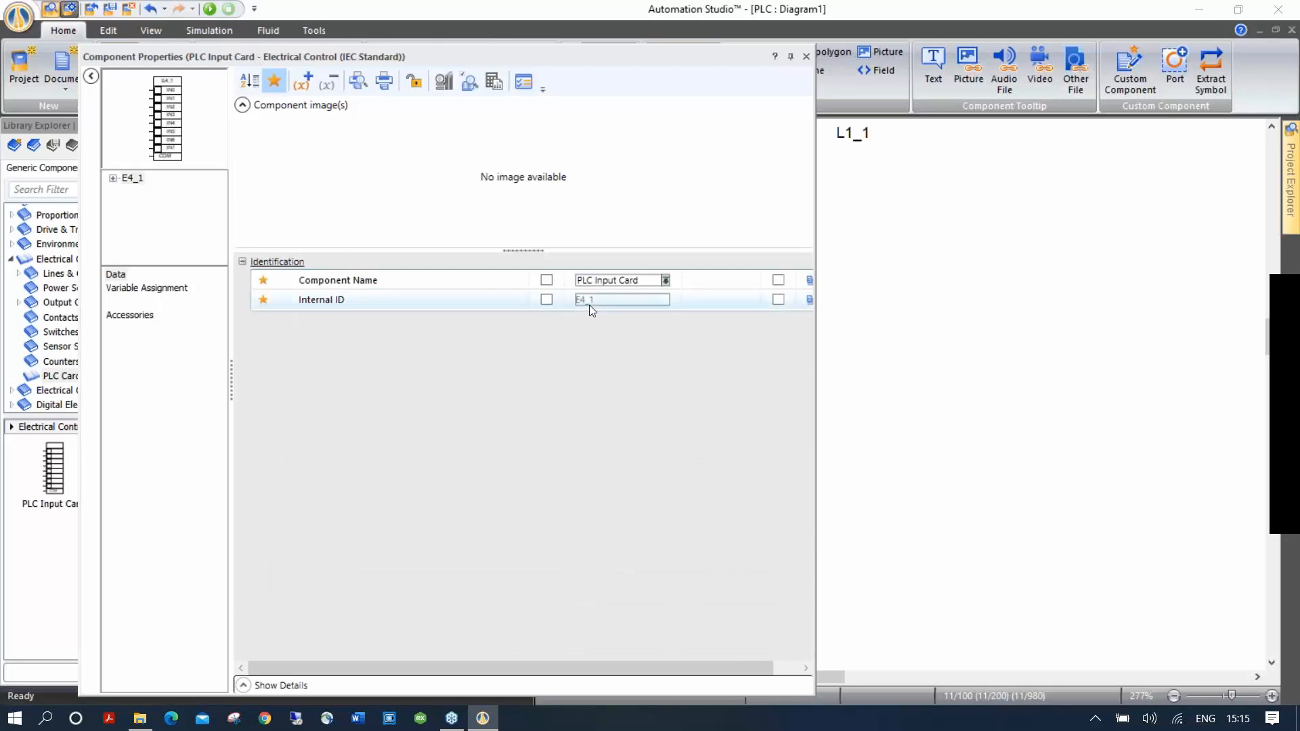
left_click(274, 81)
left_click(274, 81)
left_click(275, 82)
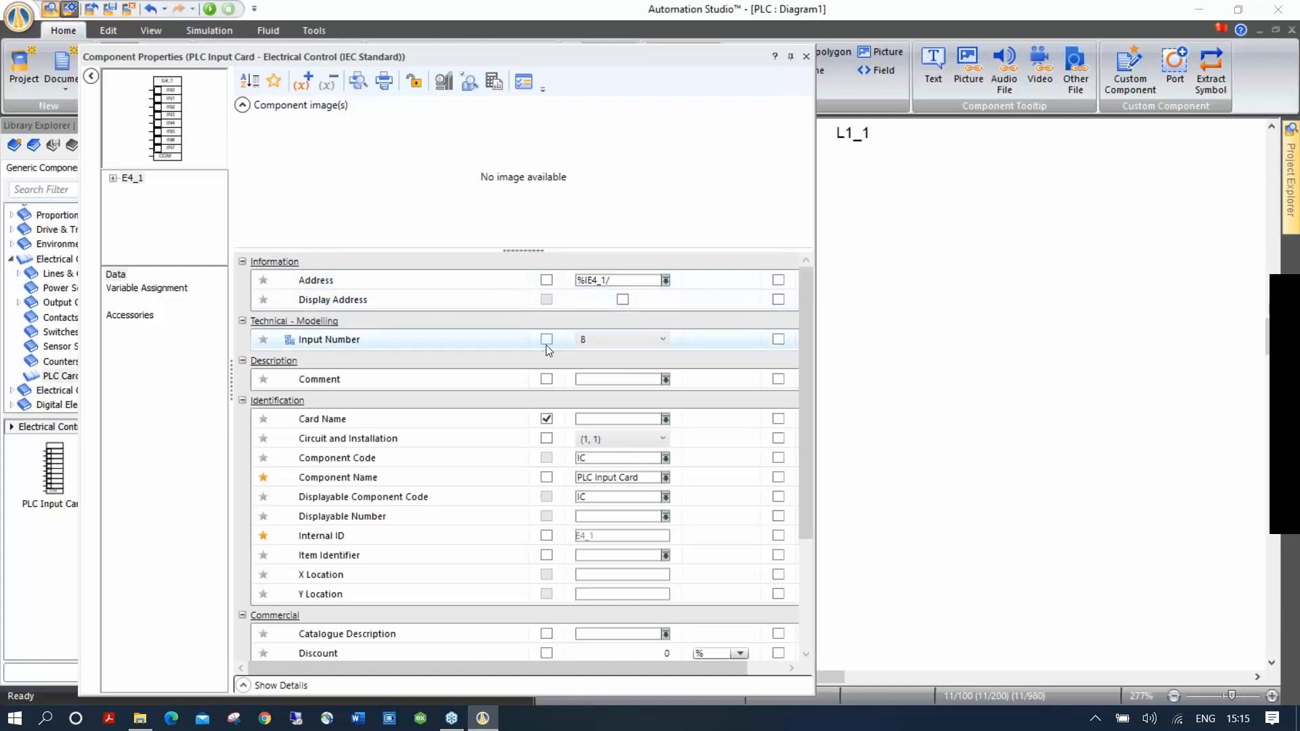
left_click(662, 342)
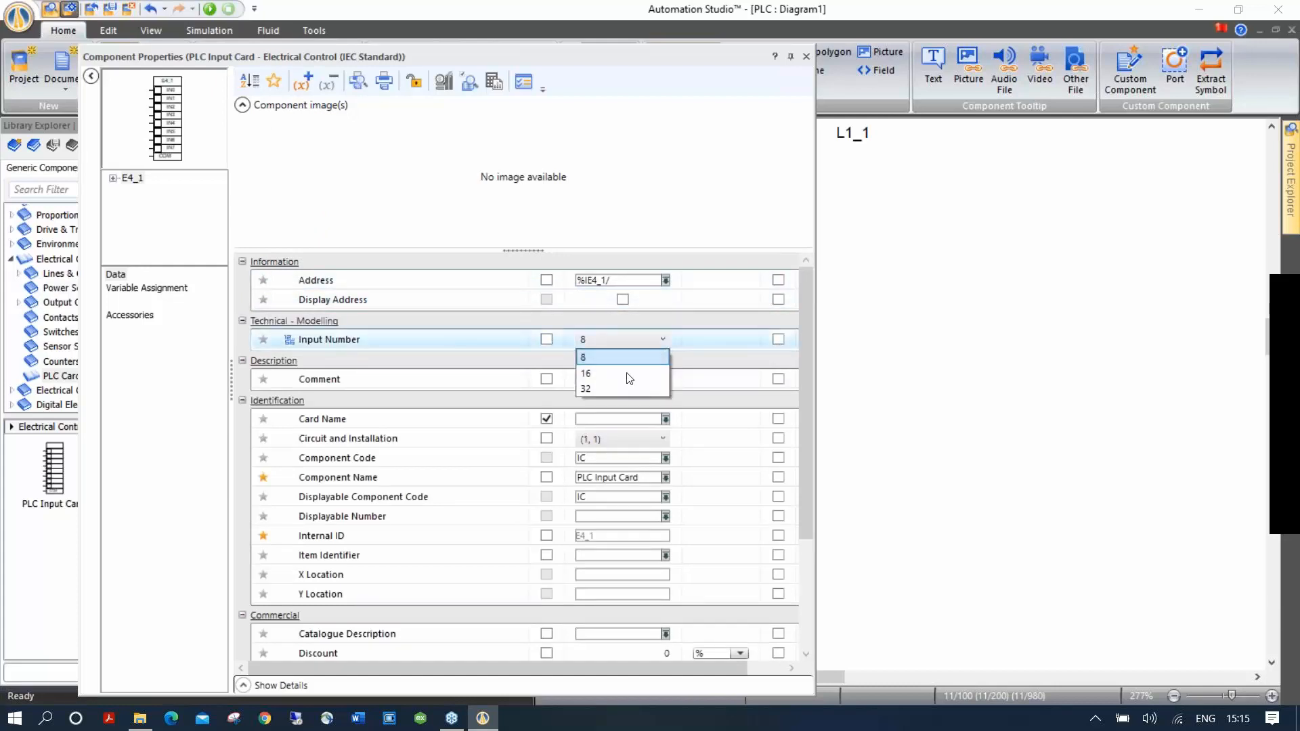
left_click(656, 367)
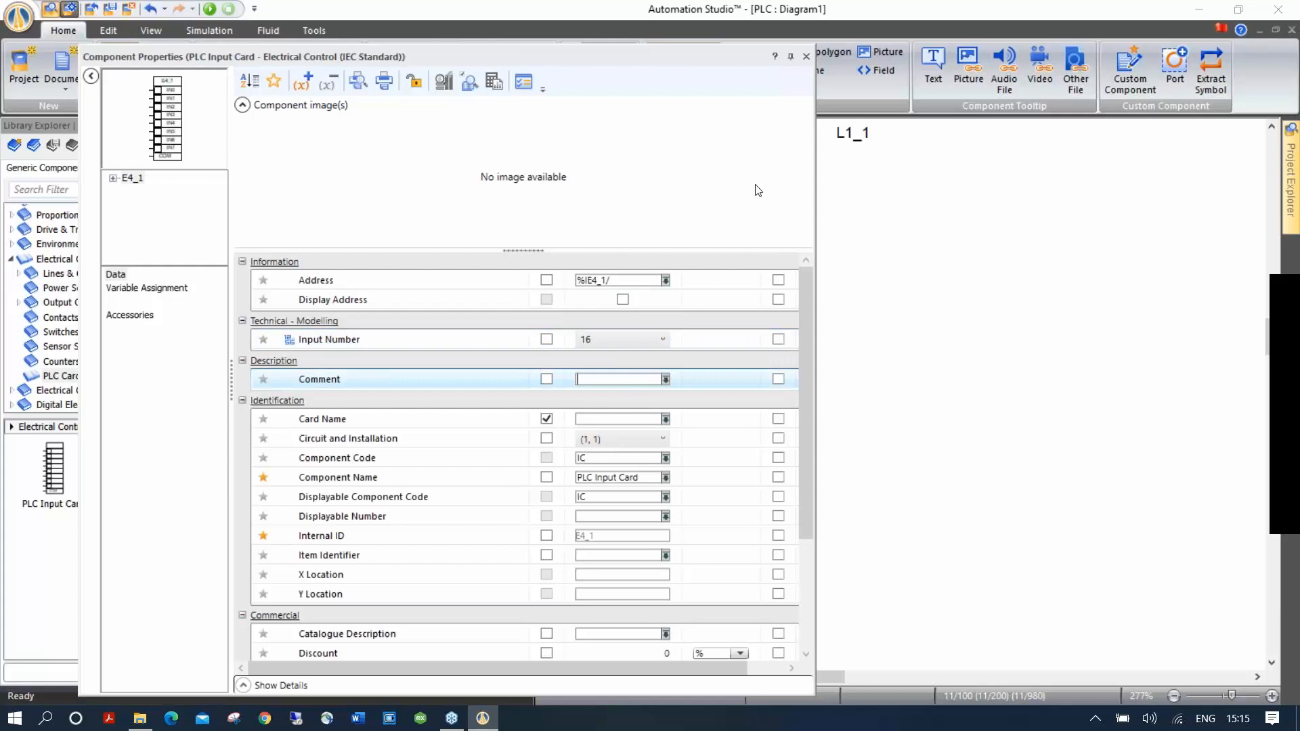
left_click(806, 56)
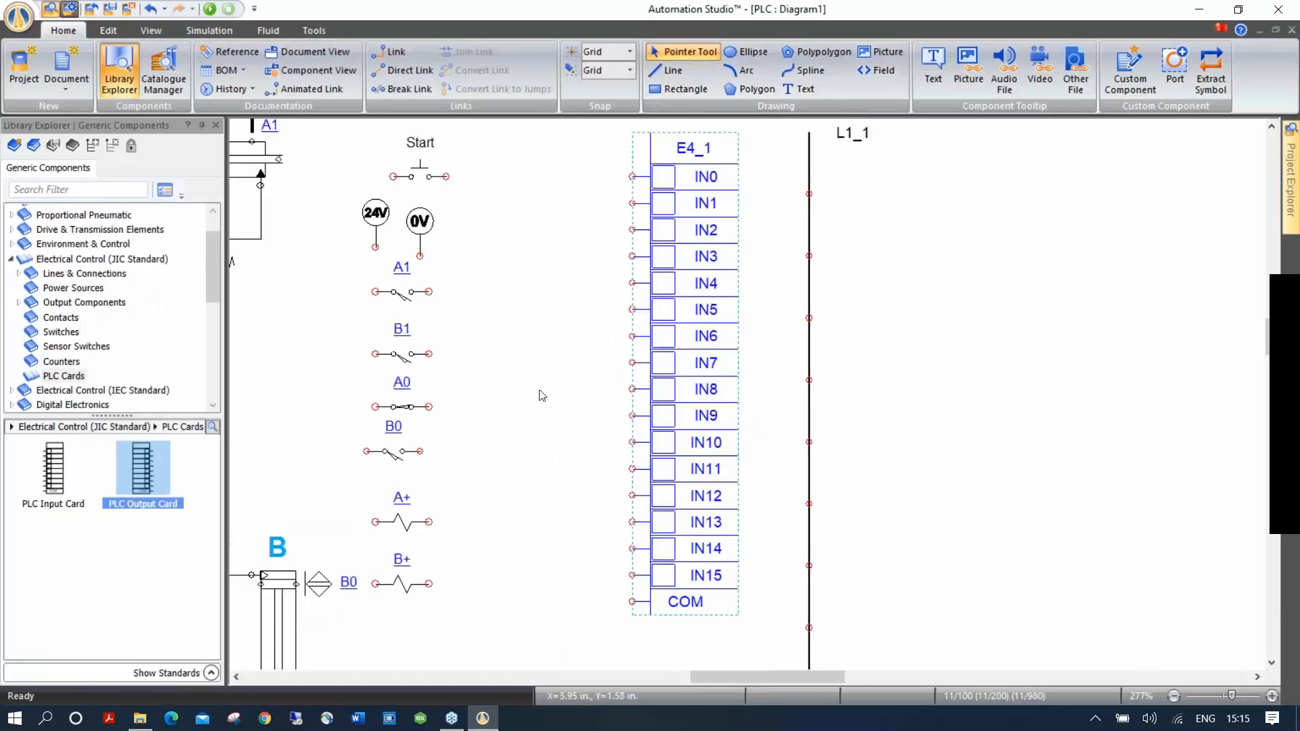
Attach the Start pushbutton to IN0 of the input card and connect the 24V supply to its other end.
scroll(541, 395, "down", 2)
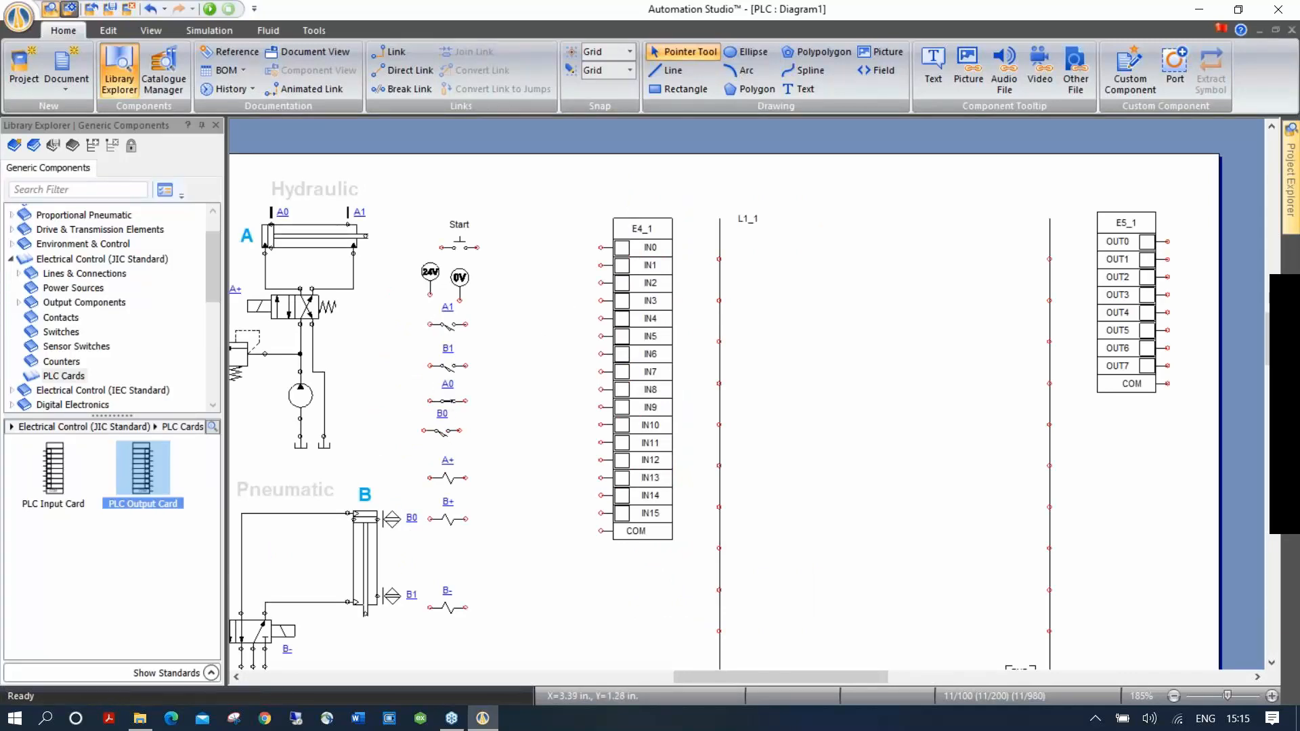
scroll(504, 301, "up", 2)
left_click_drag(395, 260, 571, 188)
left_click(585, 298)
left_click_drag(441, 223, 597, 224)
left_click(565, 238)
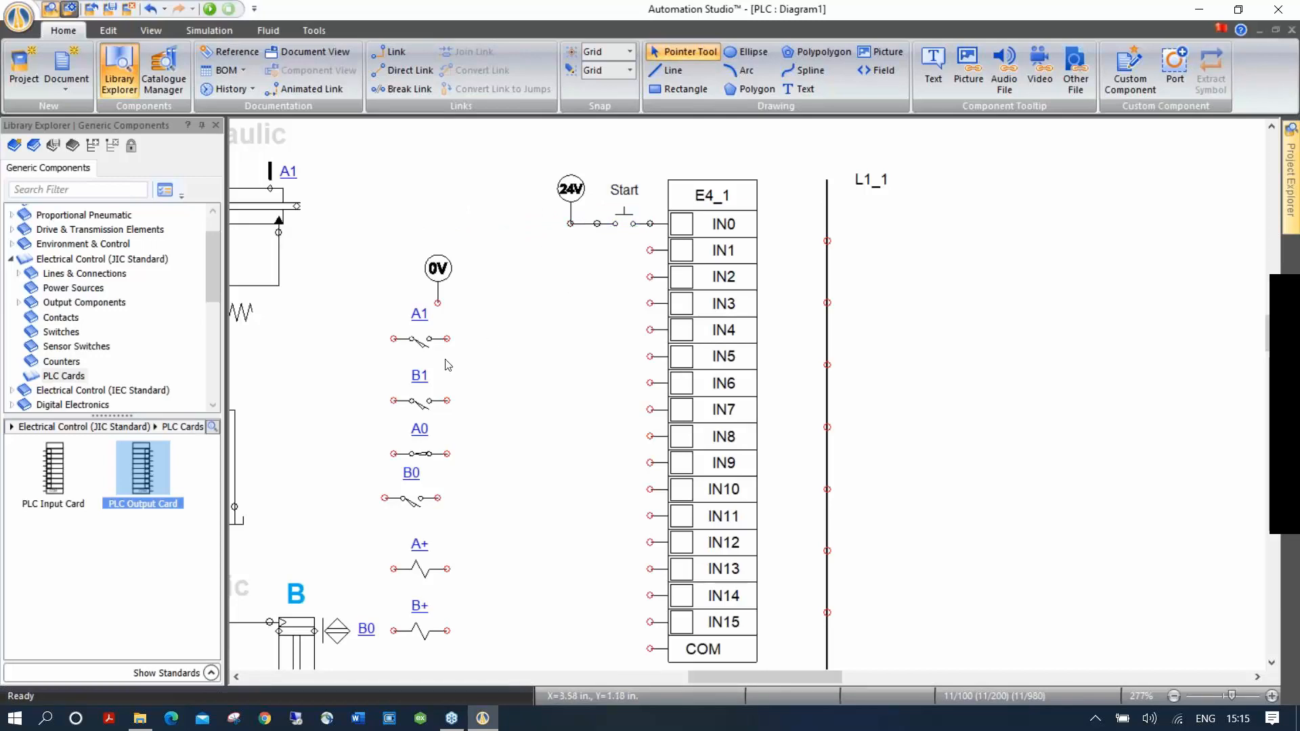
Attach switches A1, B1, A0 and B0 to inputs IN2, IN4, IN6 and IN8, and connect the 0V supply to the input card's COM.
left_click_drag(418, 341, 622, 289)
left_click_drag(409, 399, 613, 329)
left_click_drag(416, 453, 618, 382)
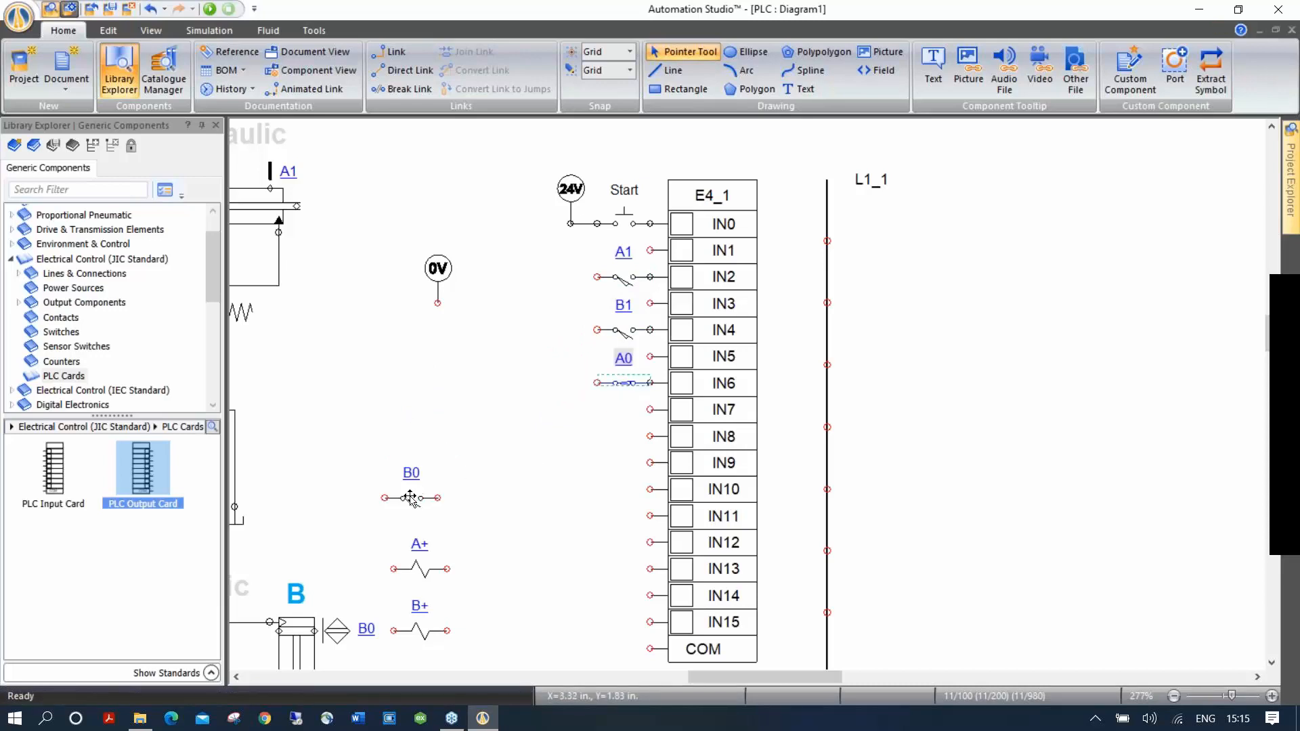
left_click_drag(410, 499, 625, 440)
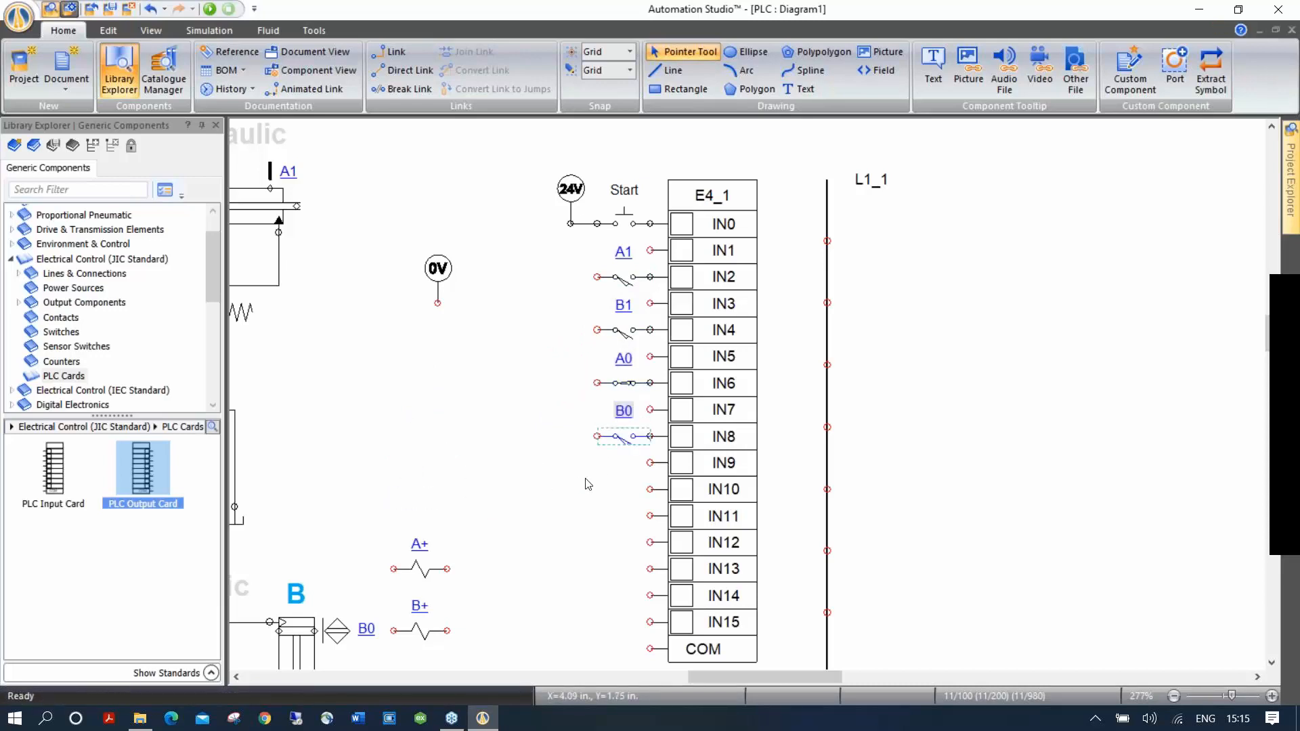
mouse_move(449, 285)
left_mouse_down()
mouse_move(473, 482)
mouse_move(585, 630)
mouse_move(650, 649)
left_mouse_up()
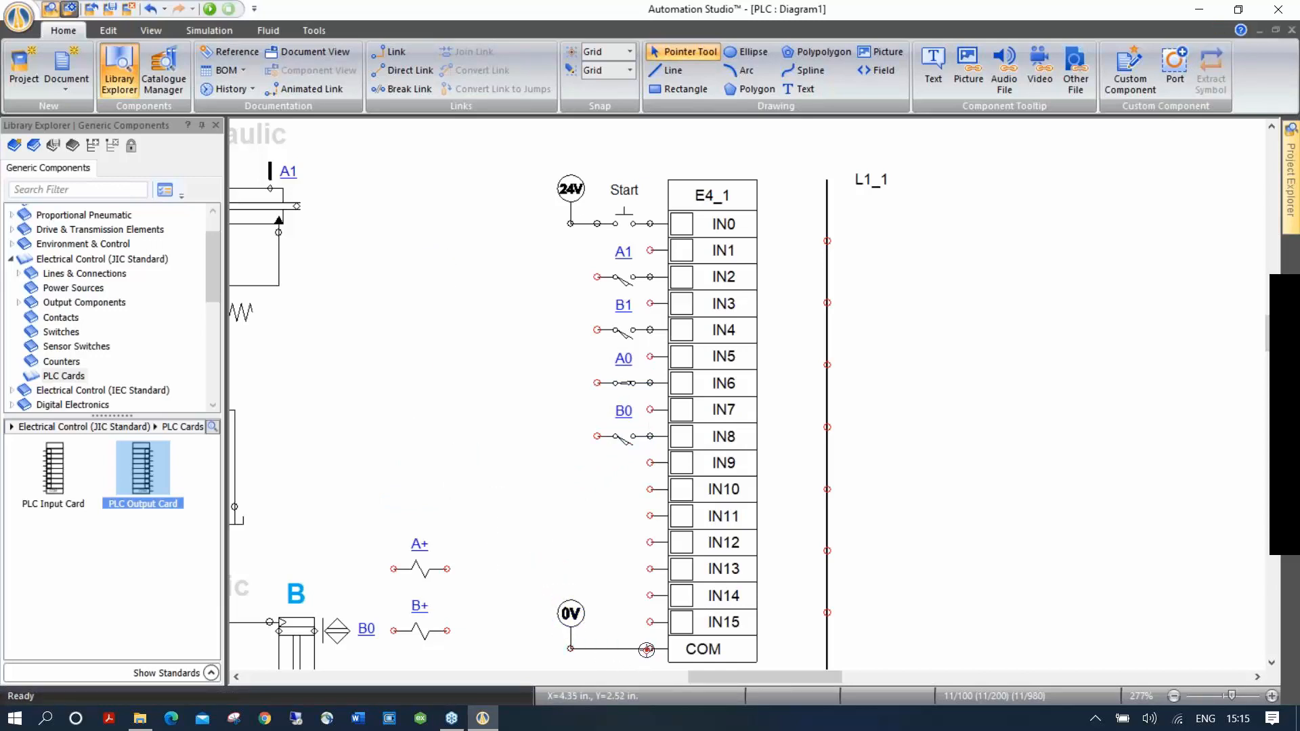
Wire the free ends of switches A1, B1, A0 and B0 to the 24V supply line.
left_click_drag(597, 277, 571, 224)
left_click_drag(597, 330, 571, 289)
left_click_drag(596, 383, 571, 330)
mouse_move(596, 436)
left_mouse_down()
mouse_move(556, 404)
mouse_move(566, 381)
mouse_move(590, 407)
mouse_move(562, 440)
left_mouse_up()
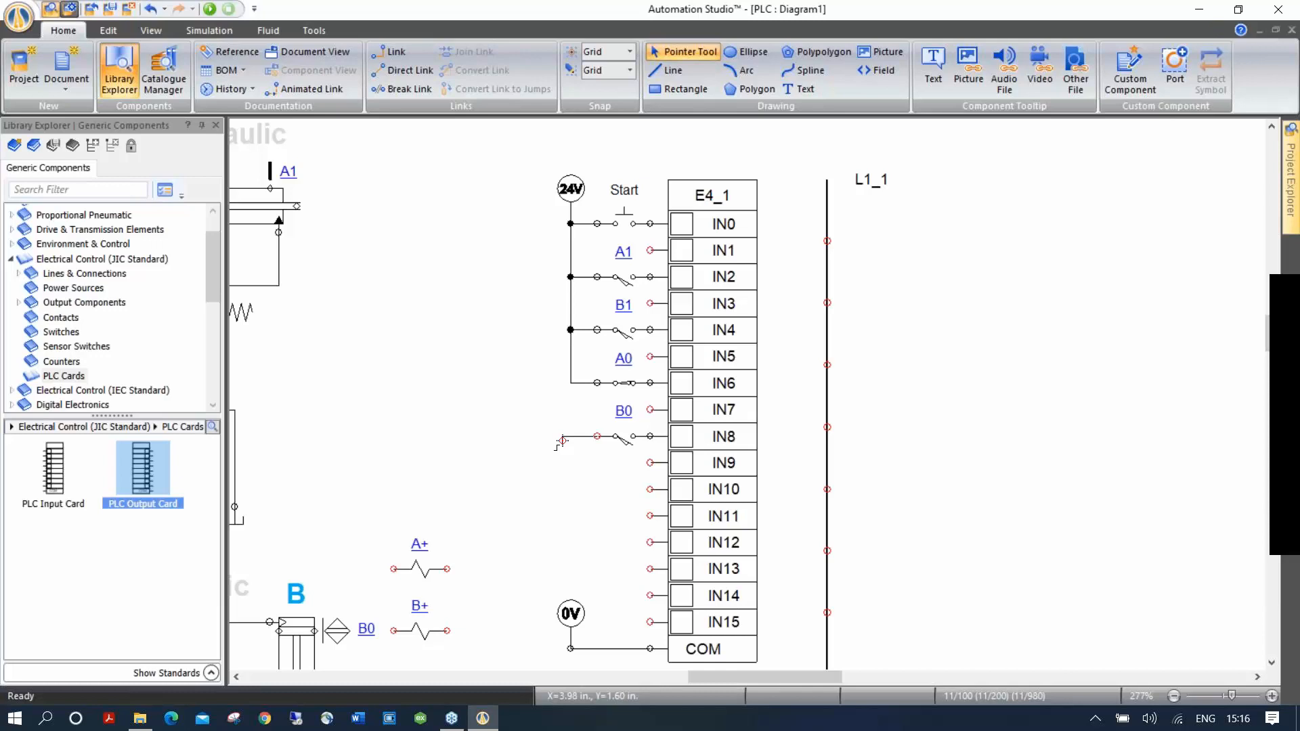
left_click_drag(563, 441, 570, 383)
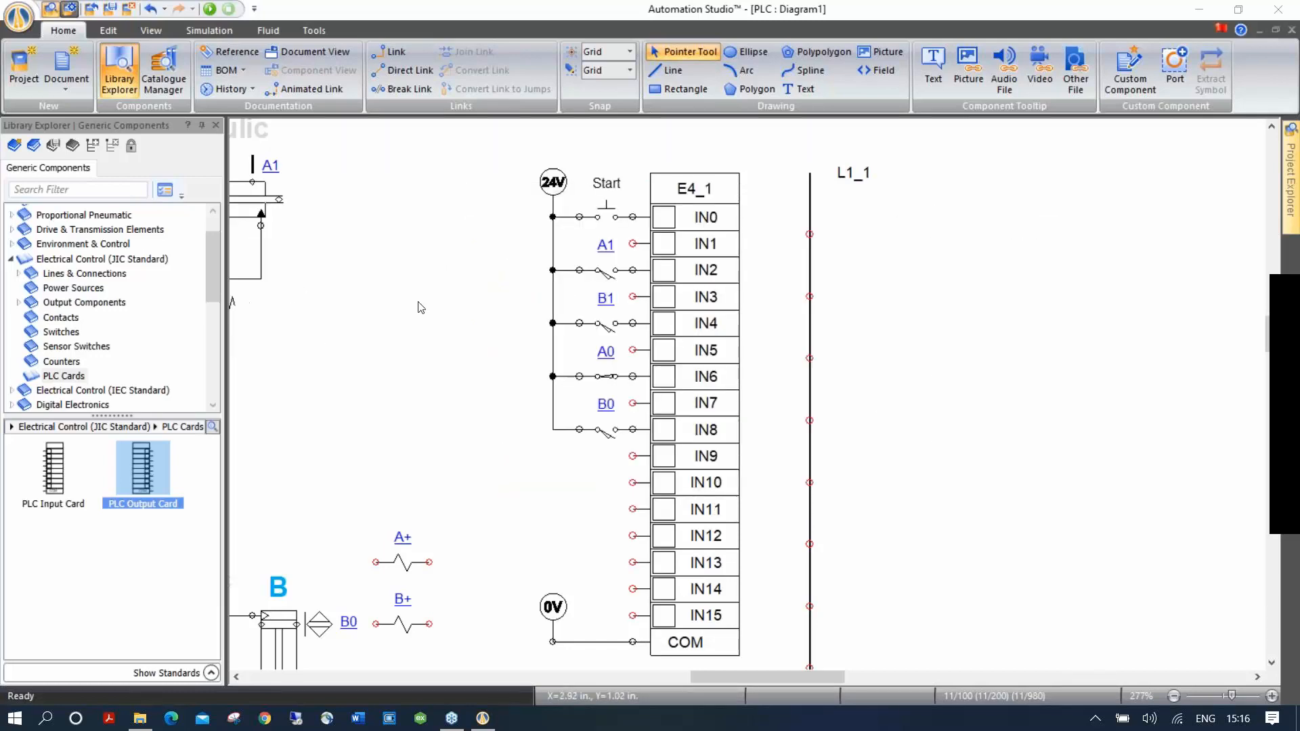
scroll(217, 283, "down", 3)
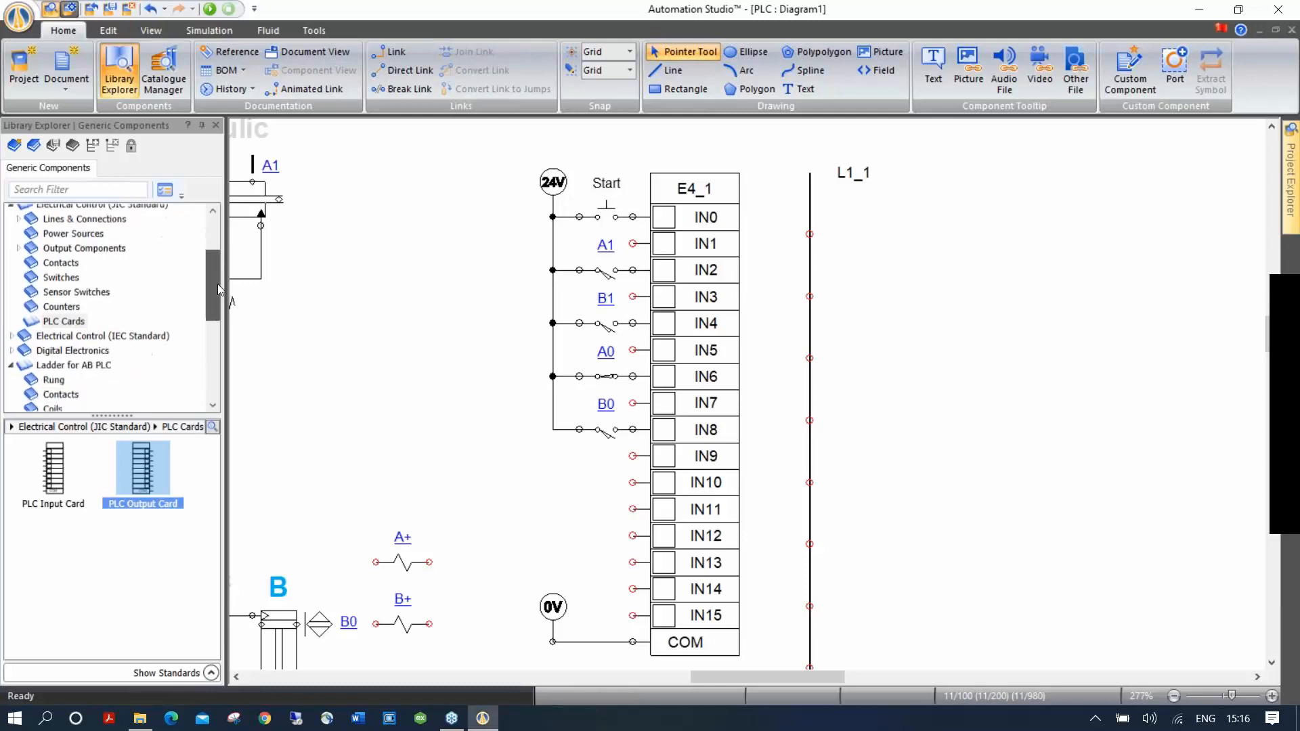
left_click_drag(210, 315, 205, 369)
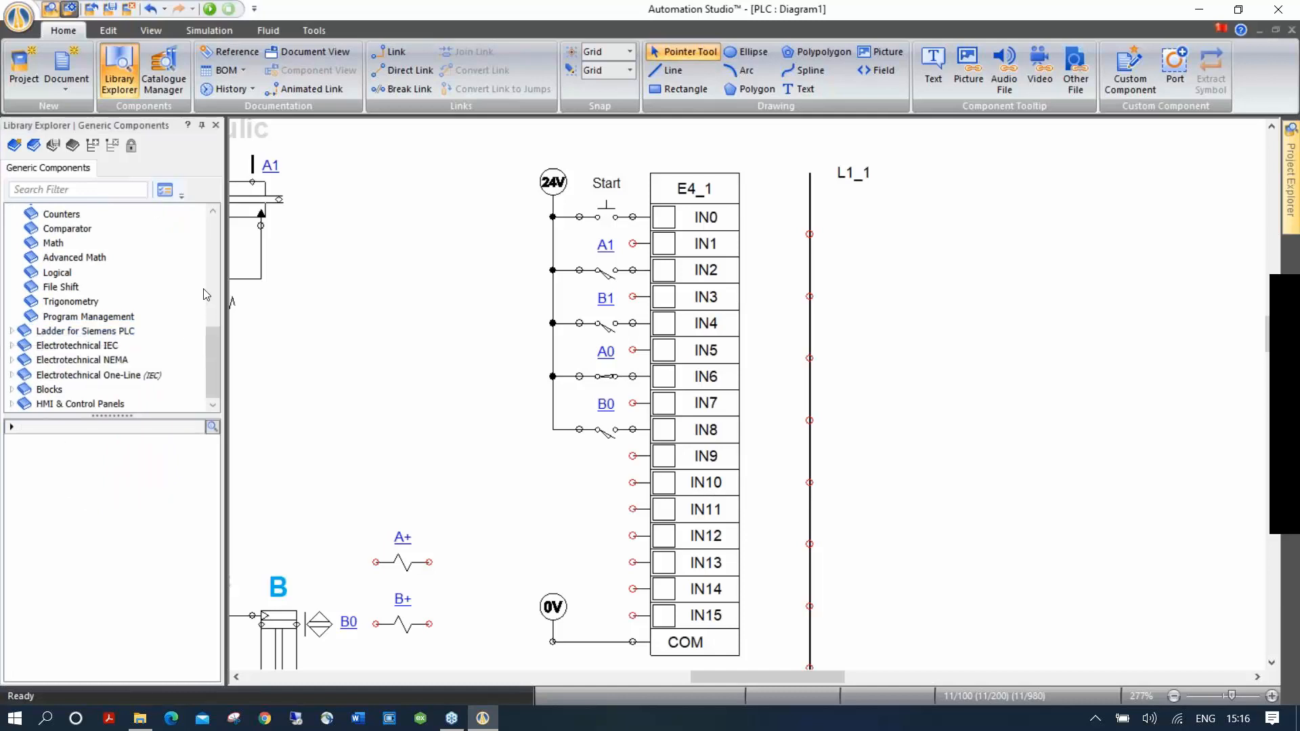
left_click_drag(214, 340, 217, 287)
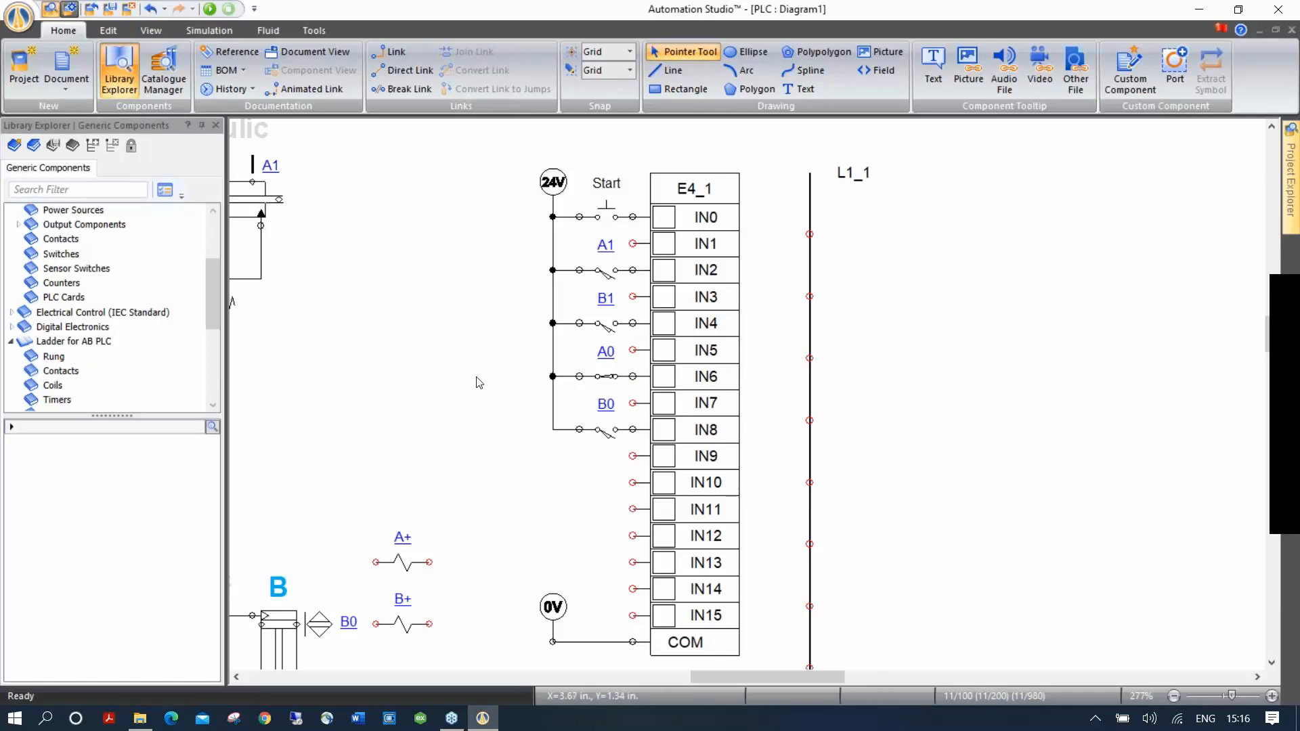
Move the A+, B+ and B- solenoids together to the area below the PLC output card.
left_click_drag(471, 458, 458, 355)
left_click_drag(331, 353, 451, 650)
left_click_drag(386, 429, 1121, 314)
left_click_drag(1082, 258, 596, 444)
left_click_drag(701, 459, 1068, 492)
scroll(1073, 379, "down", 1)
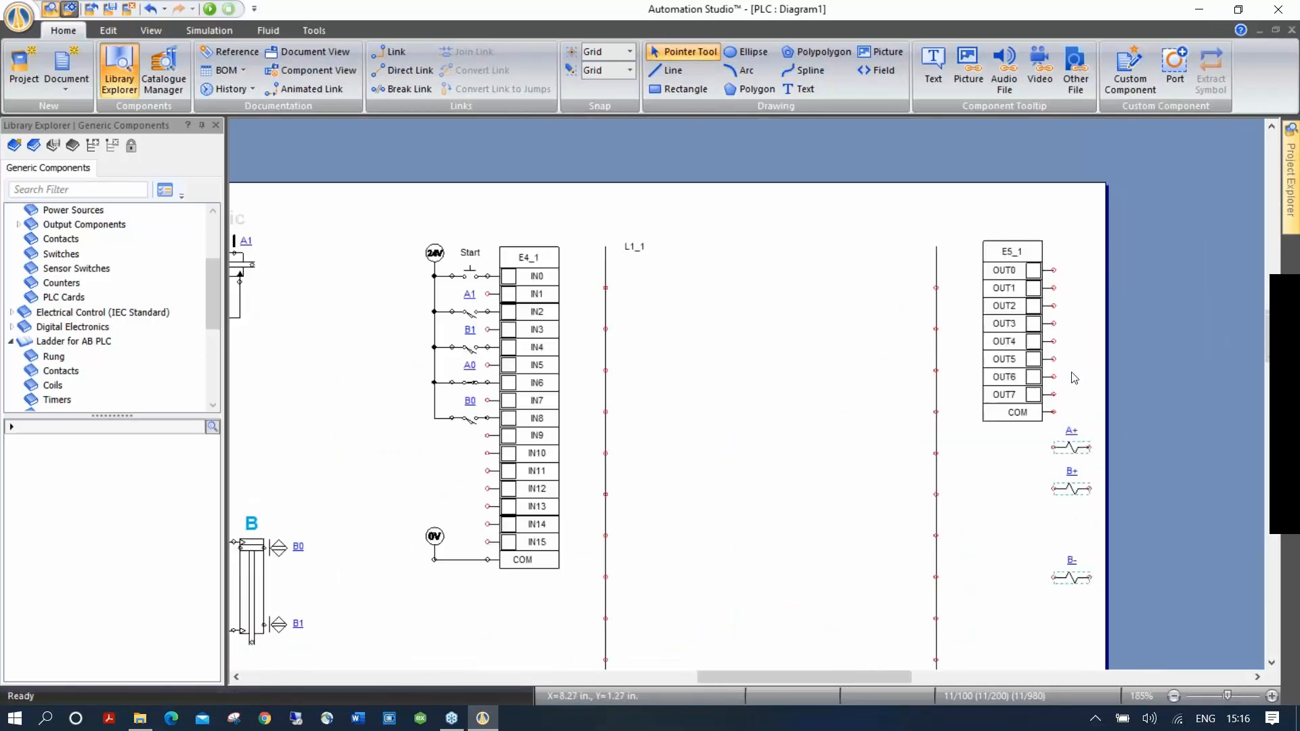
Select the whole drawing and shift it left on the page to make room beside the output card.
left_click_drag(790, 295, 908, 250)
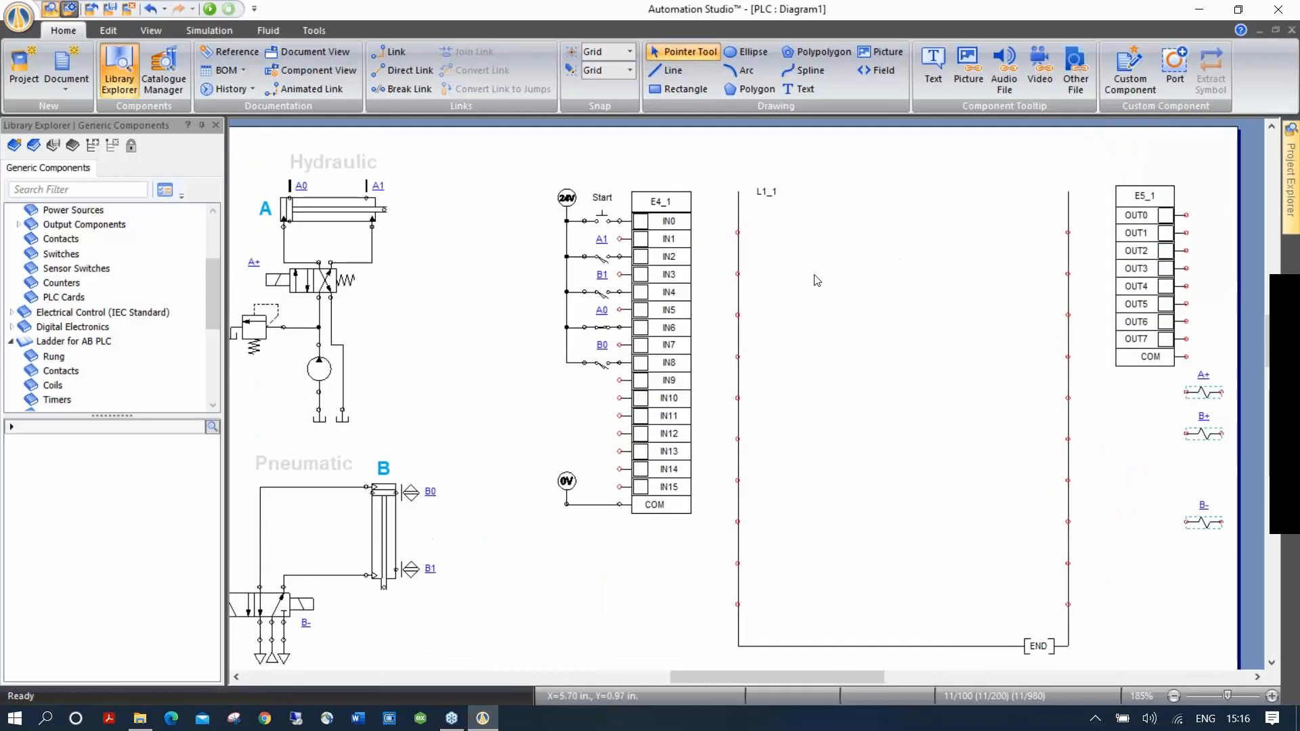
left_click_drag(469, 304, 692, 325)
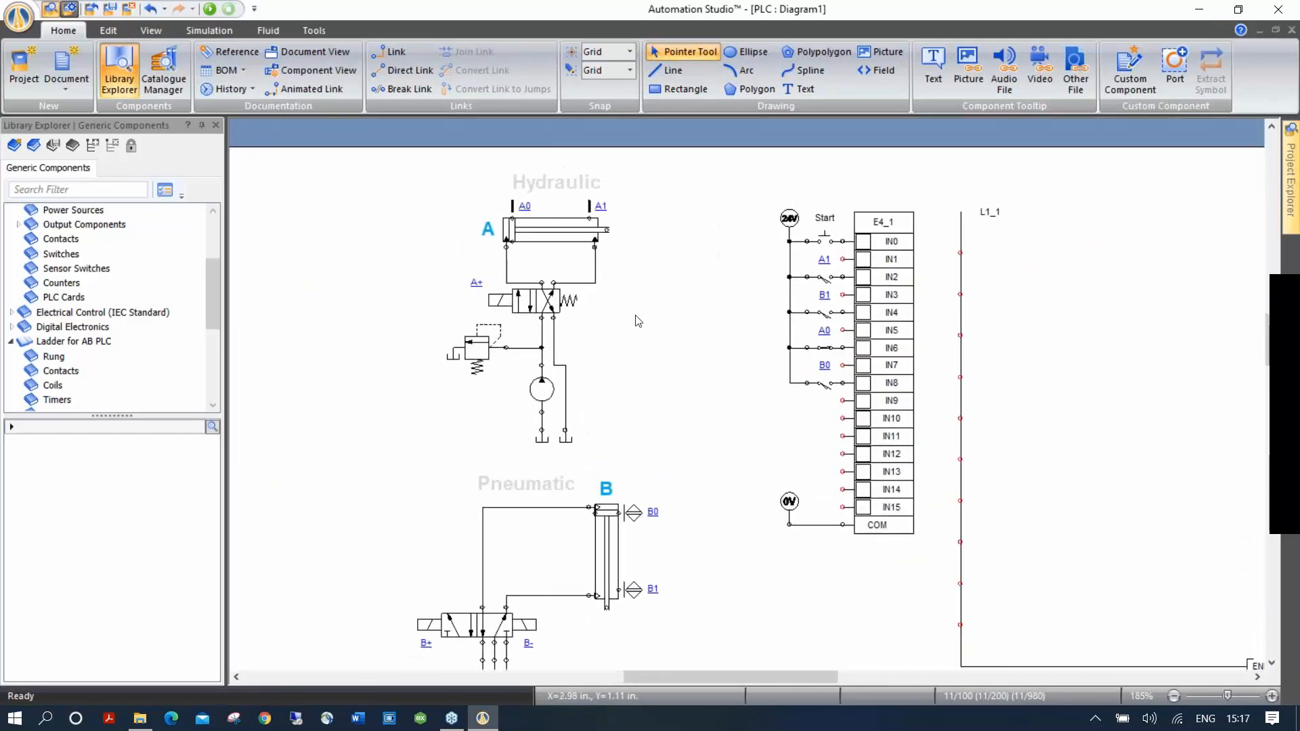
key("ctrl+a")
left_click_drag(534, 234, 375, 233)
left_click(982, 190)
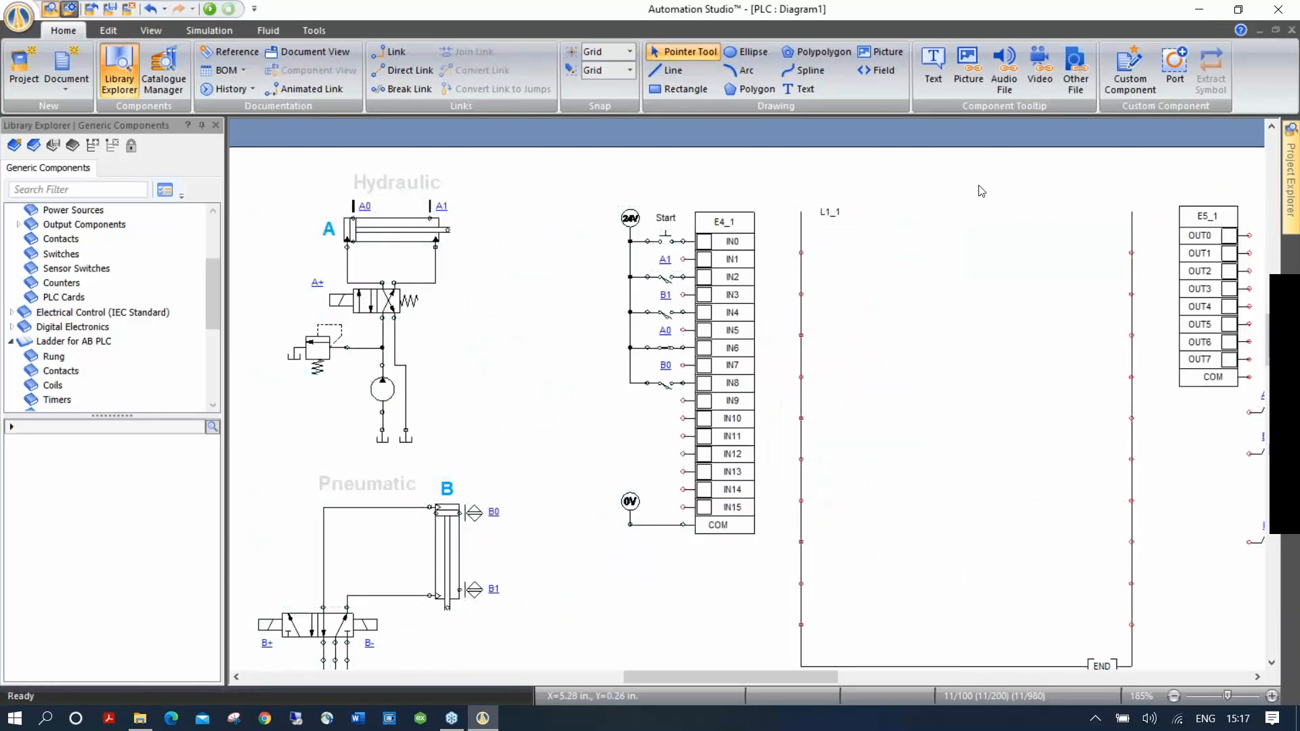
left_click_drag(1037, 205, 939, 199)
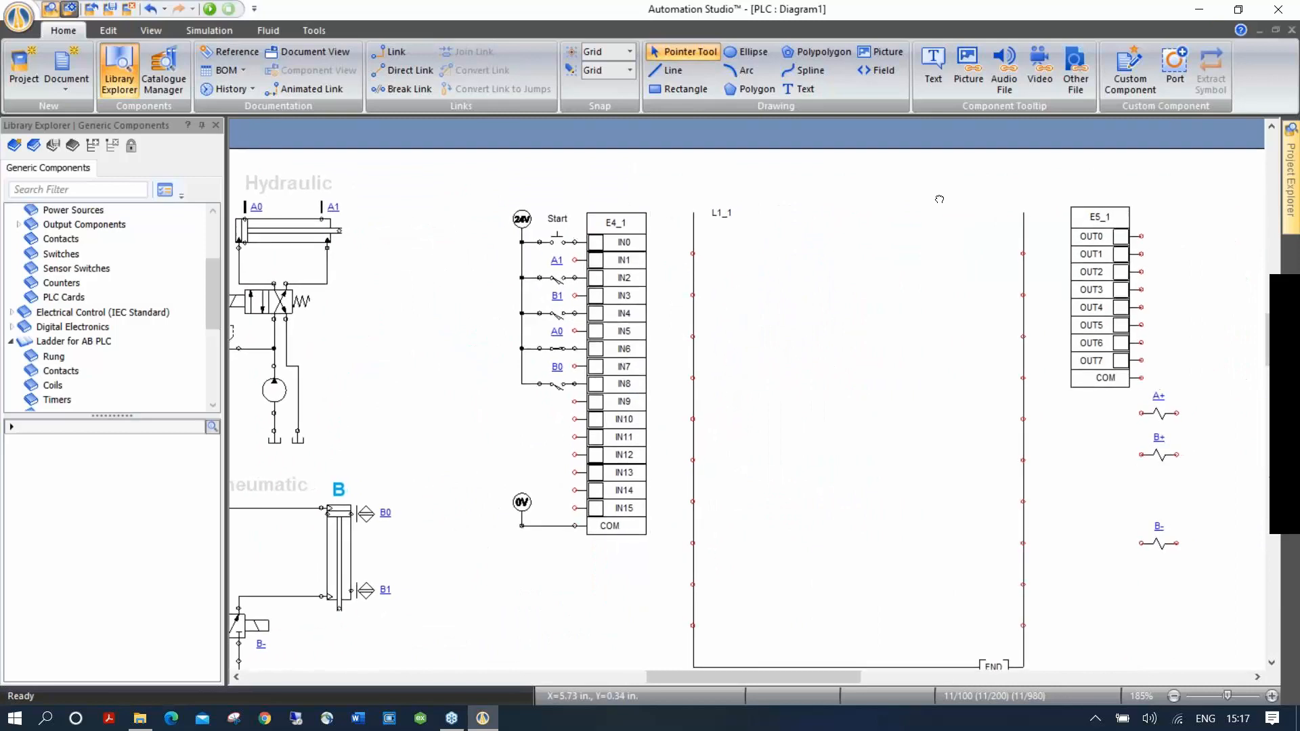
left_click_drag(815, 357, 885, 308)
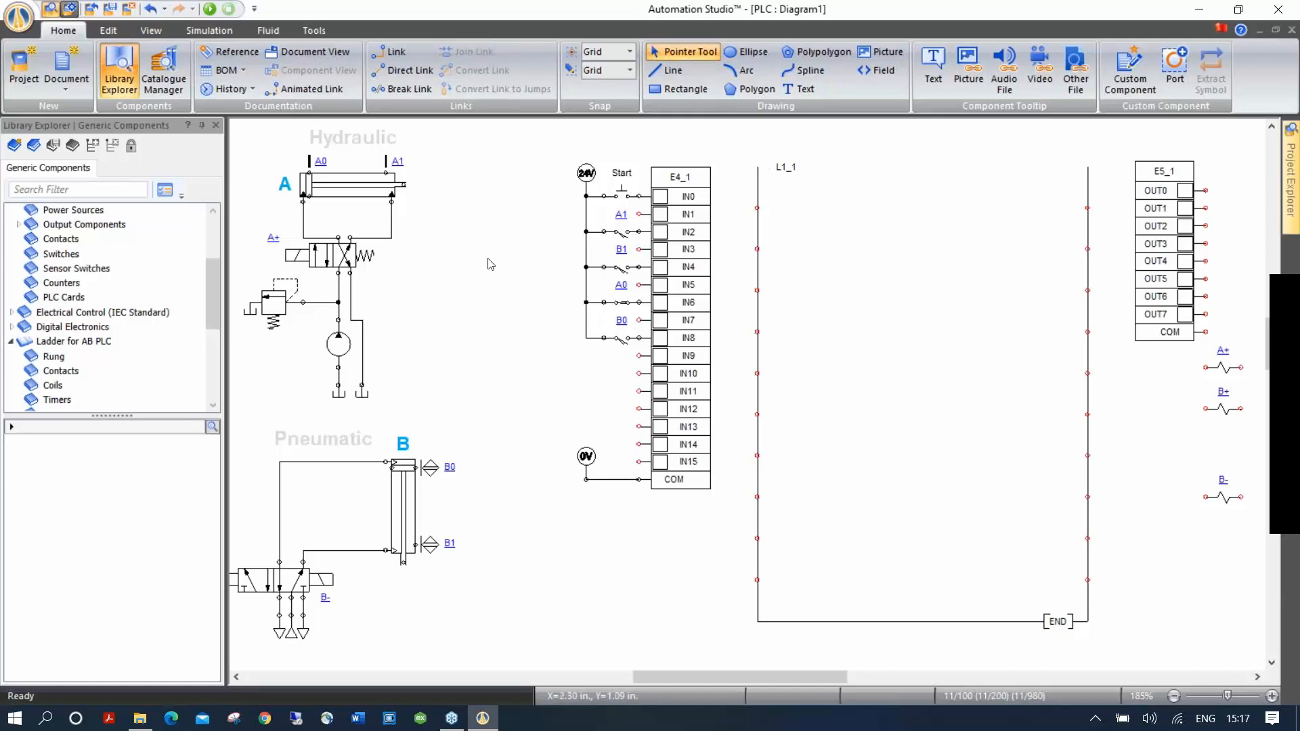
Check the page size options in the diagram's document properties, leaving the page setup unchanged.
right_click(485, 222)
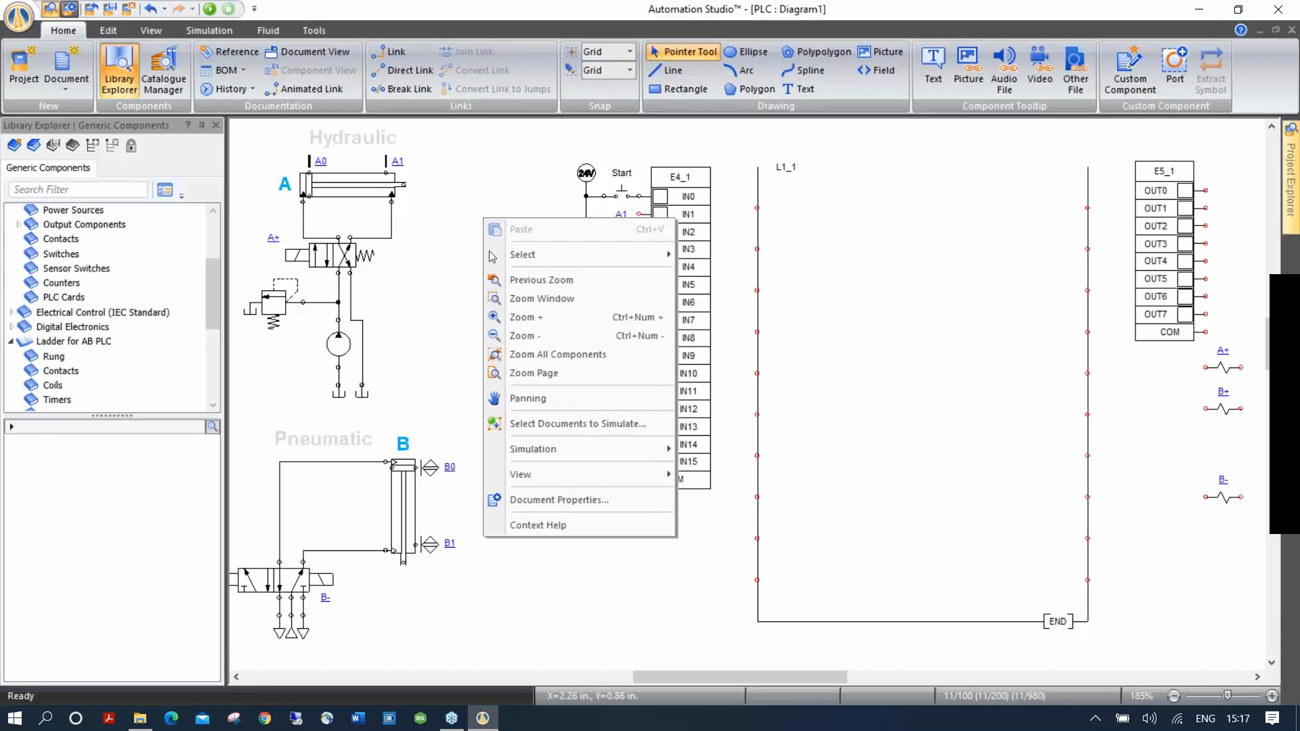
left_click(560, 501)
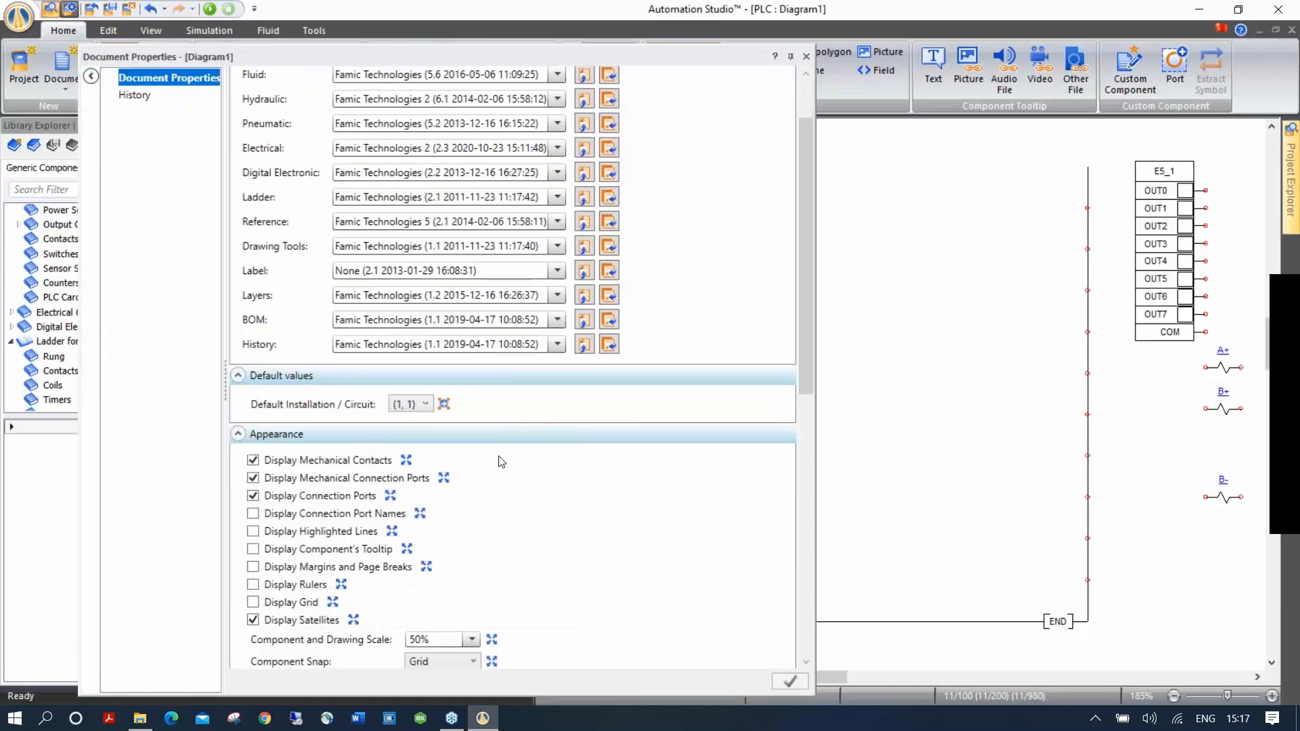
scroll(501, 462, "down", 1)
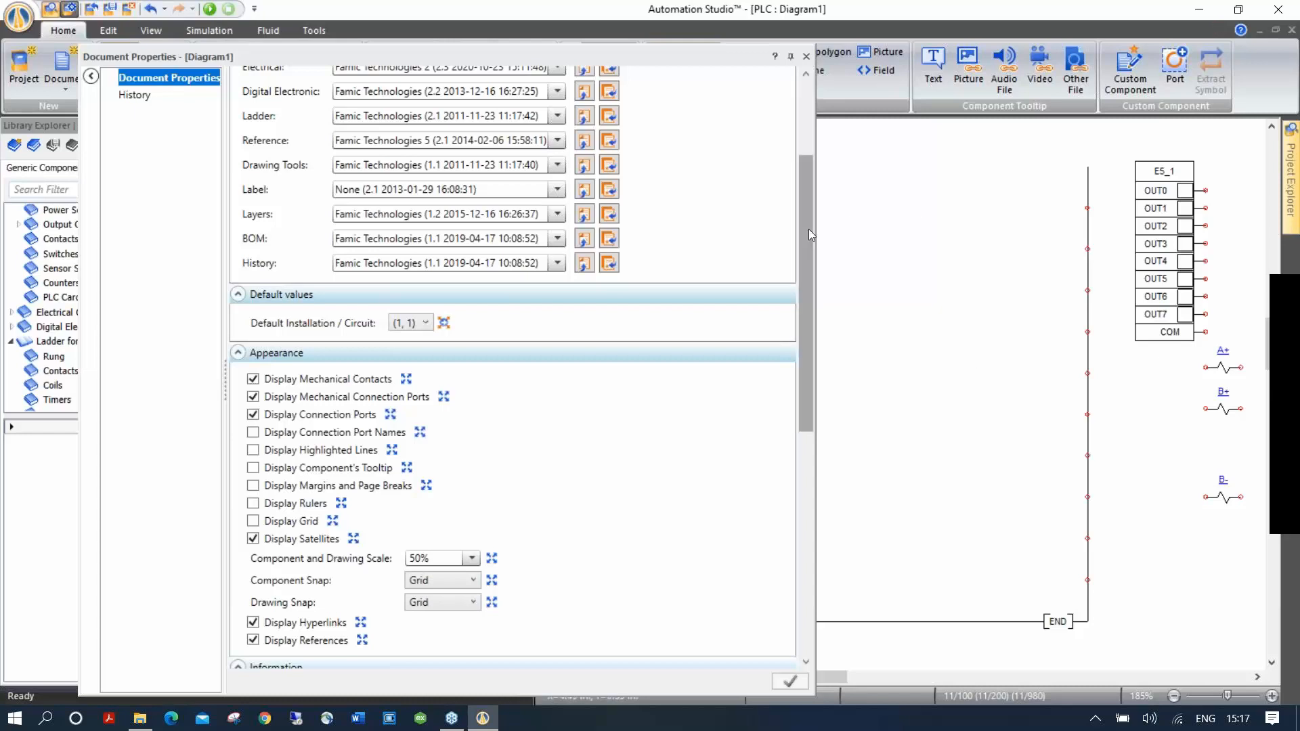
left_click_drag(809, 229, 818, 97)
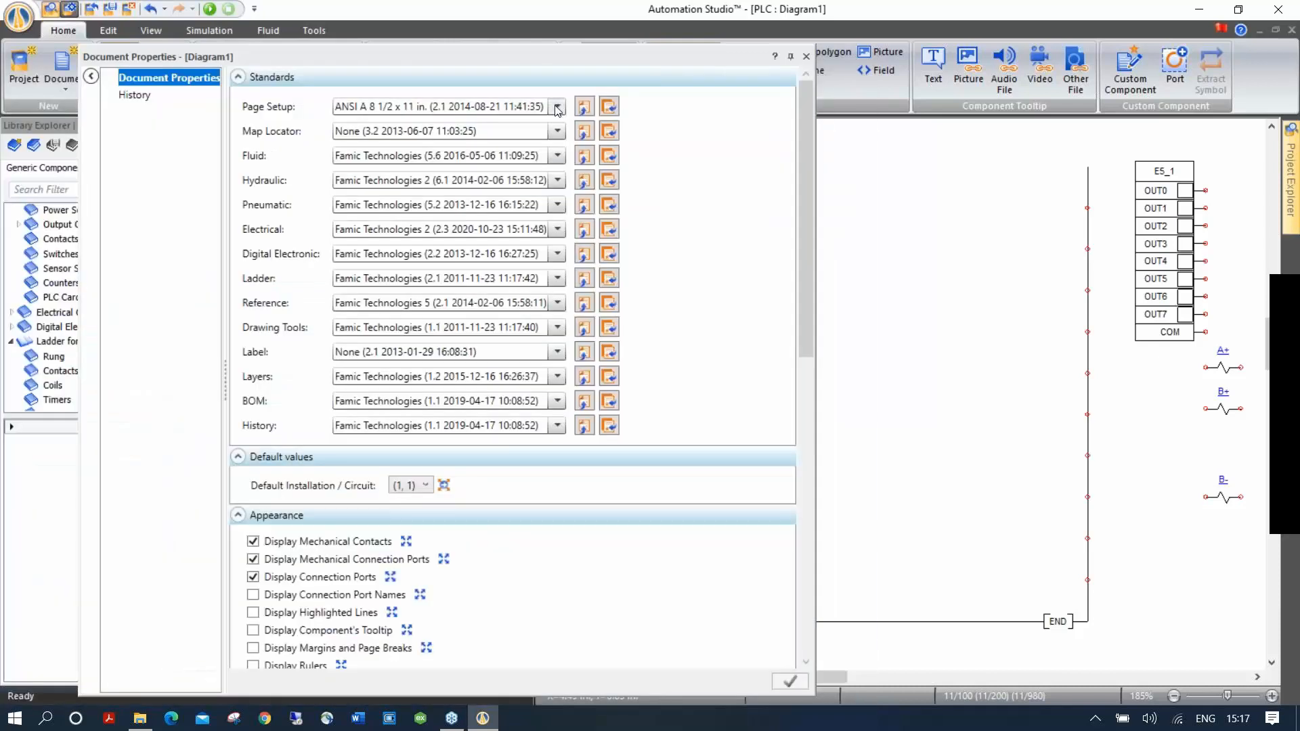
left_click(557, 108)
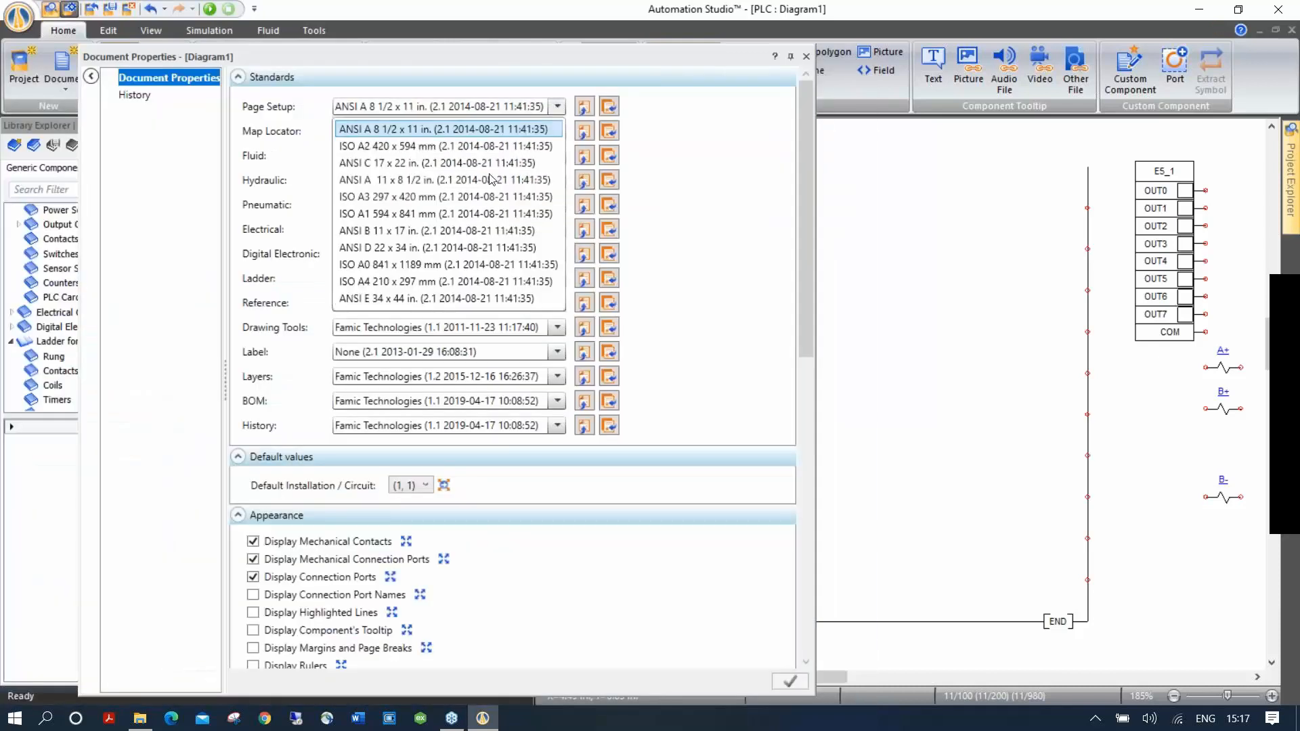
left_click(704, 159)
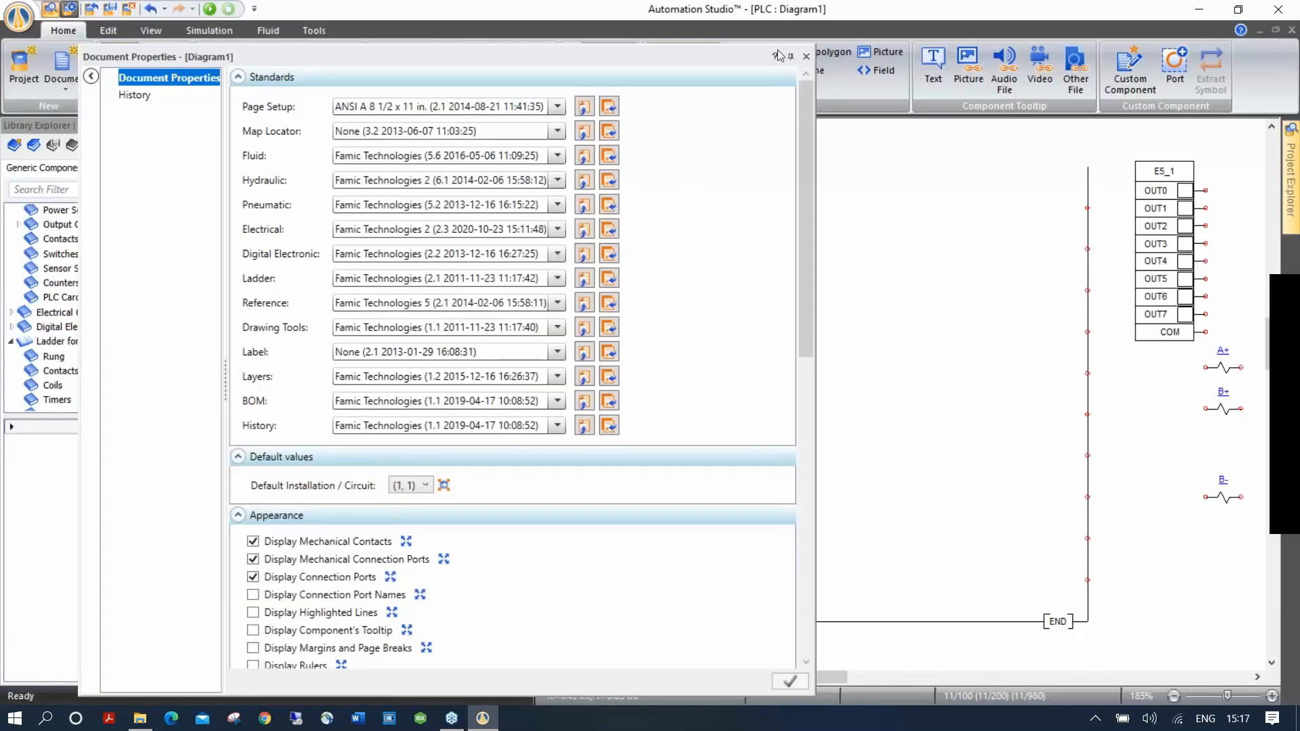
left_click(806, 57)
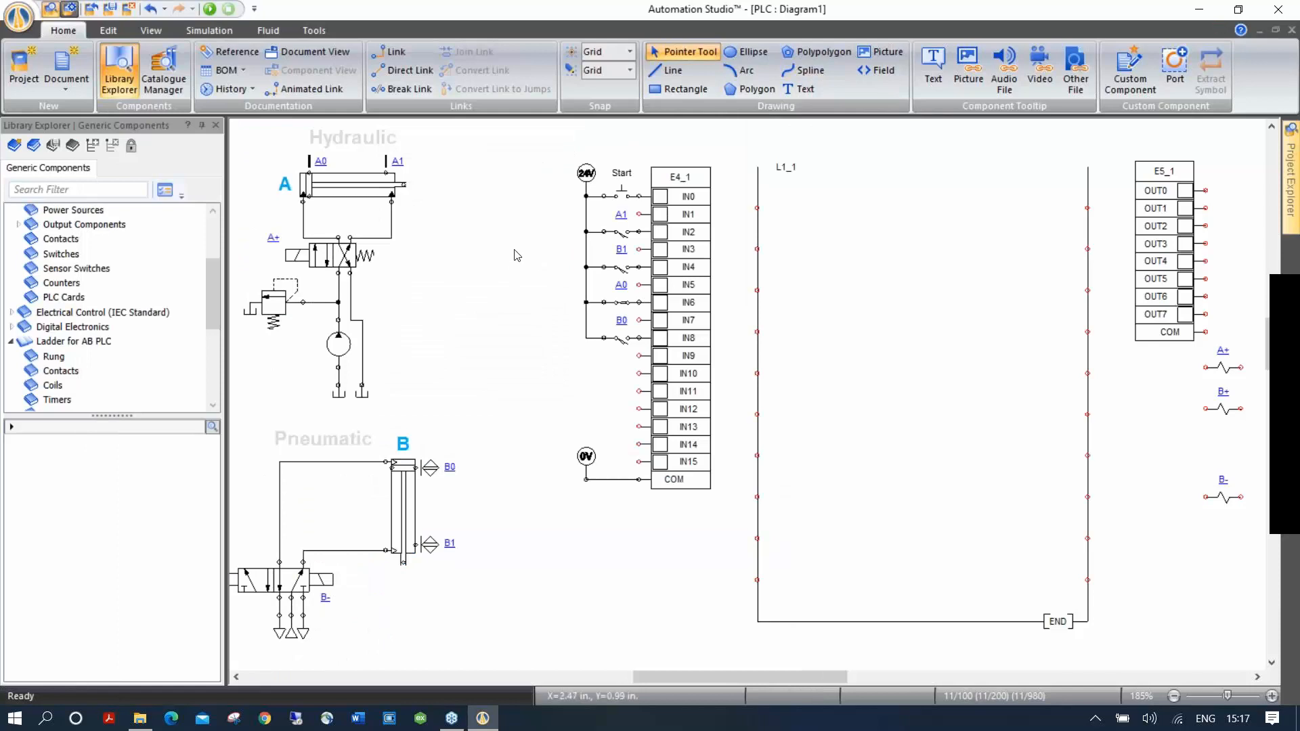
Copy the 24V and 0V power sources from the input card to the area beside the output card.
left_click_drag(1119, 332, 1027, 356)
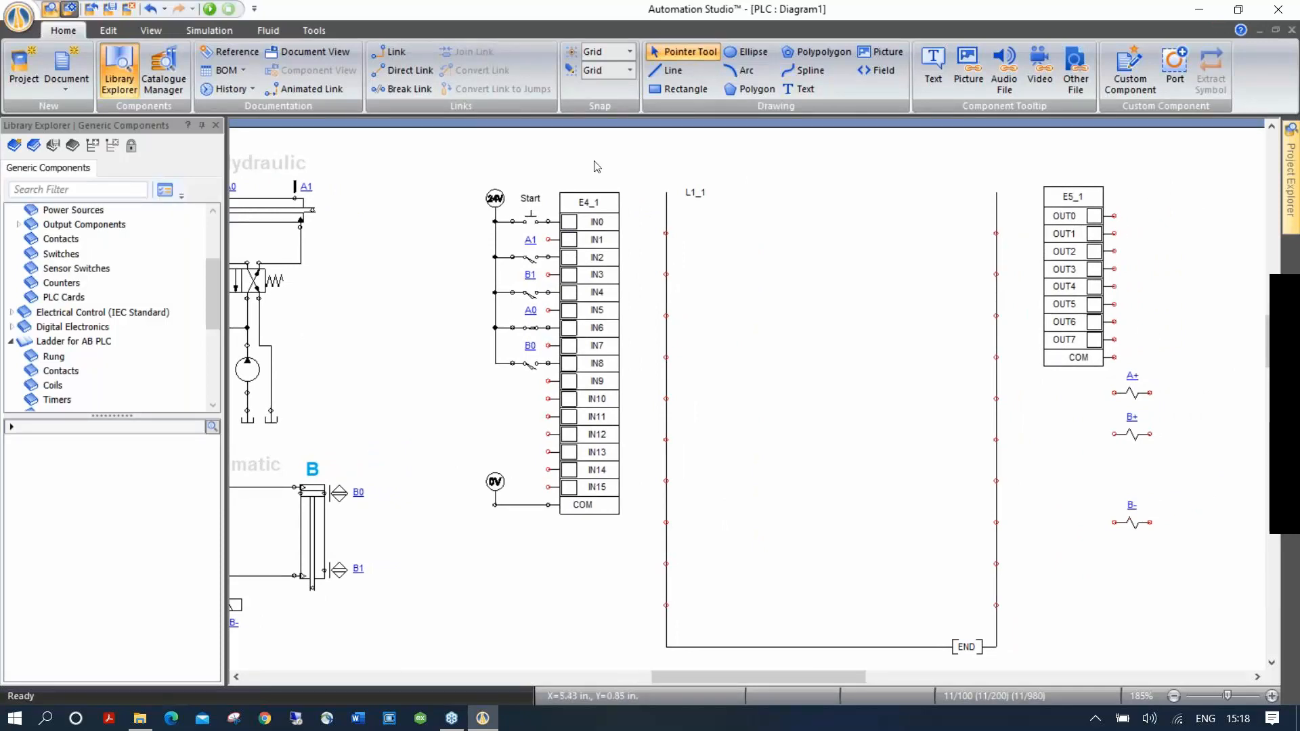
left_click_drag(504, 203, 1176, 198)
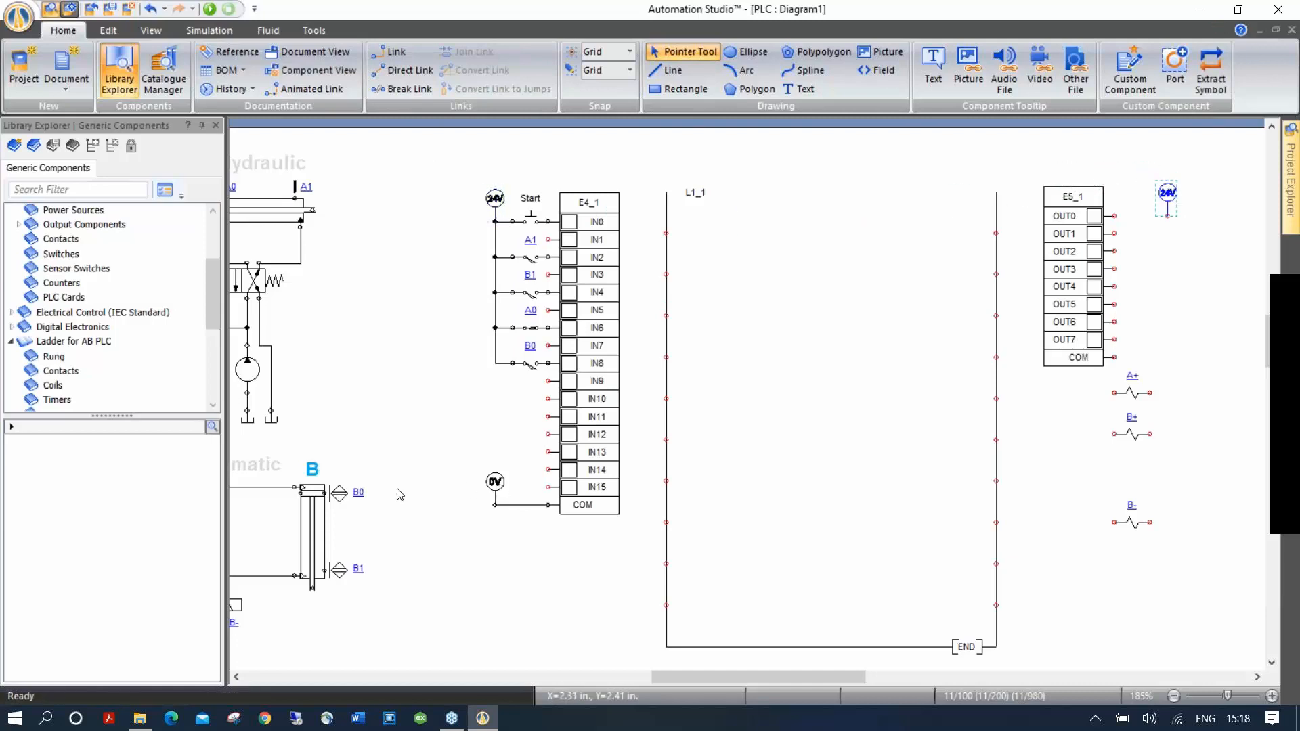
left_click_drag(494, 481, 1168, 336)
Attach the A+, B+ and B- solenoids to outputs OUT0, OUT2 and OUT4 of the output card.
scroll(1160, 298, "up", 2)
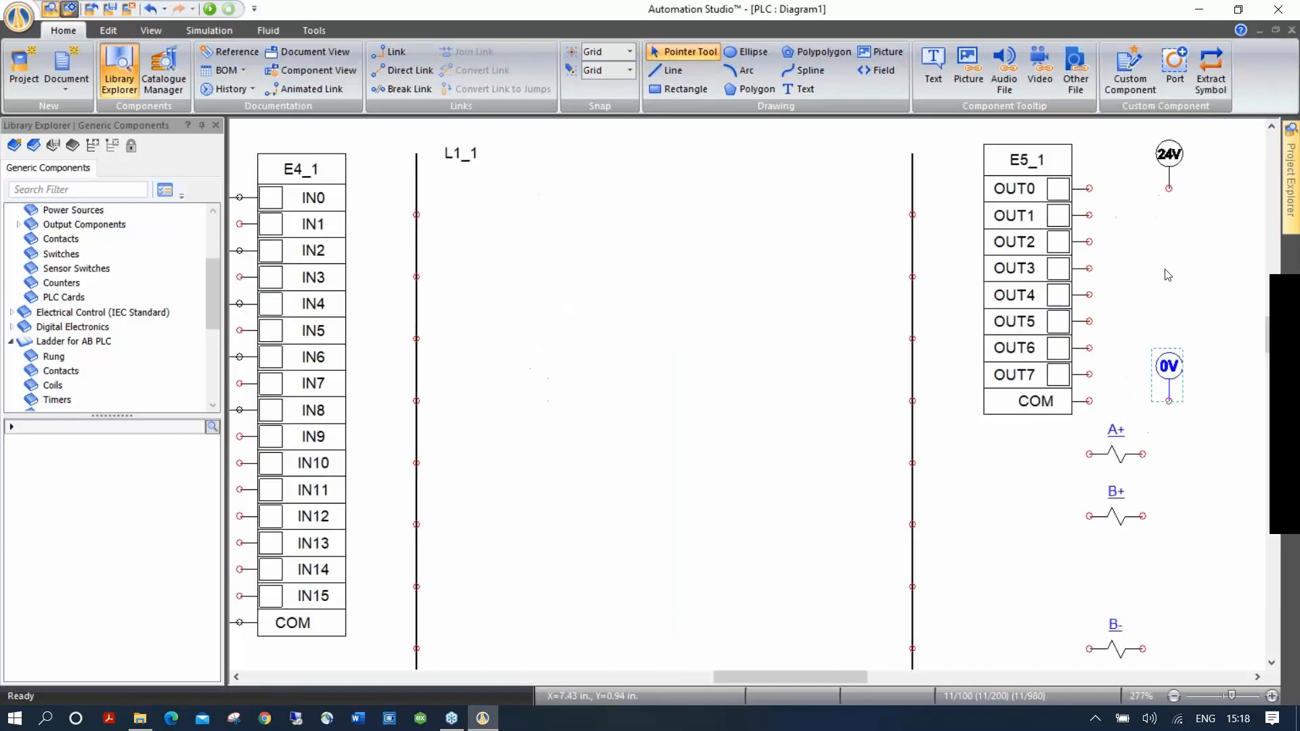
left_click_drag(1117, 649, 1118, 561)
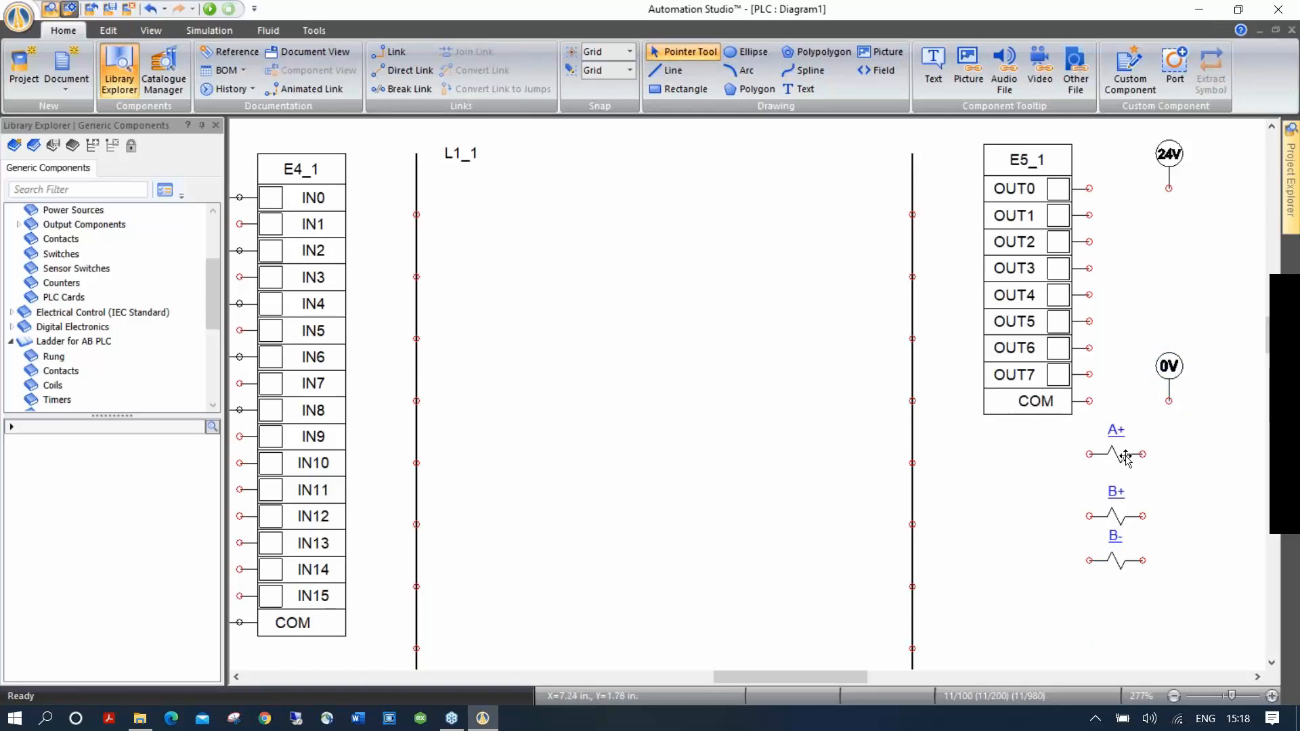
left_click_drag(1124, 455, 1169, 189)
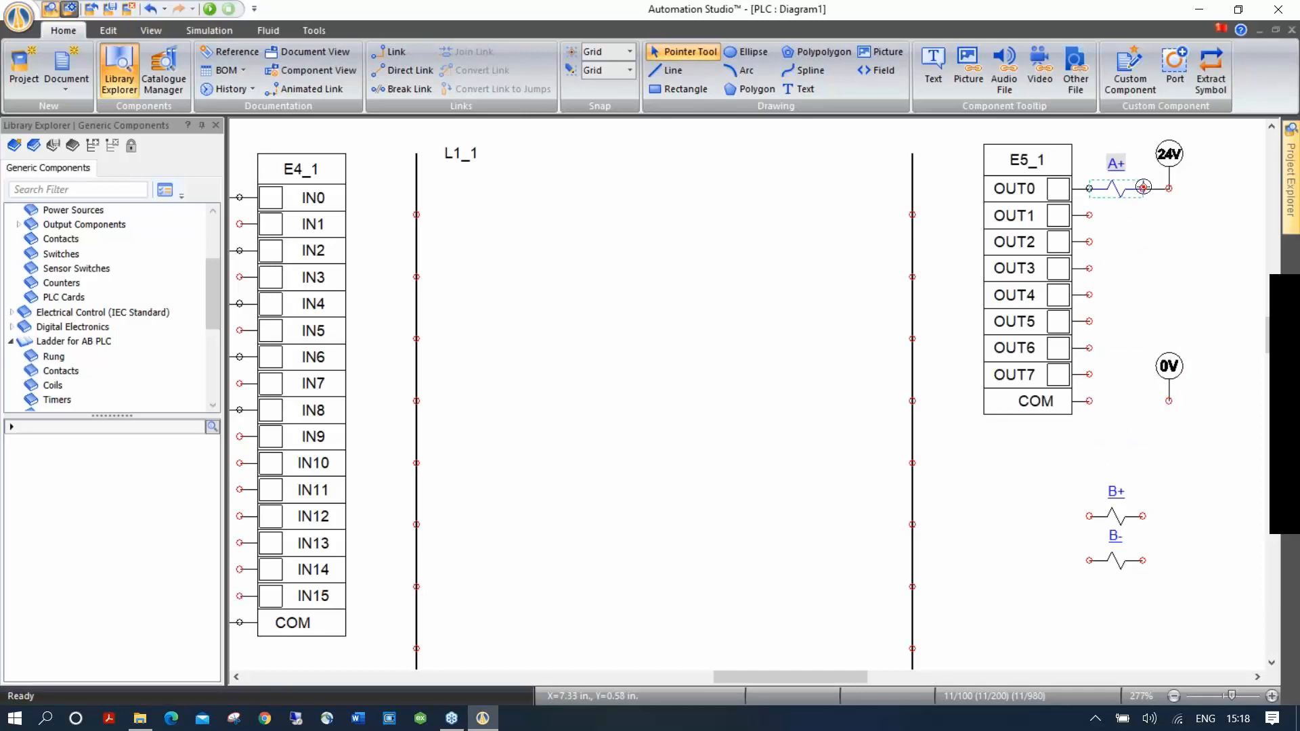
left_click_drag(1117, 517, 1121, 252)
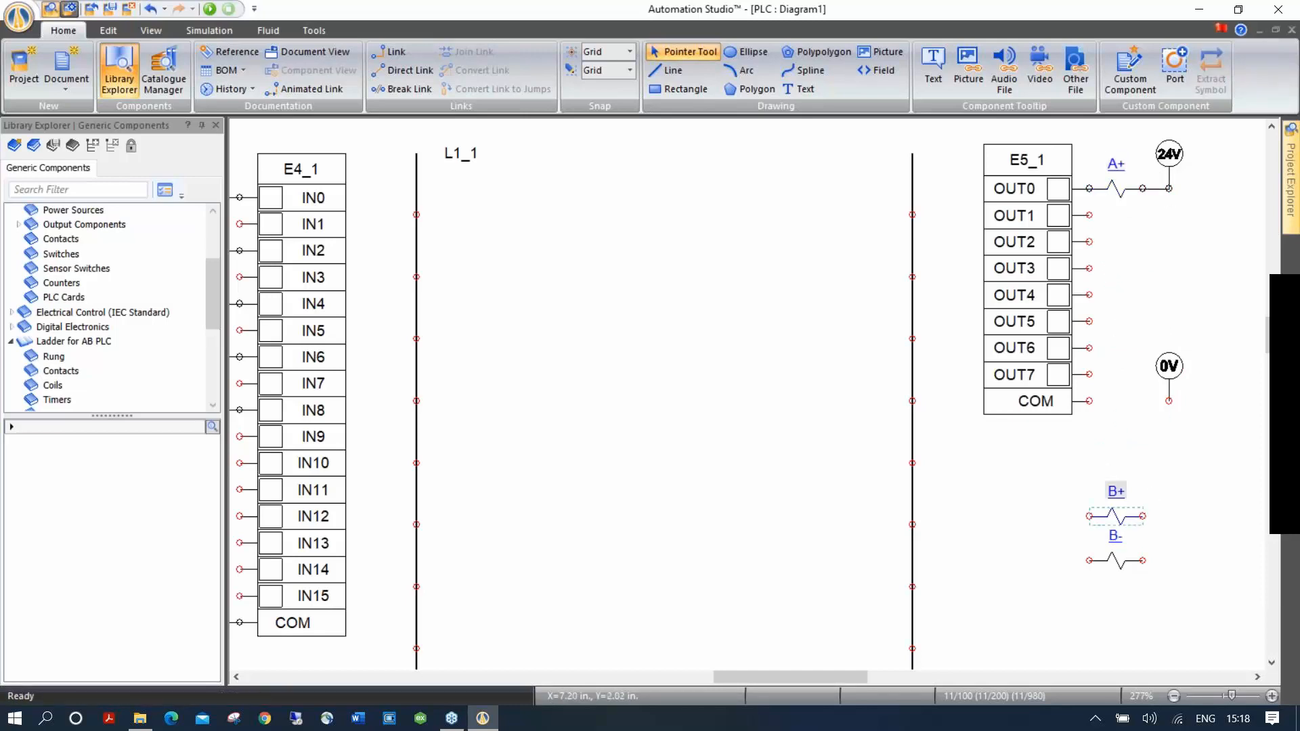
left_click_drag(1117, 561, 1143, 298)
Wire the free ends of the B+ and B- solenoids to the 24V line and the 0V supply to the output card's COM.
left_click_drag(1143, 242, 1169, 189)
left_click_drag(1143, 294, 1168, 242)
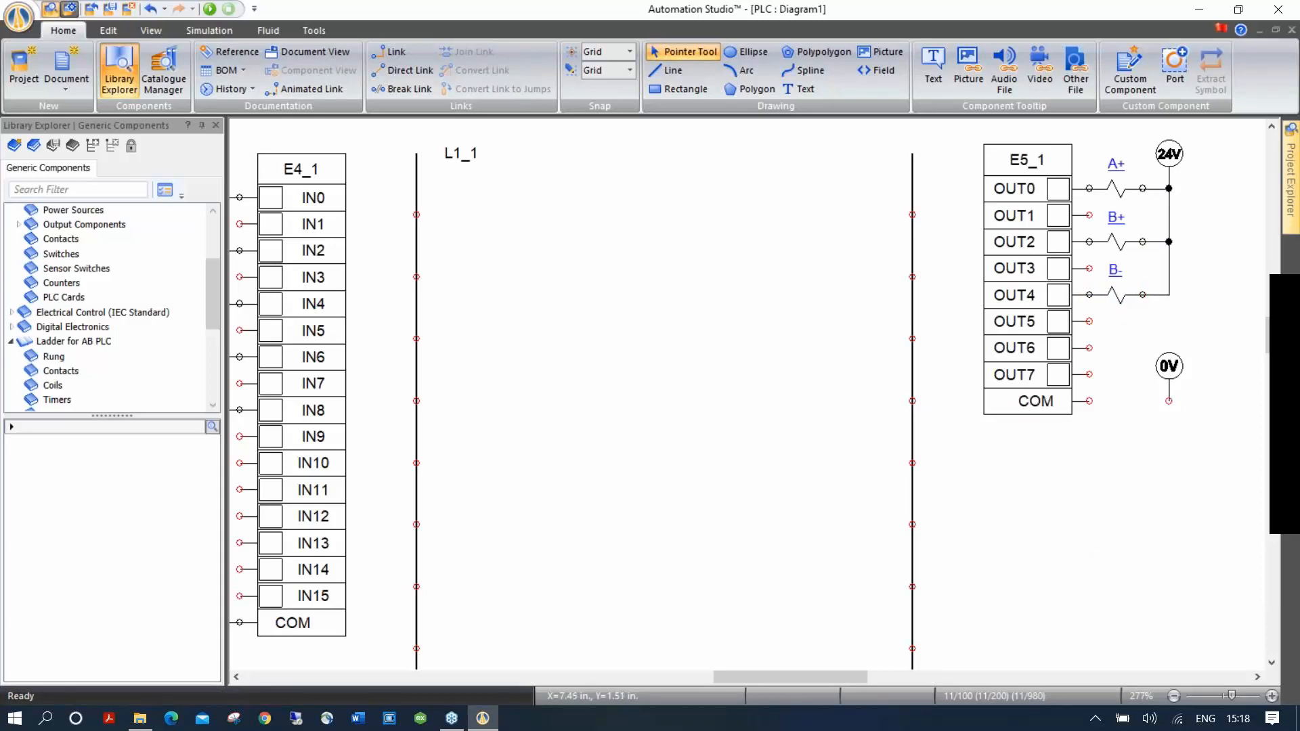
left_click_drag(1169, 401, 1089, 400)
Place an Examine if Closed contact from the Ladder for AB PLC library on the ladder's first rung, near the left rail.
left_click(605, 321)
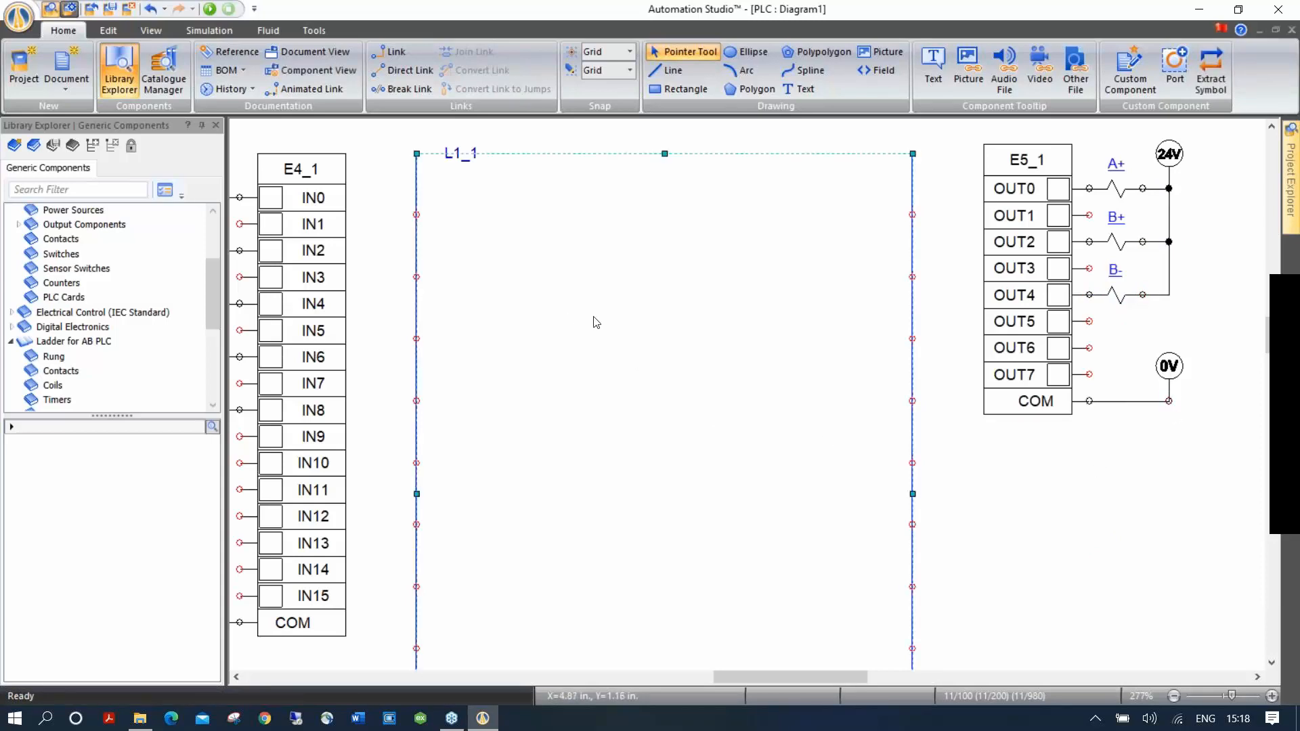
scroll(594, 317, "down", 1)
left_click_drag(480, 170, 668, 134)
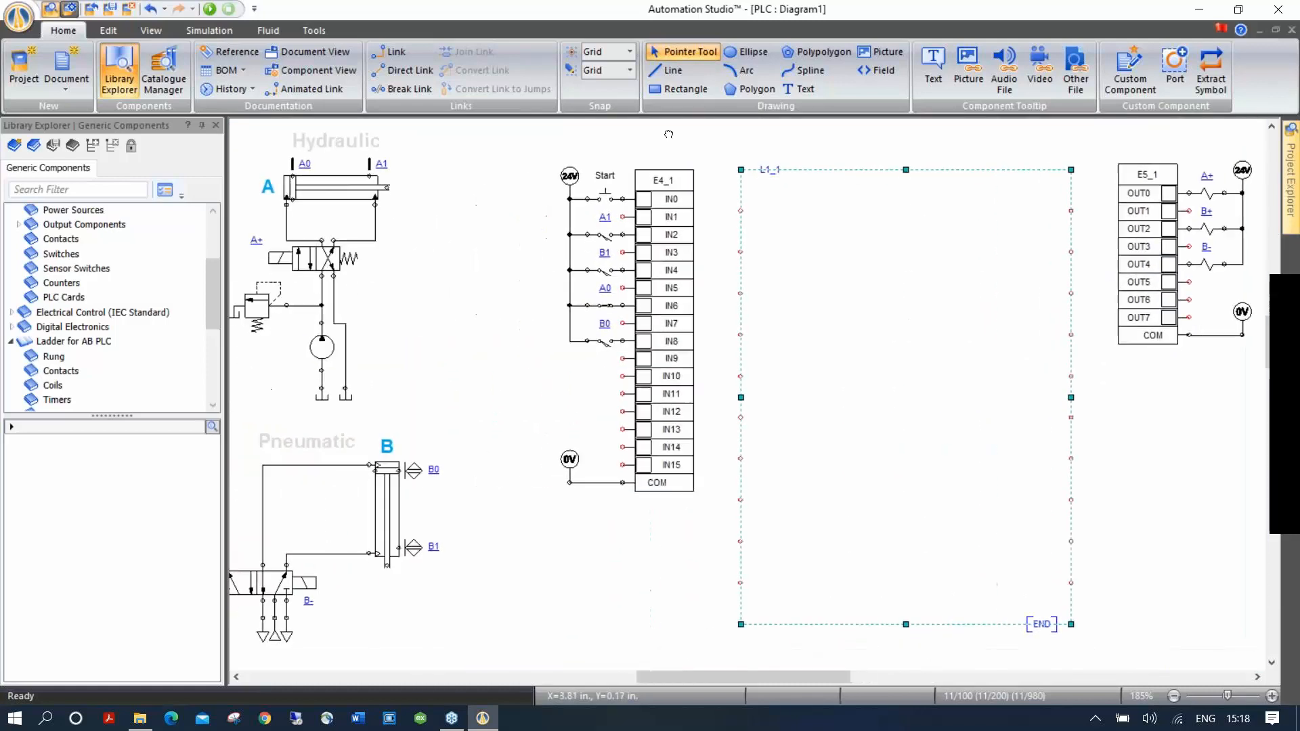
left_click(480, 184)
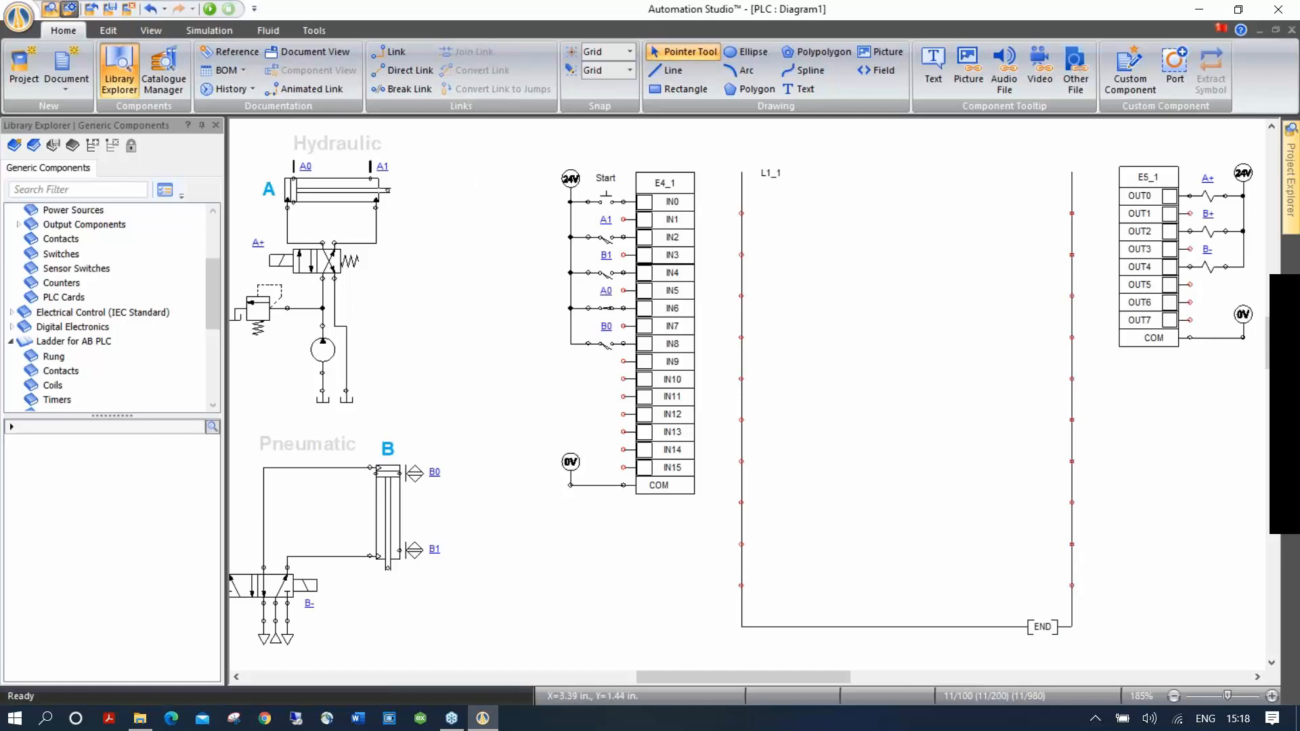
left_click_drag(217, 285, 214, 271)
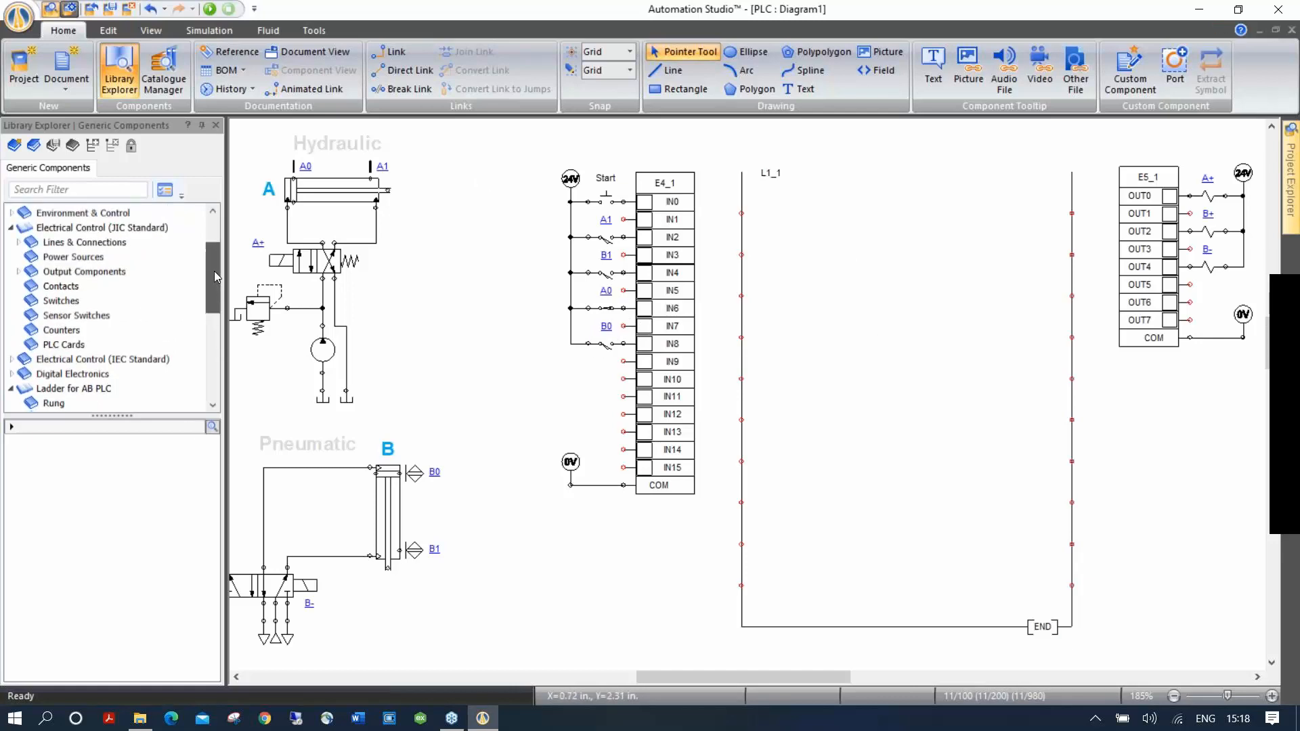
left_click(12, 227)
left_click(71, 272)
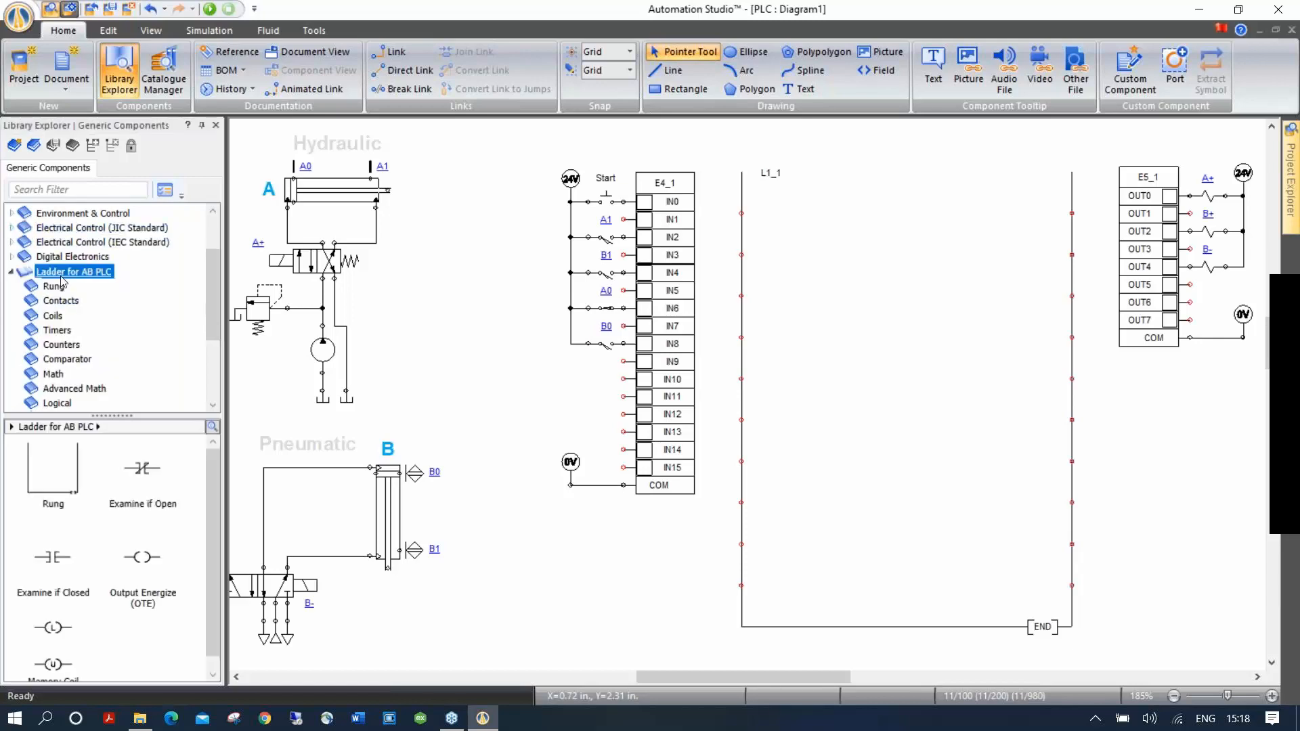
left_click_drag(54, 565, 798, 212)
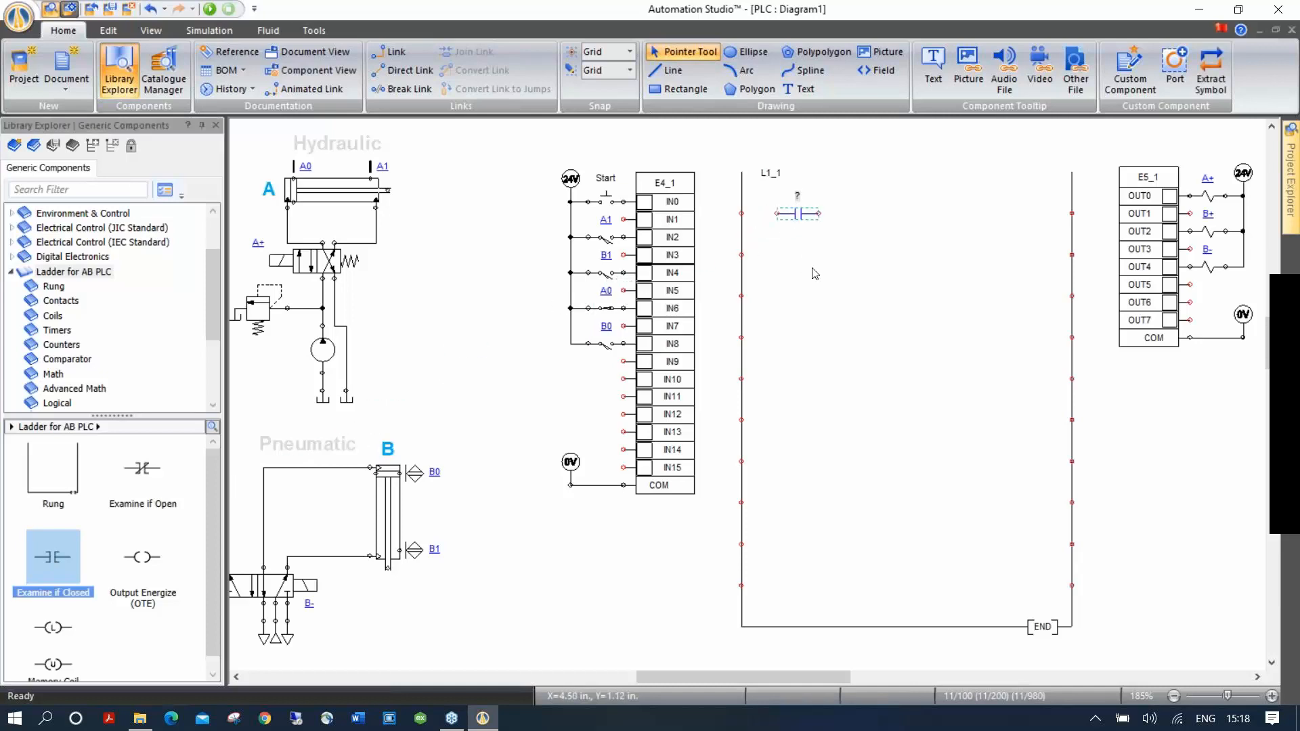
Assign input variable IN0 of card E4_1 to the first rung's contact.
scroll(824, 201, "up", 2)
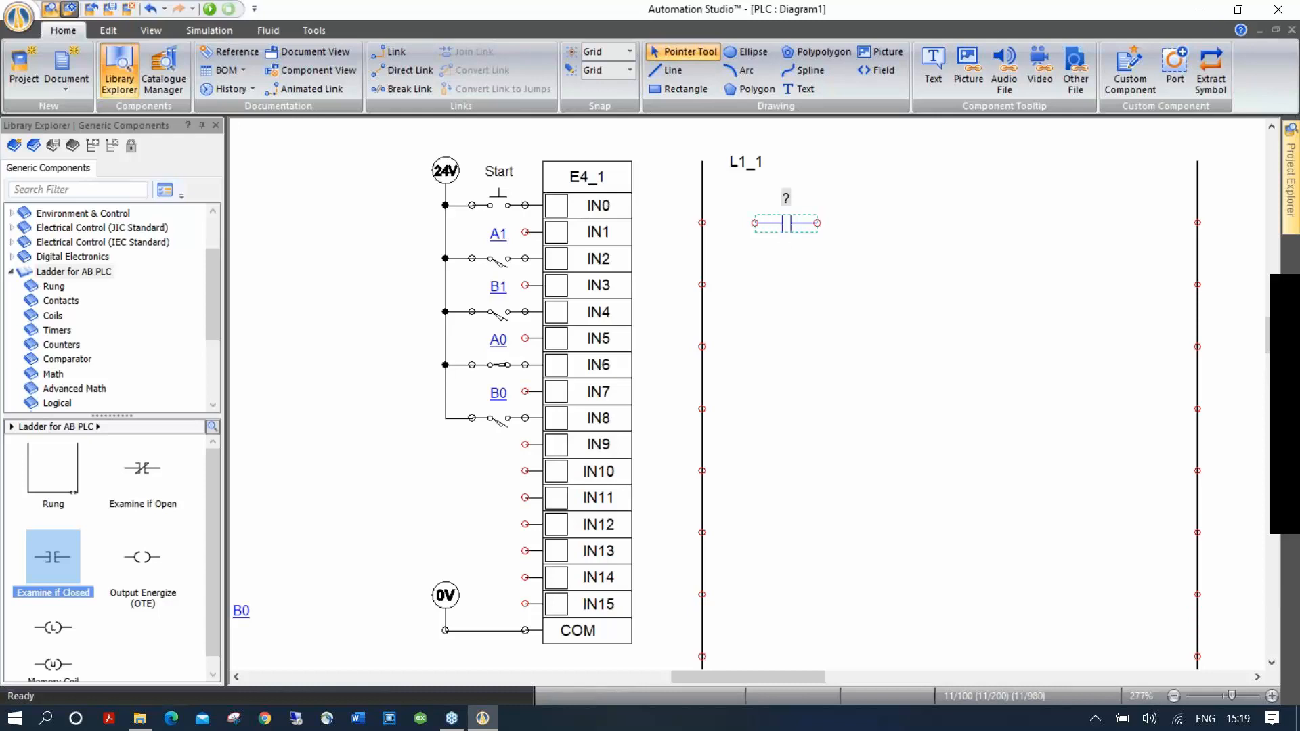
double_click(786, 224)
left_click(147, 192)
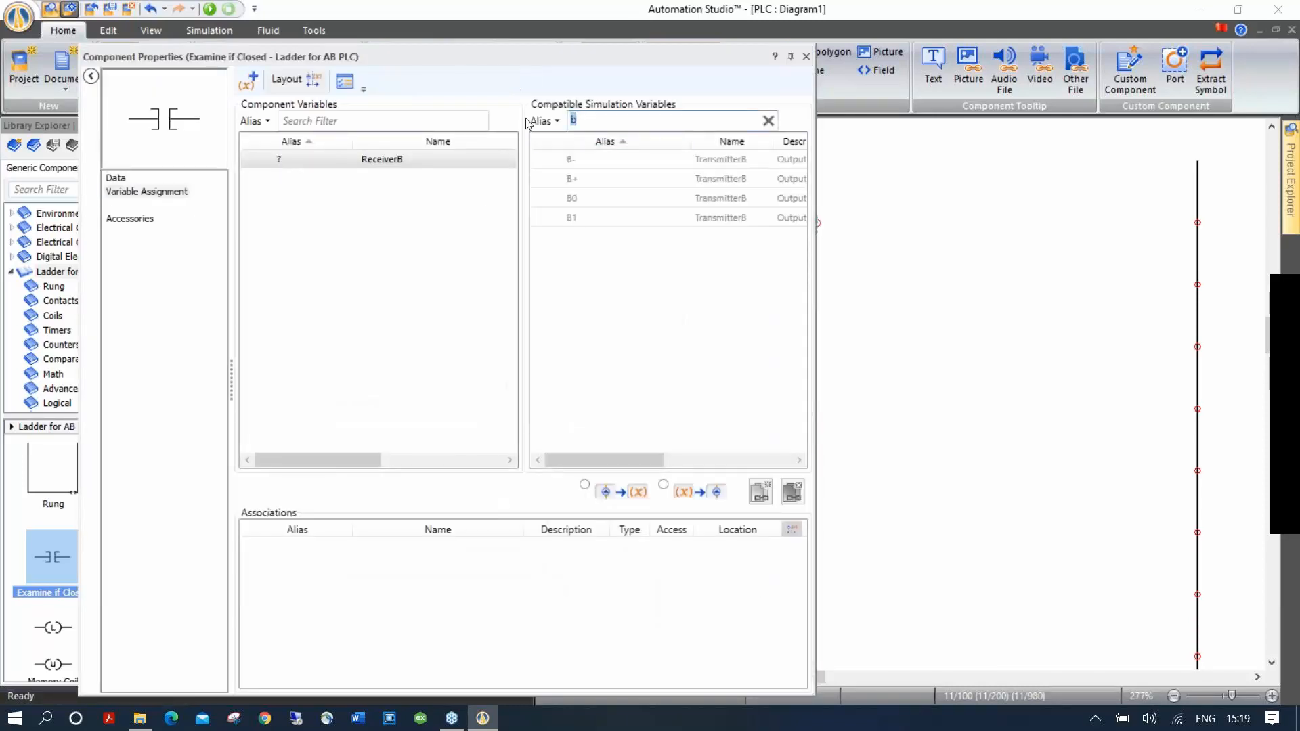
type("I")
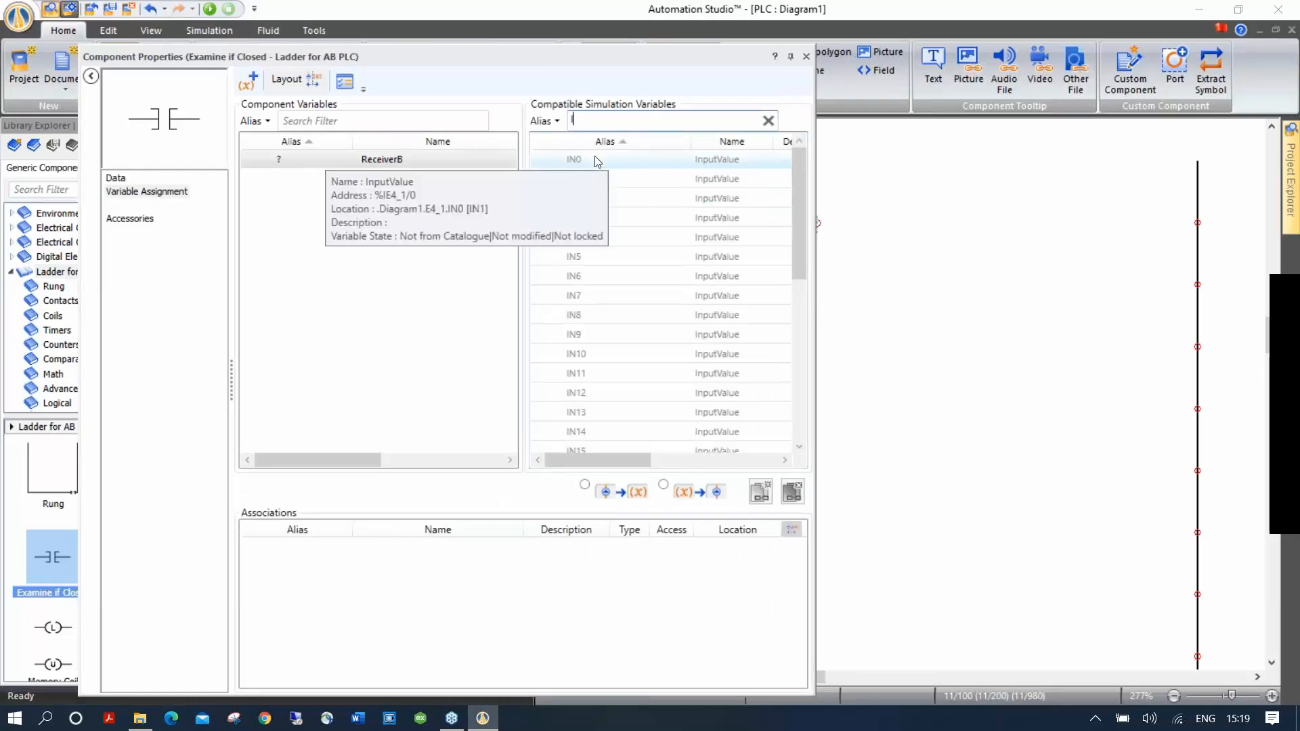
double_click(598, 161)
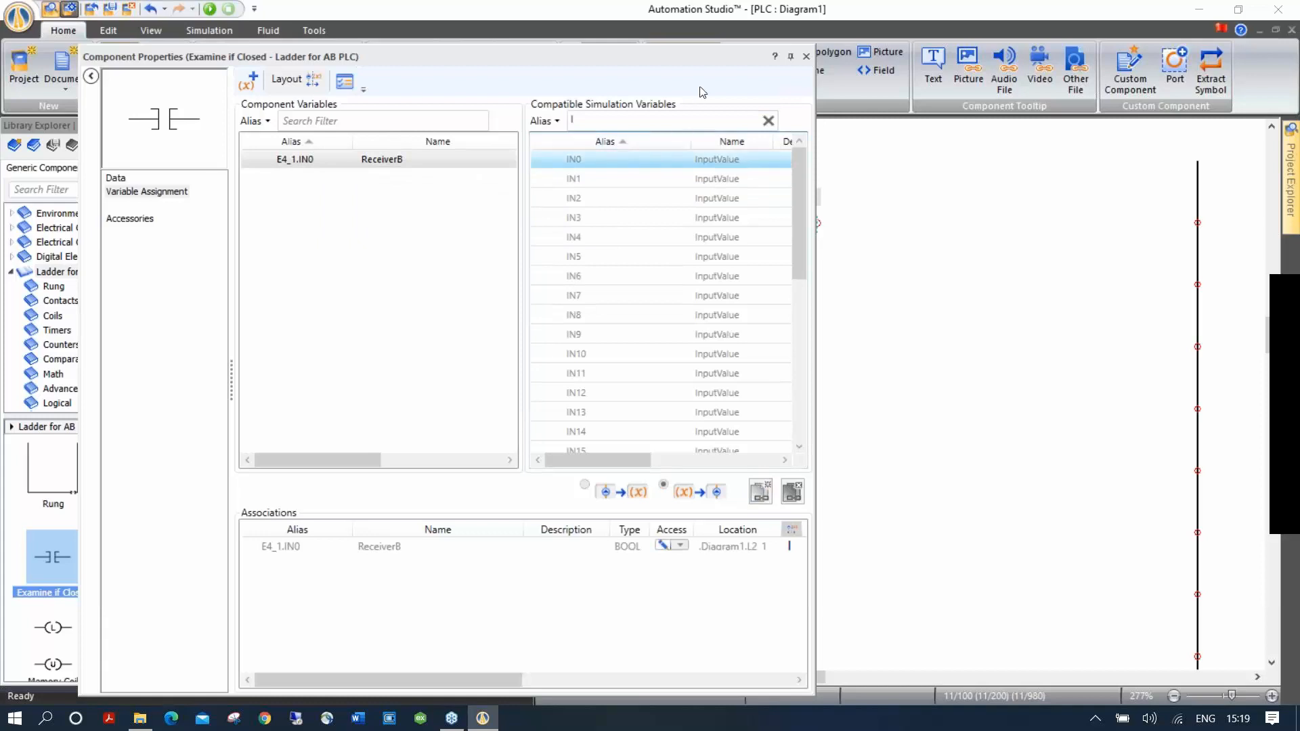
left_click(806, 58)
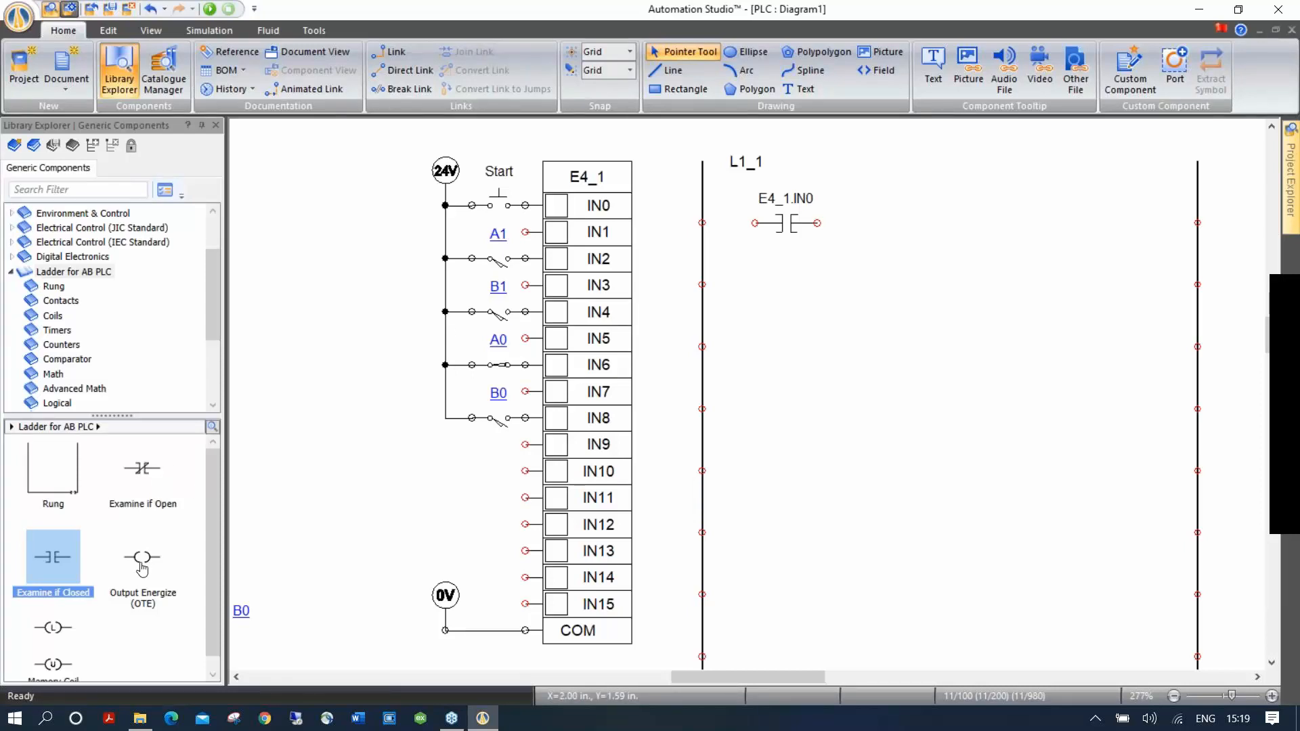
Place an Output Energize (OTE) coil at the right end of the first rung with the alias B3:0/1.
mouse_move(142, 567)
left_click_drag(141, 566, 1143, 225)
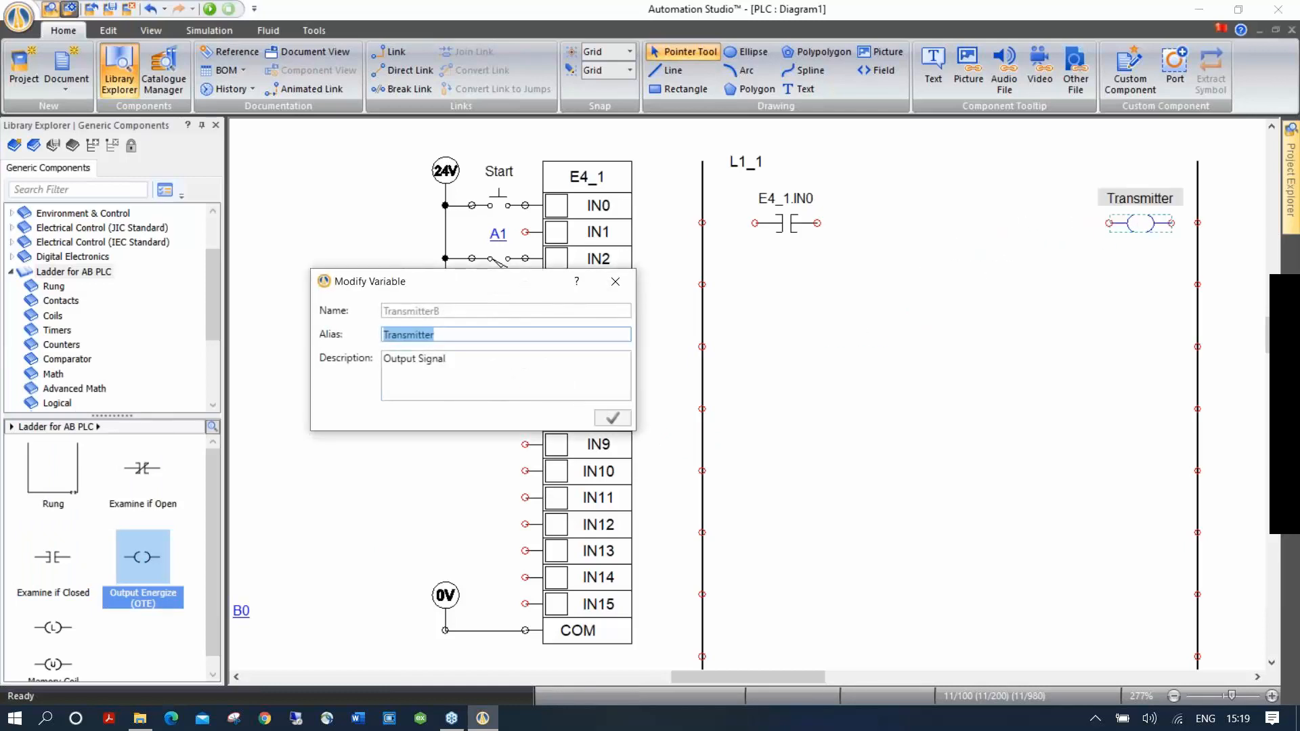
type("B3")
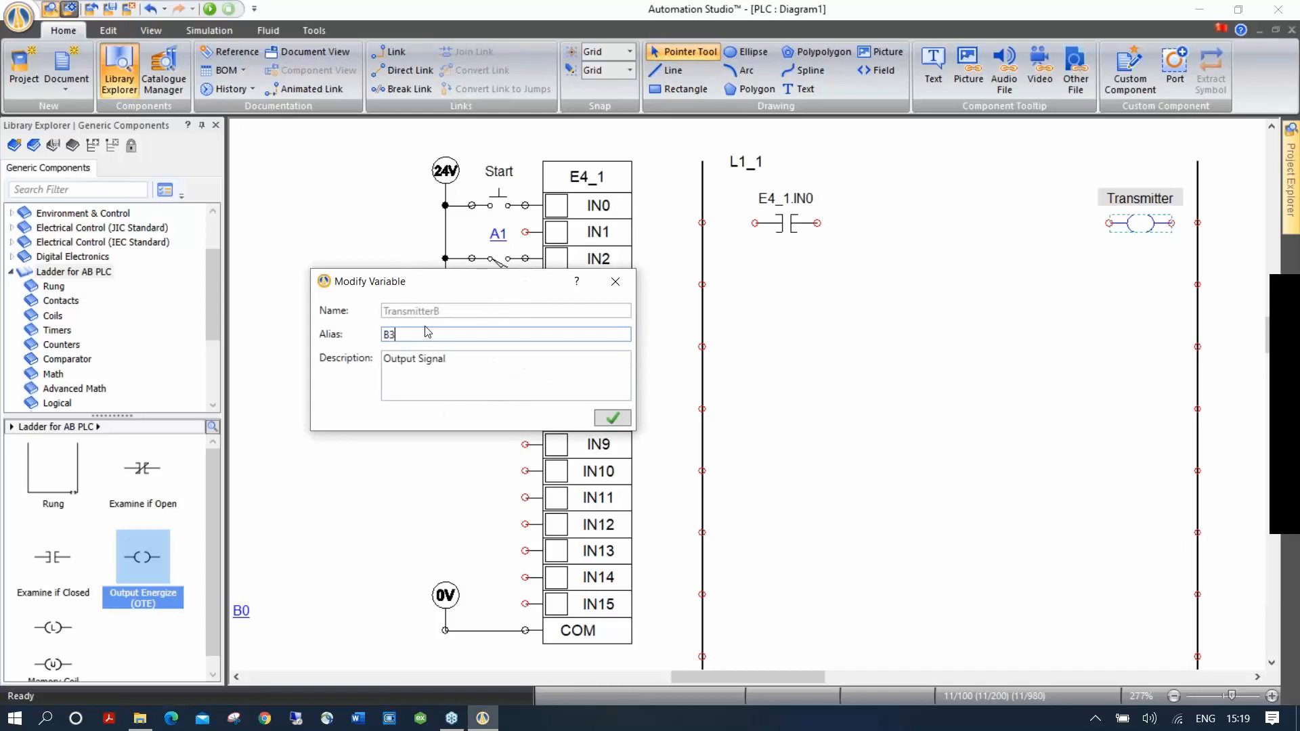
type(":0/1")
left_click(612, 418)
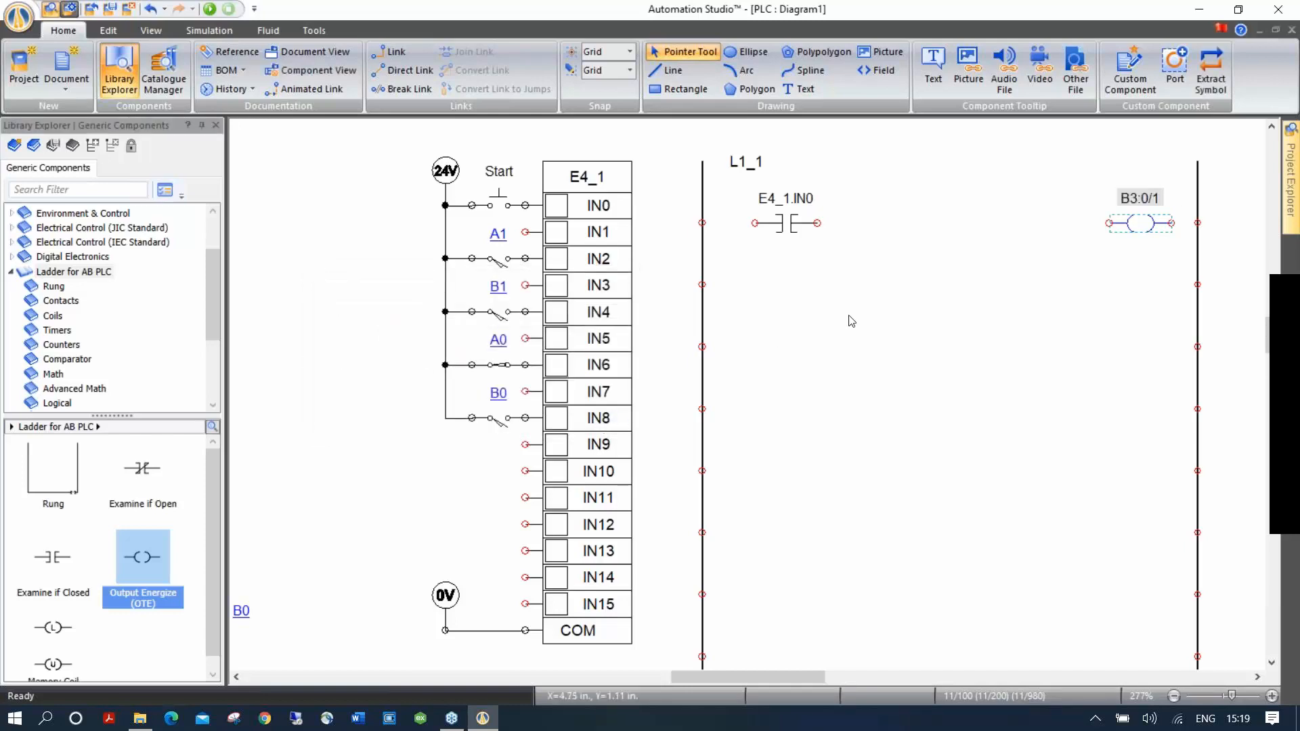
Wire the first rung from the left rail through the E4_1.IN0 contact and the B3:0/1 coil to the right rail.
left_click(703, 223)
left_click(755, 222)
left_click(817, 223)
left_click(1108, 223)
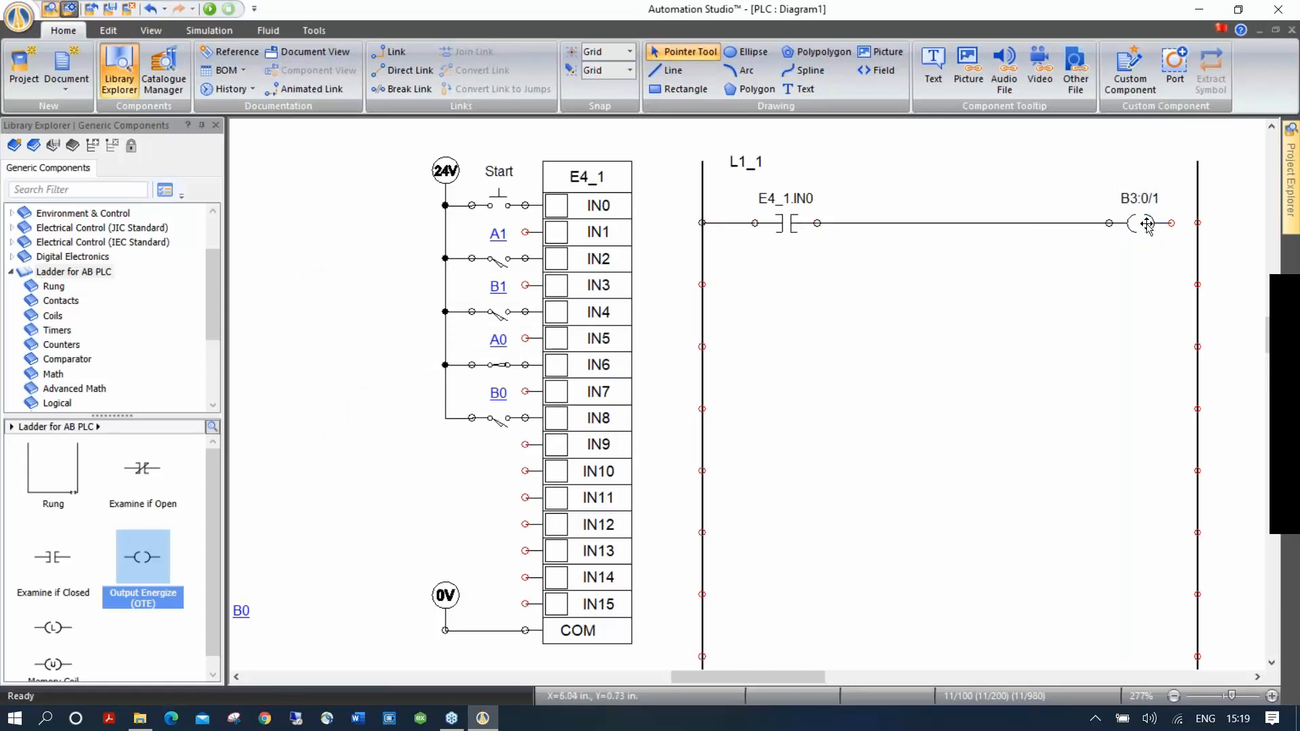
left_click(1195, 223)
left_click(1172, 223)
Place an Examine if Closed contact below the E4_1.IN0 contact and assign it the variable B3:0/1.
mouse_move(312, 269)
left_mouse_down()
mouse_move(745, 279)
mouse_move(643, 303)
mouse_move(302, 278)
left_mouse_up()
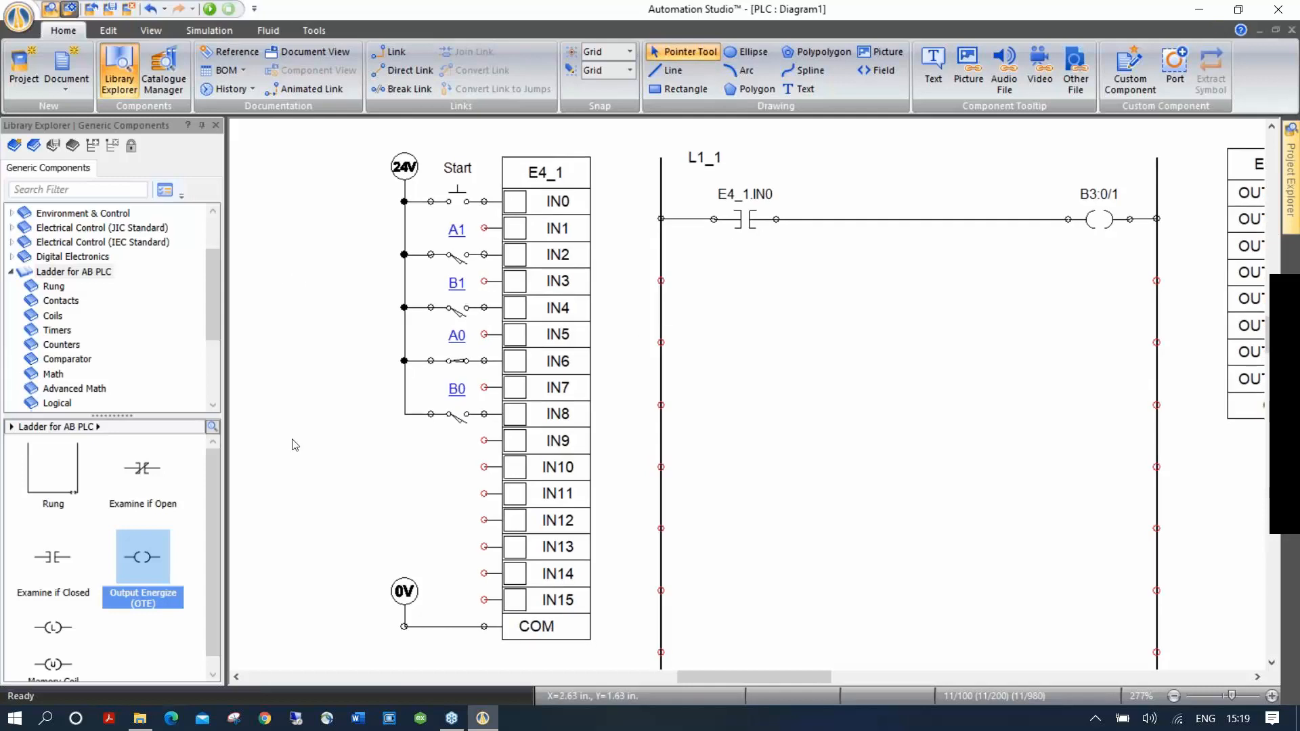
left_click_drag(73, 552, 744, 279)
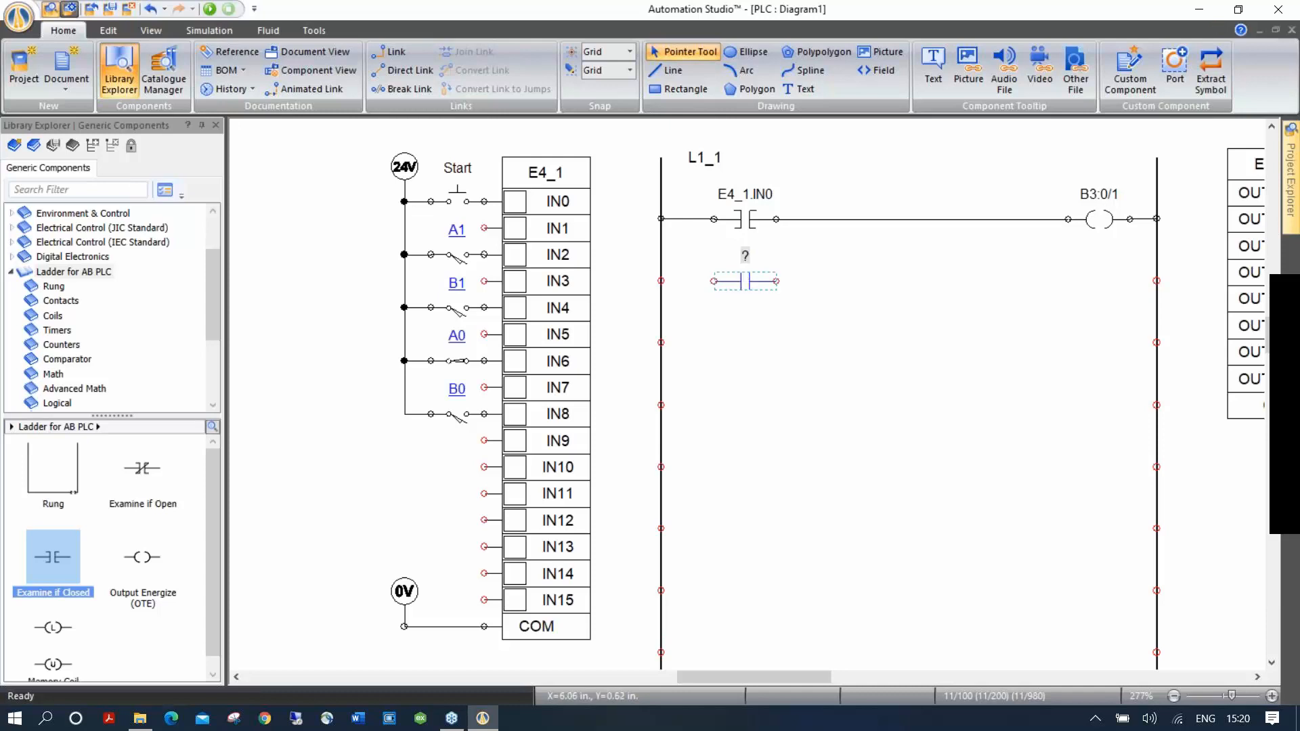
double_click(744, 281)
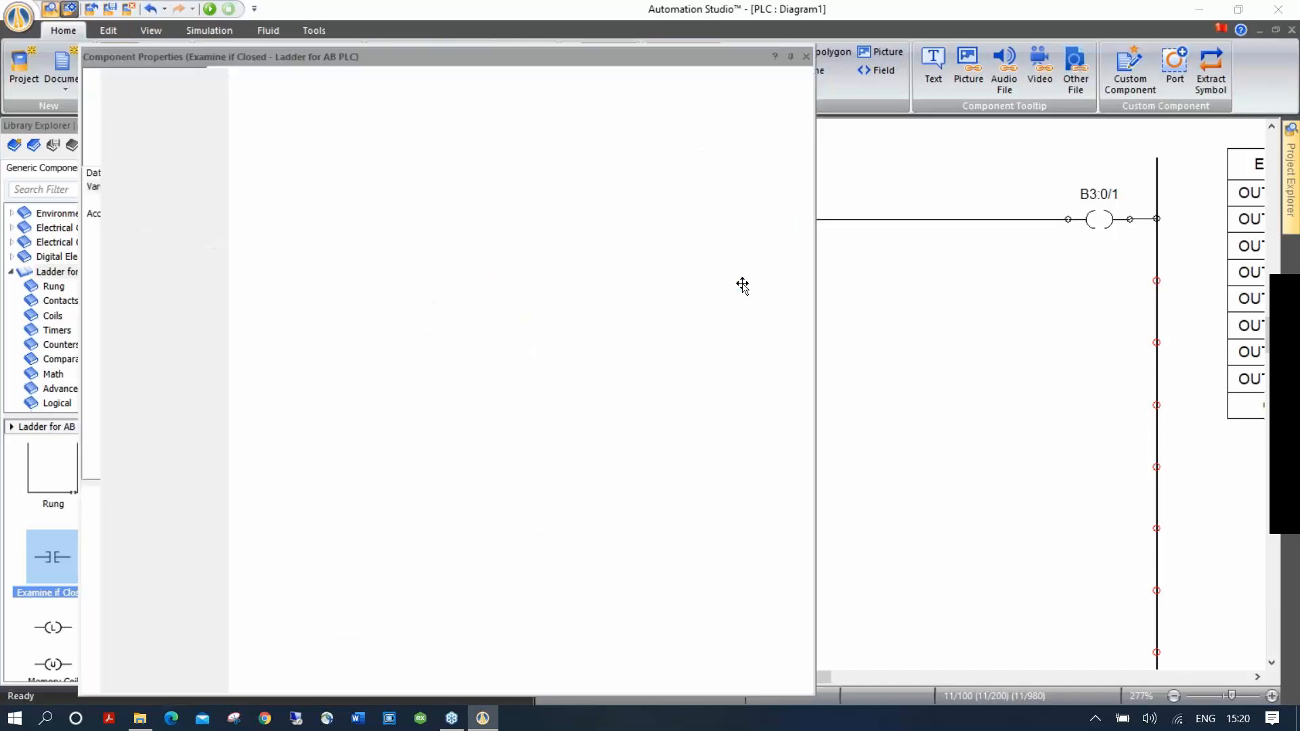
type("b")
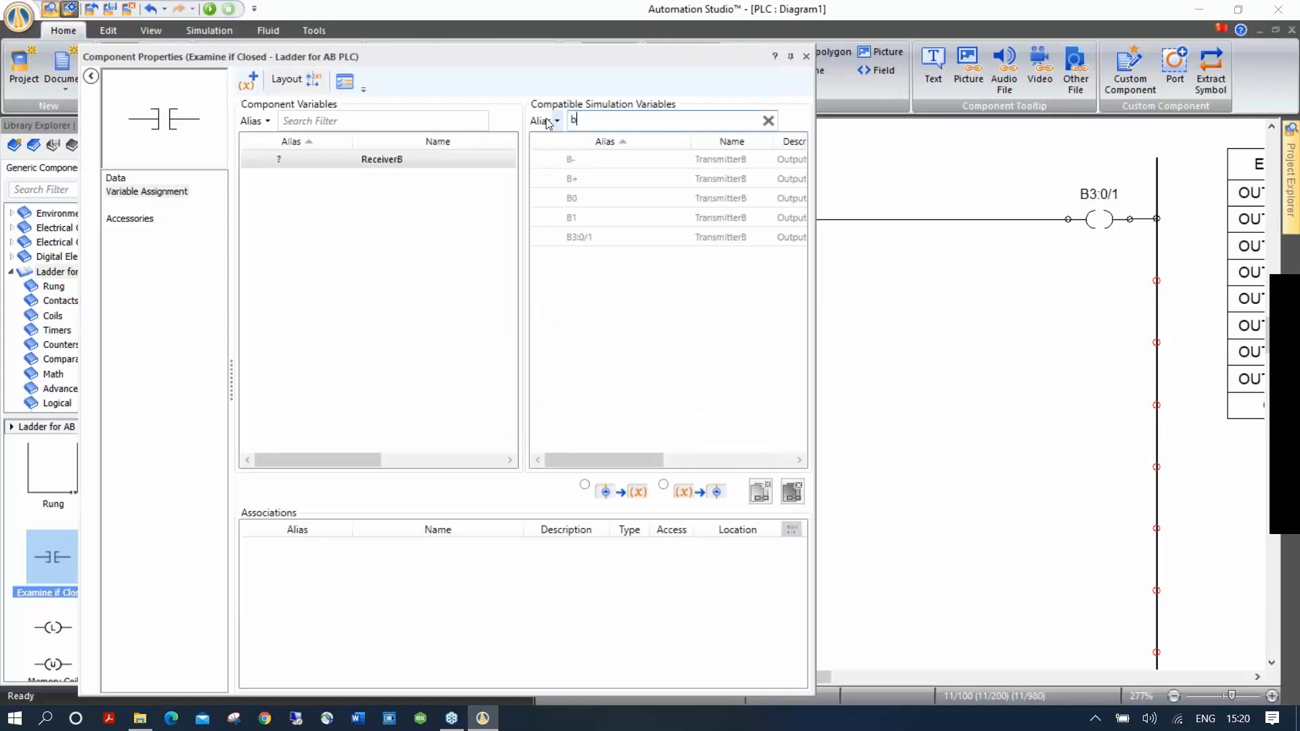
double_click(600, 242)
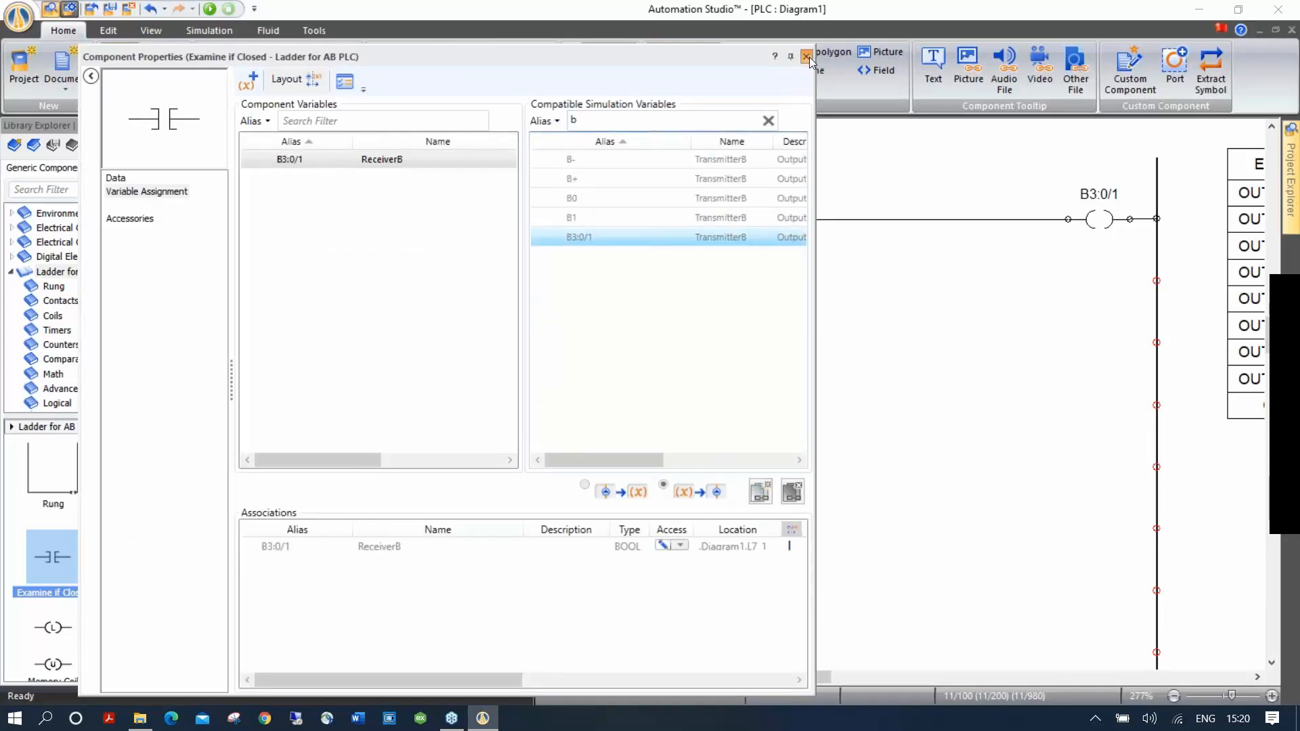
left_click(807, 56)
Wire the B3:0/1 contact in parallel with the E4_1.IN0 contact.
left_click(693, 291)
left_click(714, 219)
left_click(713, 281)
left_click(776, 220)
left_click(776, 281)
Run the simulation and actuate the Start pushbutton to test the self-holding B3:0/1 rung, and stop the simulation.
left_click_drag(832, 343, 712, 348)
left_click(210, 8)
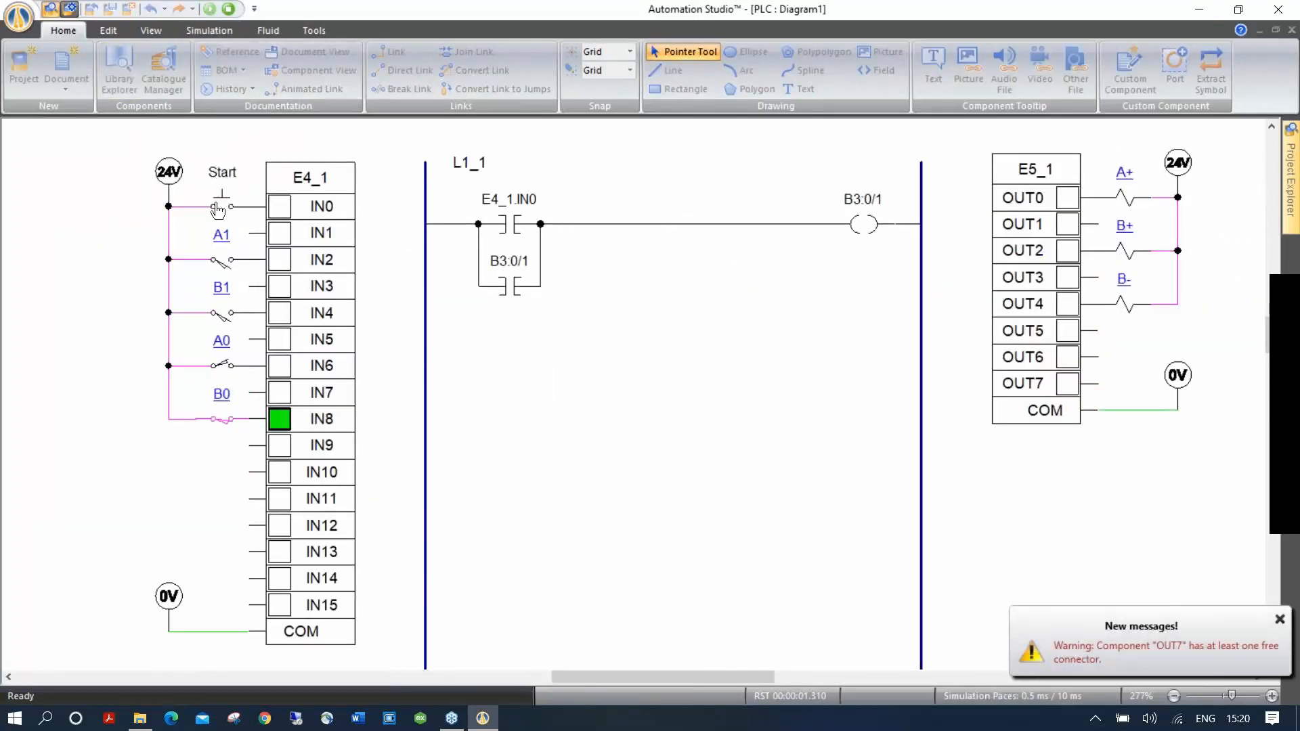
left_click(218, 203)
left_click(218, 205)
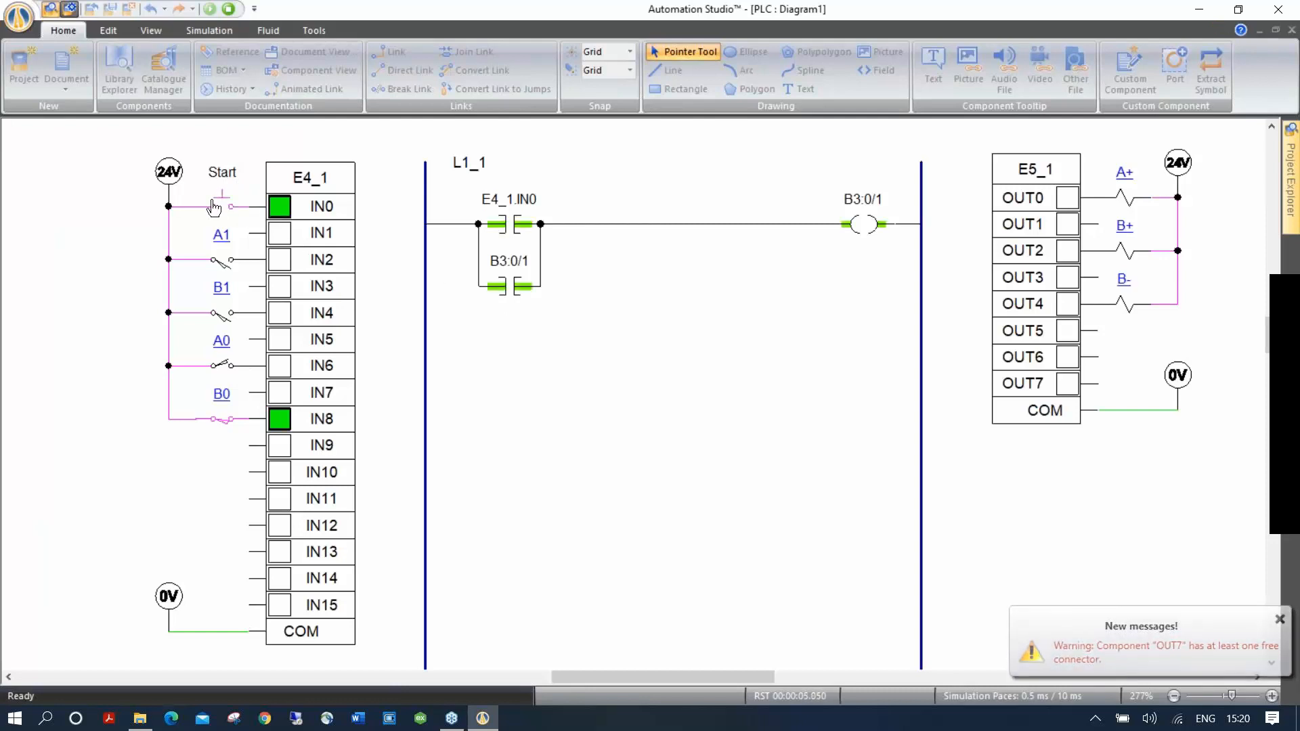
left_click(218, 205)
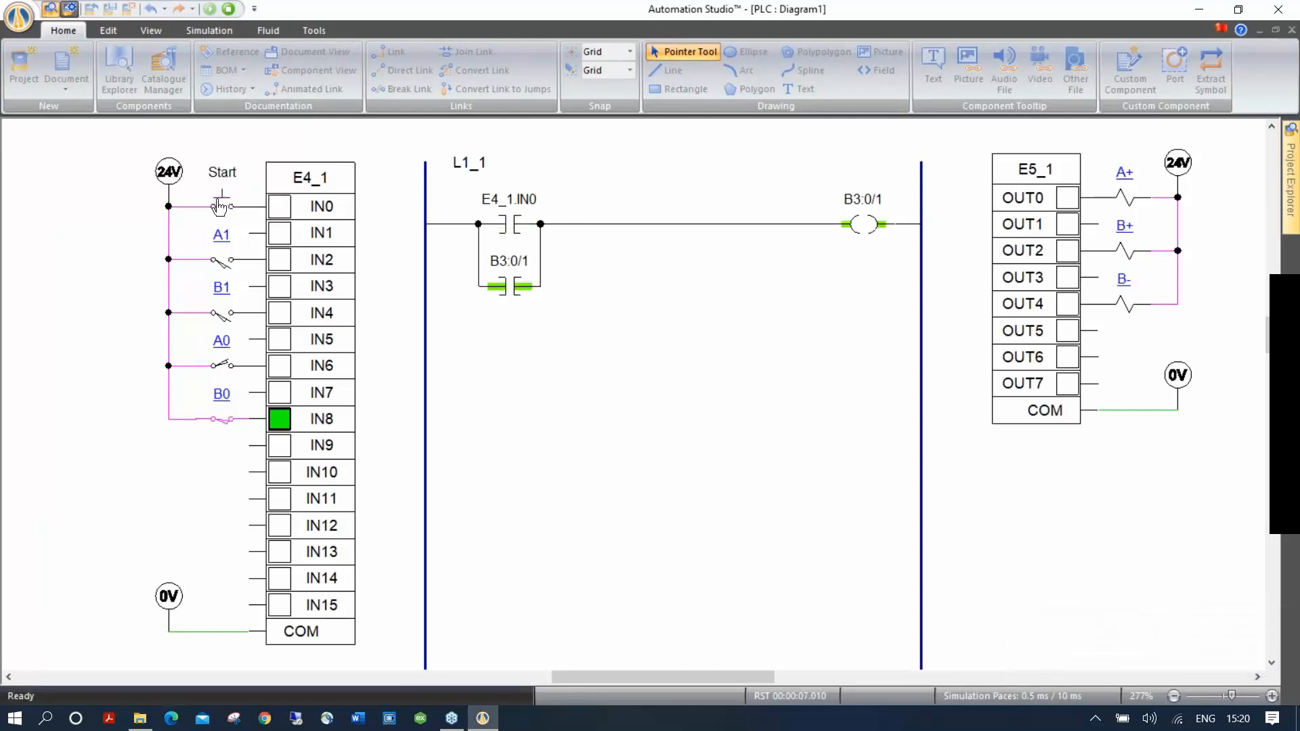
left_click(229, 9)
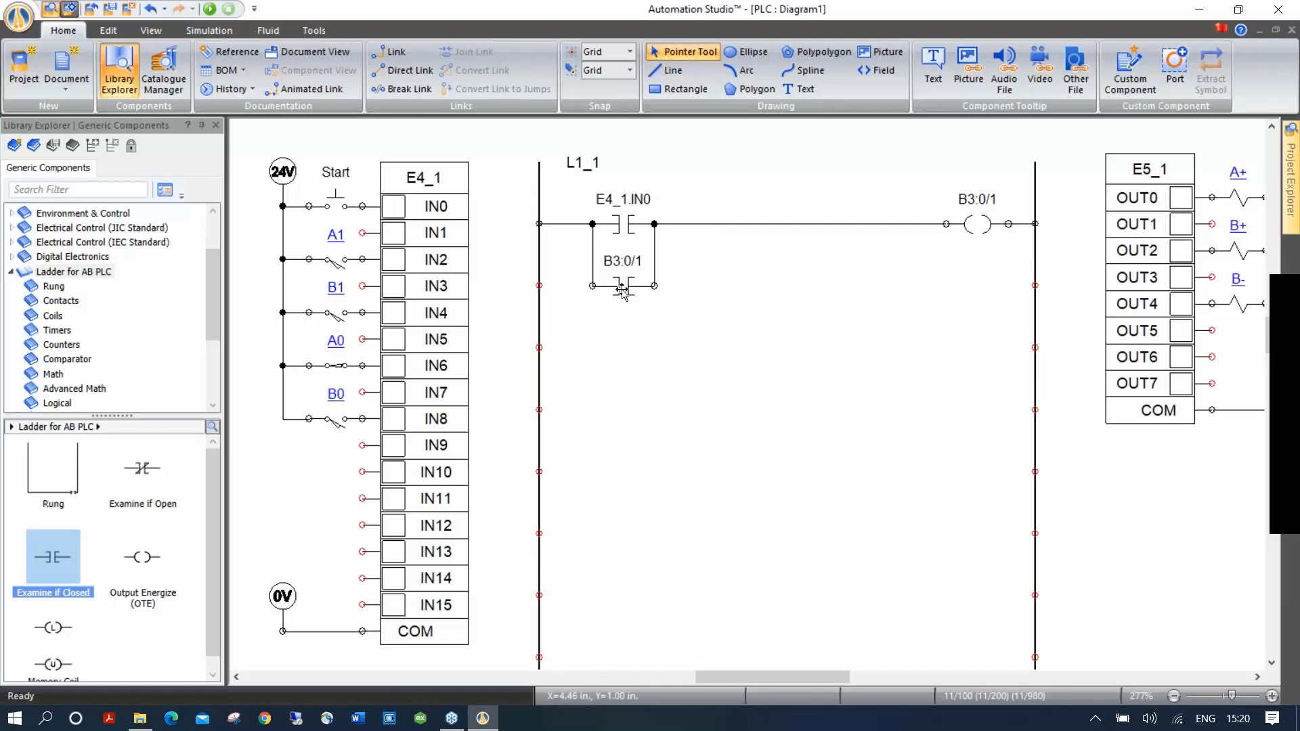
Copy the parallel B3:0/1 contact down to the start of the second rung, connected to the left rail.
scroll(297, 325, "down", 1)
left_click_drag(286, 180, 501, 168)
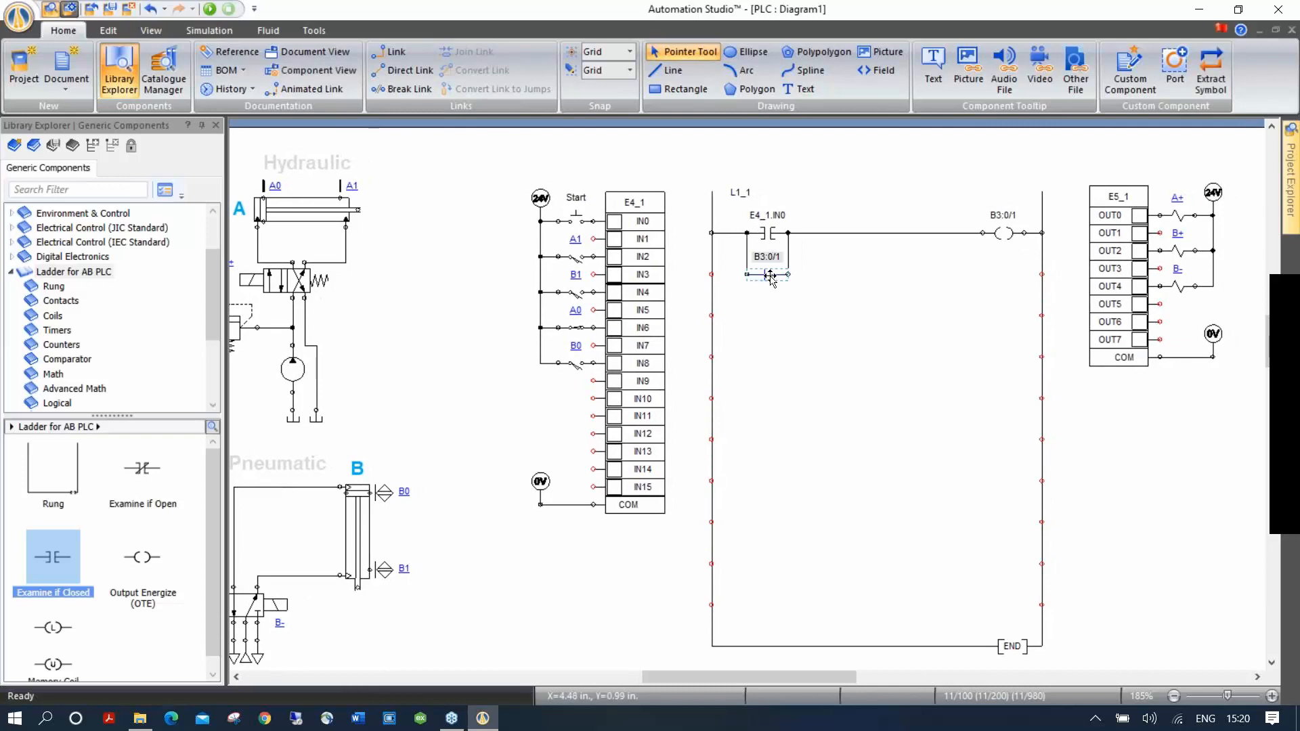
left_click_drag(769, 279, 713, 315)
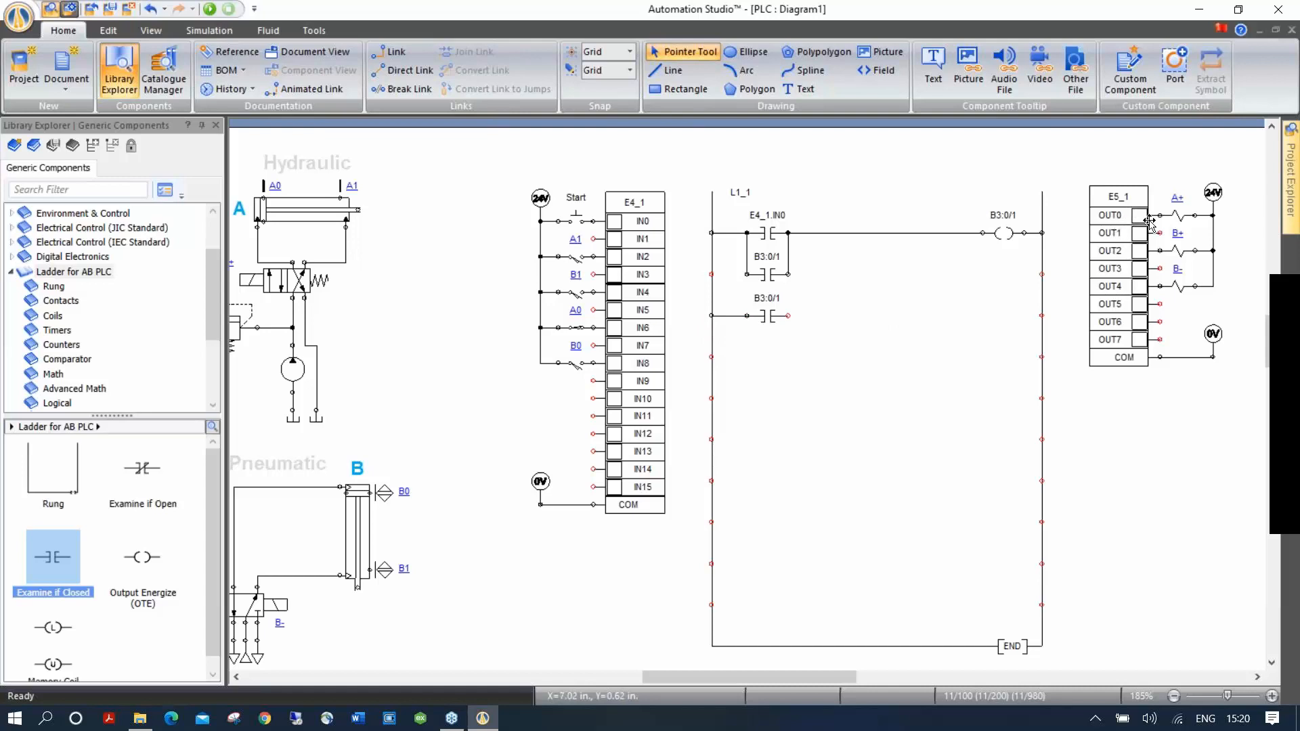
Place an Output Energize (OTE) coil at the right end of the second rung with the alias OUT0.
left_click_drag(150, 563, 1009, 319)
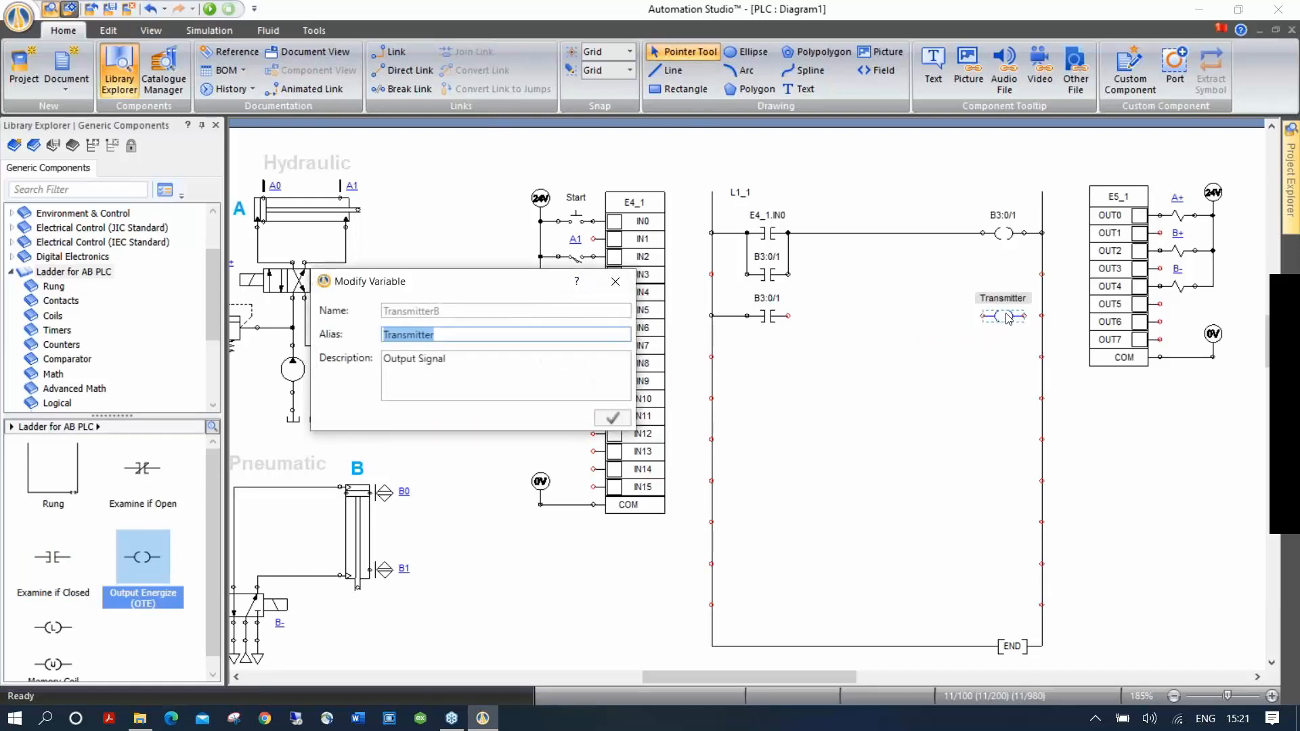
type("OUT0")
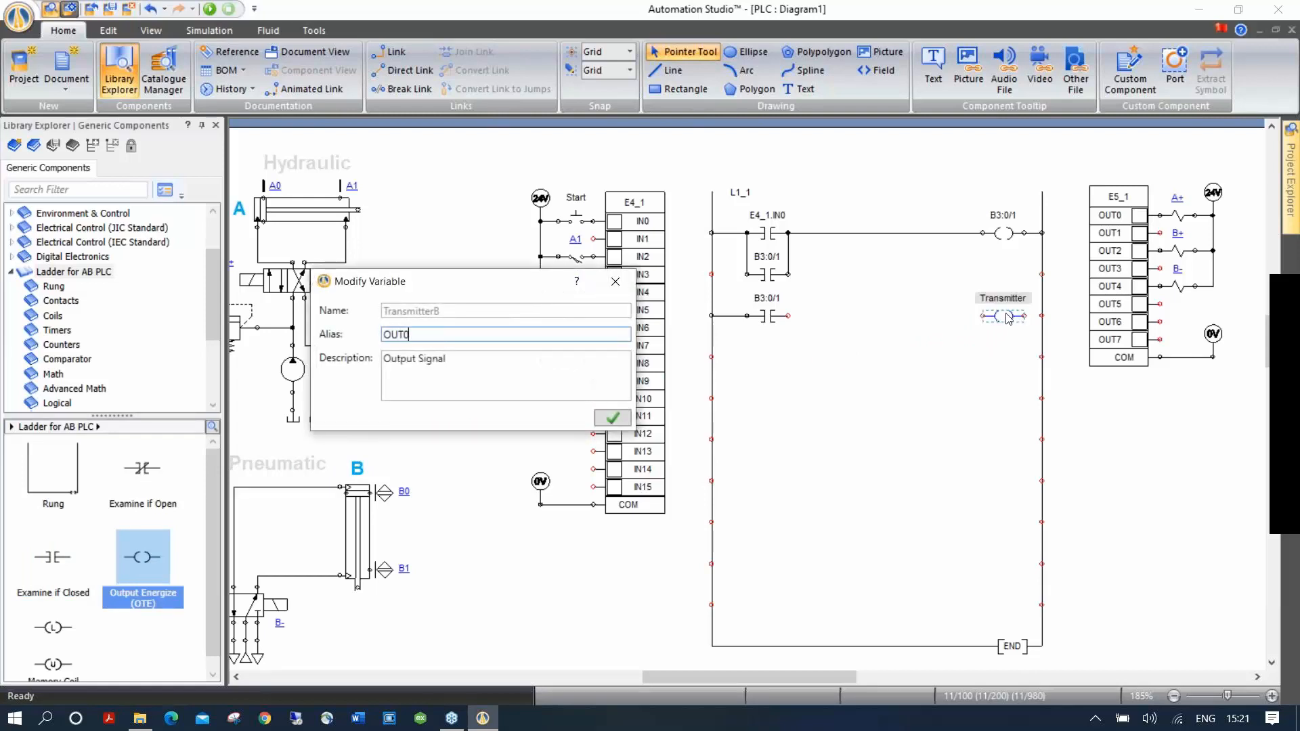
key("Return")
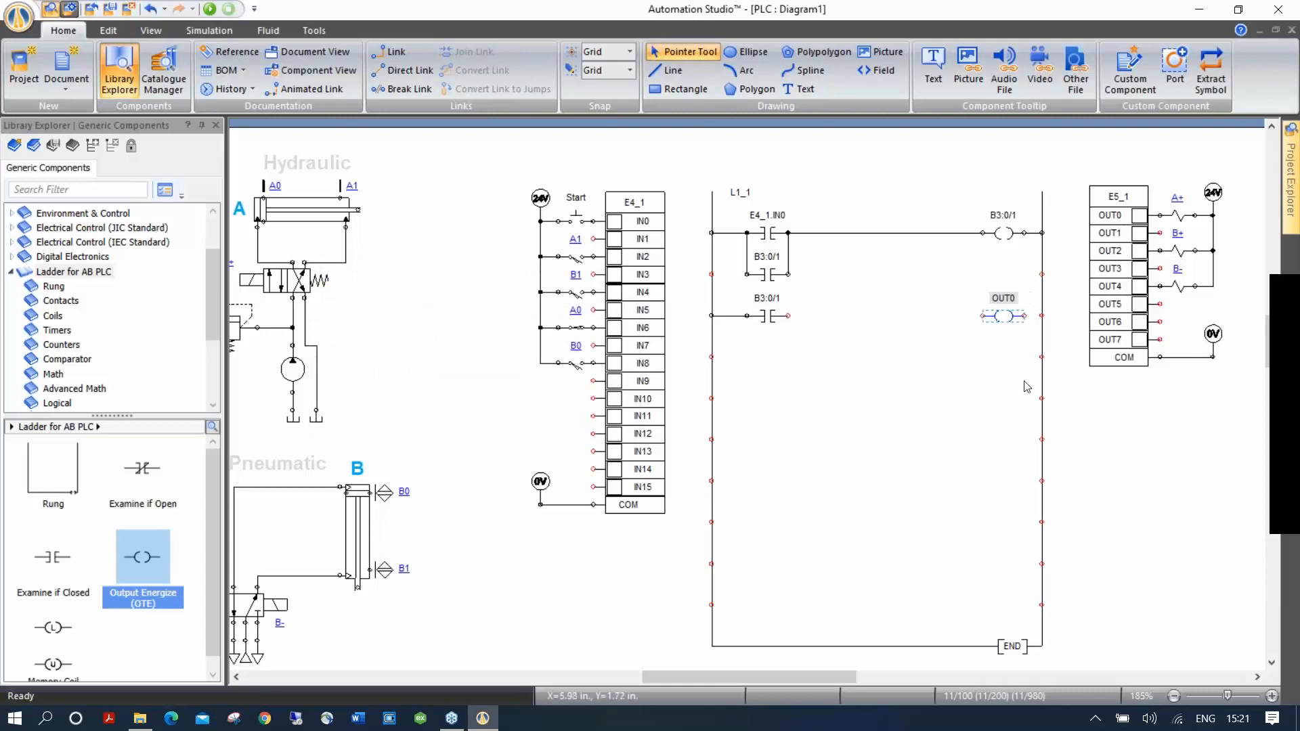
Associate the second rung's coil with the output card variable OUT0, filtering the compatible variables by "o".
double_click(1008, 316)
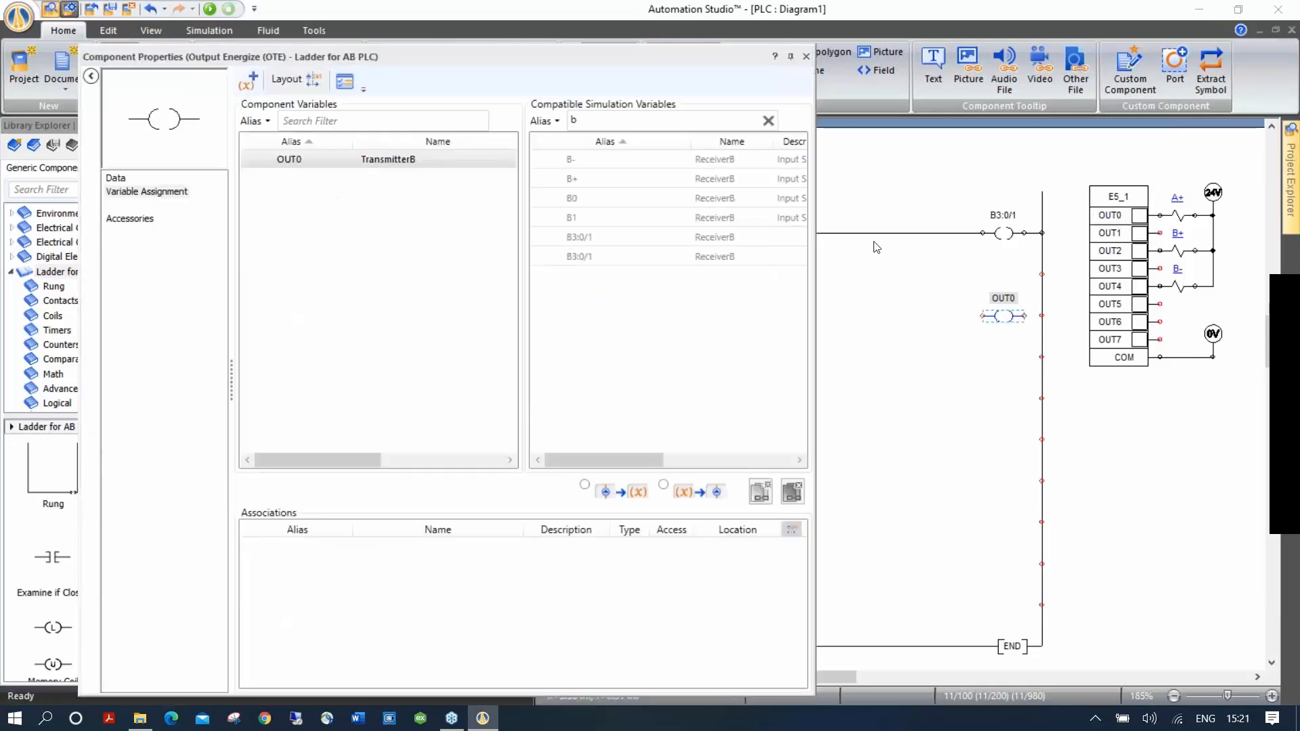
left_click_drag(580, 122, 557, 122)
type("o")
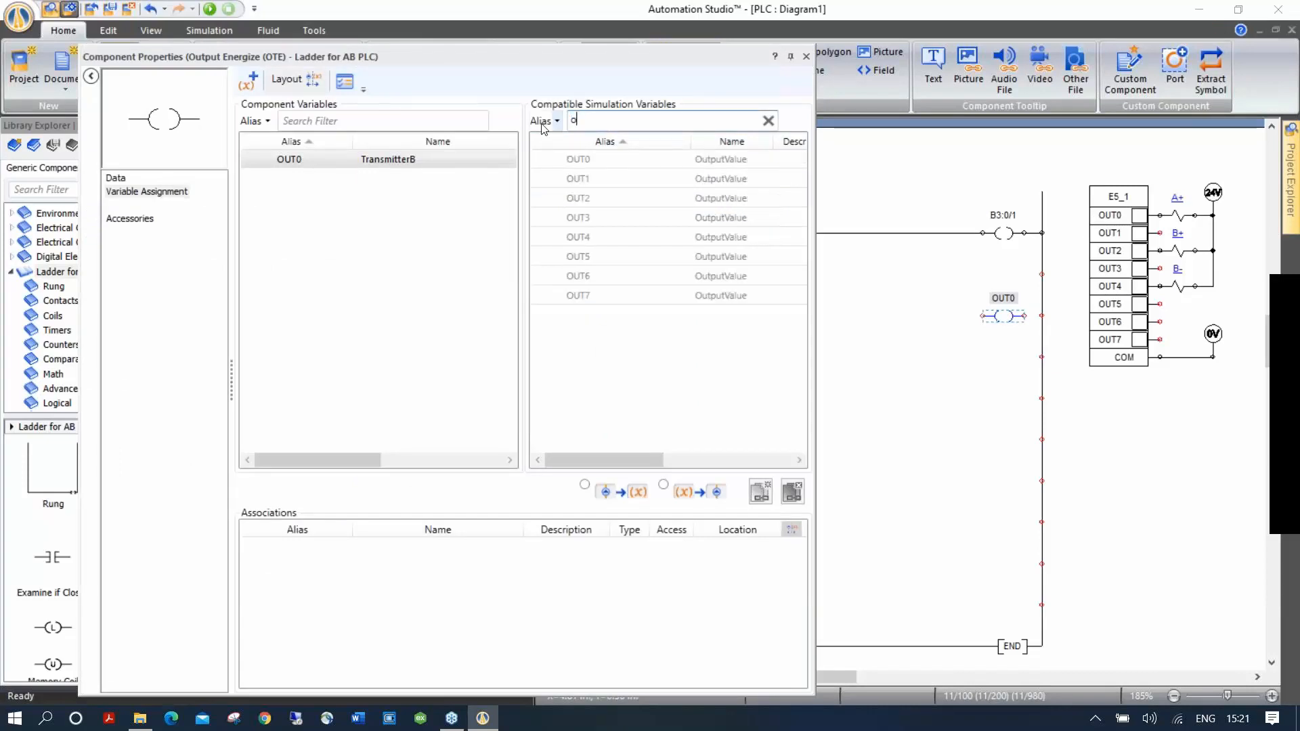
double_click(600, 167)
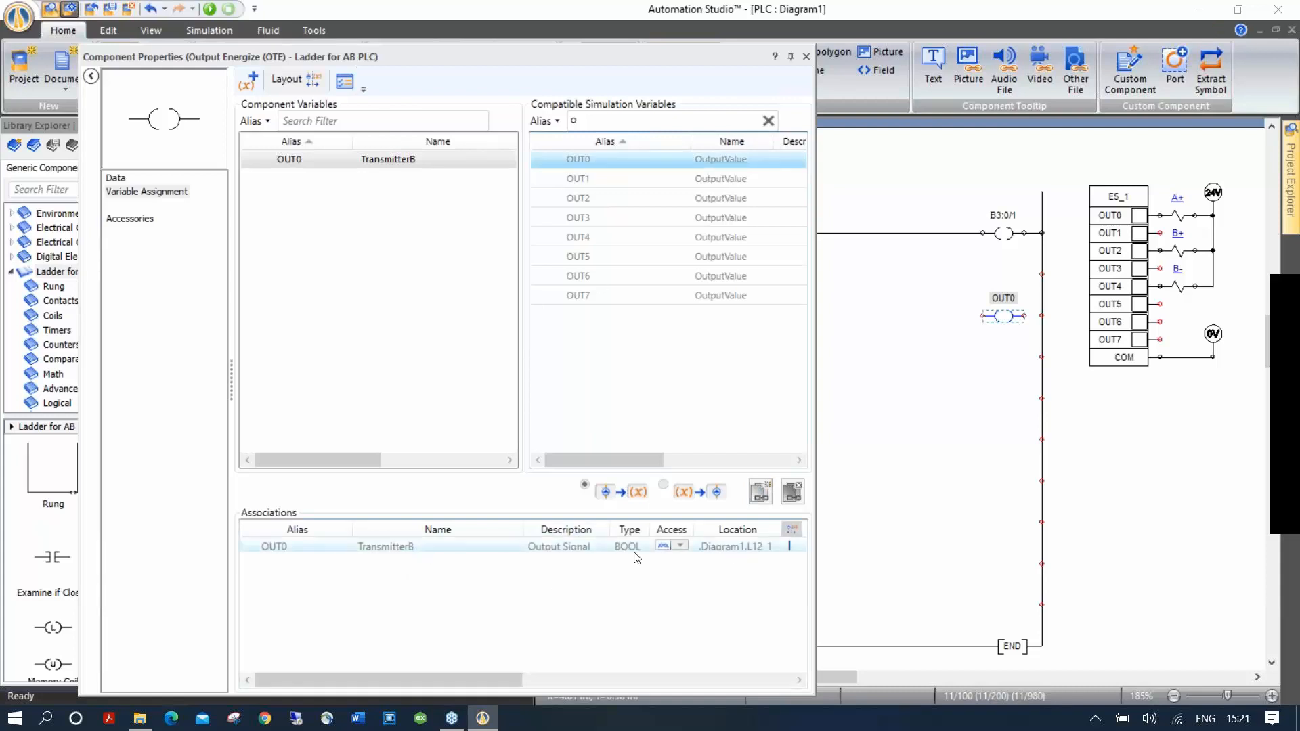
left_click(312, 550)
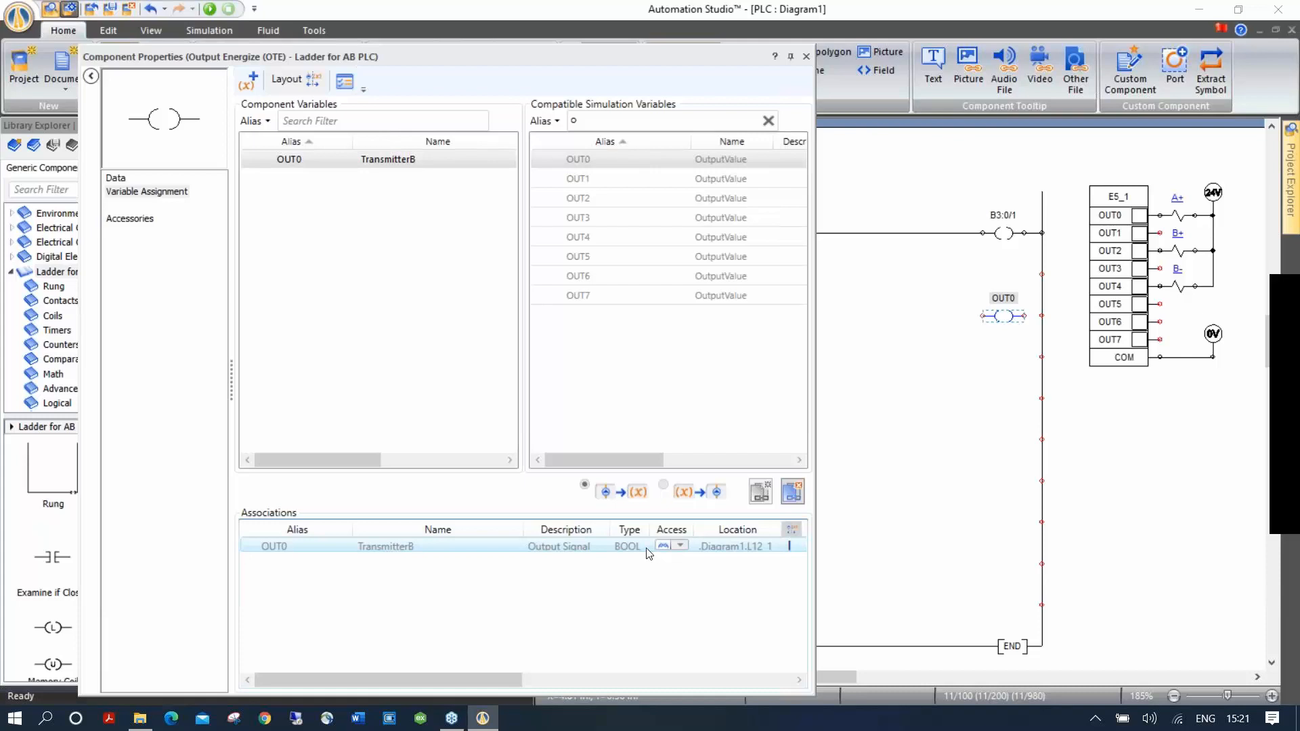
left_click(805, 56)
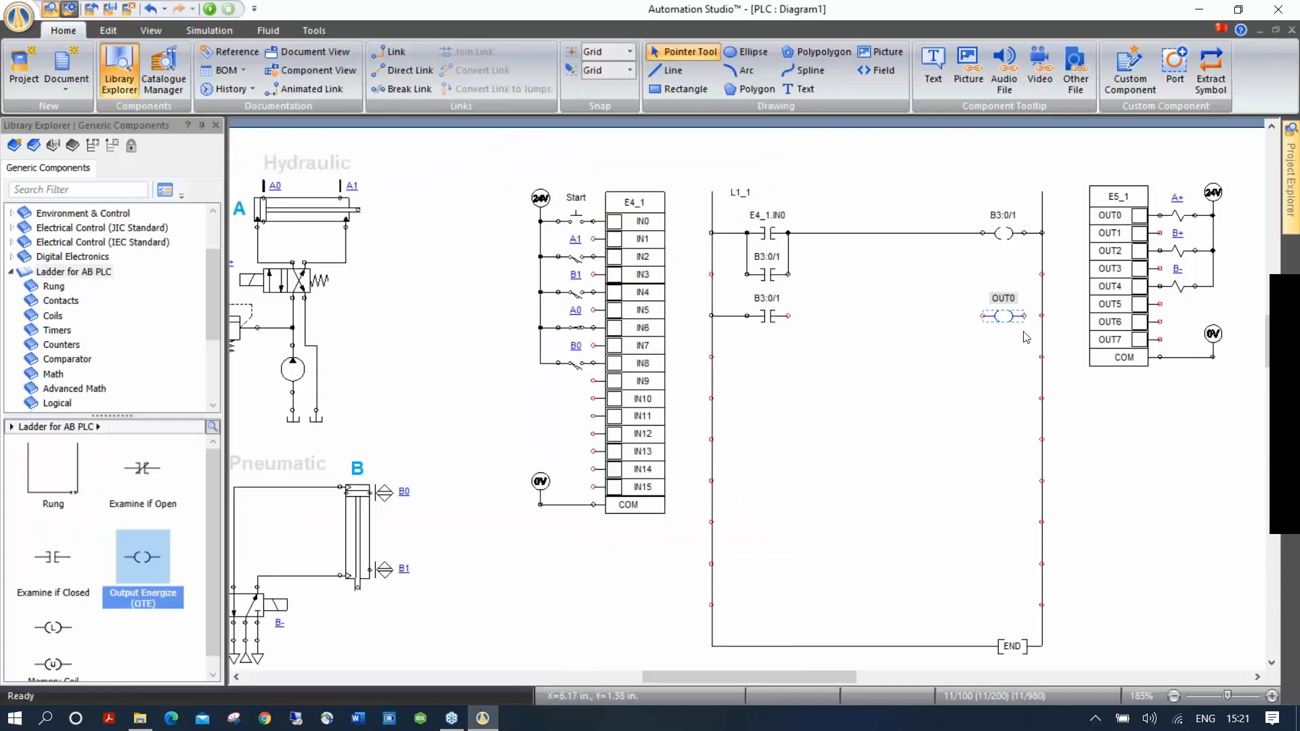
Wire the OUT0 coil to the right rail and to the B3:0/1 contact on the second rung.
left_click(1052, 325)
left_click(1042, 316)
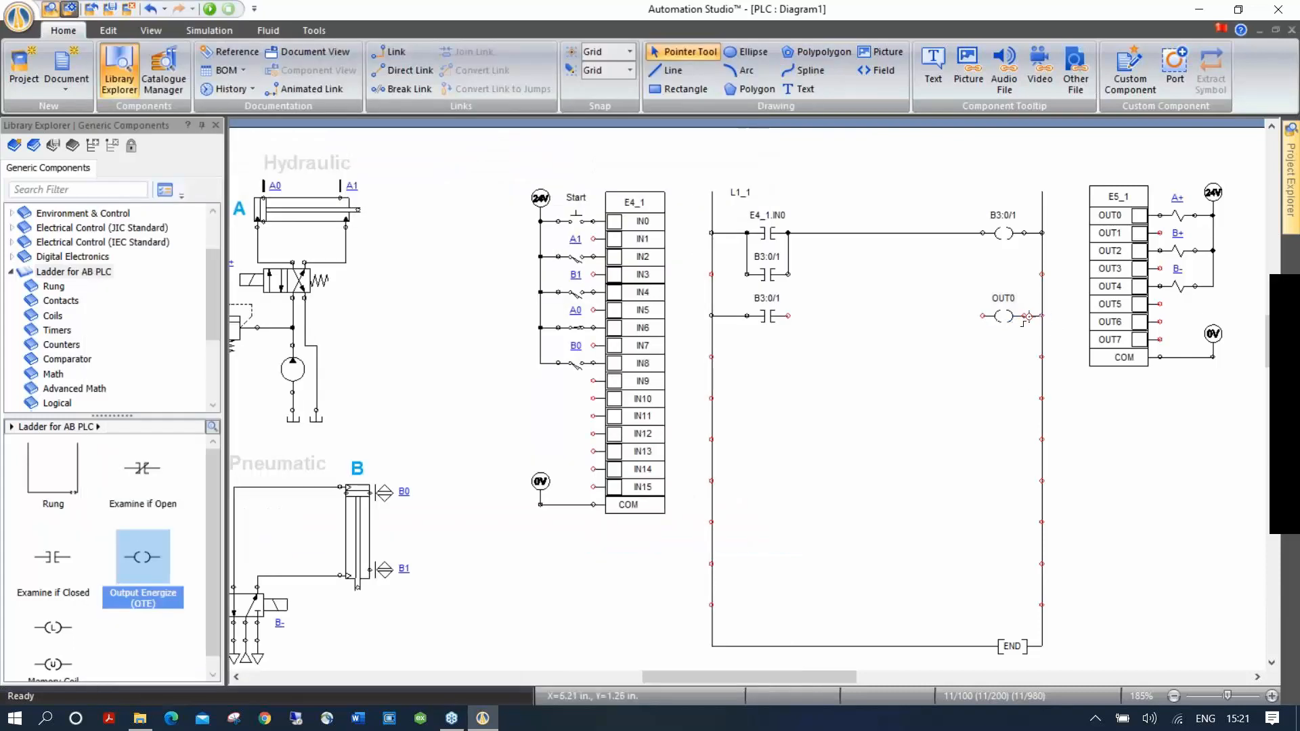
left_click(1025, 316)
left_click(983, 316)
left_click(790, 315)
Simulate the circuit, actuate Start to check that OUT0 extends hydraulic cylinder A, and stop the simulation.
left_click(209, 9)
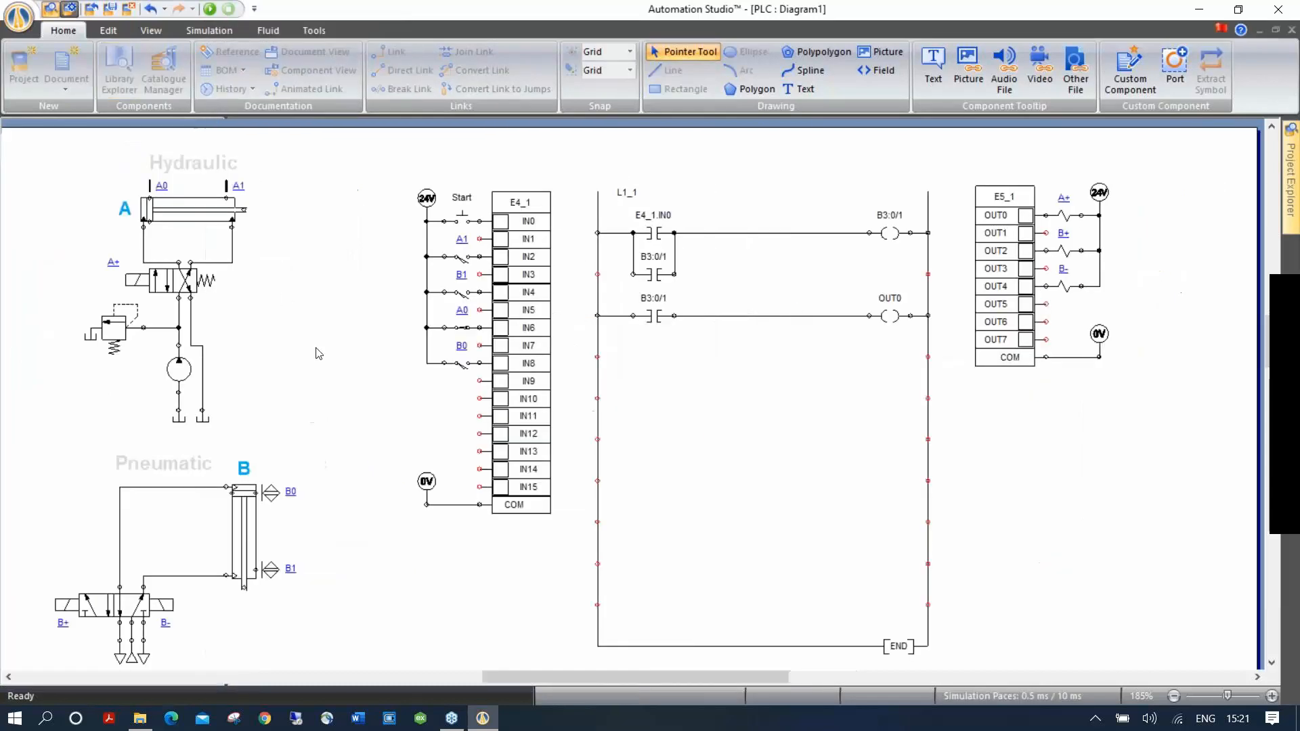
left_click(463, 220)
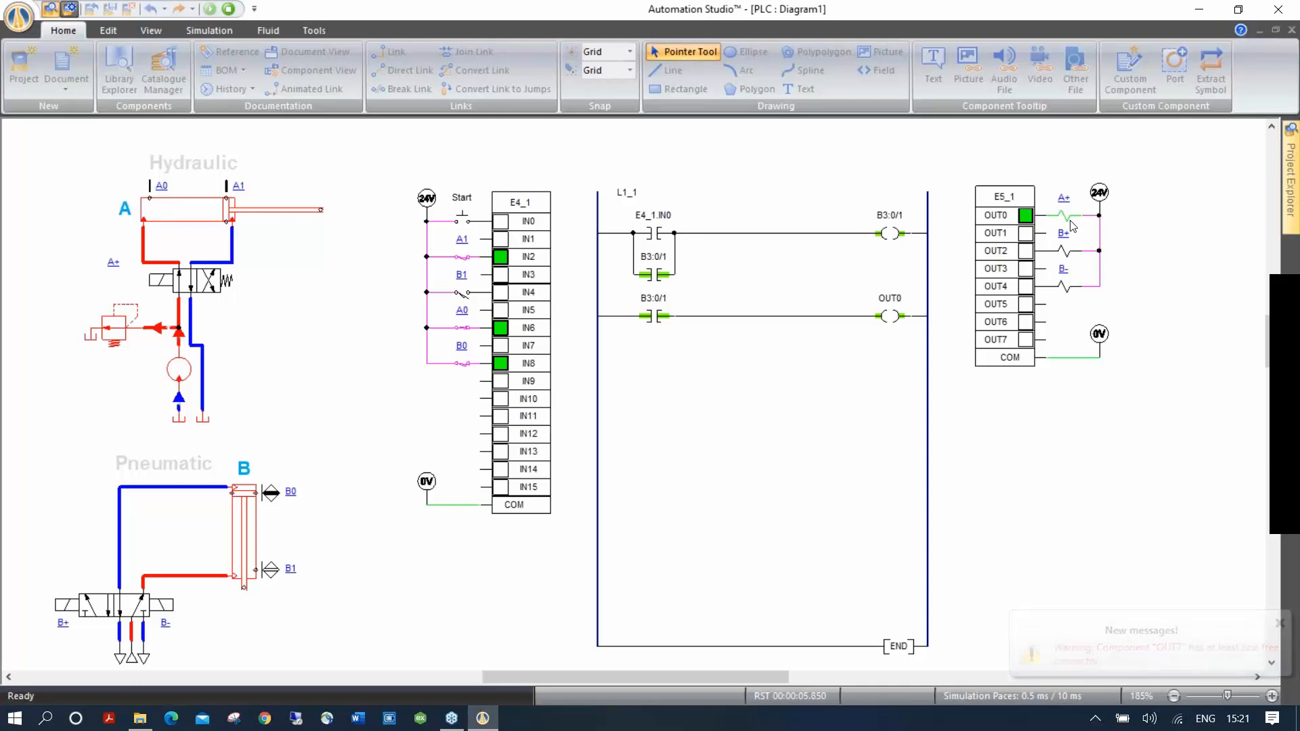
left_click(229, 9)
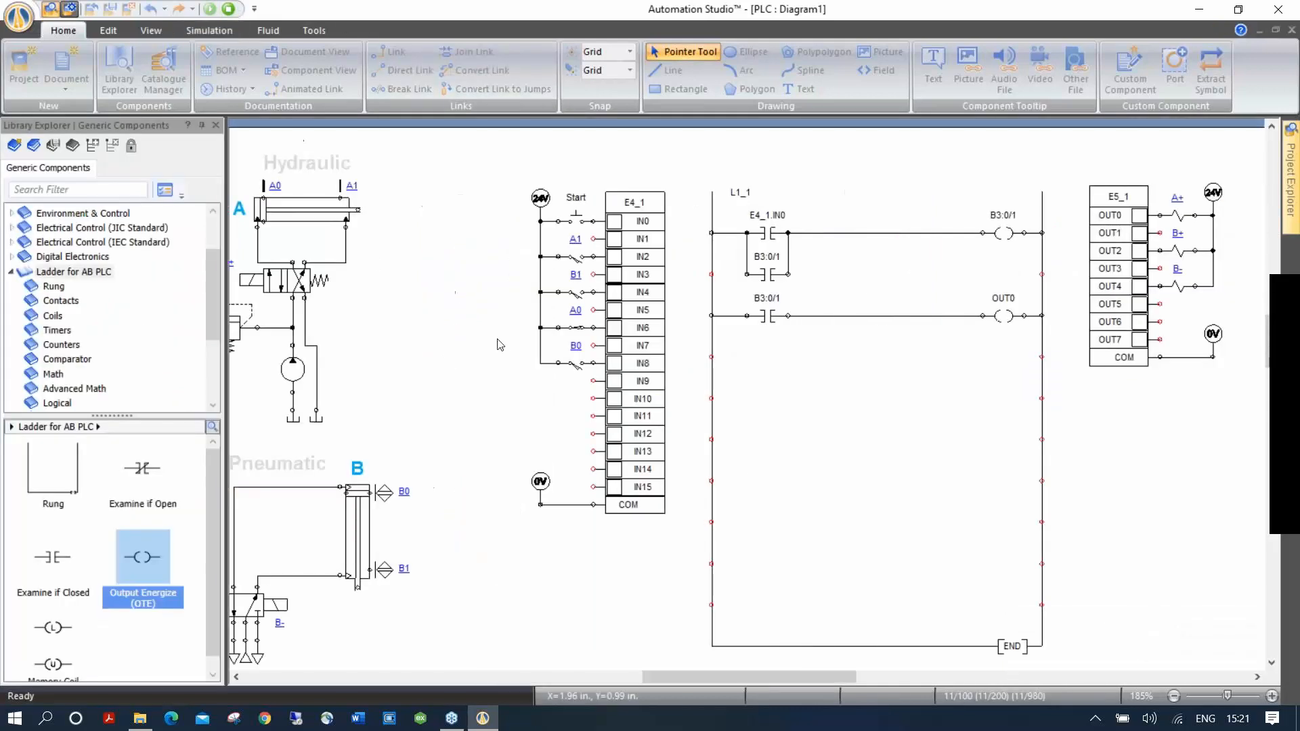
Place an Examine if Closed contact on the third rung, assign it the input variable IN2, and wire it to the left rail.
left_click_drag(453, 321, 486, 297)
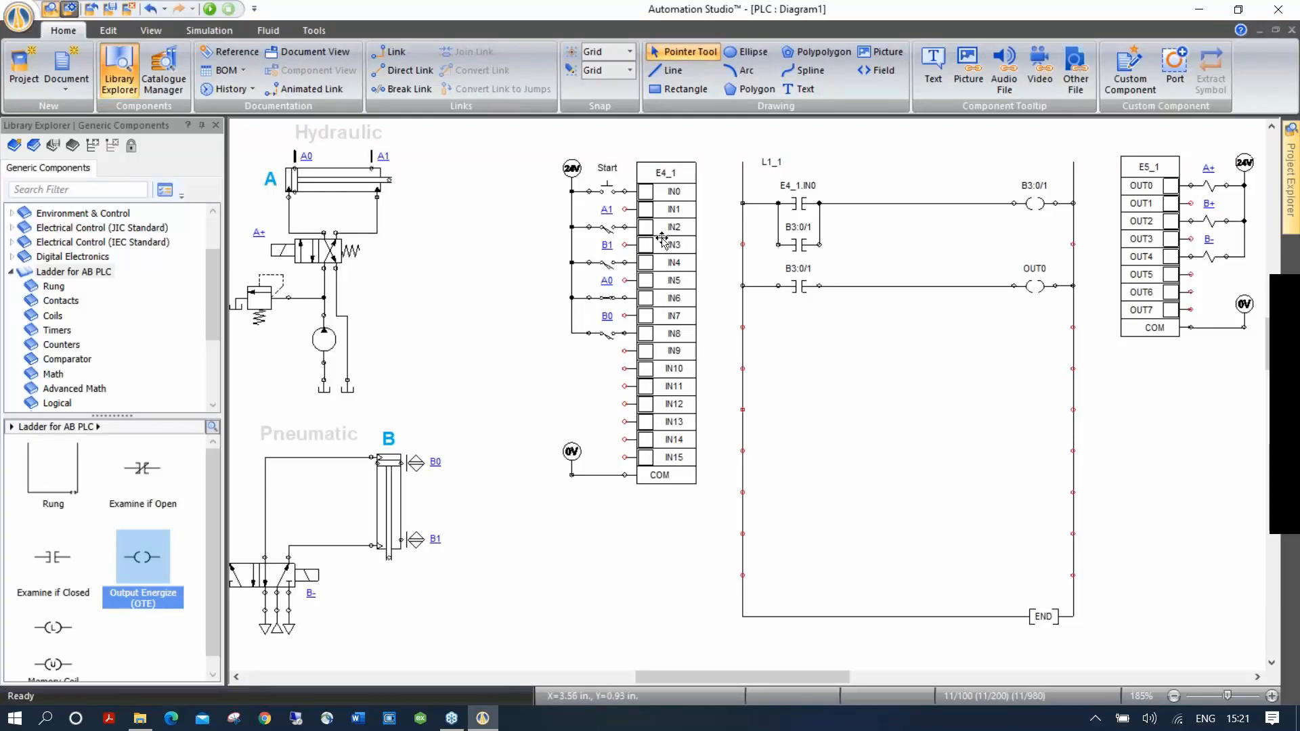
left_click_drag(56, 557, 799, 329)
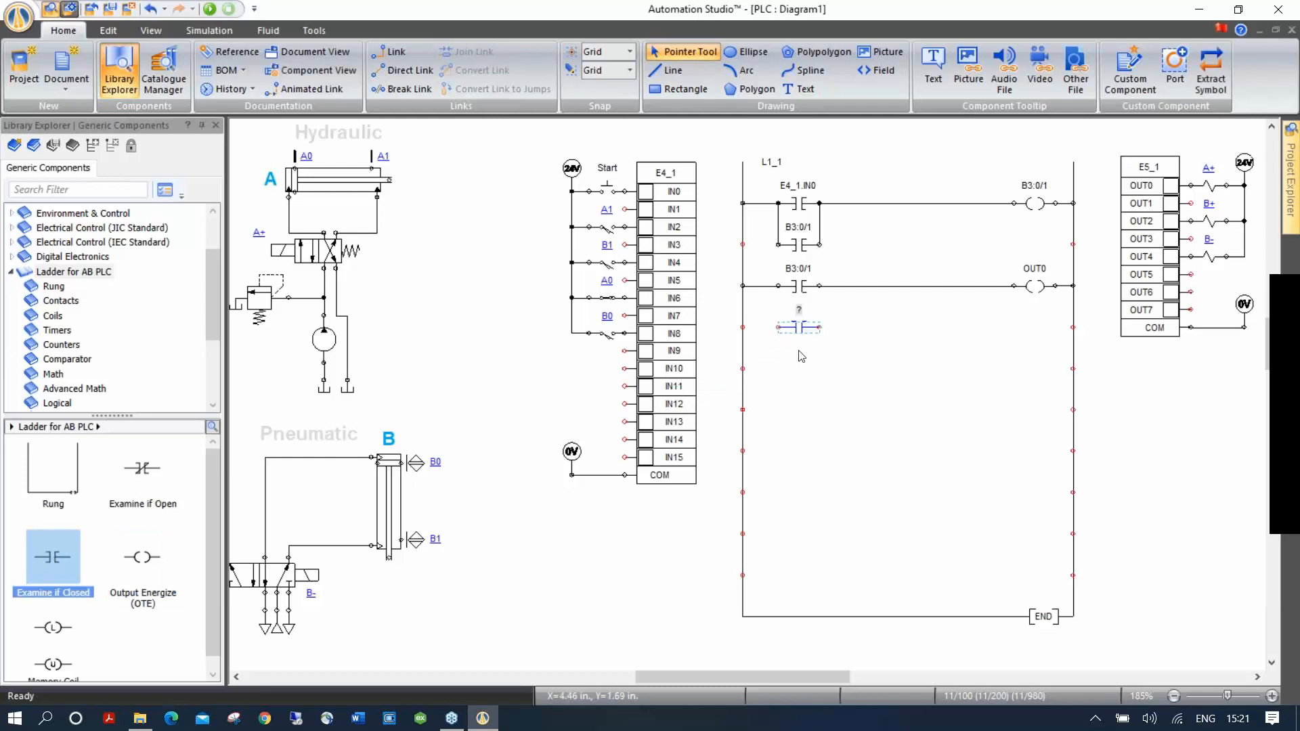
double_click(799, 329)
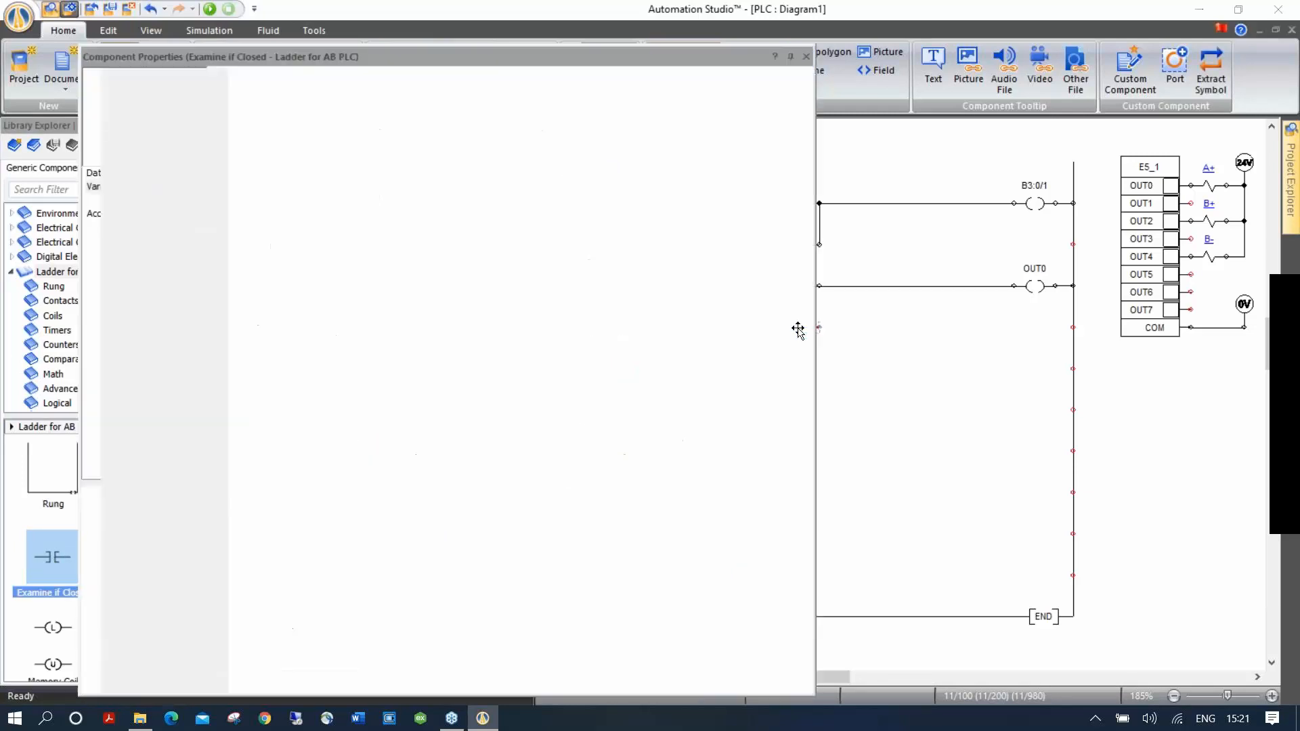
type("o")
key("BackSpace")
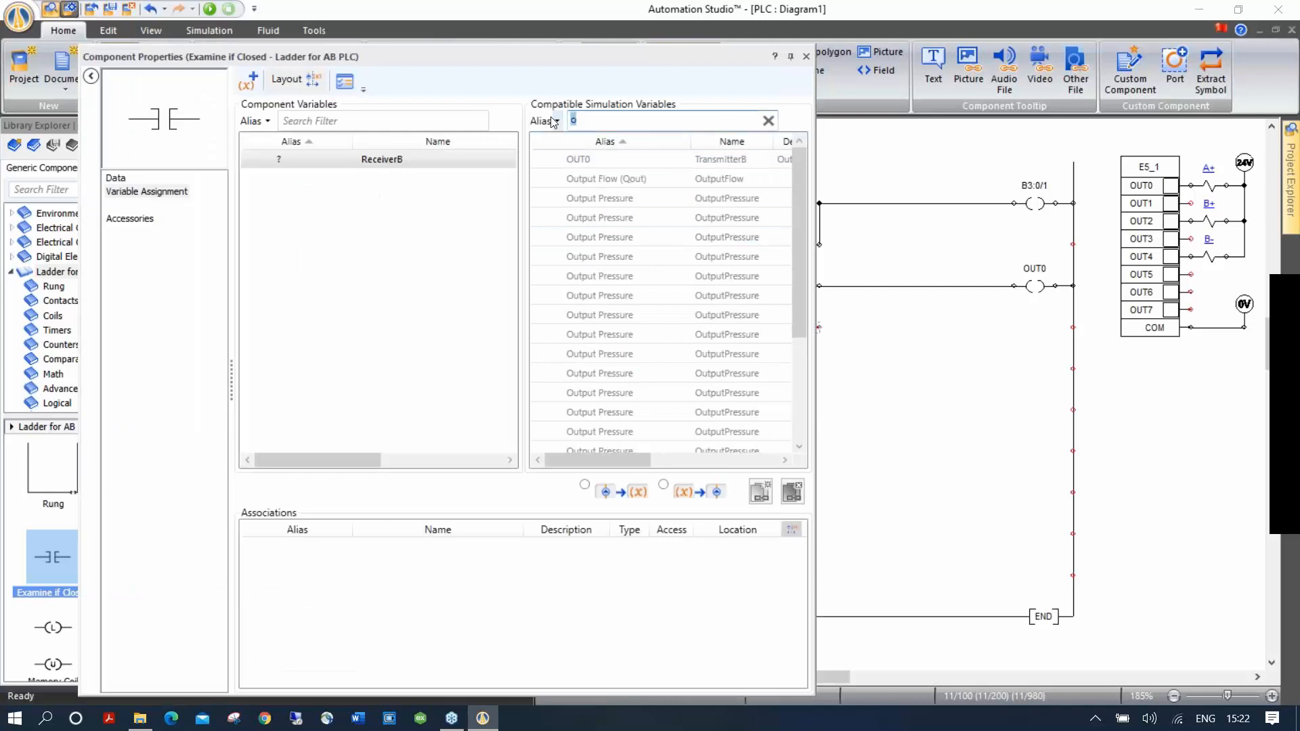
type("i")
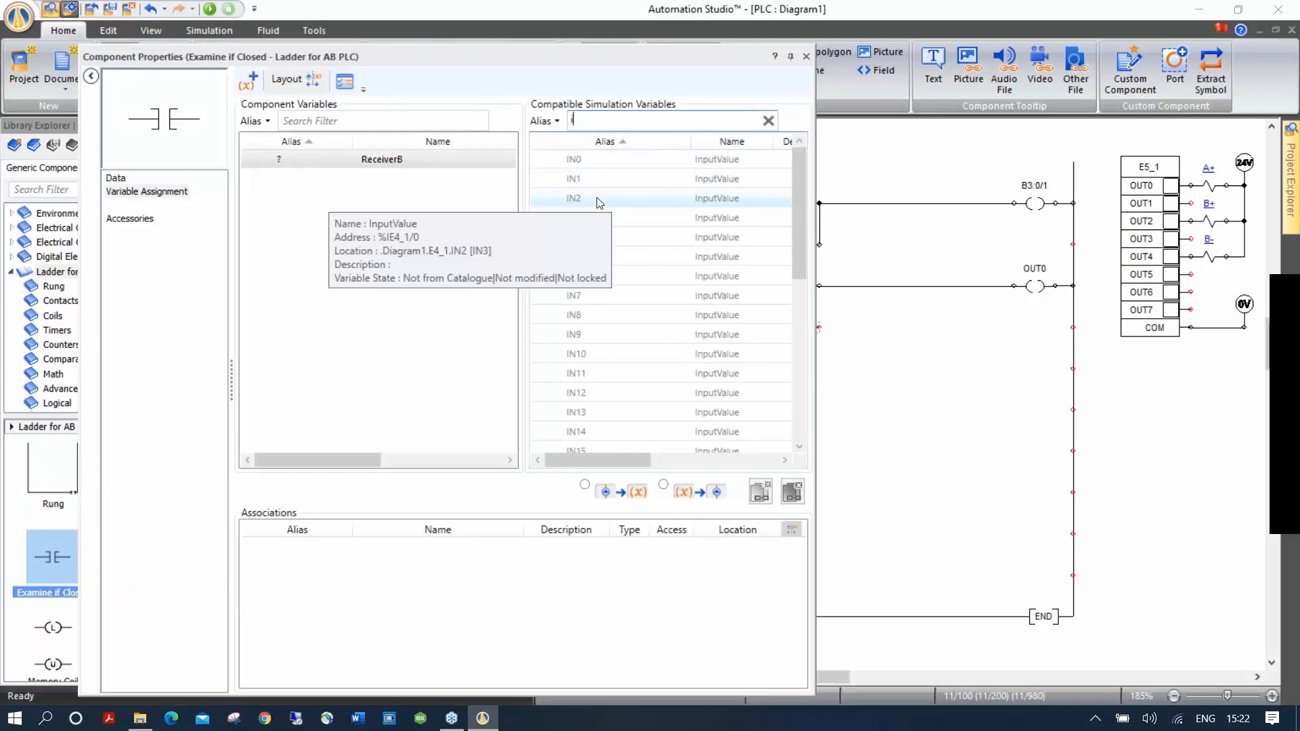
double_click(603, 203)
left_click(806, 57)
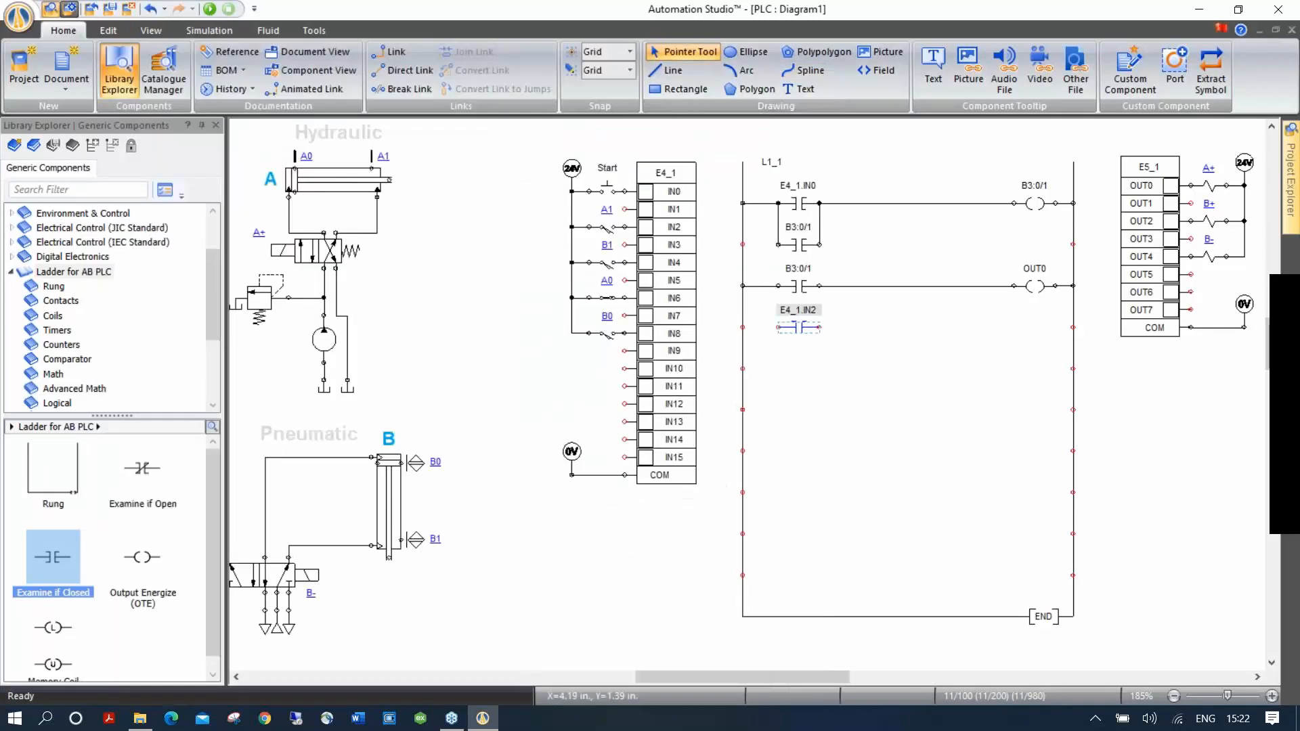
left_click(733, 339)
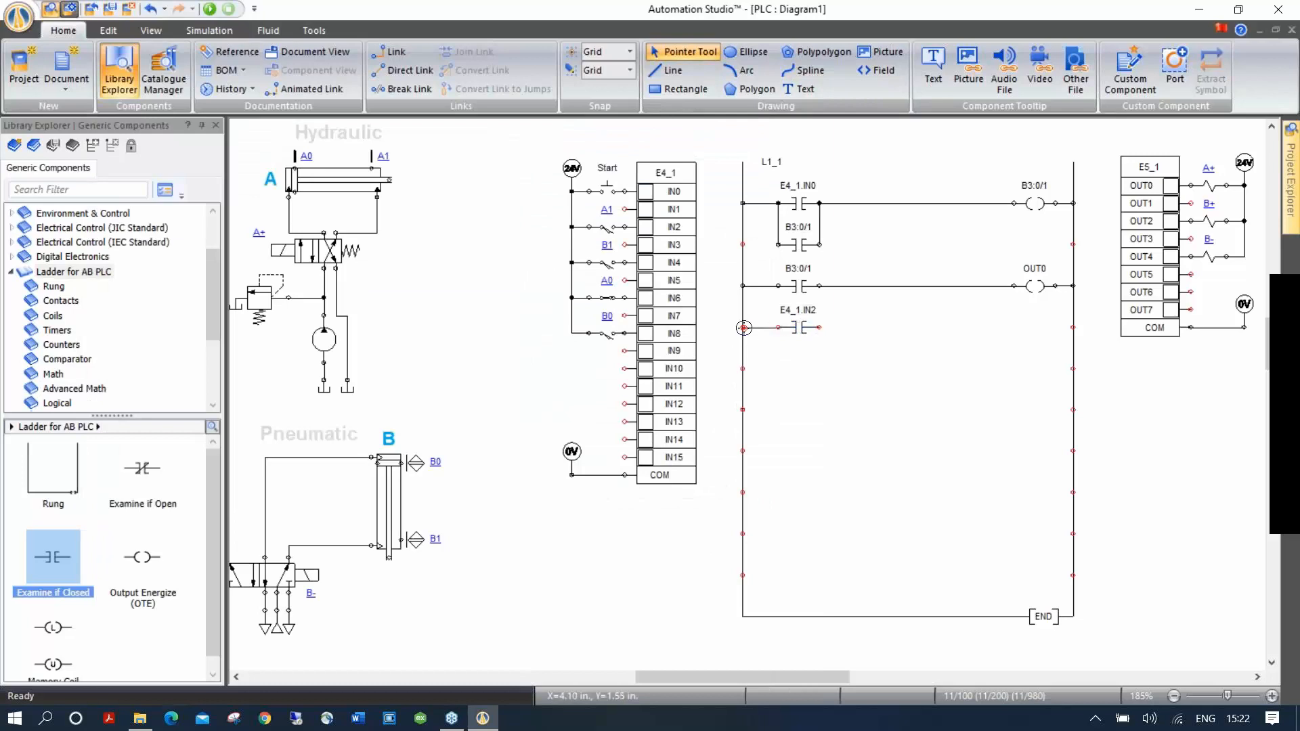
left_click_drag(743, 327, 778, 327)
Place an OTE coil with the alias OUT2 on the third rung and wire it between the E4_1.IN2 contact and the right rail.
left_click_drag(143, 556, 1041, 327)
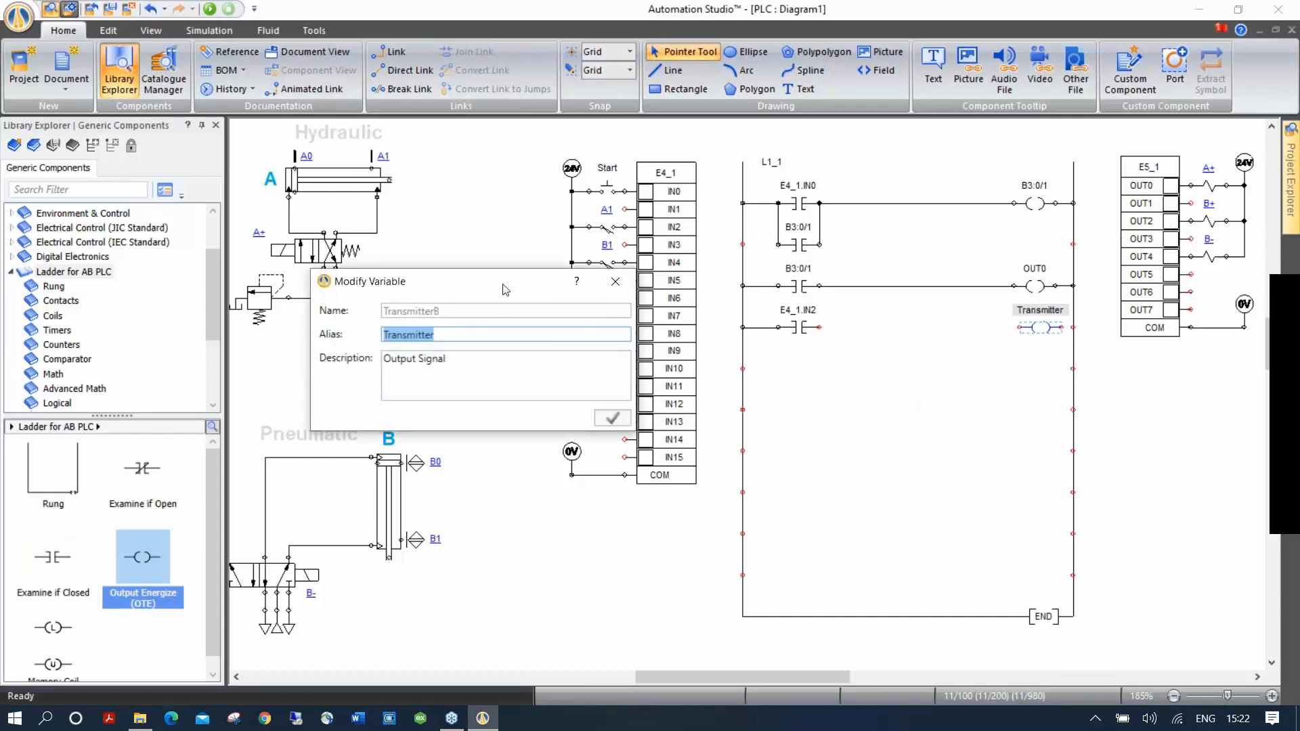
type("OUT2")
key("Return")
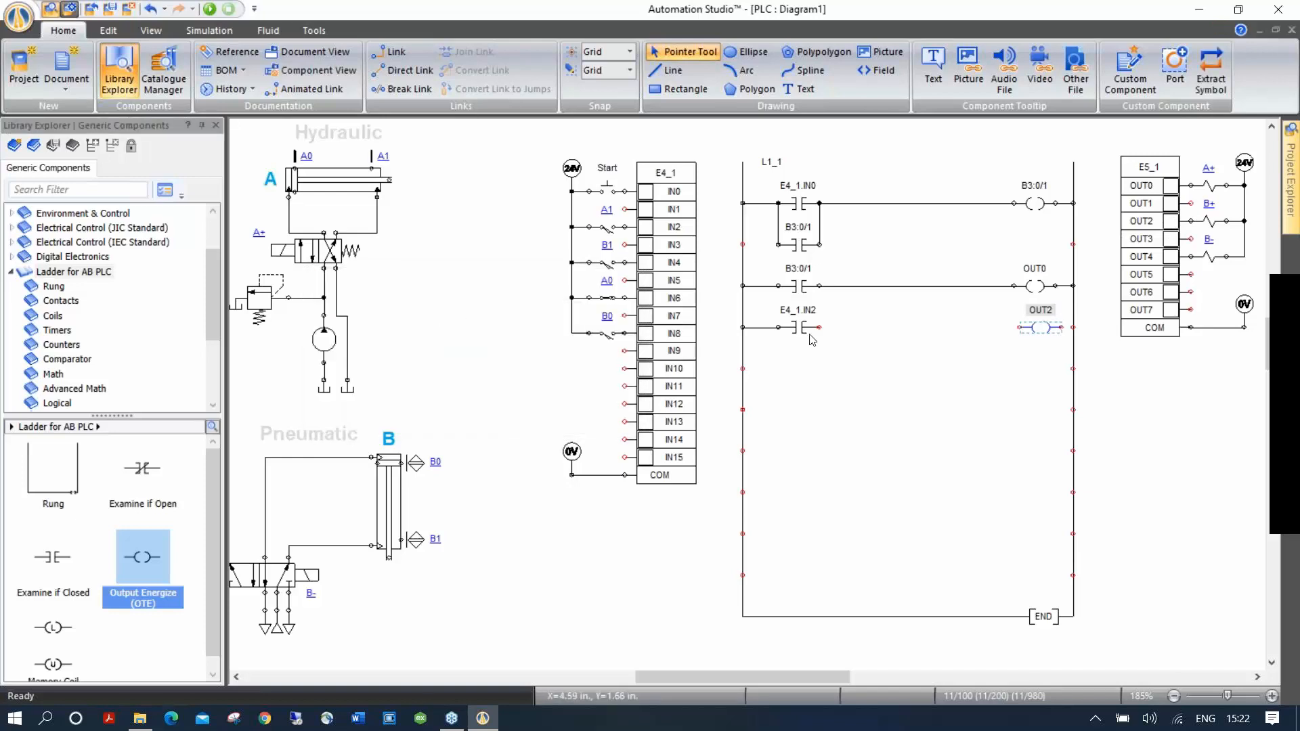
left_click_drag(819, 327, 1020, 328)
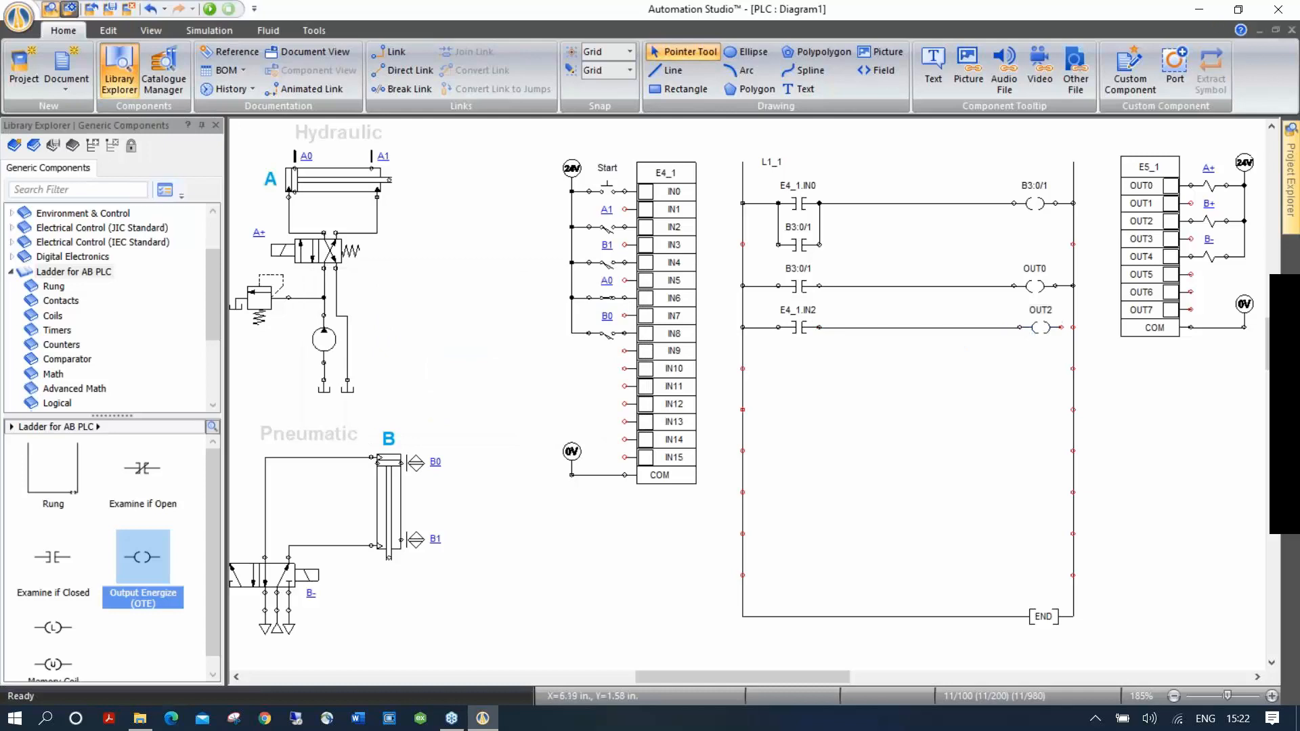
left_click(1034, 330)
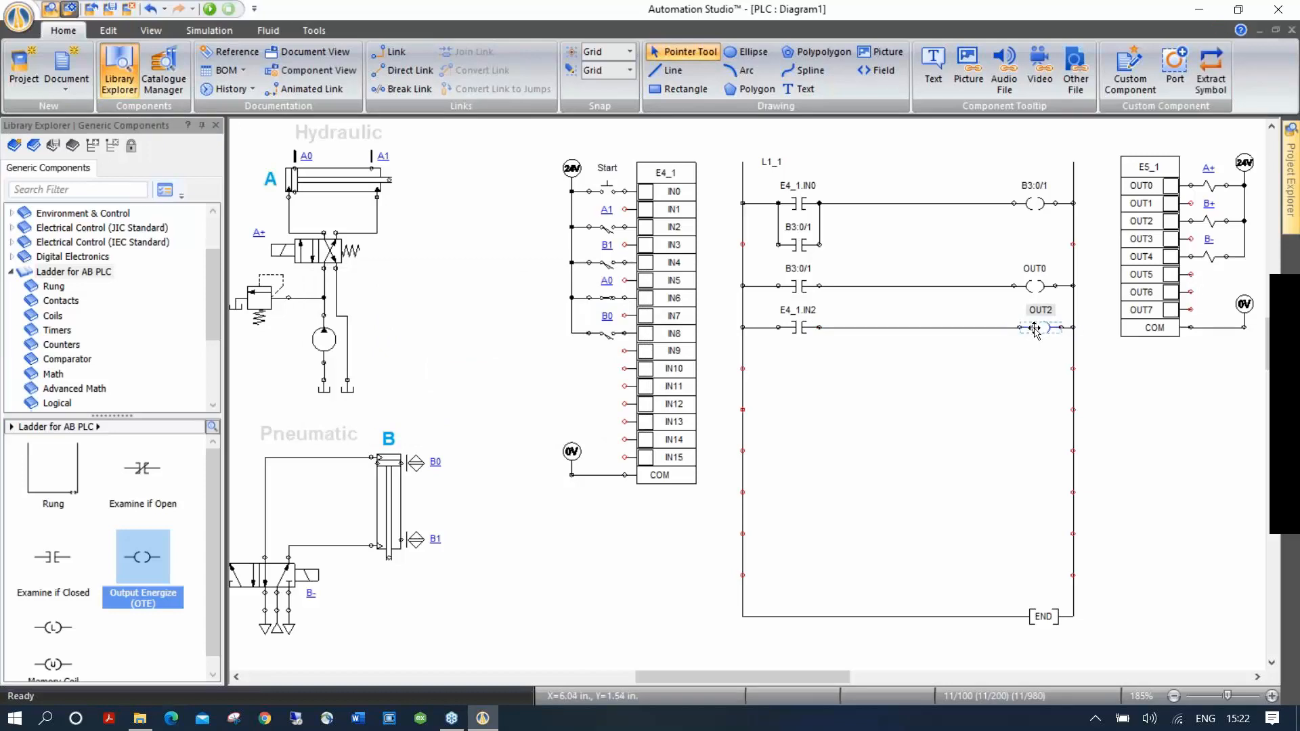
Associate the third rung's coil with the output card variable OUT2, filtering the compatible variables by "o".
double_click(1035, 328)
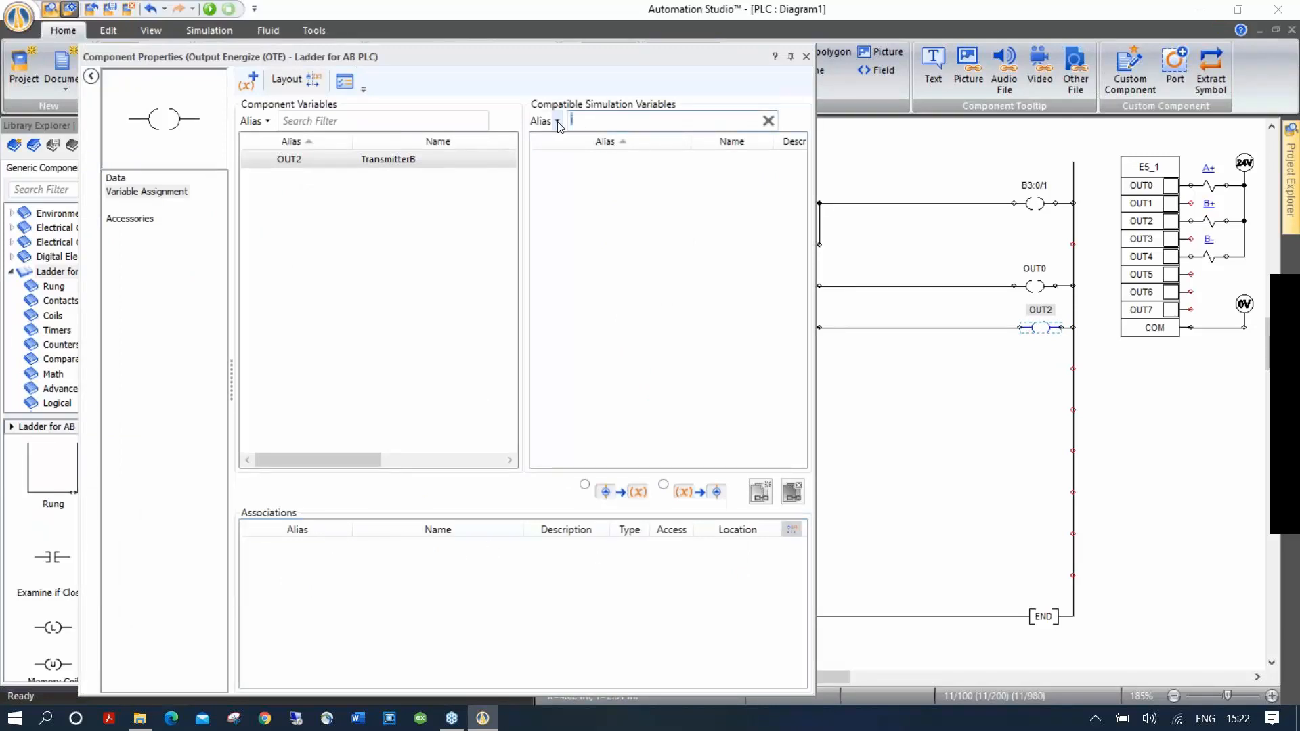
type("o")
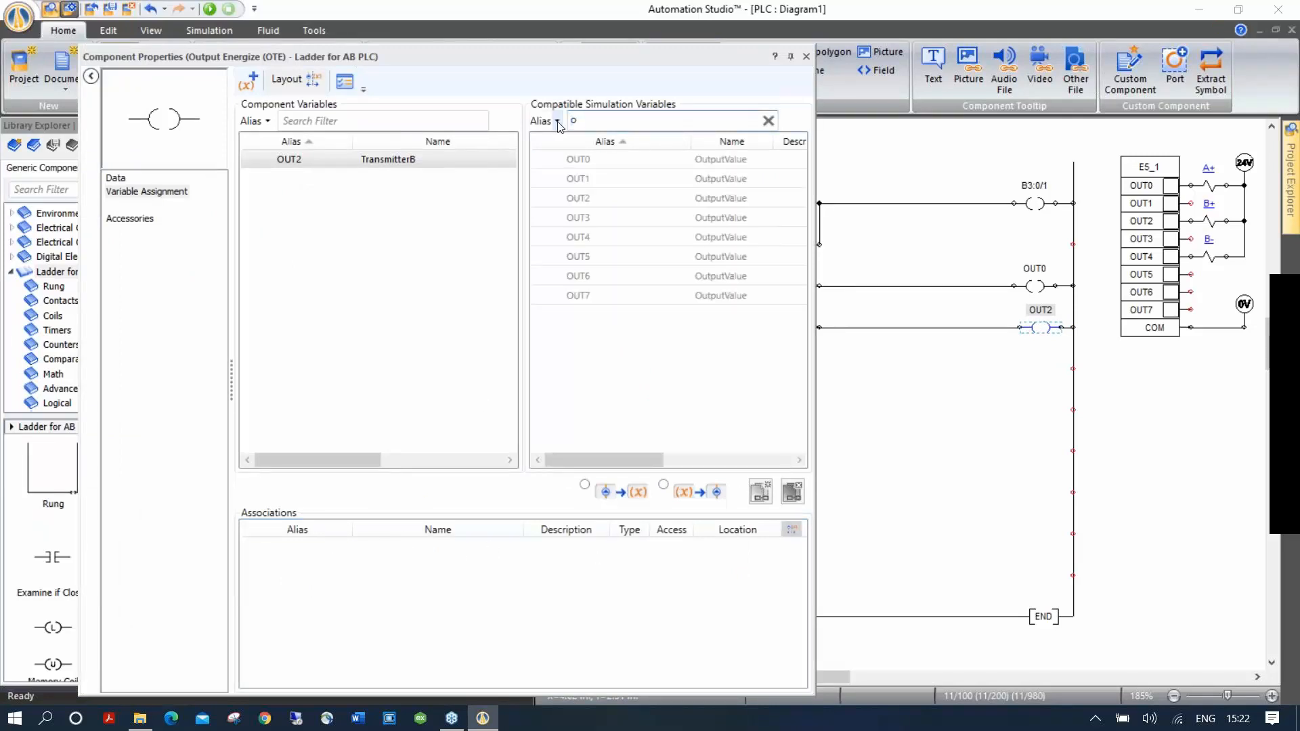
double_click(586, 196)
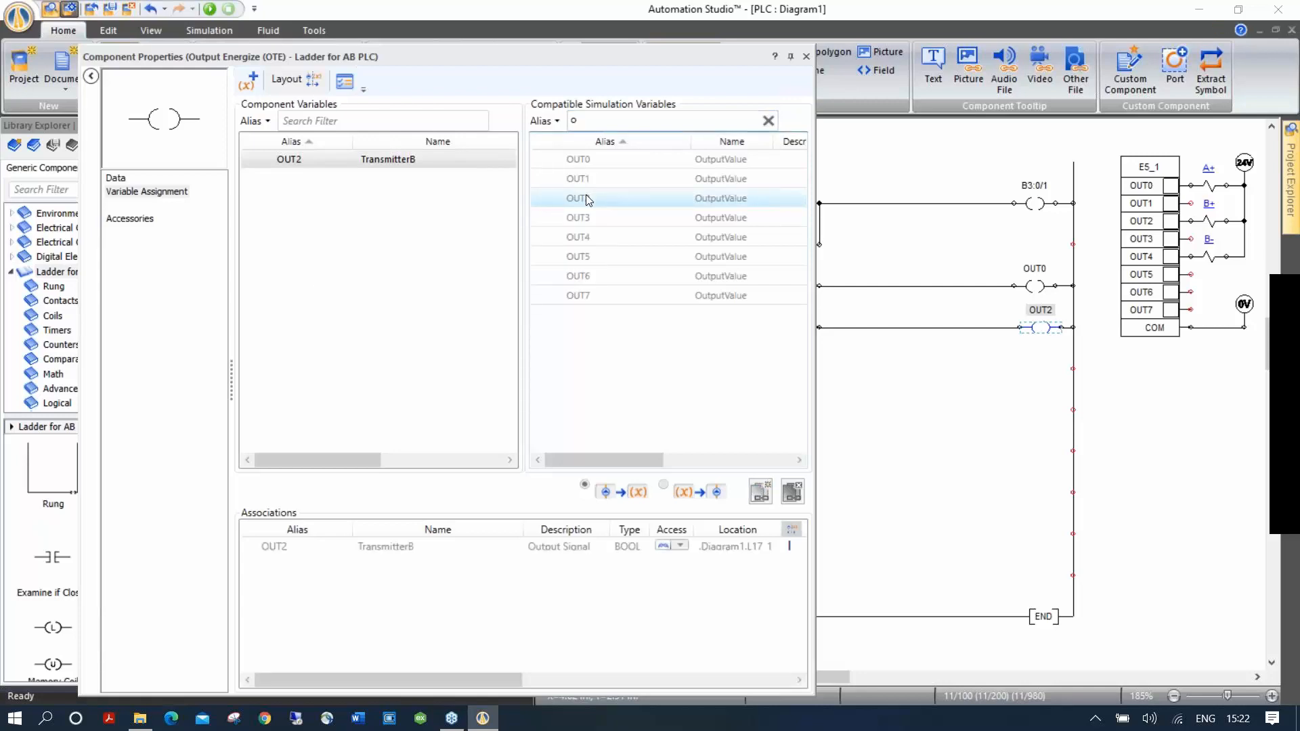
left_click(806, 56)
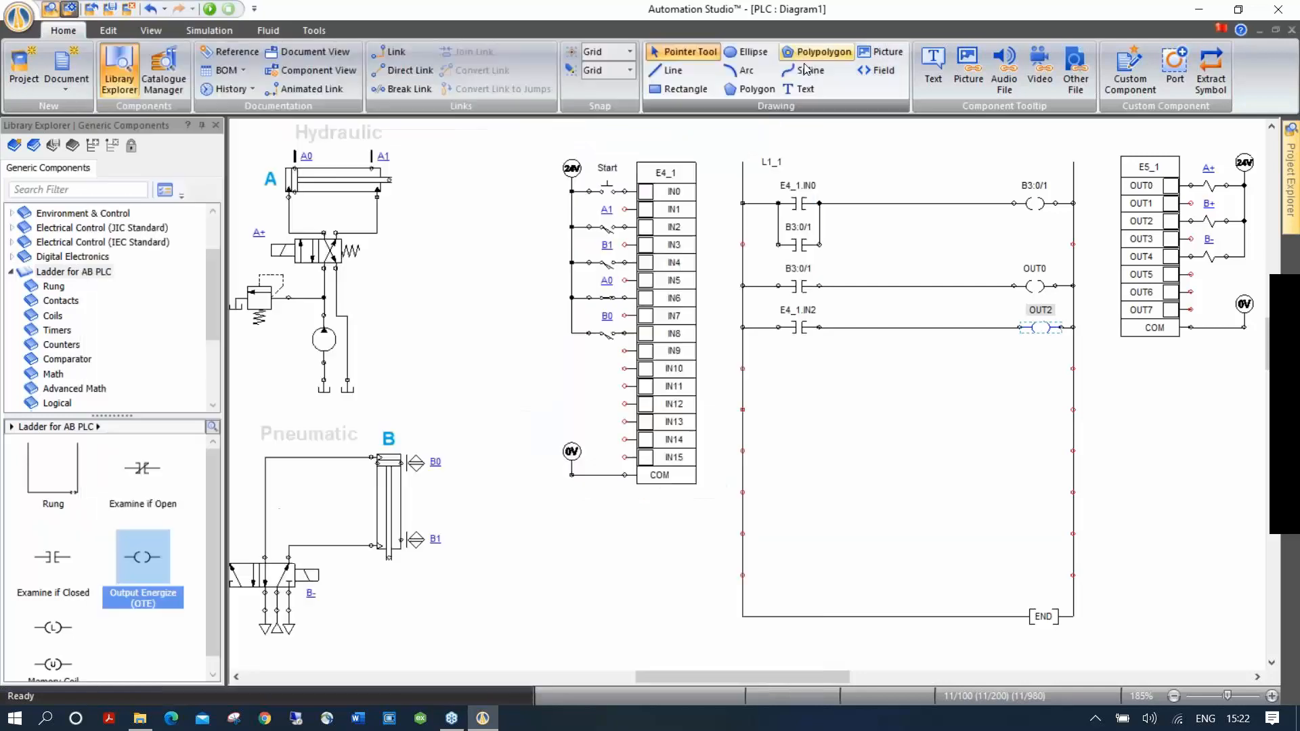
Shift the OUT2 coil slightly so that it lines up under the OUT0 coil.
left_click(1145, 461)
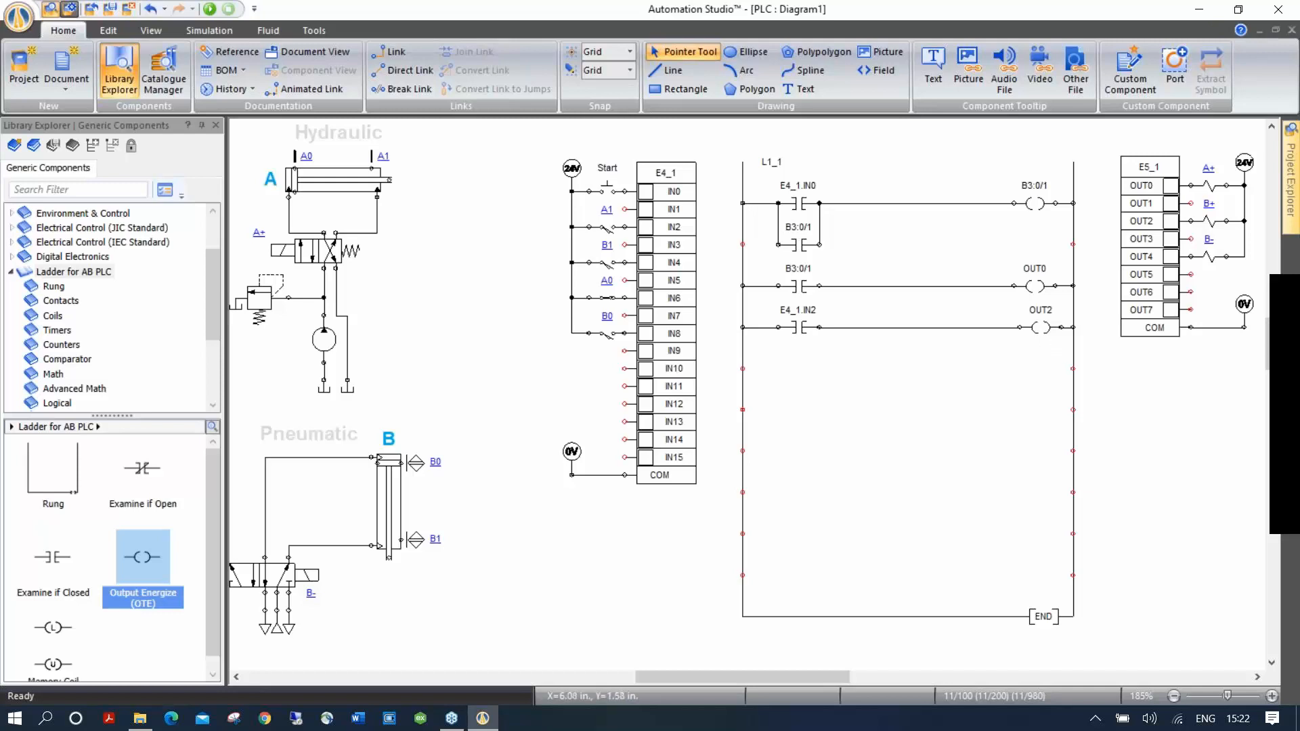
left_click(1041, 328)
left_click(1179, 452)
Place an Examine if Closed contact on the fourth rung and assign it the input variable IN4, filtering the compatible variables by "i".
left_click_drag(38, 561, 801, 367)
left_click_drag(801, 371, 800, 370)
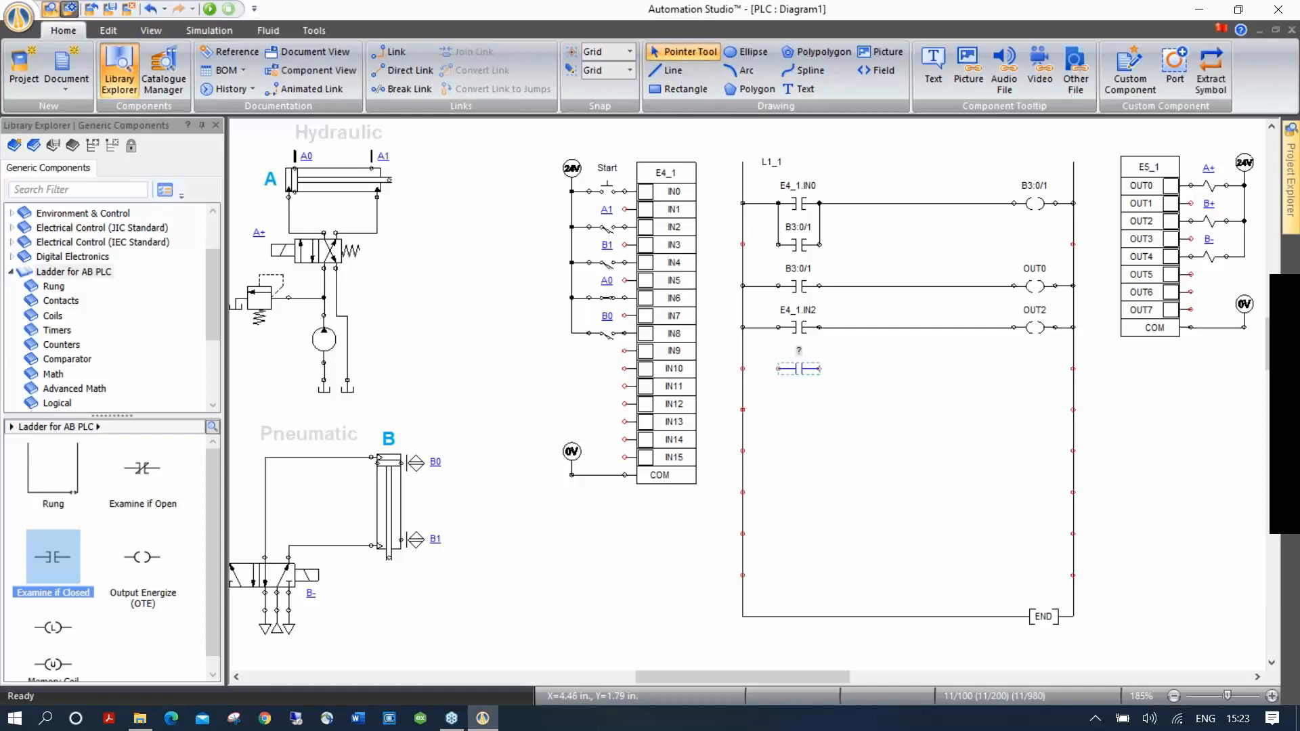
double_click(796, 367)
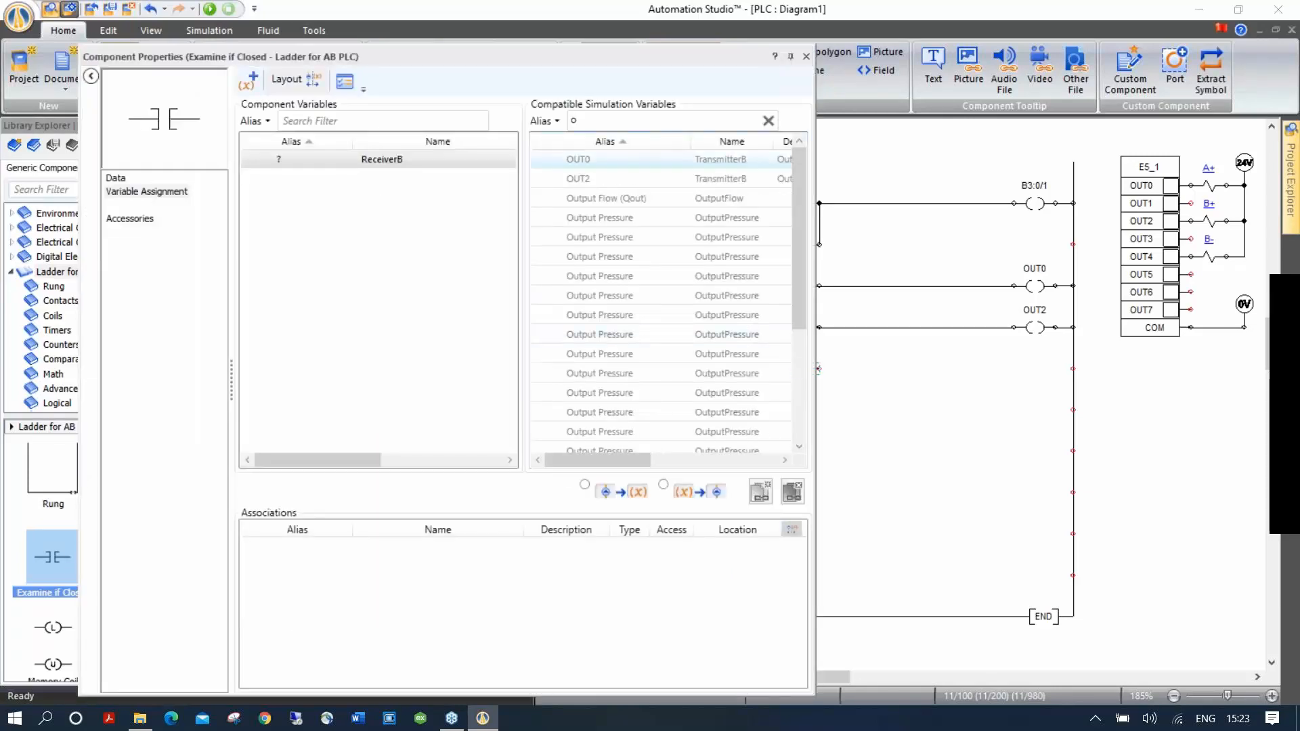
type("i")
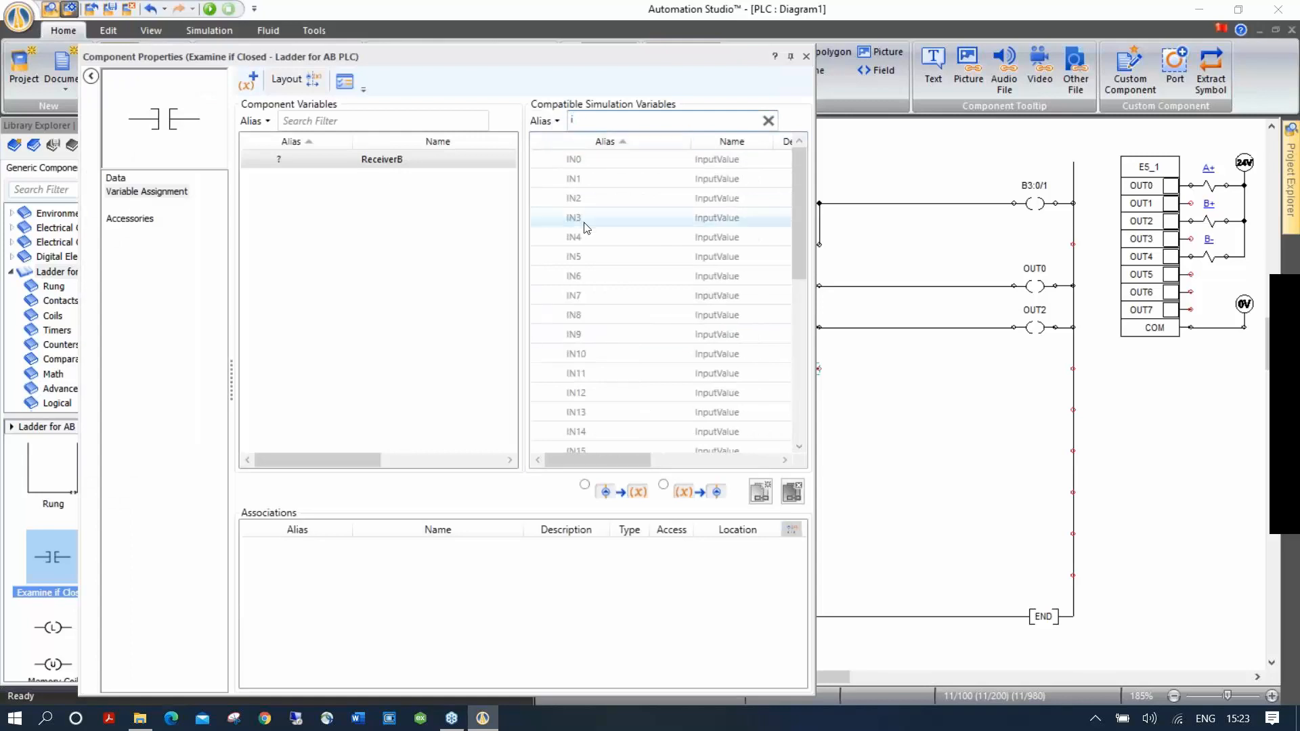
double_click(590, 241)
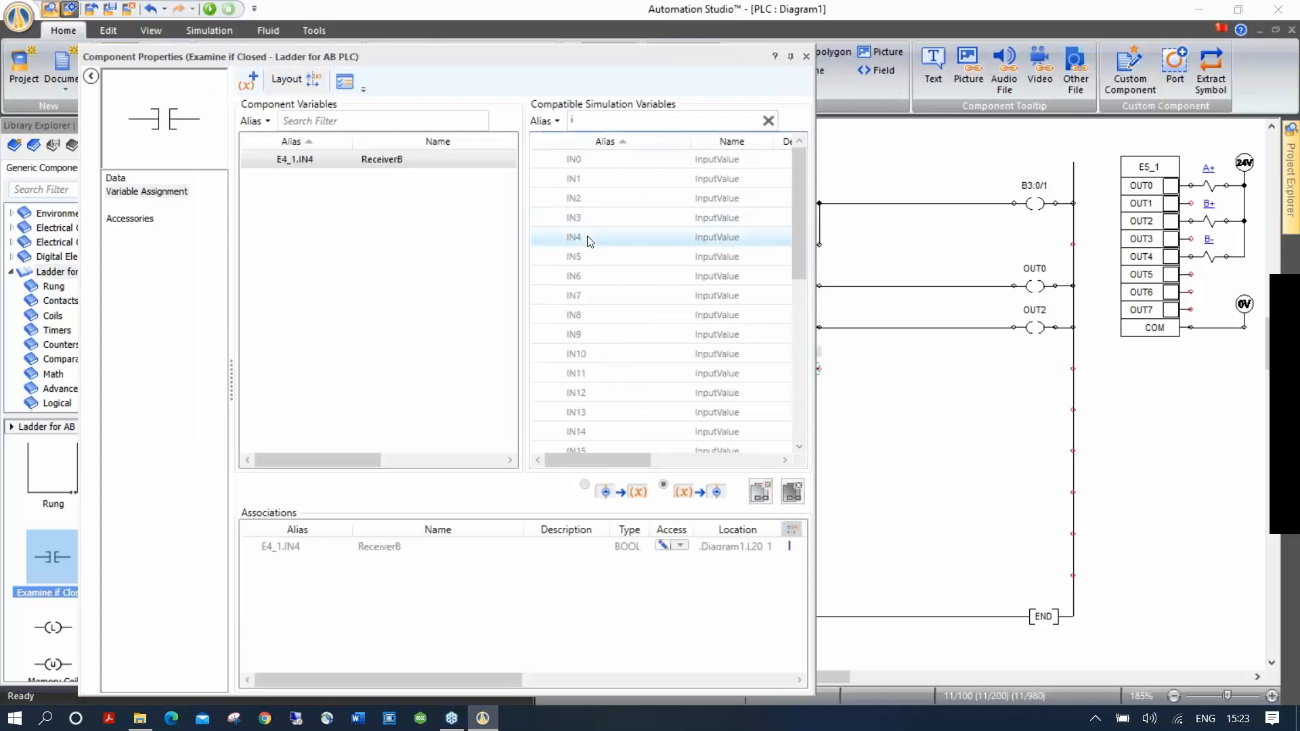
left_click(805, 57)
left_click(721, 369)
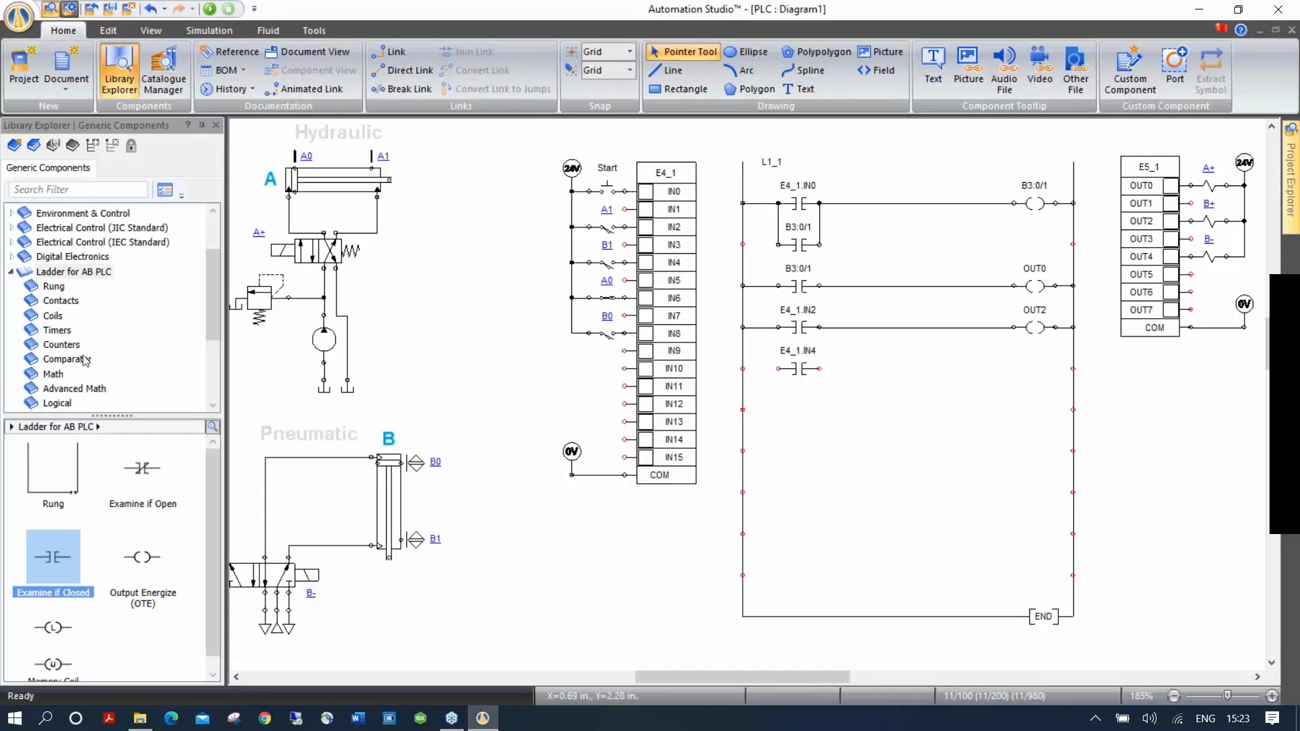
Place a Timer ON-Delay (TON) on the fourth rung and wire the E4_1.IN4 contact to the timer and the left rail.
left_click(57, 330)
left_click_drag(48, 472, 997, 367)
left_click(815, 369)
left_click_drag(819, 368, 914, 369)
left_click_drag(790, 368, 743, 369)
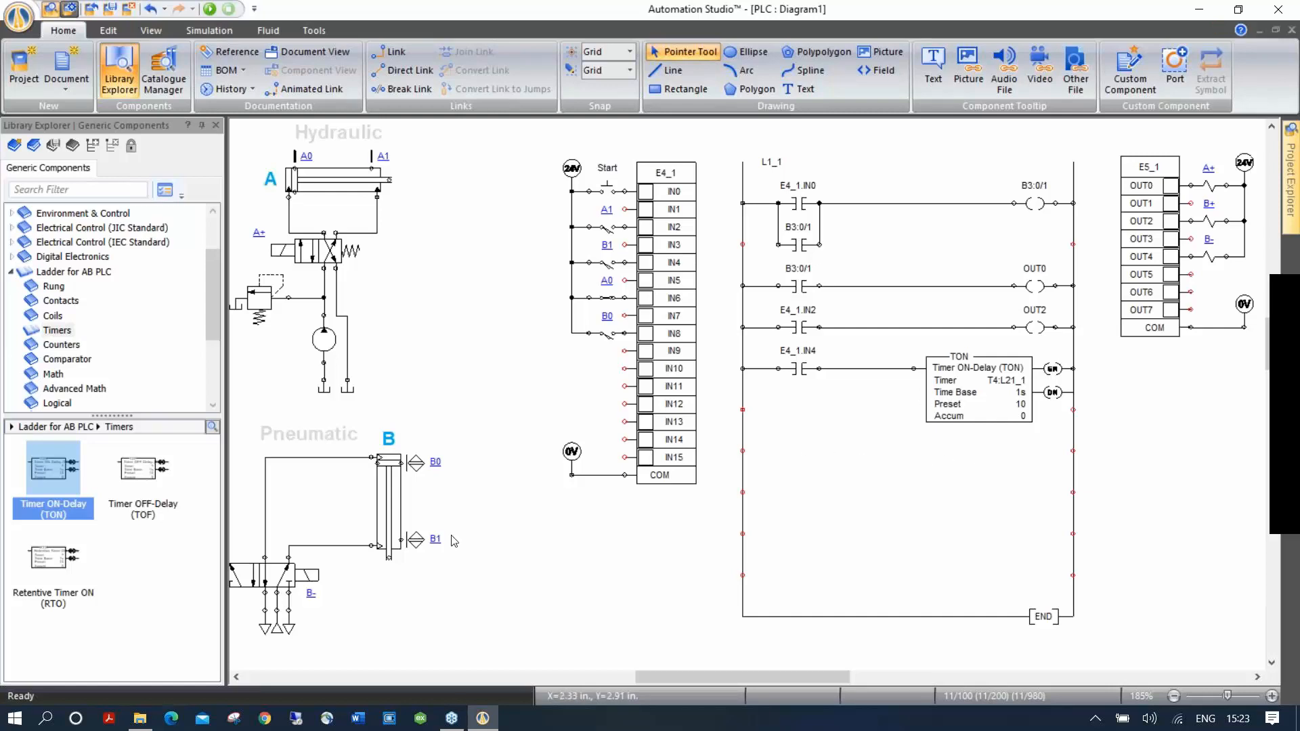
Place an Examine if Closed contact on the rung below the timer and assign it the timer variable DN, filtering by "d".
left_click(73, 272)
left_click_drag(51, 574, 795, 456)
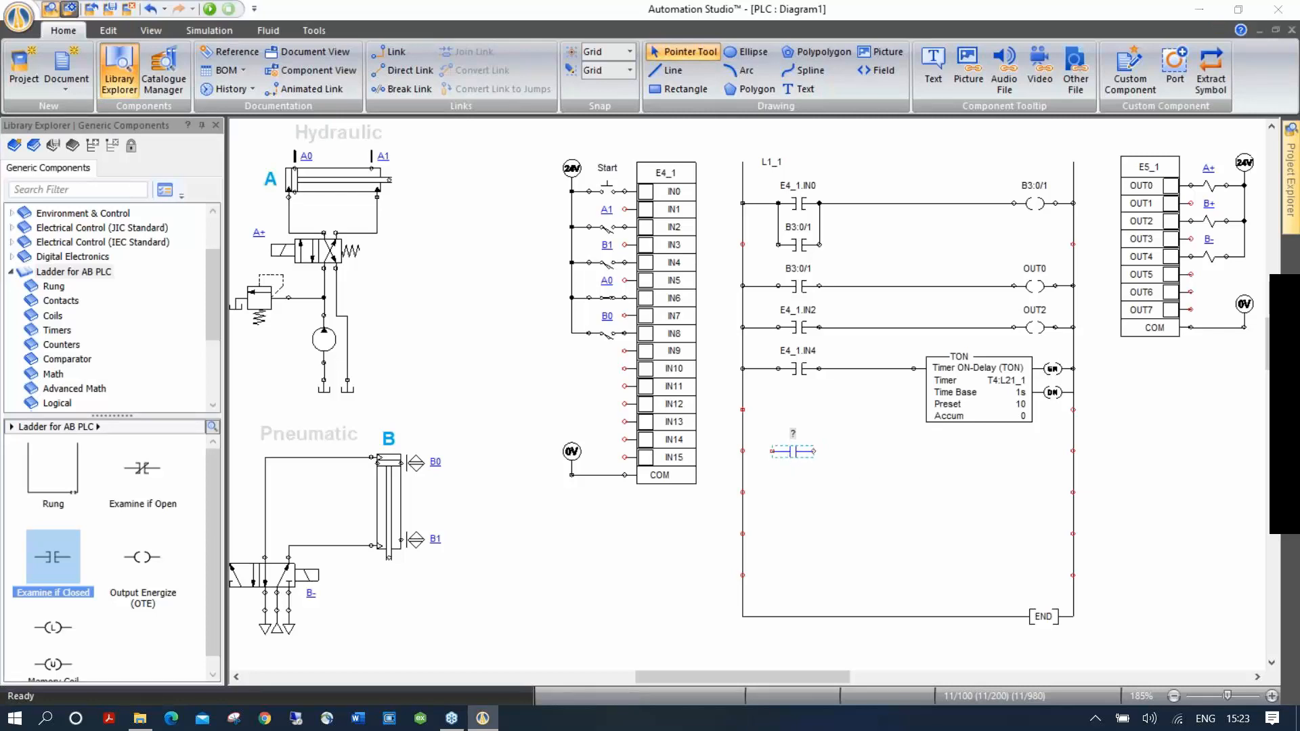
double_click(792, 452)
left_click(607, 121)
type("i")
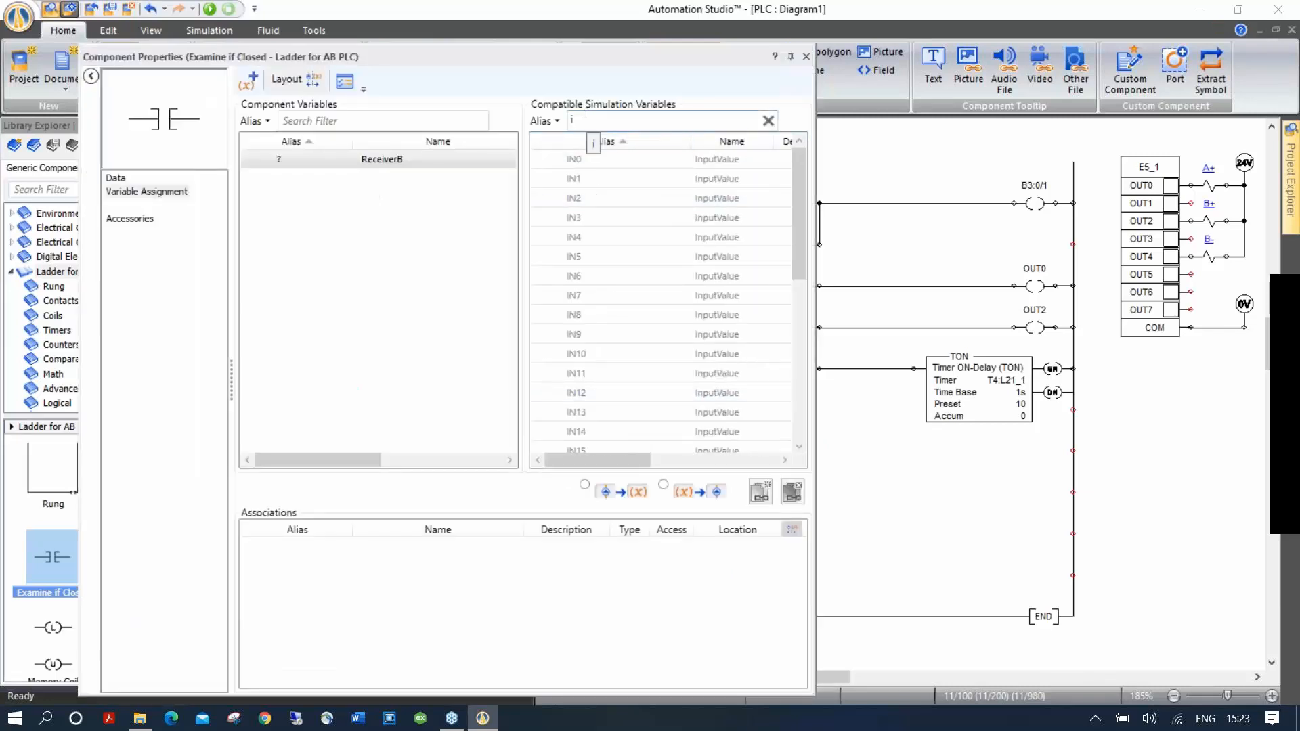
key("BackSpace")
type("d")
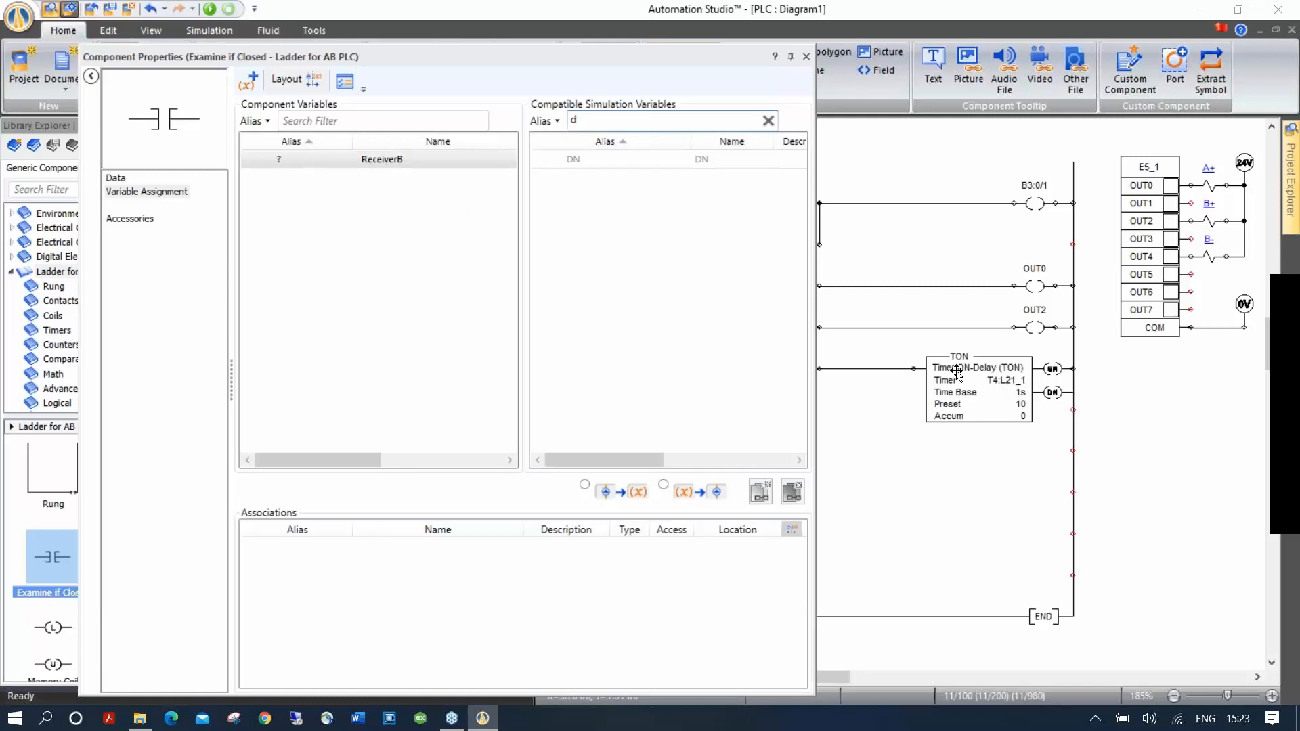
double_click(609, 161)
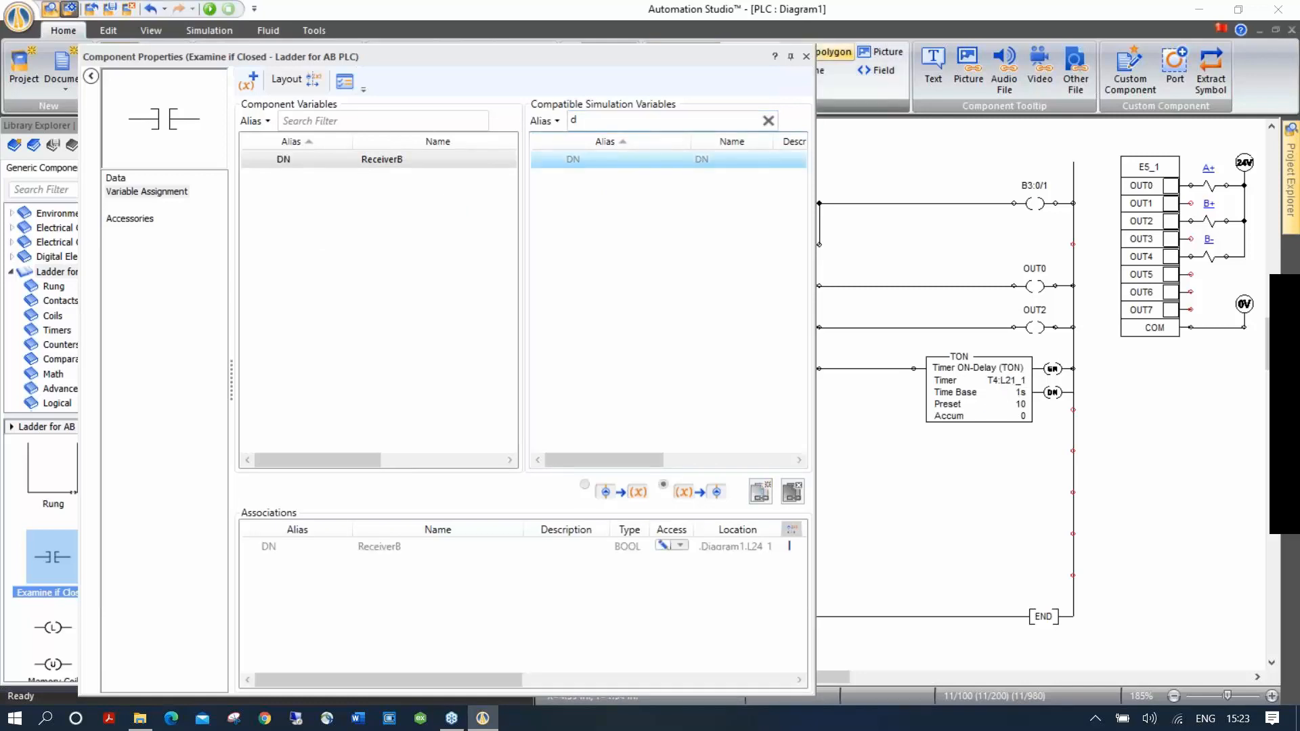
left_click(808, 57)
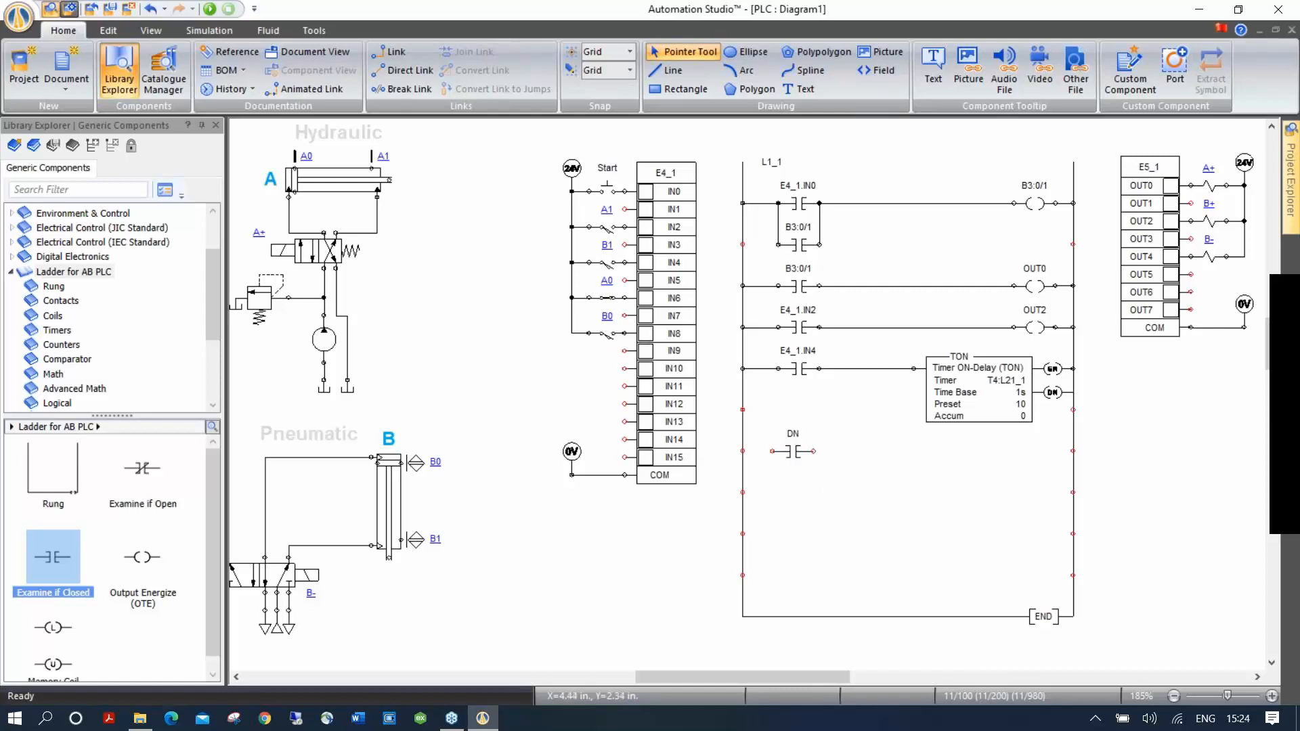
Display the DN contact's address above its alias and wire the contact to the left rail.
double_click(795, 452)
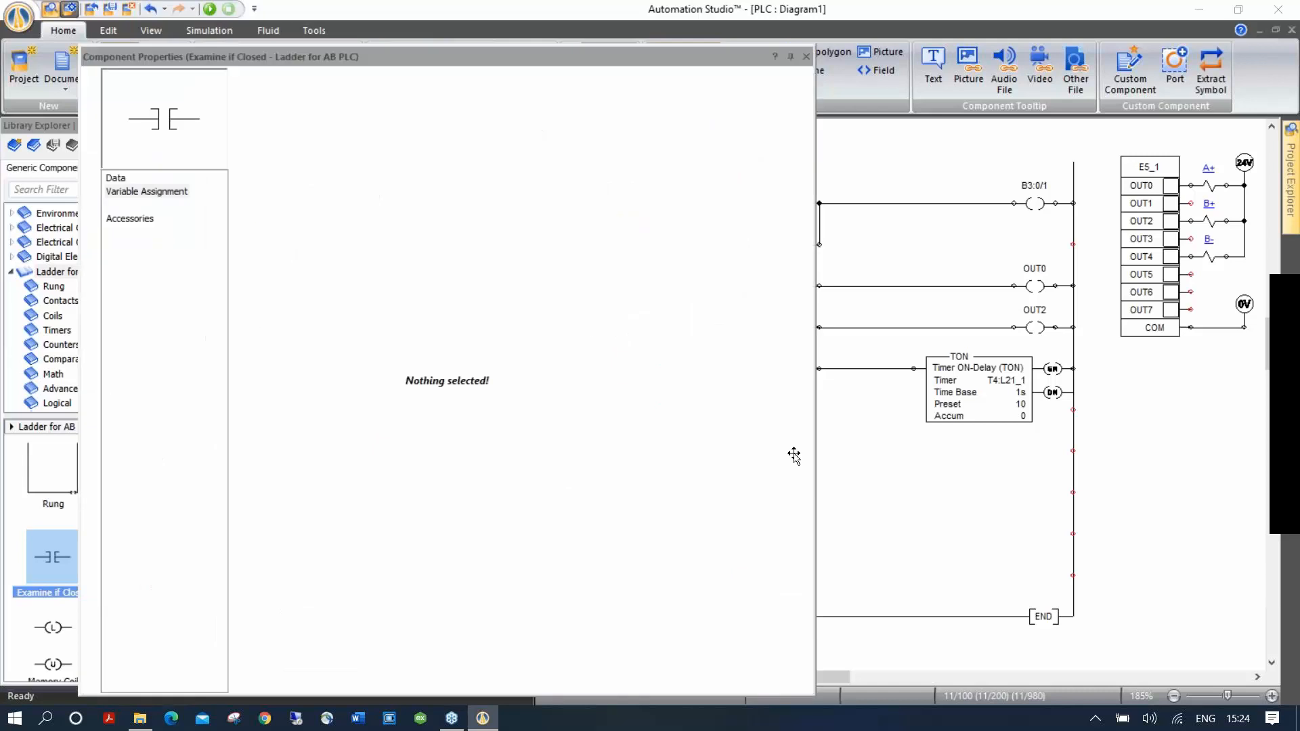
left_click(116, 180)
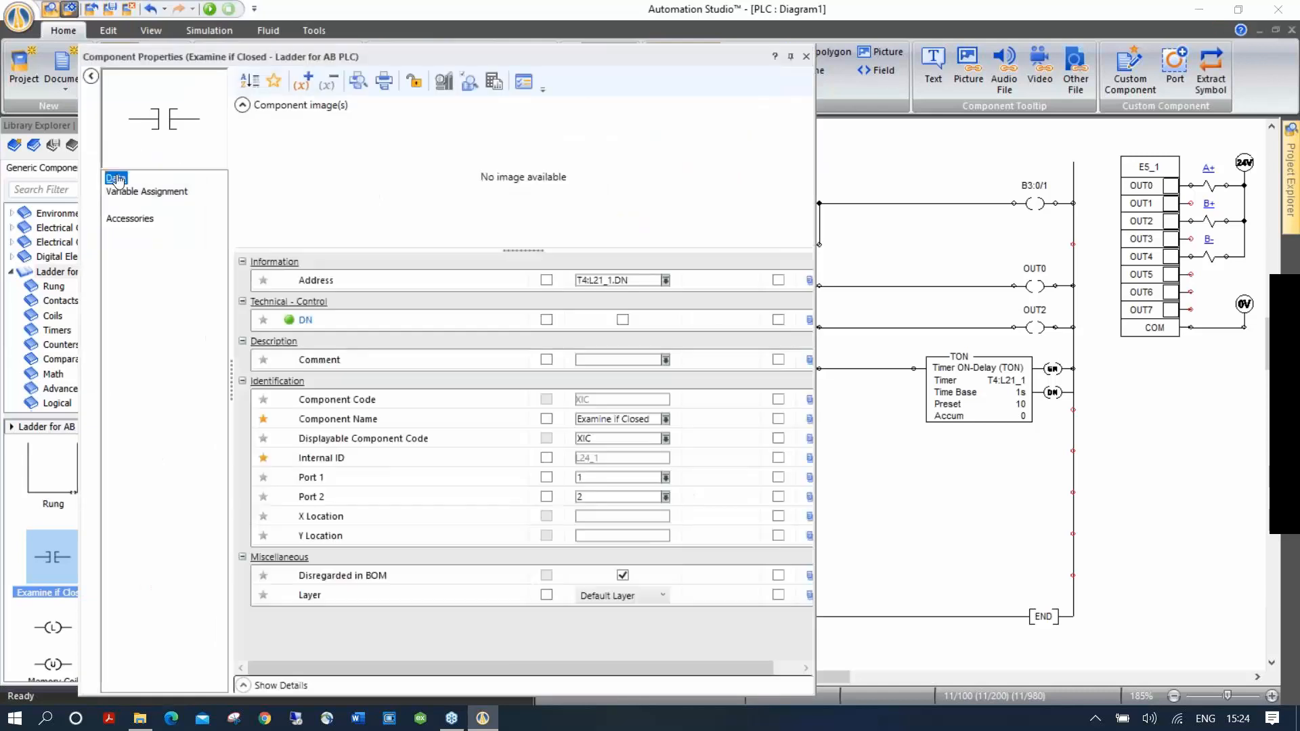
left_click(546, 281)
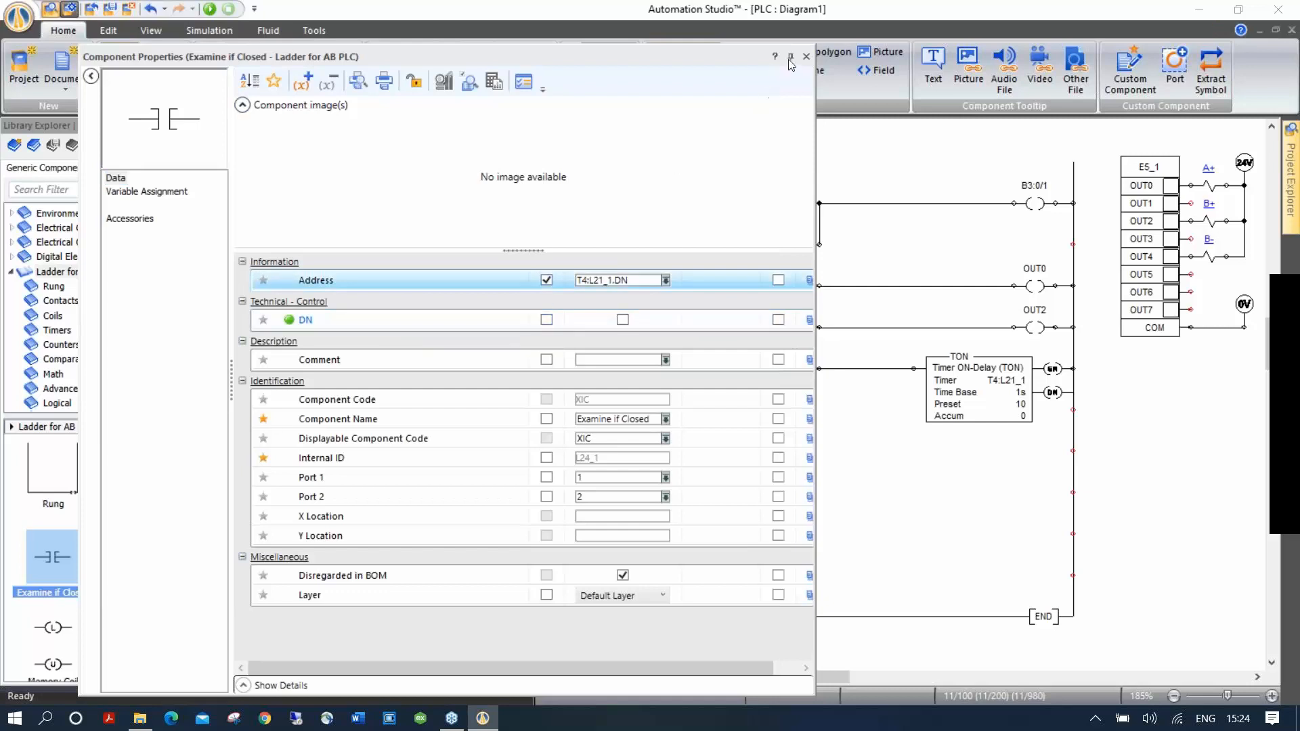
left_click(805, 58)
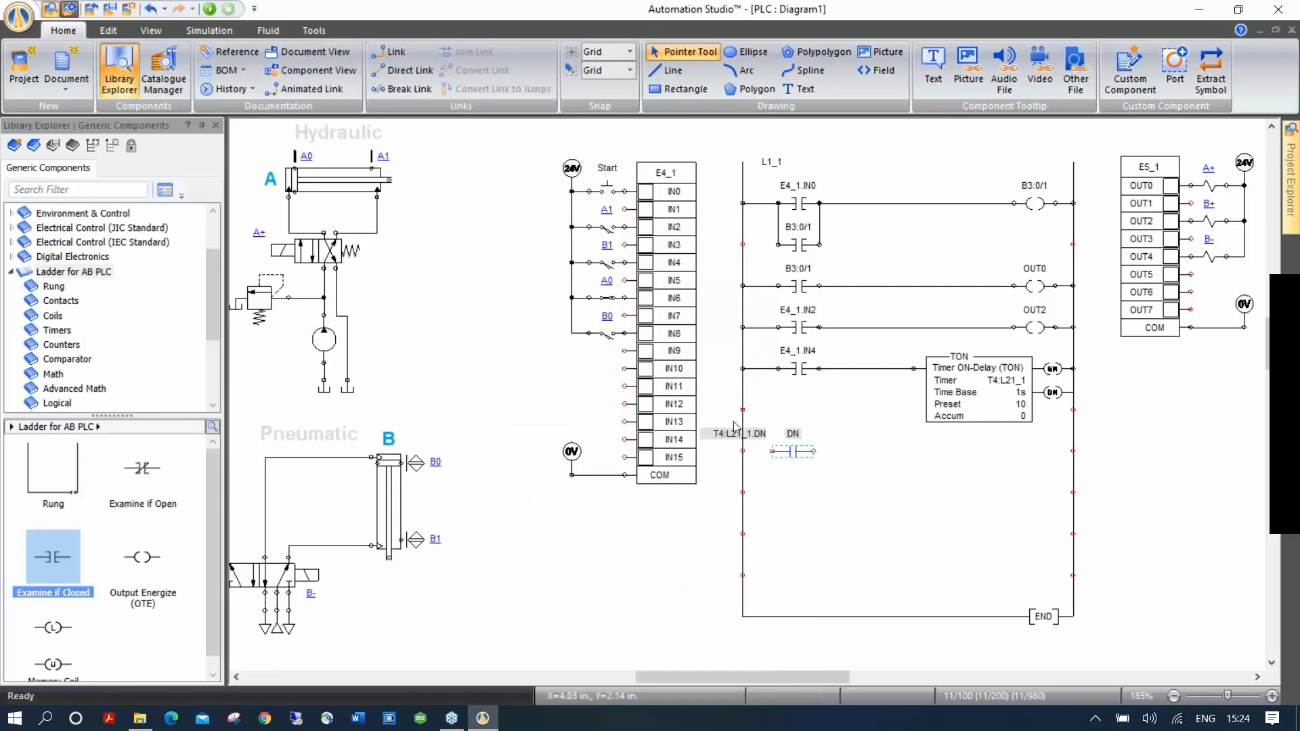
left_click_drag(735, 433, 793, 438)
left_click(861, 476)
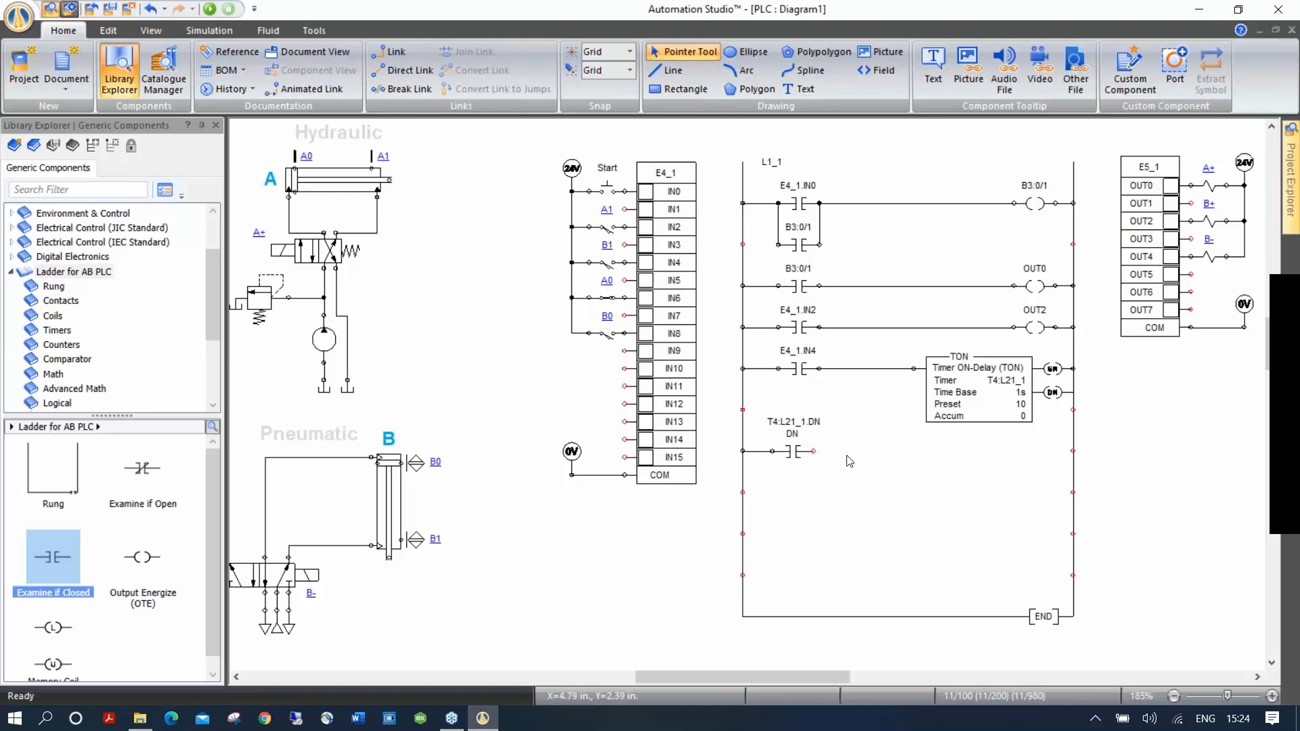
Place an Output Energize (OTE) coil with the alias OUT4 on the DN contact's rung.
left_click_drag(143, 559, 1040, 450)
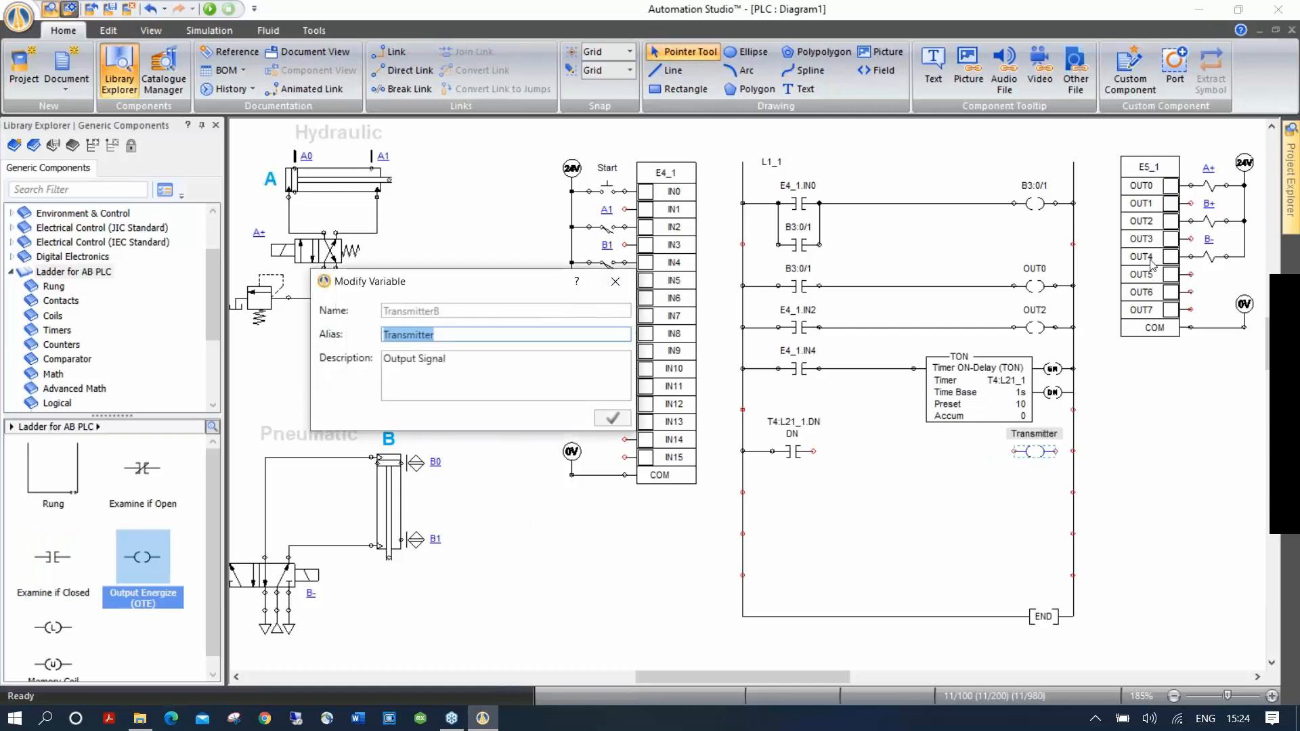
type("OUT4")
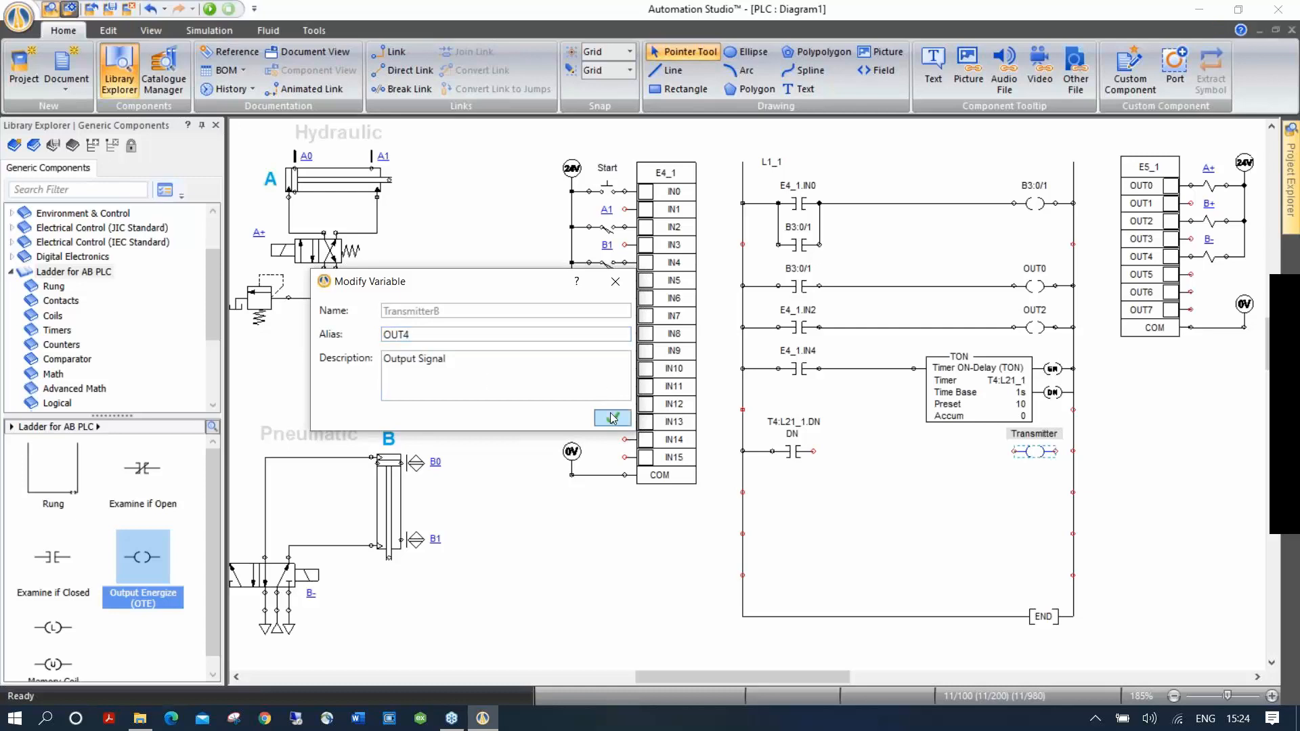
left_click(612, 418)
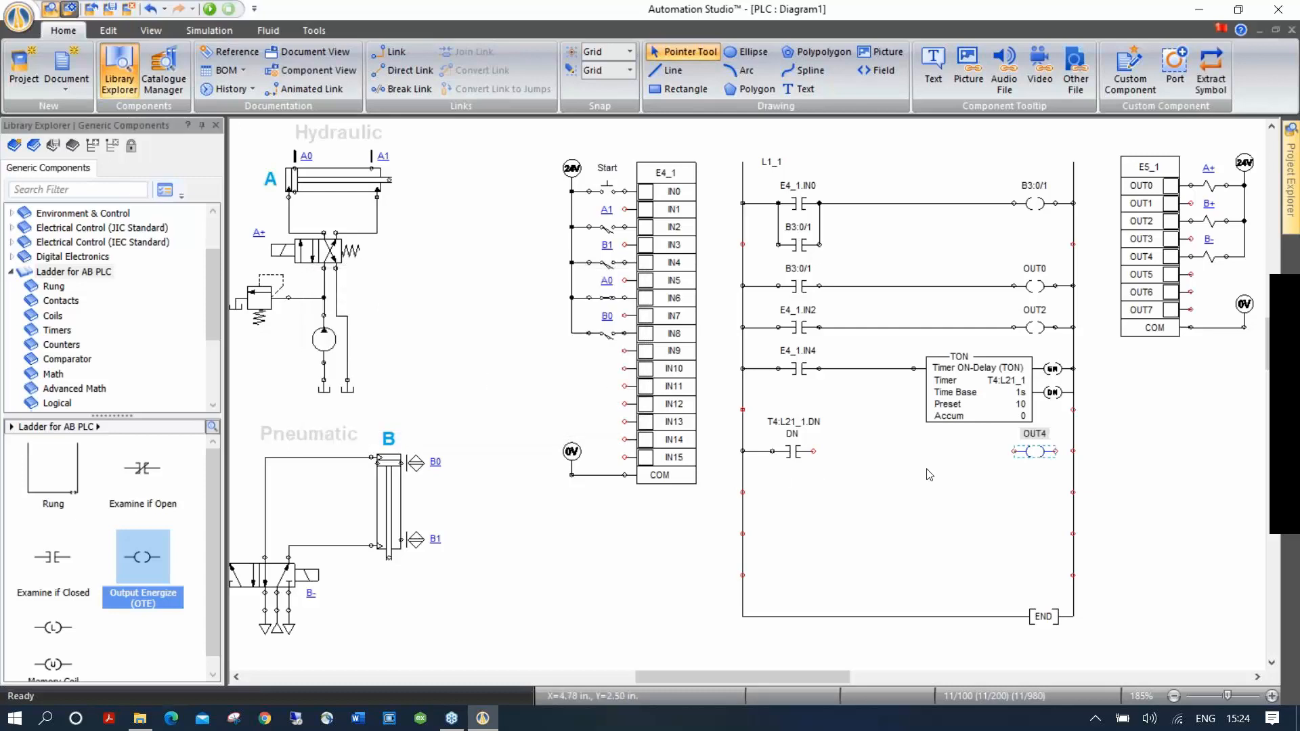
Associate the OUT4 coil with the output card variable OUT4, filtering by "o", and wire it between the DN contact and the right rail.
double_click(1036, 453)
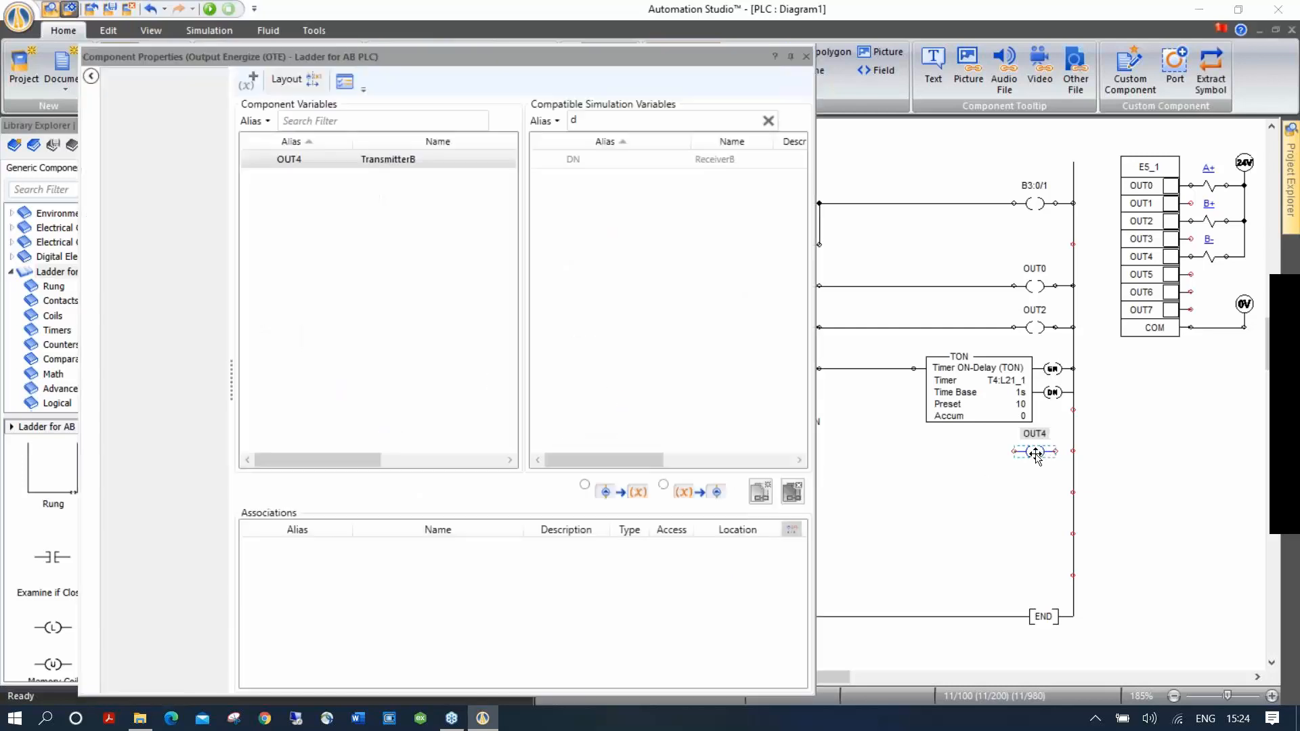
type("d")
type("o")
double_click(599, 237)
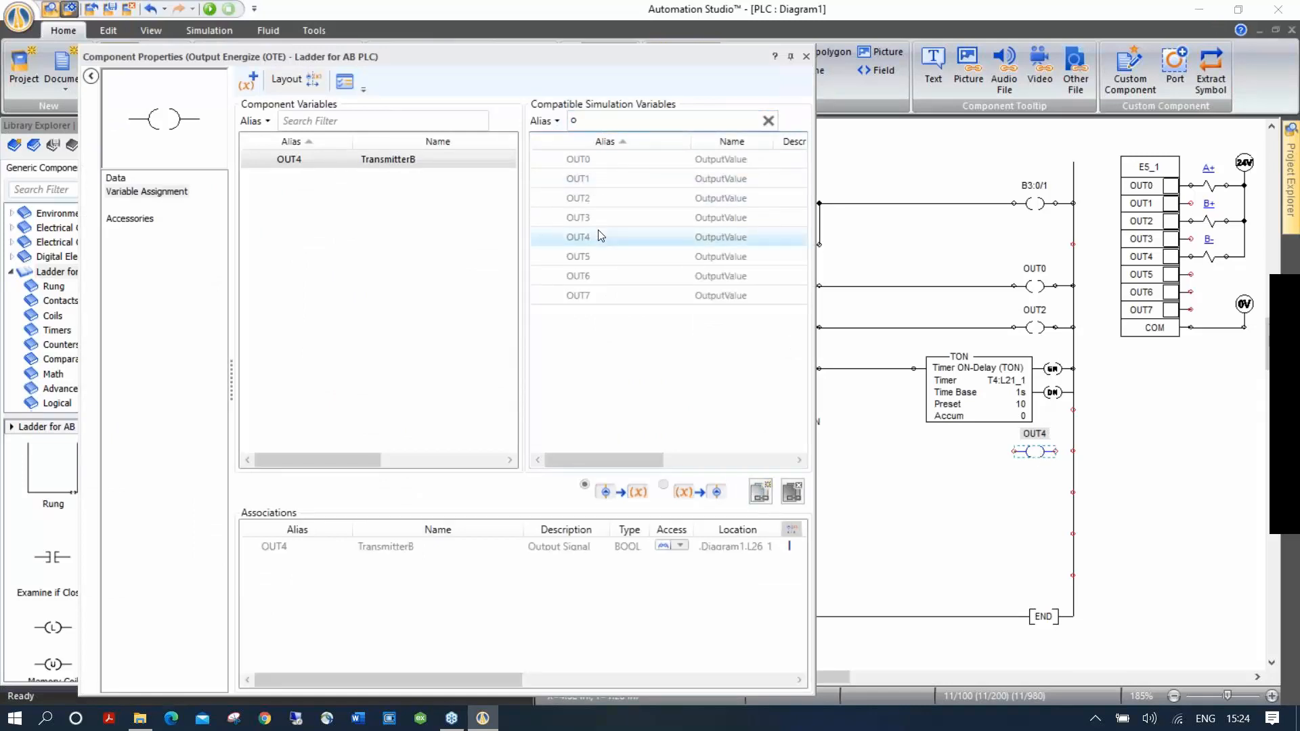
left_click(806, 57)
left_click_drag(831, 451, 1073, 450)
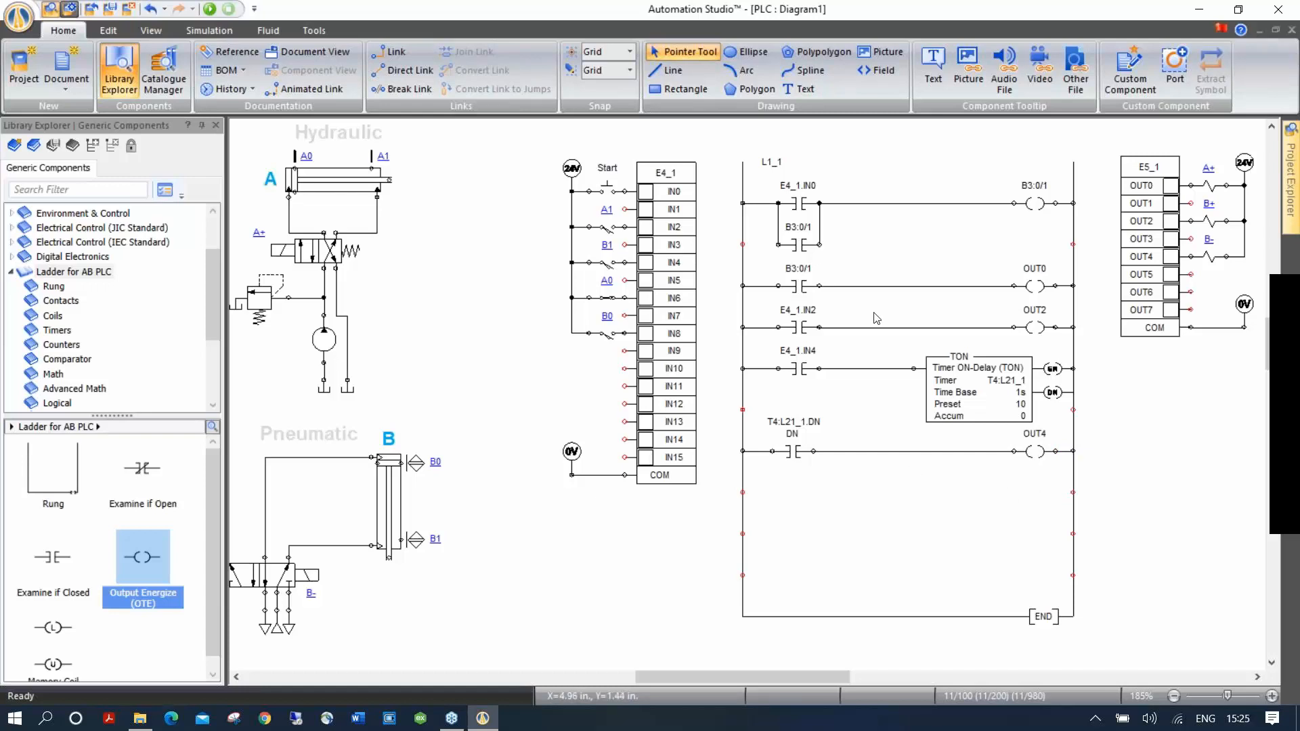
Place an OTE coil with the alias B3:0/2 below the OUT4 coil and wire it in parallel with that coil.
left_click_drag(149, 560, 1050, 493)
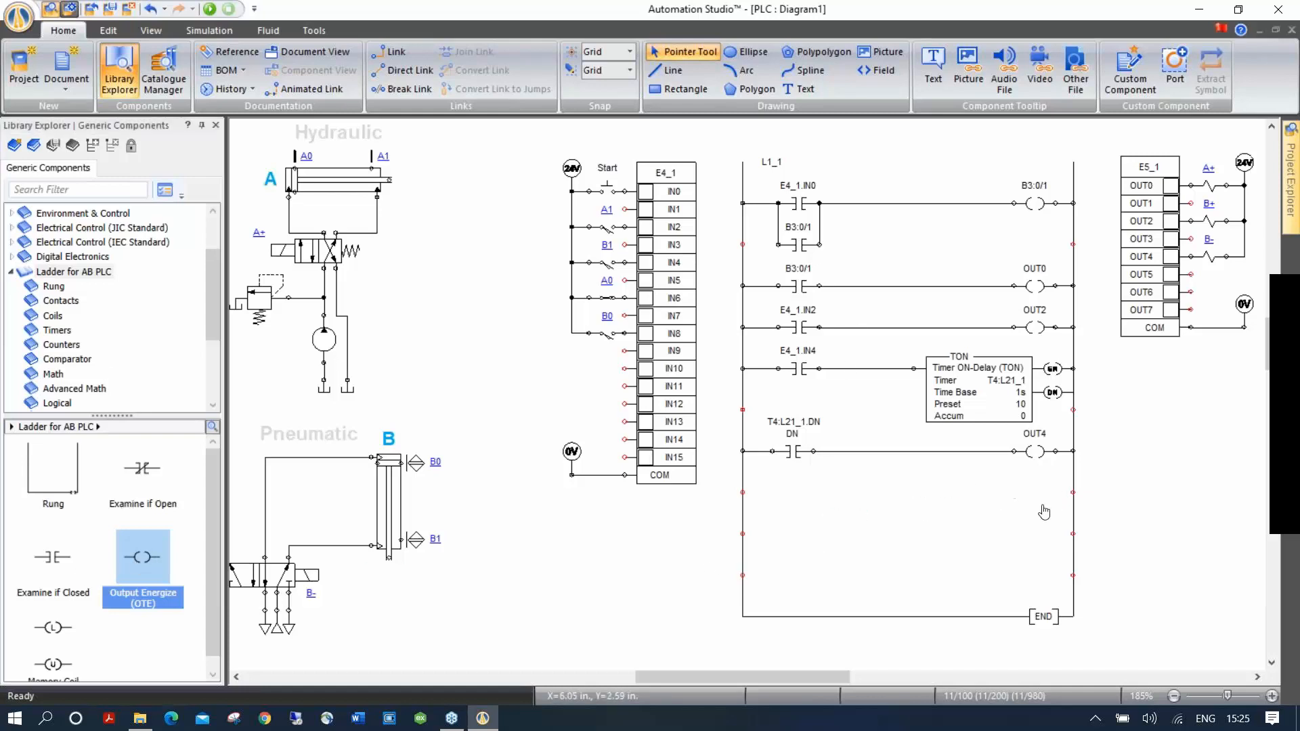
type("B")
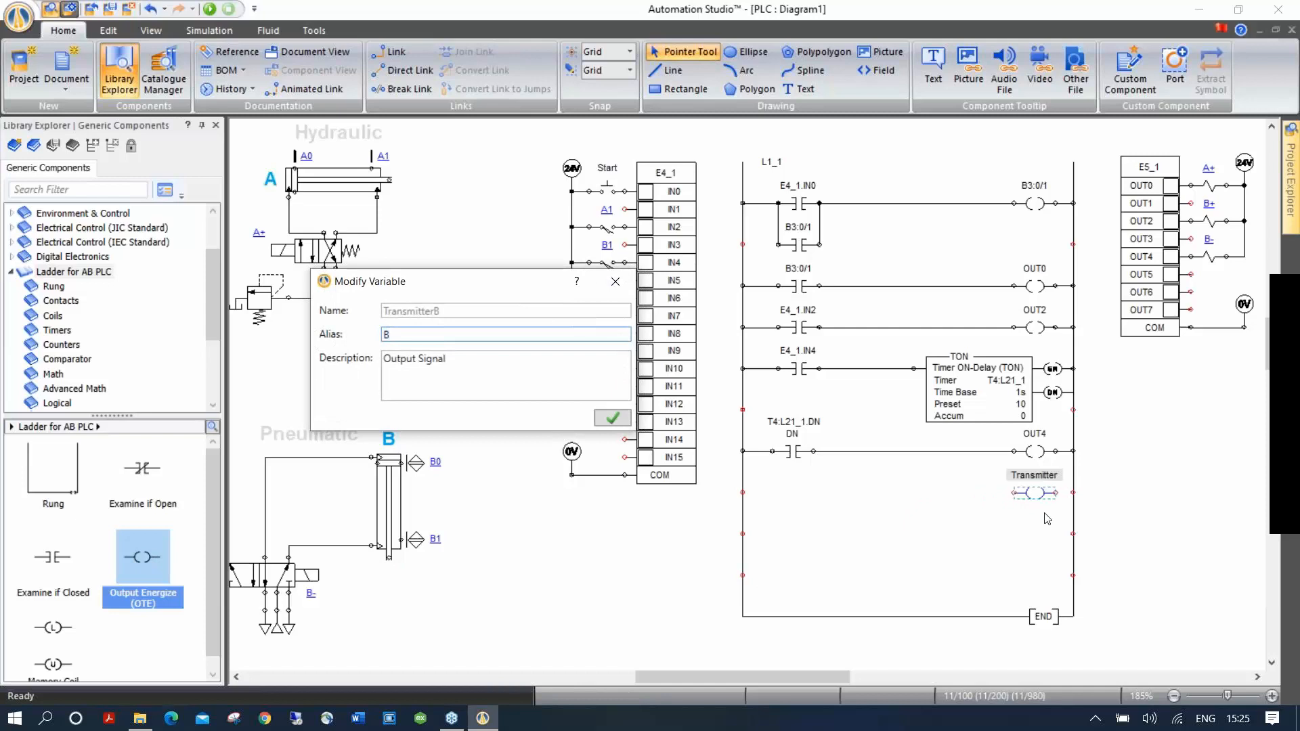
type("3:0/2")
left_click(606, 418)
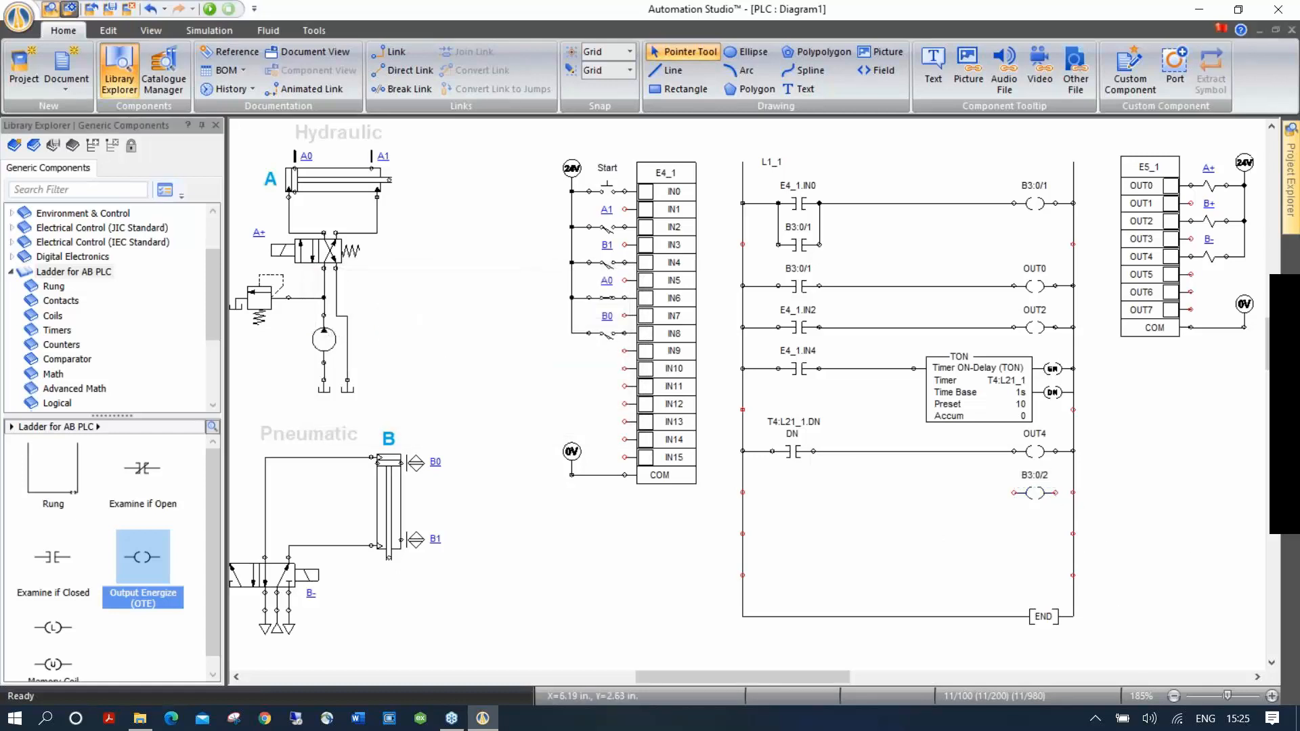
left_click_drag(1014, 492, 1010, 459)
Place an Examine if Closed contact below the DN contact, assign it the variable B3:0/2, and wire it in parallel with the DN contact.
left_click_drag(37, 567, 796, 492)
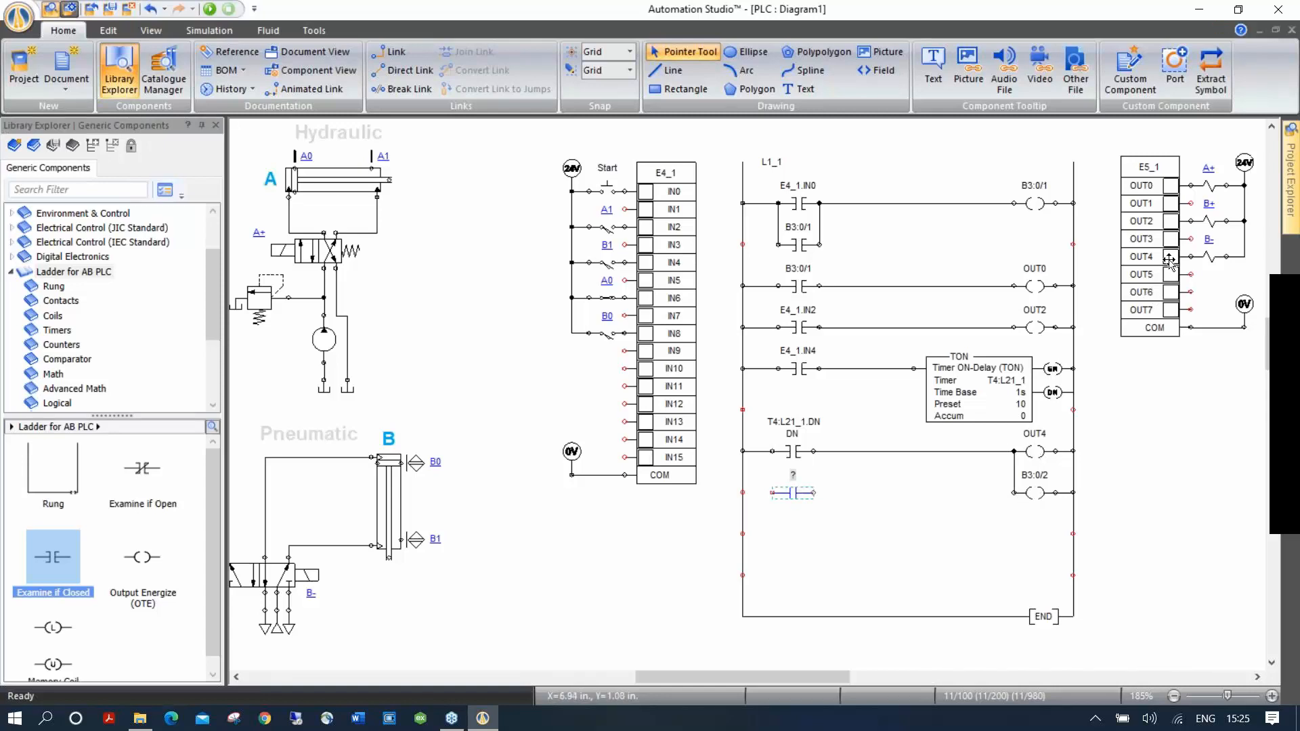
double_click(792, 493)
key("BackSpace")
type("b")
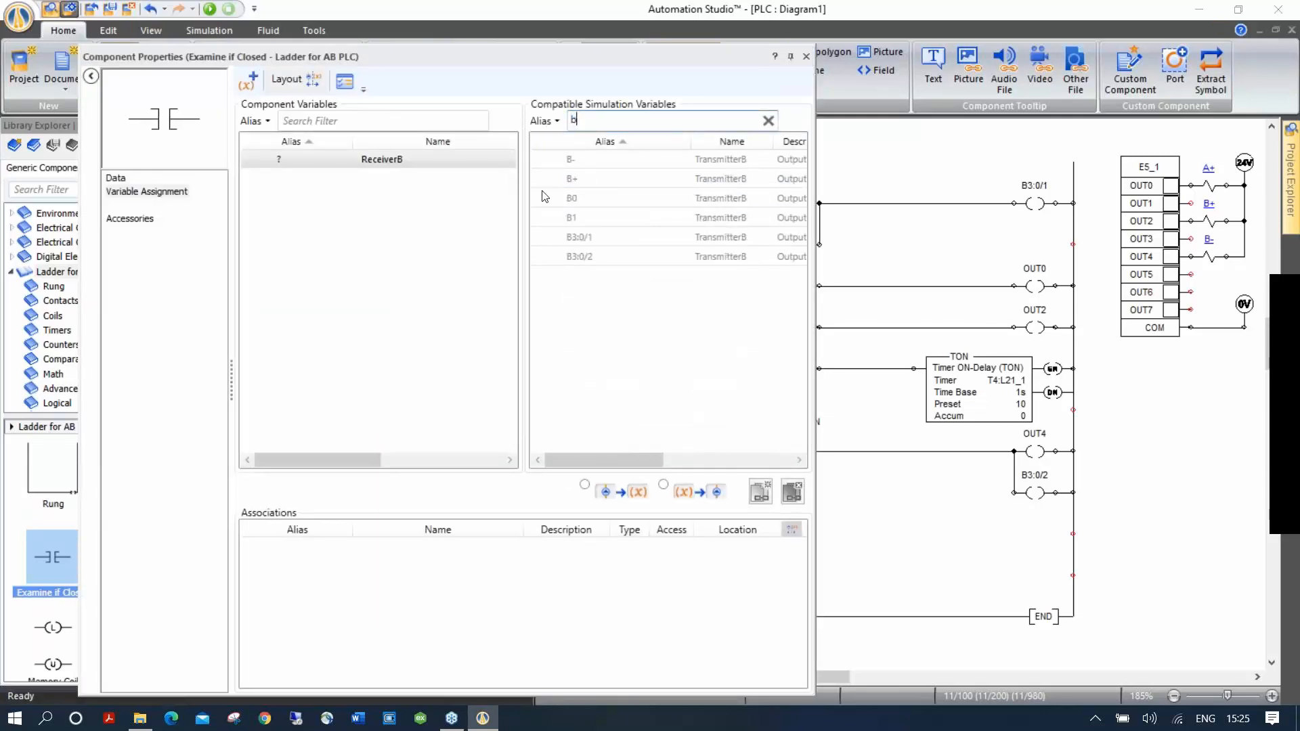
double_click(605, 260)
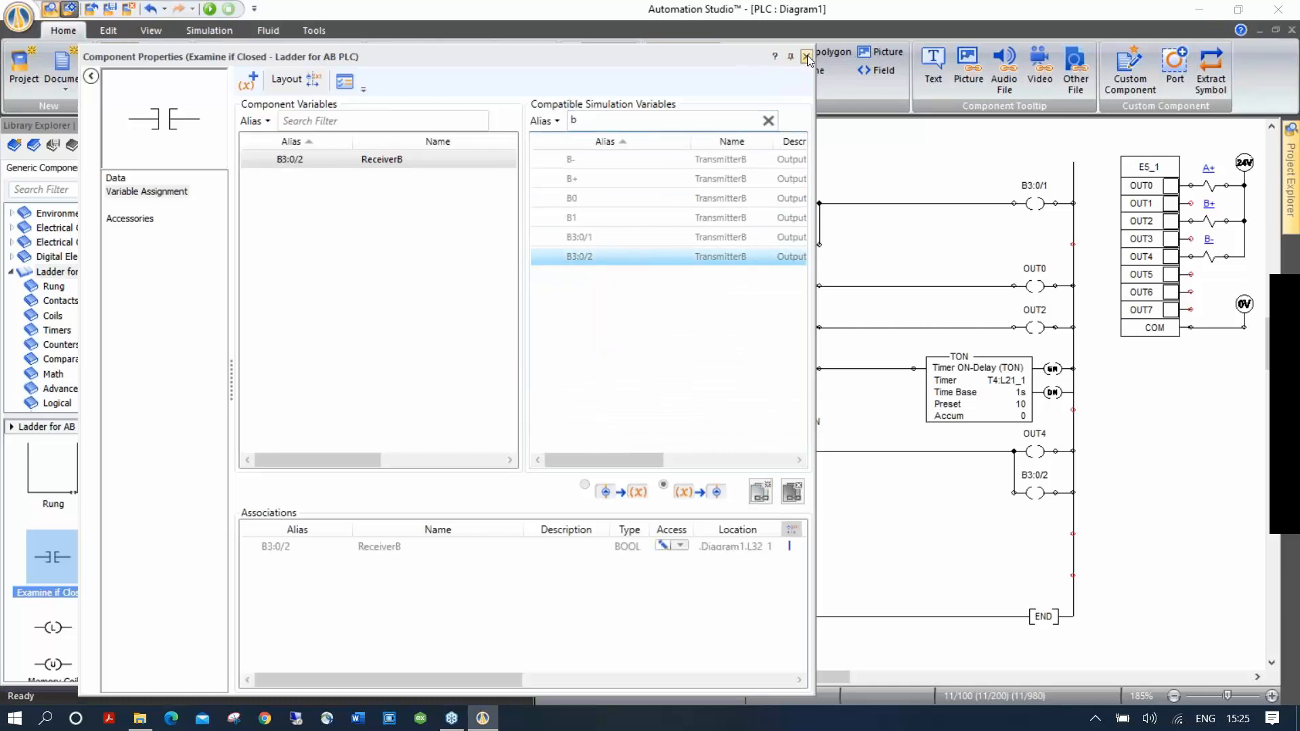
left_click(805, 57)
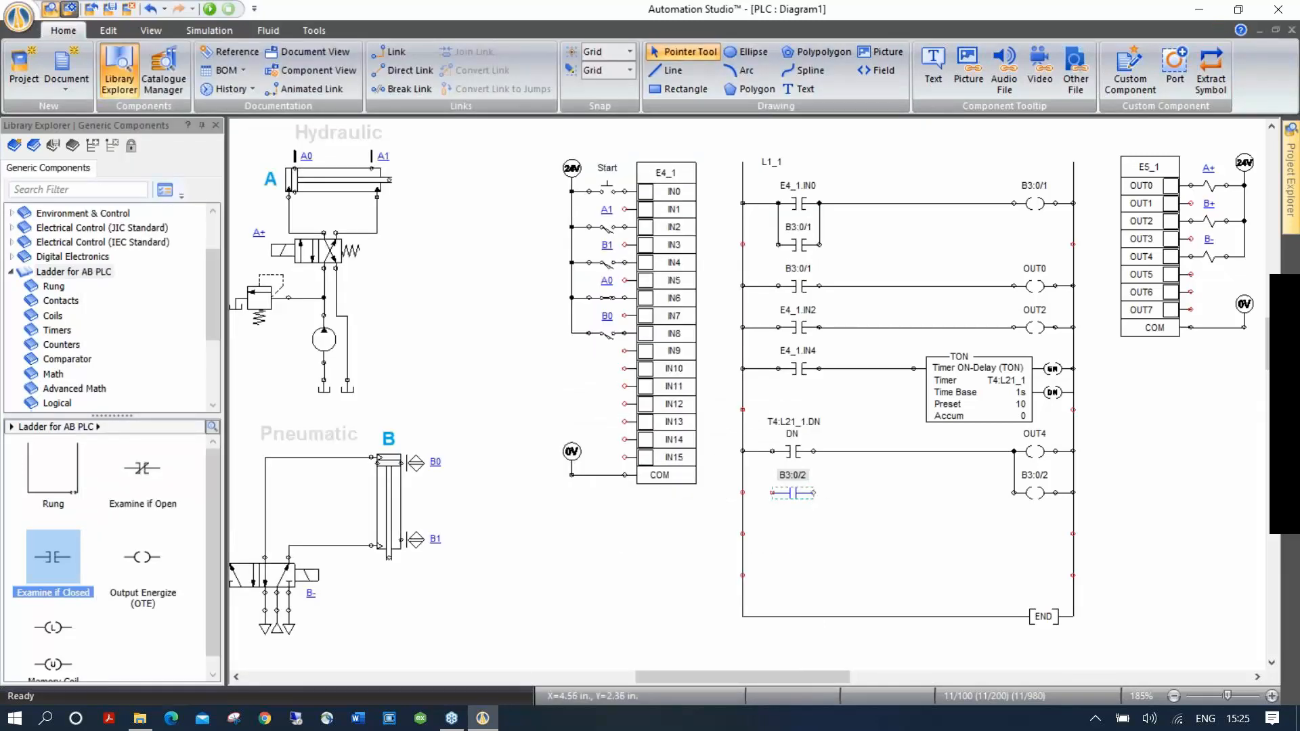
left_click_drag(814, 493, 771, 493)
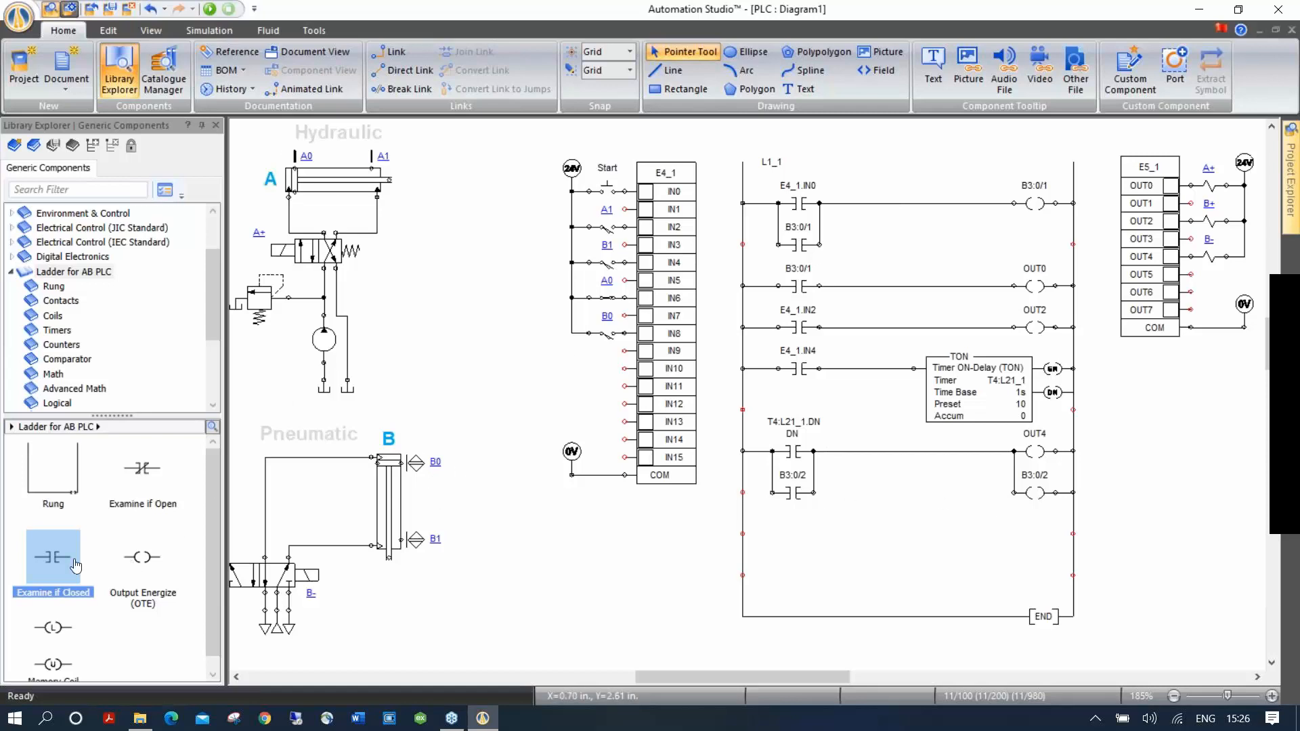
Place an Examine if Closed contact below the B3:0/2 contact, assign it the input variable IN8, and wire it to the left rail.
left_click_drag(57, 567, 796, 535)
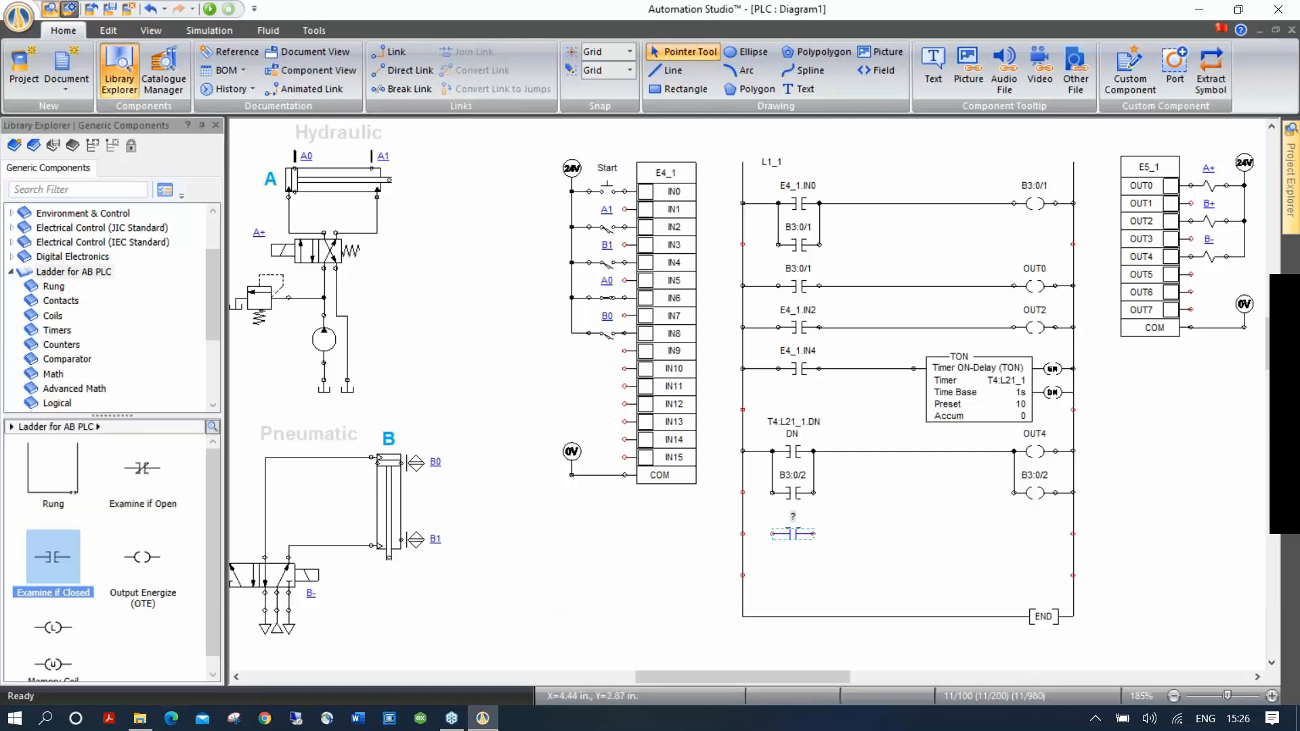
left_click(610, 120)
type("bi")
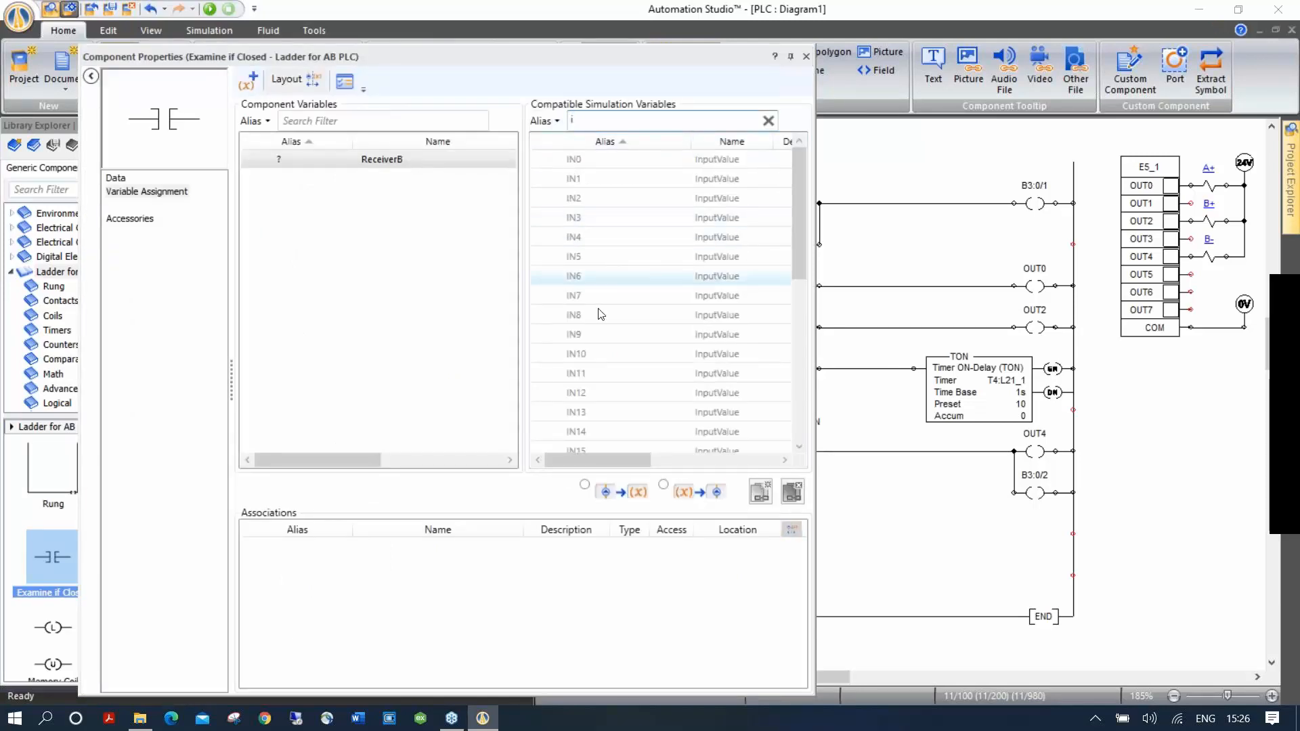
double_click(599, 317)
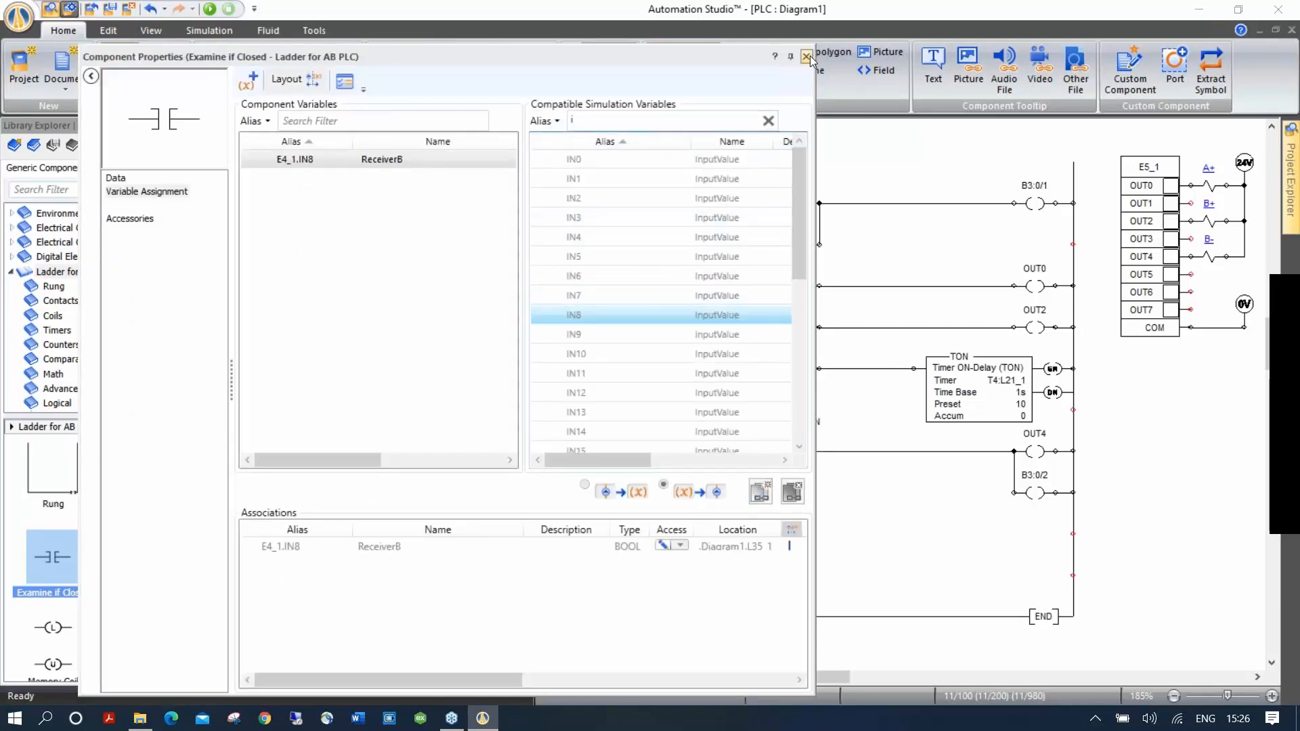
left_click(806, 56)
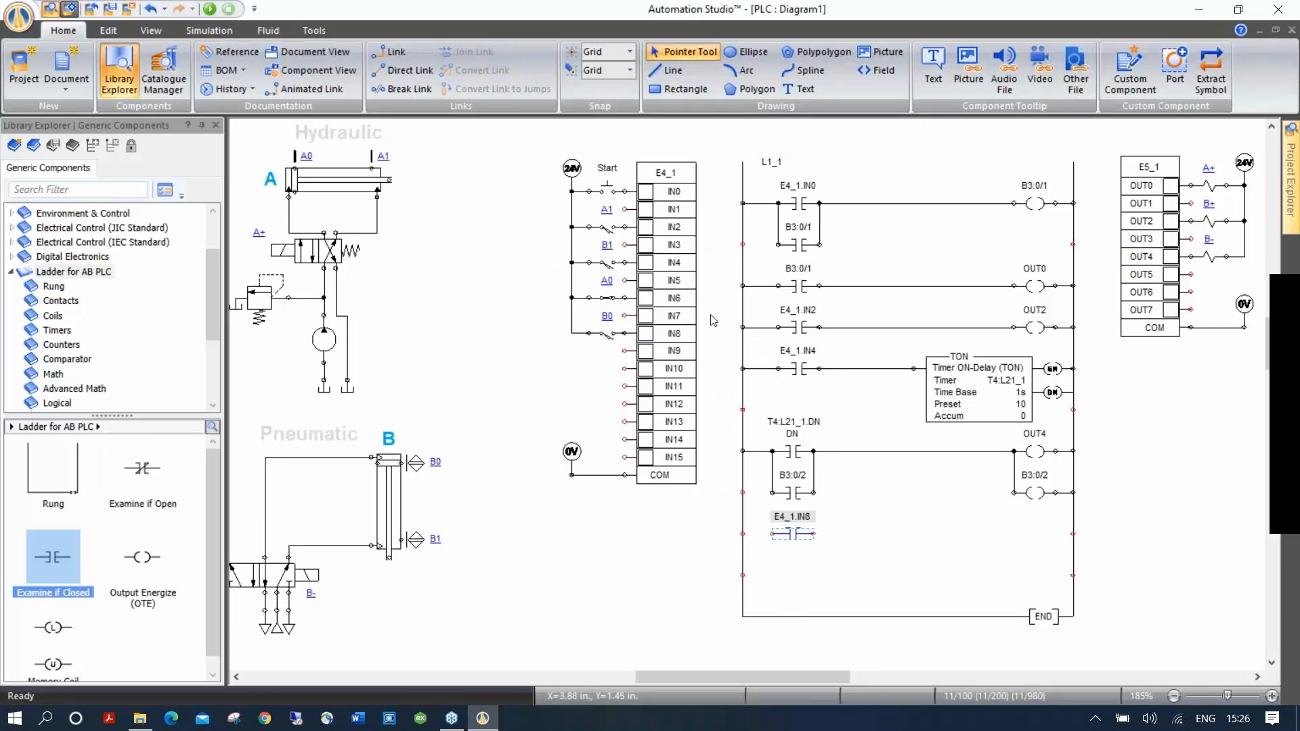
left_click(763, 543)
left_click_drag(770, 533, 744, 533)
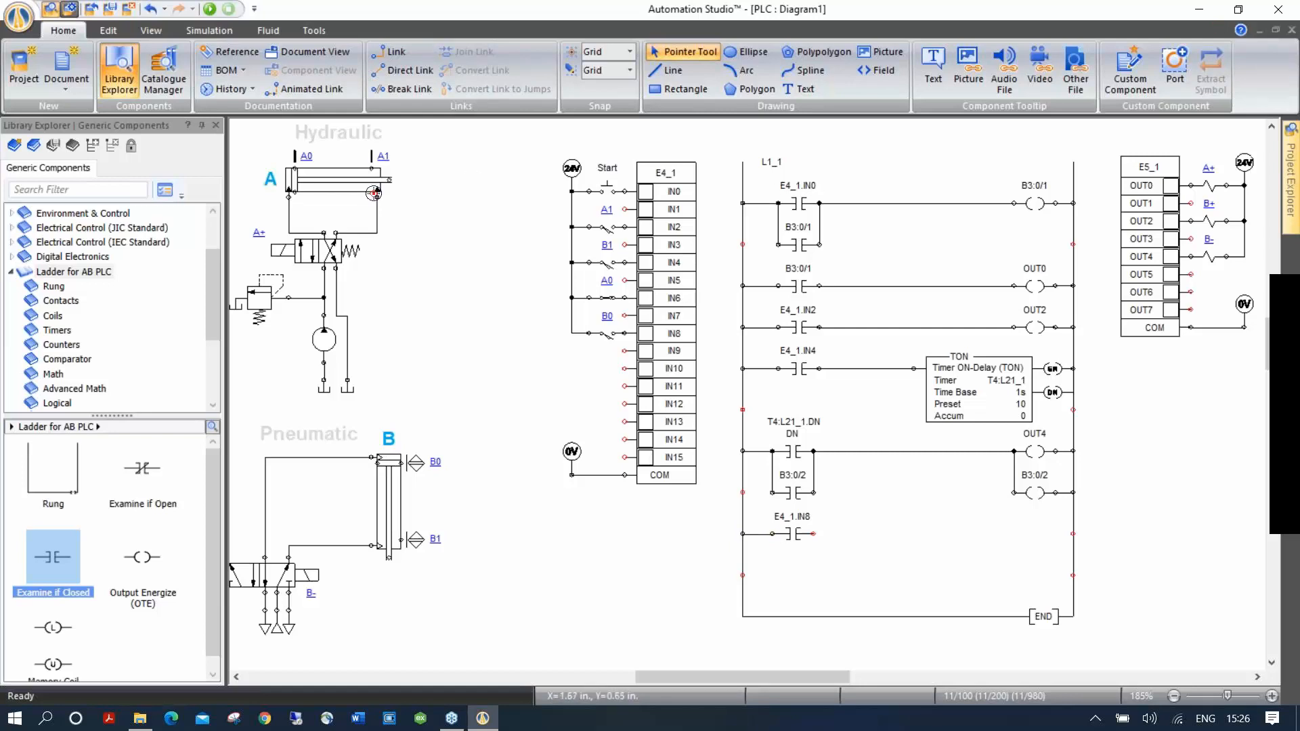
Place an OTE coil with the alias B3:0/3 on the IN8 rung and wire it between the IN8 contact and the right rail.
left_click_drag(143, 561, 1038, 532)
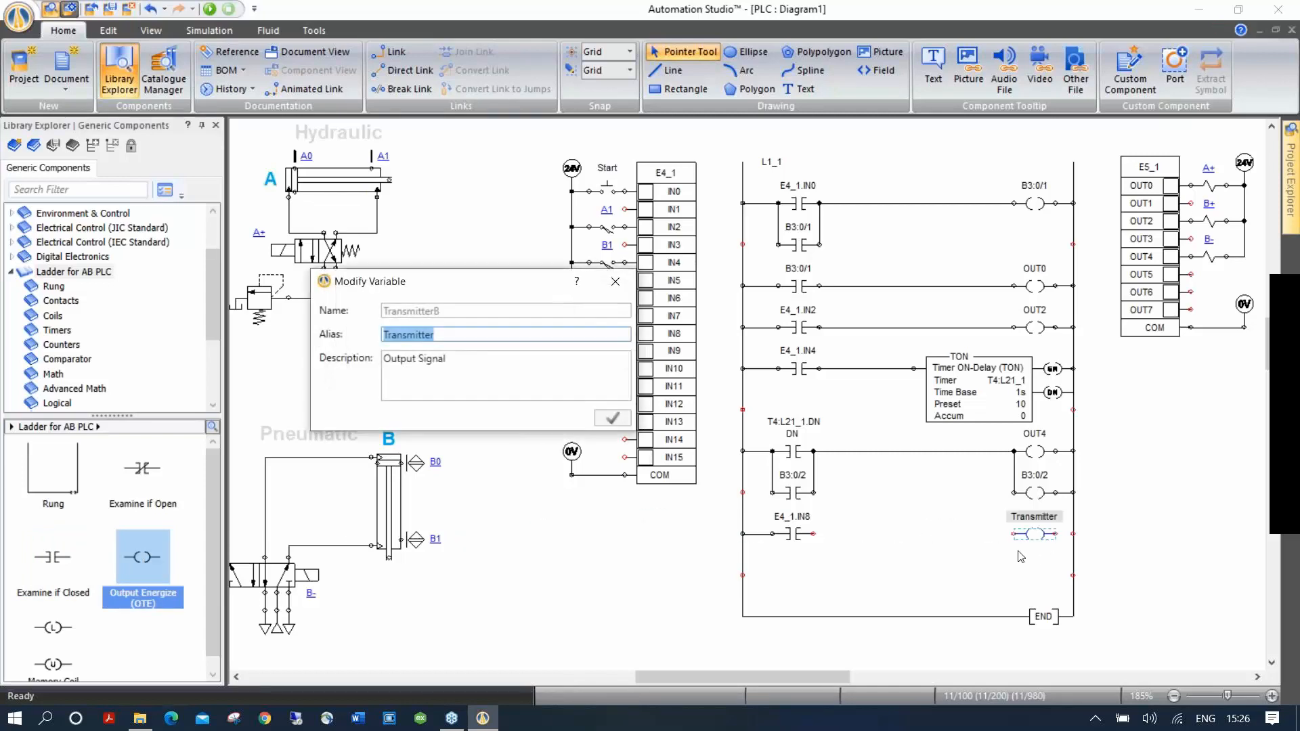
type("B3:0/3")
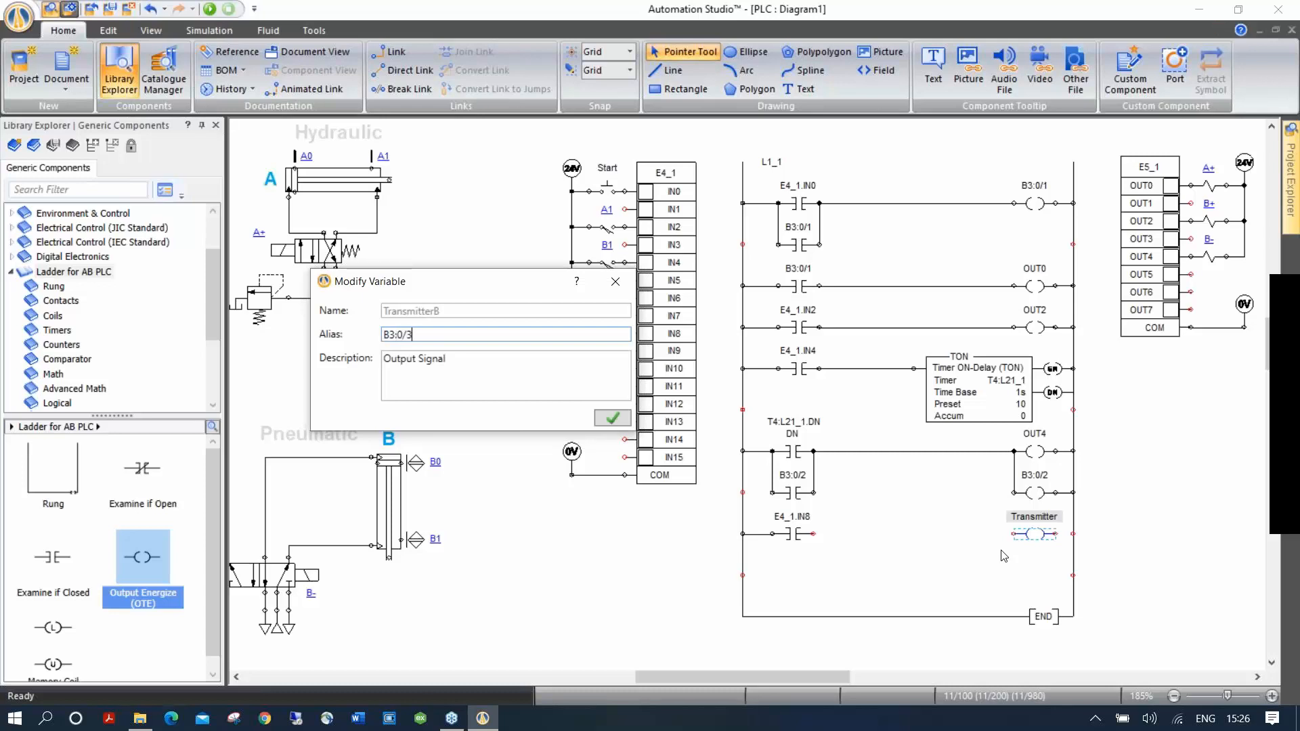
key("Return")
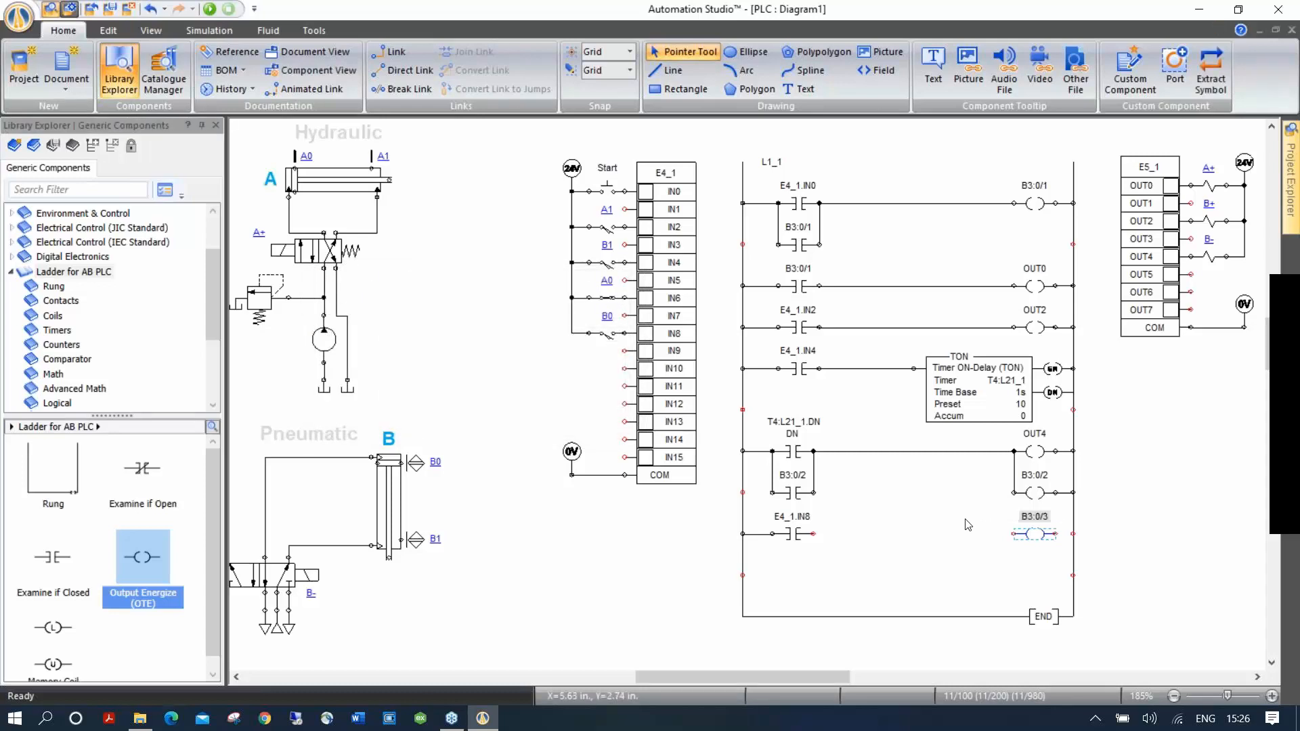
left_click(814, 534)
left_click(1014, 535)
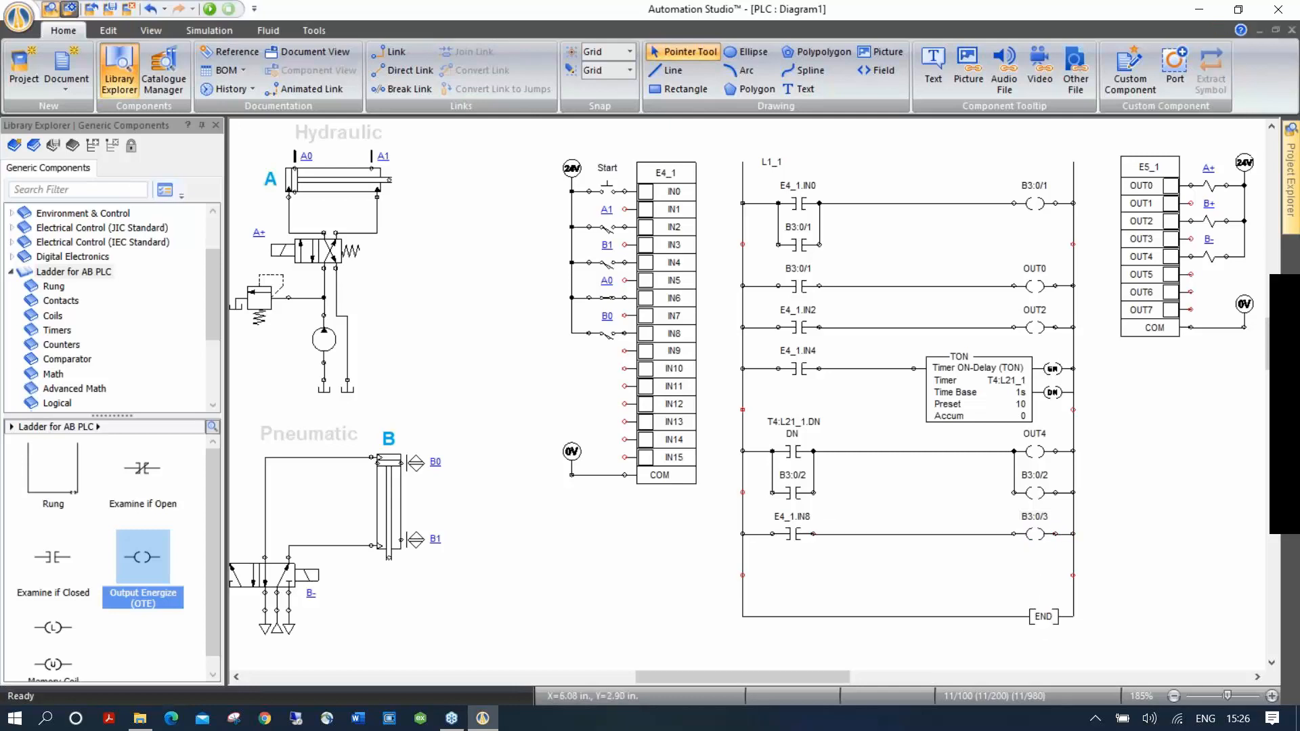
Insert an Examine if Open contact after the IN0 contact in the first rung and assign it the variable B3:0/3, filtering by "b".
left_click_drag(152, 472, 864, 204)
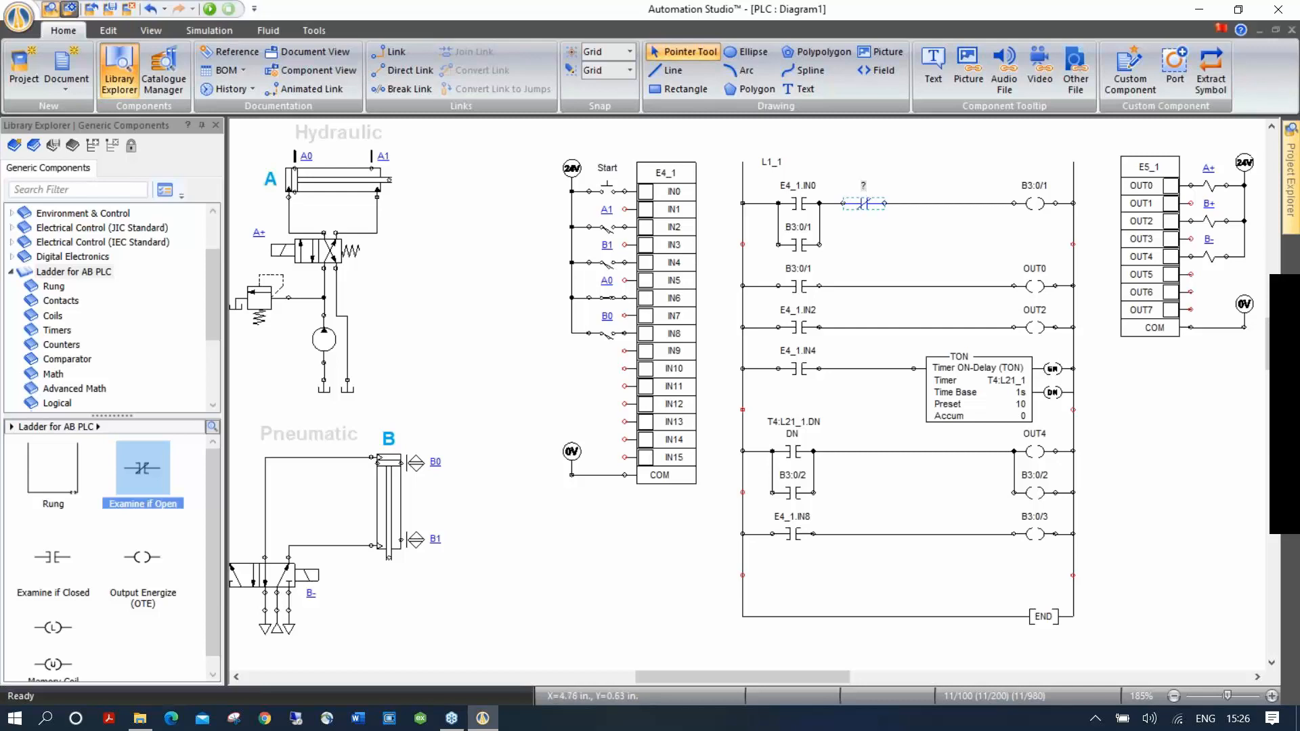
double_click(867, 205)
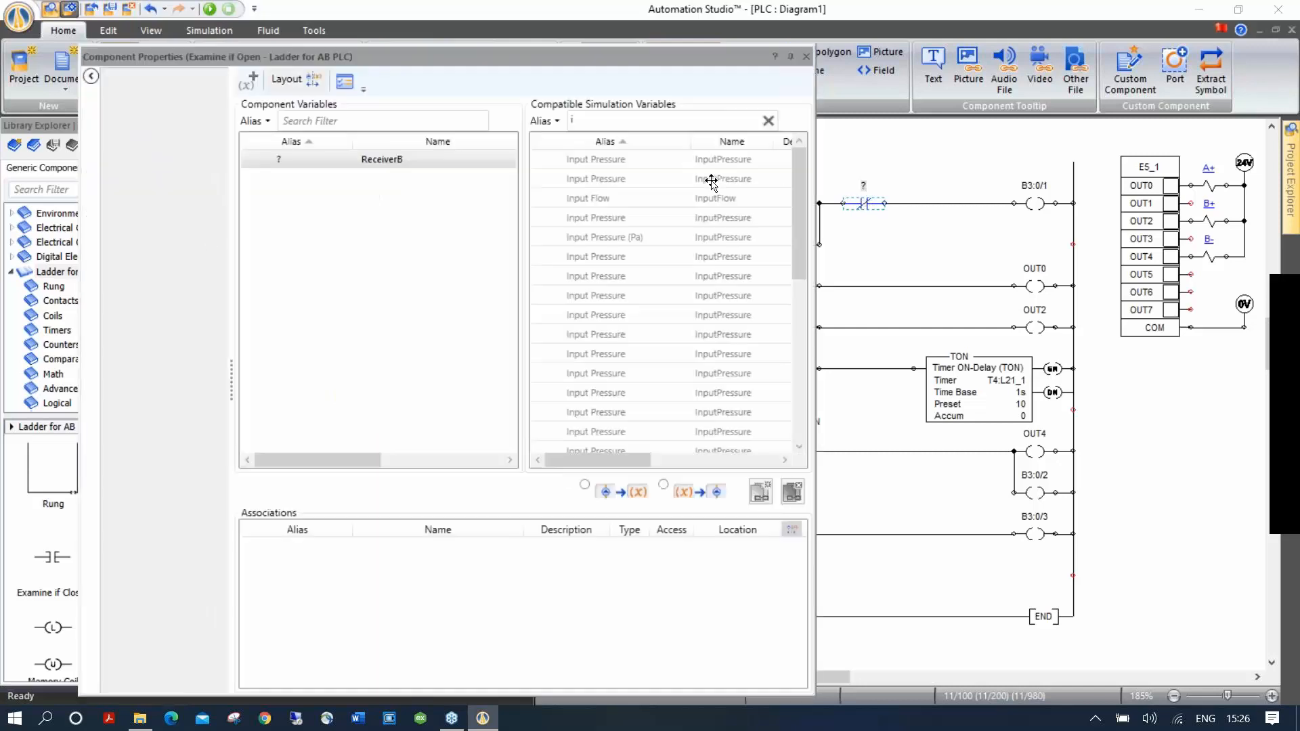
left_click(573, 119)
type("b")
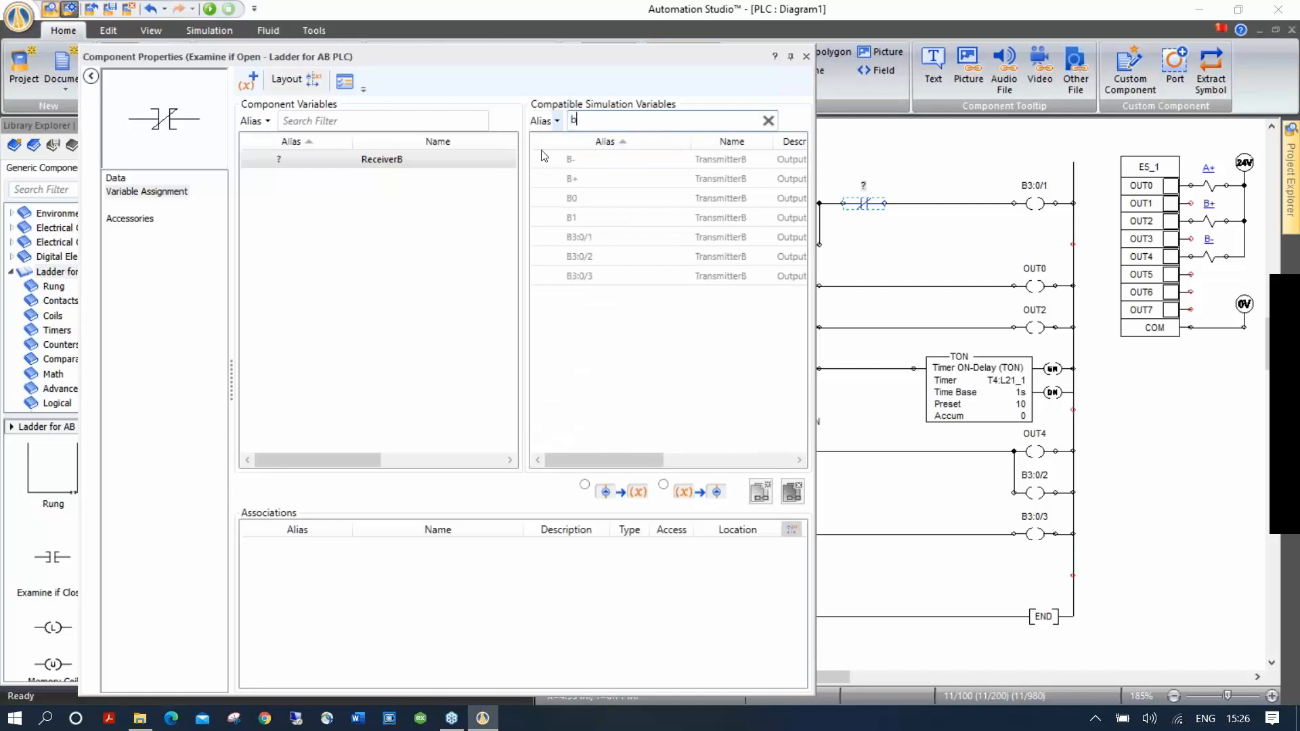
double_click(596, 283)
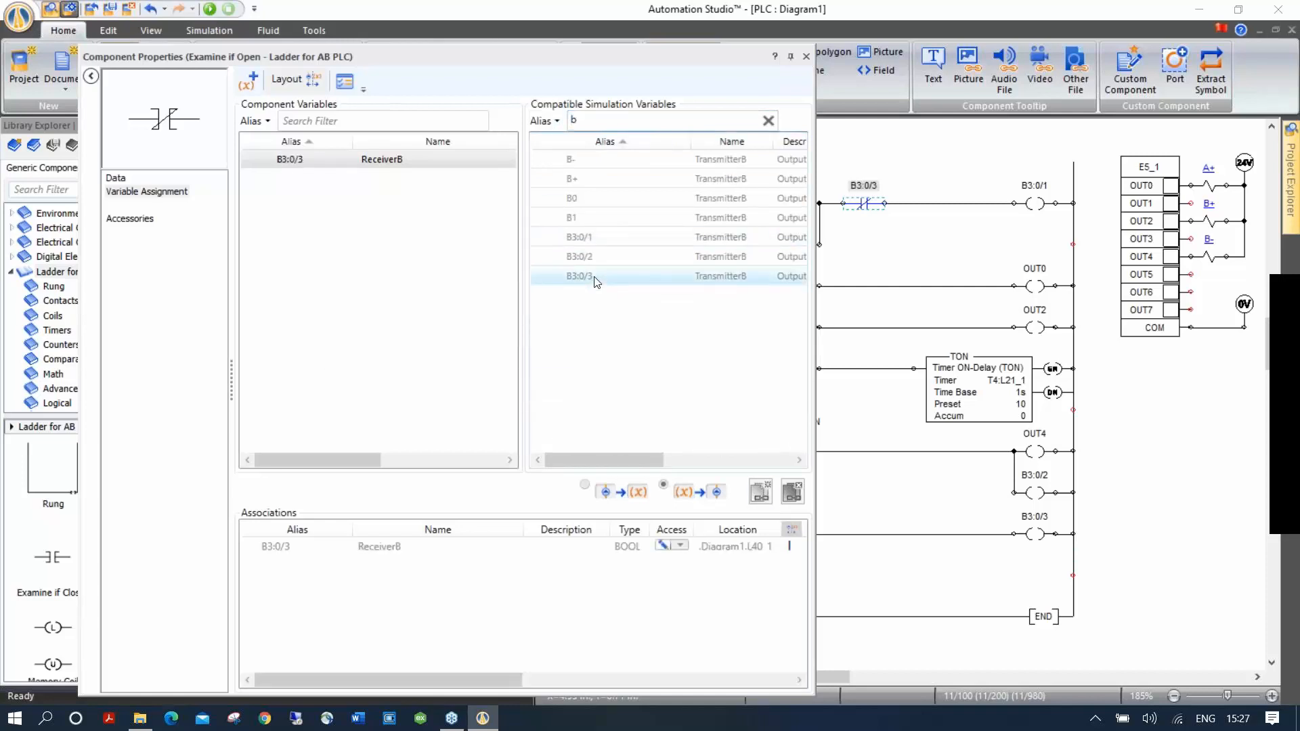
left_click(806, 57)
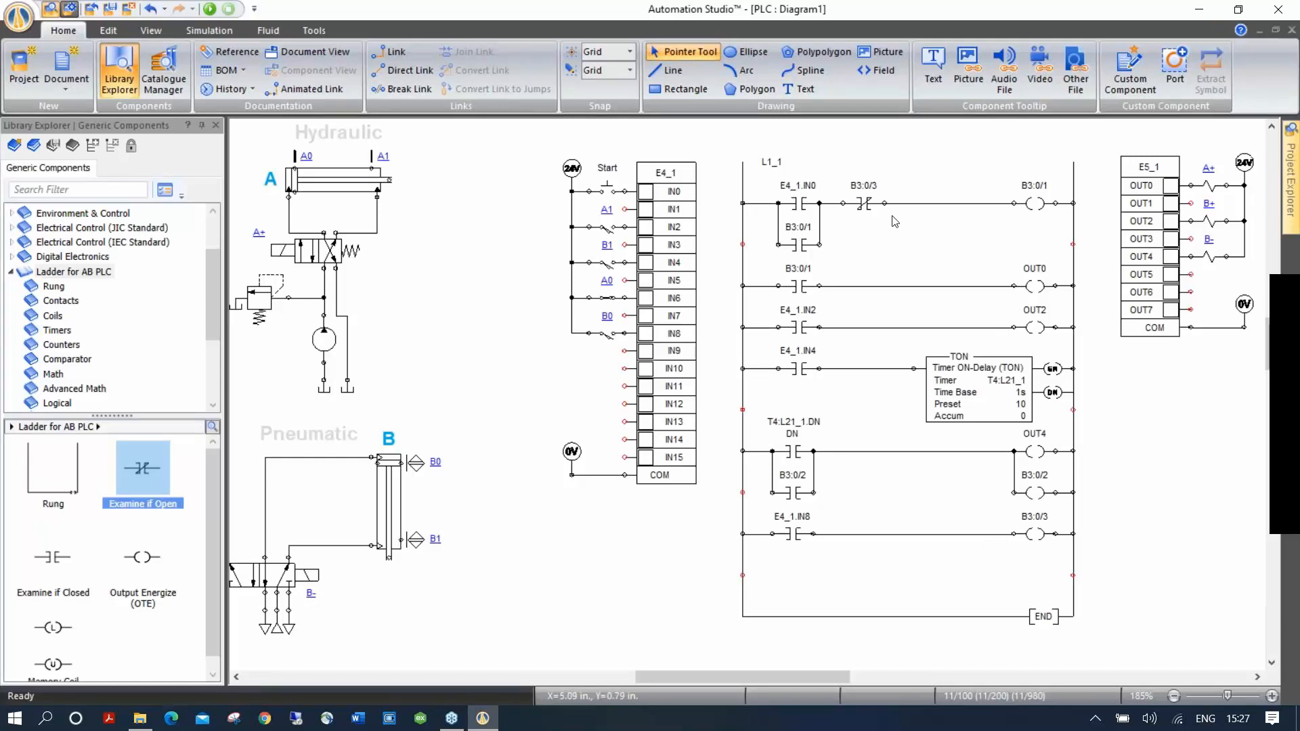
Simulate the circuit, actuate the Start push button repeatedly to check the first rung and the IN8 rung, and stop the simulation.
left_click(210, 9)
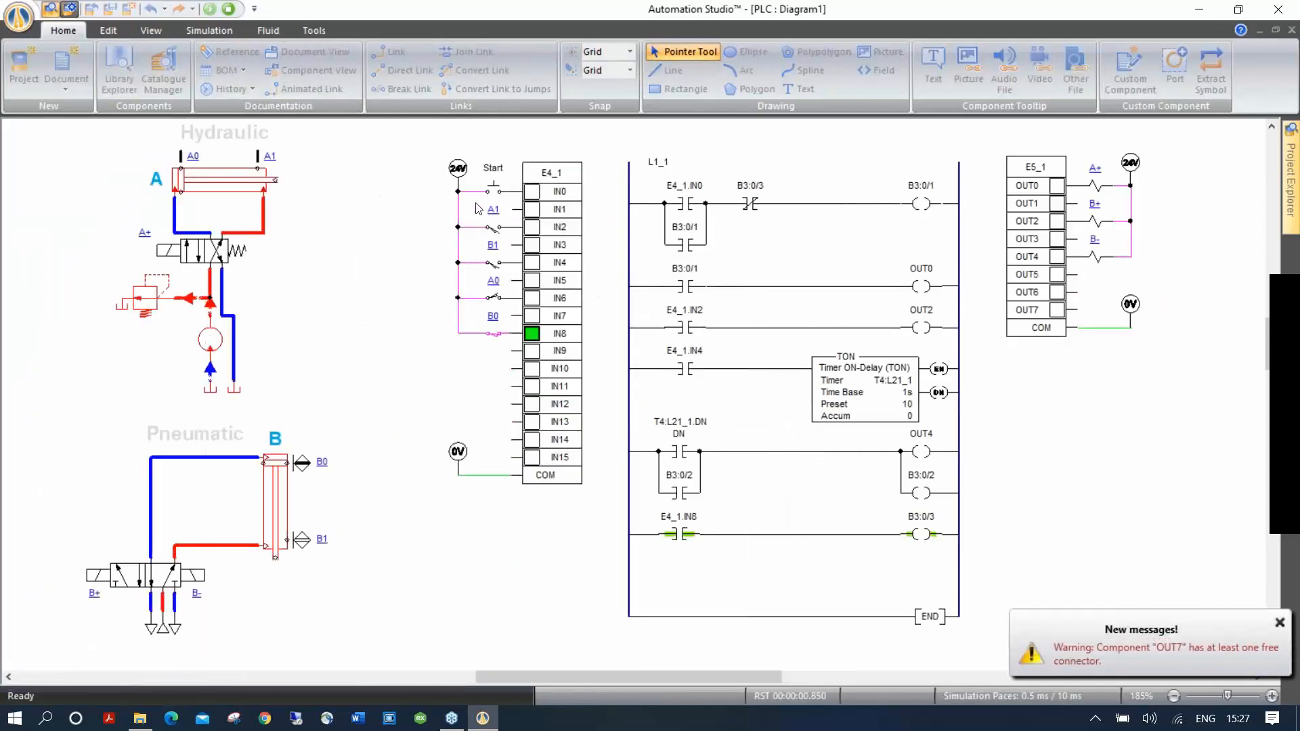
left_click(493, 193)
left_click(493, 192)
left_click(494, 192)
left_click(494, 193)
left_click(494, 193)
left_click(494, 192)
left_click(494, 192)
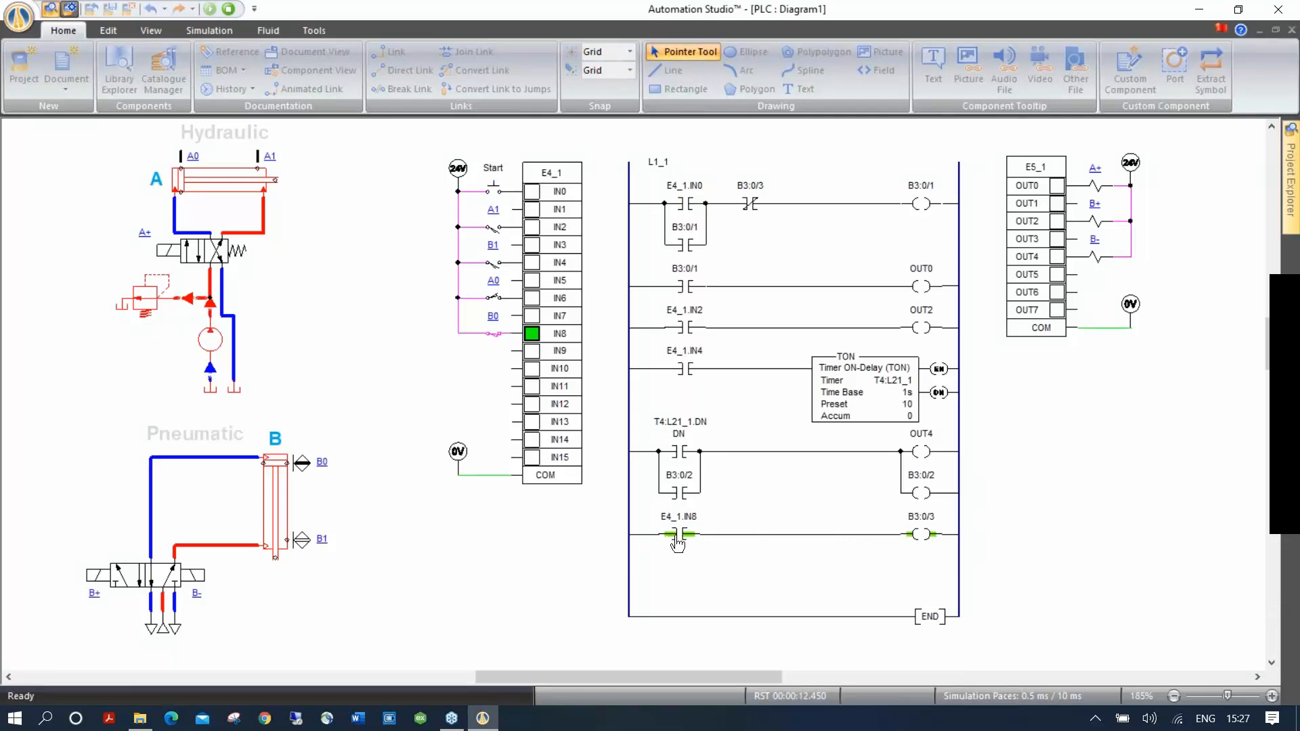
left_click(228, 9)
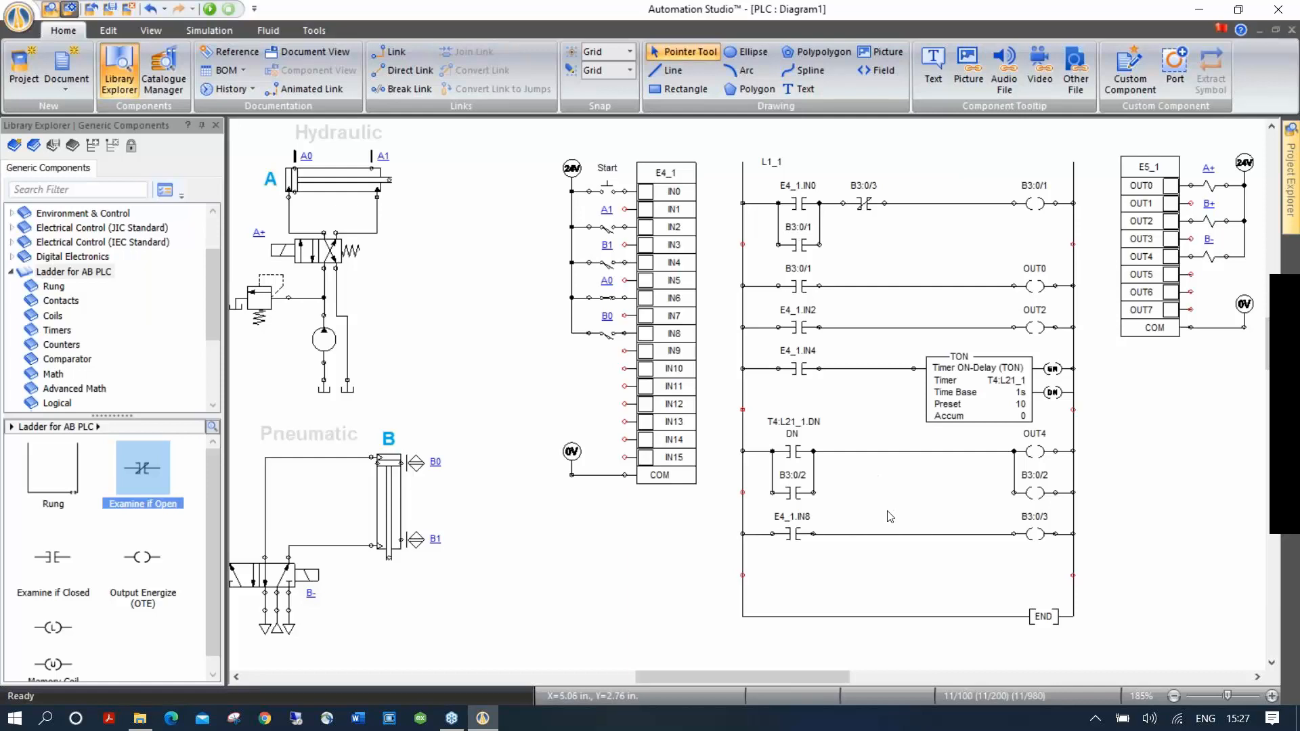
Insert an Examine if Closed contact between the IN8 contact and the B3:0/3 coil and assign it the variable B3:0/2.
left_click_drag(54, 559, 863, 534)
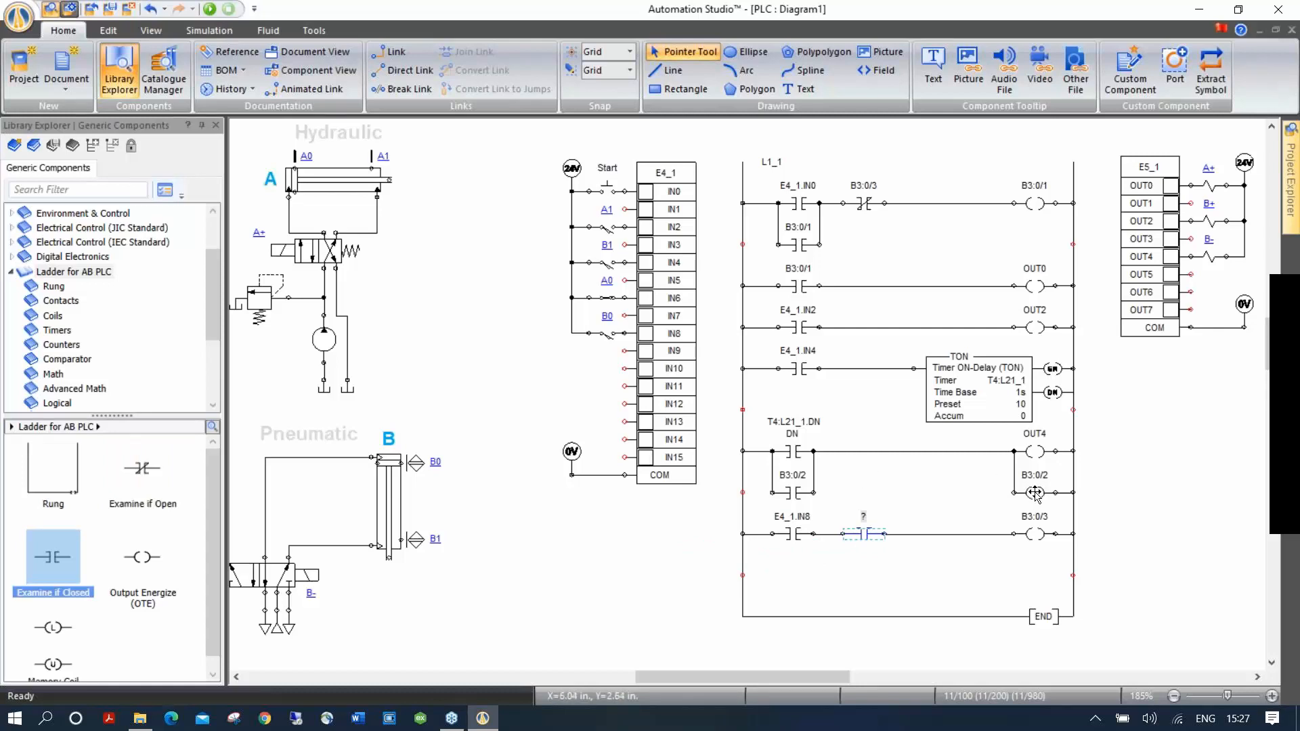
double_click(870, 536)
type("b")
left_click(579, 257)
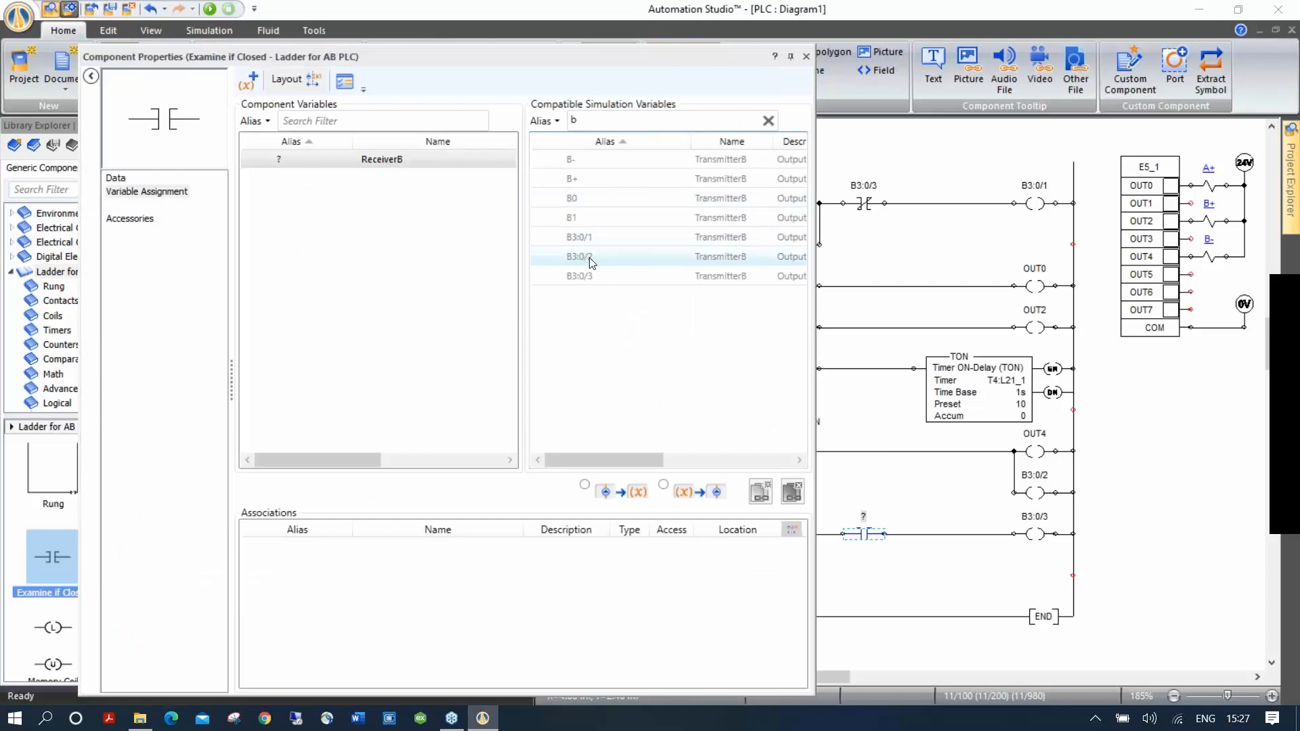
left_click(760, 492)
left_click(806, 57)
left_click(680, 553)
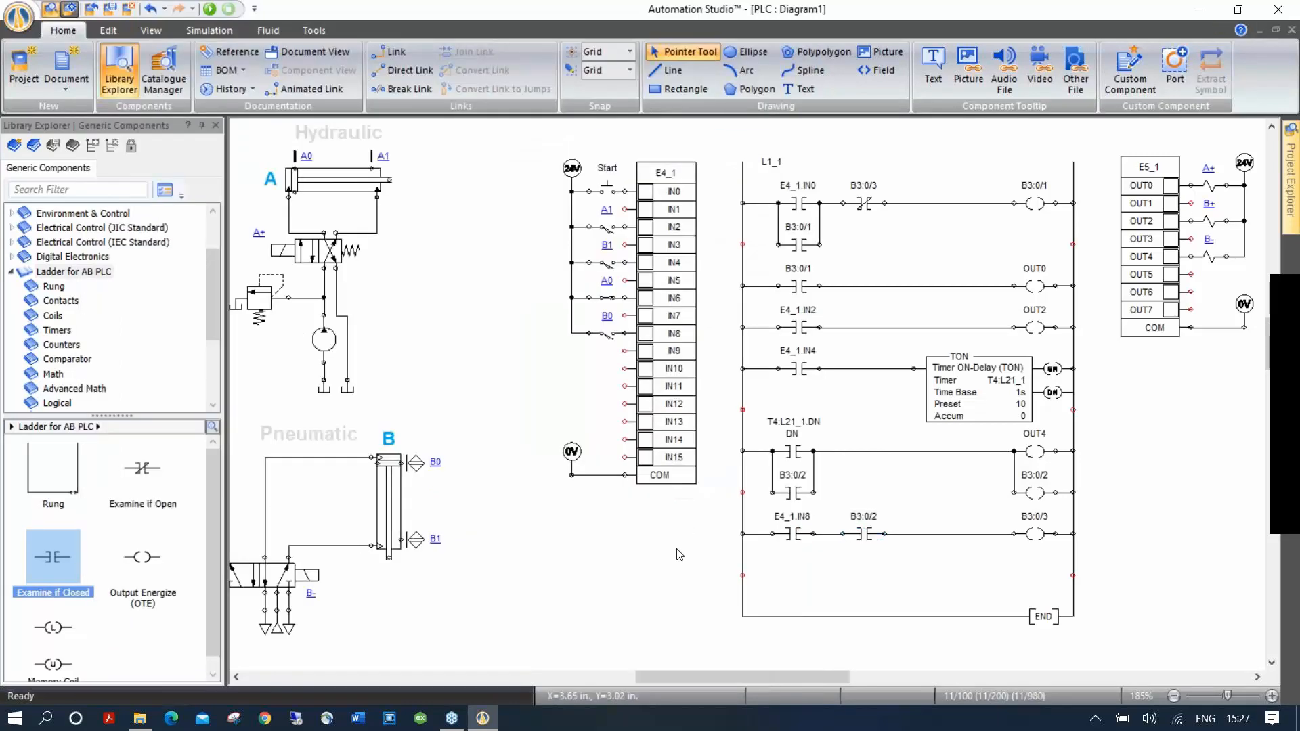
Simulate the circuit, actuate Start once to follow the cylinder sequence through the timer delay, and stop the simulation.
left_click(210, 8)
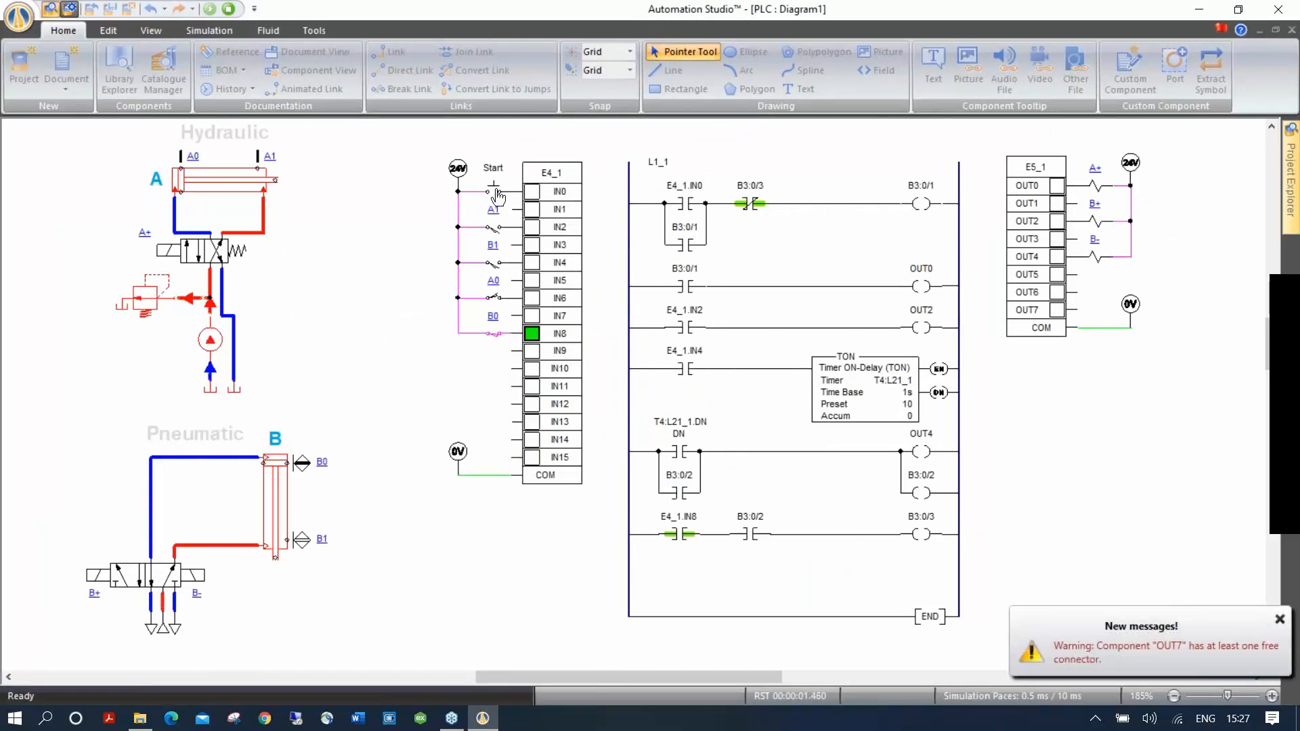
left_click(497, 193)
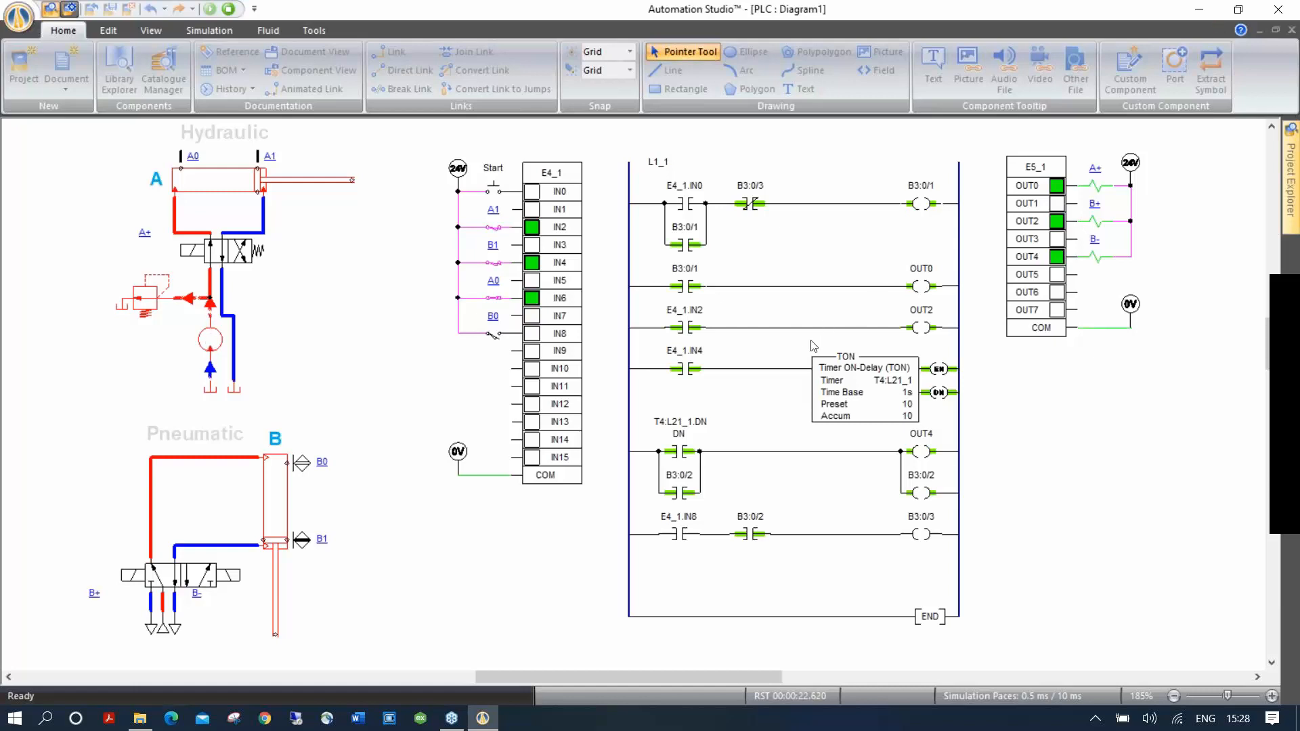
left_click(230, 11)
Insert an Examine if Open contact between the IN2 contact and the OUT2 coil and assign it the variable B3:0/2.
left_click_drag(143, 467, 872, 327)
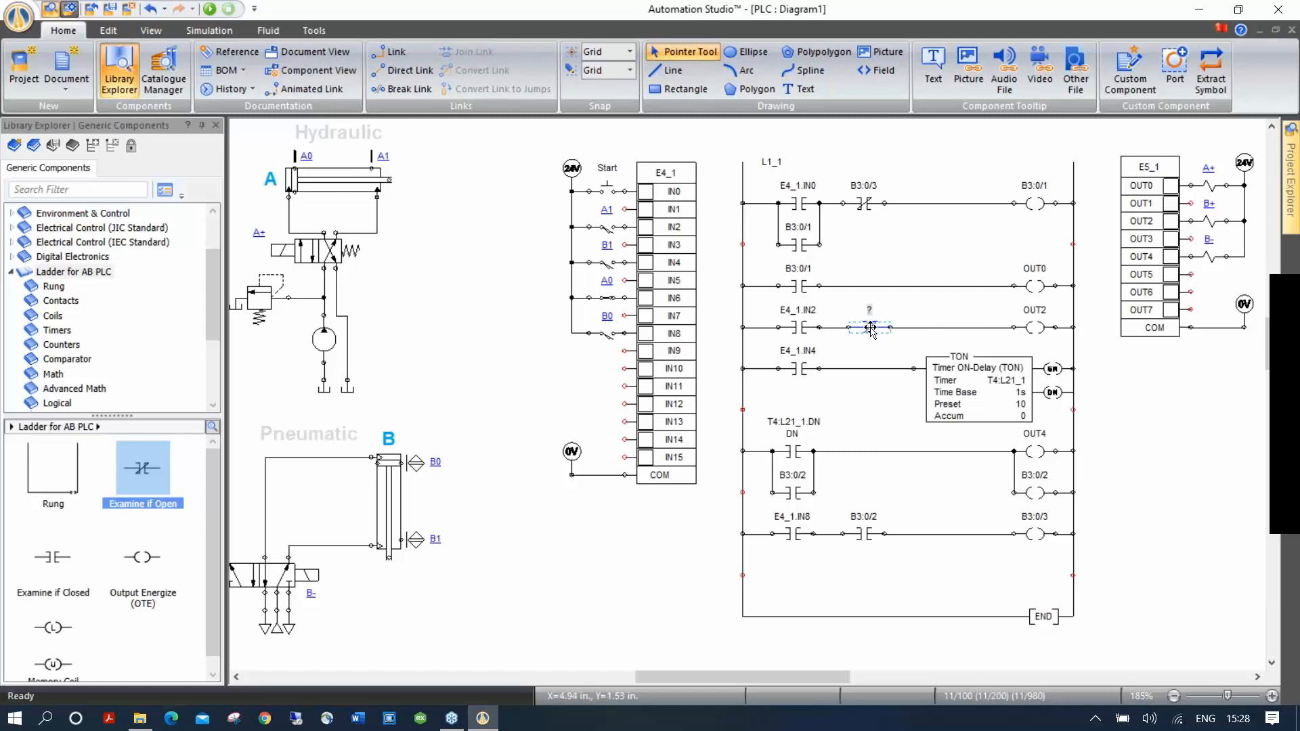
double_click(878, 329)
double_click(588, 257)
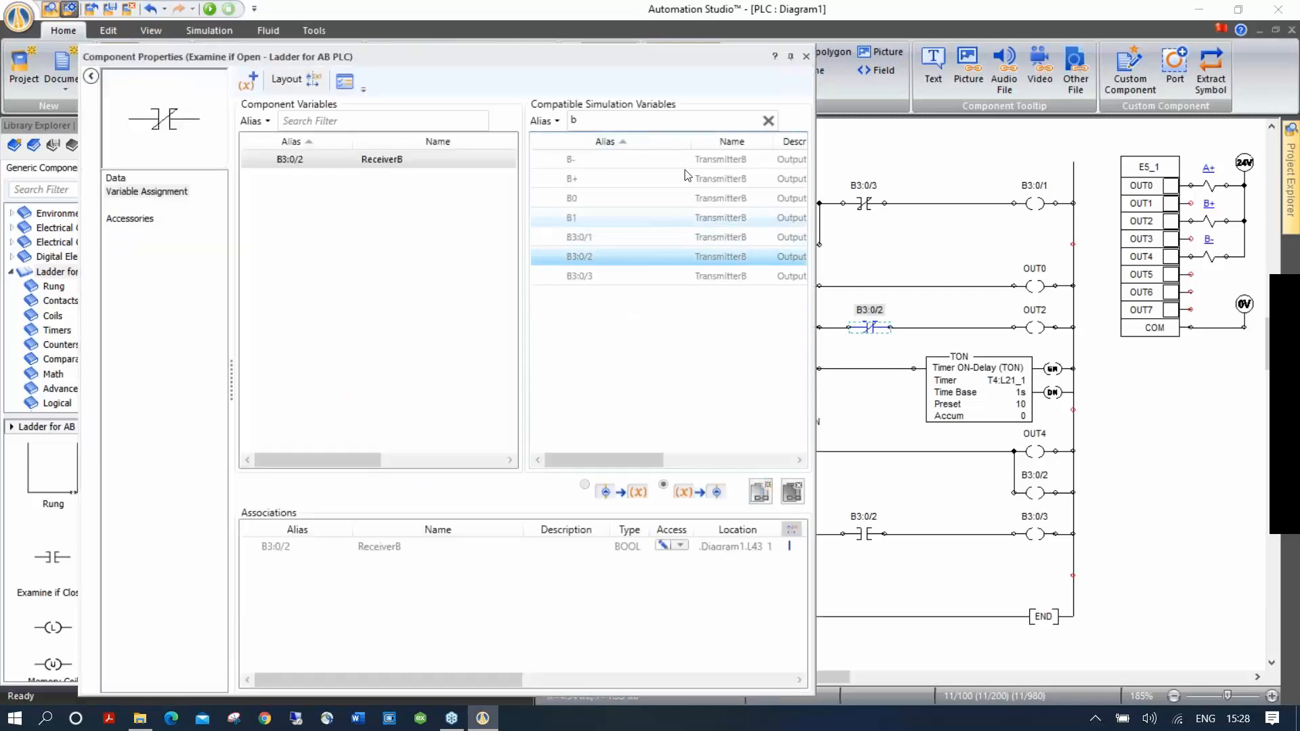
left_click(805, 58)
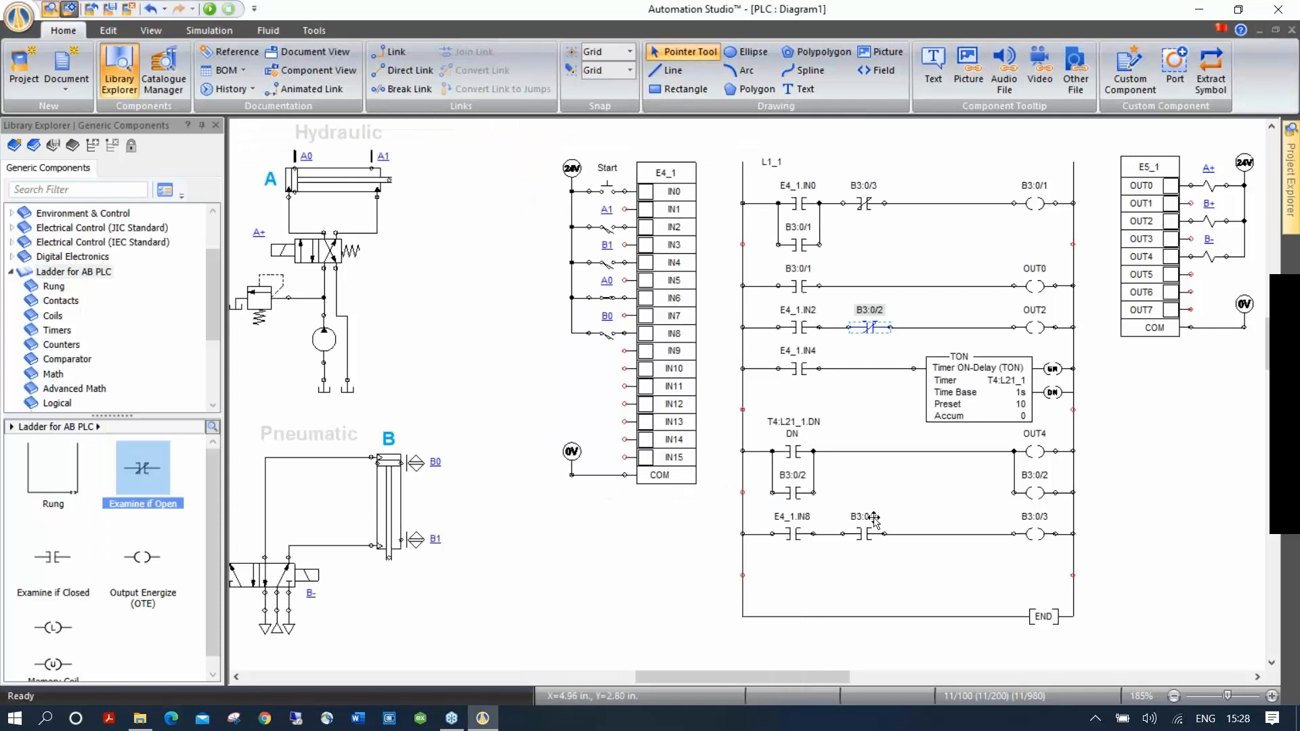
Simulate the cycle with the B3:0/2 interlock on the OUT2 rung by actuating Start, and stop the simulation.
left_click(209, 8)
left_click(494, 190)
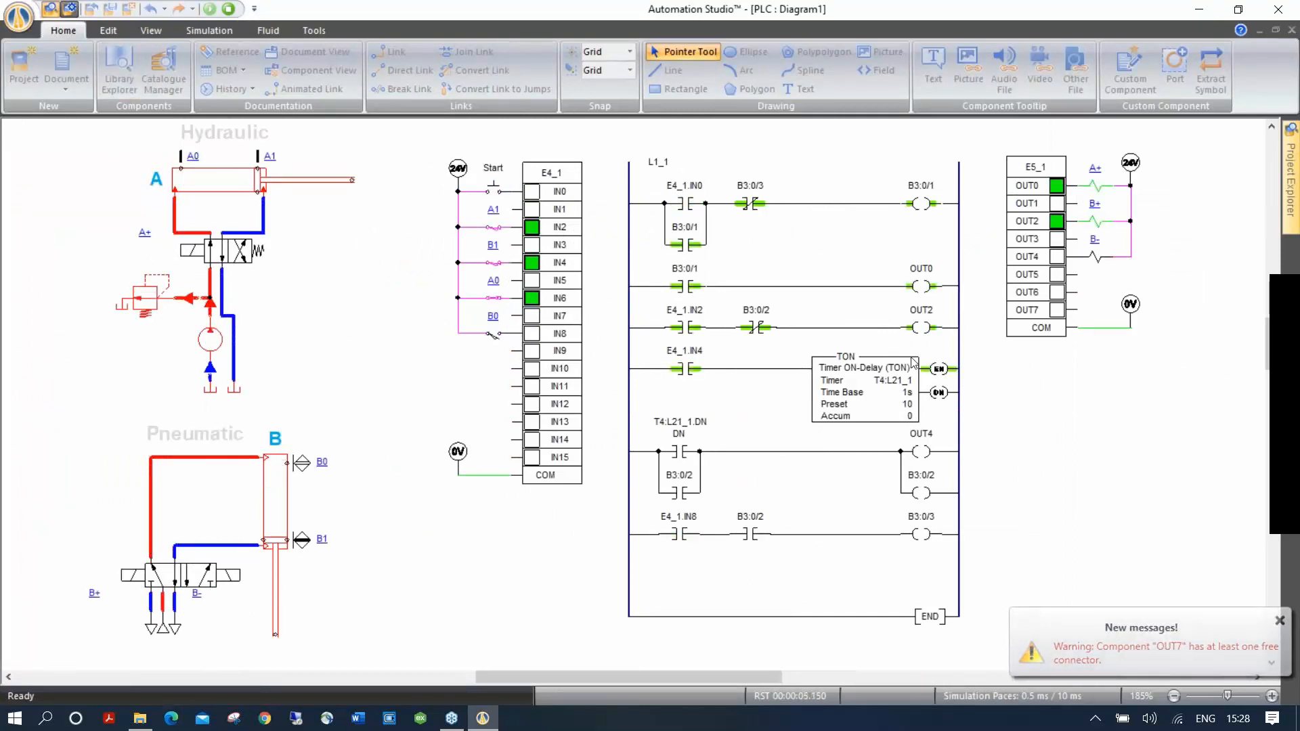
left_click(229, 9)
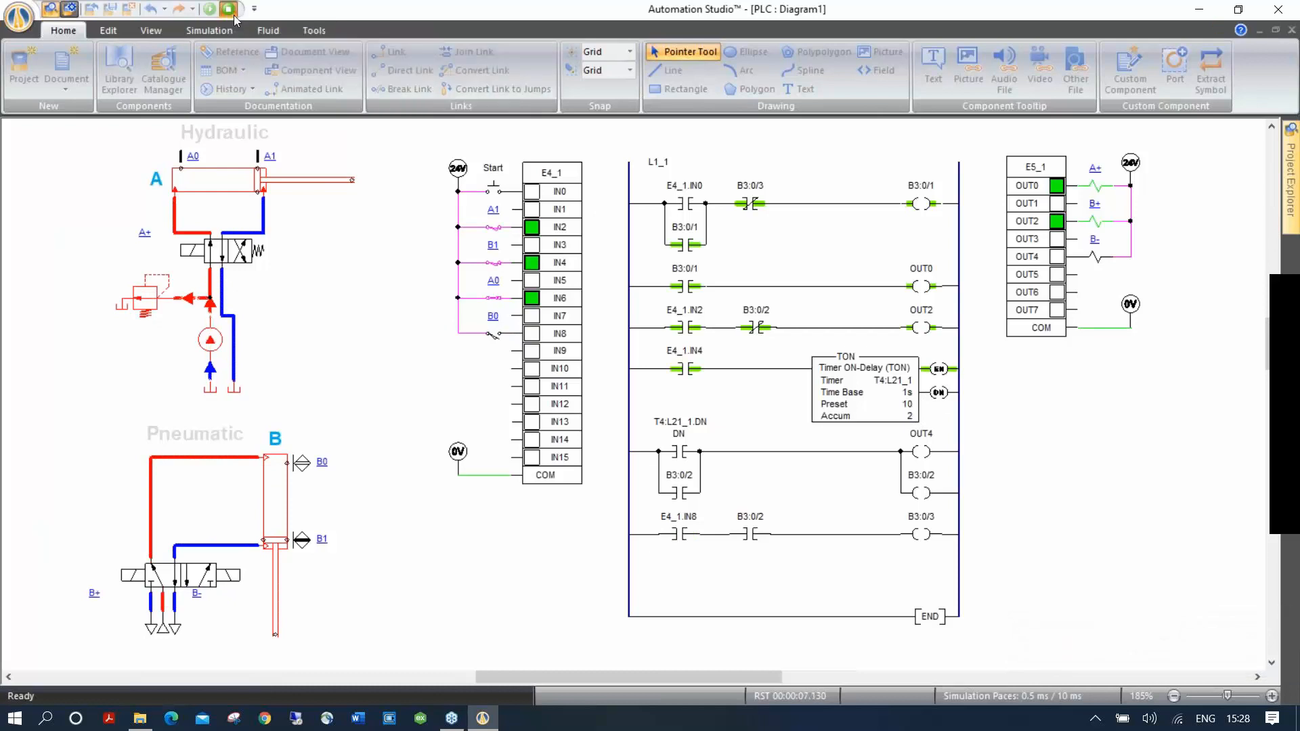
Set the preset value (PRE) of the TON timer to 3.
double_click(983, 400)
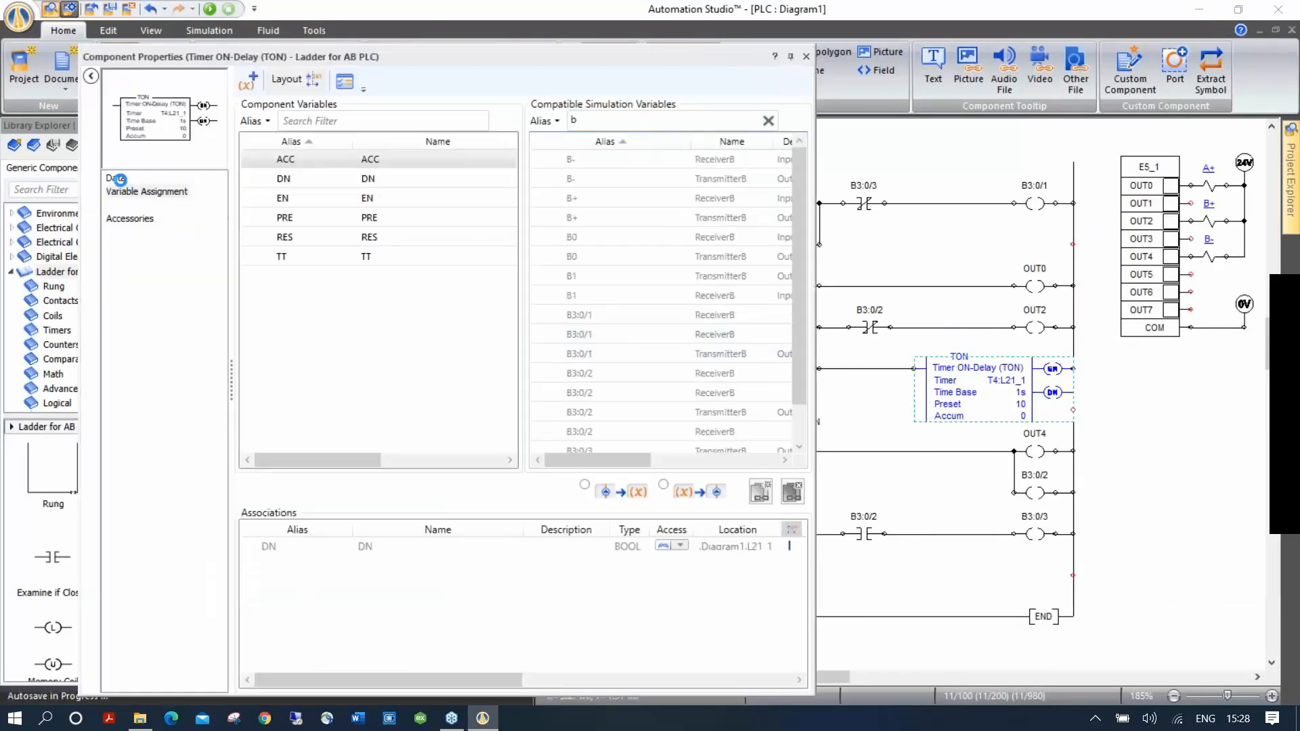
left_click(116, 178)
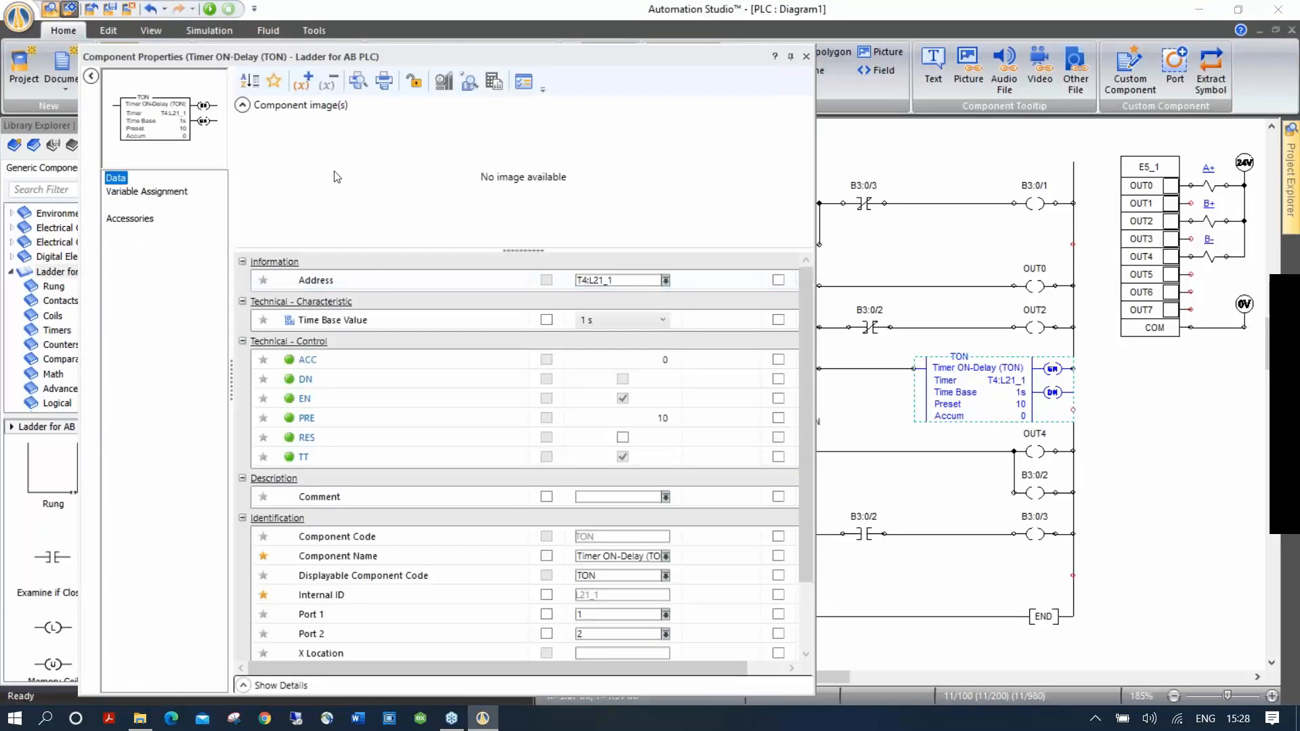
left_click(274, 82)
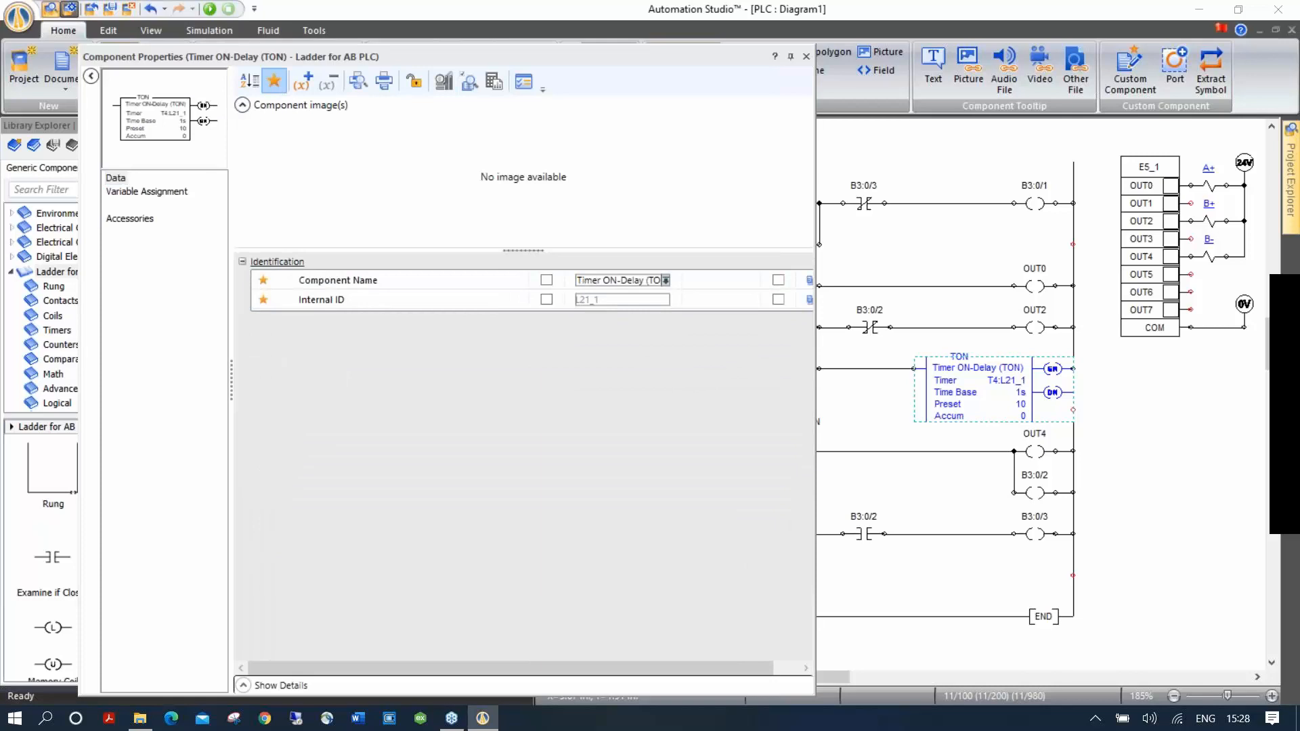
left_click(274, 82)
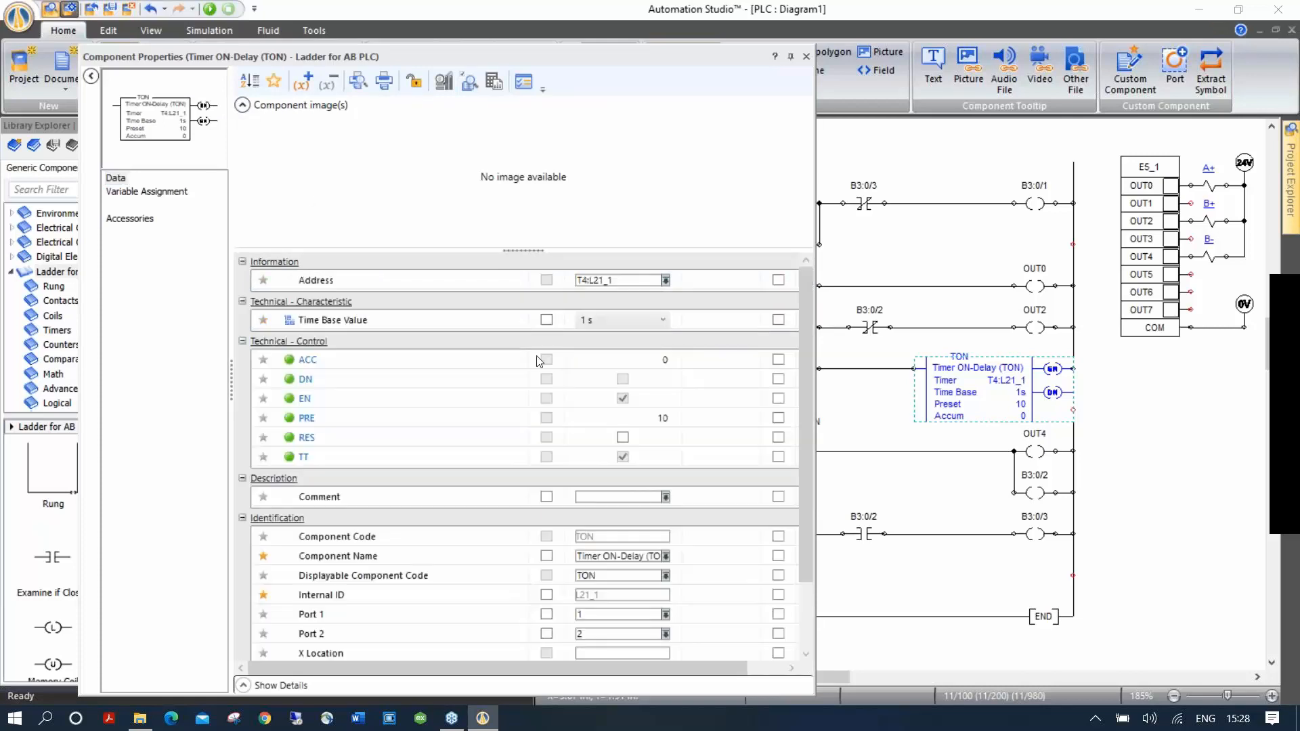
left_click(682, 411)
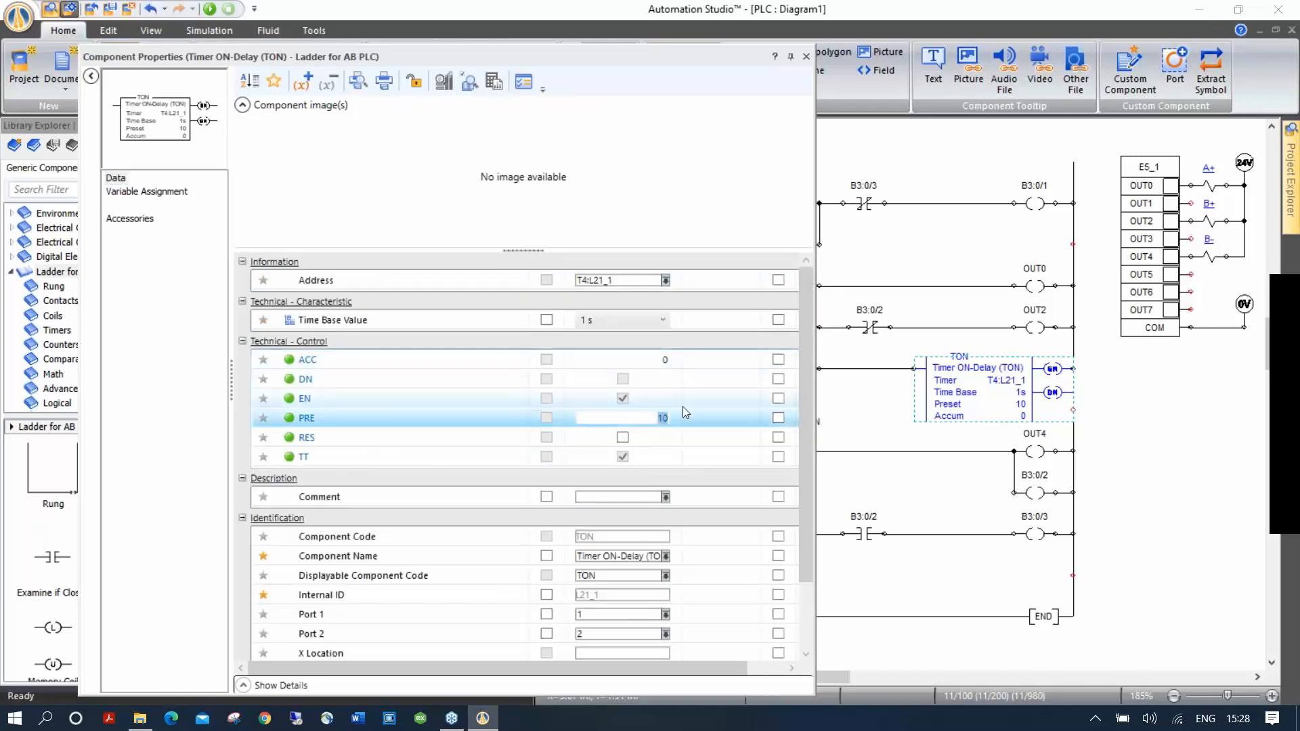
type("3")
key("Return")
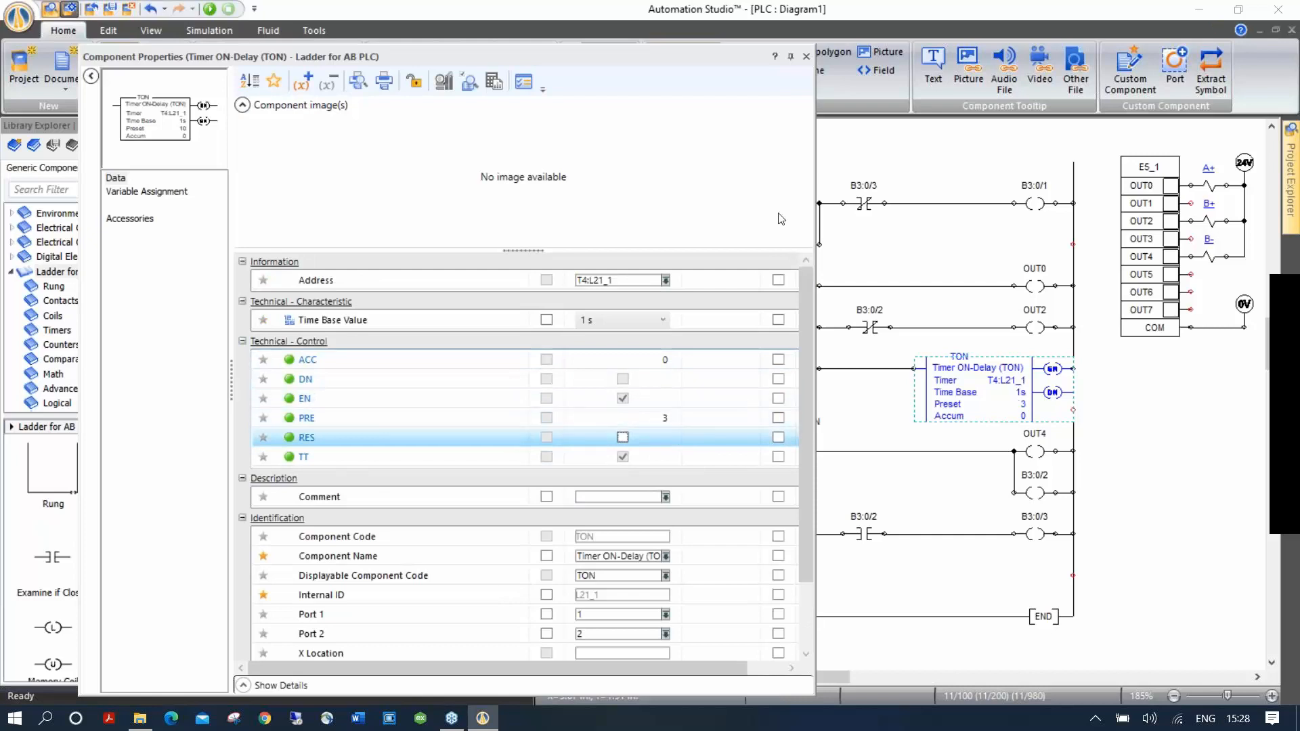
left_click(805, 57)
Simulate the cycle with the shortened timer delay, actuating Start during and after the sequence, and stop the simulation.
left_click(210, 8)
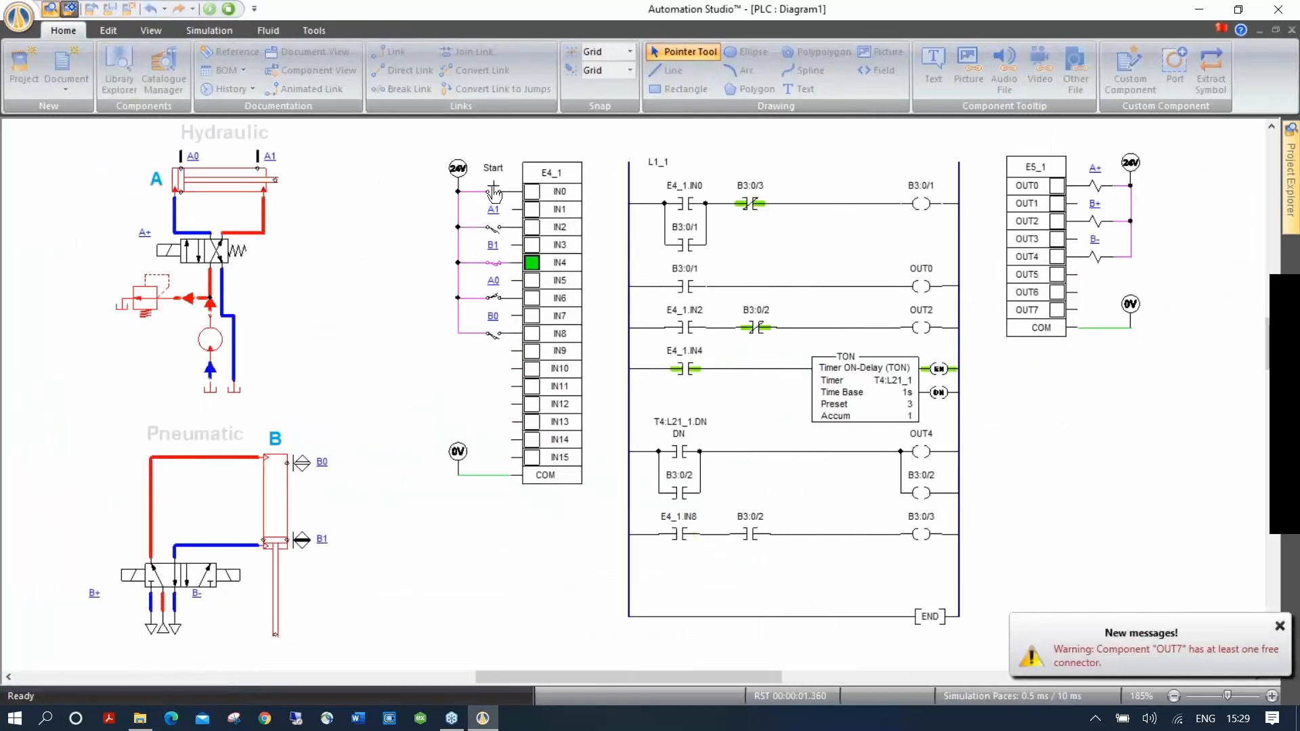
left_click(494, 190)
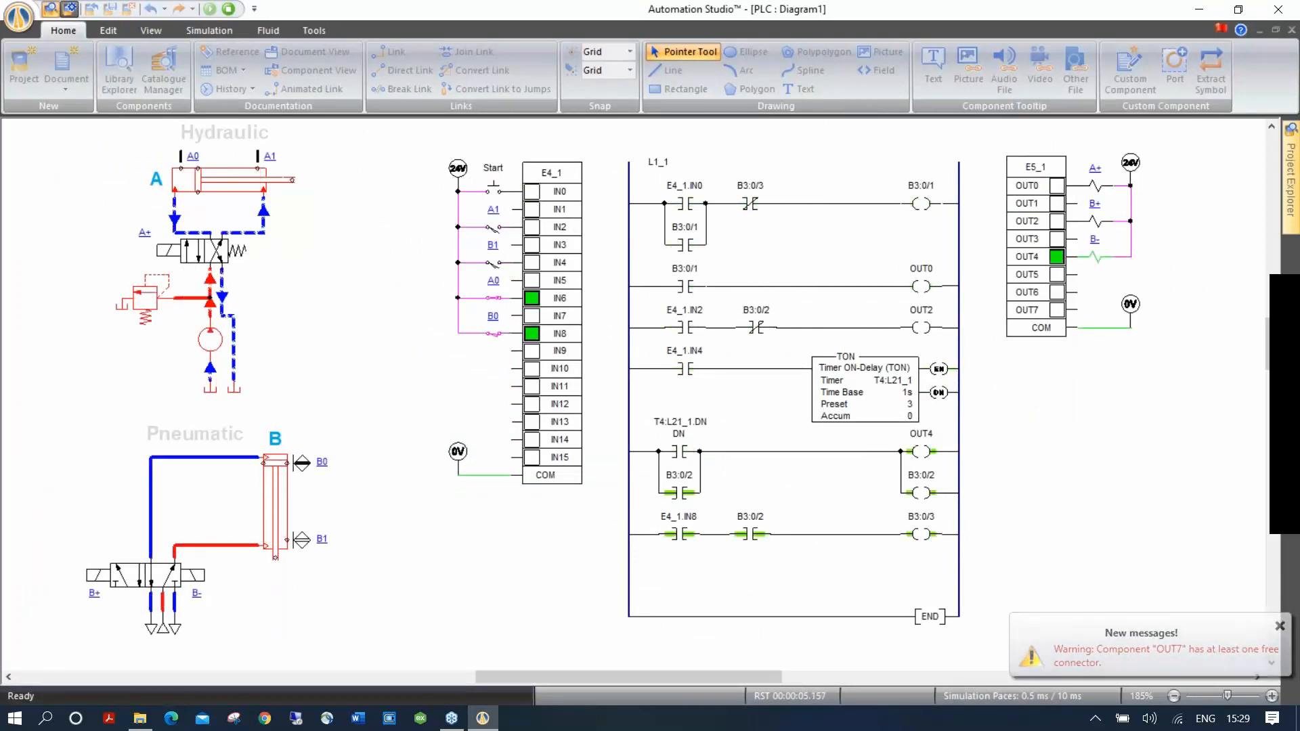
left_click(497, 190)
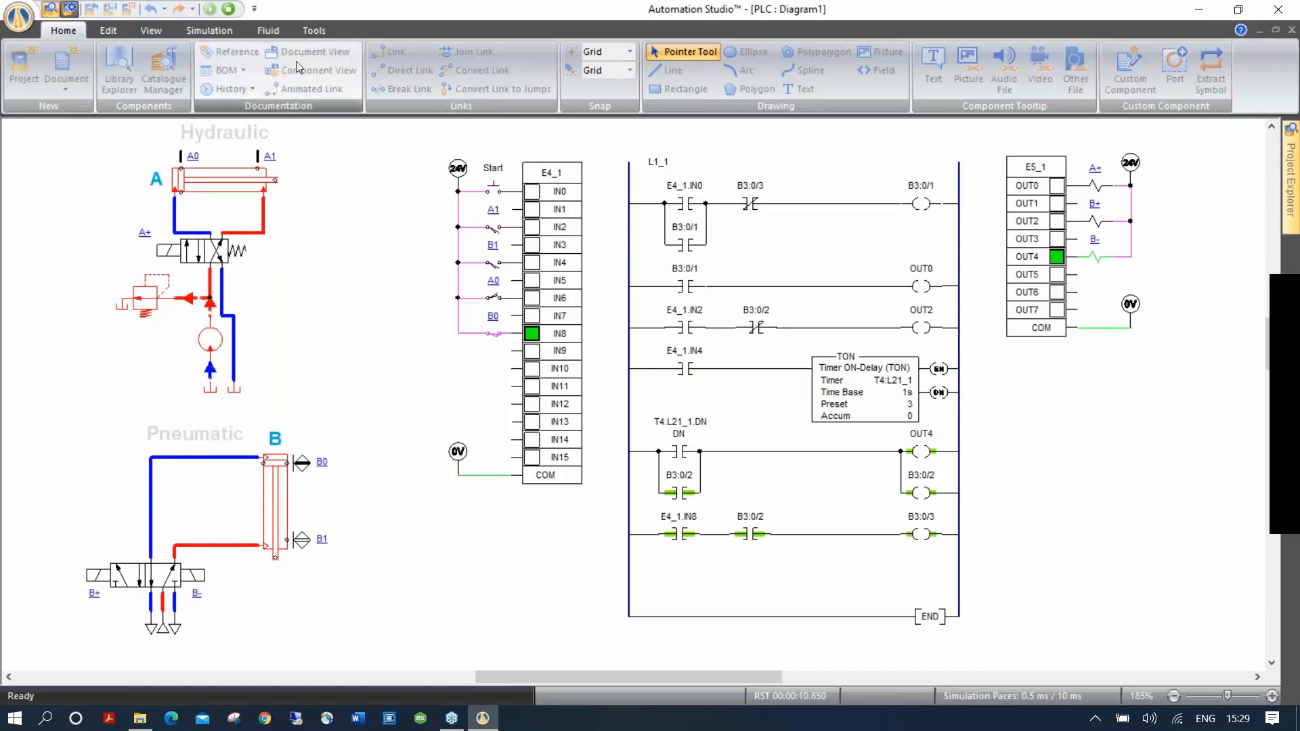
left_click(226, 9)
Rerun the simulation for a full cycle, actuate Start several more times to check whether the cycle restarts, and stop it.
left_click(209, 9)
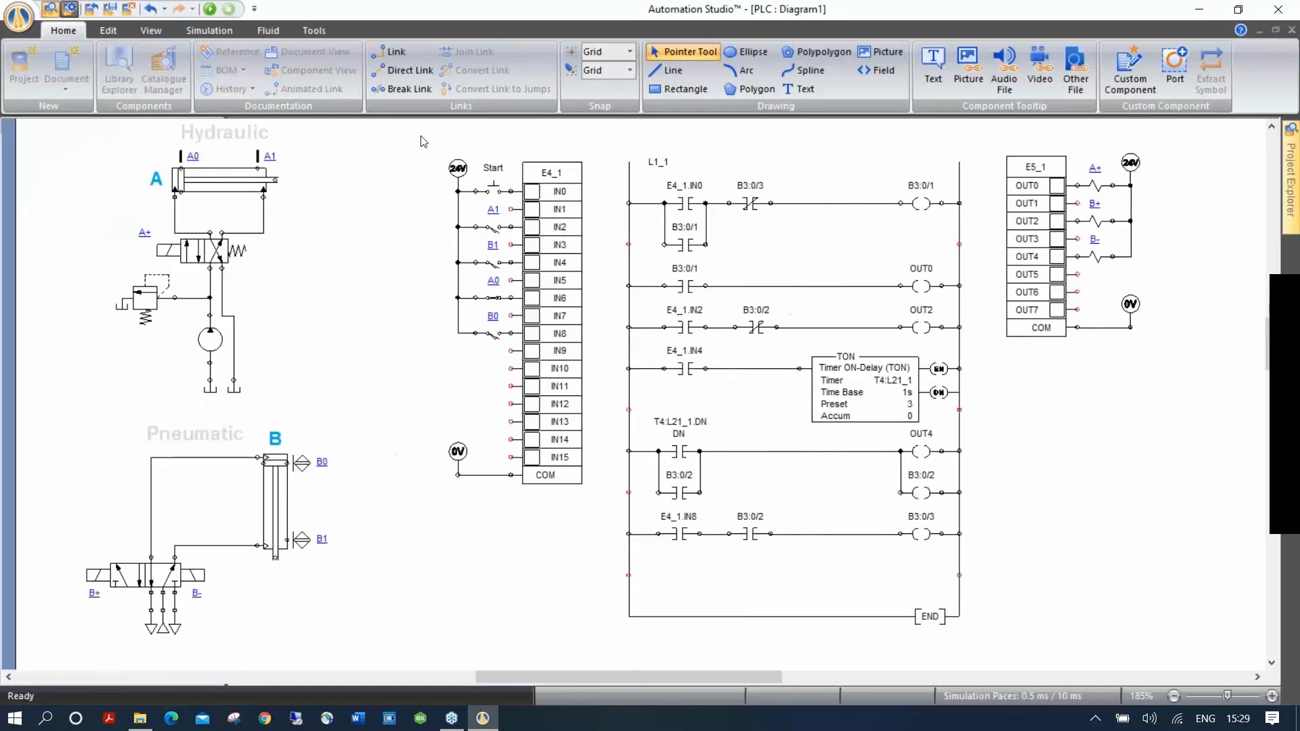
left_click(493, 189)
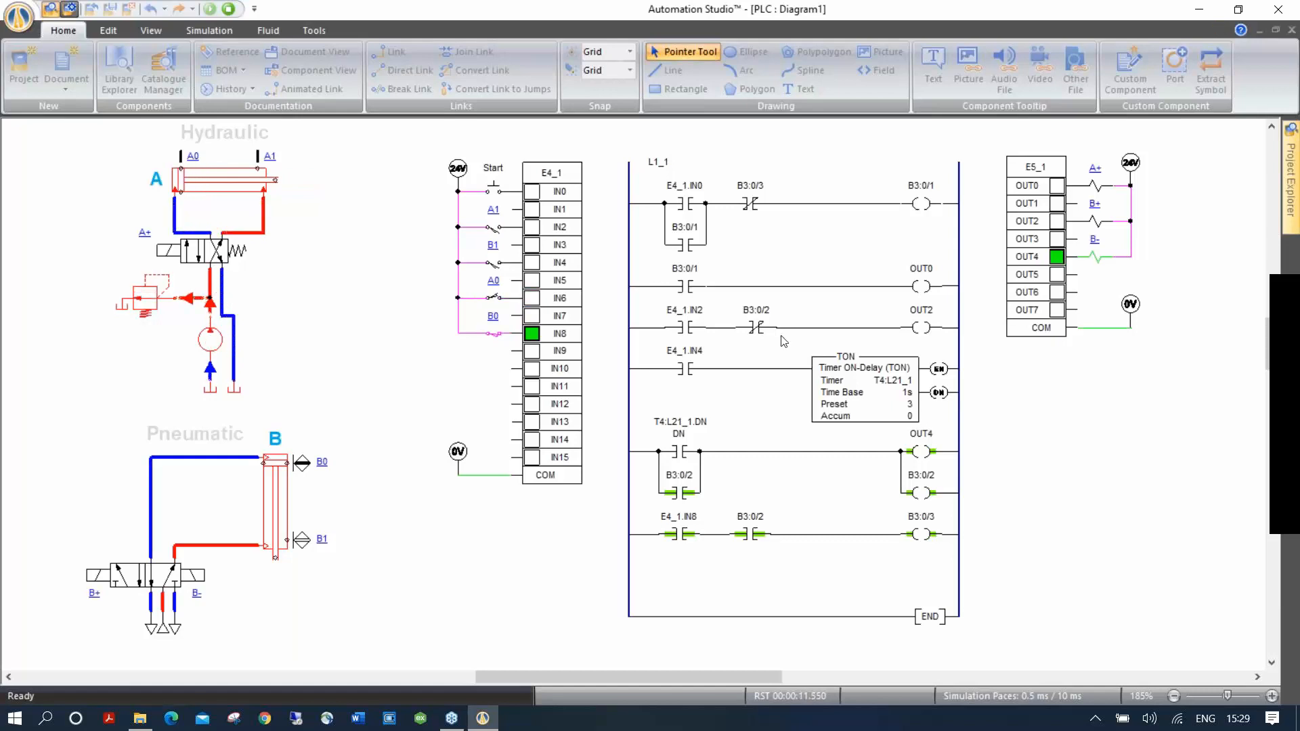
left_click(495, 192)
left_click(495, 191)
left_click(495, 192)
left_click(495, 192)
left_click(229, 9)
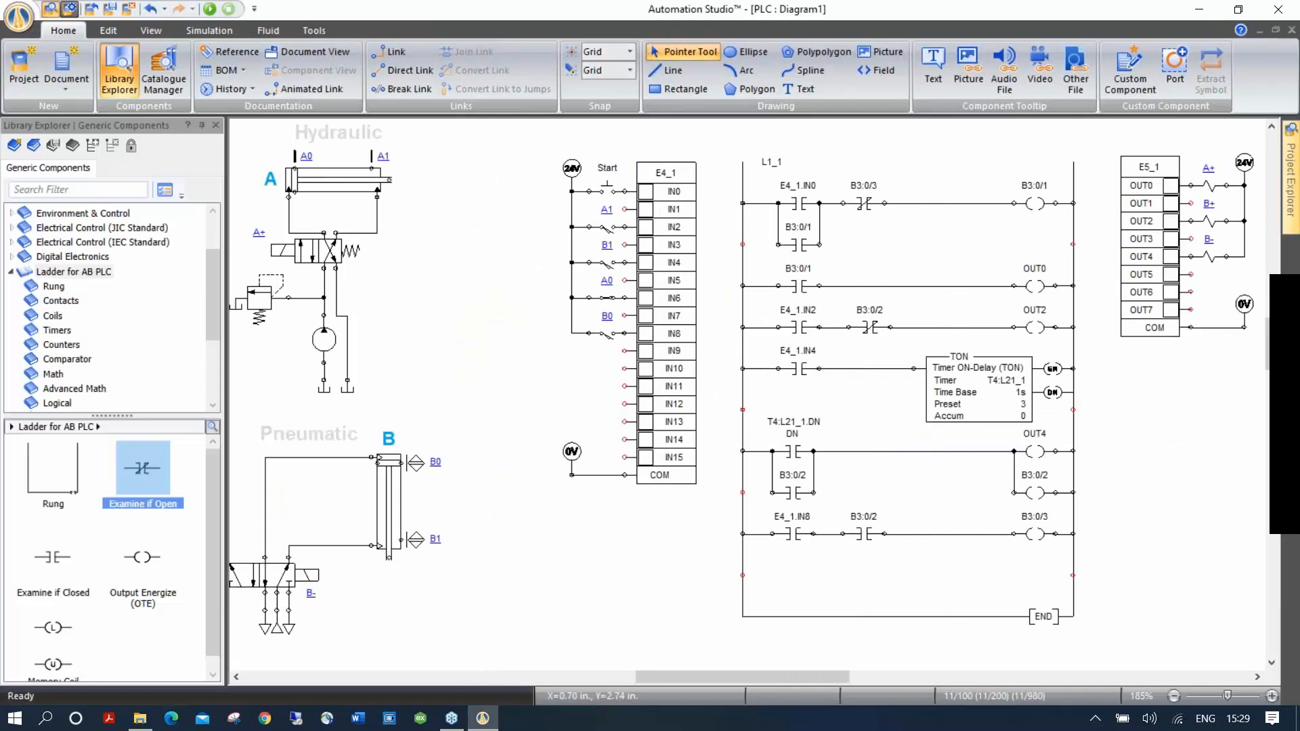
Insert an Examine if Closed contact on the OUT4 rung after the timer-done branch and open its variable assignment.
left_click_drag(53, 559, 868, 452)
double_click(868, 452)
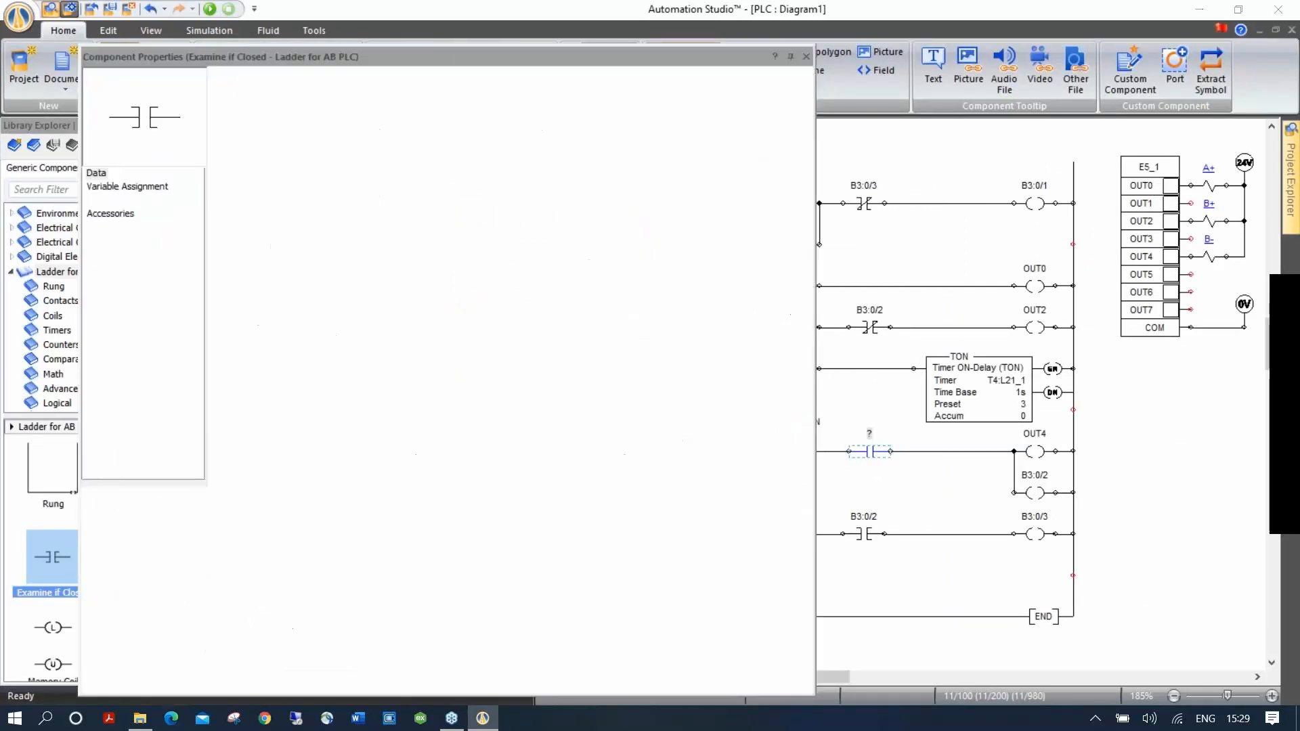
left_click(146, 192)
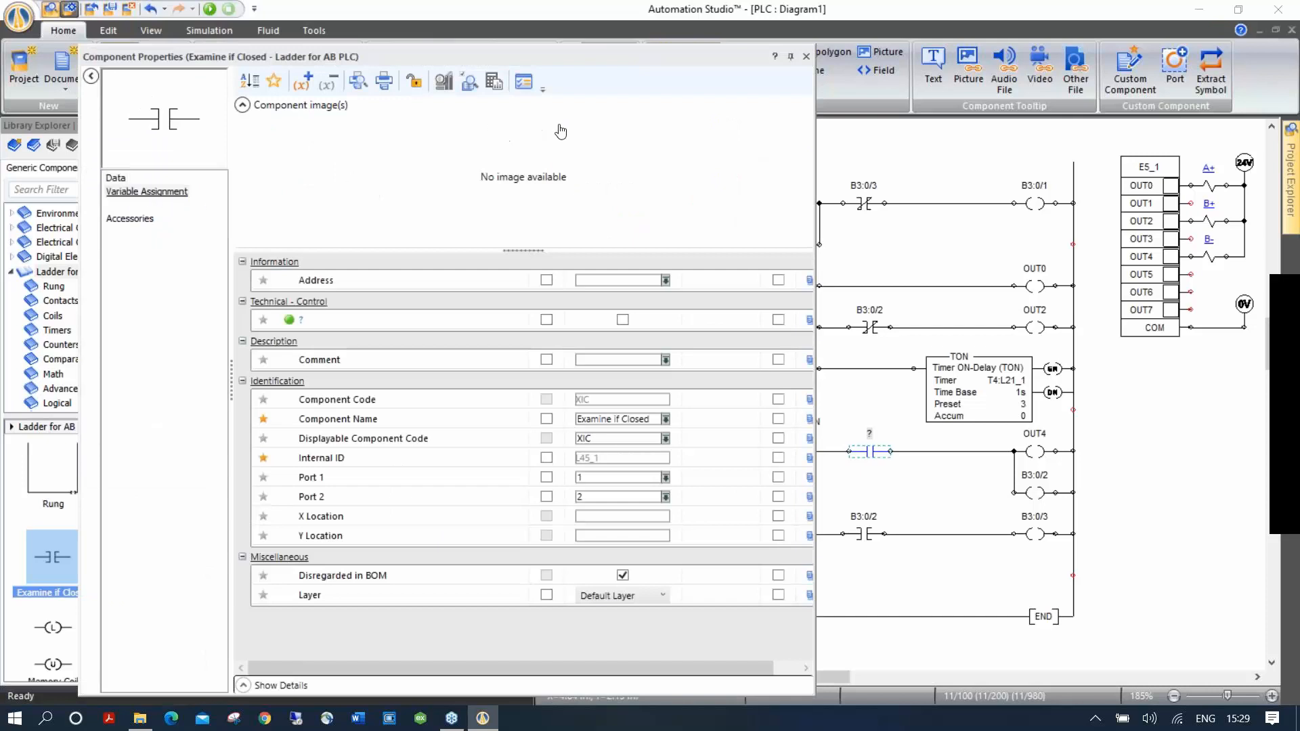
left_click_drag(581, 121, 568, 121)
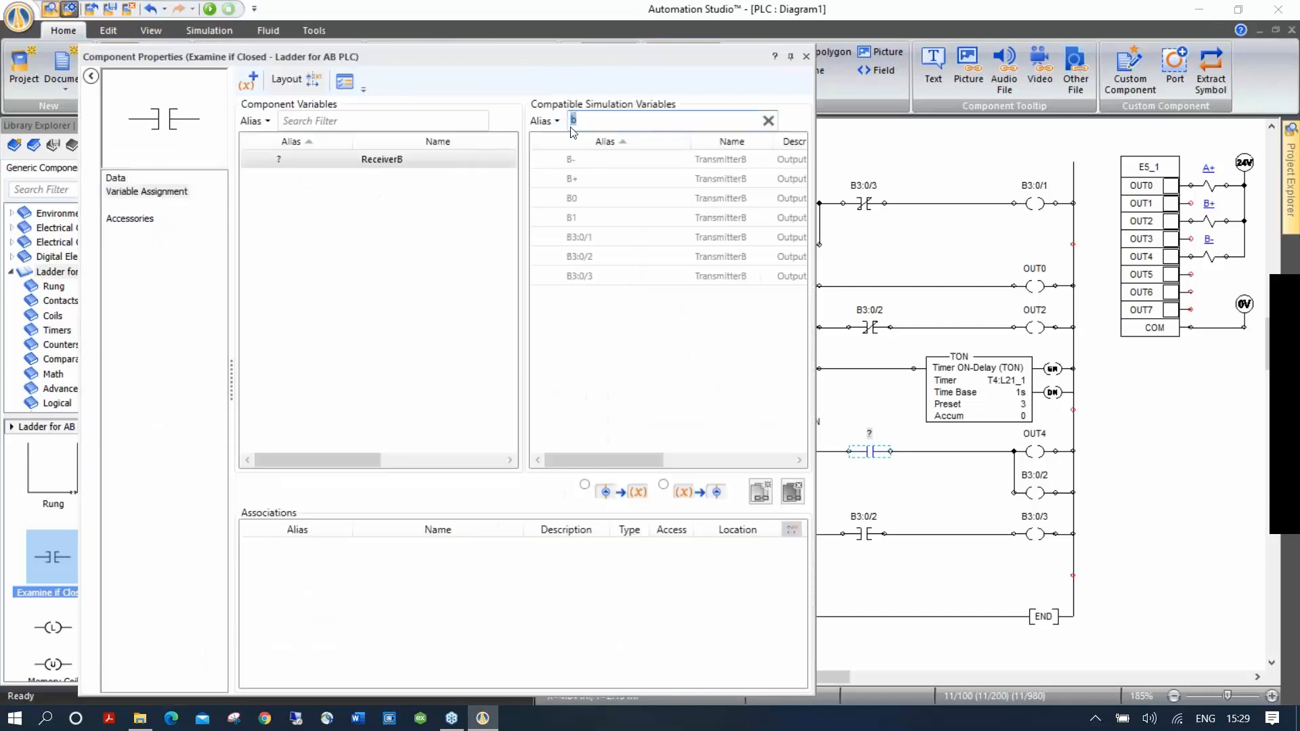
type("a")
left_click(583, 182)
double_click(583, 183)
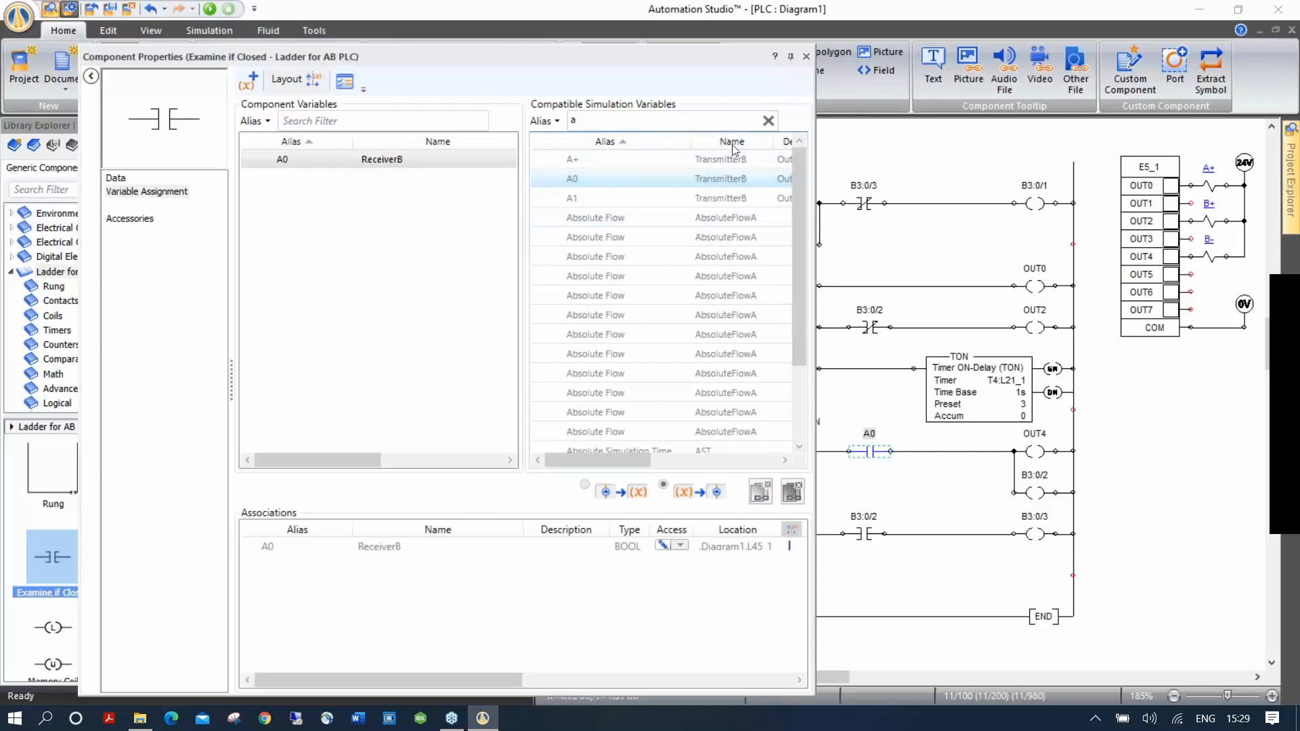
left_click_drag(689, 59, 648, 96)
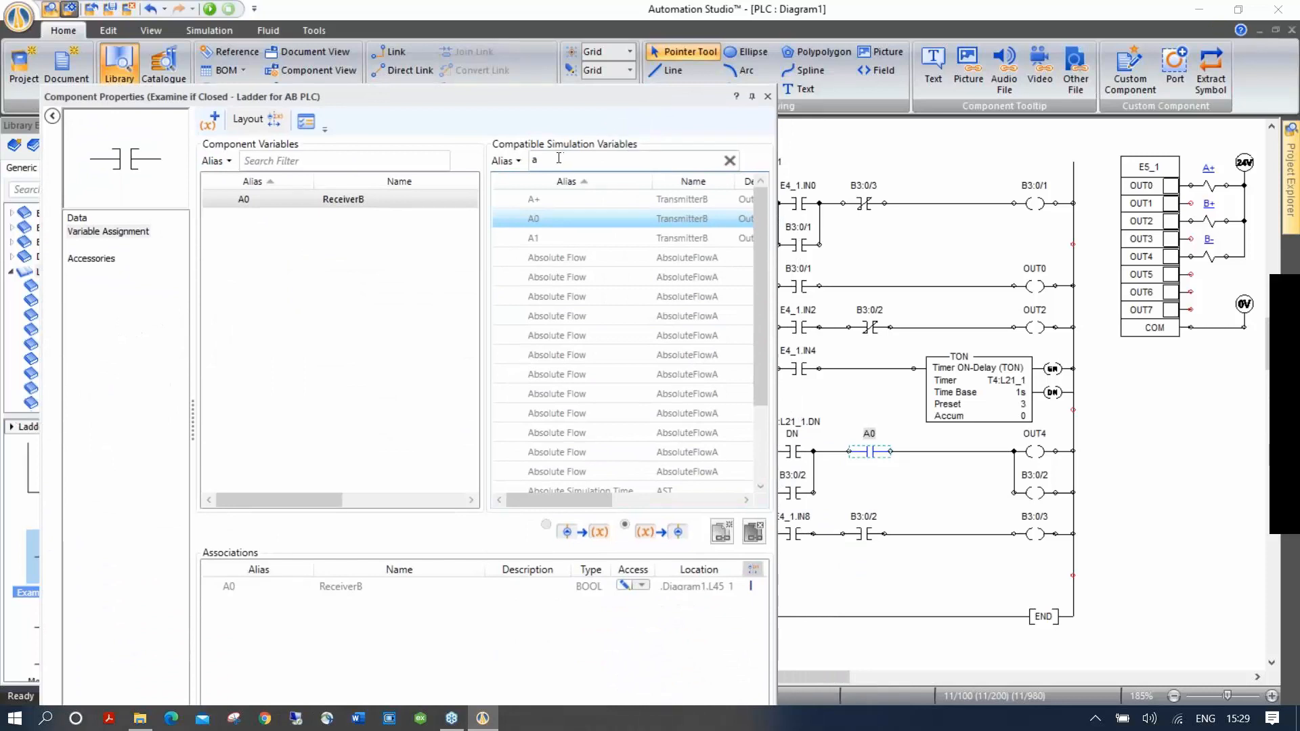
left_click(385, 592)
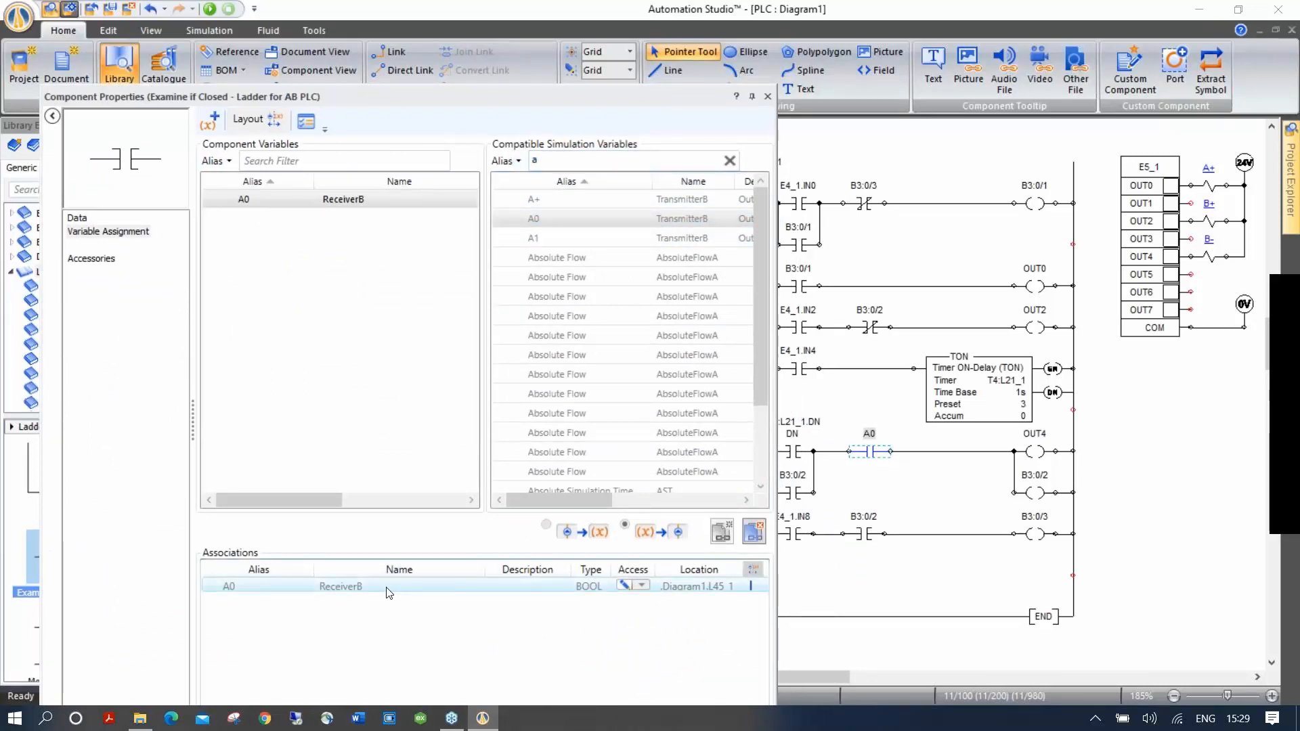
left_click(751, 534)
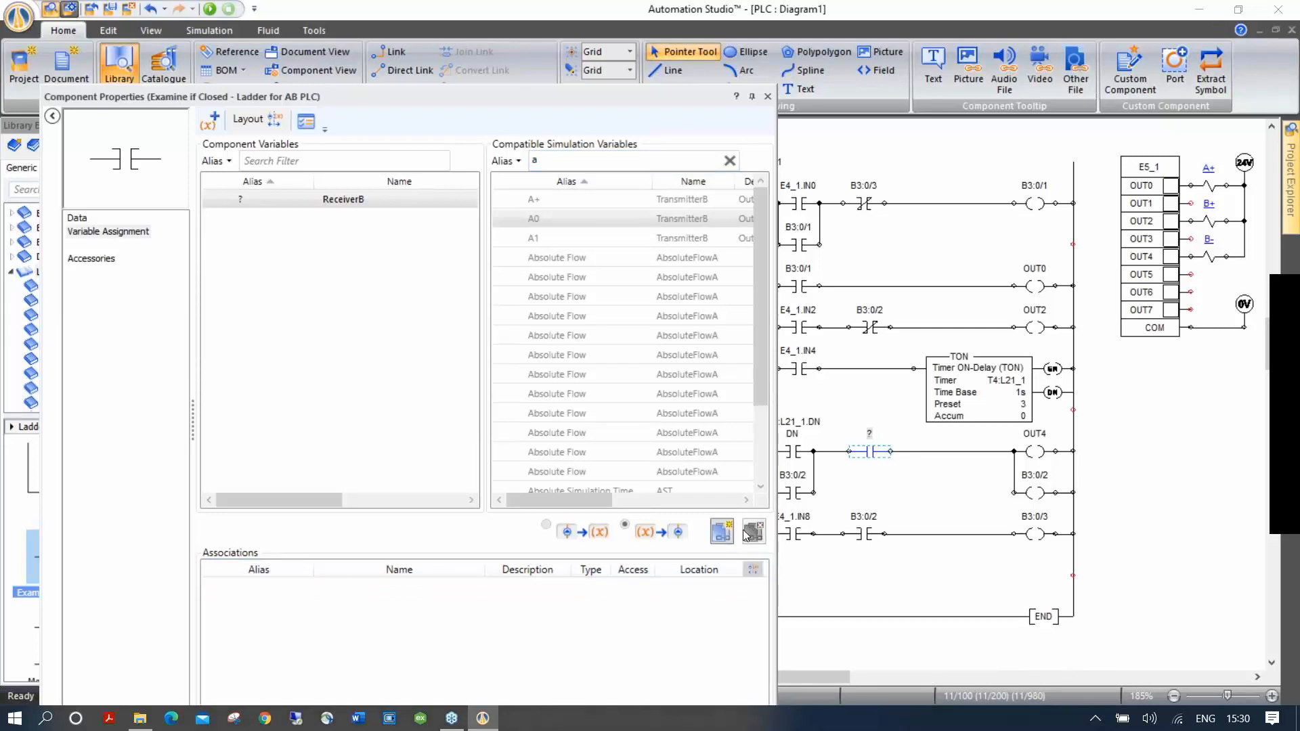
Assign the PLC input variable E4_1.IN6 to the new contact on the OUT4 rung.
left_click(531, 163)
type("in")
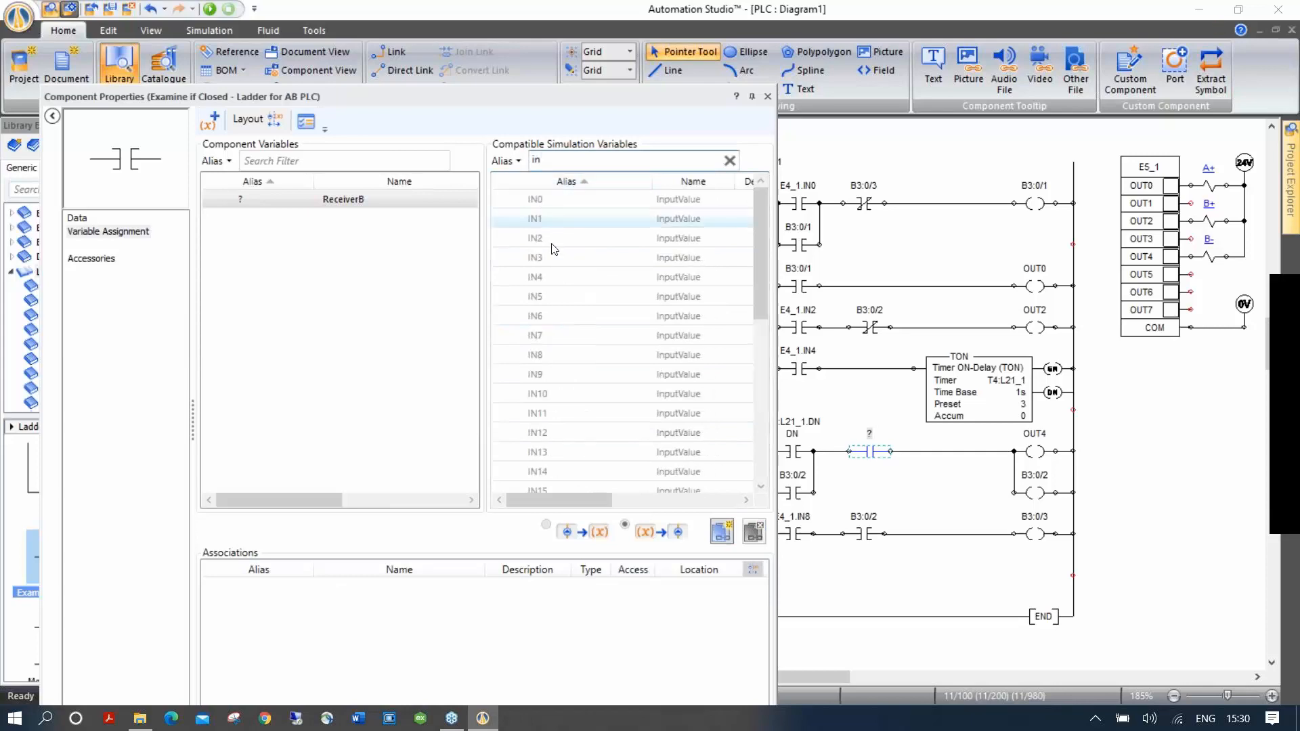
double_click(552, 316)
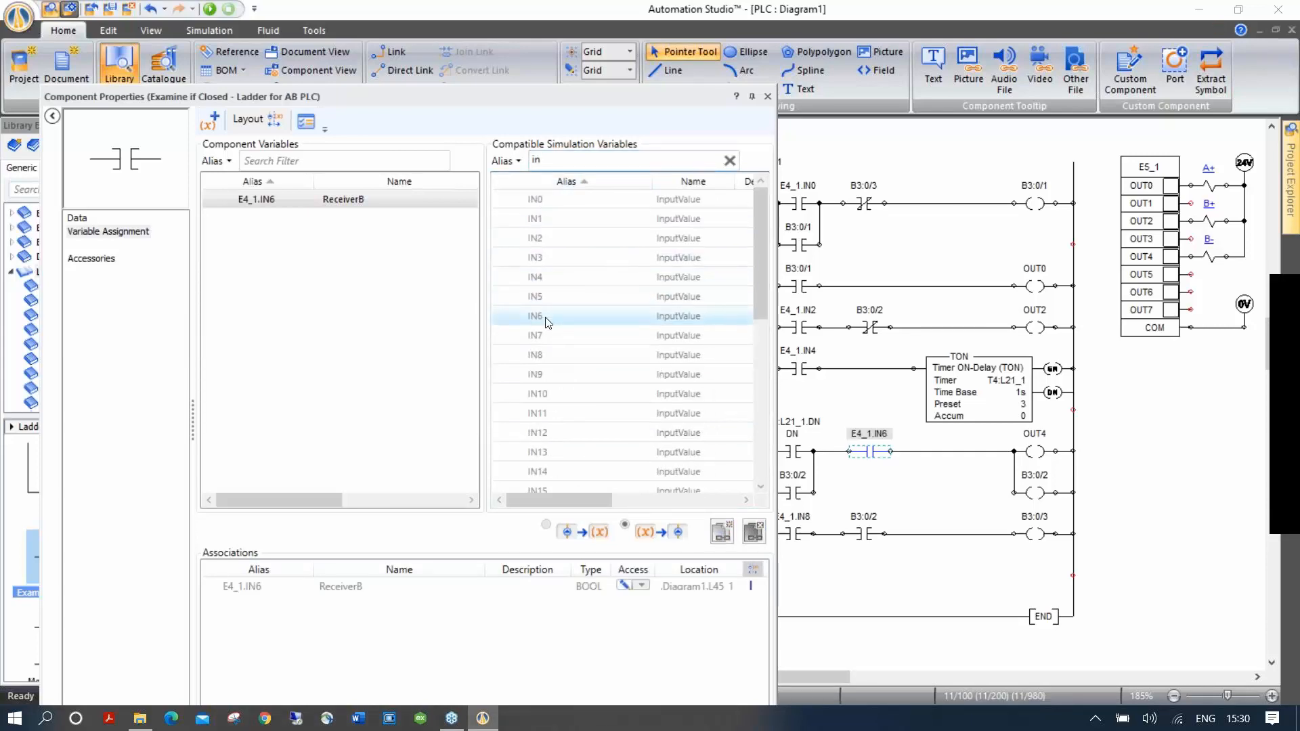
left_click(767, 97)
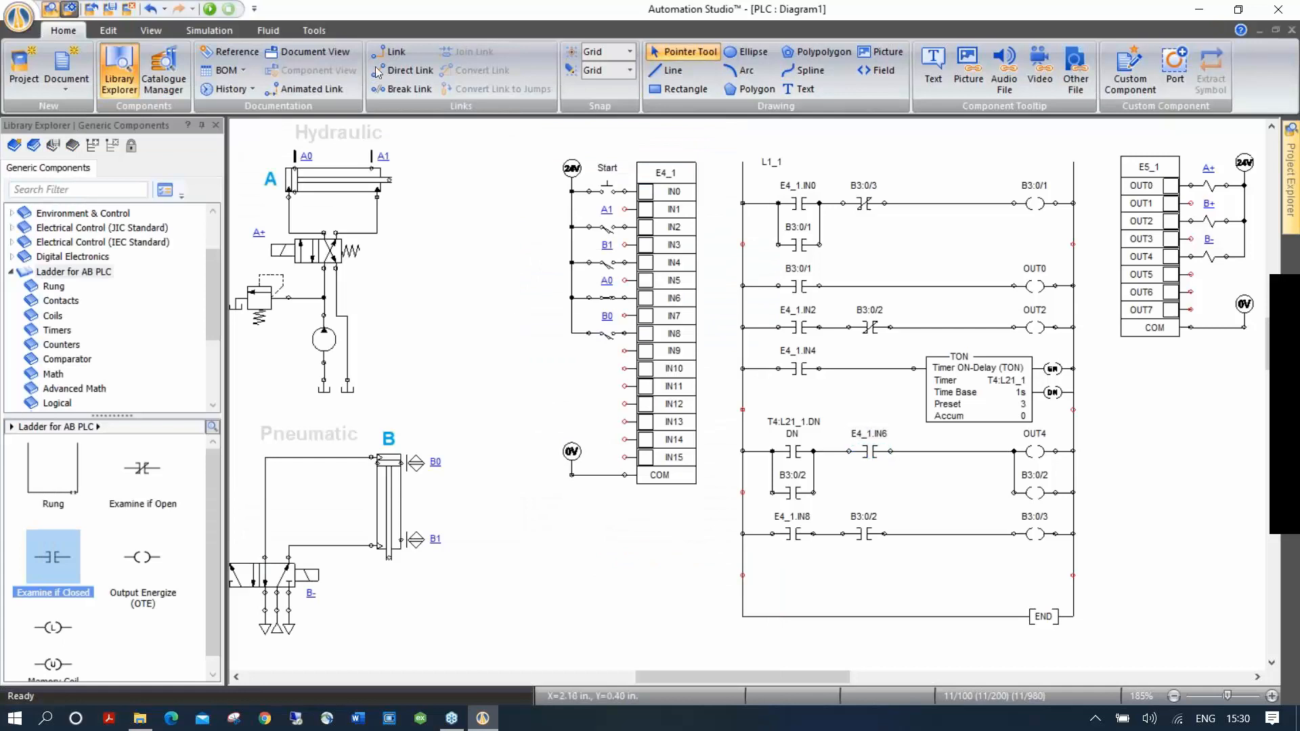
Simulate the cycle with the E4_1.IN6 contact on the OUT4 rung by actuating Start, and stop the simulation.
left_click(210, 9)
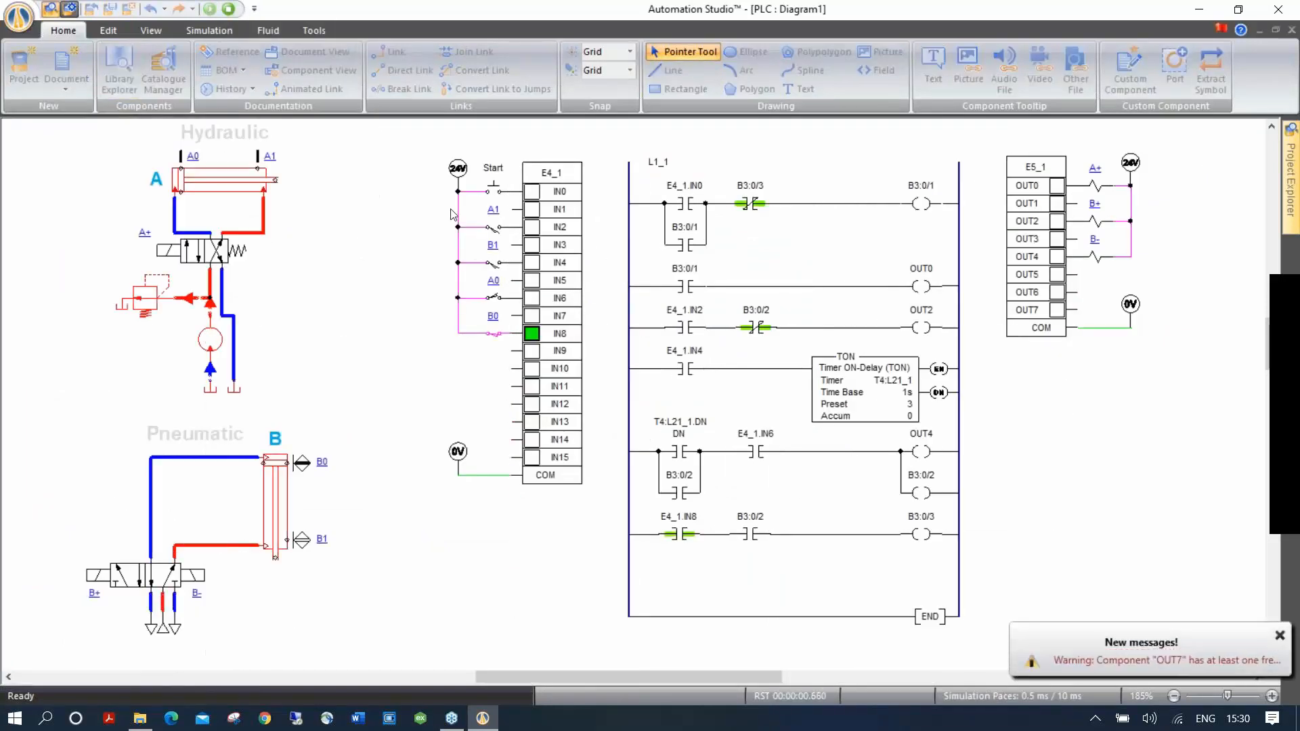
left_click(492, 189)
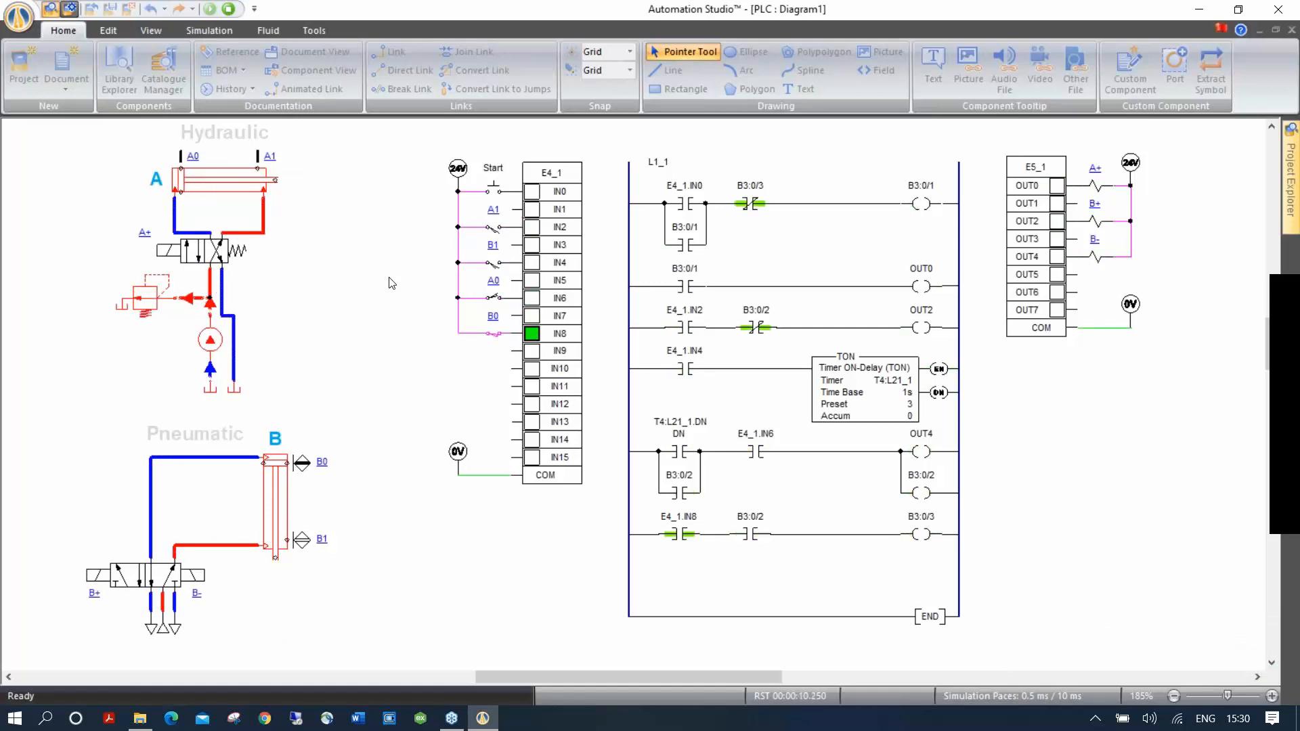
left_click(493, 187)
left_click(230, 9)
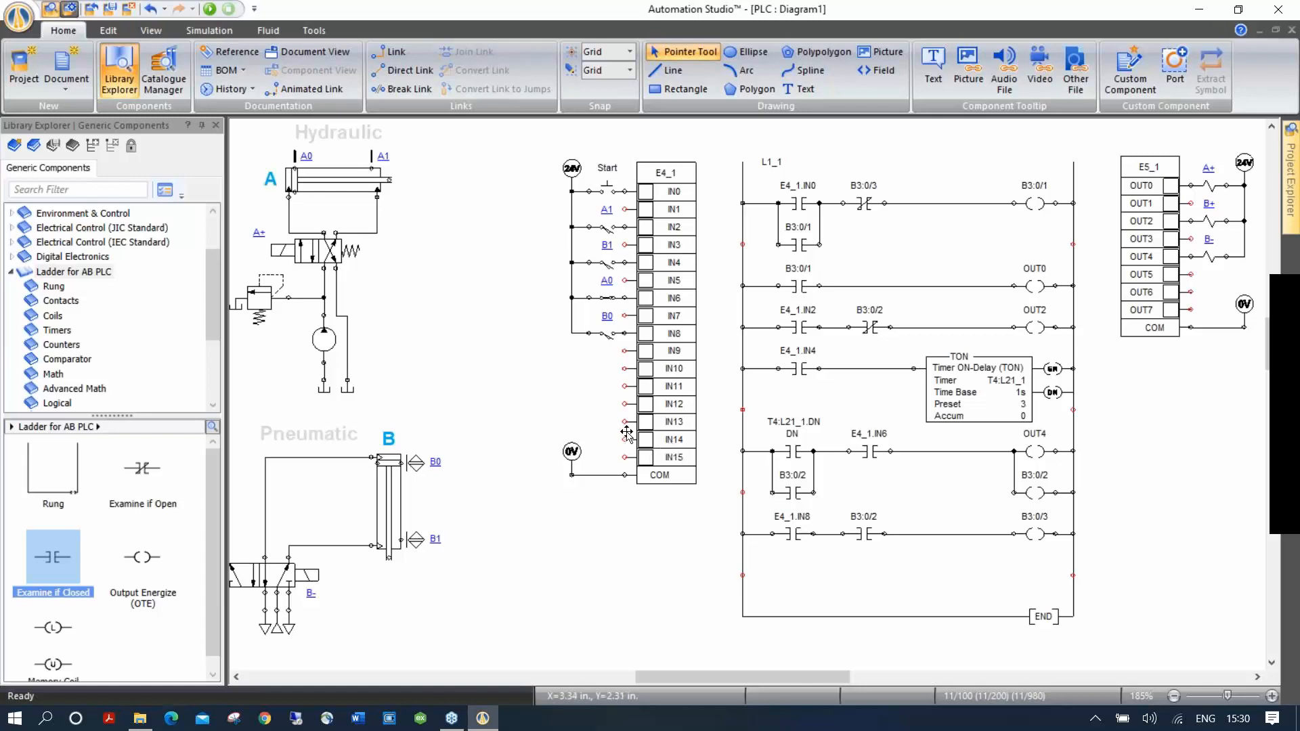
left_click_drag(504, 460, 517, 431)
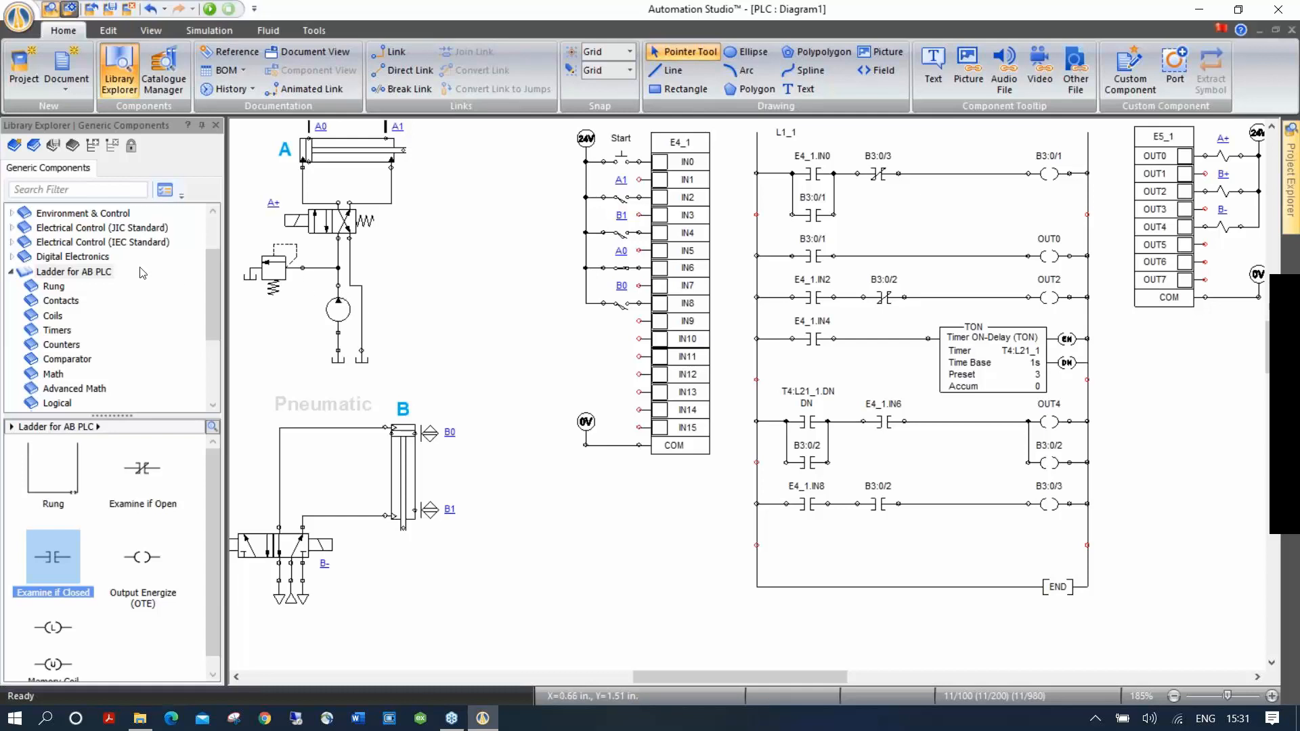
Try placing a Memory Coil from the Ladder for AB PLC library below the input card, dismissing its variable and deleting it.
left_click(75, 272)
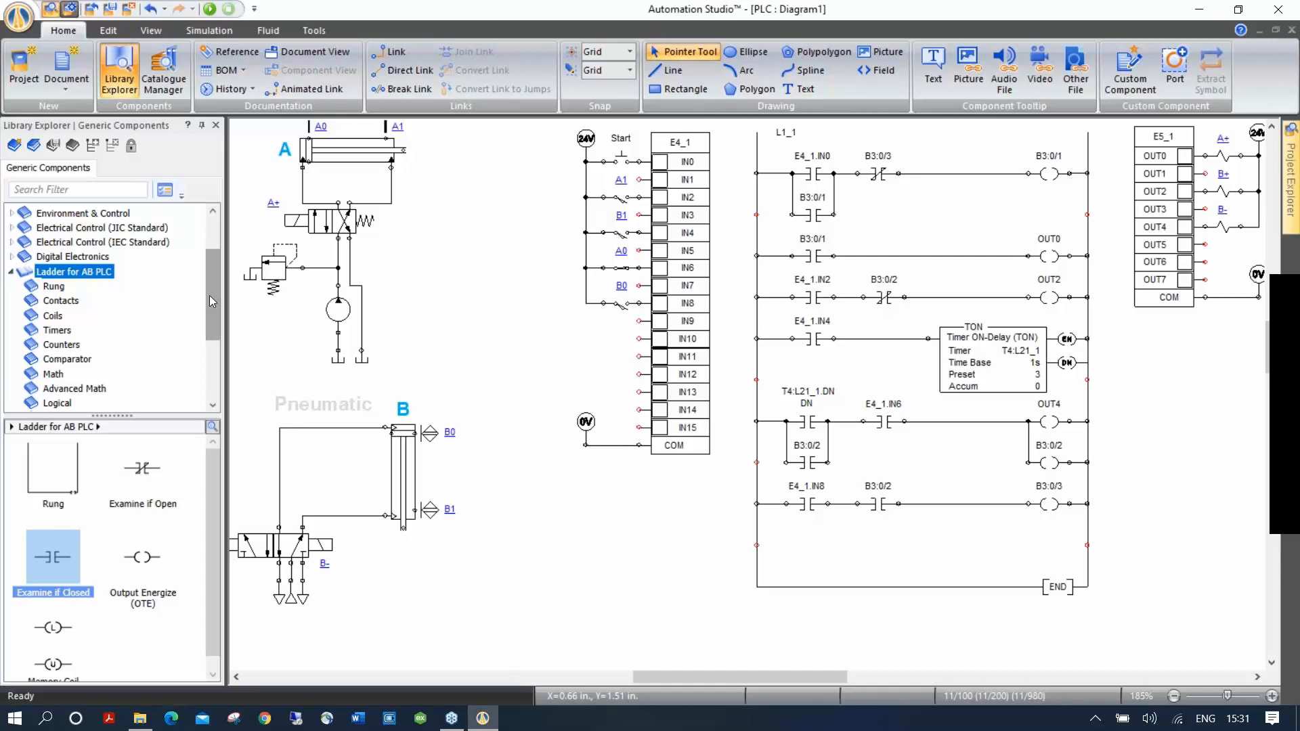
left_click_drag(209, 295, 210, 310)
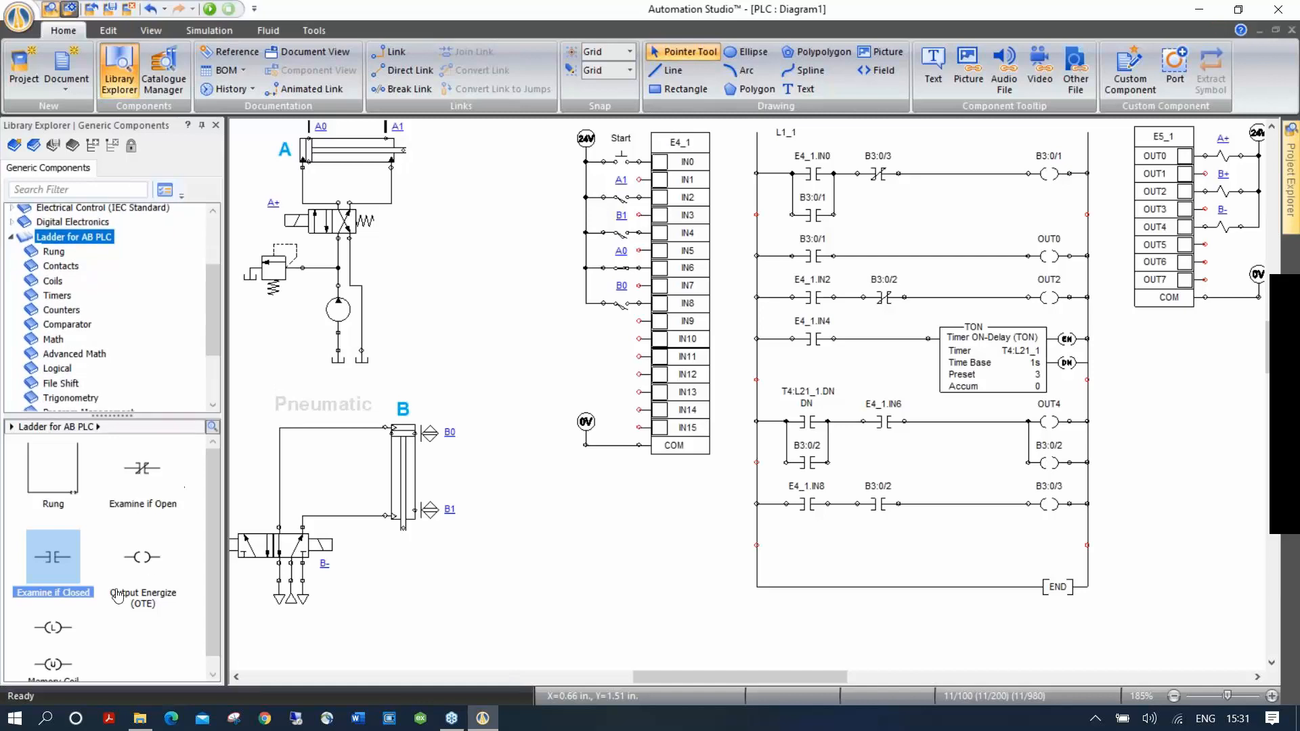
mouse_move(63, 635)
left_click_drag(62, 635, 576, 535)
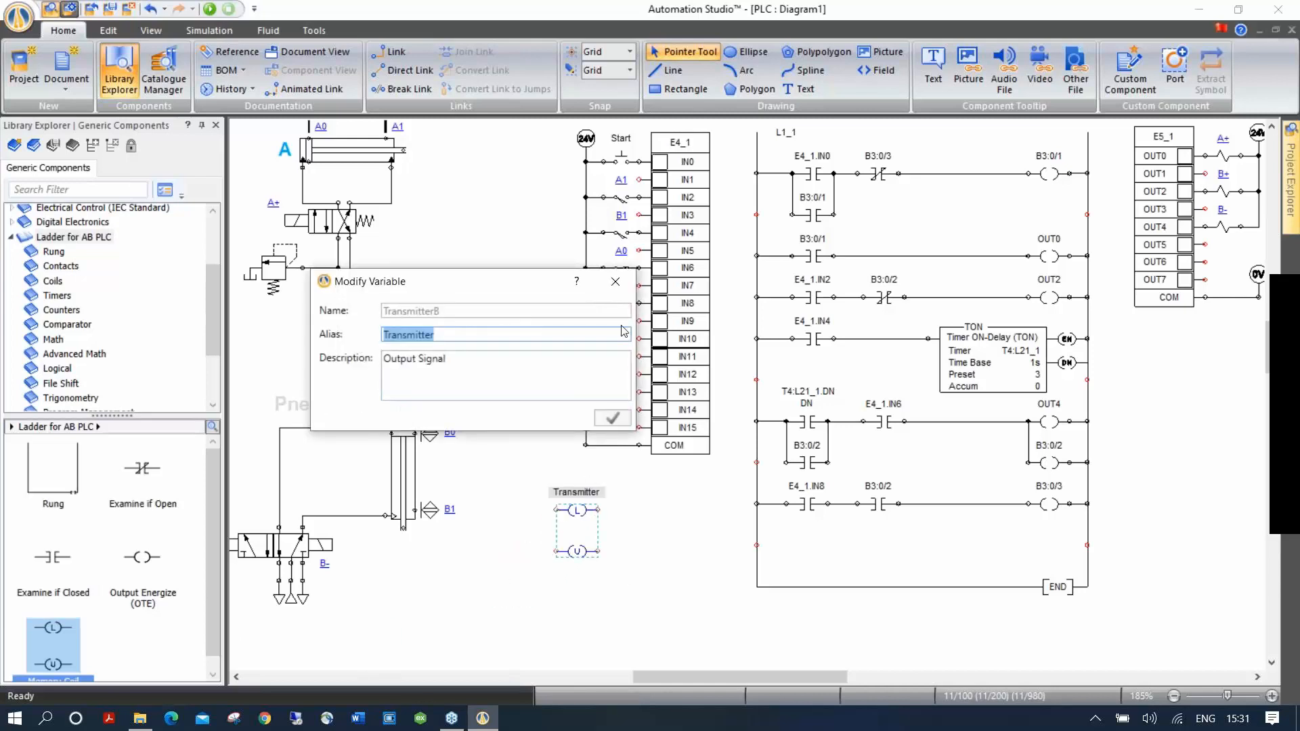
left_click(615, 281)
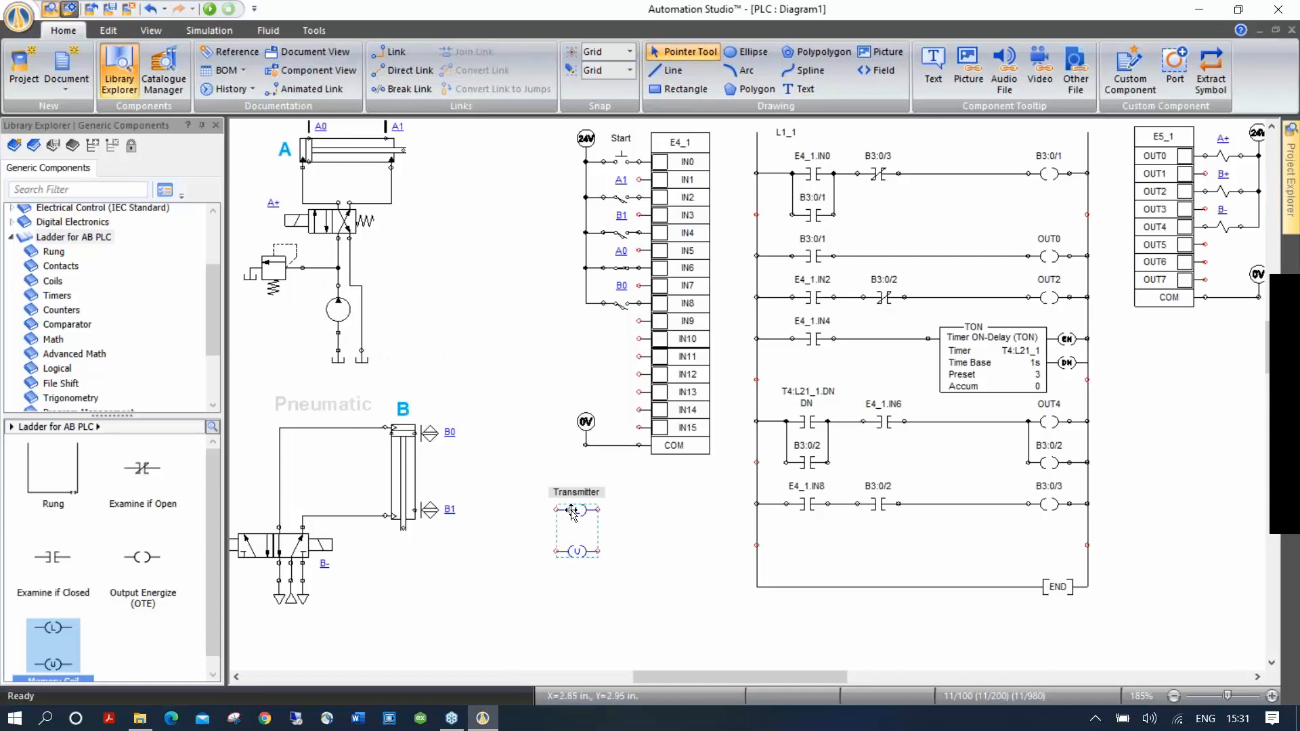
key("Delete")
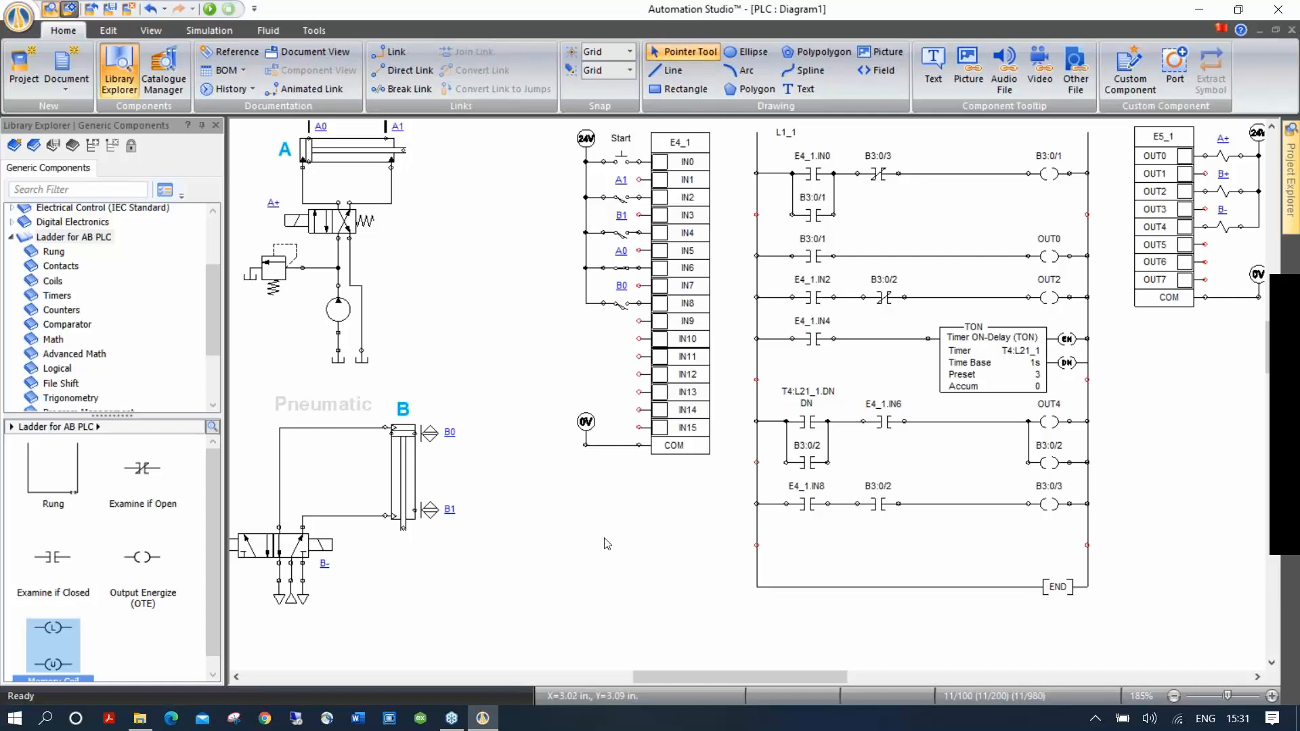
Collapse the Ladder for AB PLC category, open the PLC Library component library and enlarge its component preview area.
left_click_drag(949, 625, 922, 639)
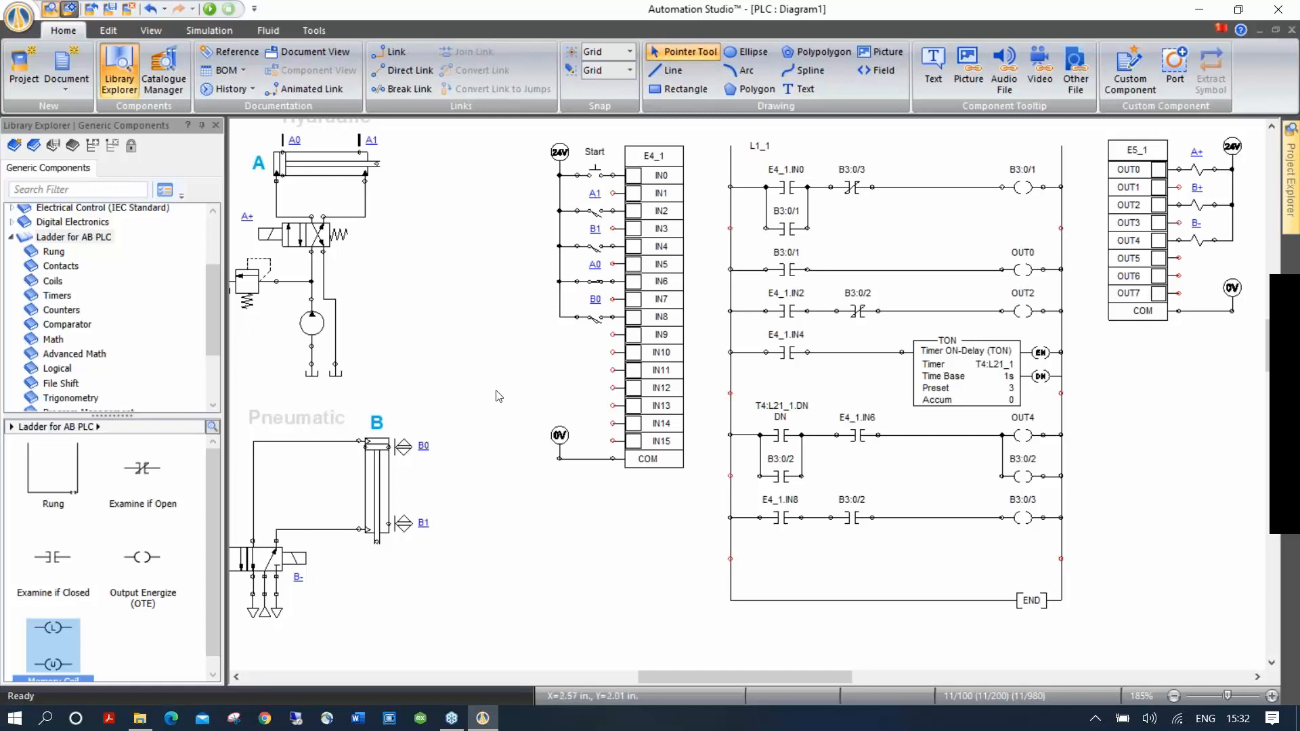
left_click(11, 237)
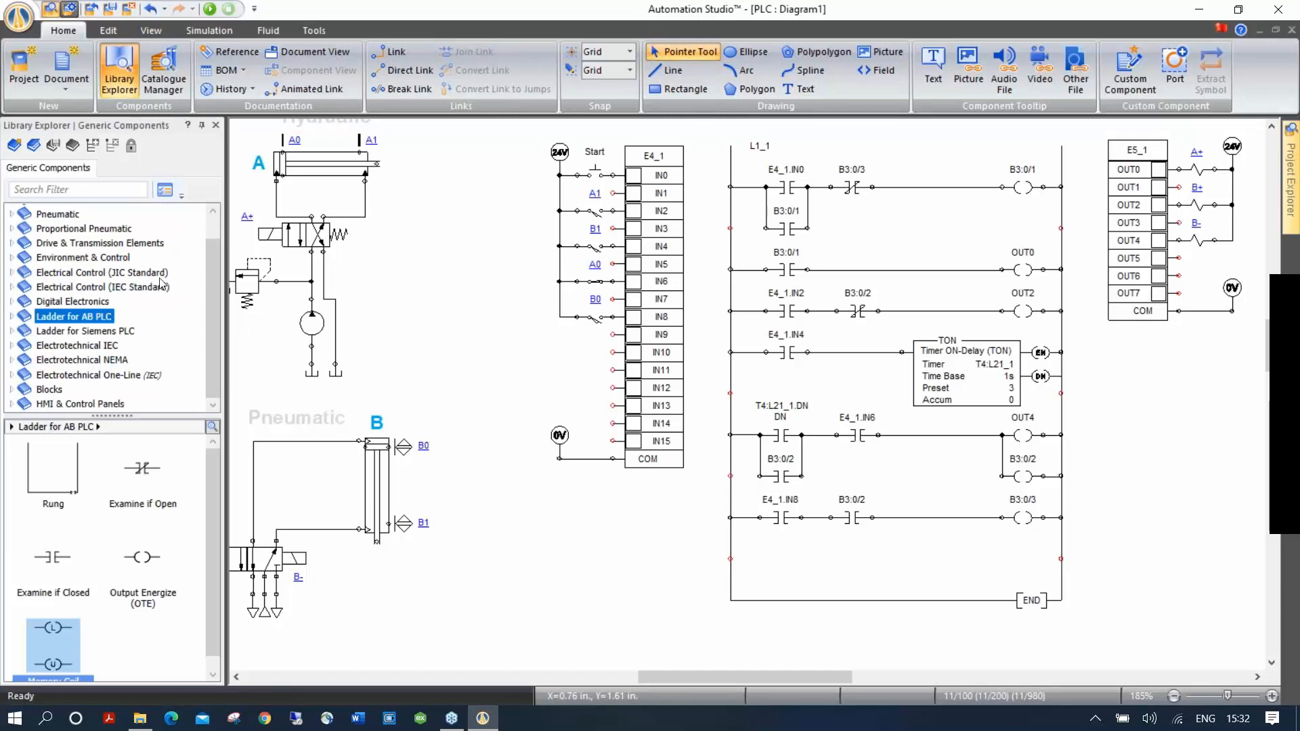
left_click(36, 146)
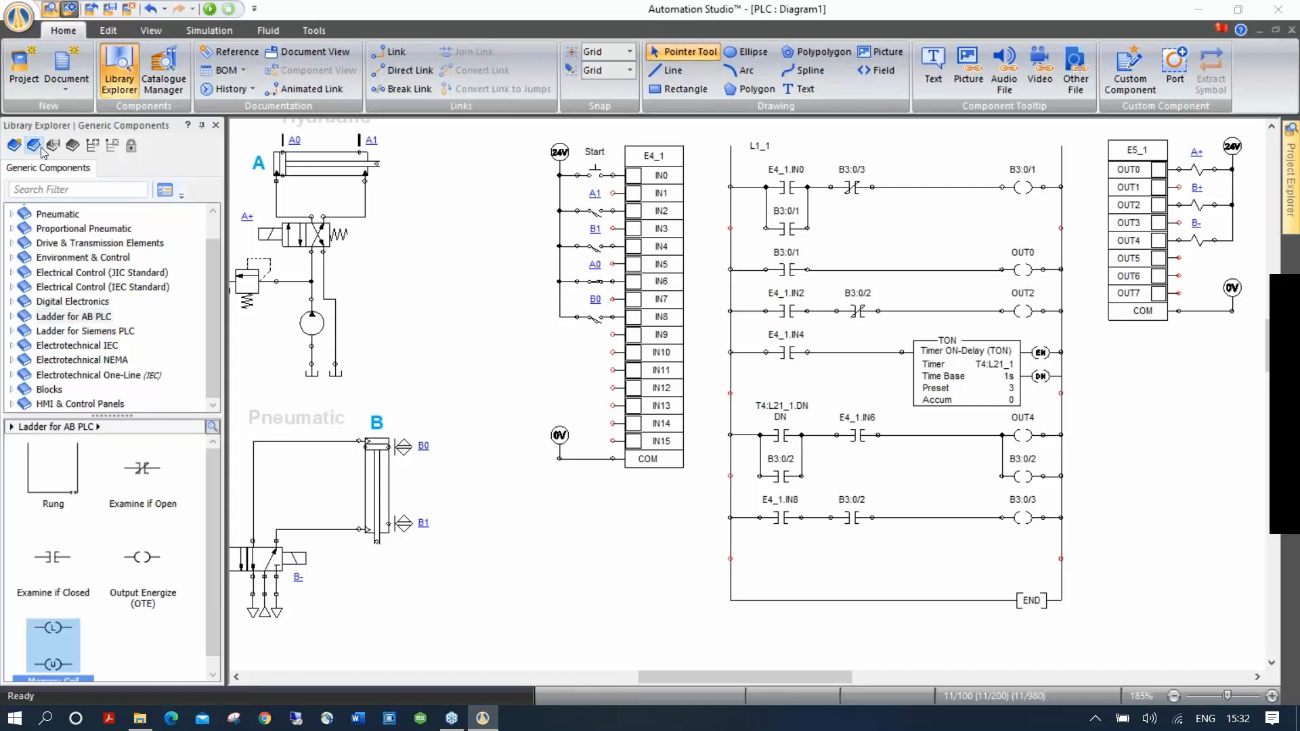
double_click(271, 197)
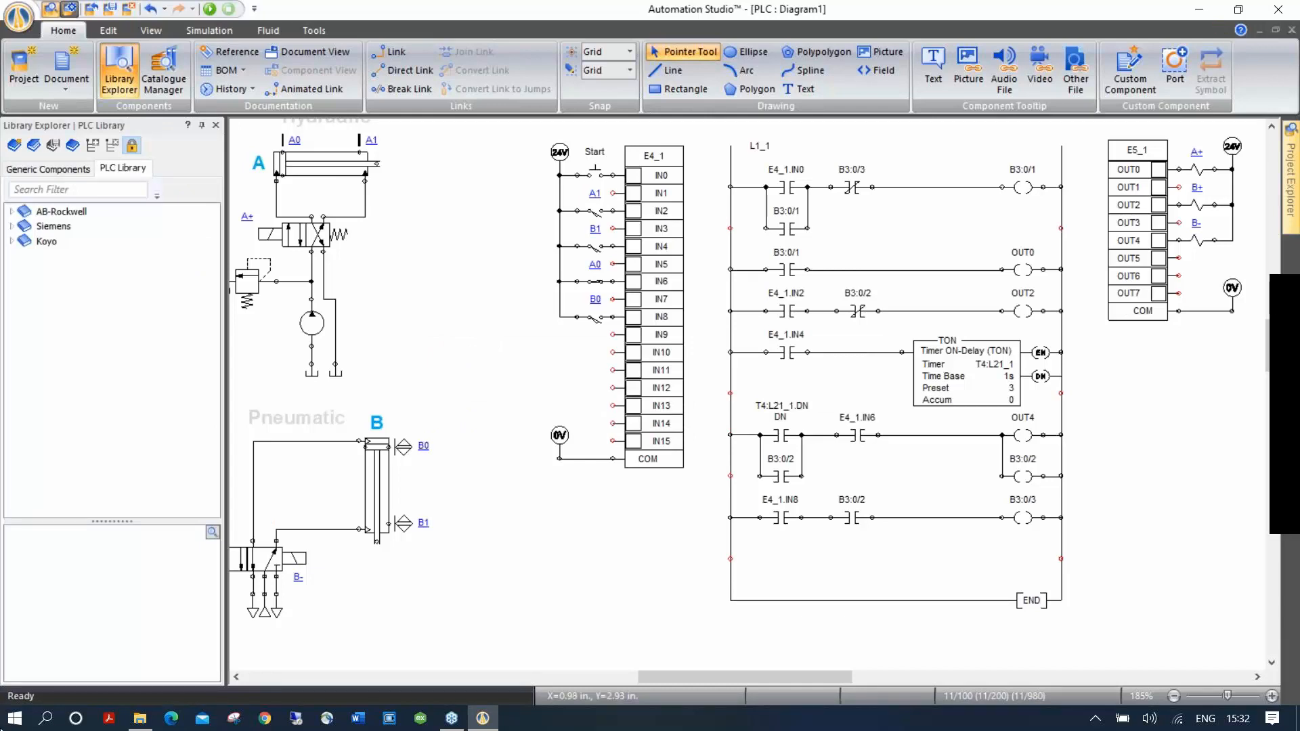
left_click_drag(115, 521, 115, 386)
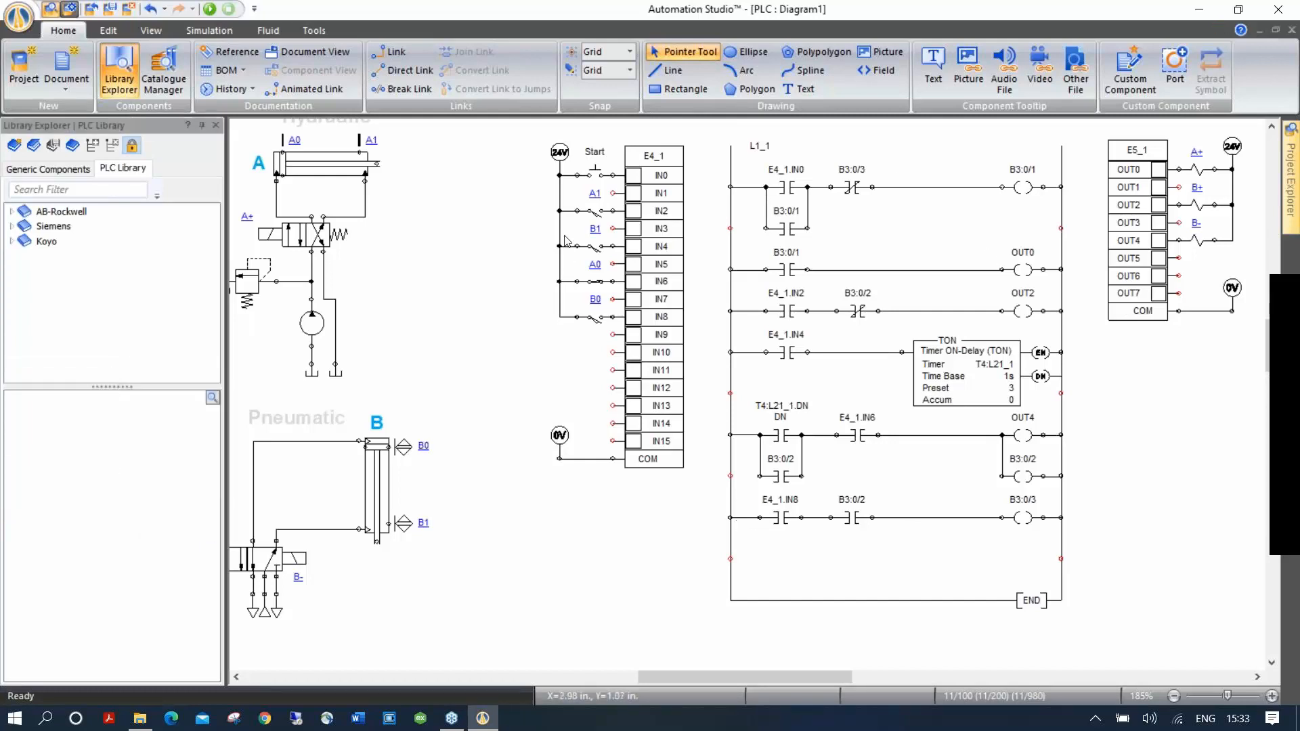
Relocate the input-side 24V and 0V supplies and the Start, A1, B1, A0 and B0 switch group beside the hydraulic circuit.
left_click_drag(559, 156, 430, 156)
left_click_drag(559, 431, 423, 203)
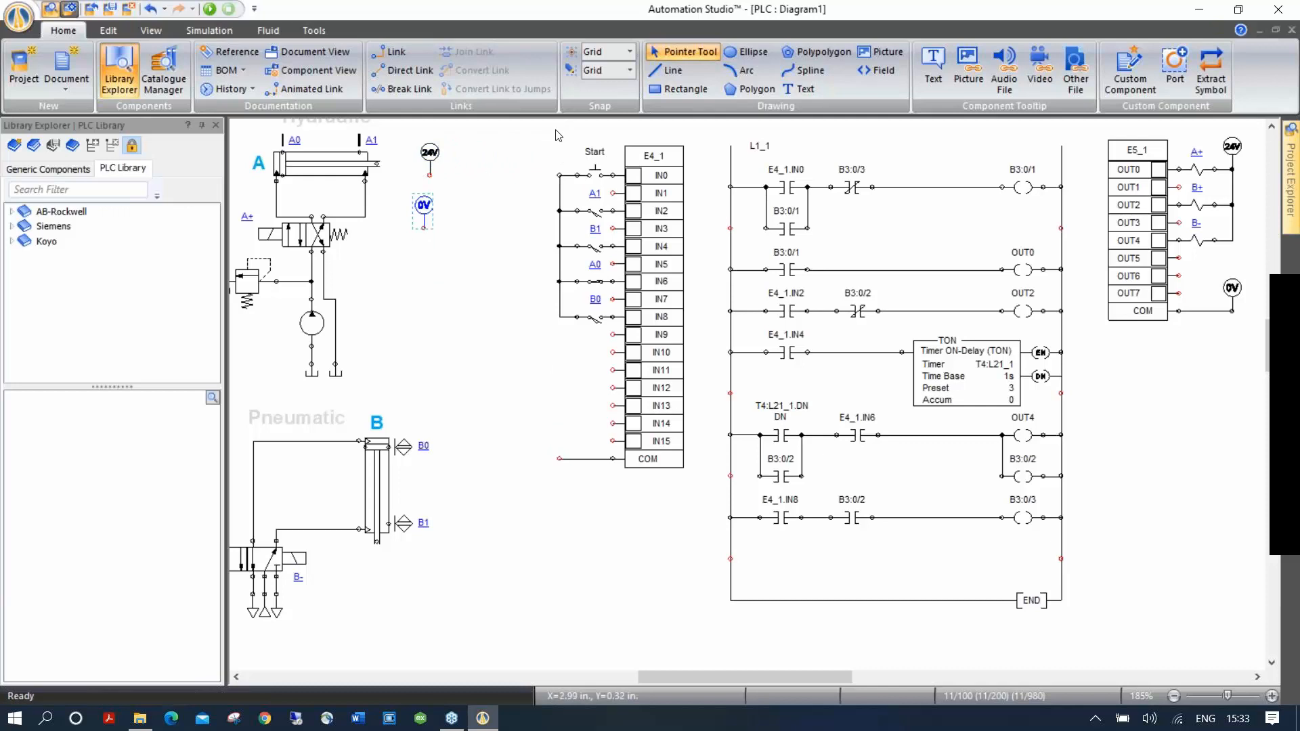
left_click_drag(552, 141, 624, 361)
left_click_drag(590, 248, 443, 325)
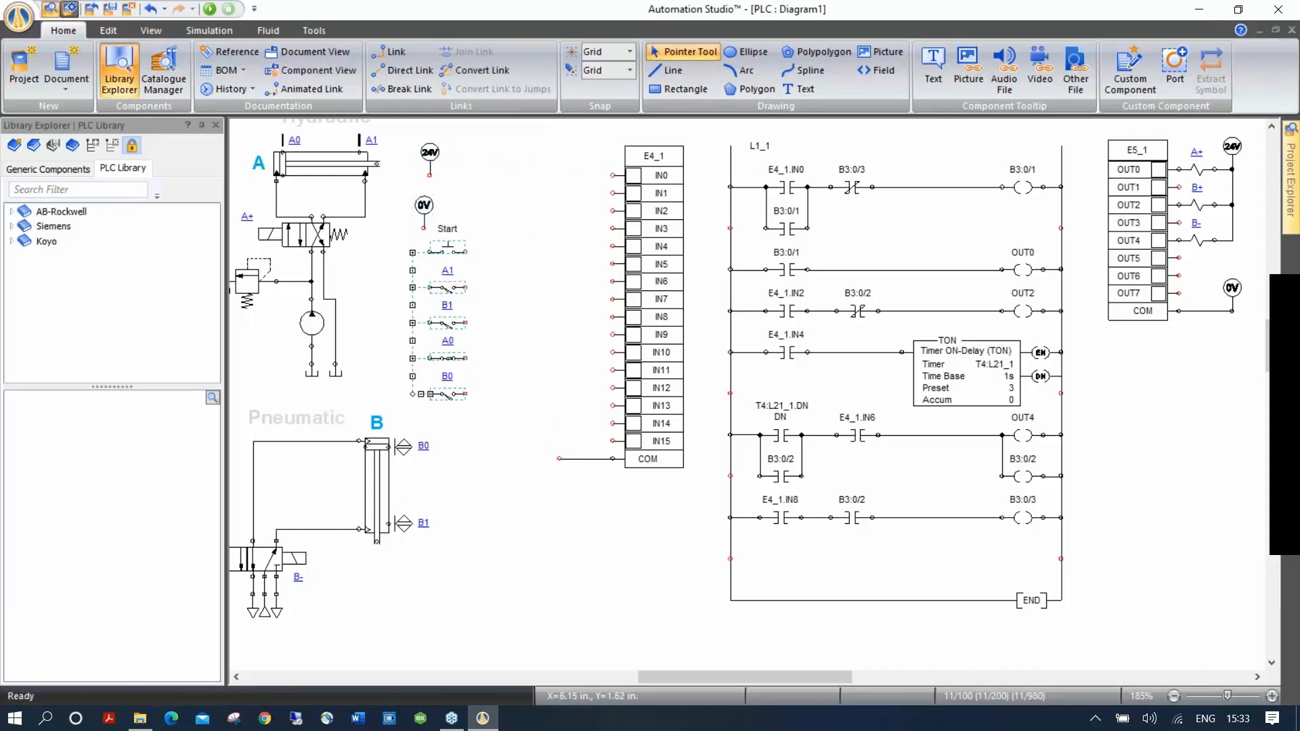
Move the A+, B+ and B- solenoids from the output card to beside the relocated 24V and 0V supplies.
left_click(1172, 132)
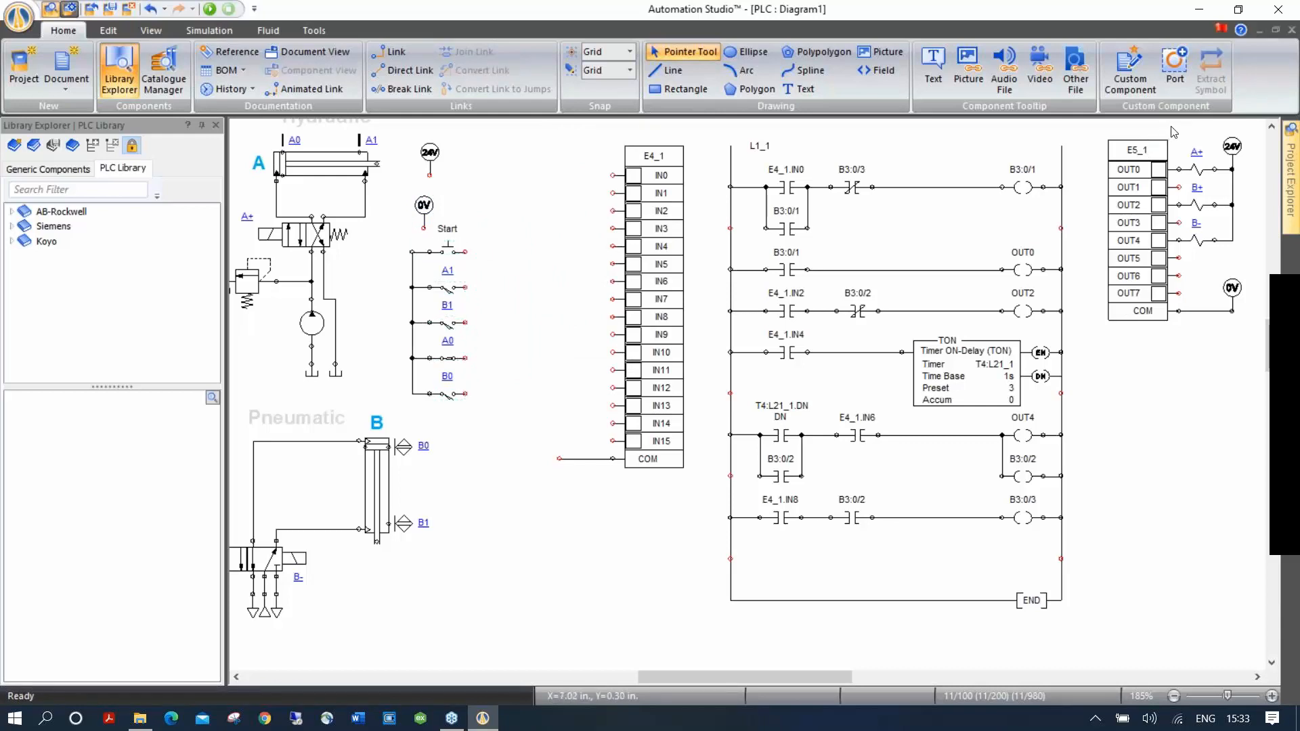
left_click_drag(1217, 240, 1227, 257)
left_click_drag(1178, 215, 492, 197)
Delete the E4_1 input card and the E5_1 output card together with their leftover wiring and output-side supplies.
left_click_drag(535, 136, 706, 562)
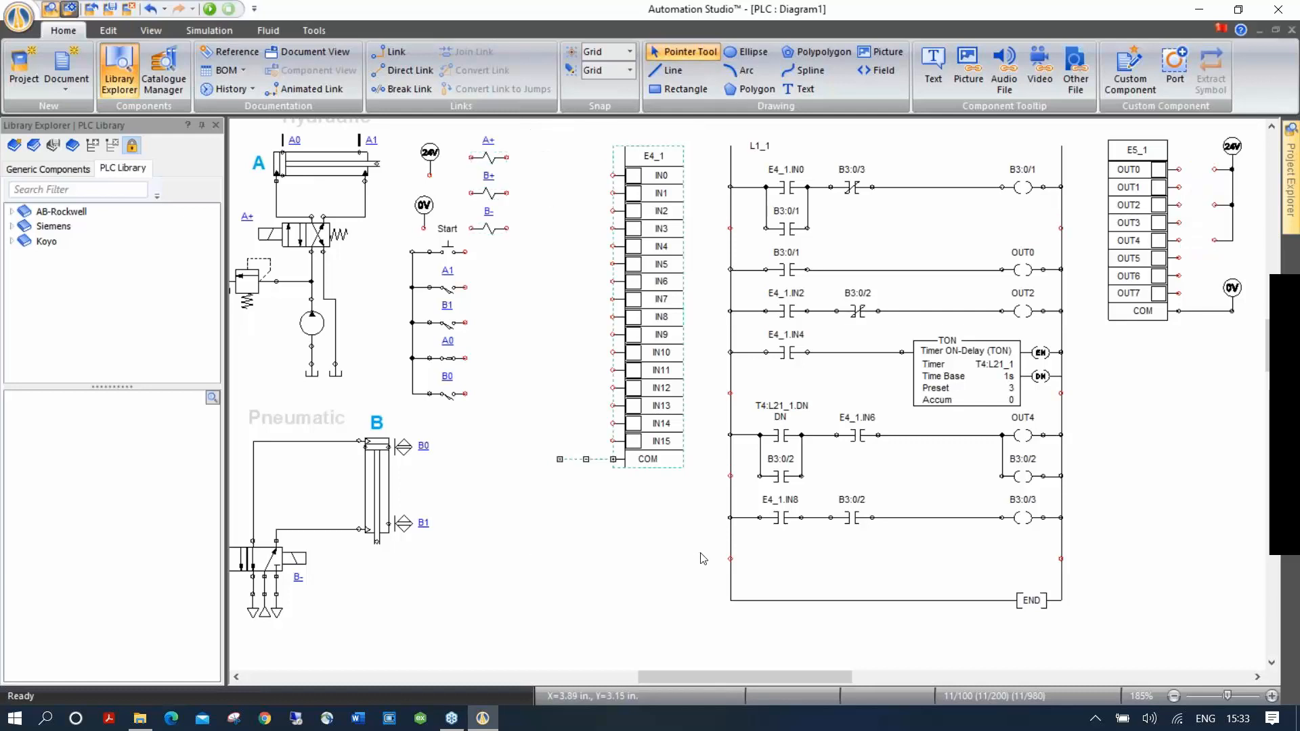
key("Delete")
left_click_drag(1088, 125, 1251, 365)
key("Delete")
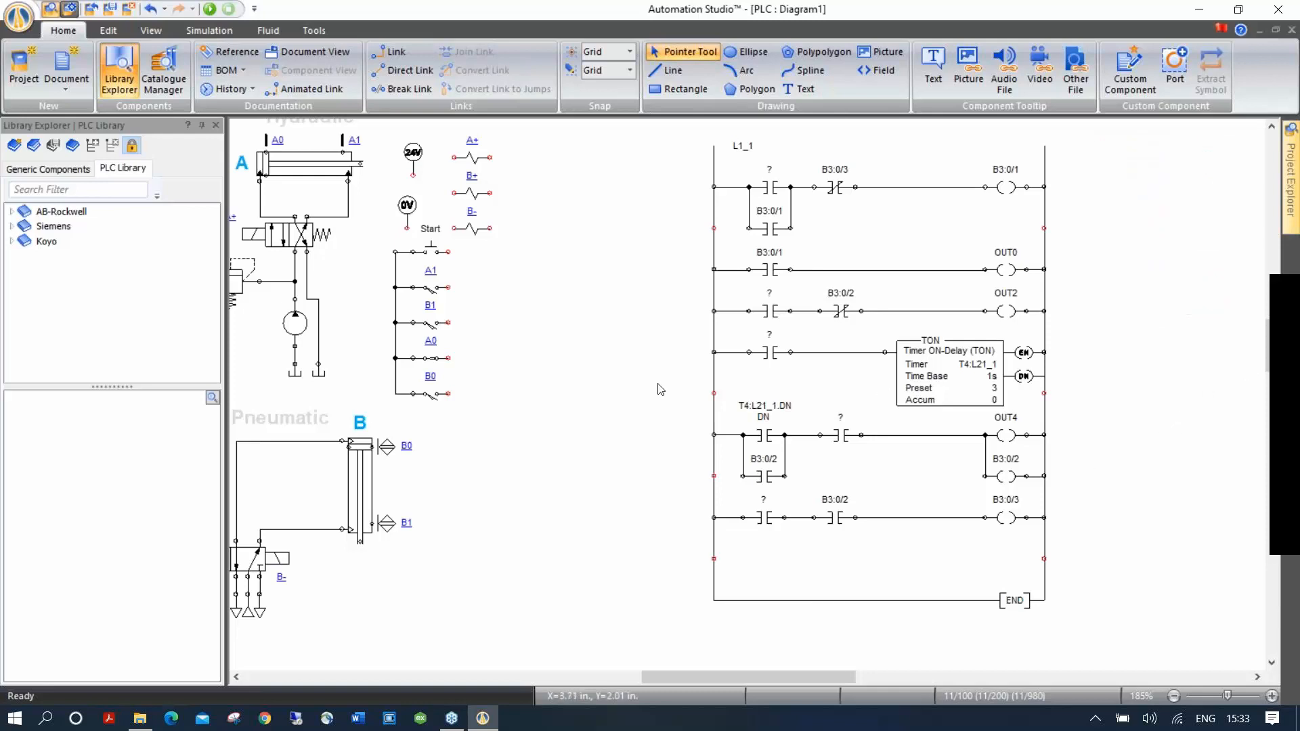
Move the entire ladder diagram to the right edge of the page to free space beside the fluid circuits.
left_click_drag(1107, 619, 1116, 631)
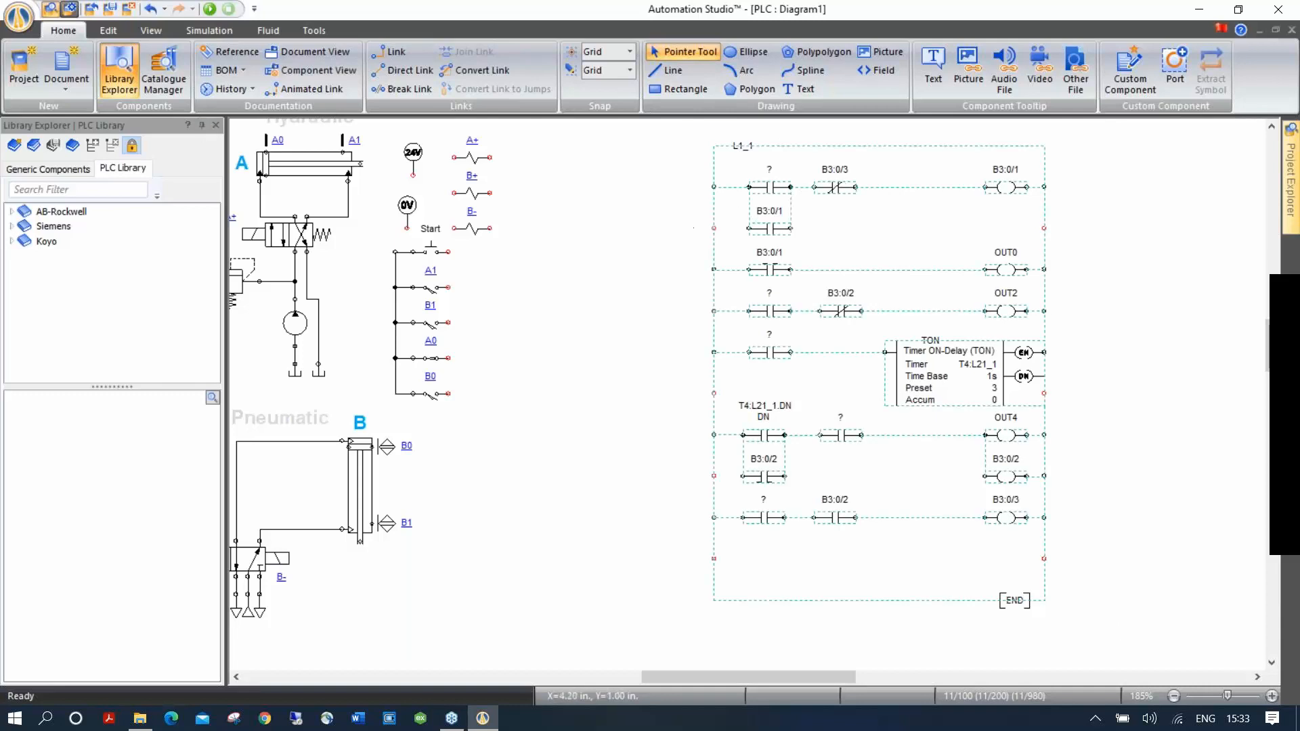
left_click_drag(769, 189, 975, 190)
scroll(655, 260, "down", 3)
left_click_drag(867, 235, 927, 228)
left_click(711, 310)
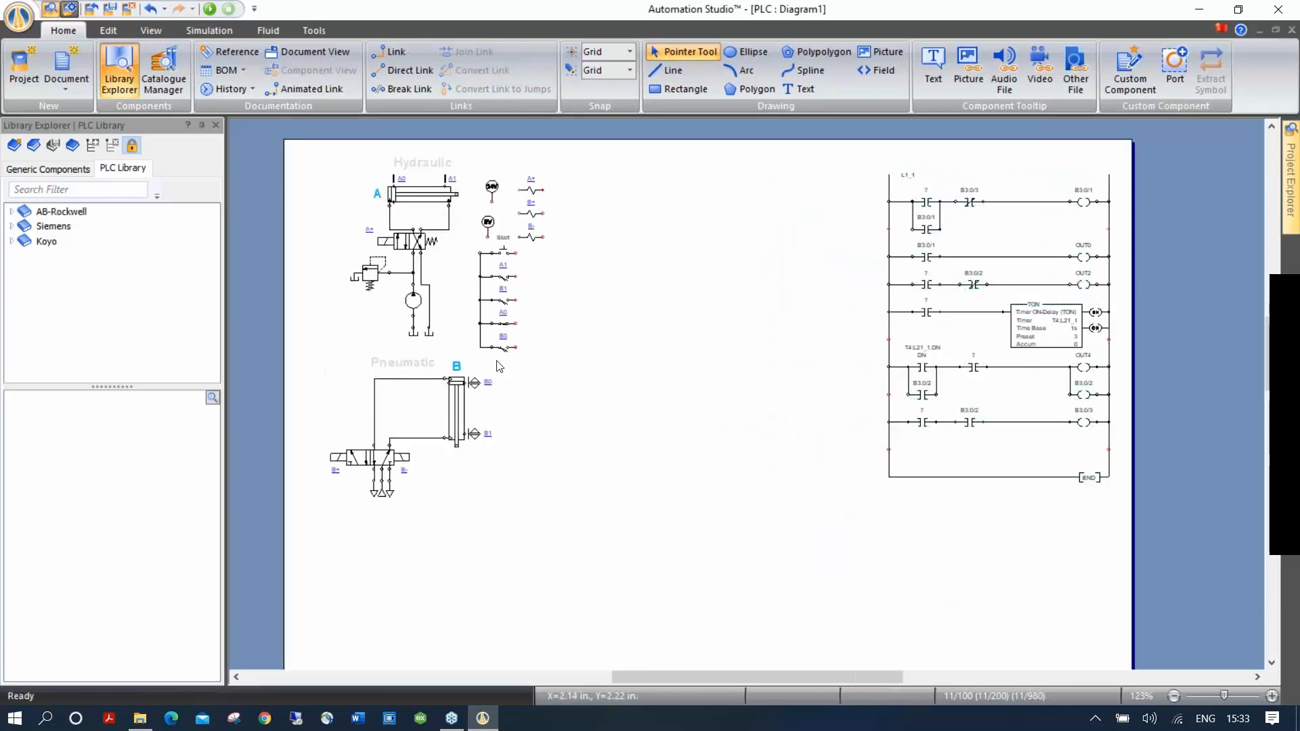
Look at the AB-Rockwell FluidPower PLC components in the PLC Library and close that library.
left_click(11, 212)
left_click(39, 229)
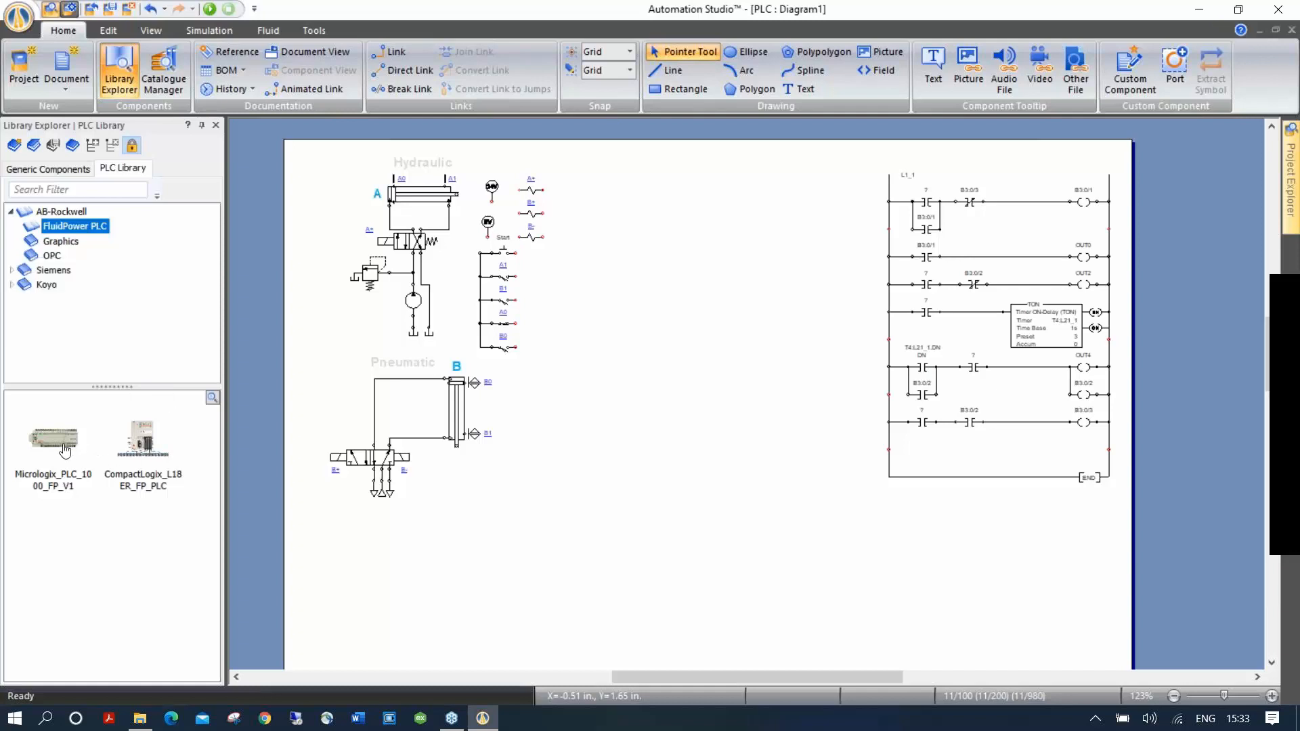
mouse_move(63, 451)
left_click(72, 145)
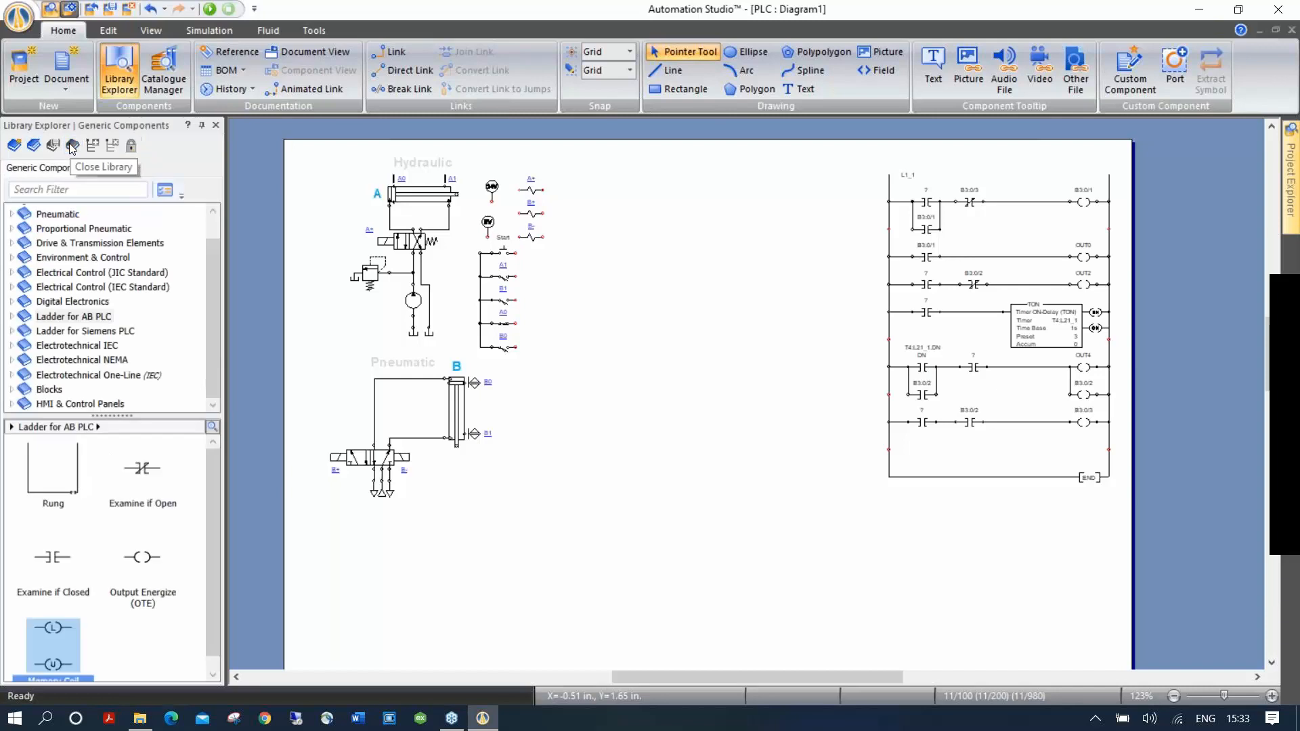
Open the PLC Library_V1.prlx component library from the Libraries folder inside DEMO SR3.
left_click(34, 145)
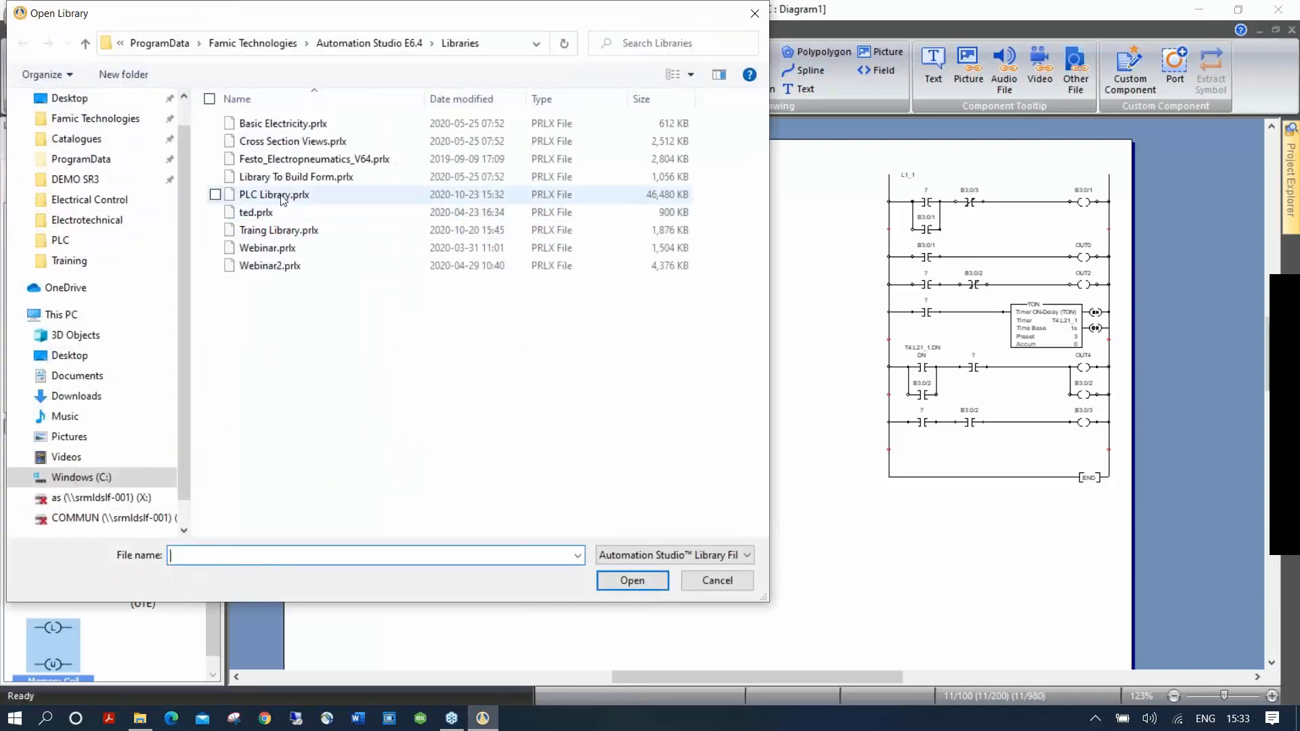
left_click(93, 185)
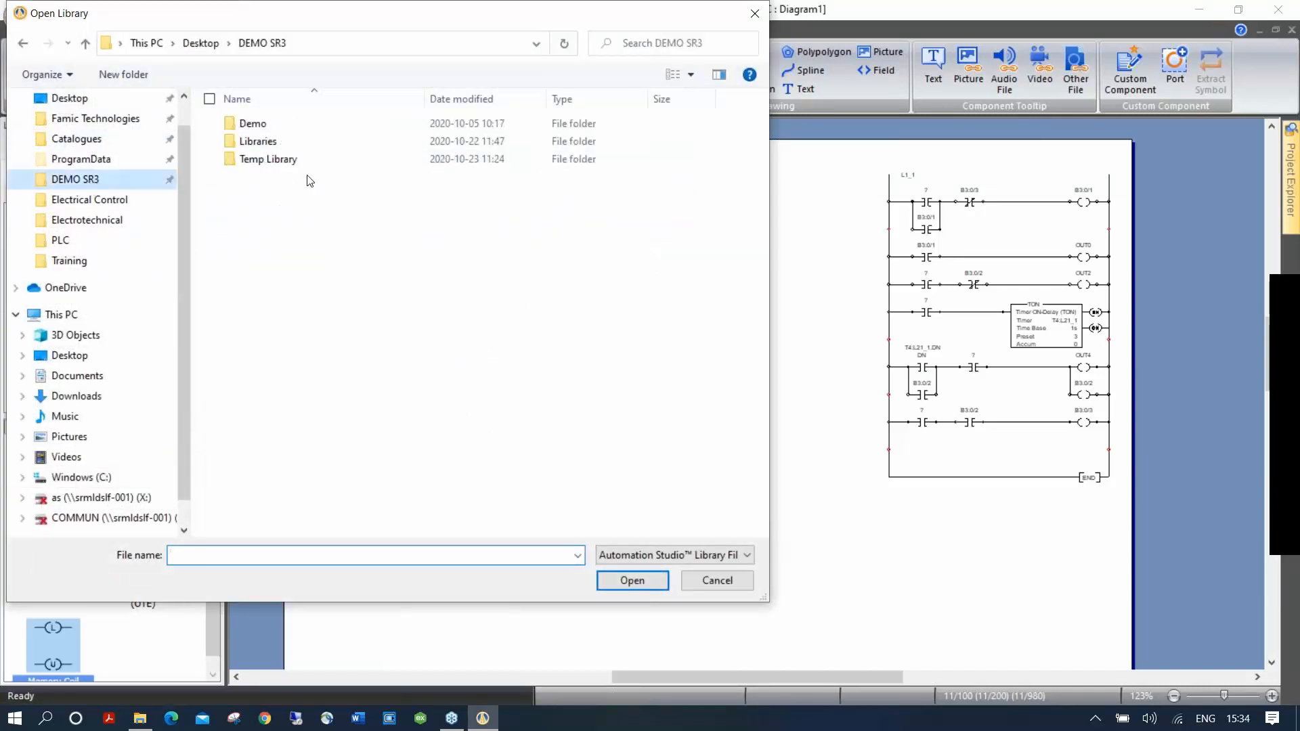
double_click(268, 141)
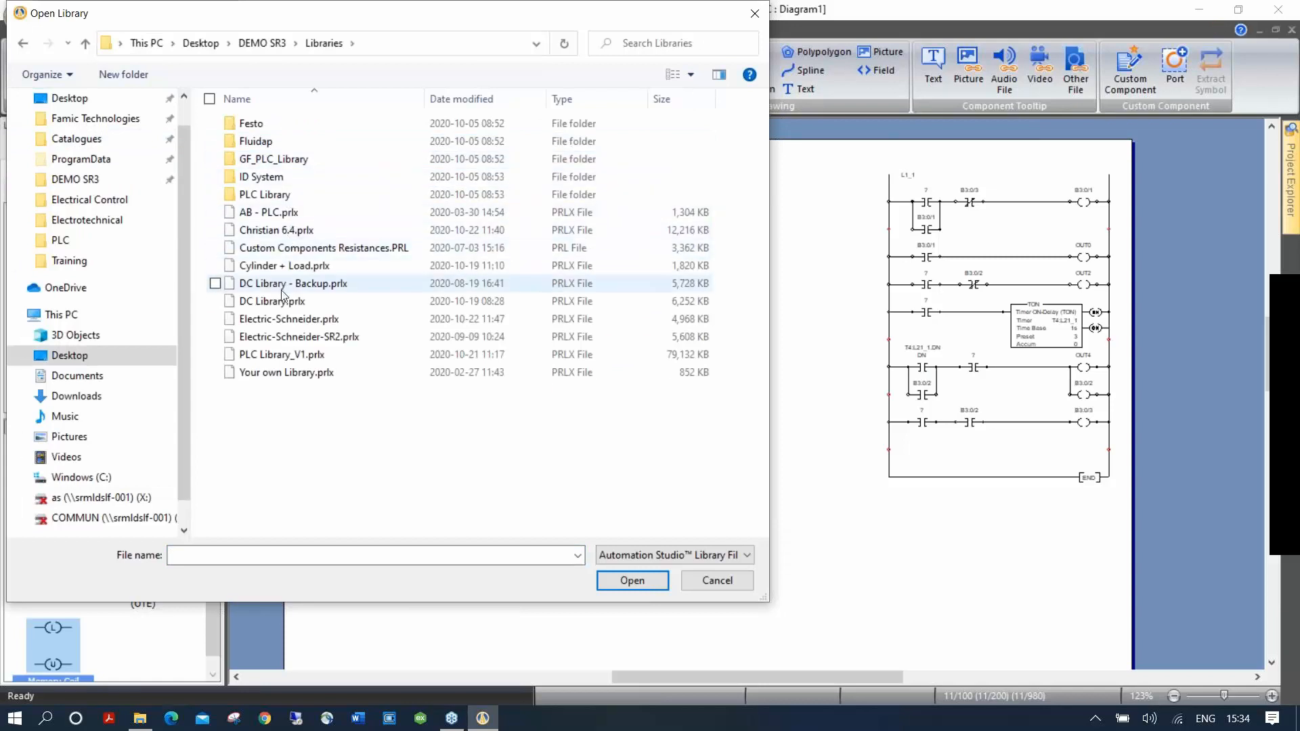
left_click(283, 361)
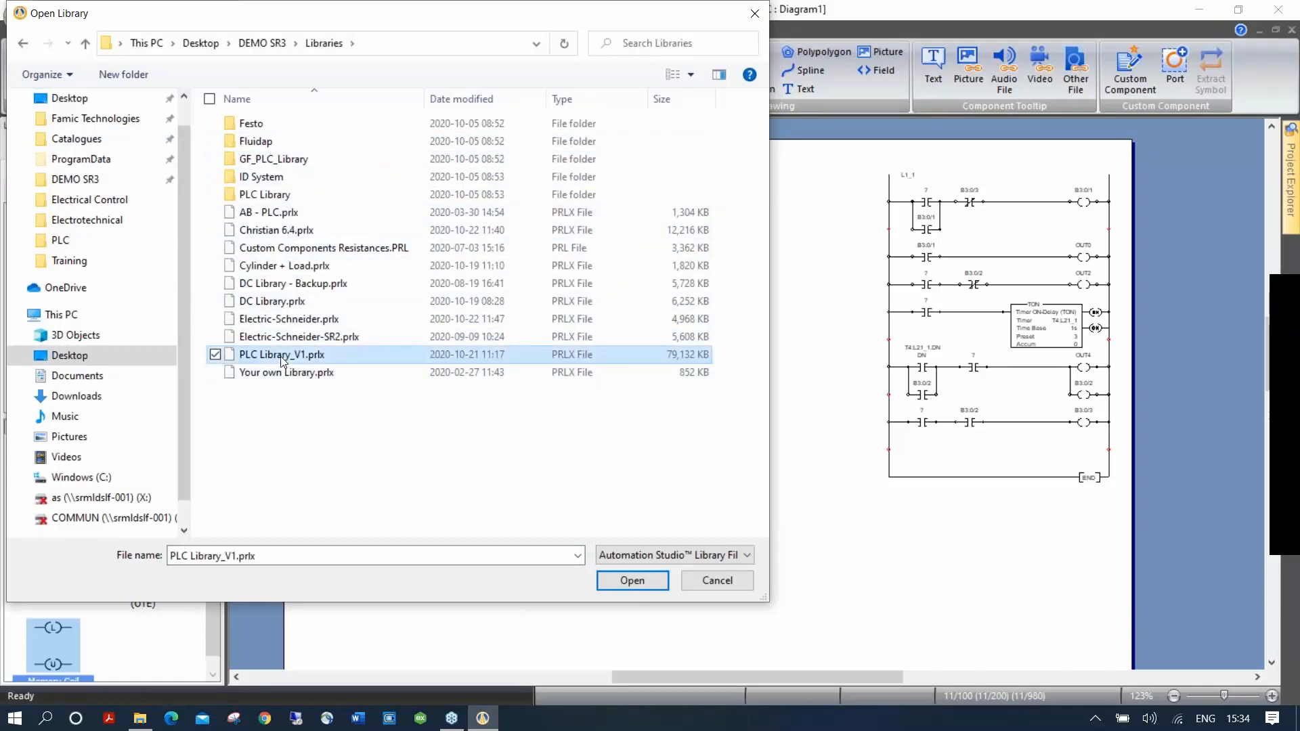
double_click(283, 361)
Insert the CompactLogix_L18ER_FP_PLC component from AB-Rockwell's FluidPower PLC category between the fluid circuits and the ladder diagram.
left_click(12, 212)
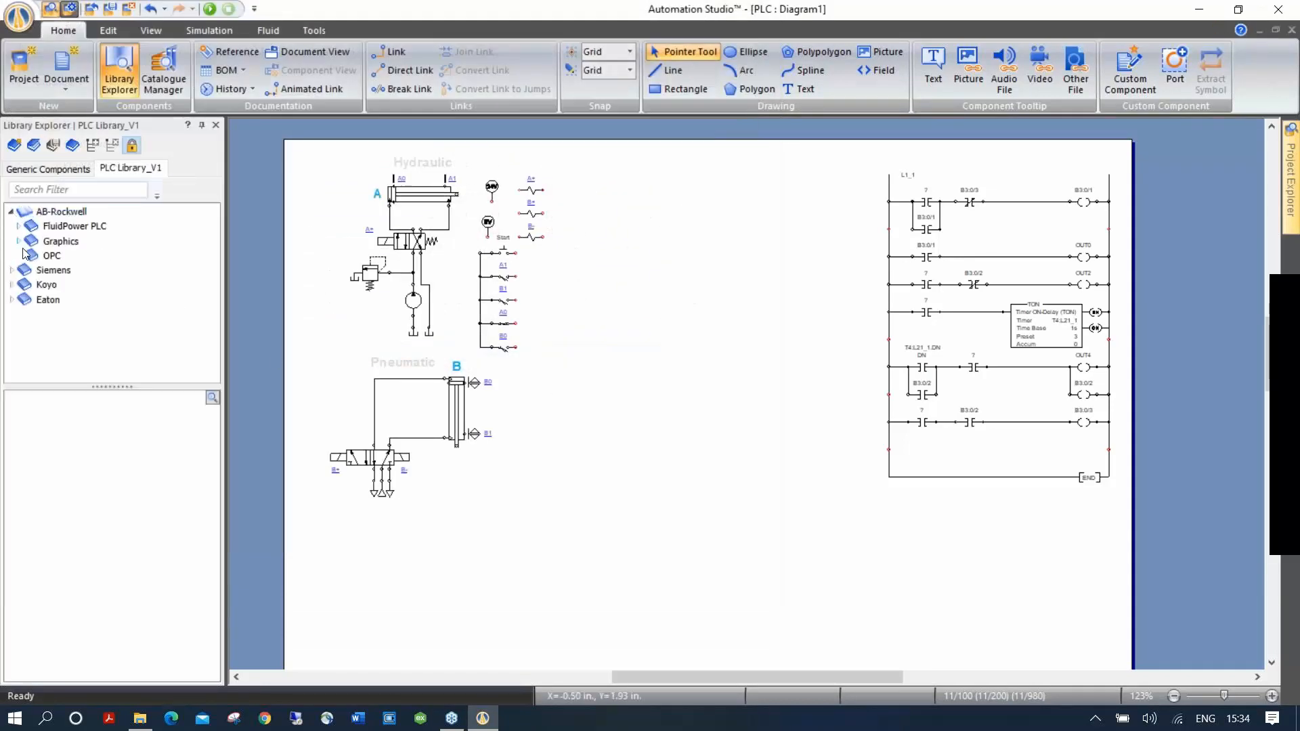
left_click(20, 228)
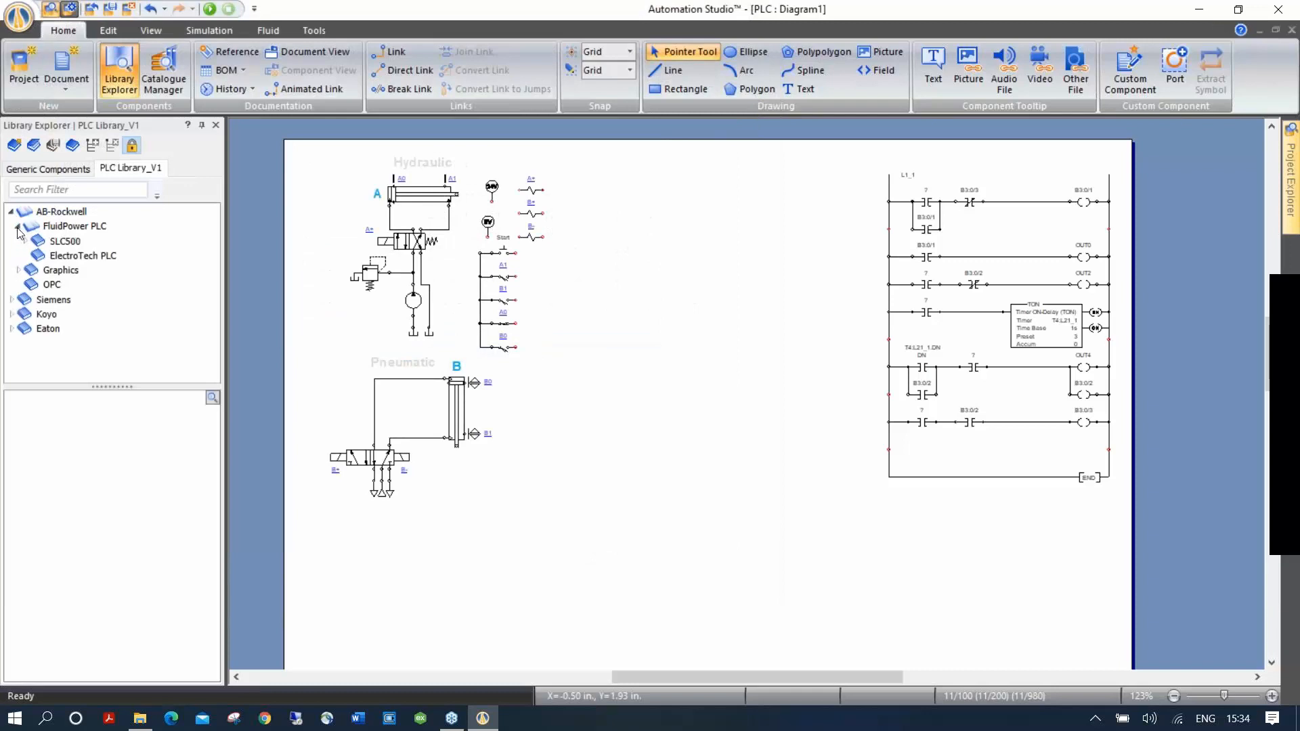
left_click(73, 228)
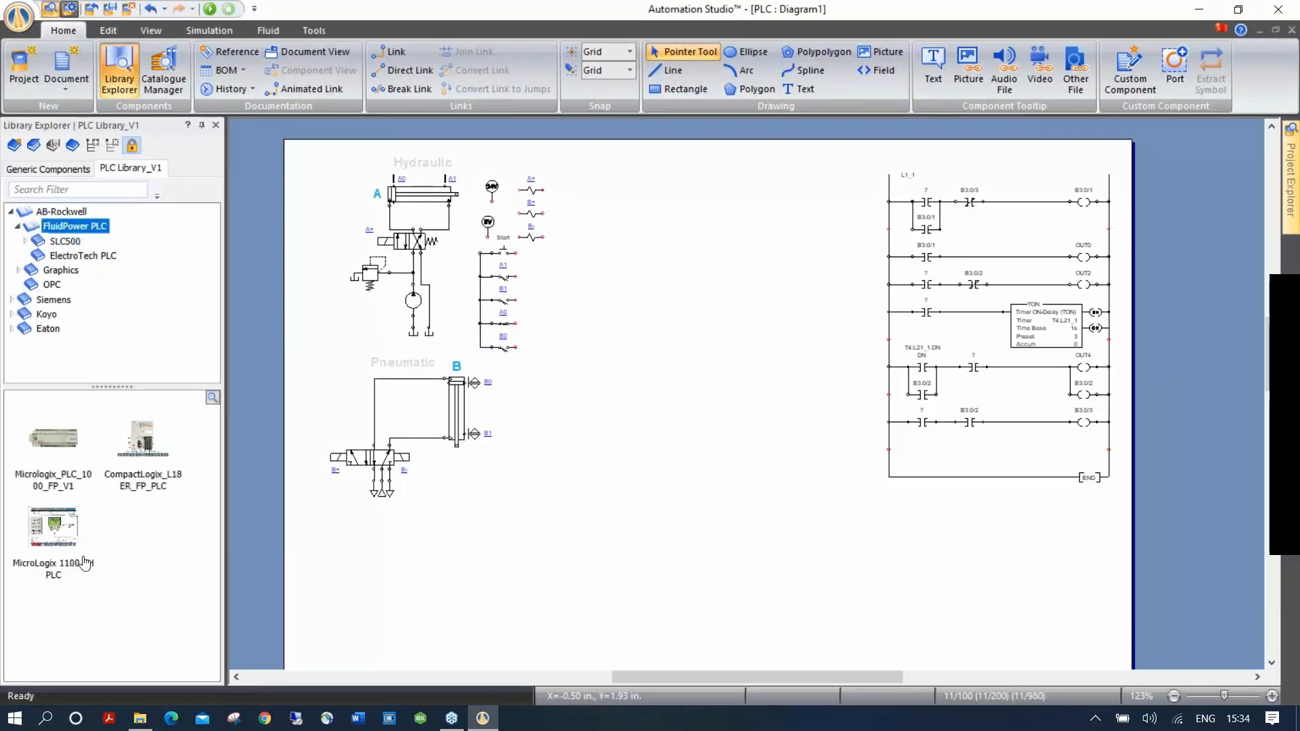
left_click(58, 453)
left_click(138, 447)
mouse_move(138, 448)
left_click_drag(138, 448, 709, 452)
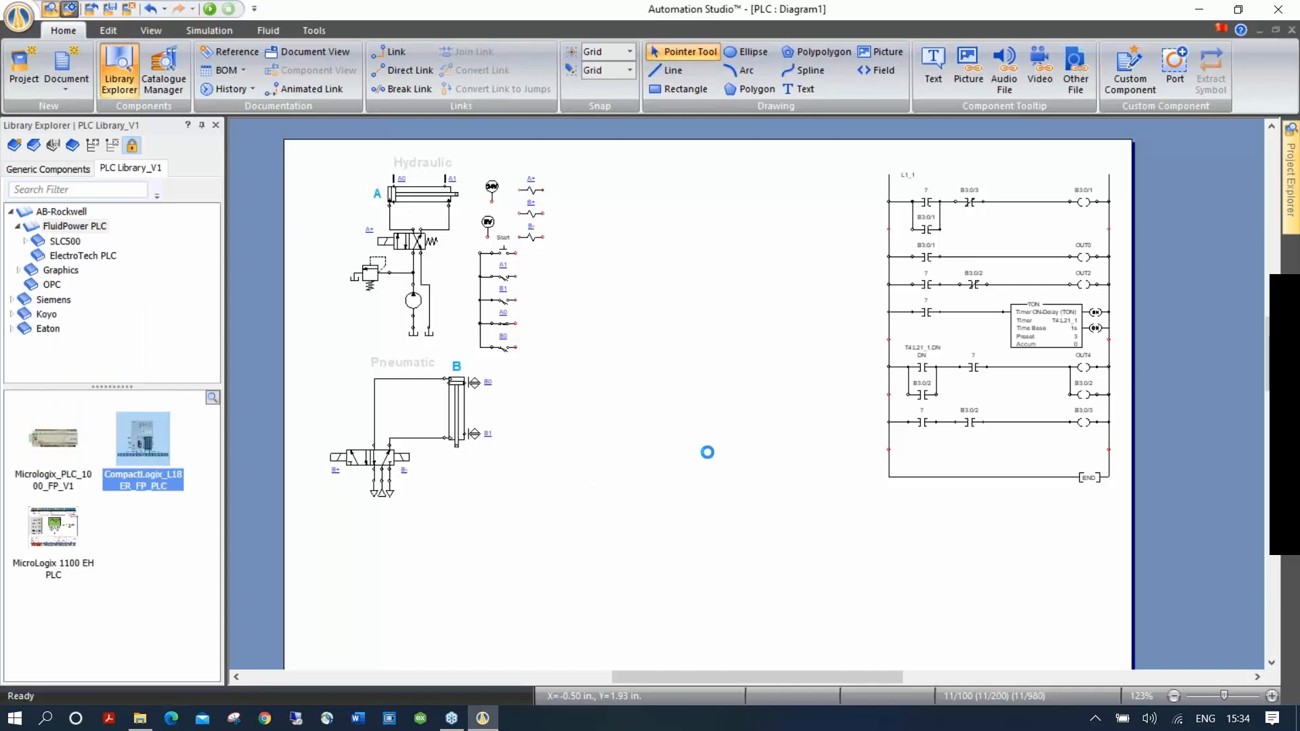
left_click_drag(720, 377, 703, 169)
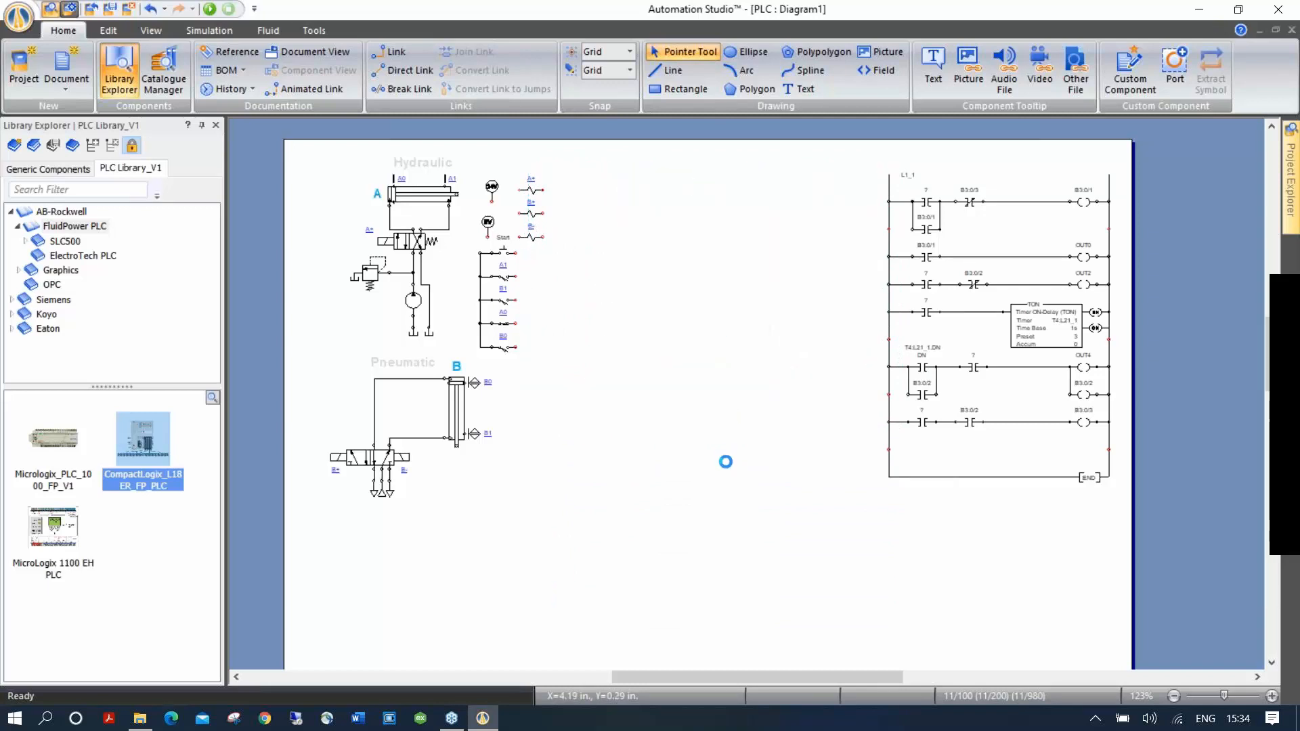
Move the Start, A1, B1, A0 and B0 switch group below the CompactLogix input terminal block.
scroll(610, 213, "up", 3)
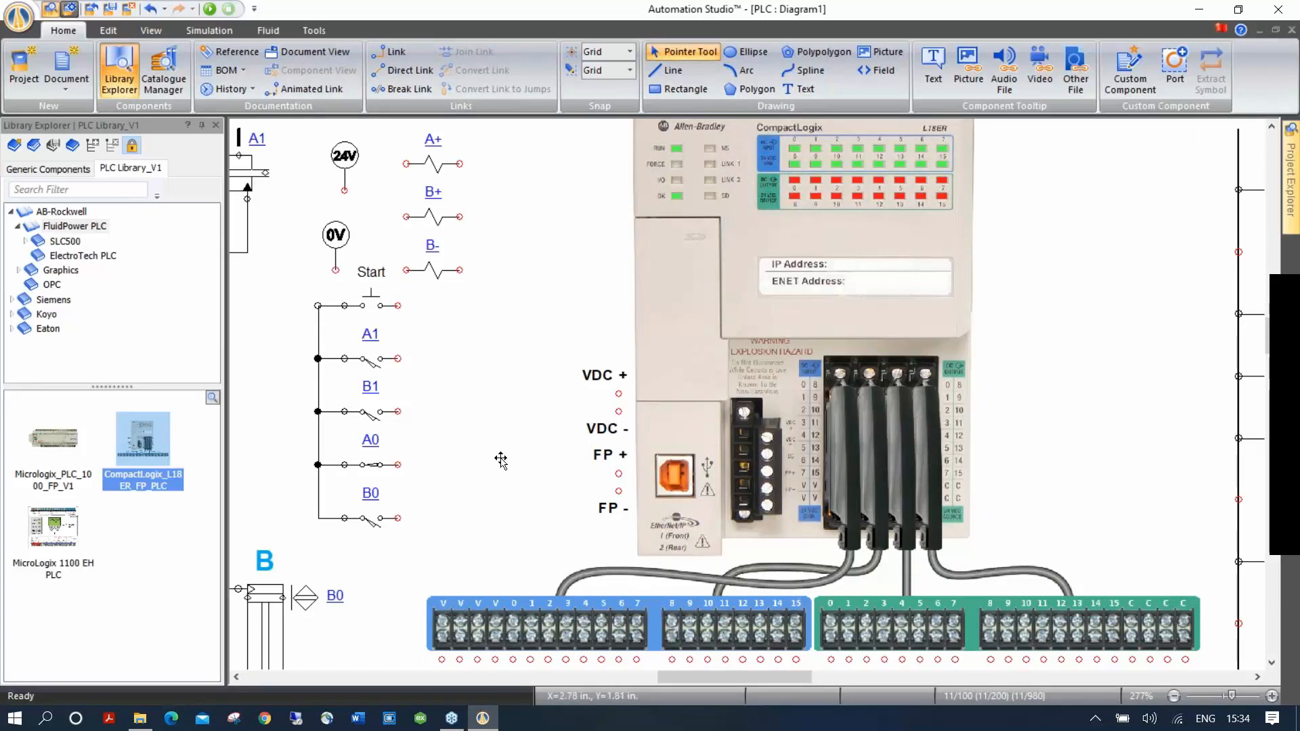
scroll(484, 454, "down", 1)
scroll(480, 461, "down", 2)
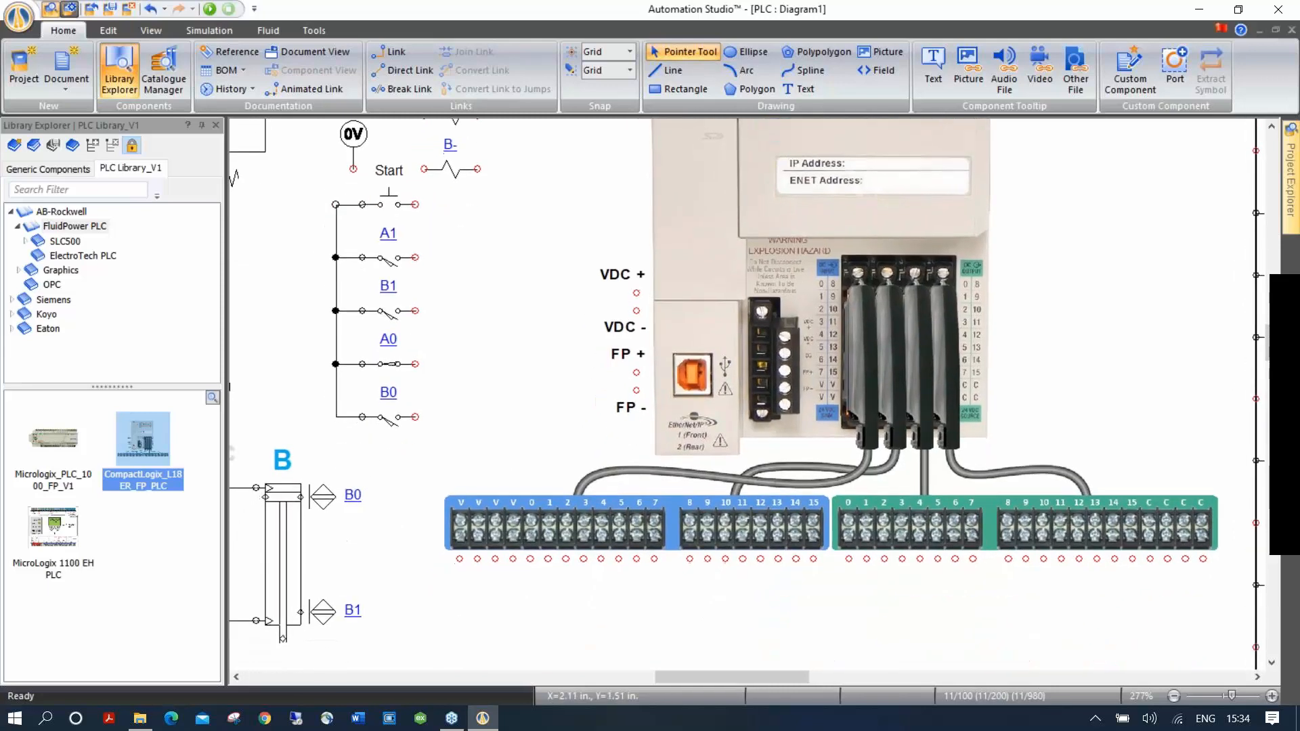
left_click_drag(435, 447, 298, 178)
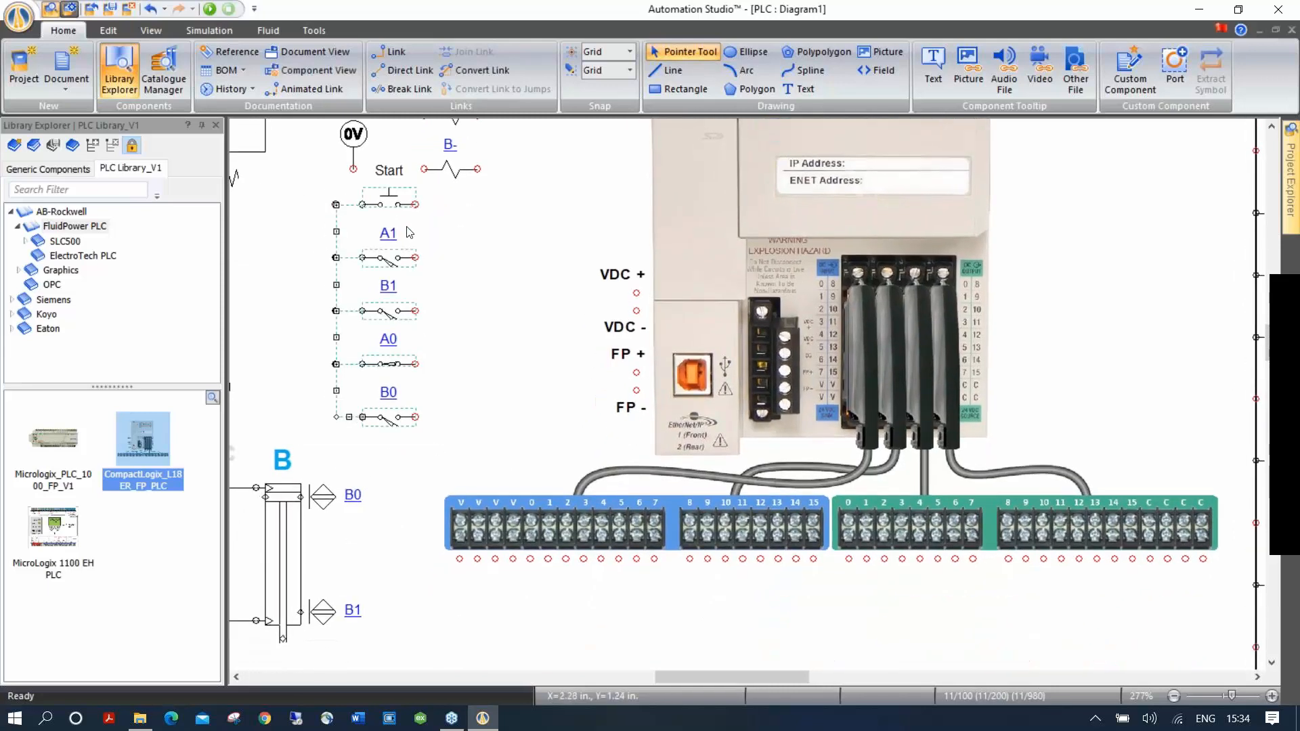
left_click_drag(390, 202, 468, 587)
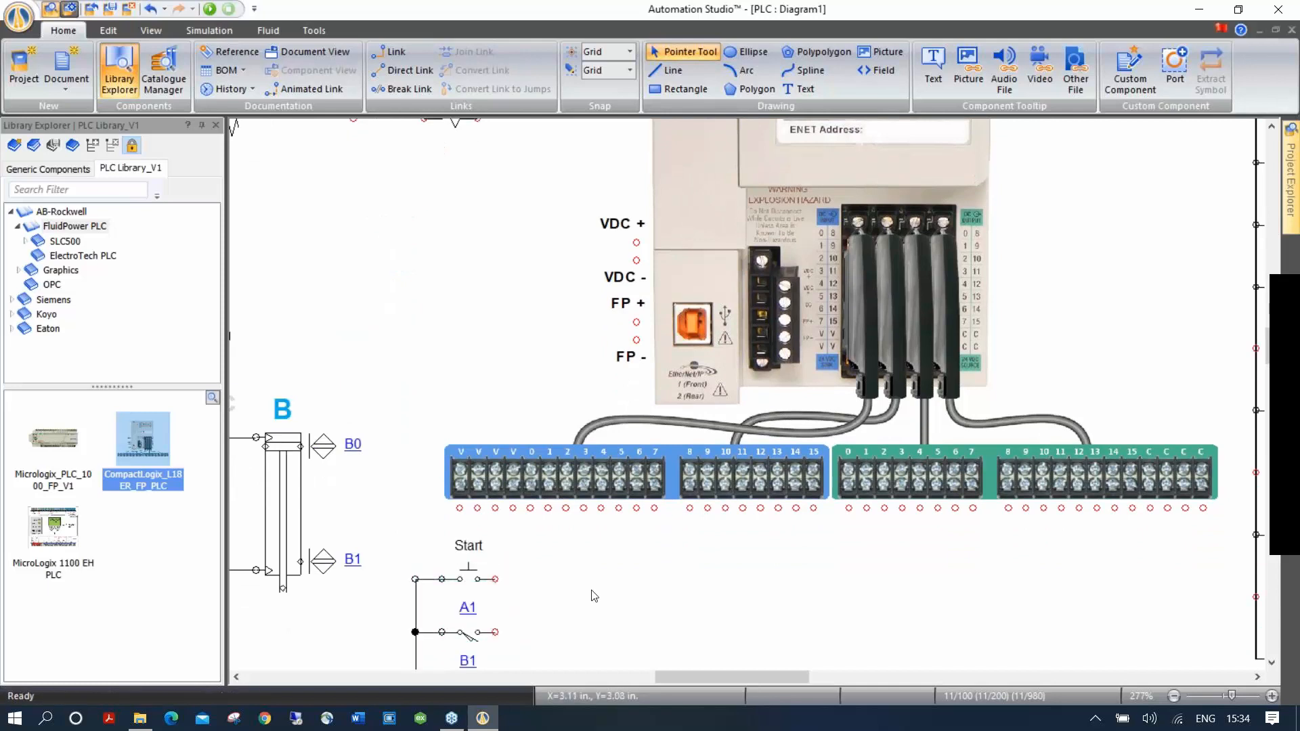
Connect the 24V supply to the CompactLogix VDC + terminal and align it for a straight wire.
scroll(594, 596, "up", 3)
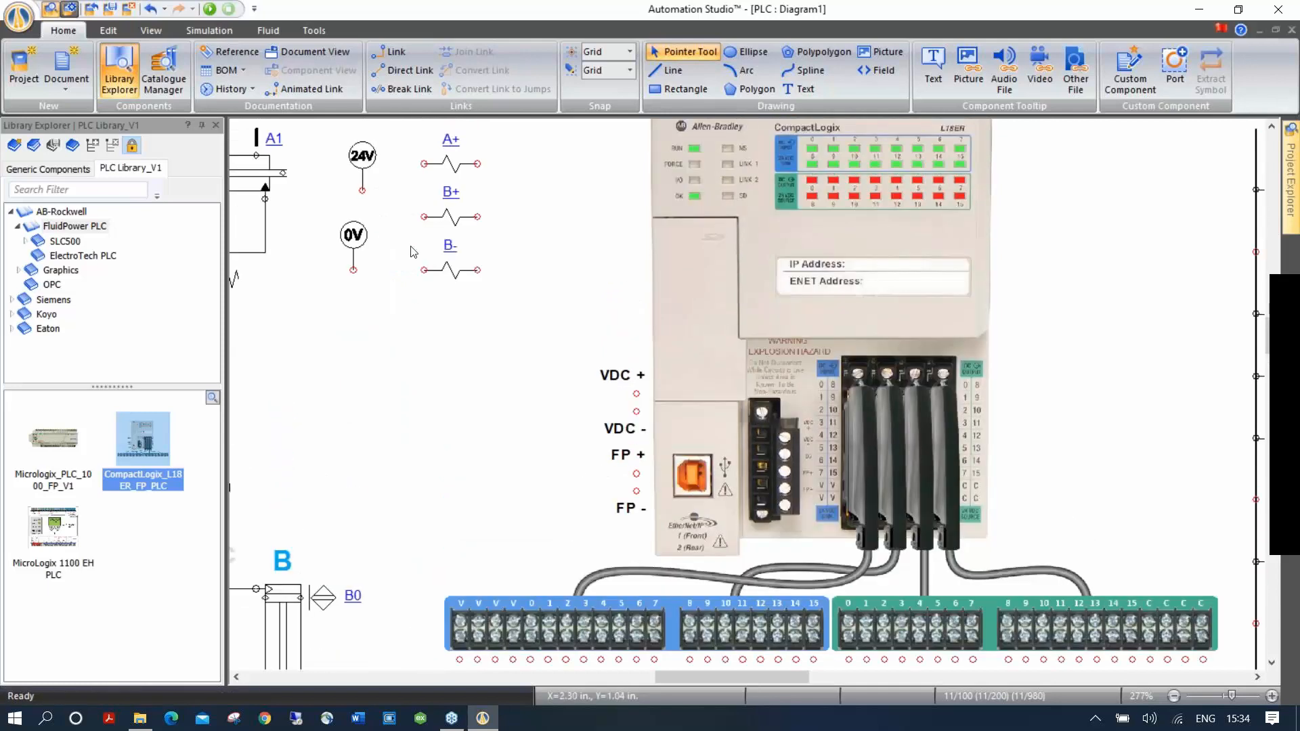
left_click_drag(363, 162, 636, 394)
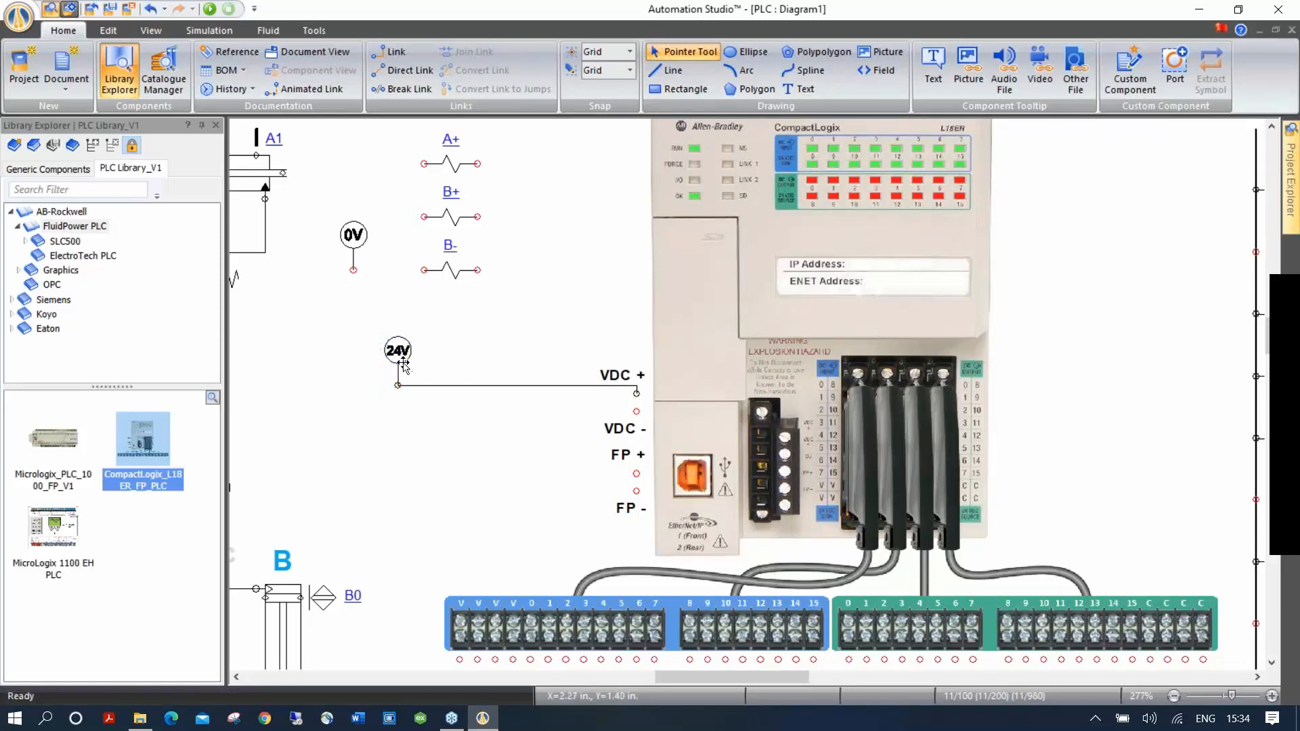
left_click_drag(404, 366, 404, 375)
Move the 0V supply beside the 24V supply and connect it to the CompactLogix VDC - terminal.
left_click_drag(360, 246, 363, 386)
left_click(362, 411)
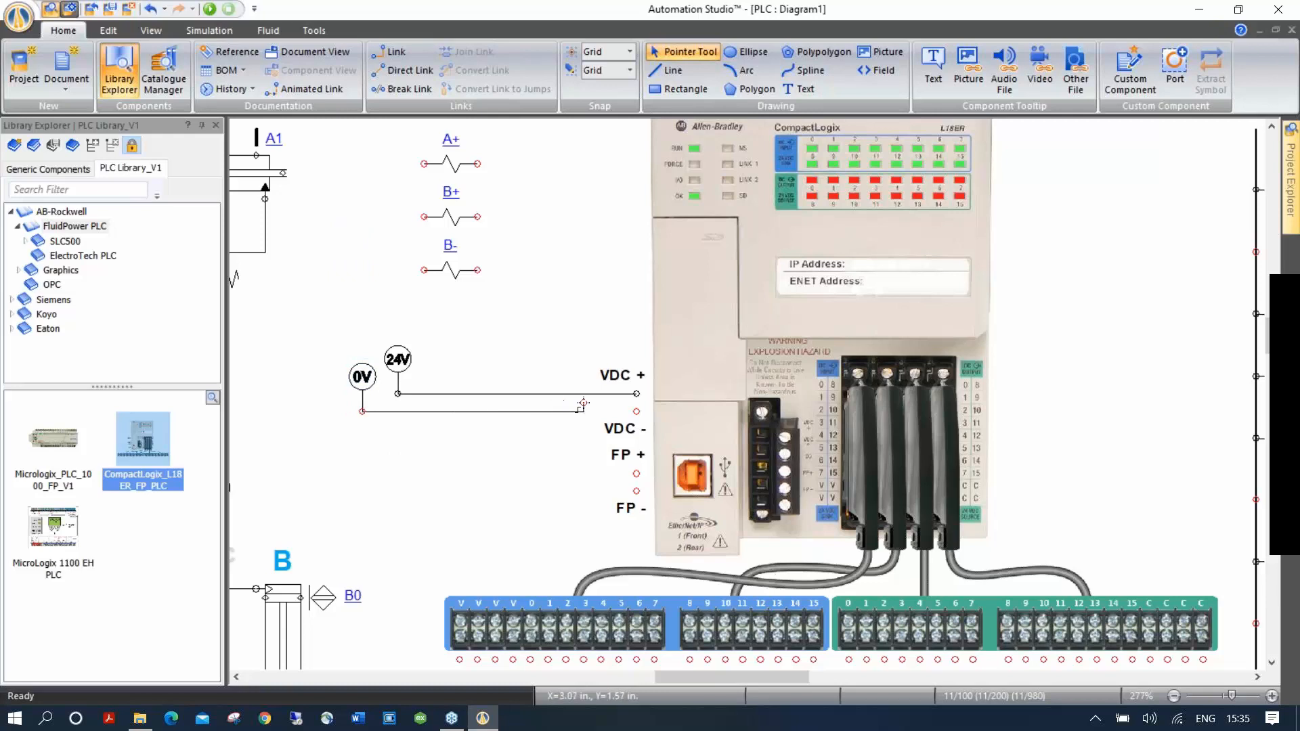
left_click(636, 411)
Wire the Start, A1, B1, A0 and B0 switches to input terminals 0 to 4 and their common line to the 24V supply.
scroll(470, 466, "down", 1)
left_click_drag(433, 472, 477, 349)
scroll(610, 454, "up", 1)
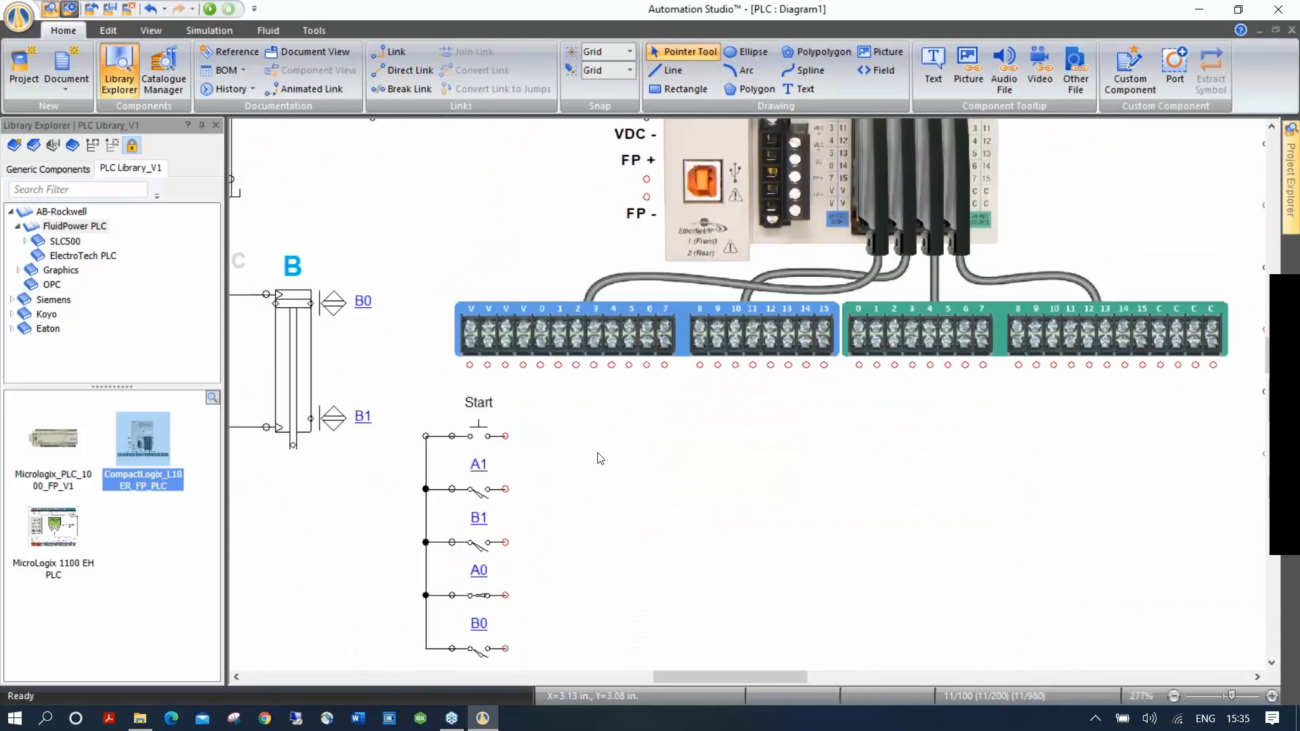
mouse_move(503, 435)
left_mouse_down()
mouse_move(560, 379)
mouse_move(541, 364)
left_mouse_up()
mouse_move(506, 489)
left_mouse_down()
mouse_move(572, 389)
mouse_move(558, 364)
left_mouse_up()
mouse_move(505, 542)
left_mouse_down()
mouse_move(593, 533)
mouse_move(576, 364)
left_mouse_up()
left_click_drag(505, 595, 598, 580)
left_click_drag(600, 465, 594, 364)
mouse_move(507, 648)
left_mouse_down()
mouse_move(651, 424)
mouse_move(612, 365)
left_mouse_up()
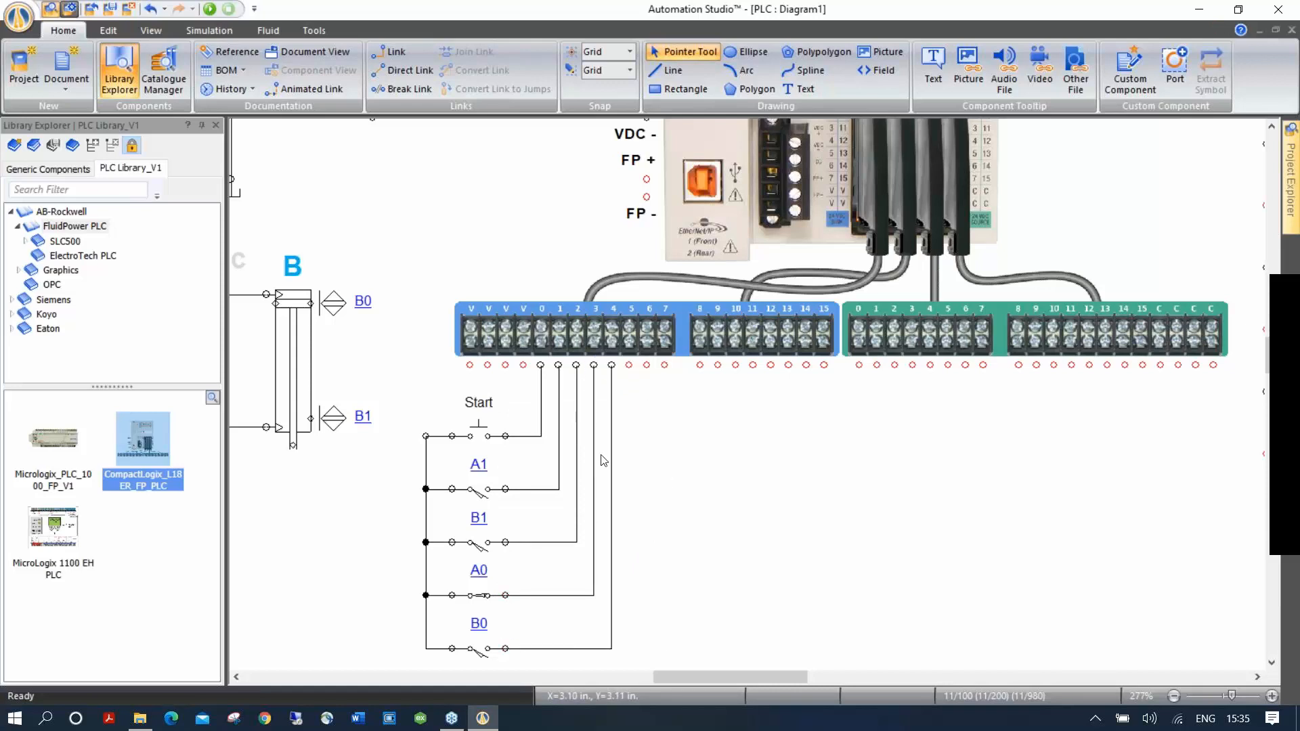
scroll(603, 461, "down", 2)
left_click_drag(468, 216, 484, 442)
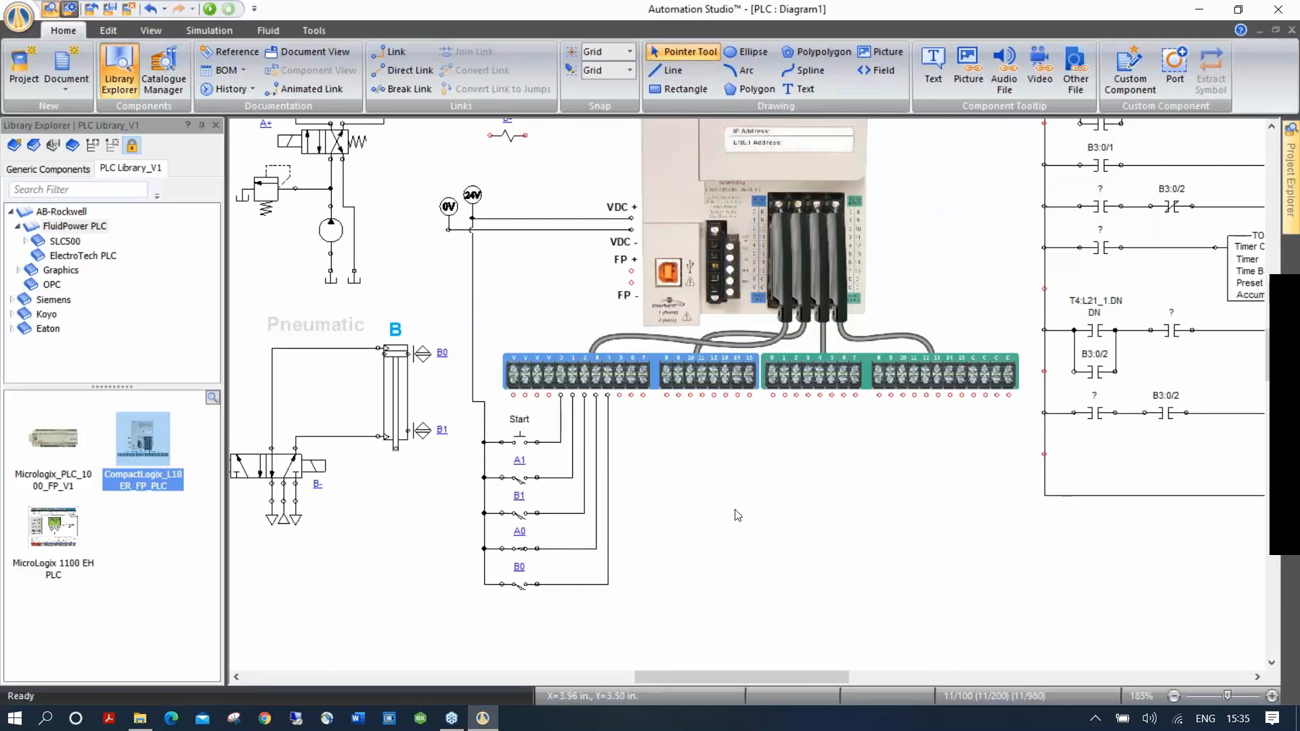
Move the A+, B+ and B- solenoids together below the CompactLogix output terminal block.
left_click_drag(748, 492, 698, 574)
left_click_drag(402, 138, 486, 242)
left_click_drag(460, 198, 787, 559)
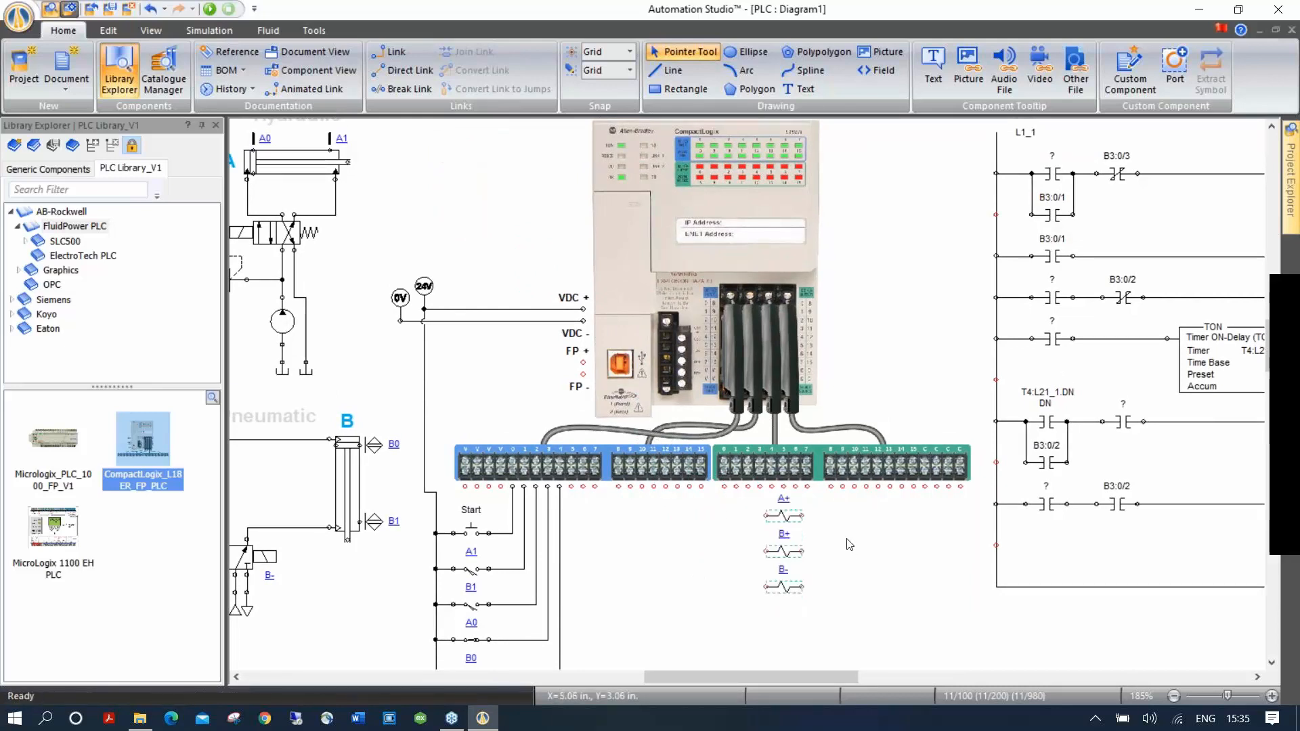
Connect the right-hand ends of the A+, B+ and B- solenoids in common to the first C terminal of the output block.
scroll(852, 538, "up", 2)
scroll(831, 533, "down", 1)
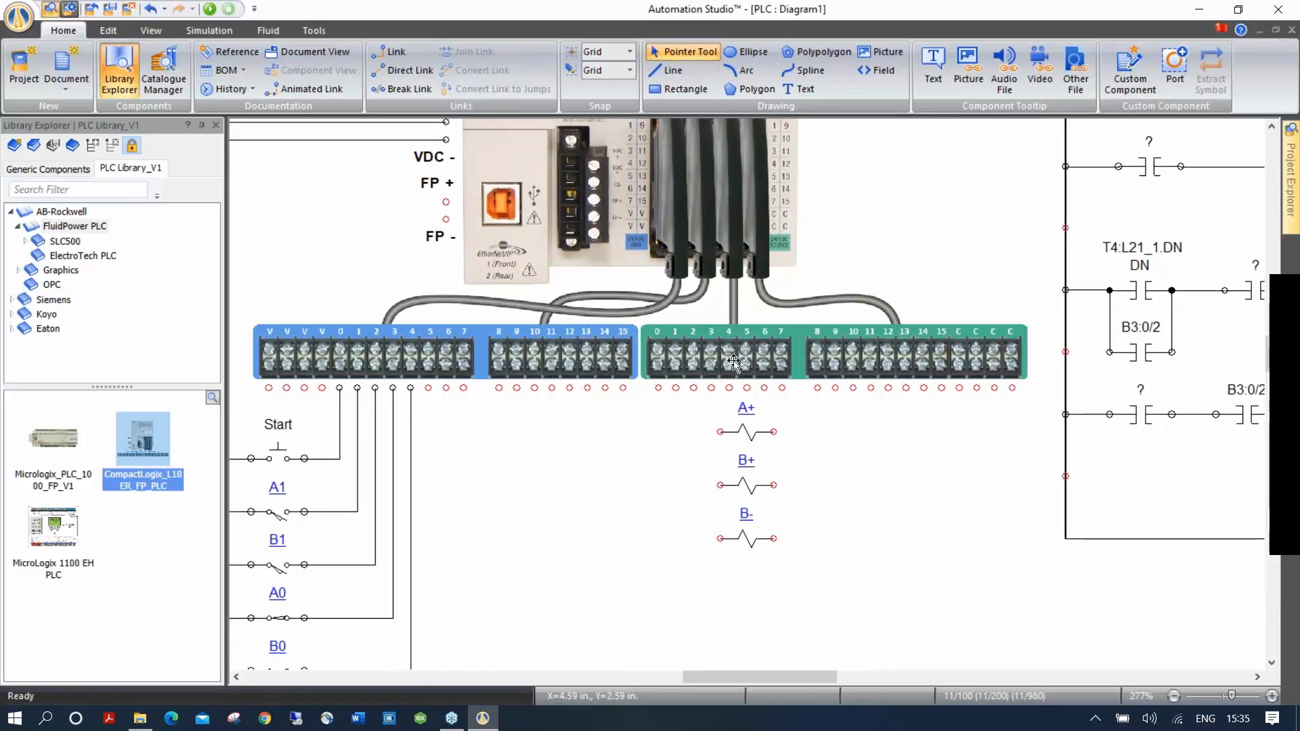
left_click_drag(773, 435, 959, 388)
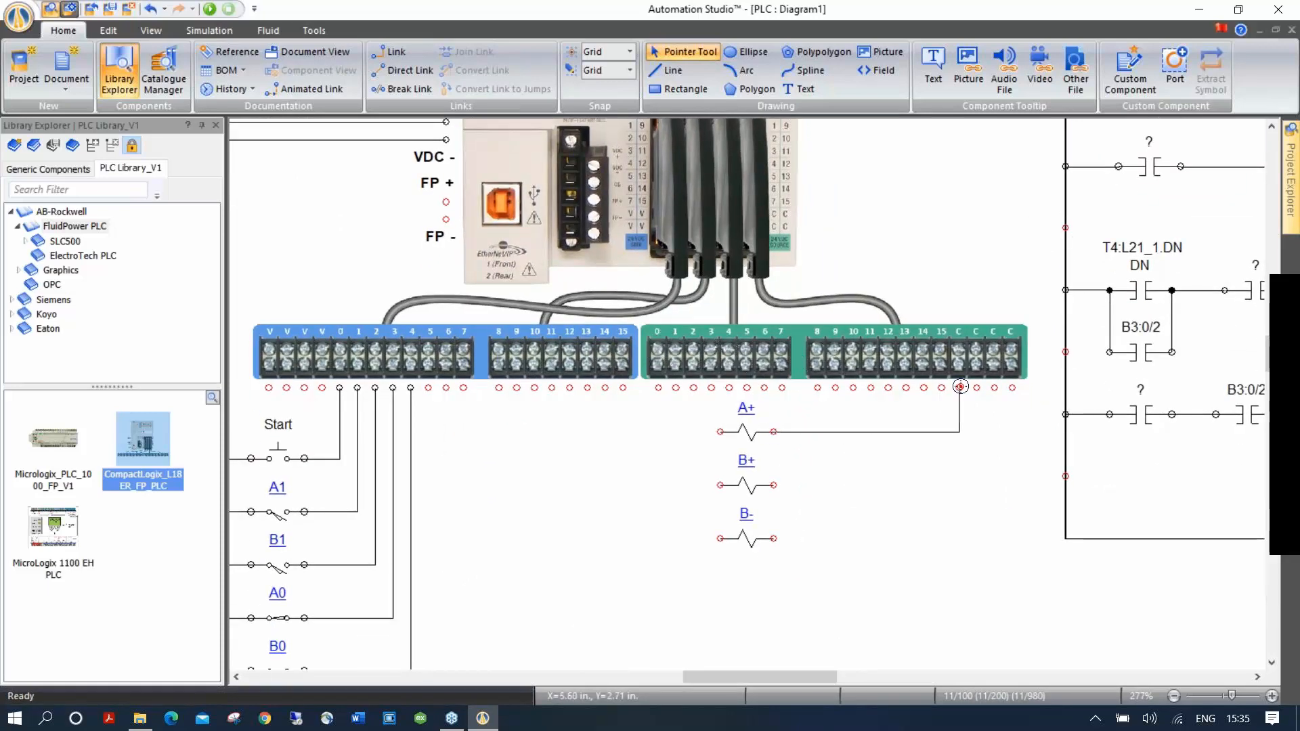
left_click_drag(773, 485, 951, 432)
left_click_drag(774, 539, 955, 485)
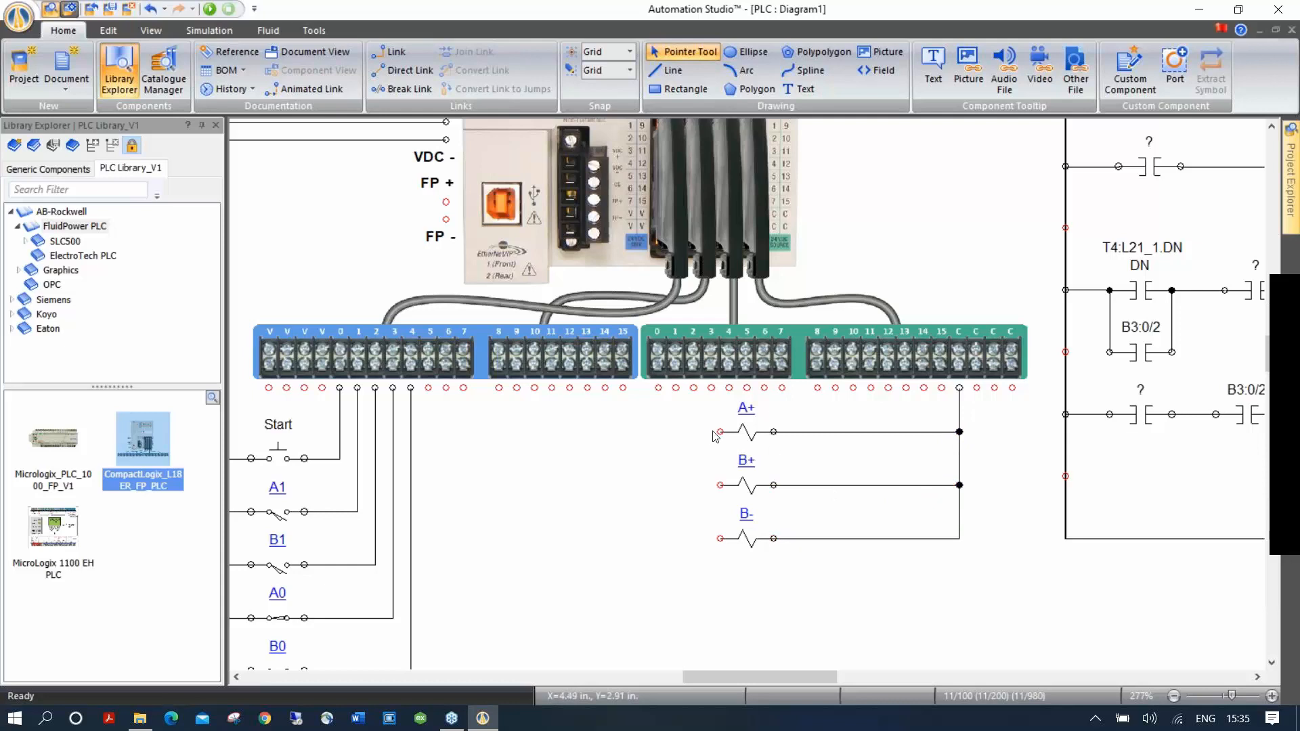
Wire the free ends of the A+, B+ and B- solenoids to output terminals 0, 1 and 2.
left_click_drag(720, 431, 656, 389)
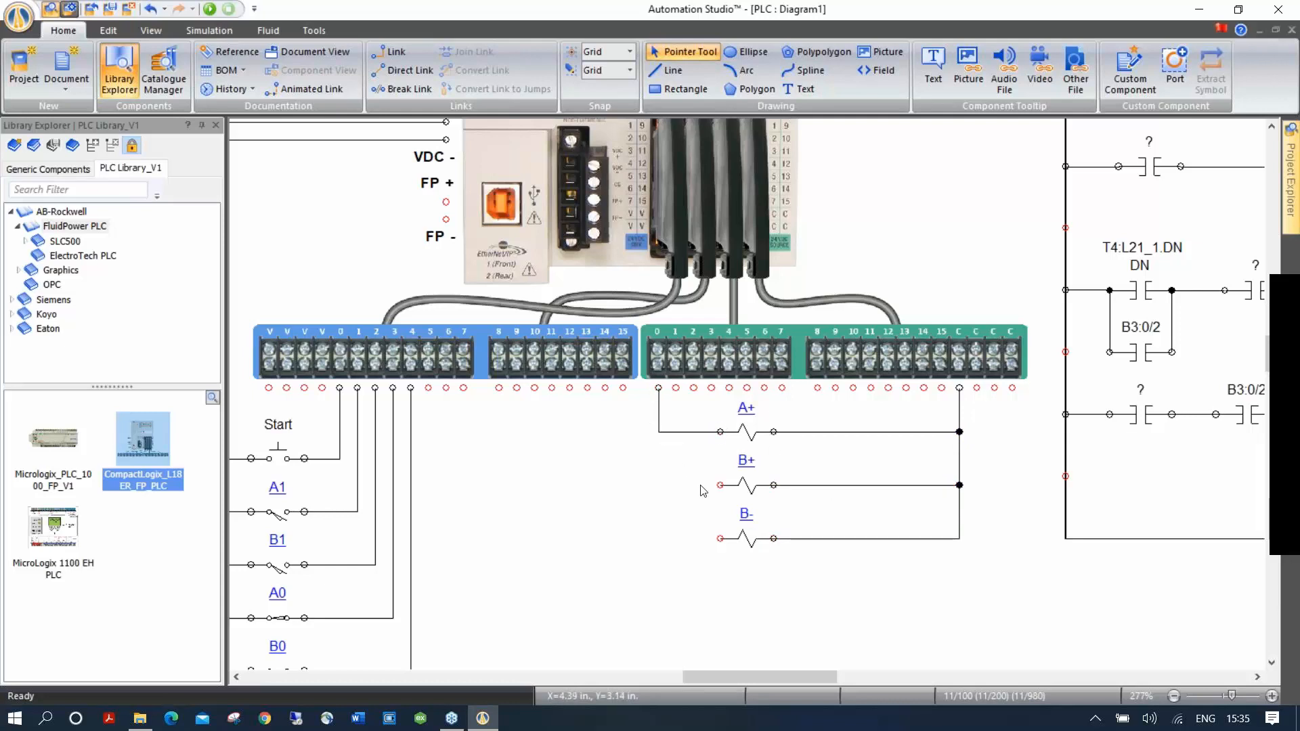
left_click_drag(717, 485, 676, 389)
left_click_drag(720, 538, 693, 388)
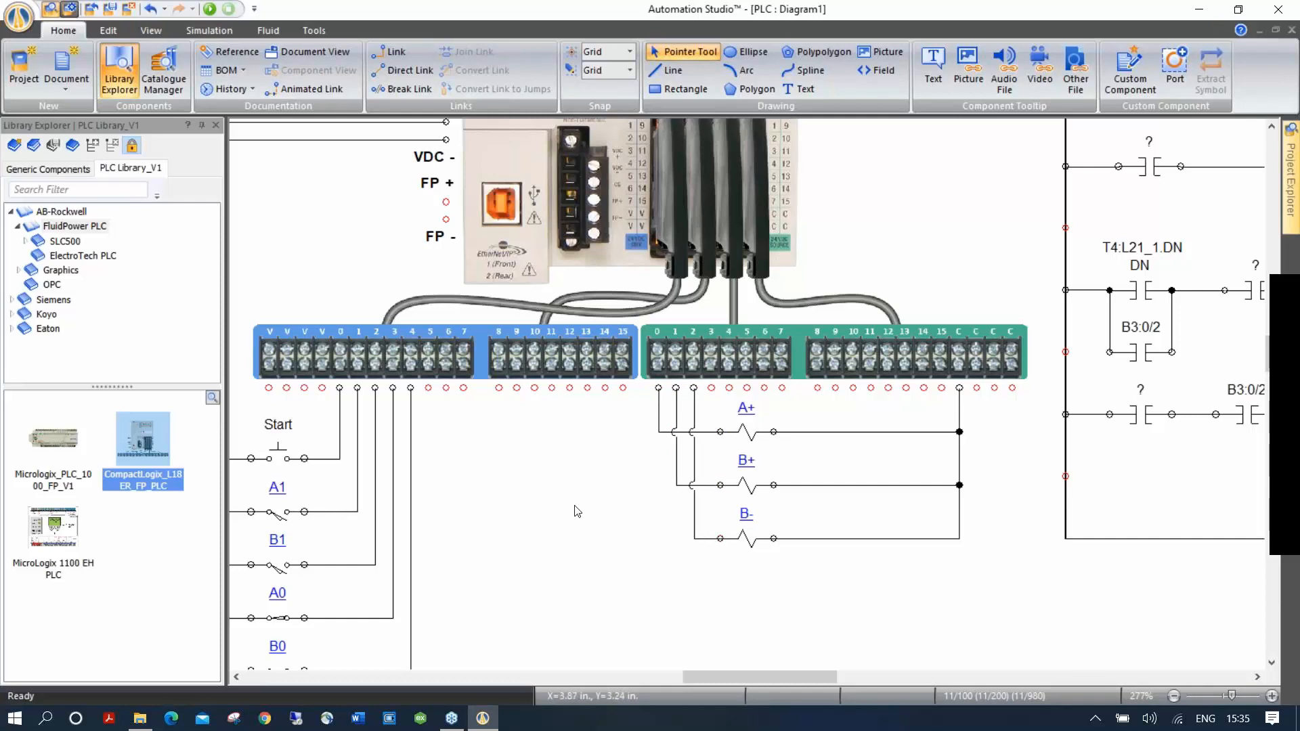
Examine the CompactLogix component's input and output variables in its variable assignment.
scroll(577, 511, "down", 2)
left_click_drag(567, 540, 554, 579)
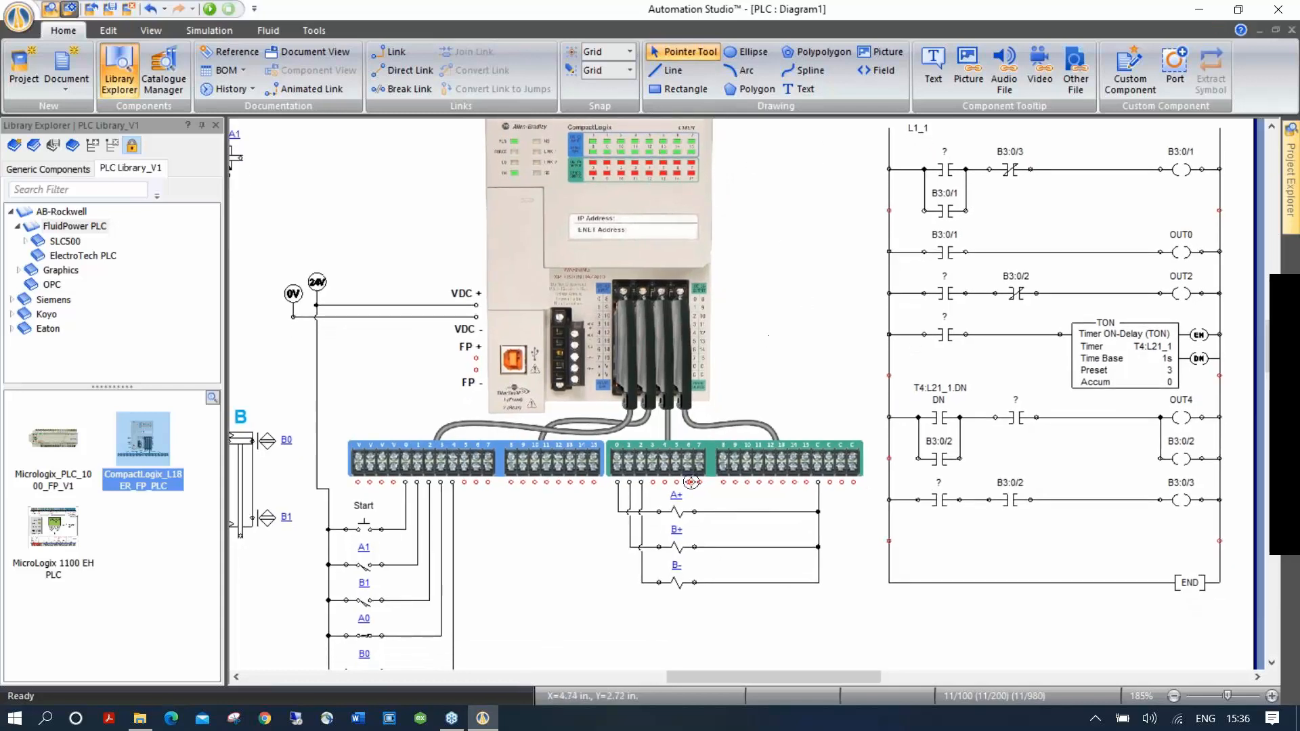
left_click_drag(547, 639, 542, 560)
left_click(801, 197)
left_click_drag(801, 197, 754, 298)
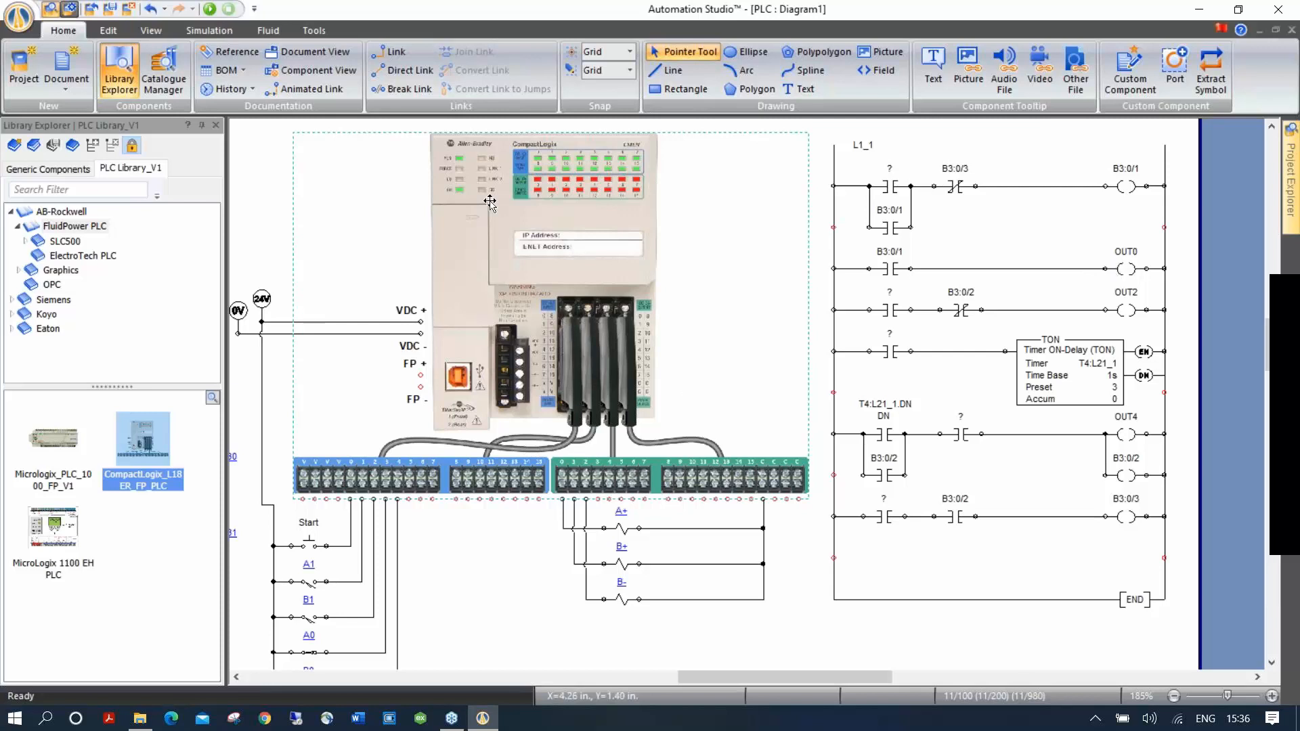
left_click(271, 150)
left_click(473, 174)
double_click(473, 174)
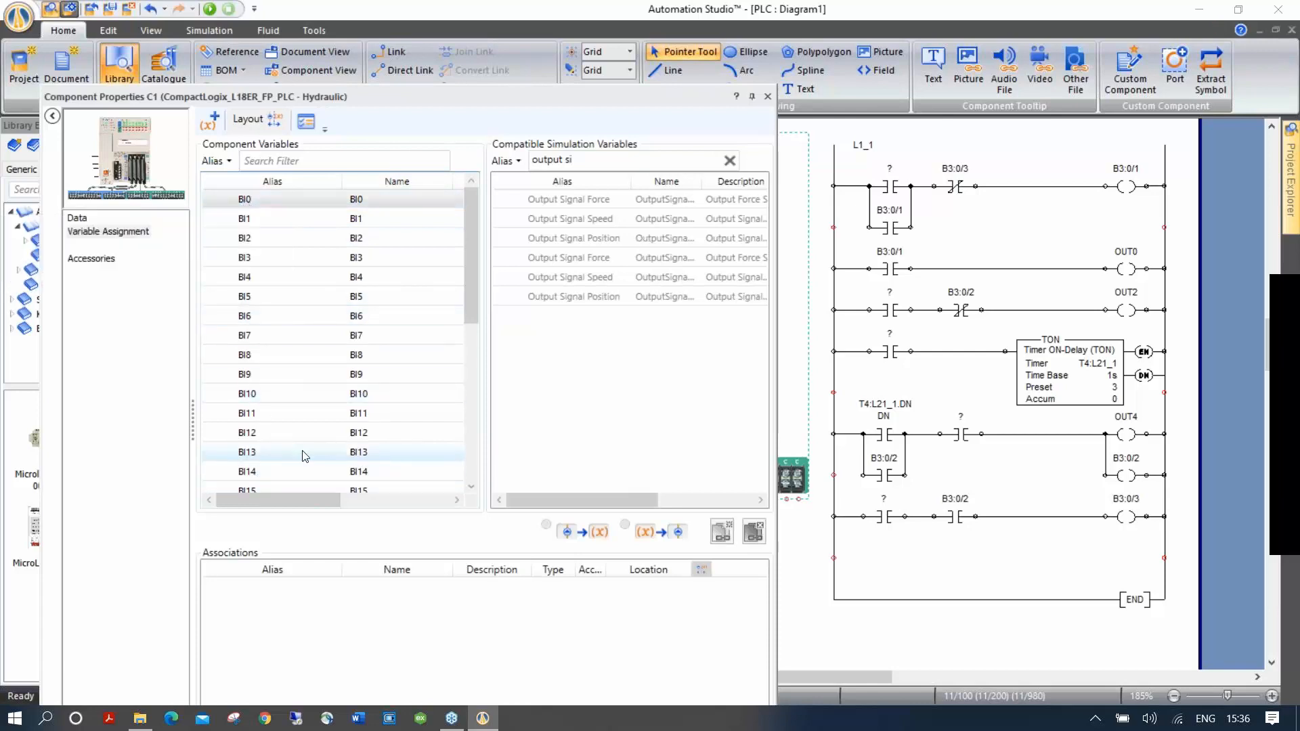
scroll(296, 455, "down", 6)
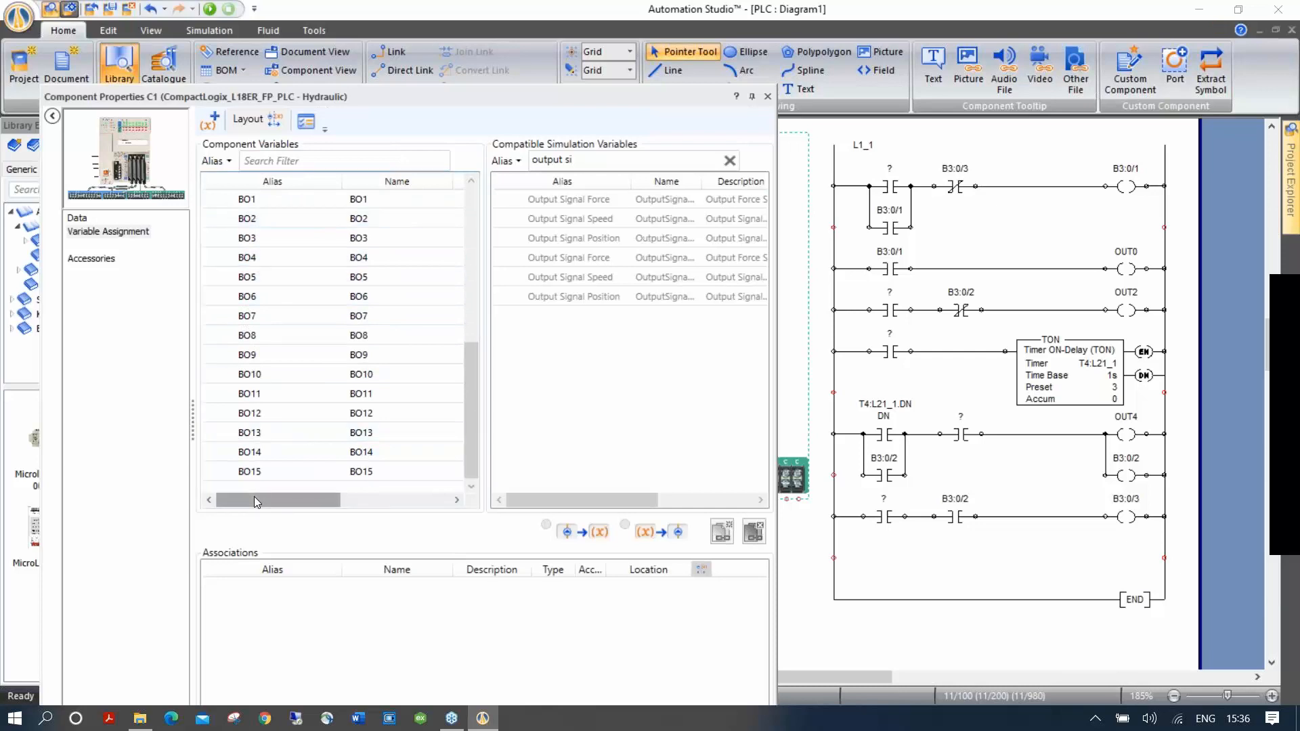
left_click(768, 97)
Assign the PLC input variable BI0 to the unassigned contact in the first ladder rung.
left_click(913, 147)
left_click(888, 186)
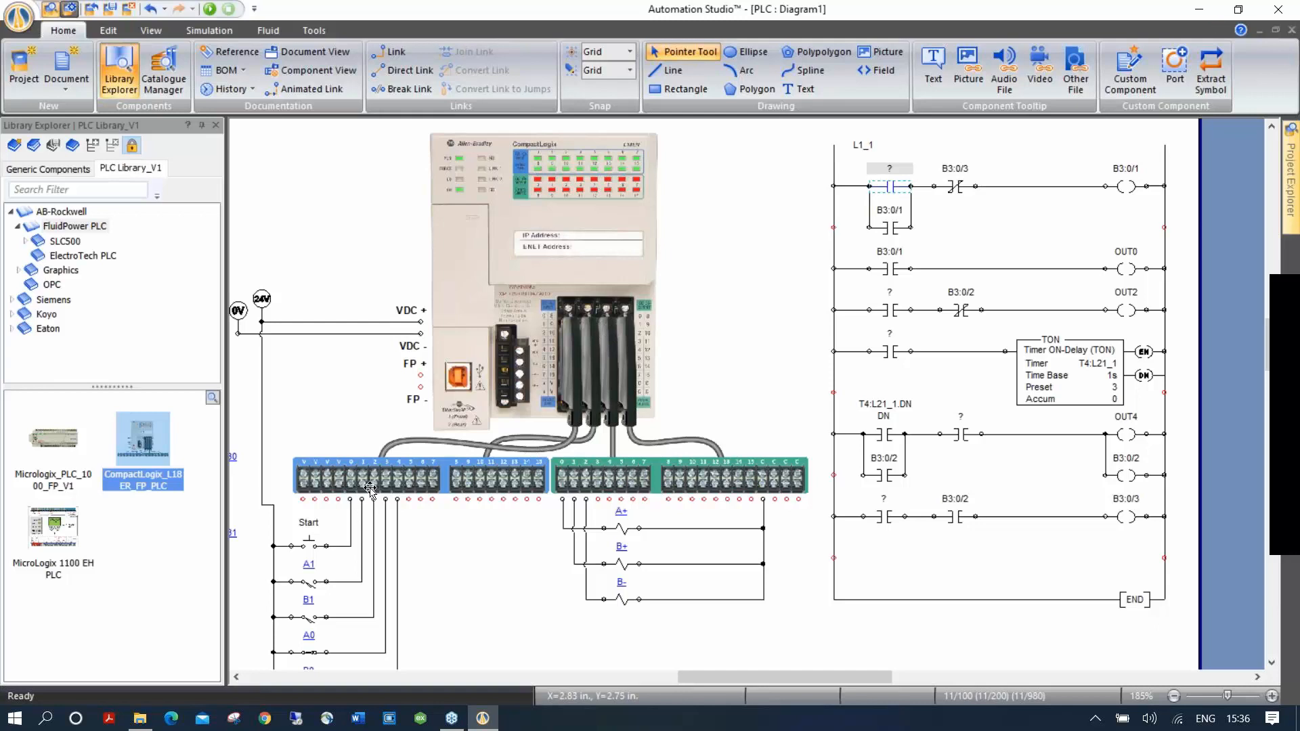
double_click(891, 186)
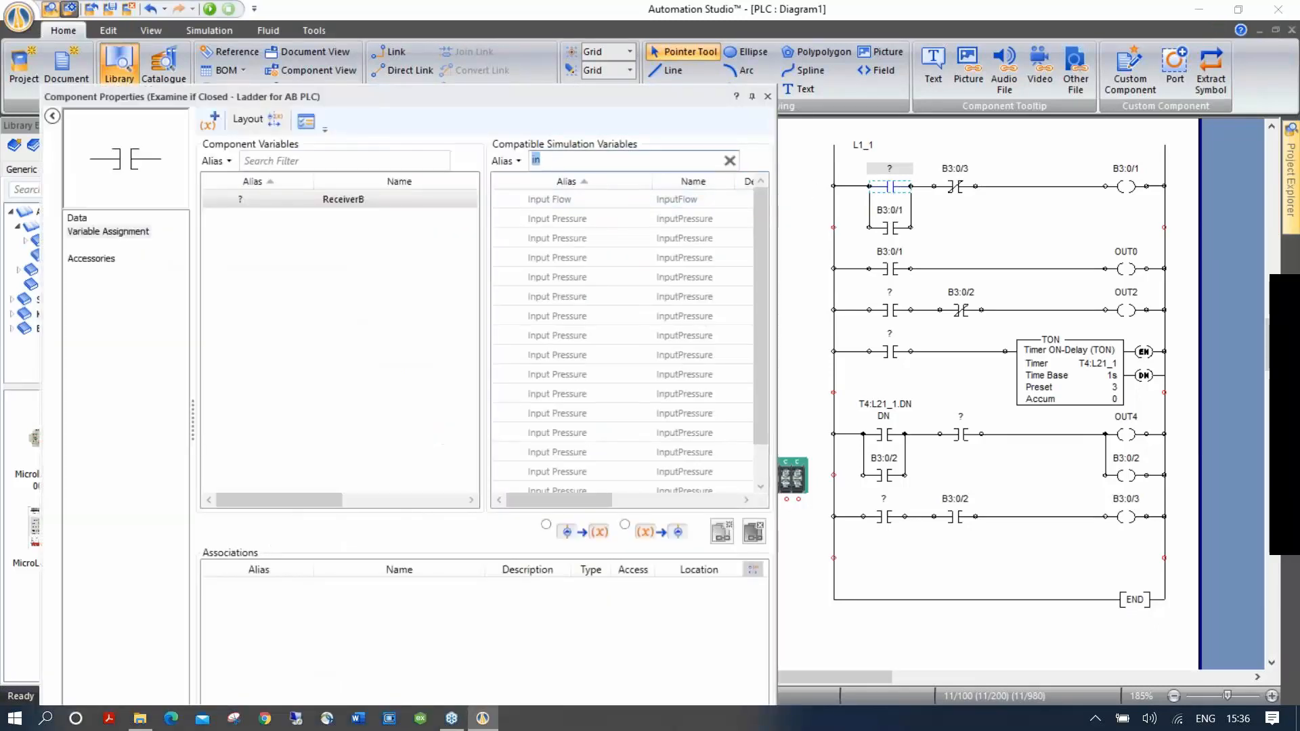
type("bi")
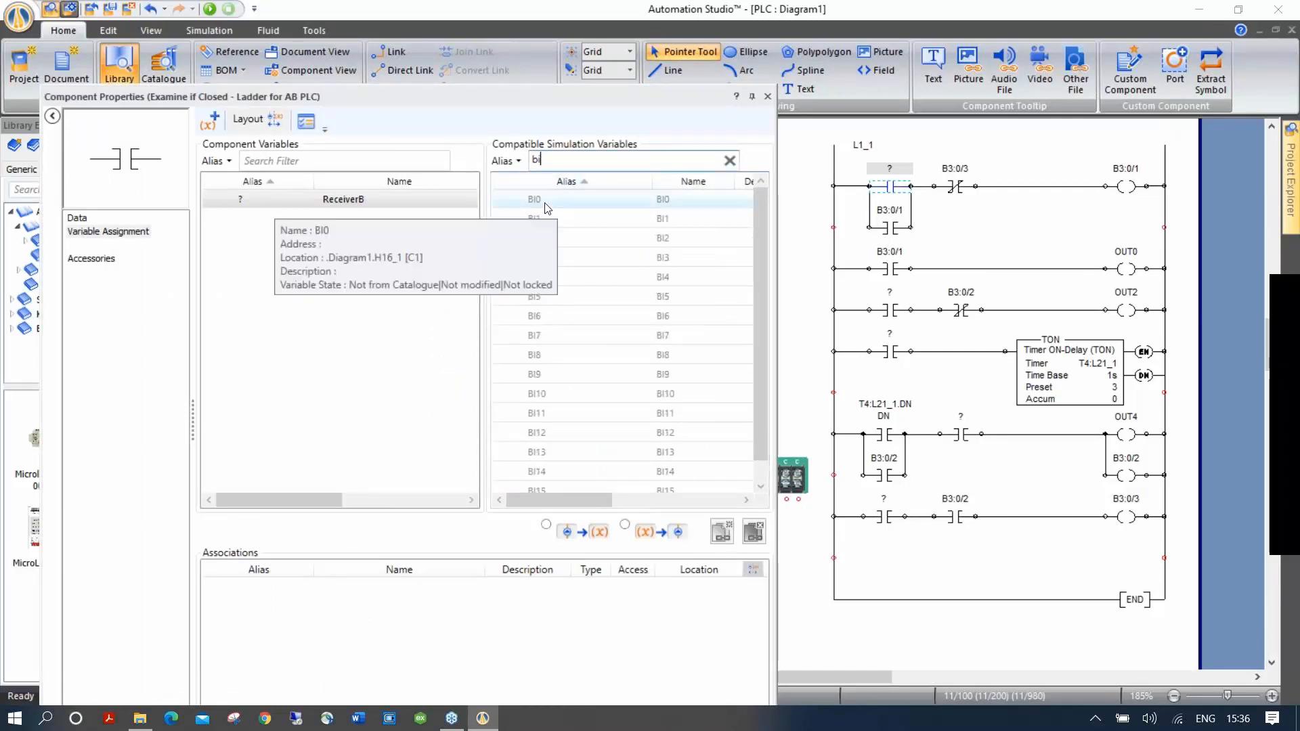
double_click(547, 200)
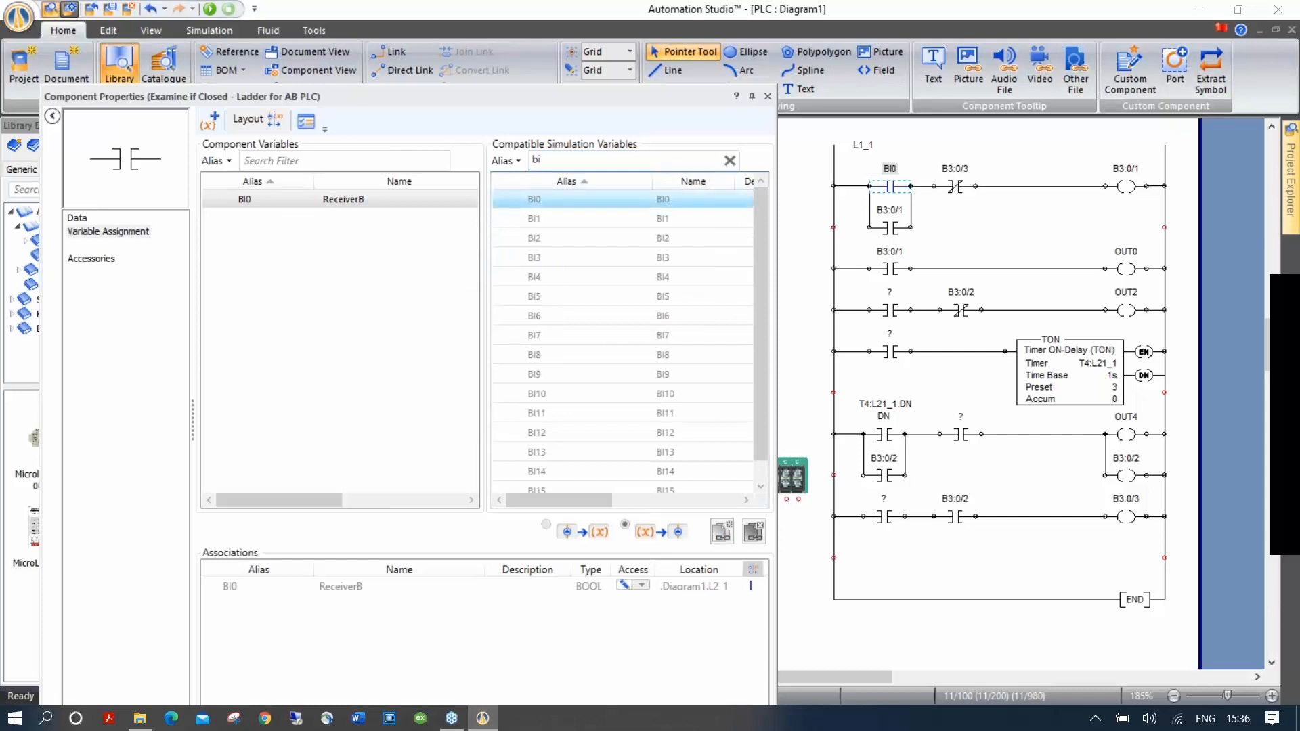
left_click(768, 97)
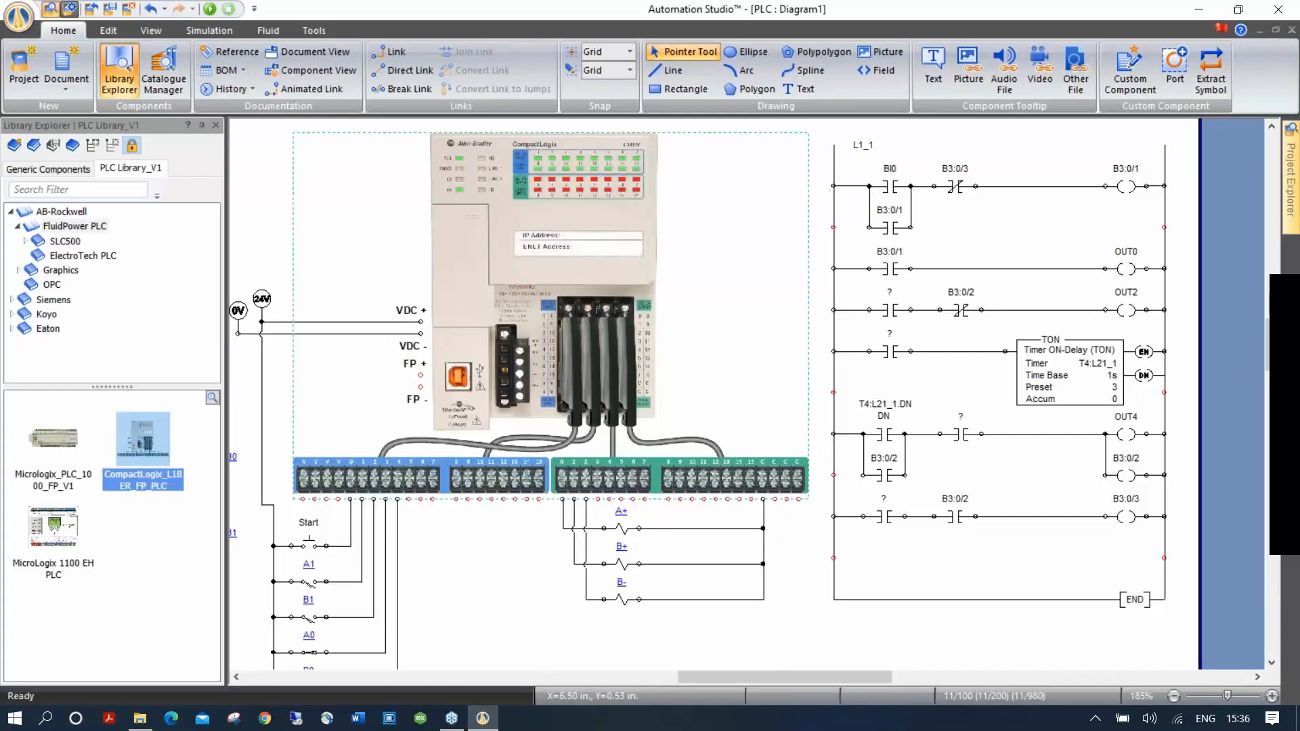
Rename the OUT0 coil's alias to BO0 and associate it with the PLC output variable BO0.
left_click(1123, 269)
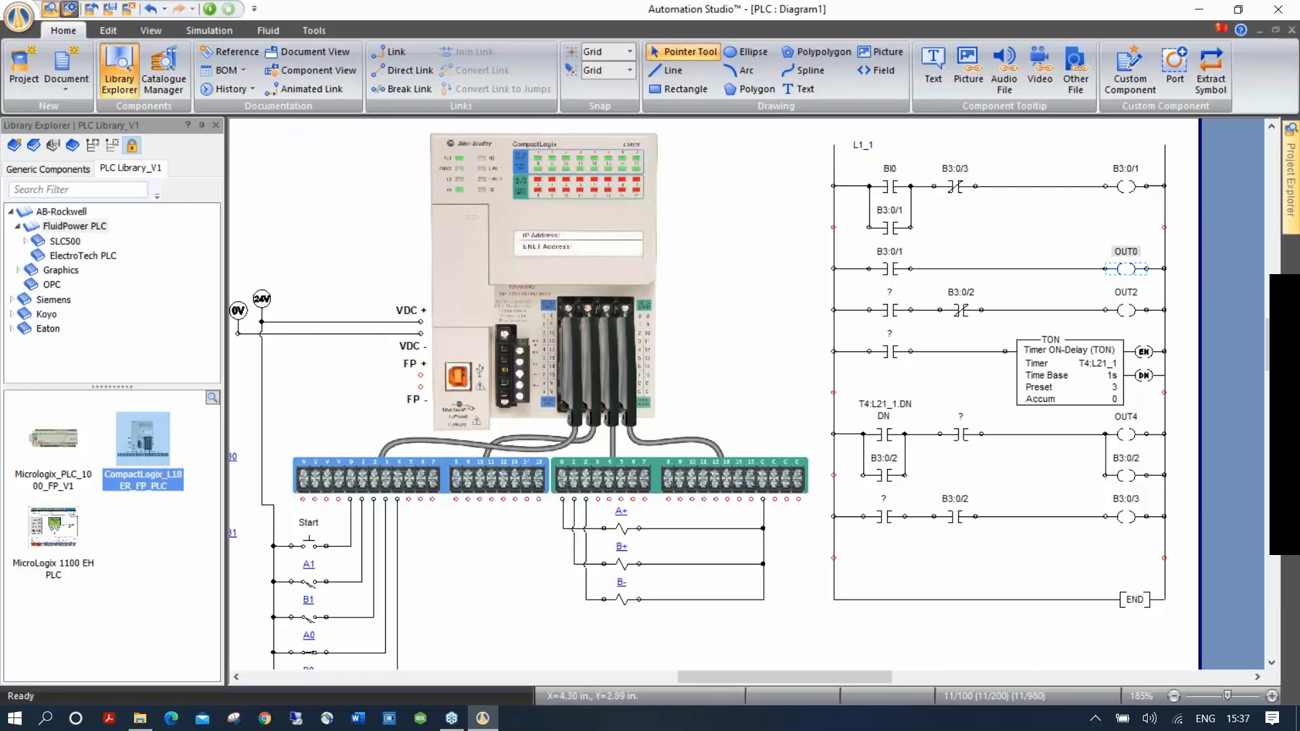
double_click(1129, 269)
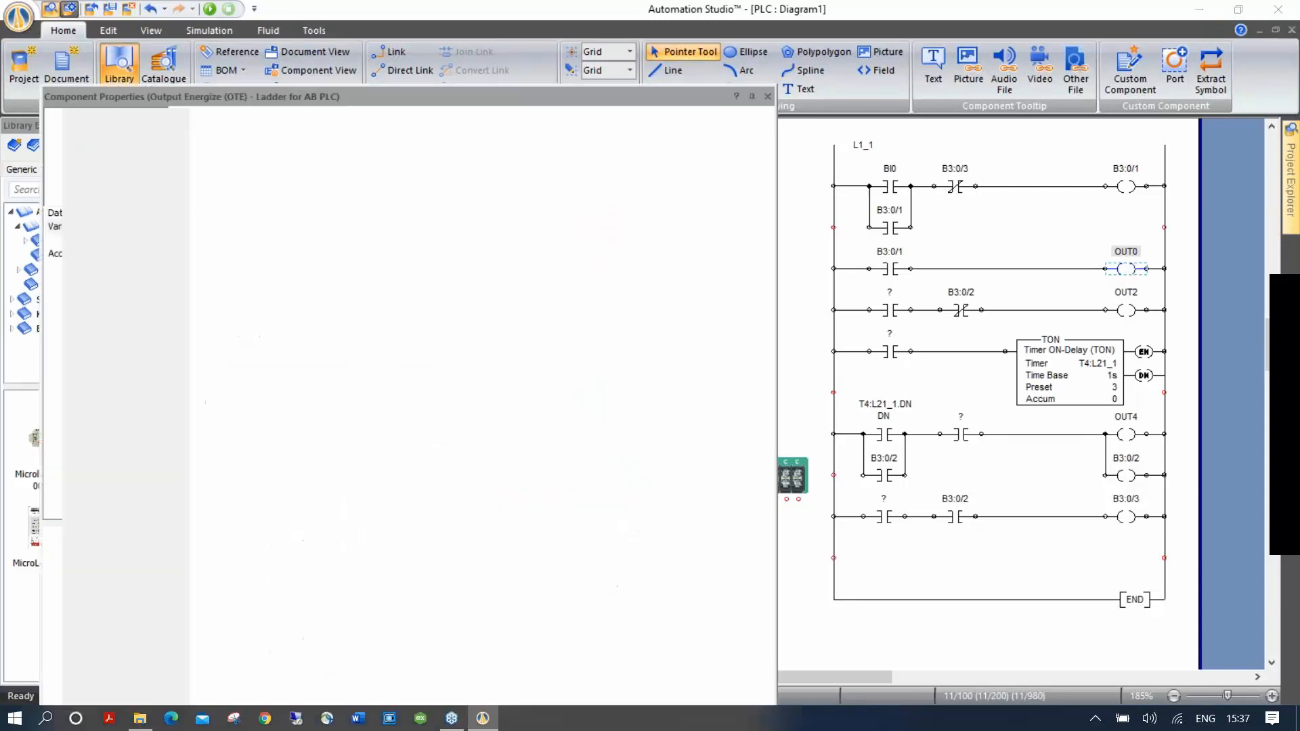
left_click(268, 197)
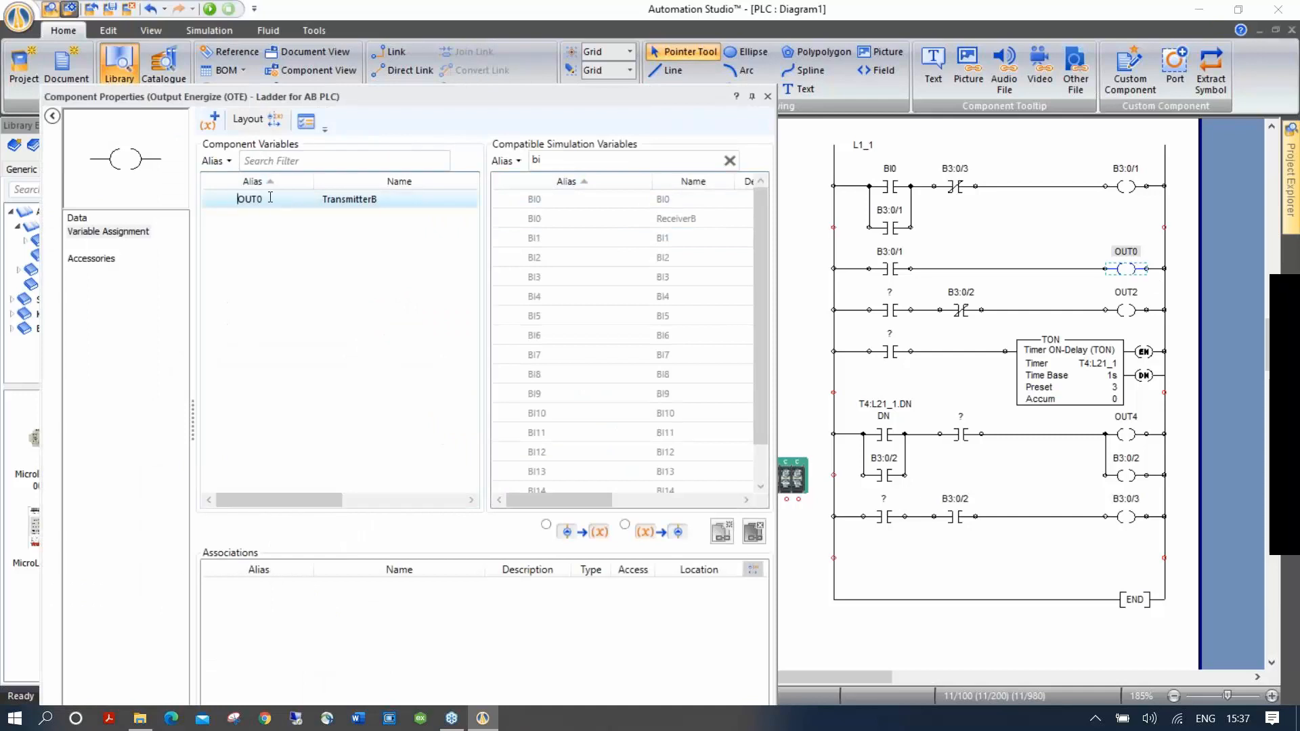
type("B")
left_click(550, 158)
key("BackSpace")
type("o")
left_click(554, 201)
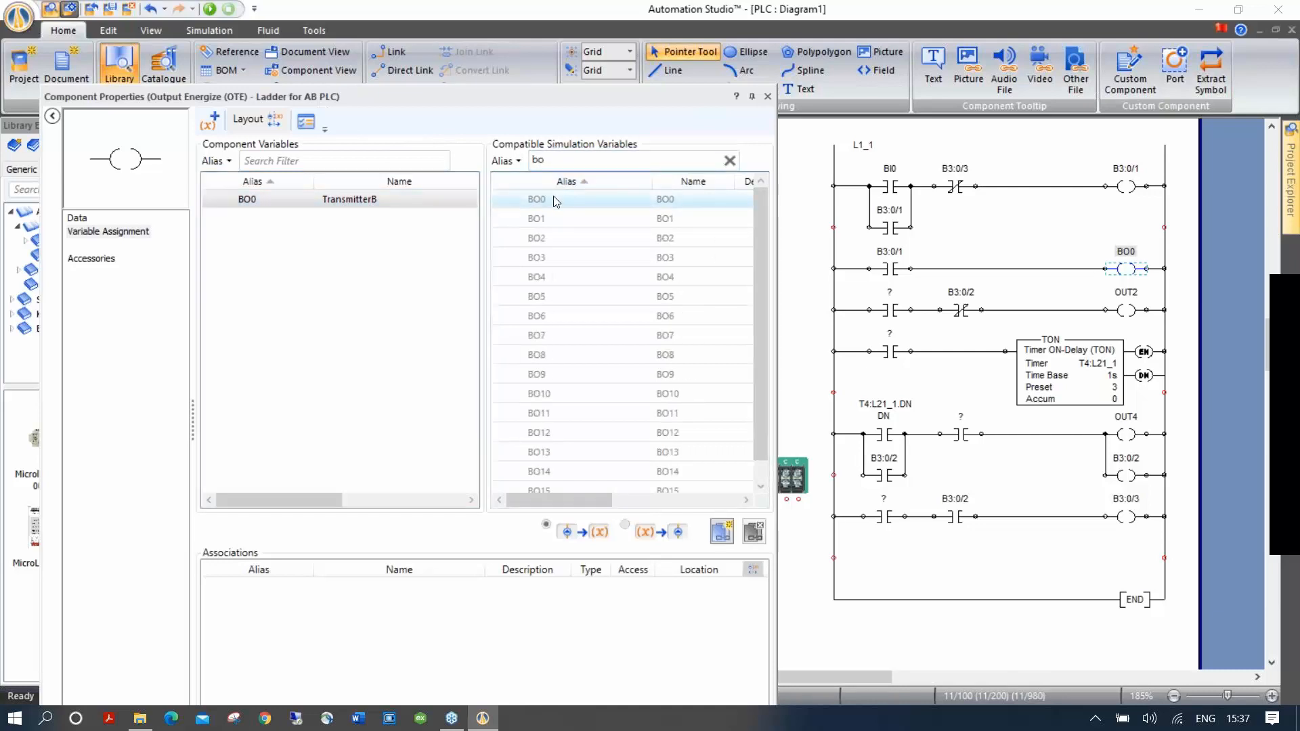
double_click(554, 201)
left_click(768, 97)
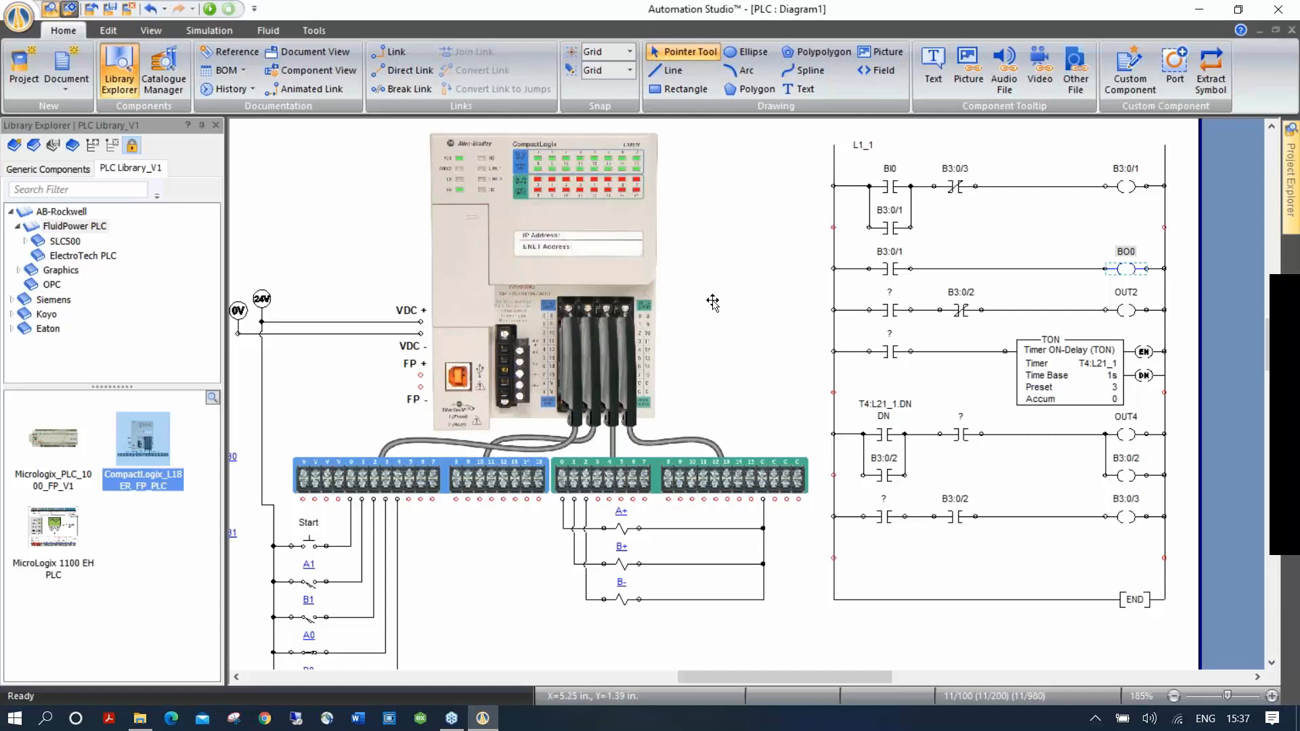
Assign the PLC input variable BI1 to the unassigned contact in the OUT2 rung.
left_click(891, 311)
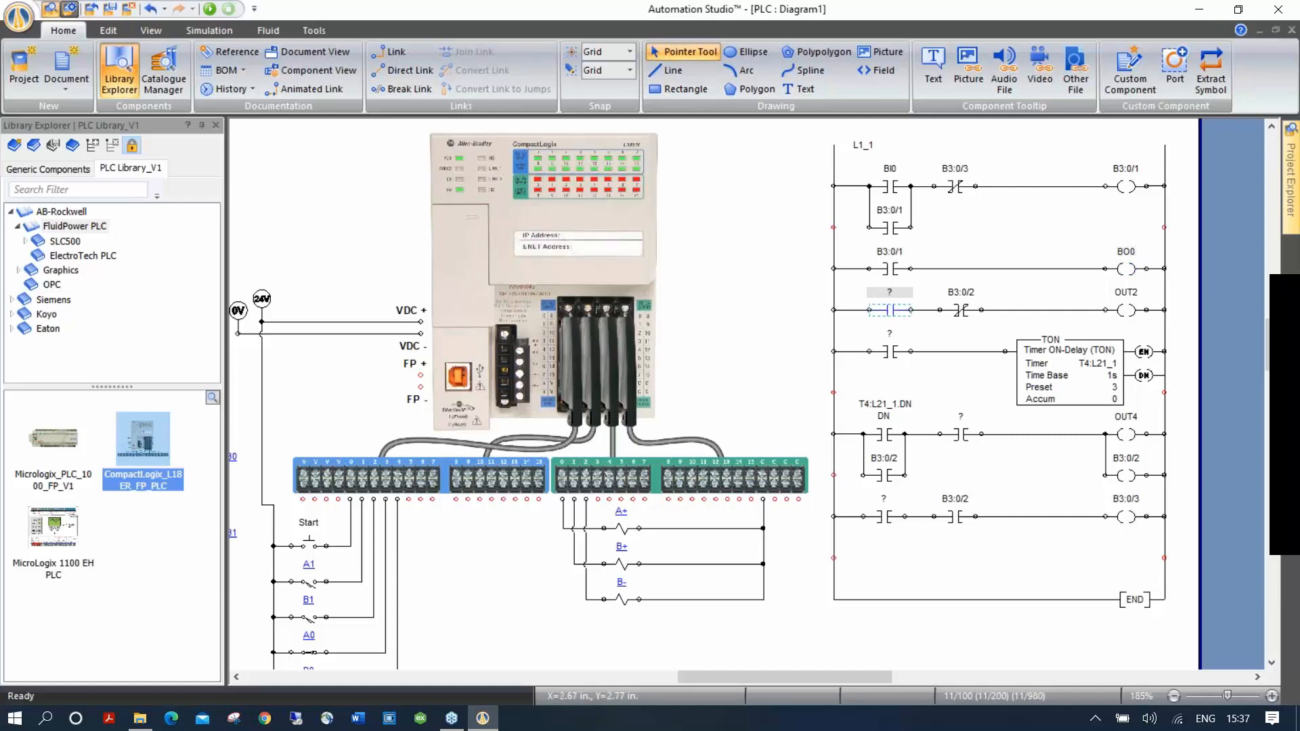
double_click(893, 311)
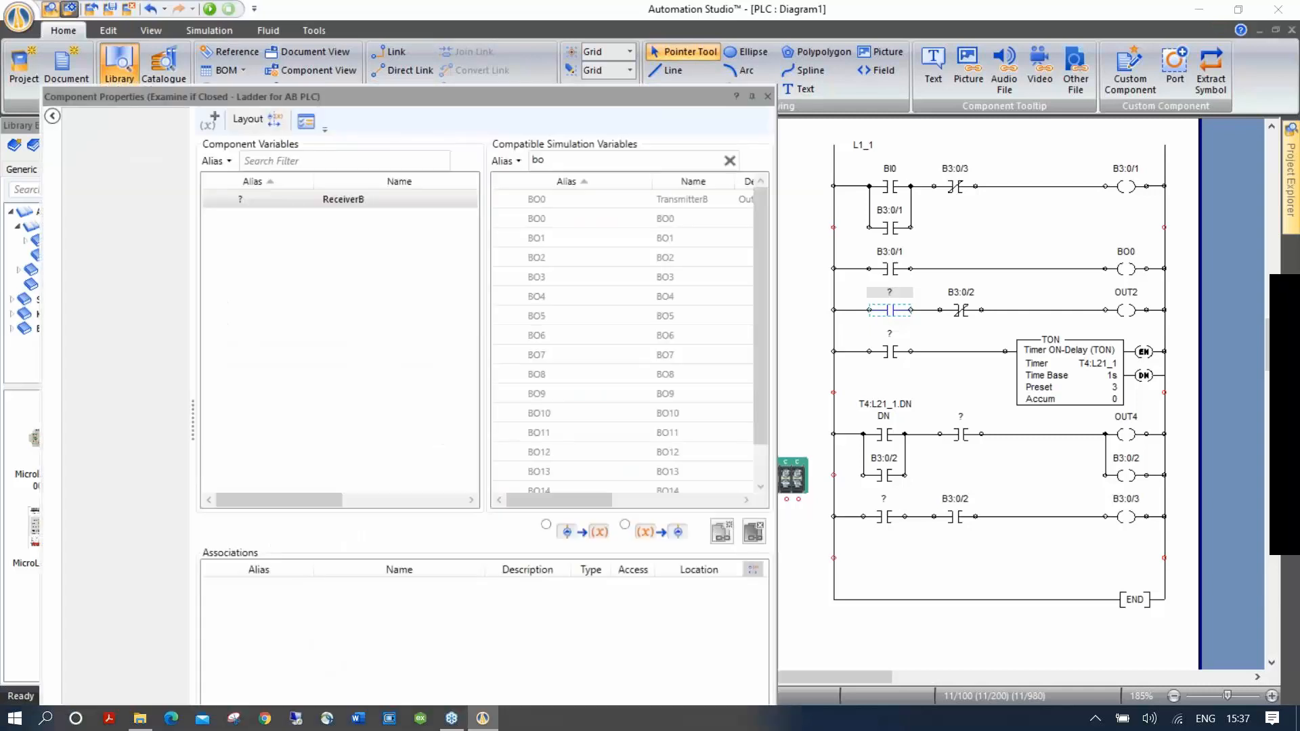
left_click(556, 157)
type("bo")
key("BackSpace")
type("i")
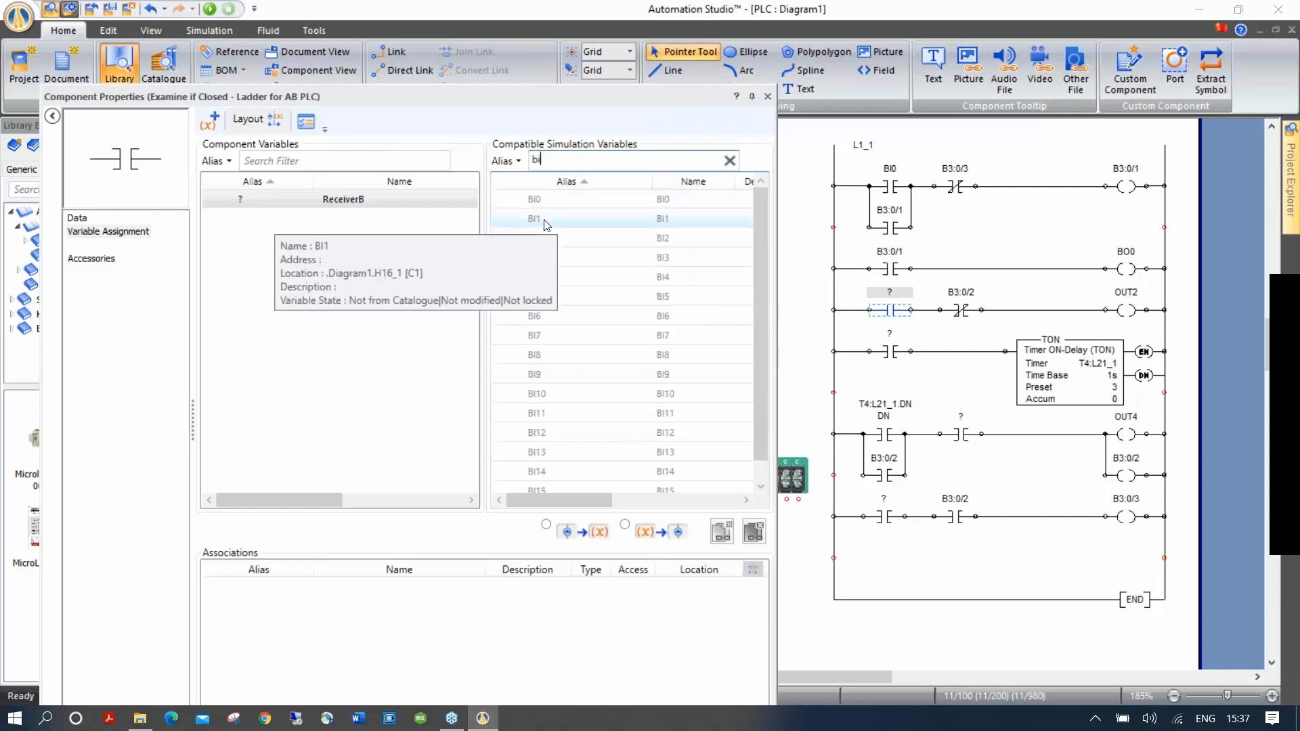
double_click(543, 219)
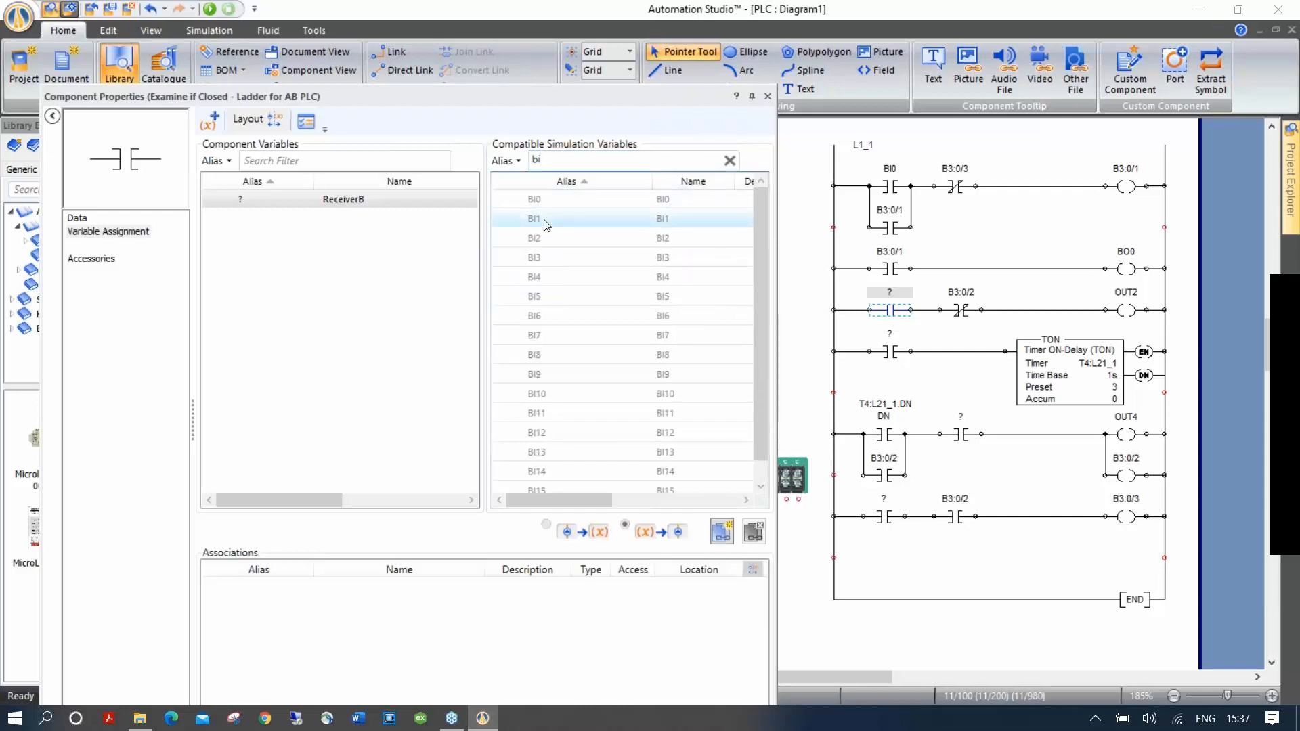
left_click(767, 97)
Assign the PLC input variable BI2 to the contact that drives the TON timer.
left_click(892, 352)
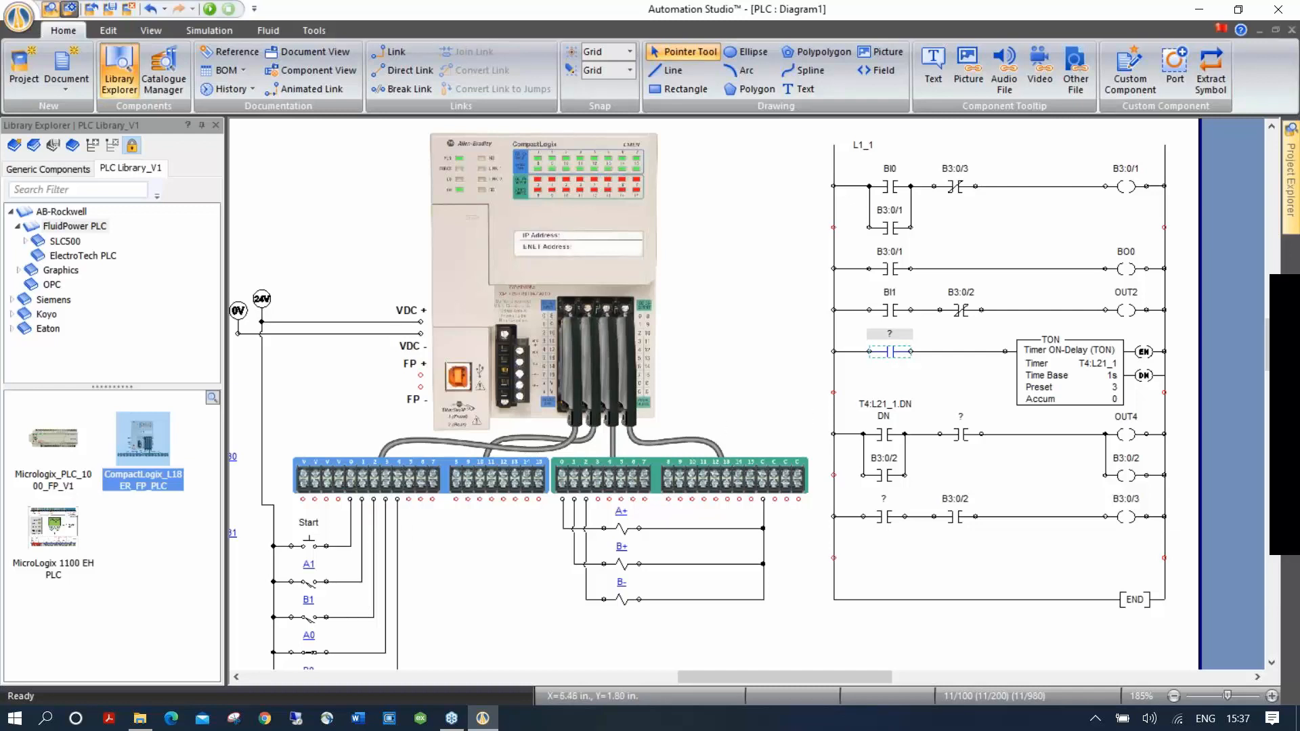
double_click(893, 353)
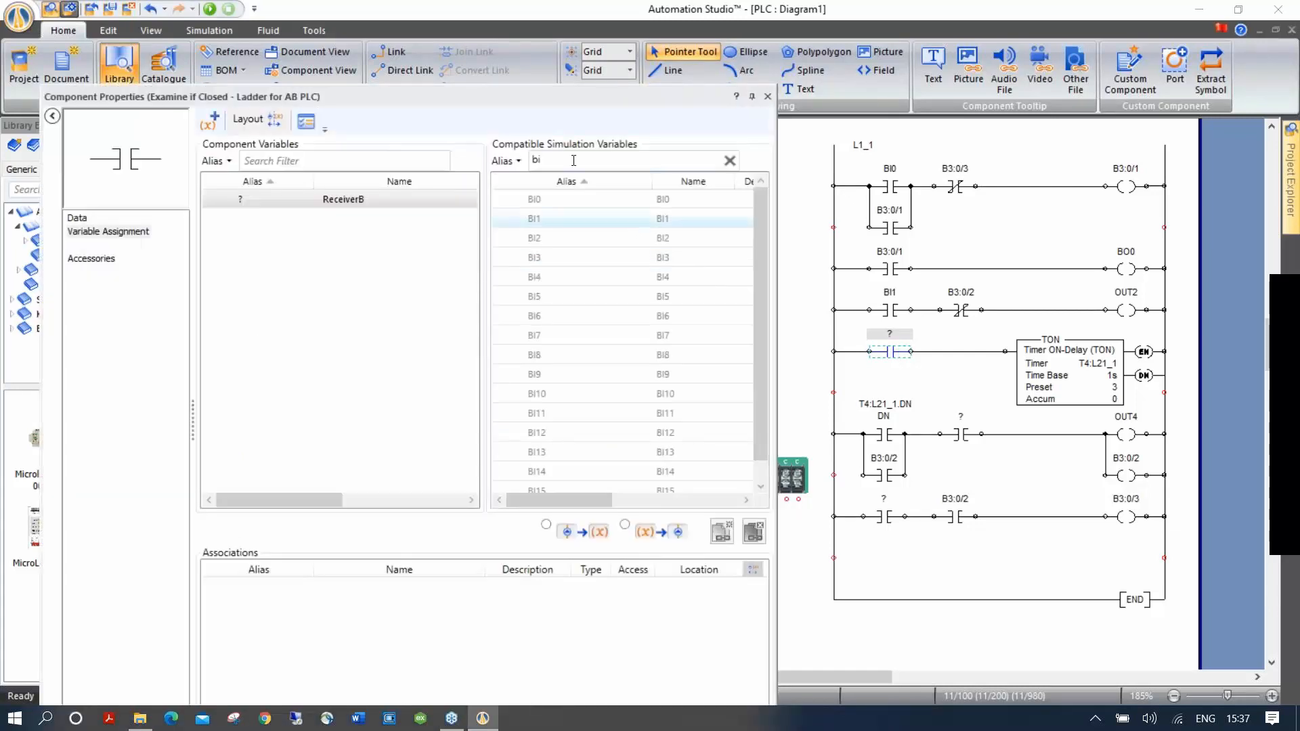
double_click(546, 239)
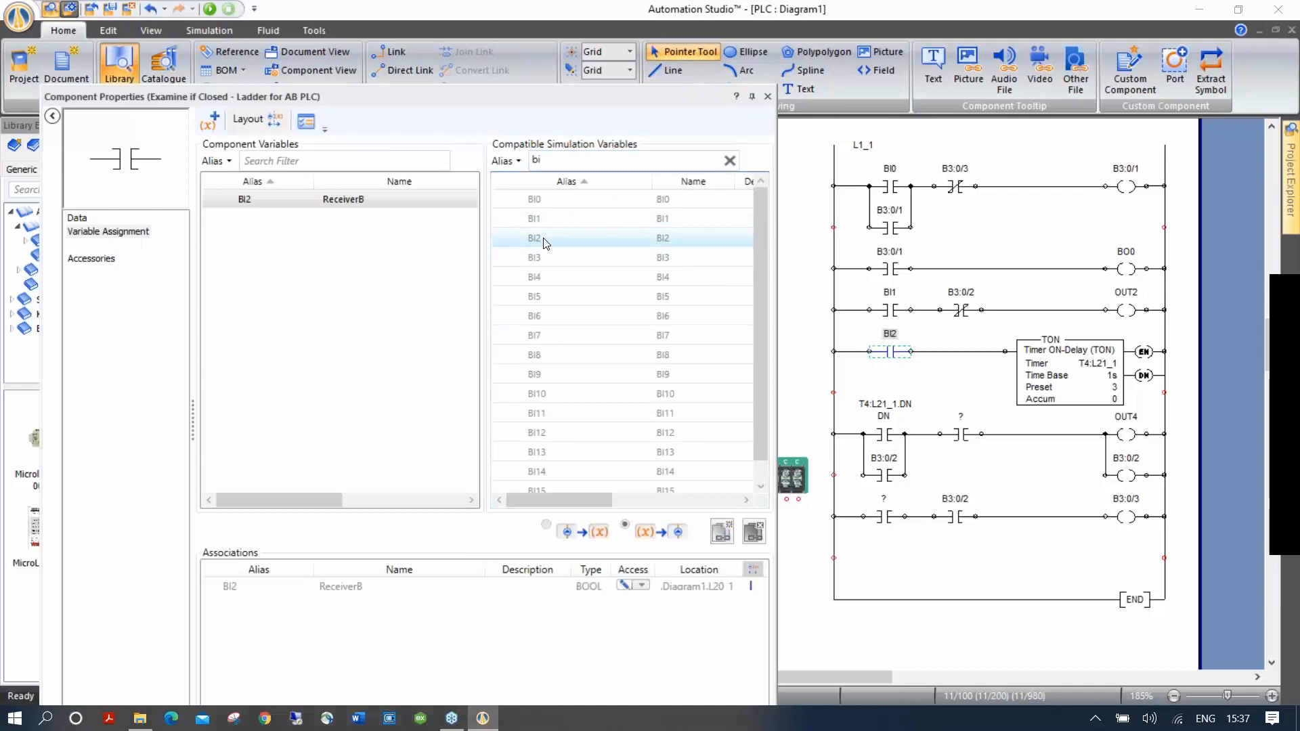
left_click(767, 97)
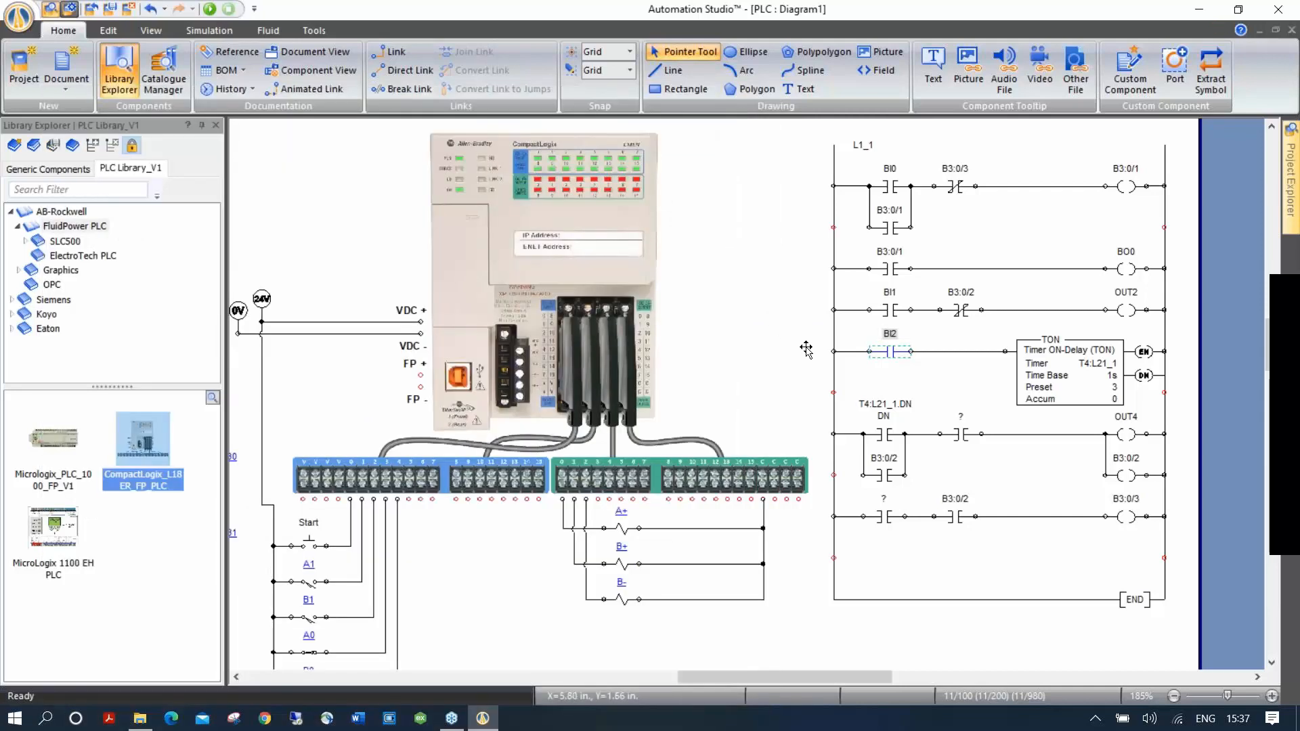
Assign the PLC input variable BI3 to the unassigned contact in the OUT4 rung.
scroll(778, 346, "down", 1)
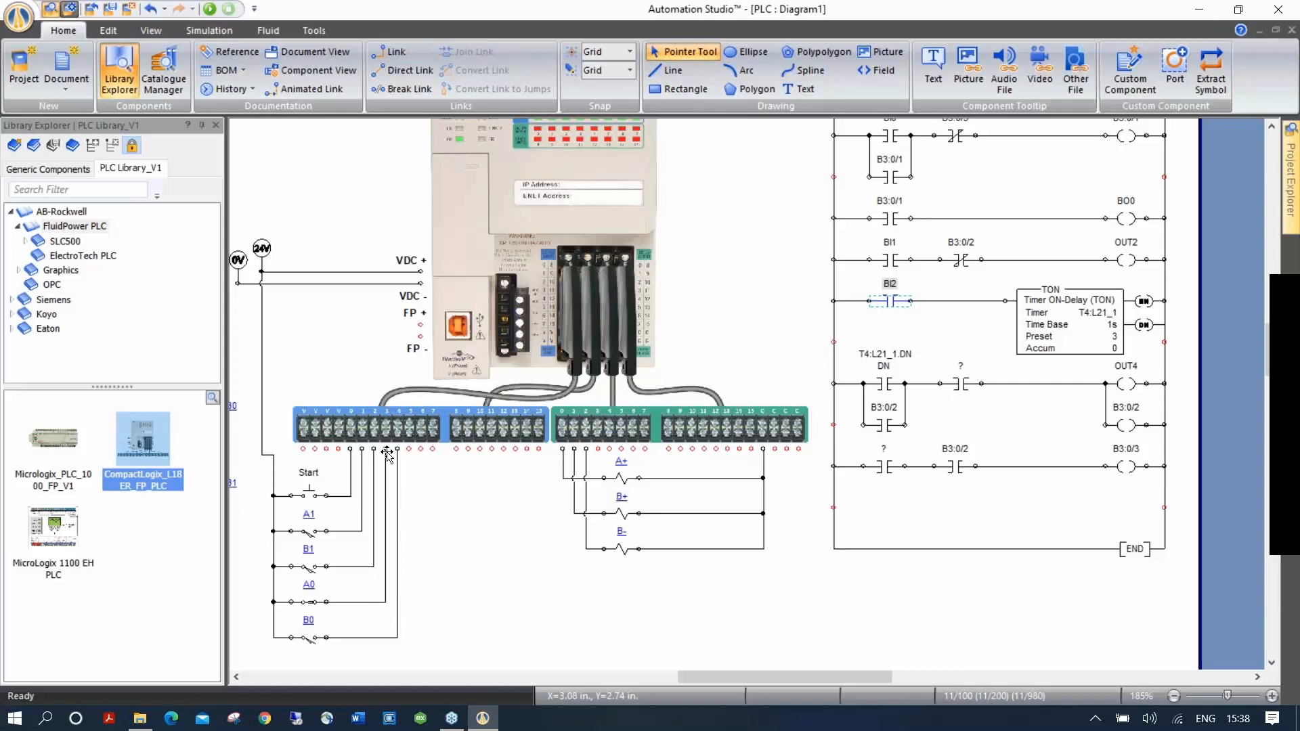
left_click(962, 385)
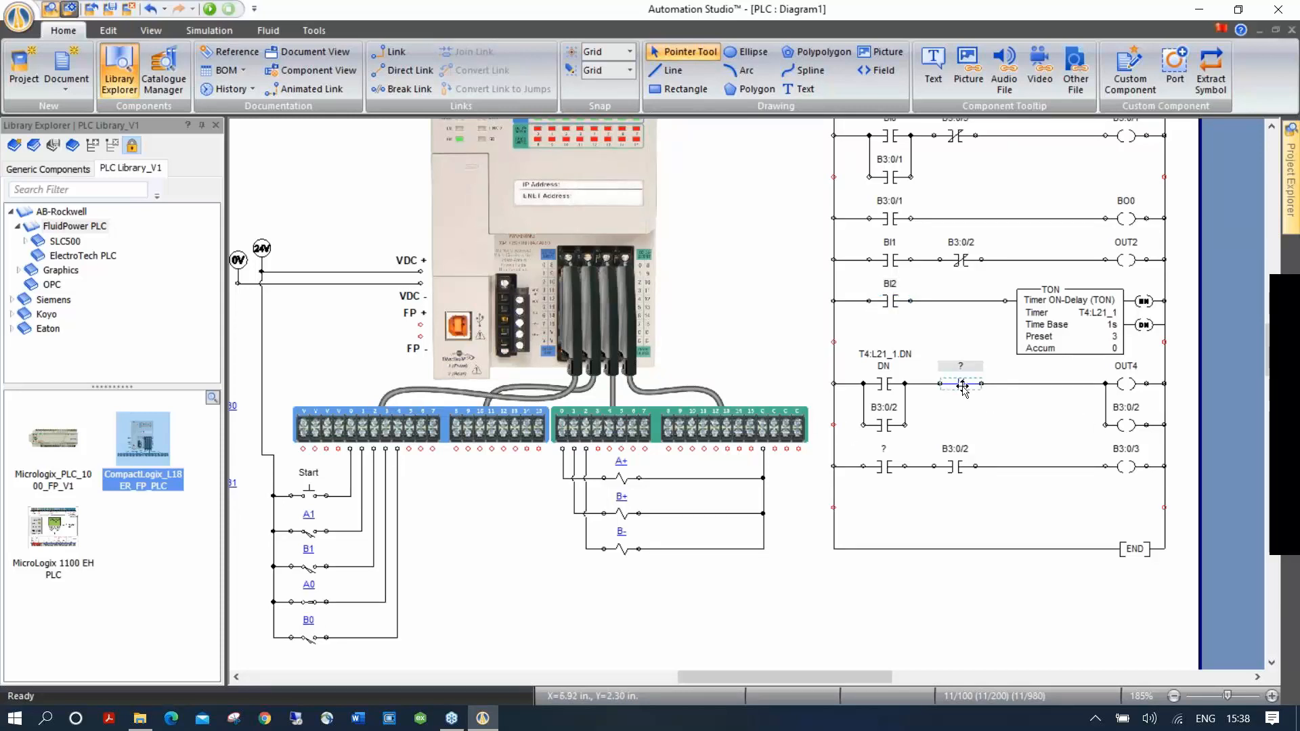
double_click(962, 385)
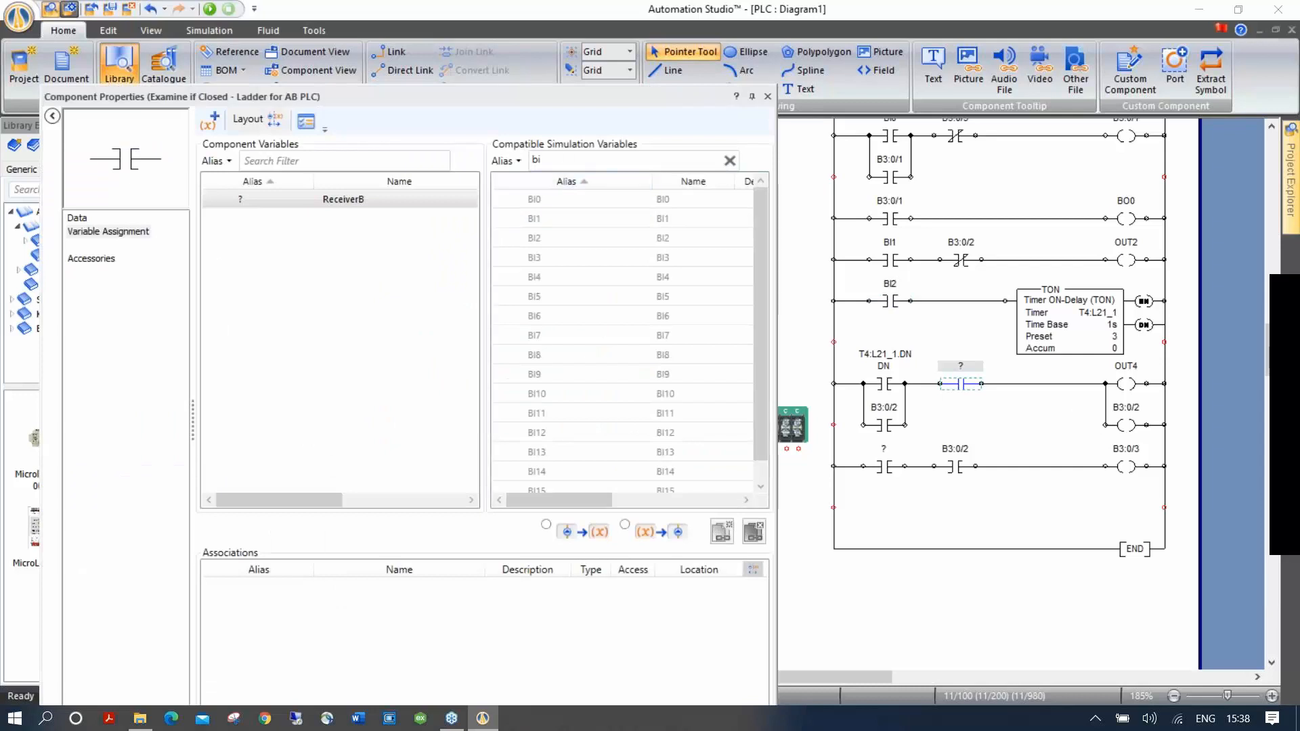
double_click(535, 257)
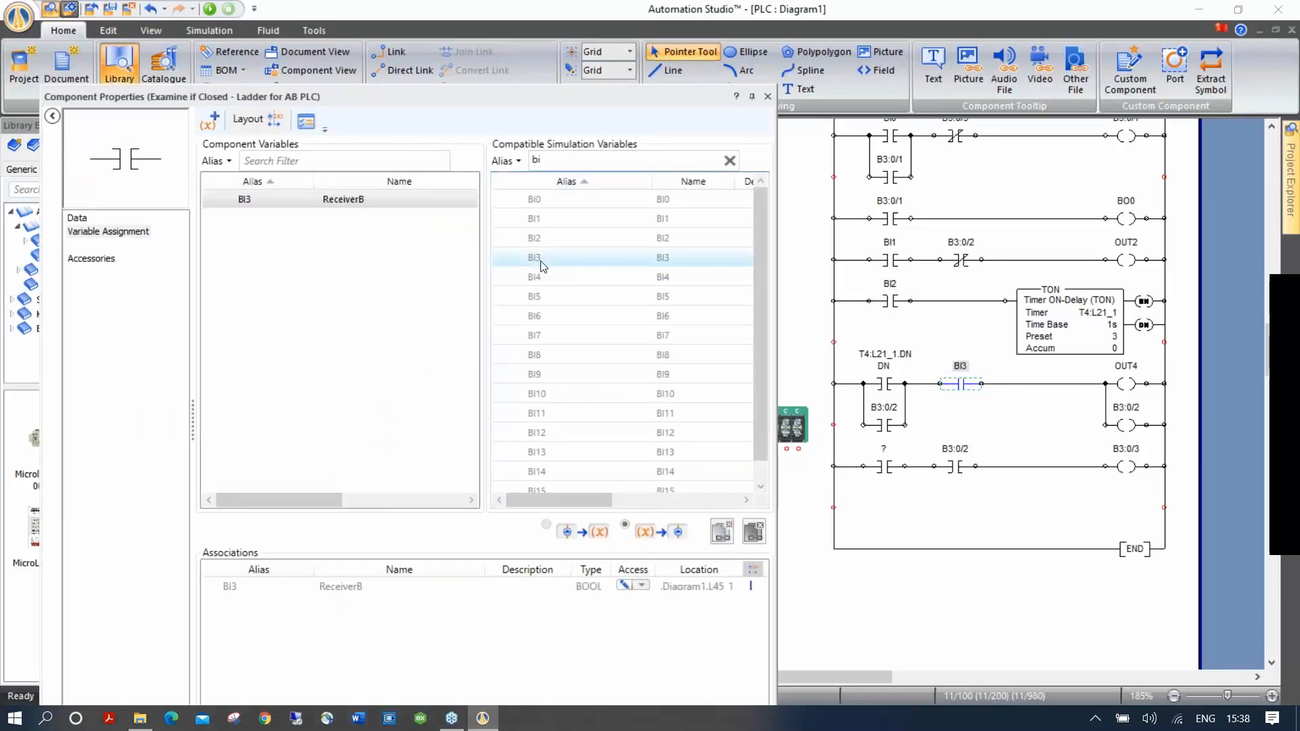
left_click(767, 97)
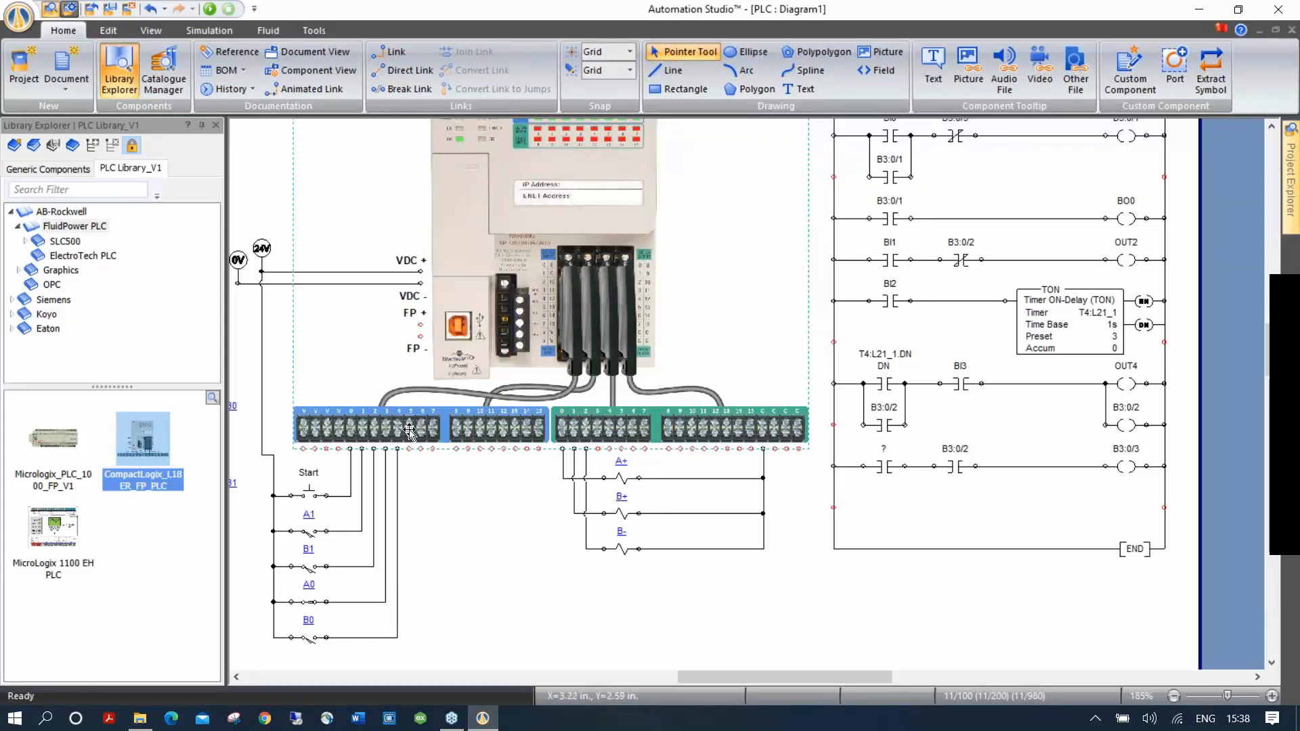
Assign the PLC input variable BI4 to the unassigned contact in the B3:0/3 coil's rung.
double_click(884, 466)
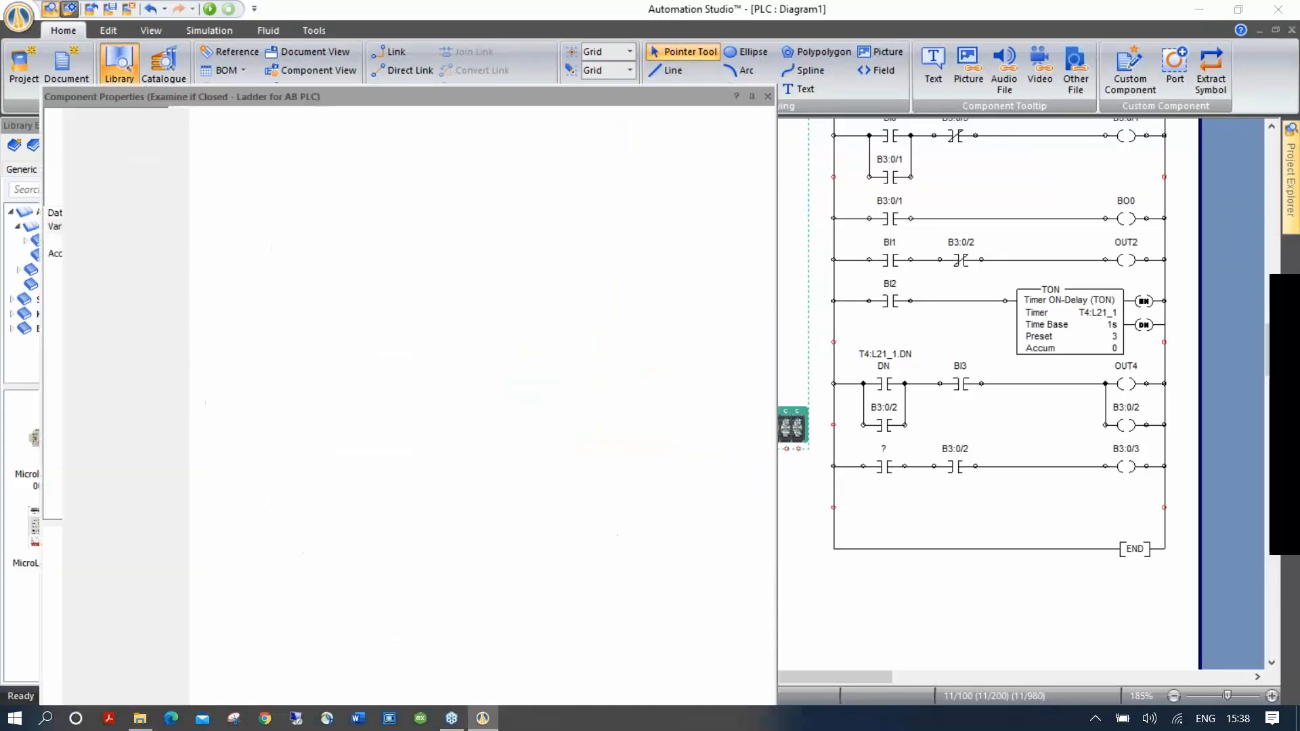
left_click(536, 274)
double_click(535, 274)
left_click(767, 96)
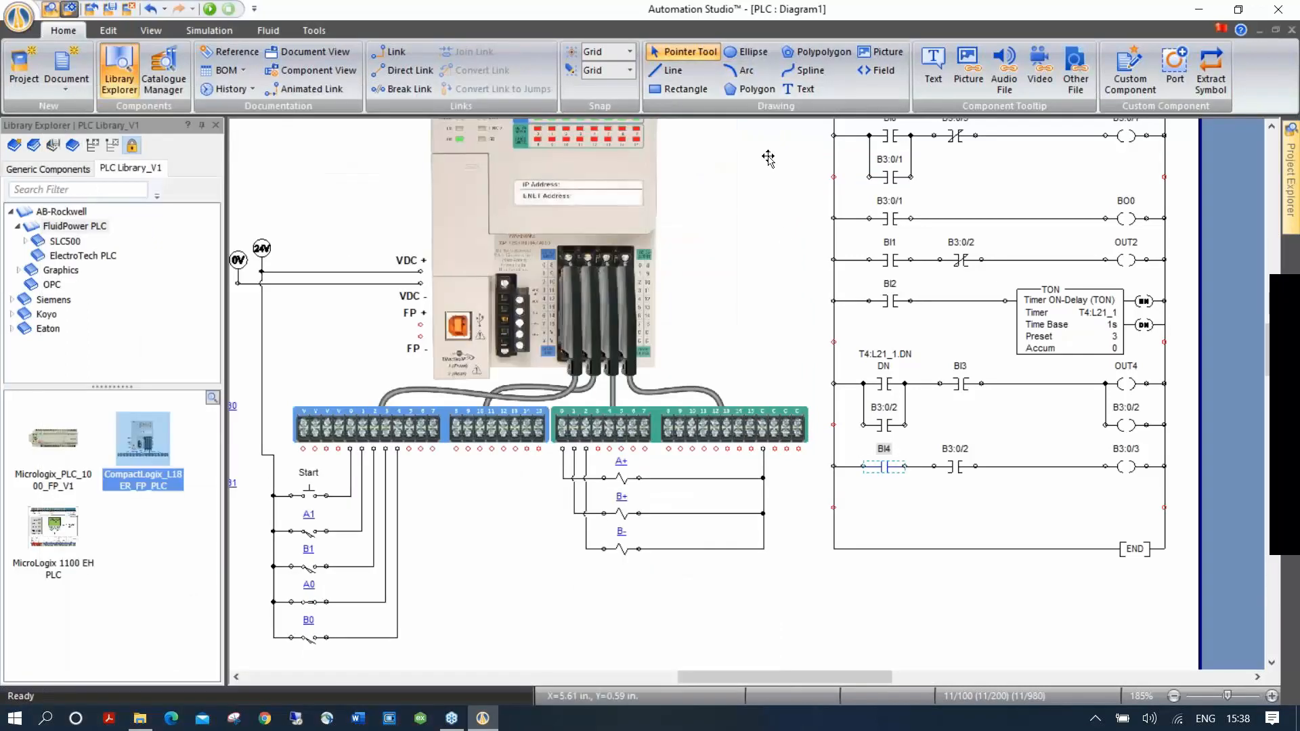
left_click(784, 264)
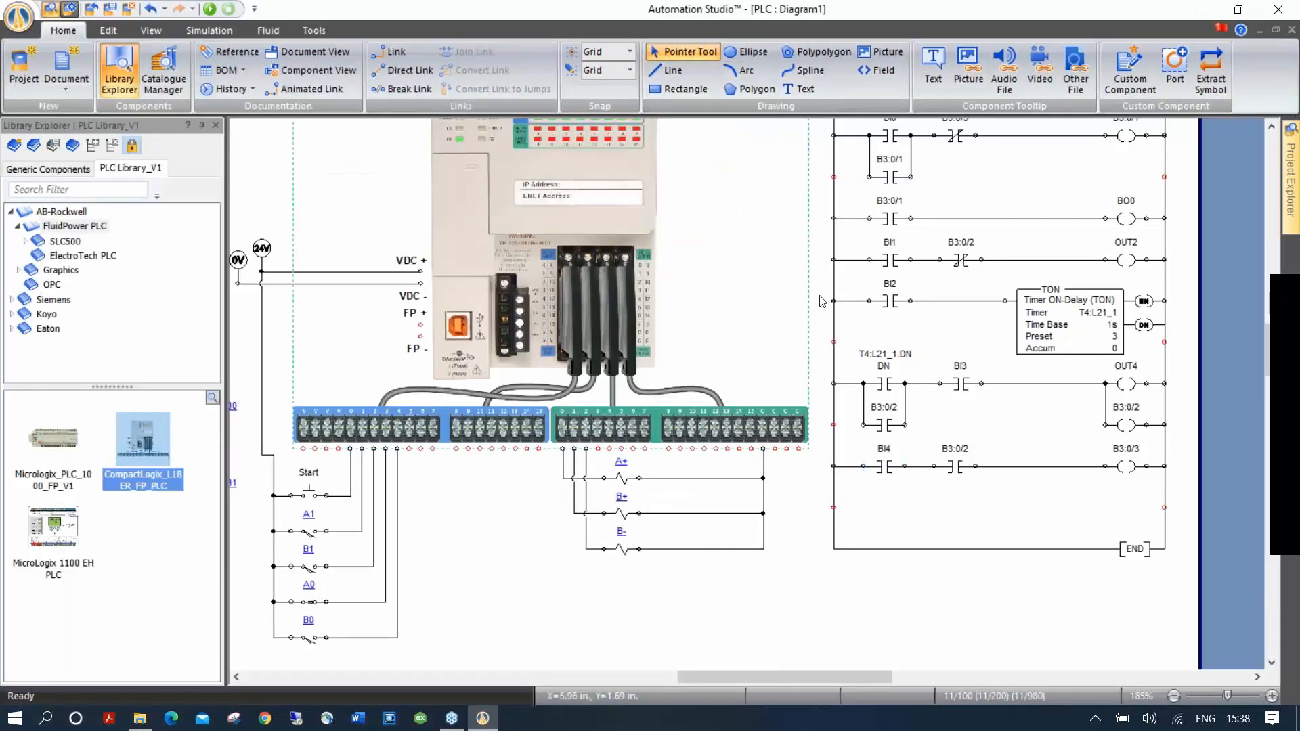
Rename the OUT2 coil's alias to BO1 and associate it with the PLC output variable BO1.
left_click_drag(820, 277, 758, 326)
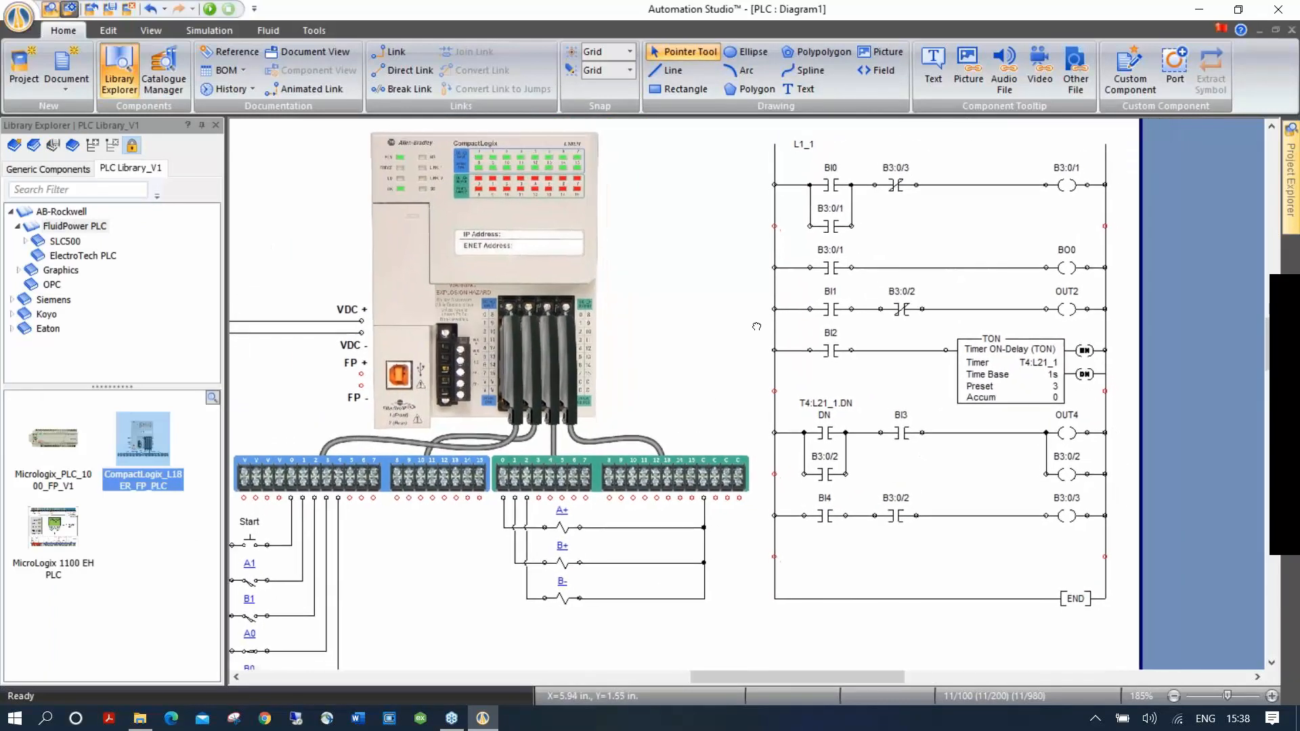
left_click(1066, 308)
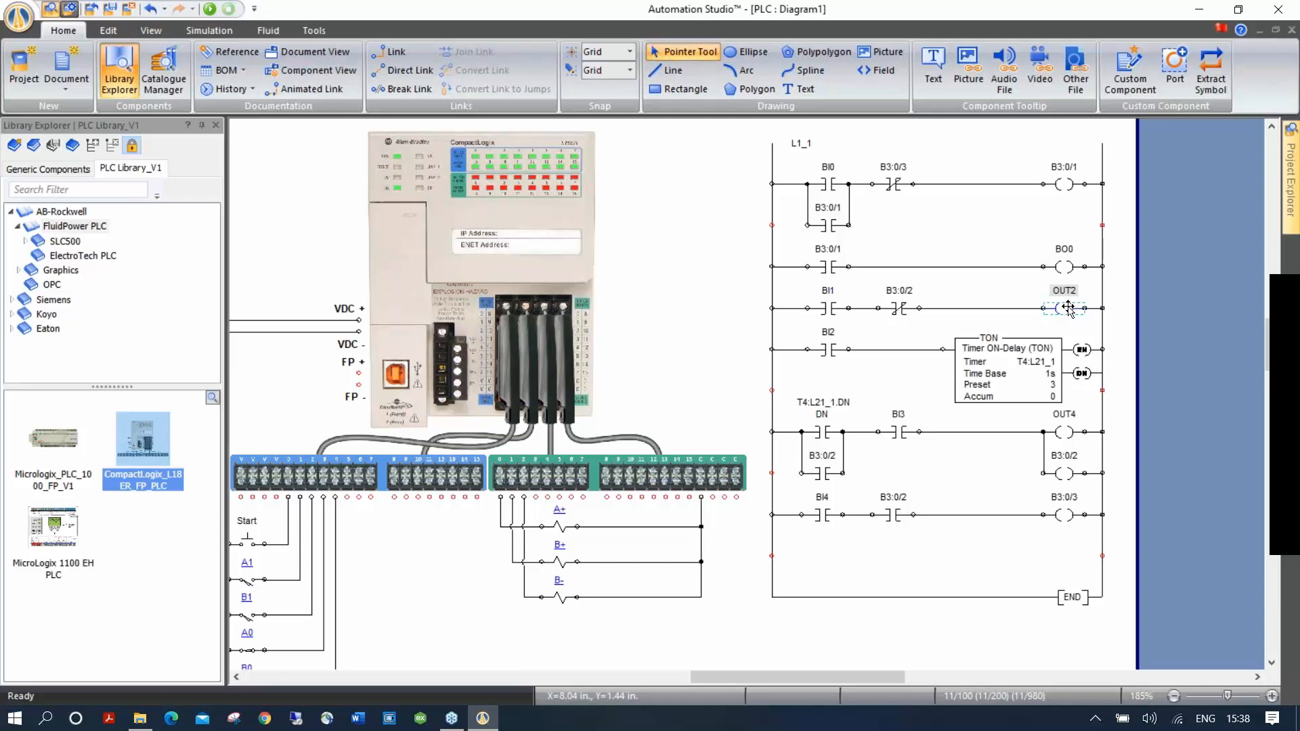
double_click(1068, 308)
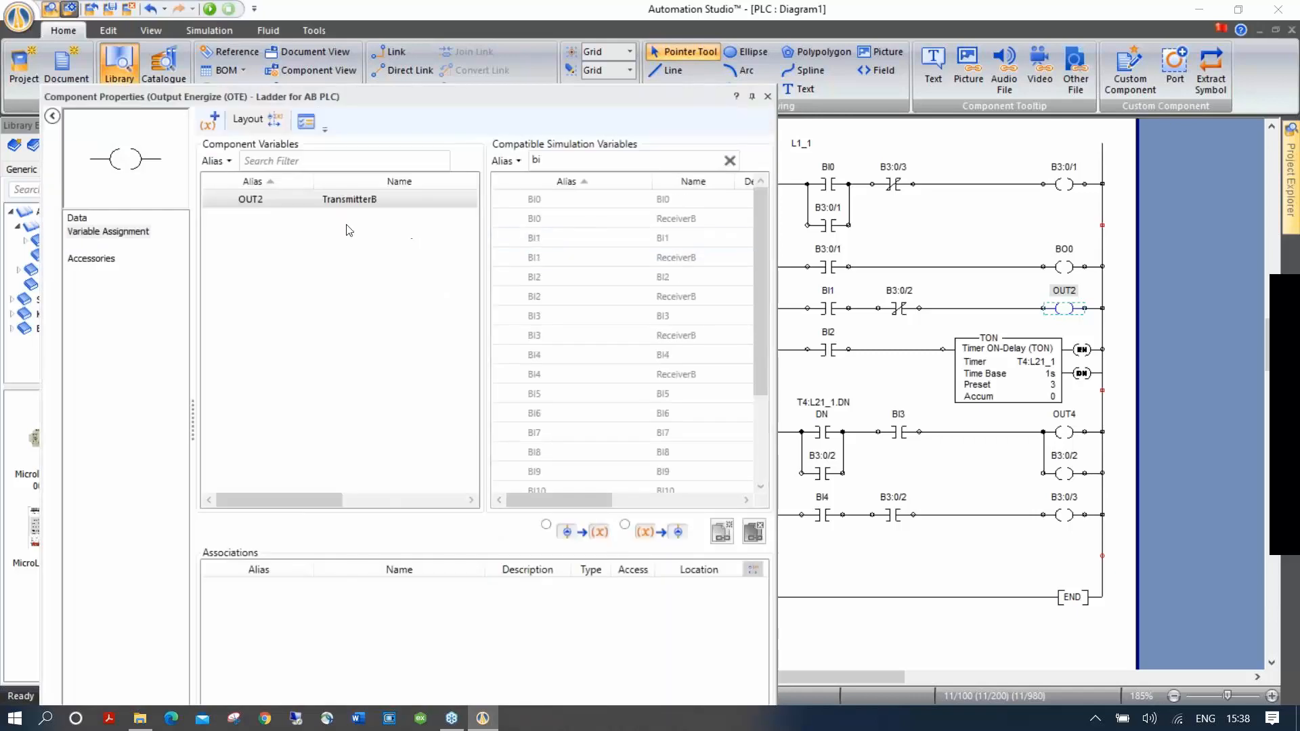
left_click(269, 199)
left_click_drag(269, 199, 227, 204)
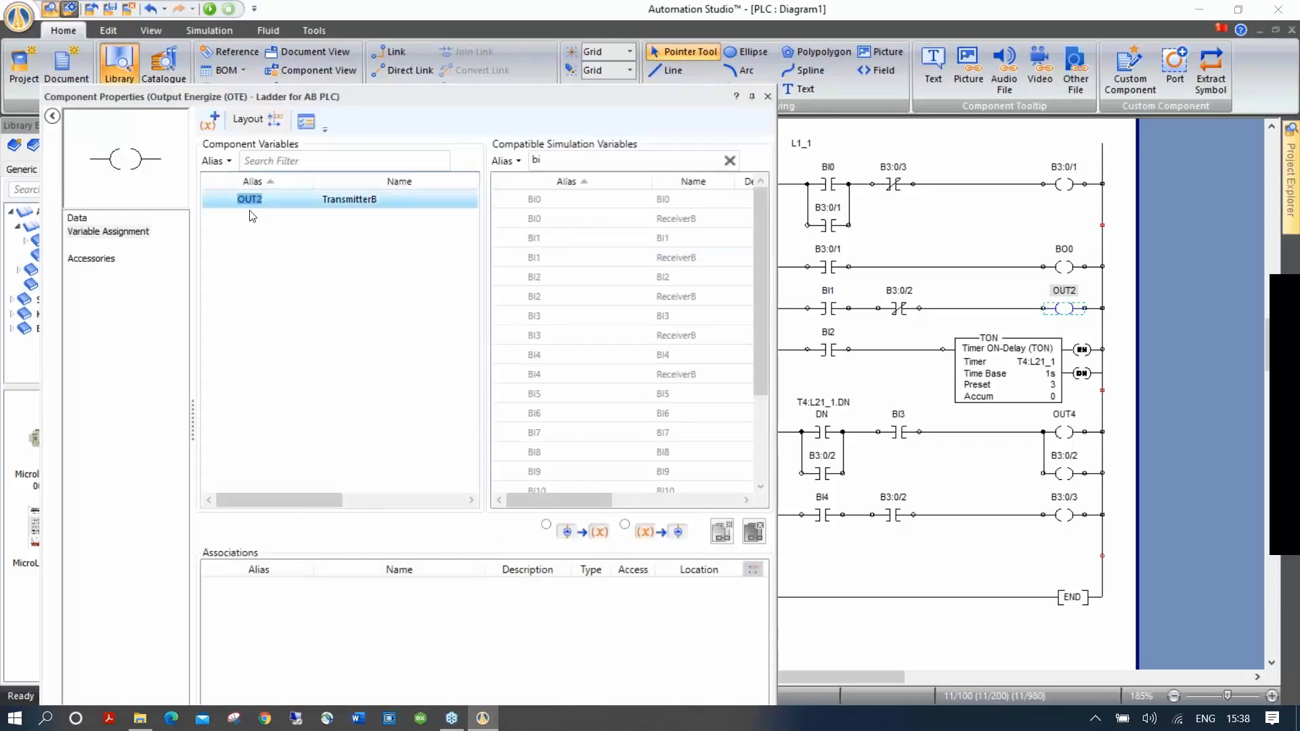
type("BO1")
left_click(549, 162)
key("BackSpace")
type("o")
double_click(562, 220)
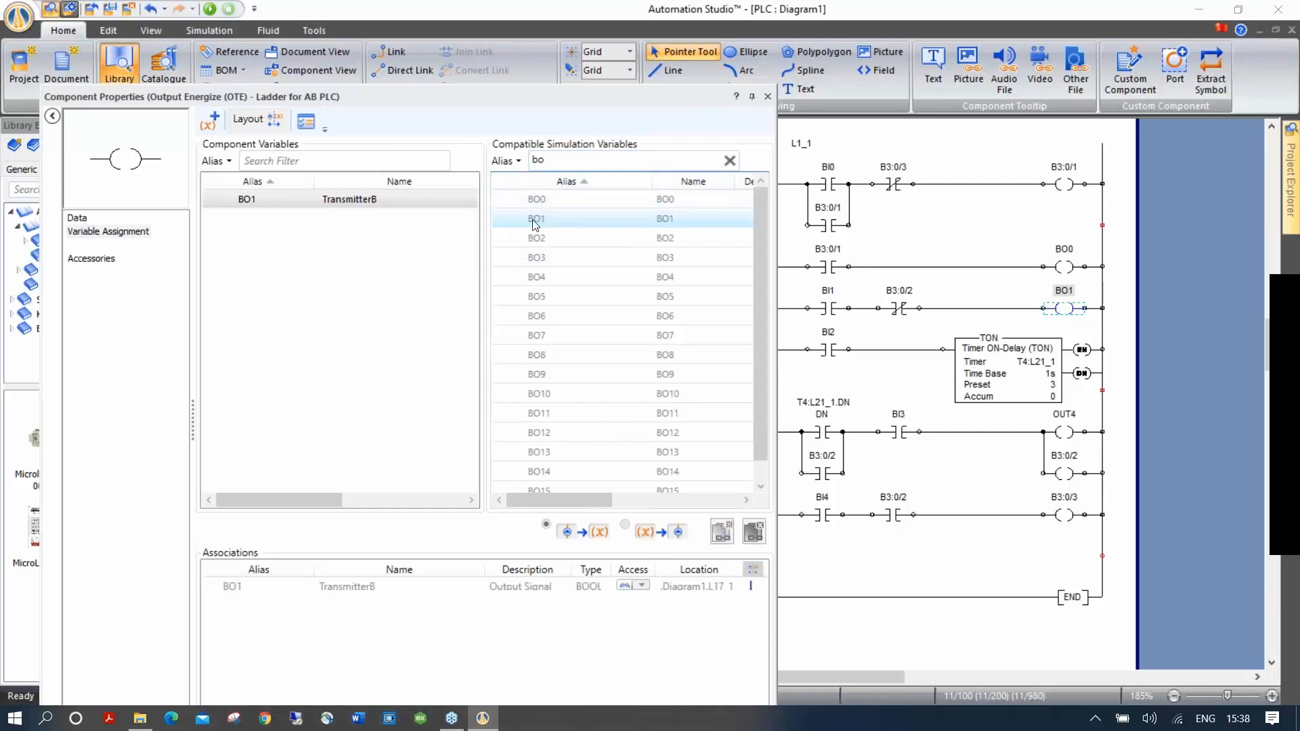
left_click(768, 97)
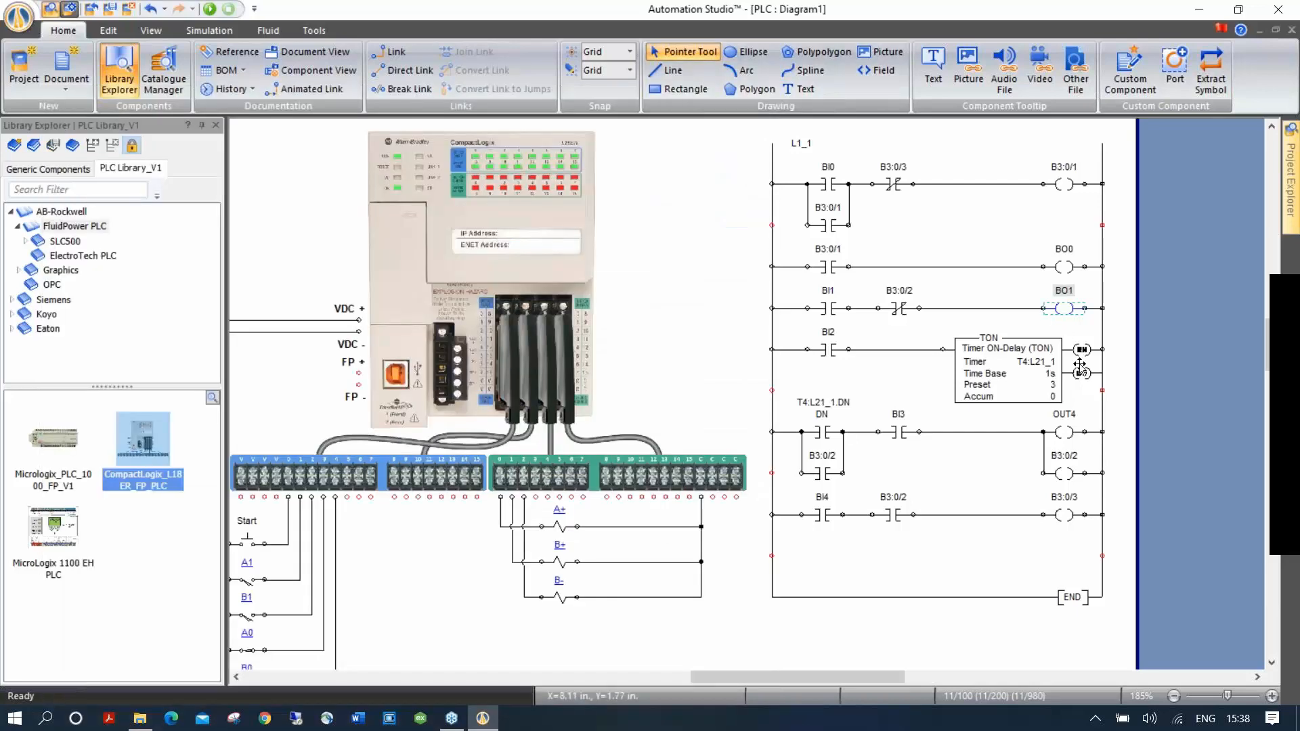
Rename the OUT4 coil's alias to BO2 and associate it with the PLC output variable BO2.
left_click(1066, 433)
scroll(523, 486, "up", 5)
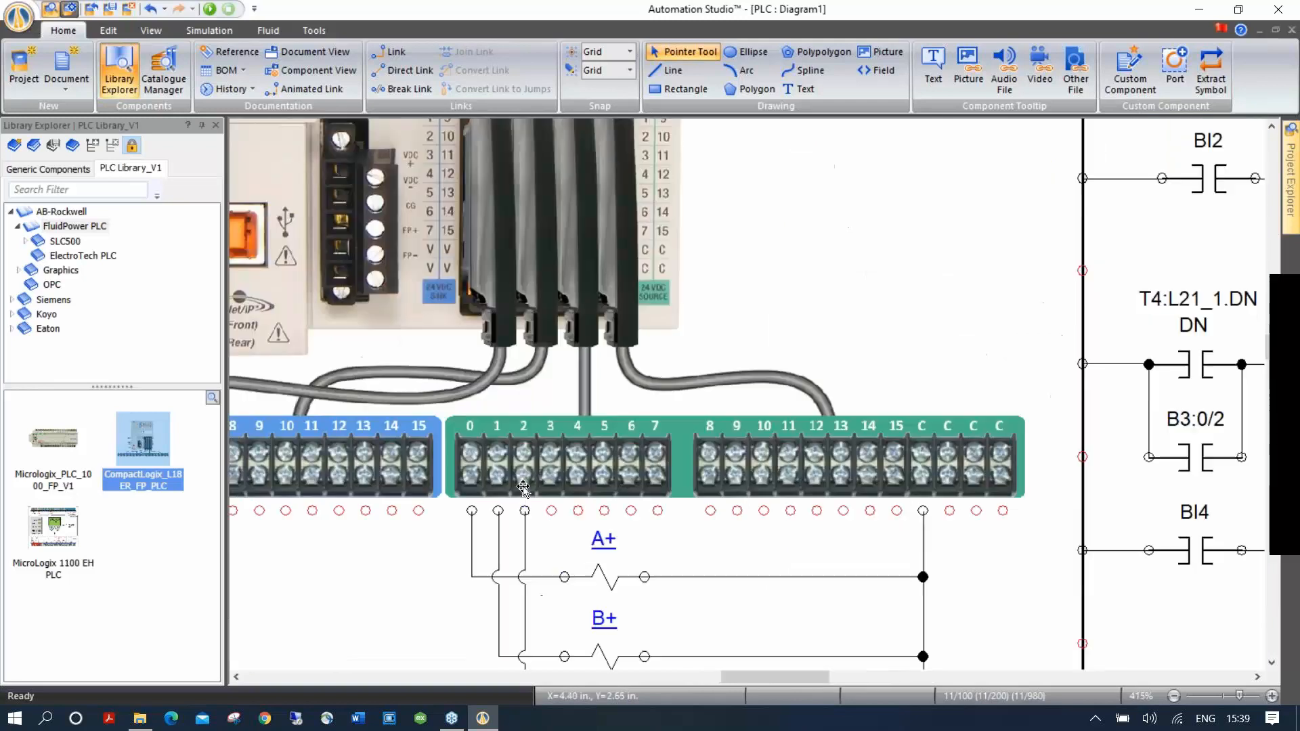
scroll(523, 486, "up", 2)
scroll(526, 435, "down", 7)
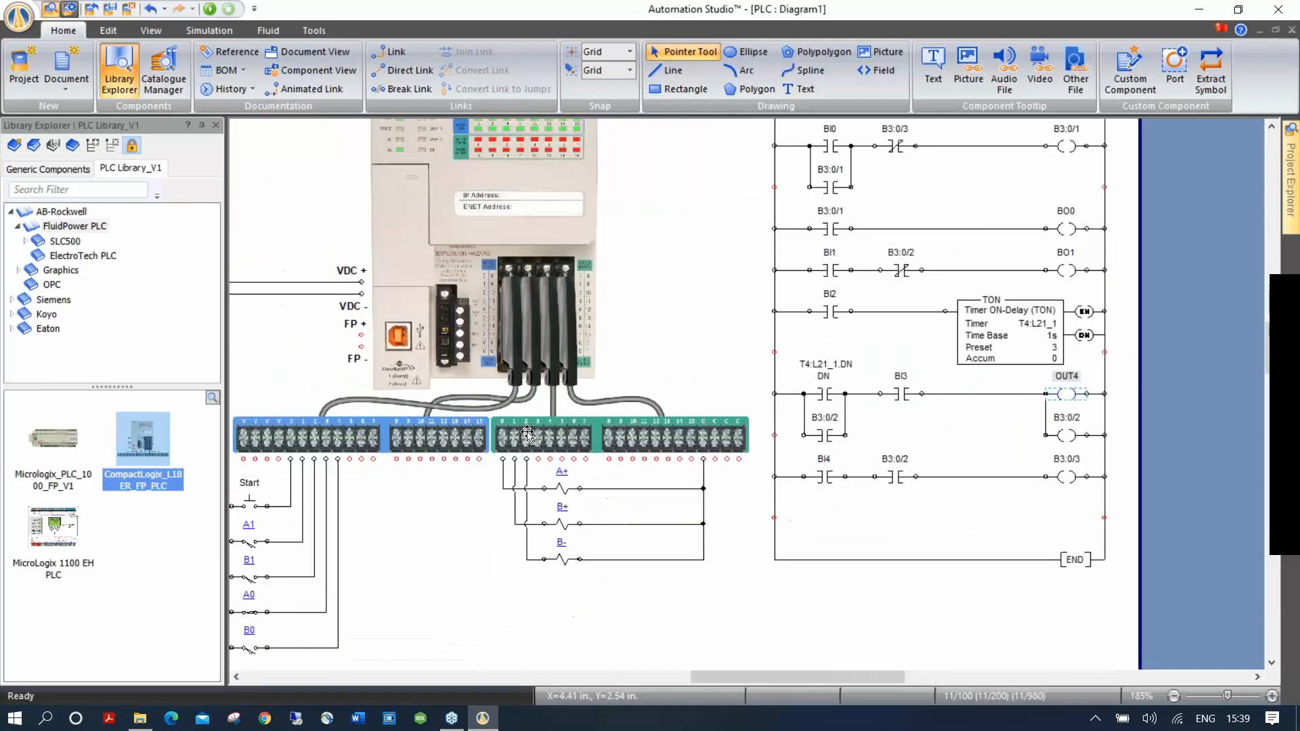
double_click(1066, 395)
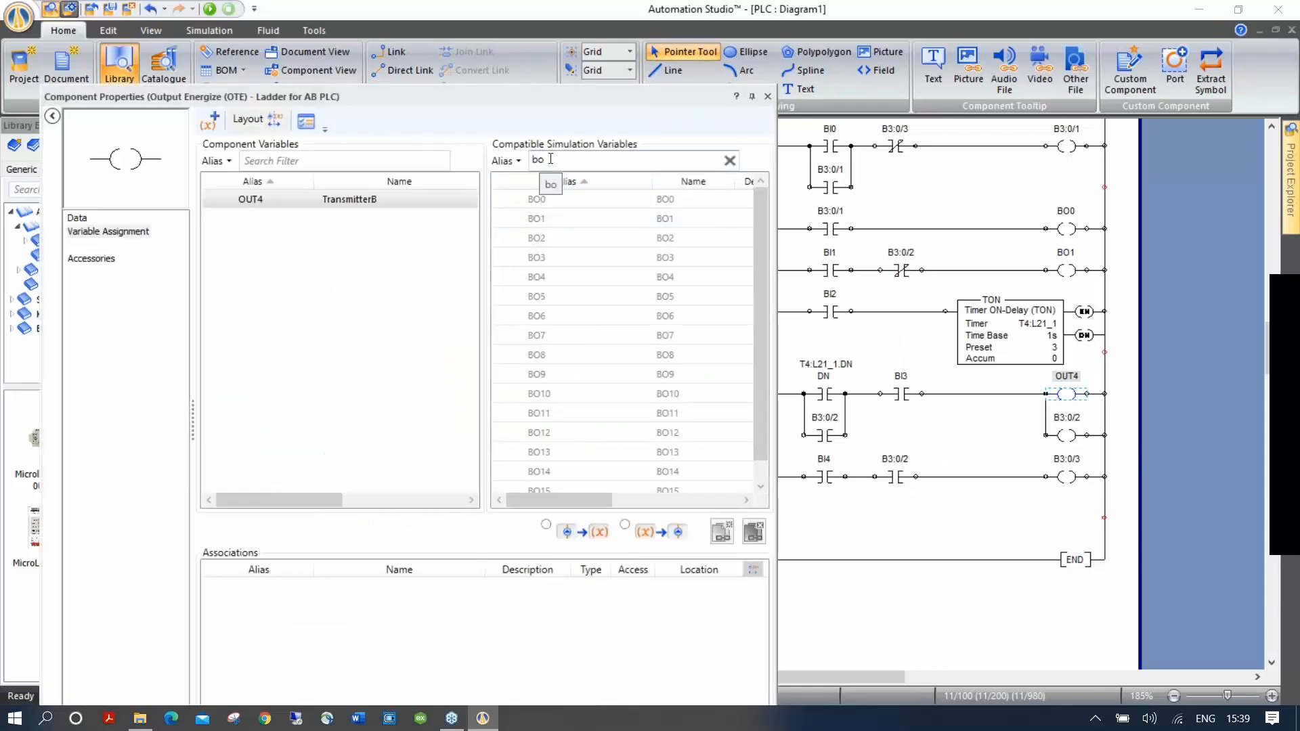
left_click(210, 197)
left_click(211, 197)
type("BO2")
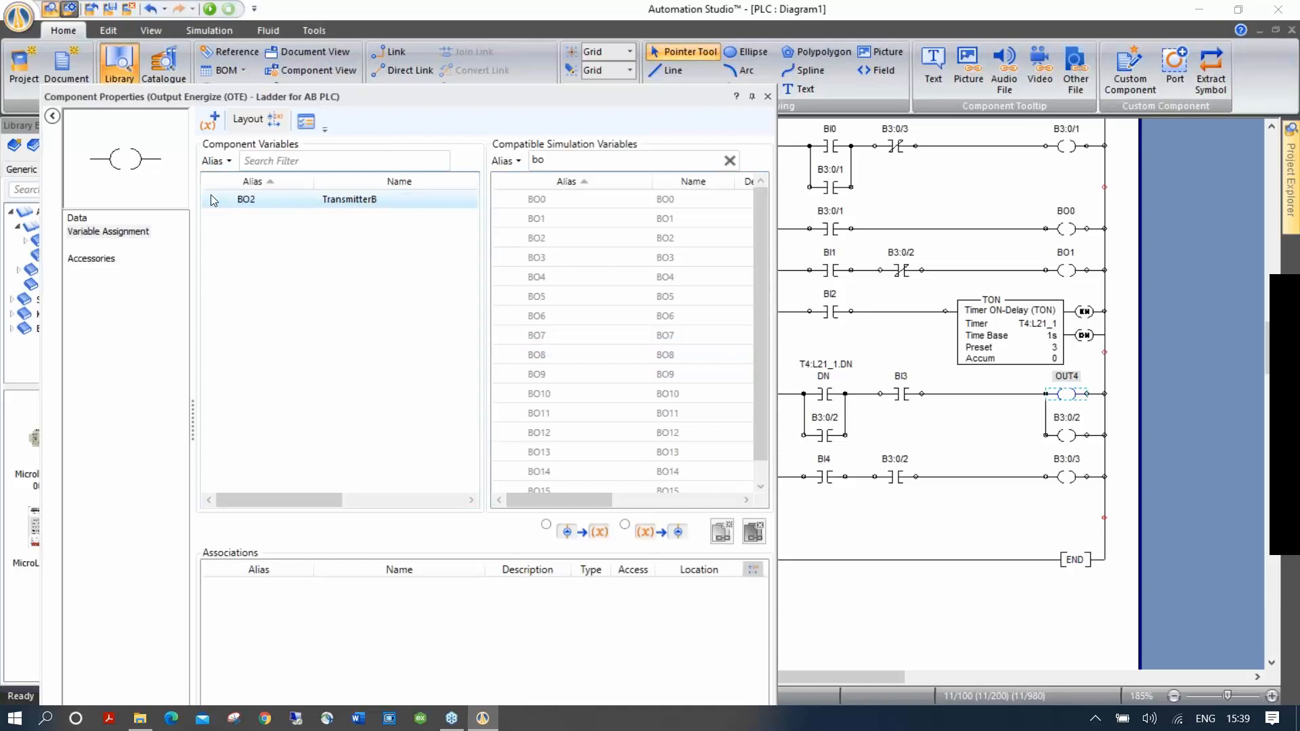
key("Return")
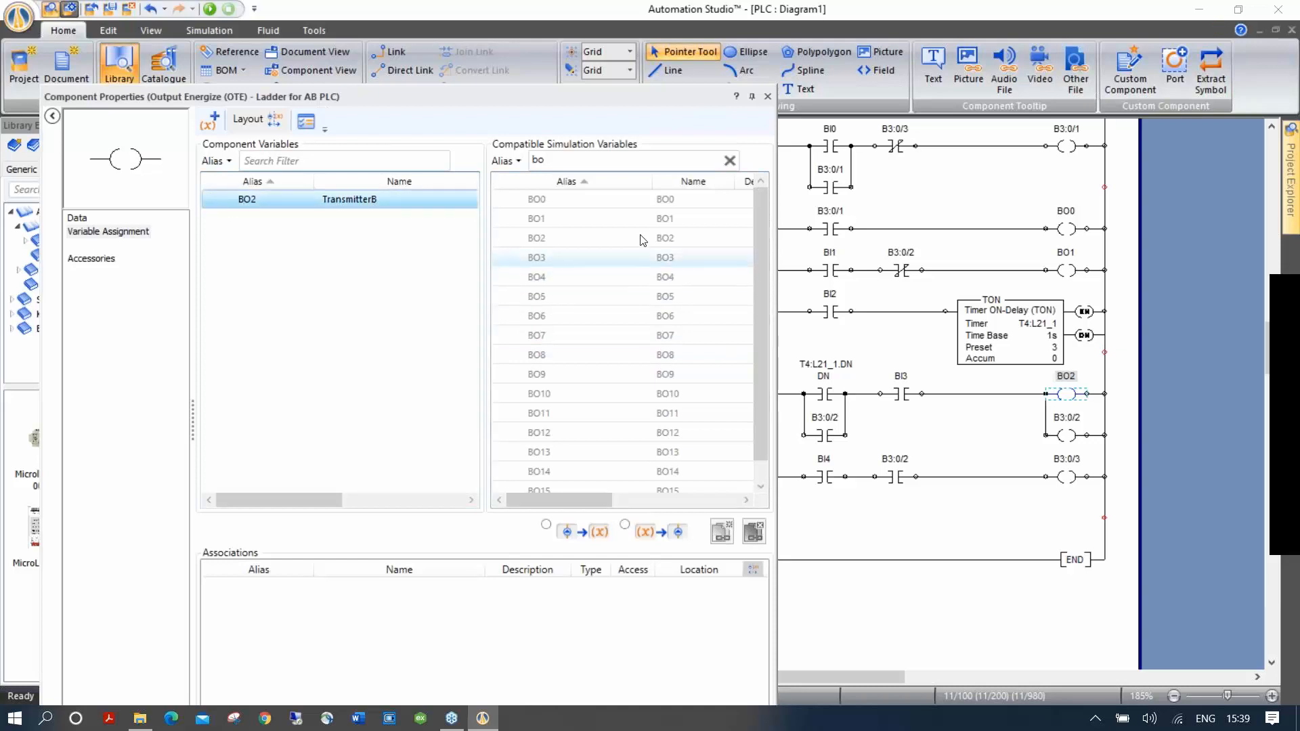
left_click(559, 238)
double_click(559, 239)
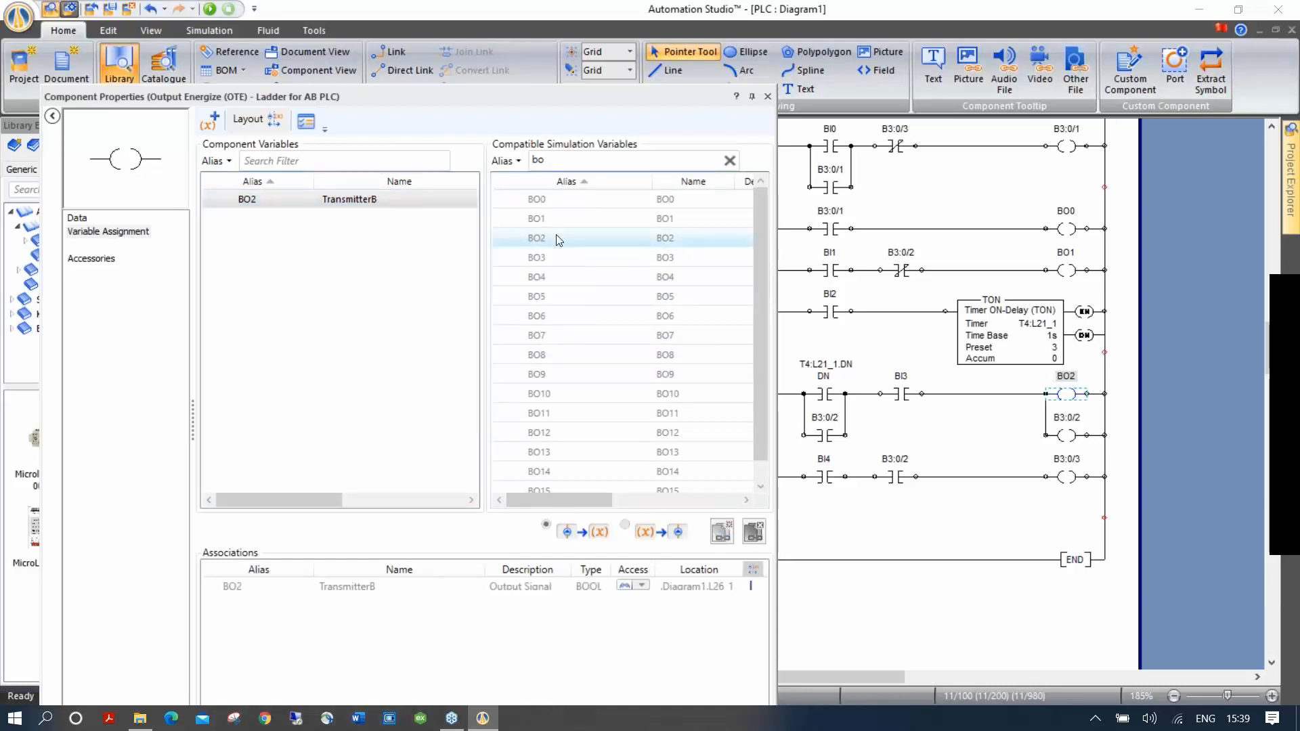
left_click(767, 99)
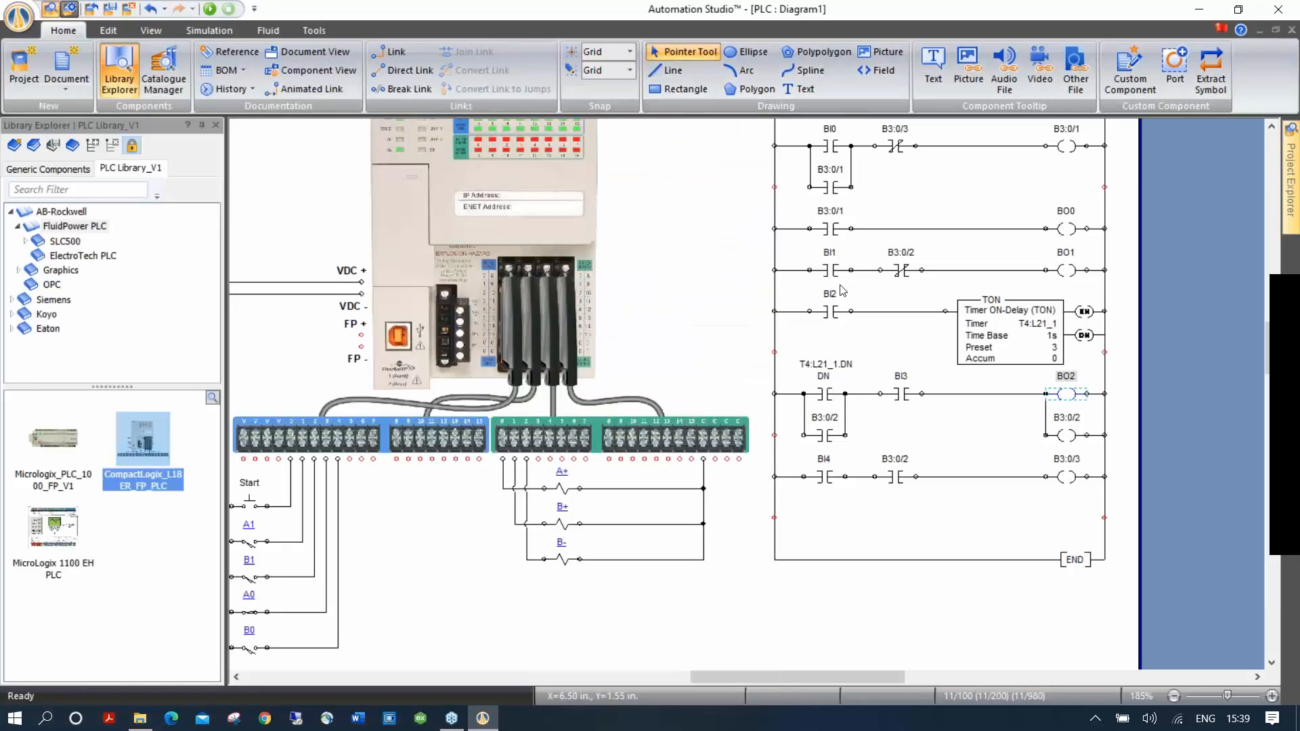
Start the simulation and operate the Start push button wired to the PLC inputs to run the cylinder sequence.
scroll(707, 252, "down", 1)
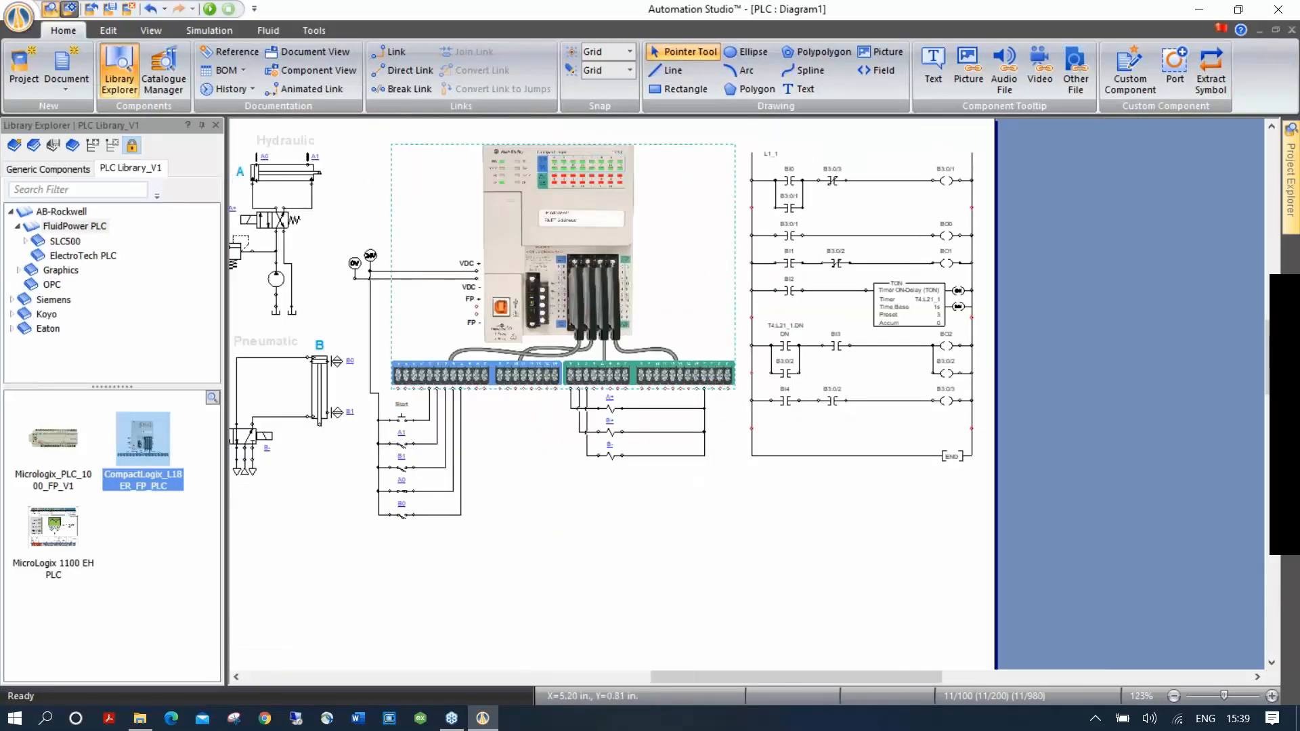
left_click_drag(668, 132, 730, 152)
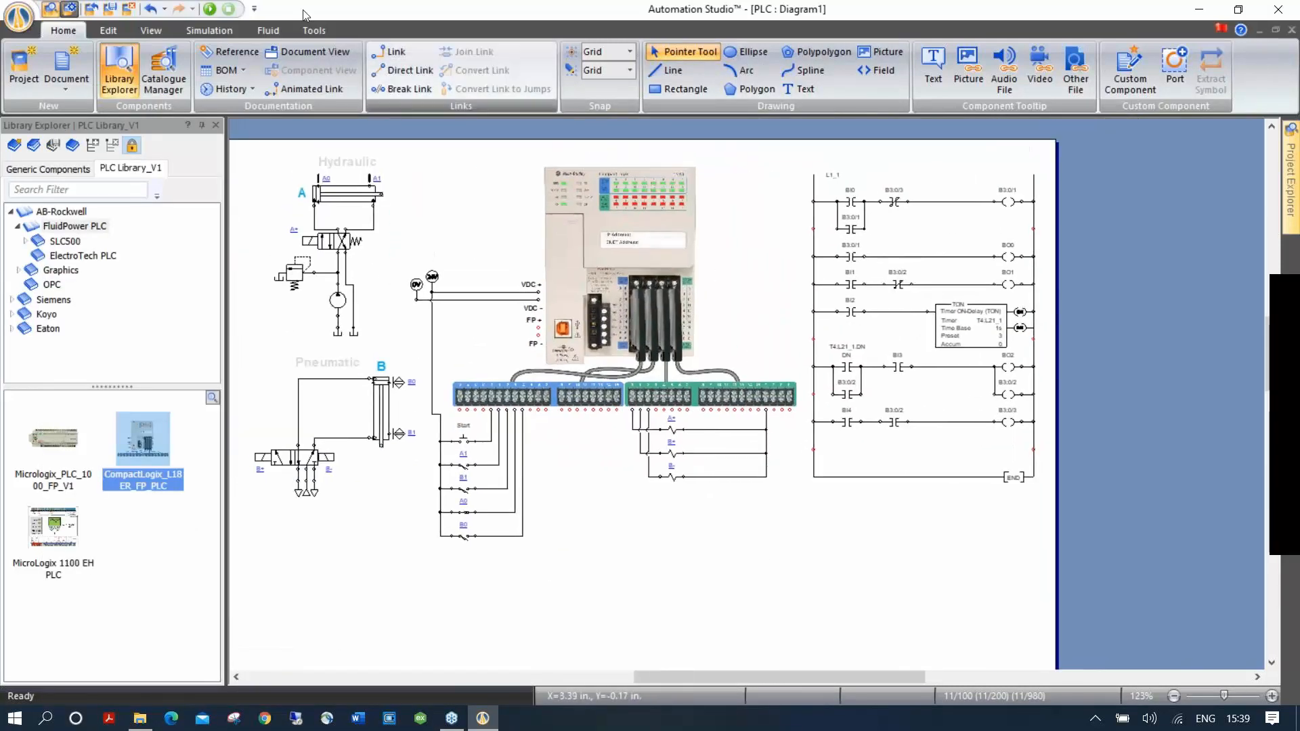
left_click(210, 9)
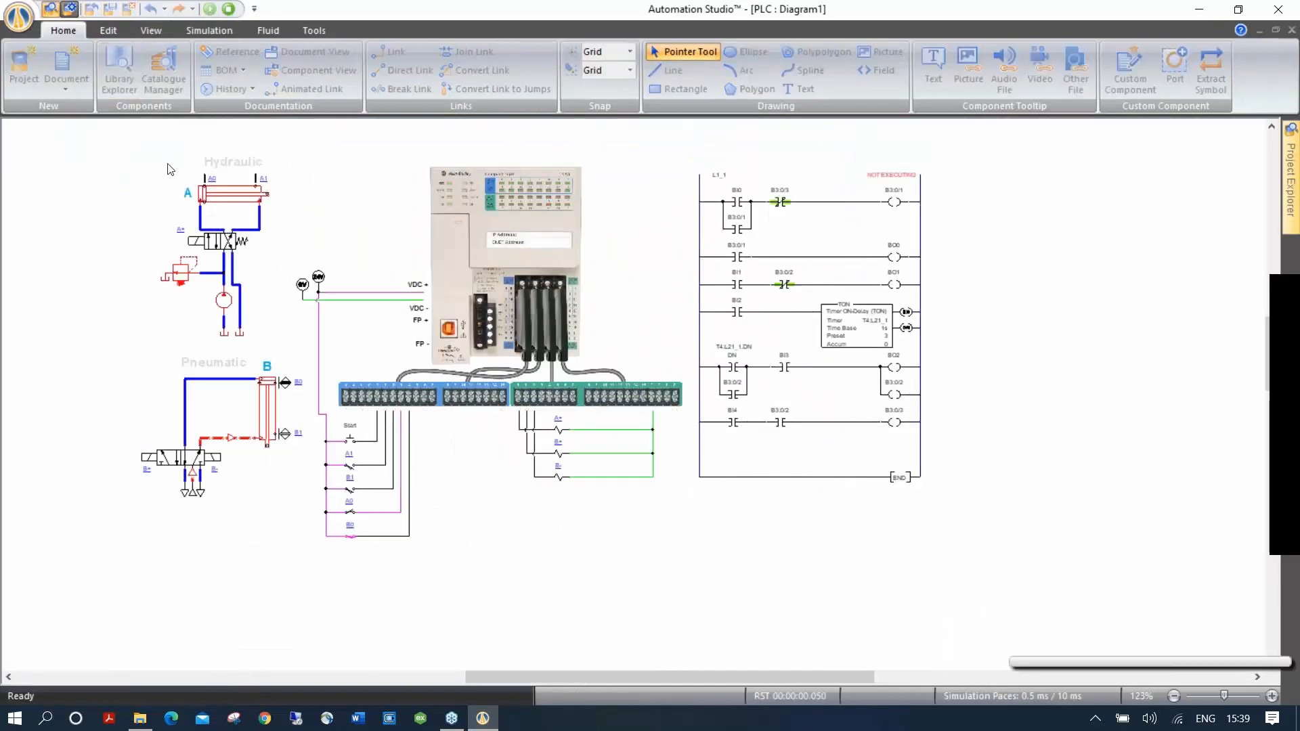
right_click(166, 168)
left_click(220, 252)
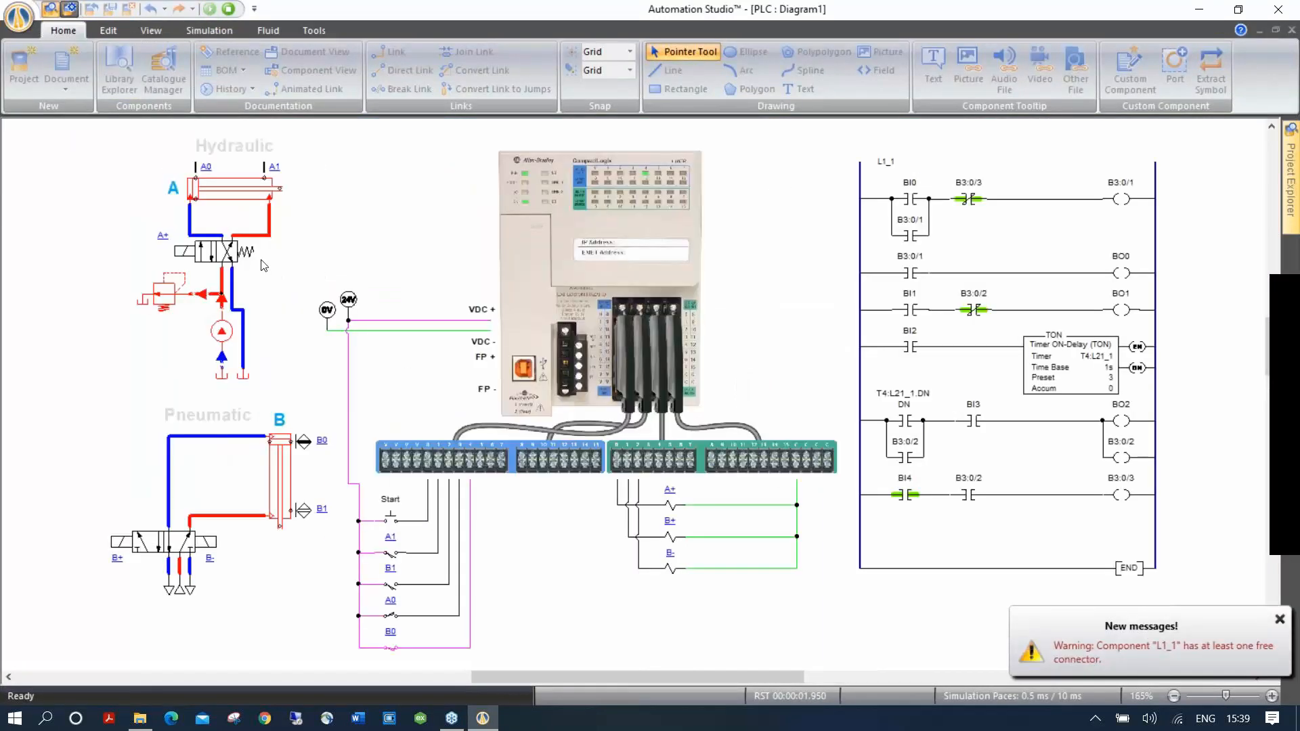
left_click(392, 521)
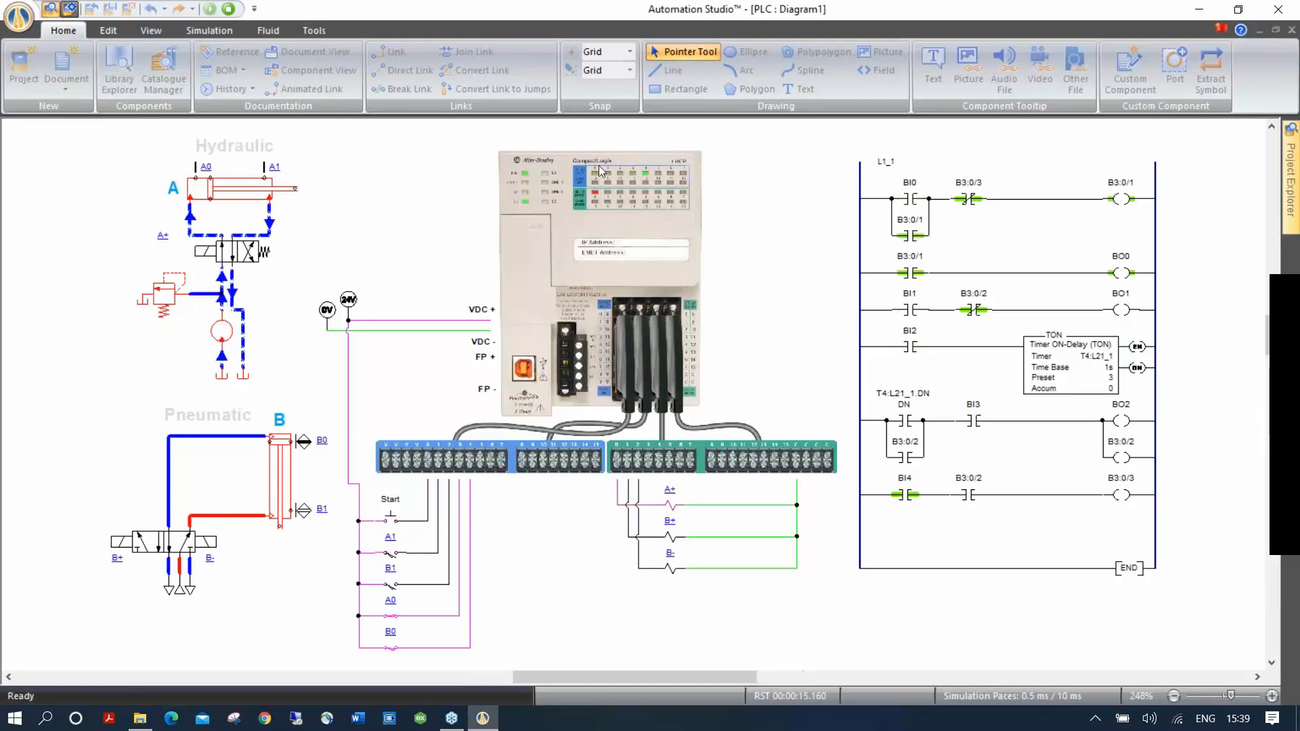
Examine the CompactLogix input and output indicator lights while the simulated sequence runs.
scroll(598, 172, "up", 5)
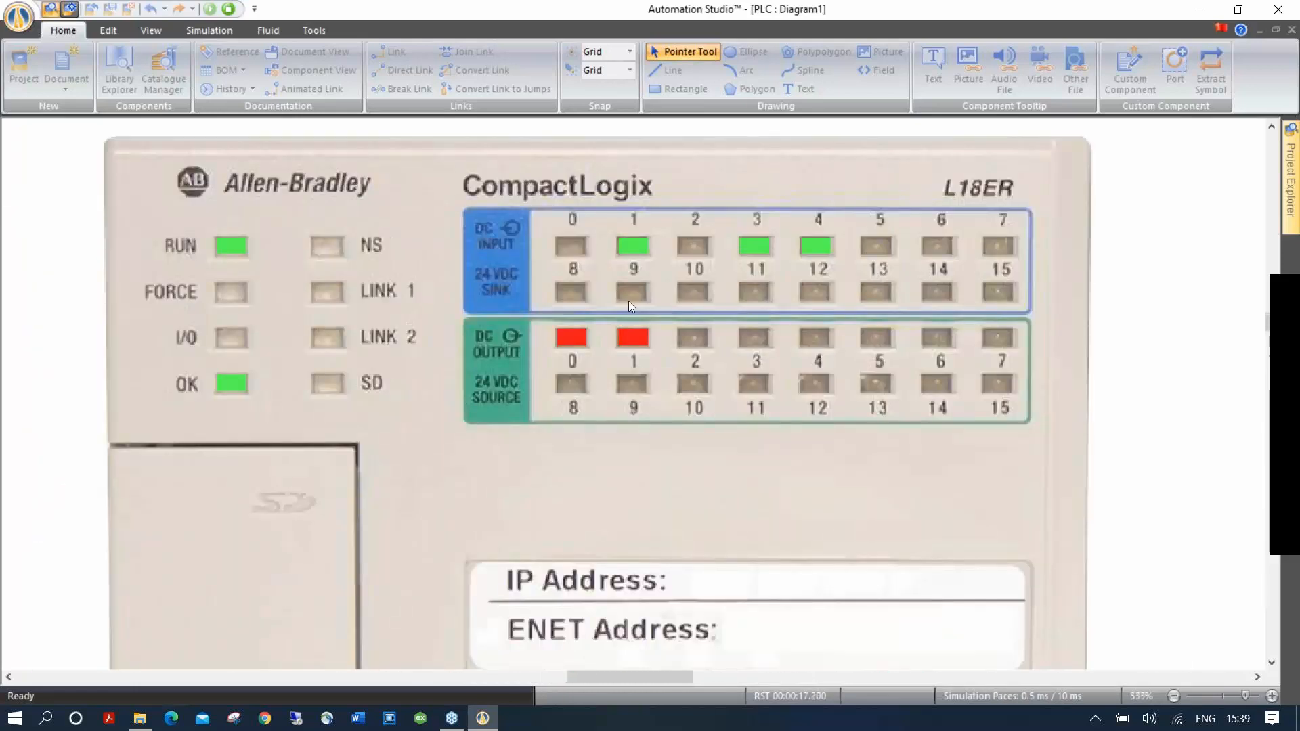
scroll(628, 300, "down", 1)
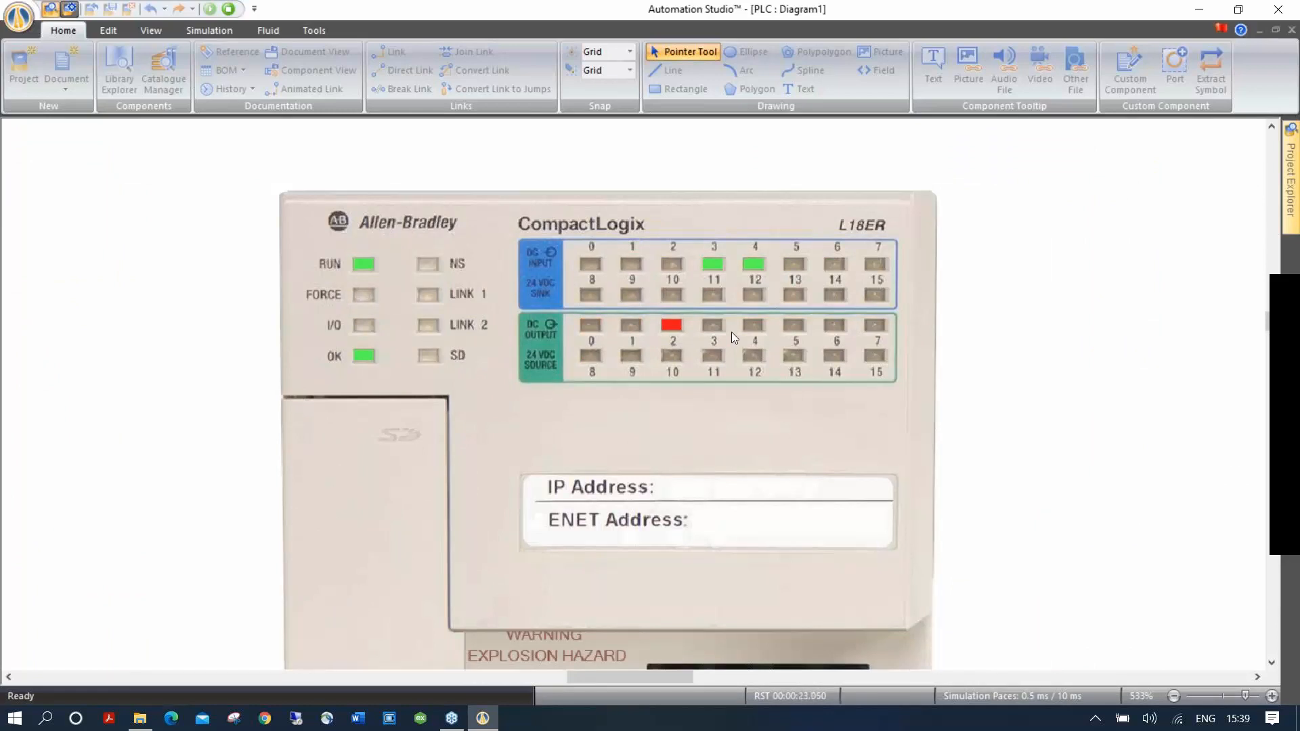
scroll(731, 331, "down", 5)
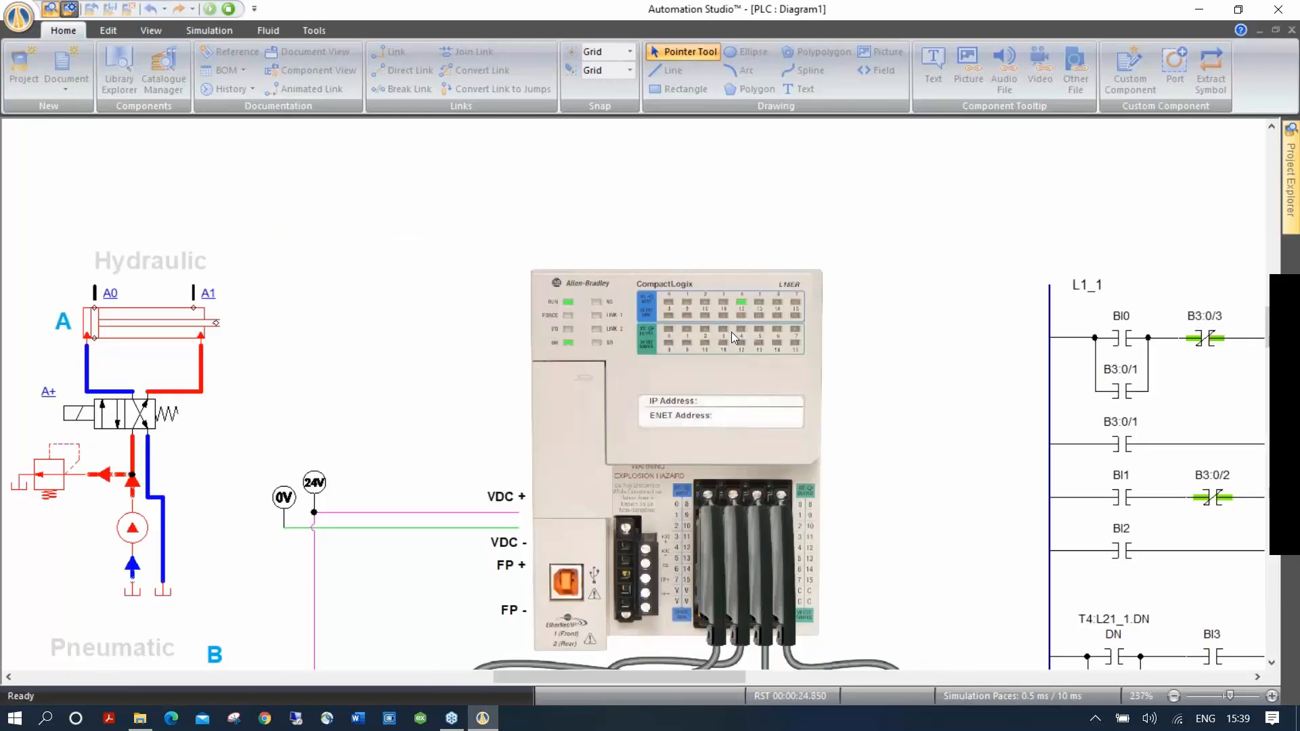
scroll(731, 331, "down", 3)
scroll(731, 332, "up", 3)
left_click_drag(864, 503, 871, 336)
right_click(916, 271)
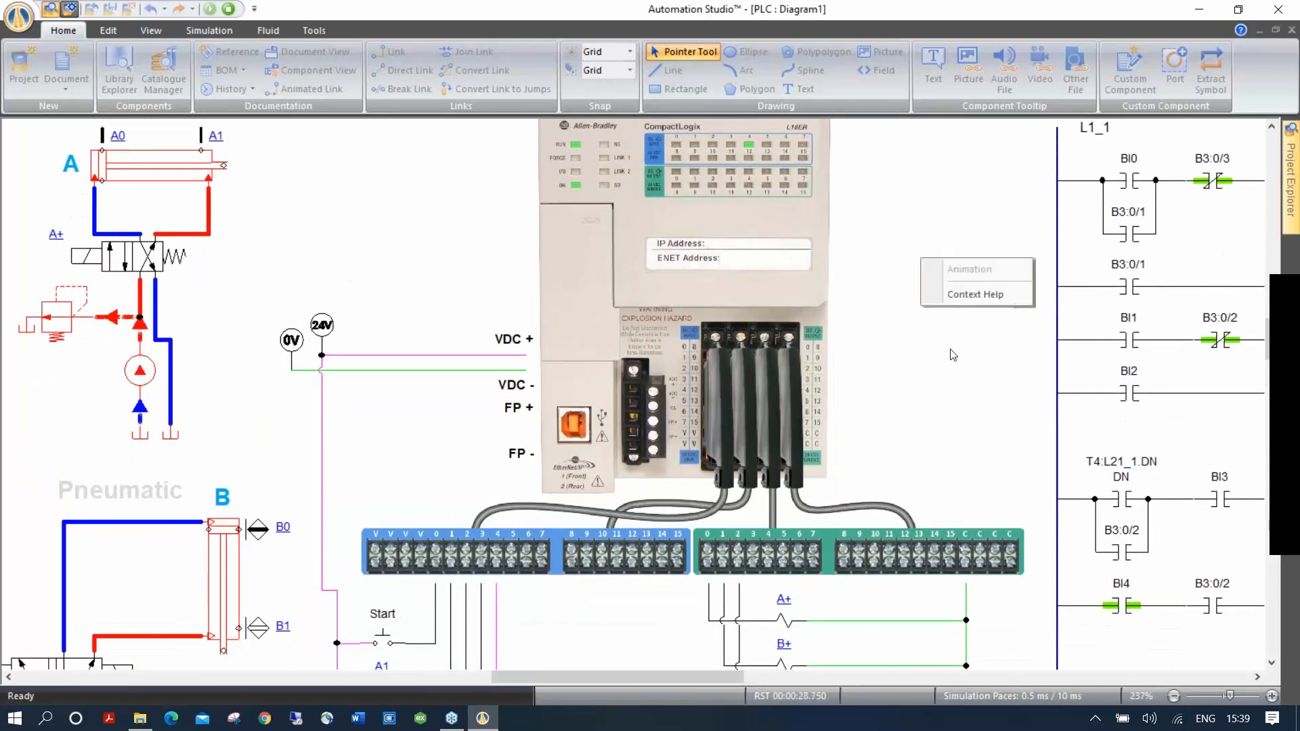
left_click(978, 169)
right_click(1008, 168)
left_click(1024, 148)
right_click(1025, 147)
left_click(1029, 325)
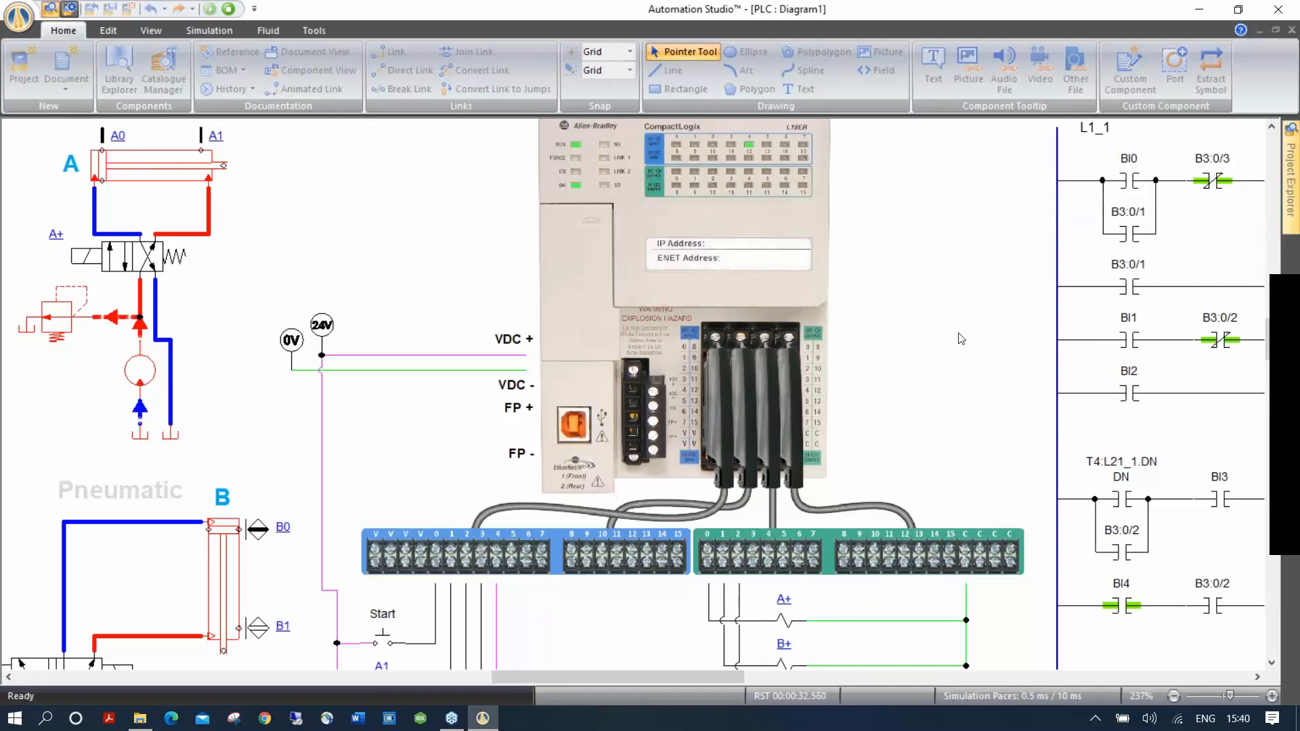
Stop the simulation, fit all components in the view, and set the Library Explorer to auto-hide.
left_click(229, 9)
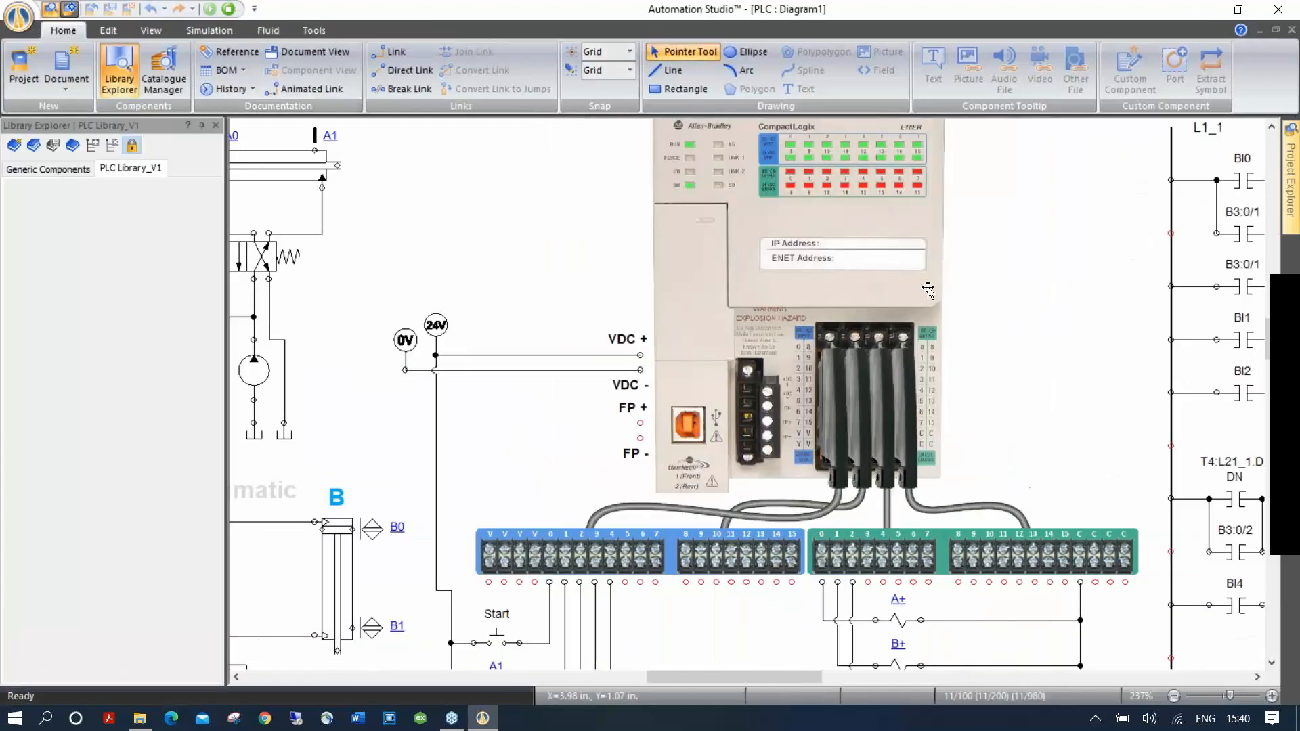
right_click(1080, 235)
right_click(1154, 210)
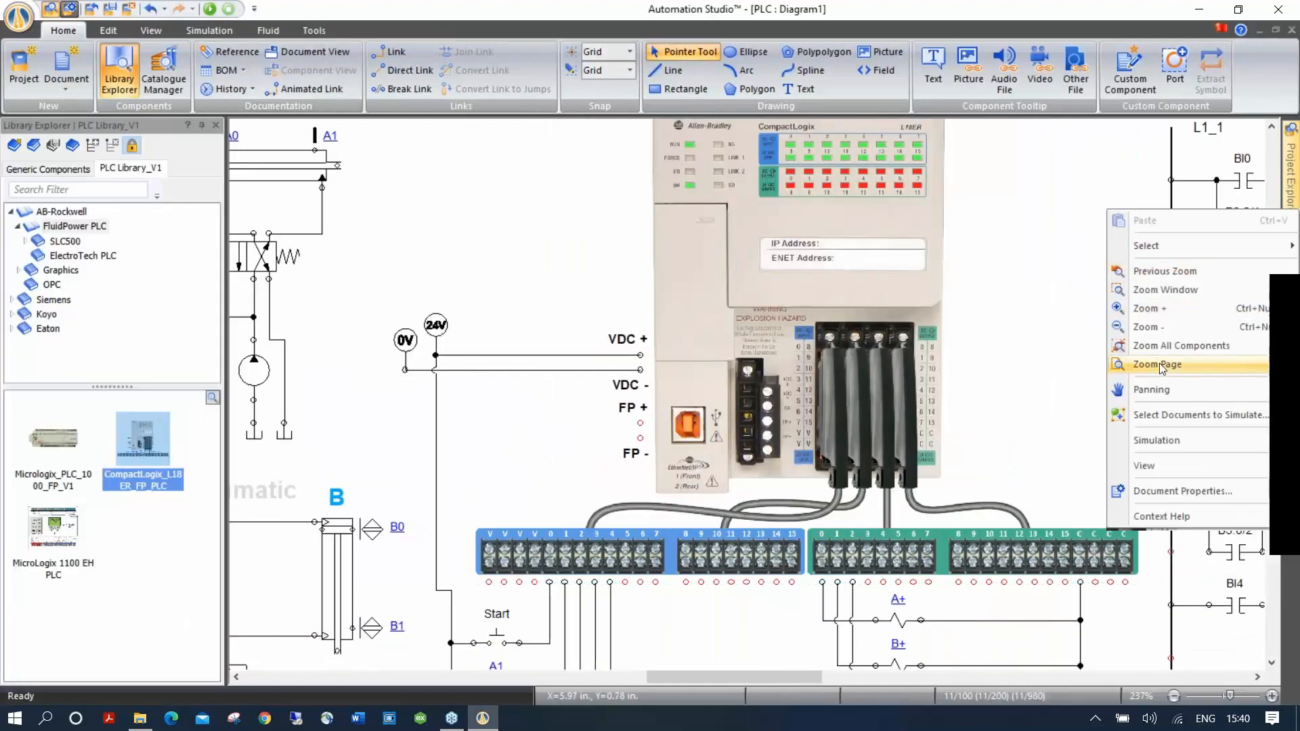
left_click(1156, 347)
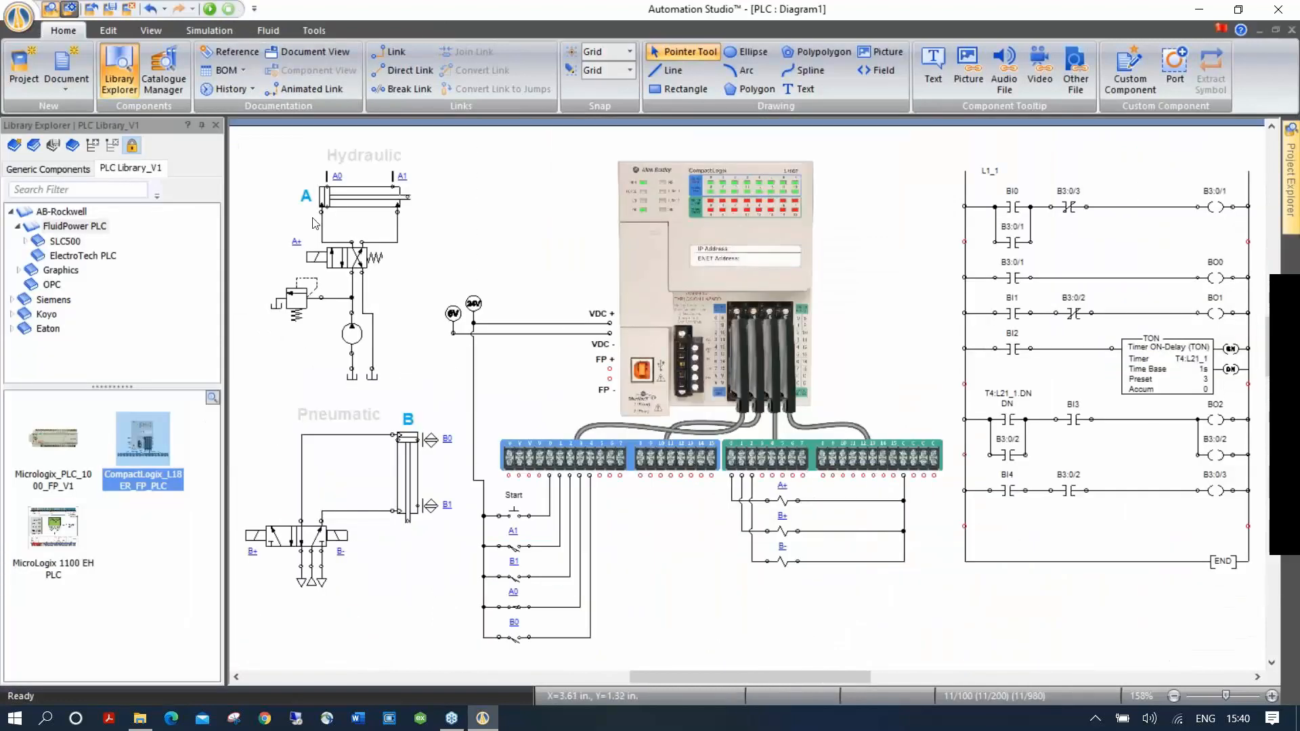
left_click(204, 128)
mouse_move(10, 211)
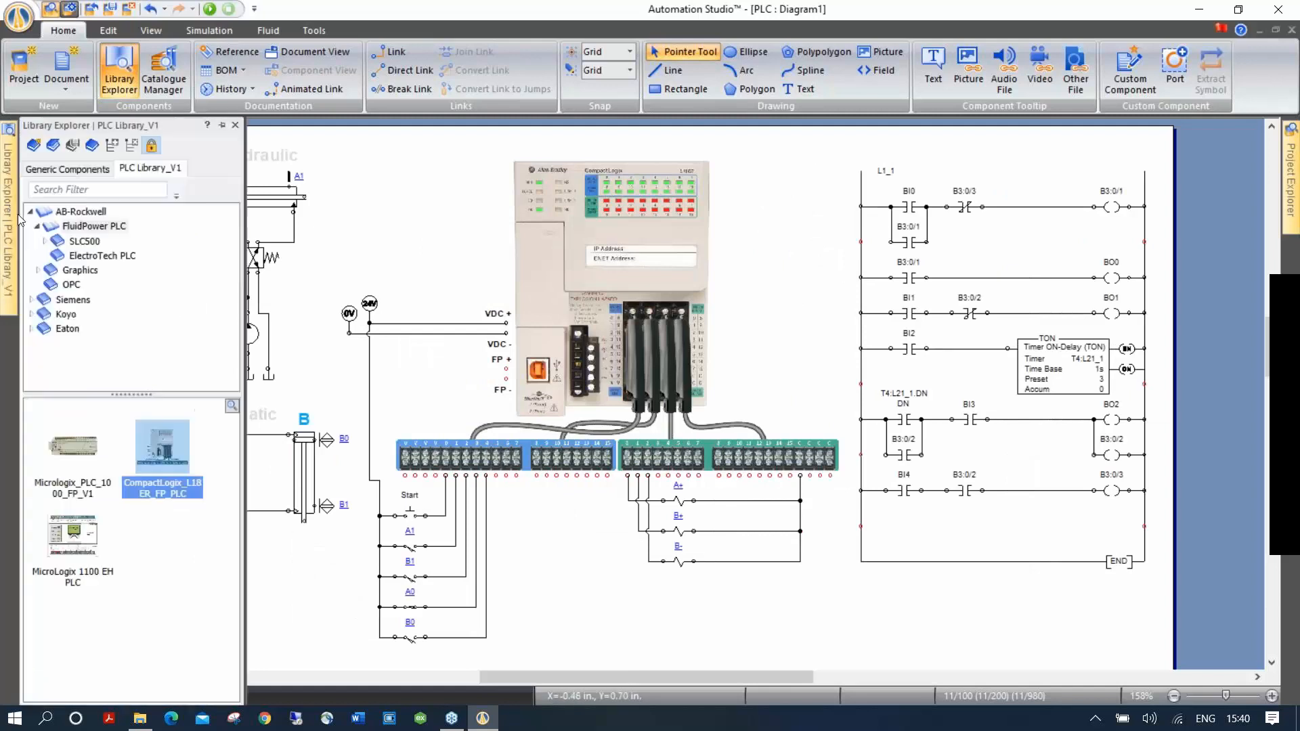
Pin the Library Explorer open and place Micrologix_PLC_1000_FP_V1 and MicroLogix 1100 EH PLC side by side below the wired circuit.
left_click(222, 125)
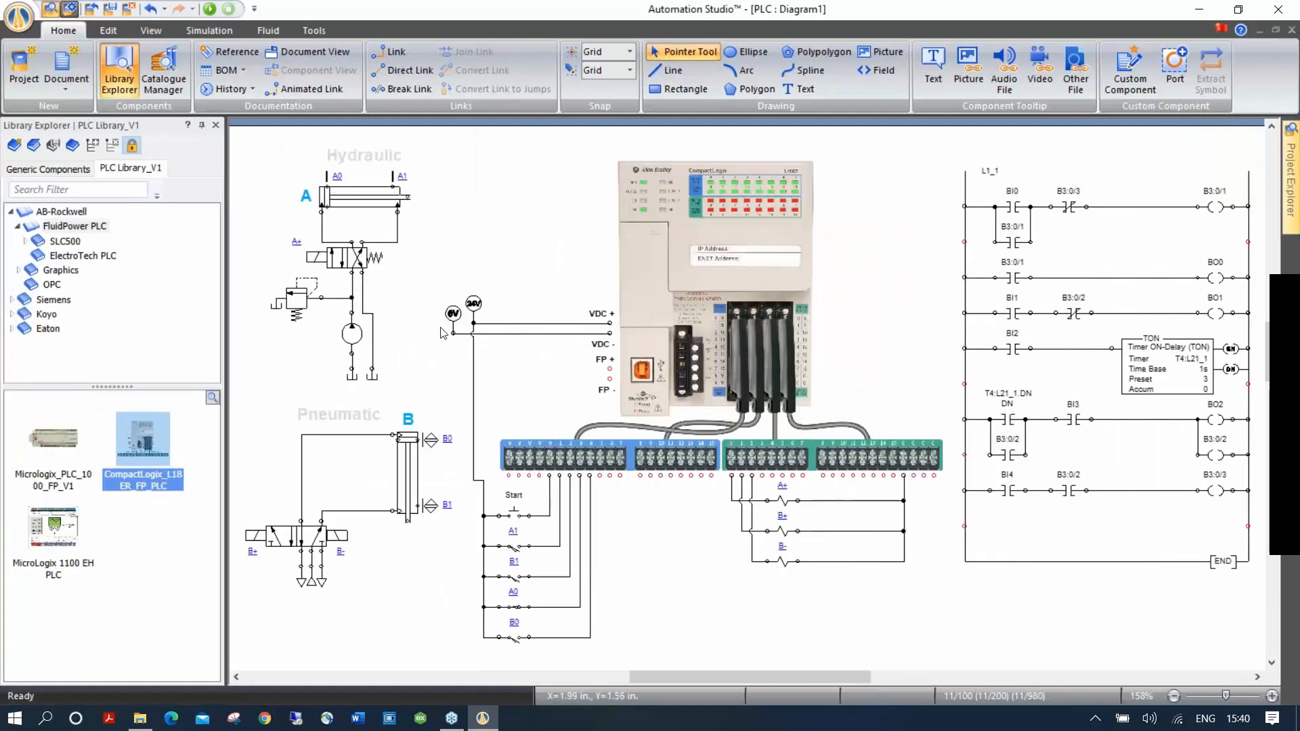
scroll(442, 334, "down", 10)
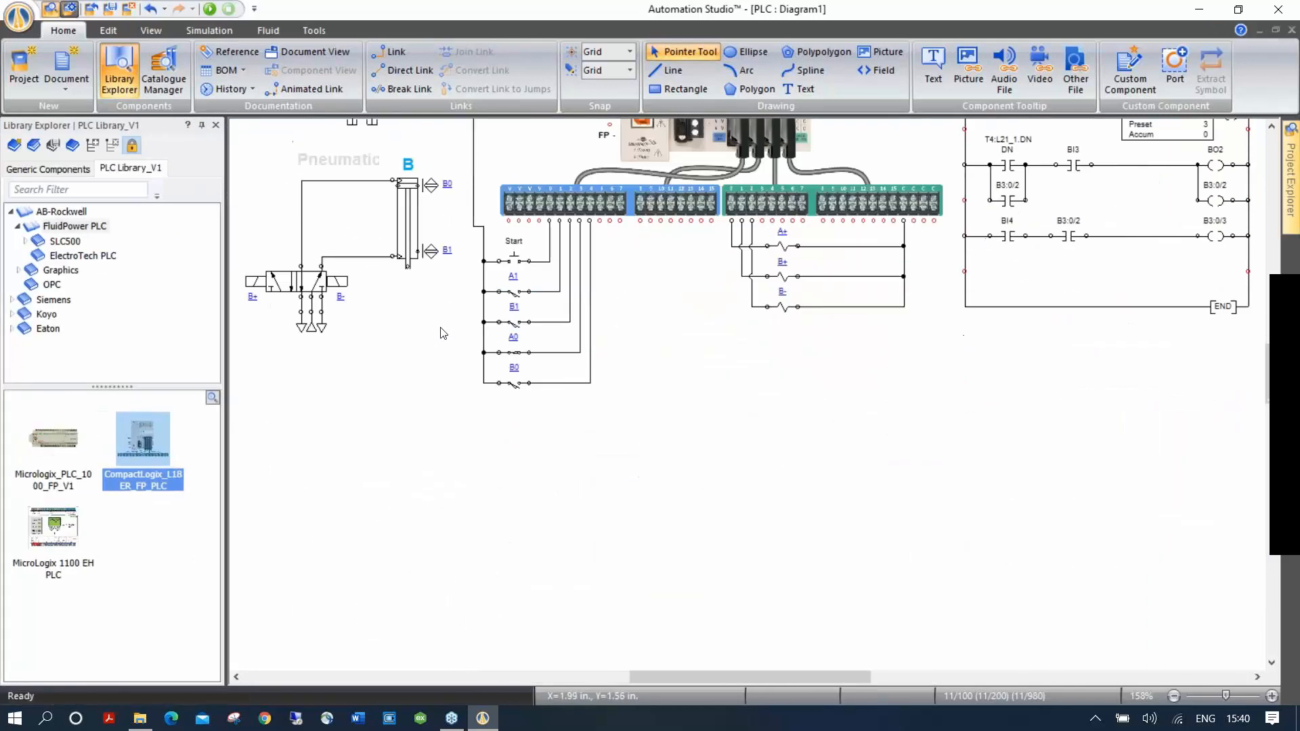
left_click(51, 439)
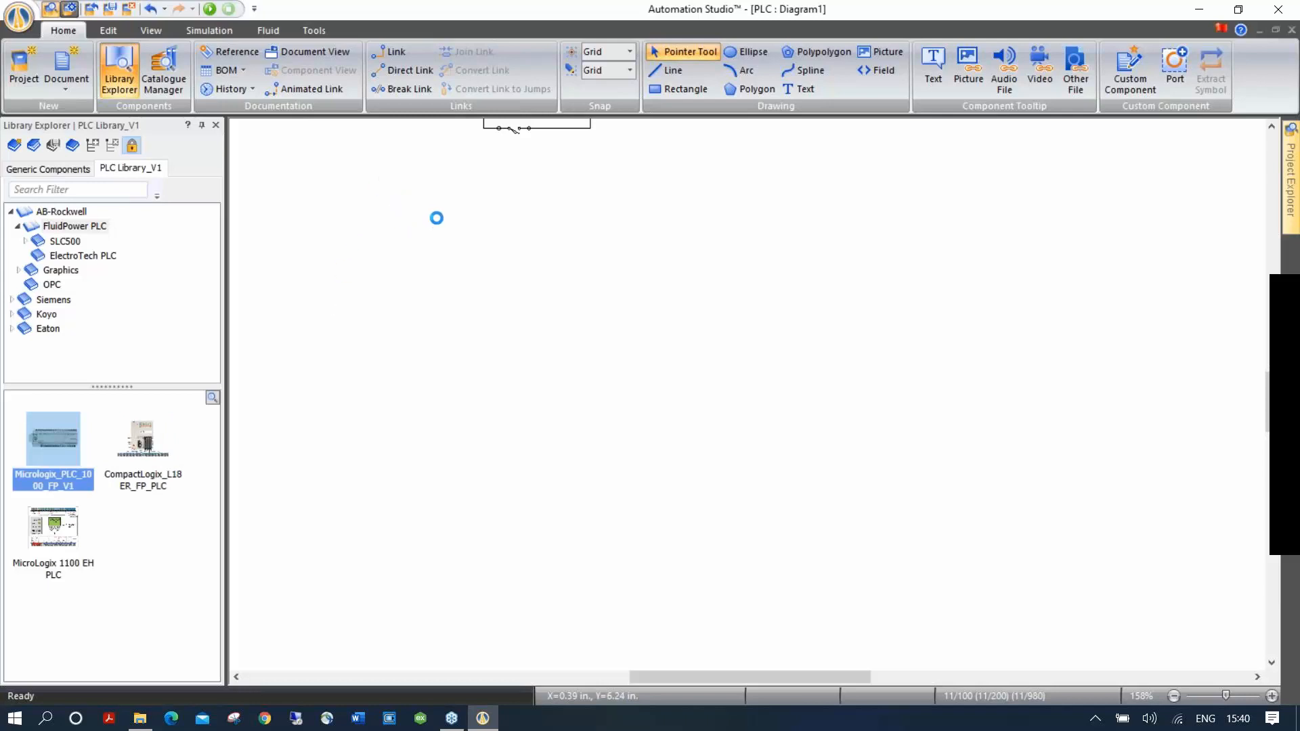
left_click(411, 174)
left_click(62, 531)
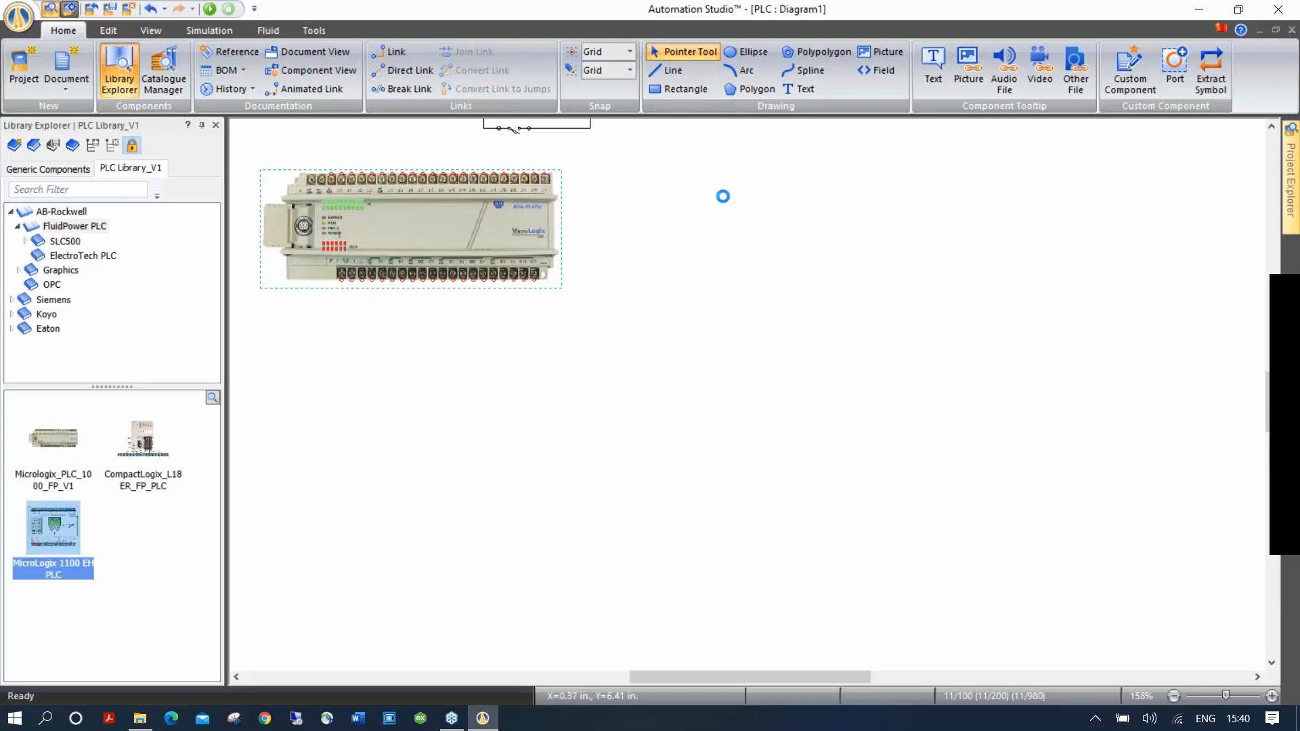
left_click(751, 162)
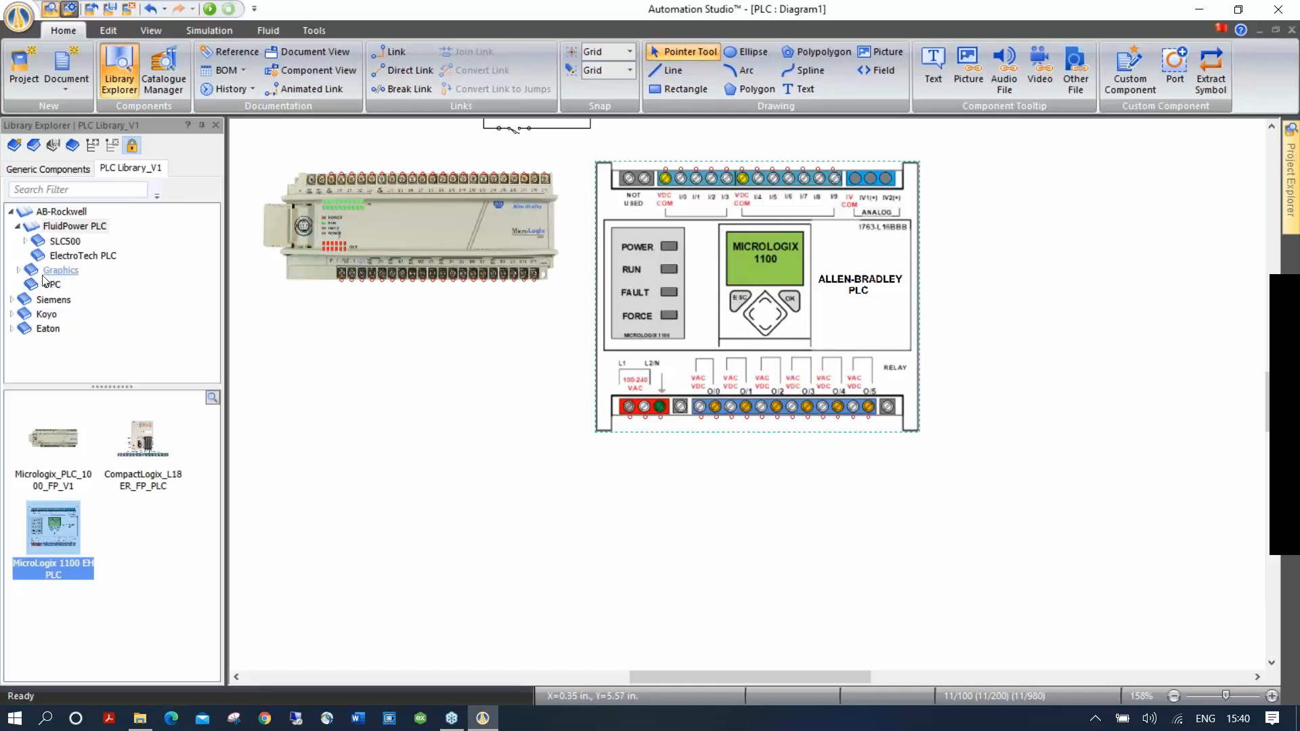
Place S7_1200_CP1214C_FP_PLC_V1 and S7_200_CPU224_FP_PLC_V1 from the Siemens FluidPower PLC library below the MicroLogix PLCs.
left_click(11, 300)
left_click(53, 300)
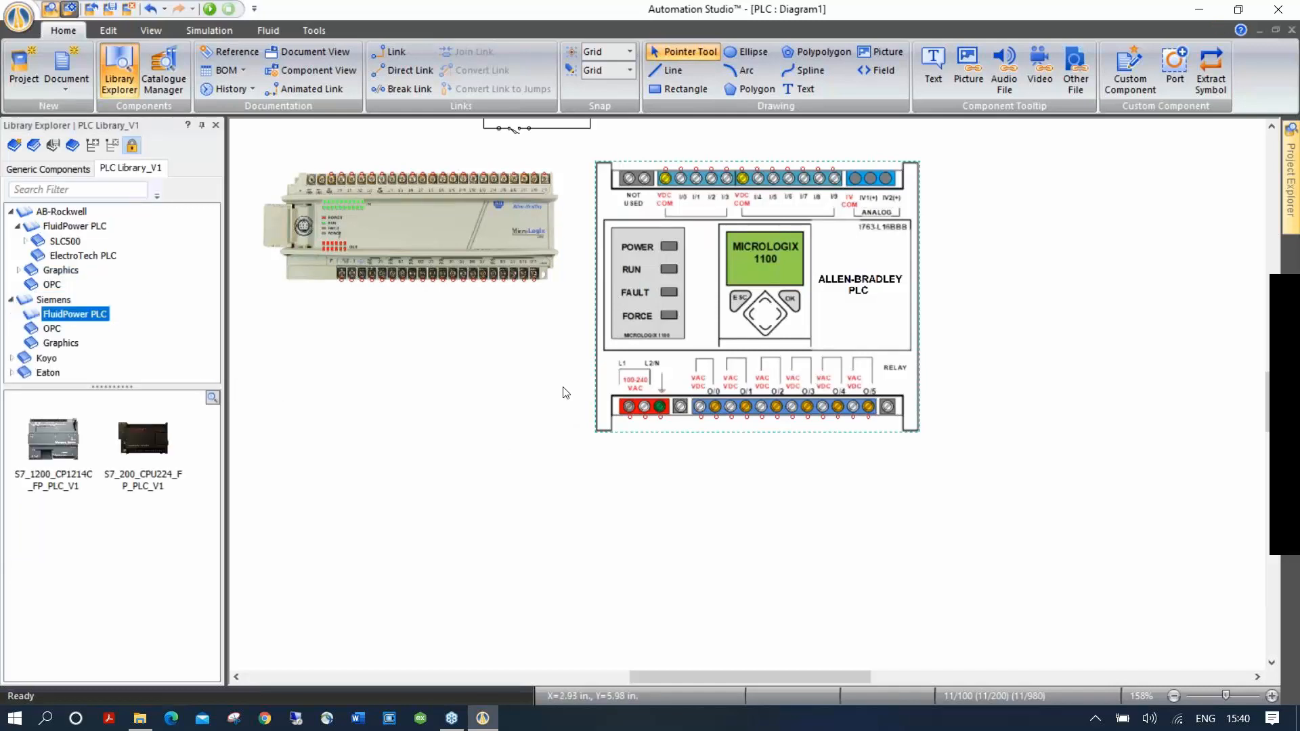
scroll(565, 391, "down", 3)
left_click_drag(63, 452, 394, 343)
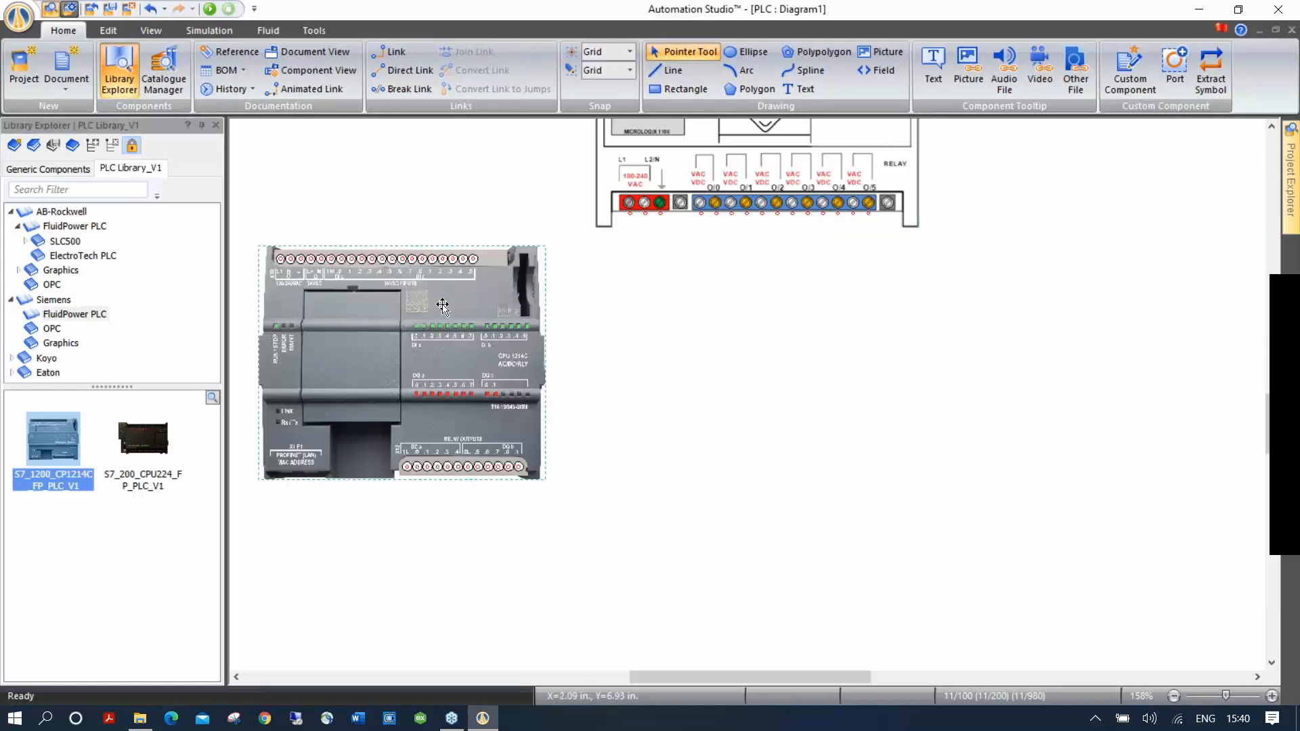
left_click_drag(416, 323, 399, 243)
left_click(365, 420)
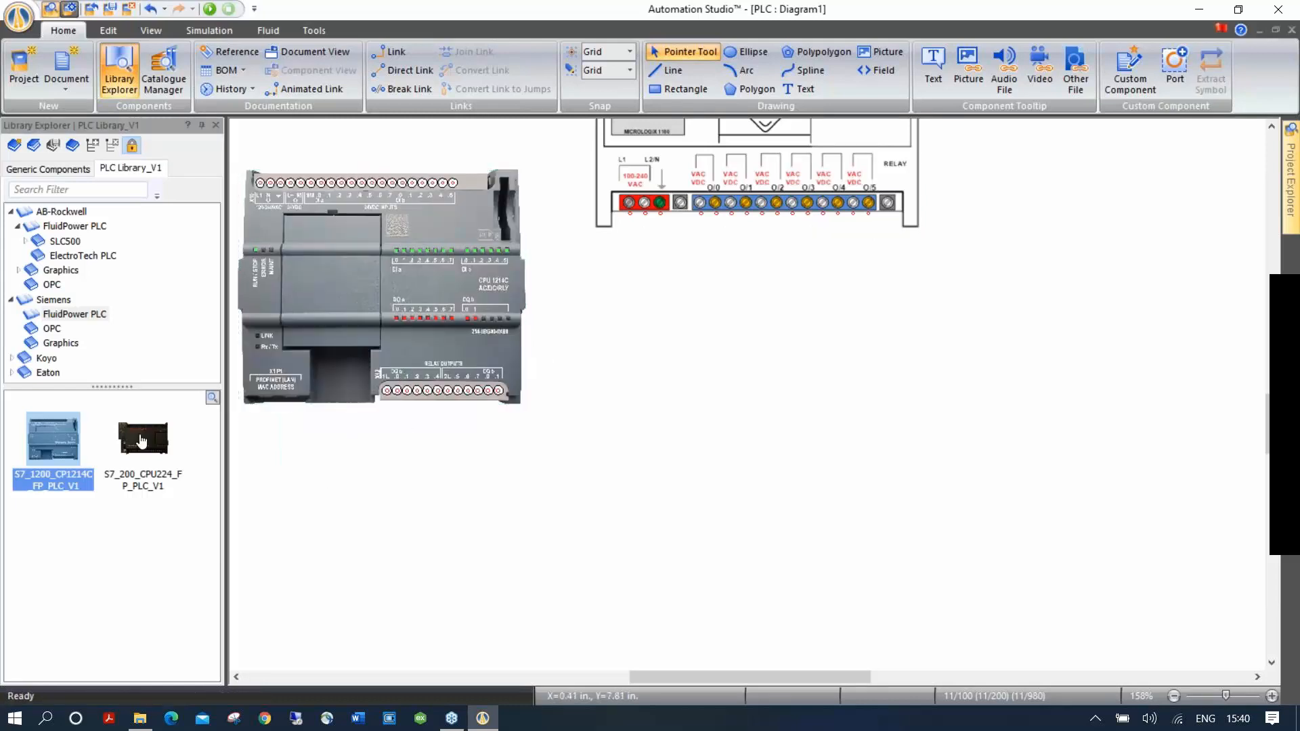
left_click_drag(133, 442, 525, 443)
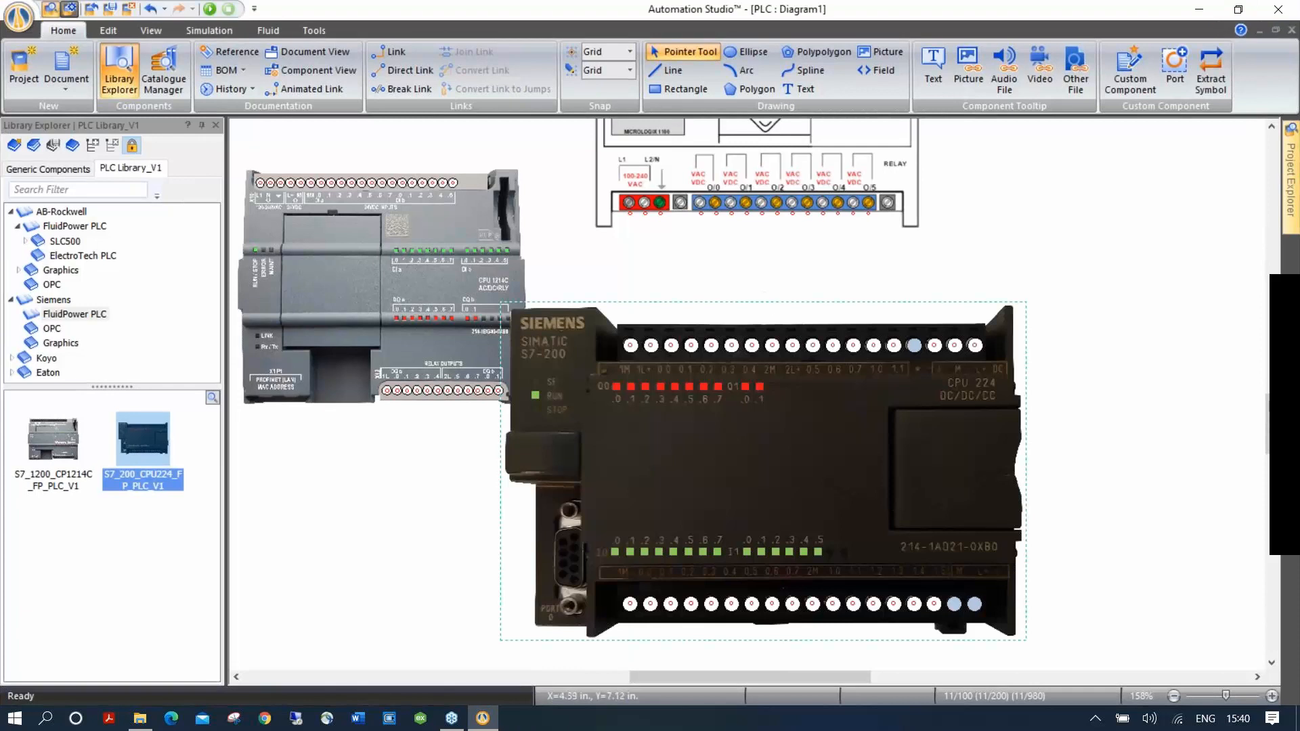
left_click_drag(760, 396, 845, 353)
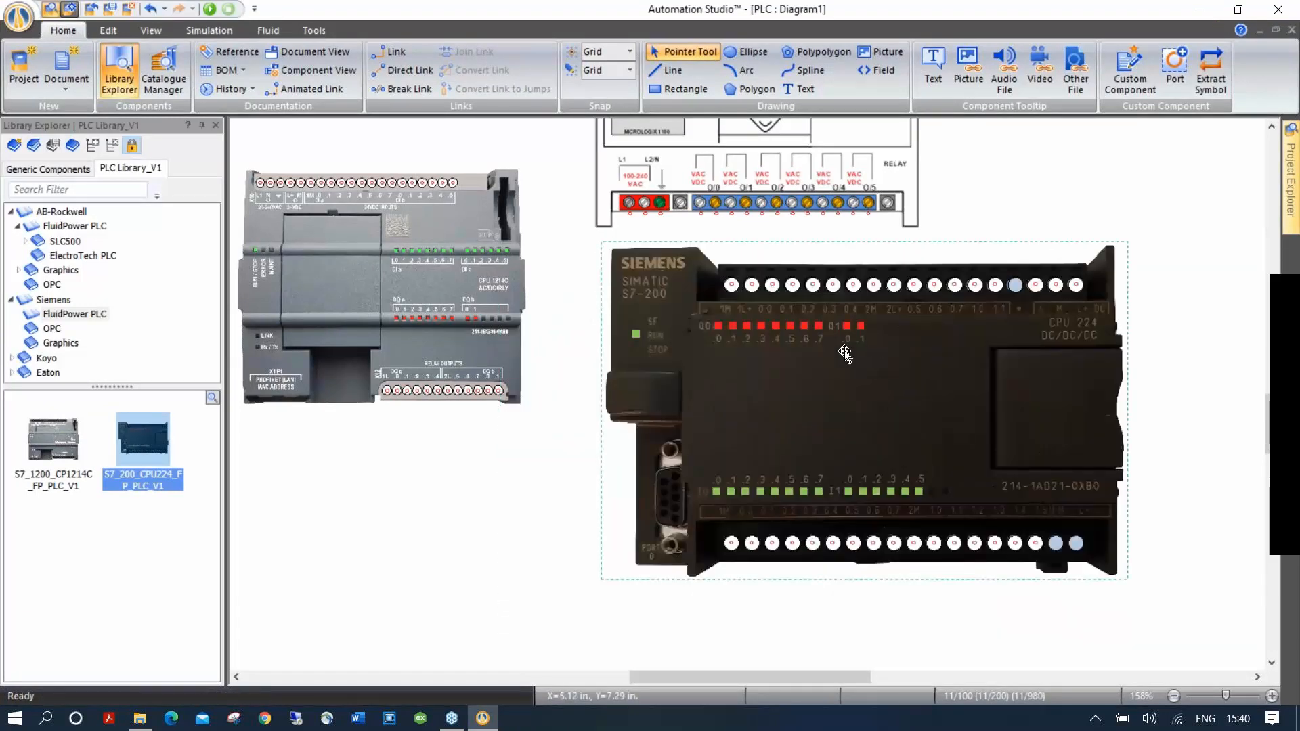
Place Koyo_C0-10DRE-D_FP_PLC_V1 and Koyo_DirectLogic6_FP_PLC from the Koyo FluidPower PLC library below the Siemens PLCs.
scroll(845, 354, "down", 2)
scroll(845, 354, "down", 2)
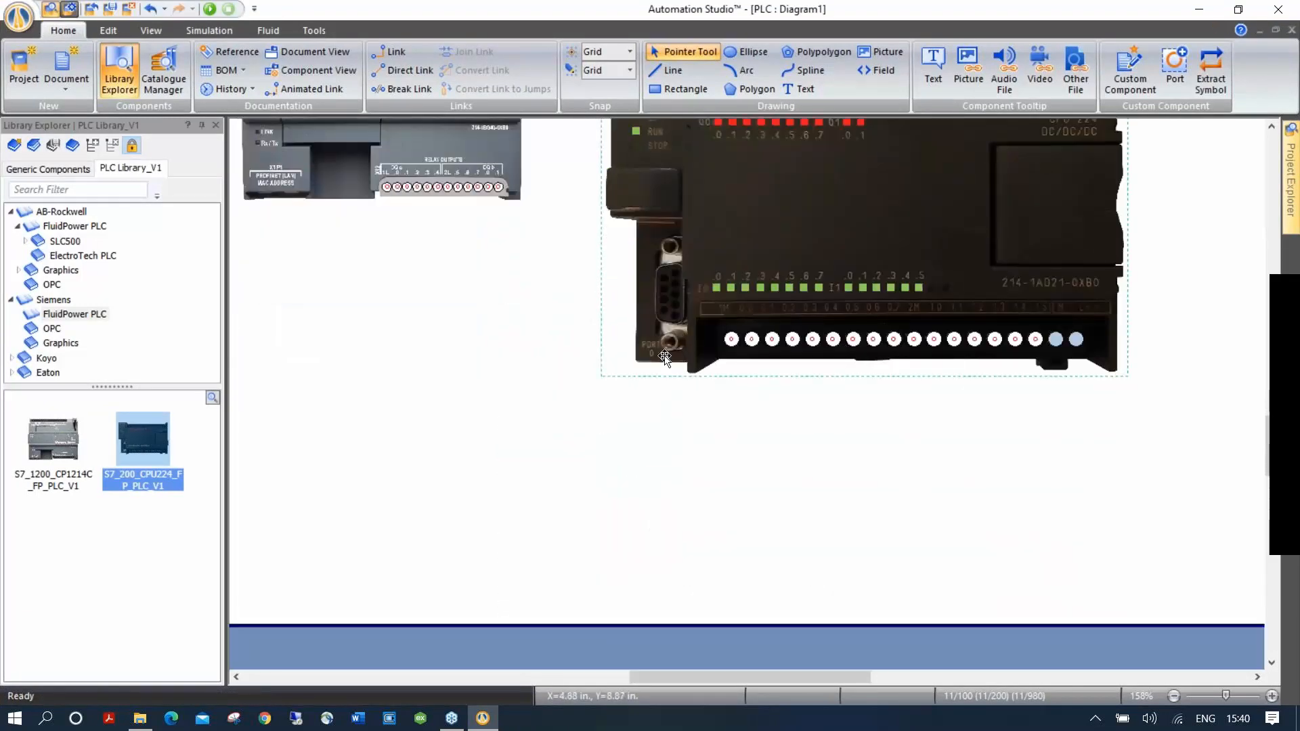
double_click(44, 360)
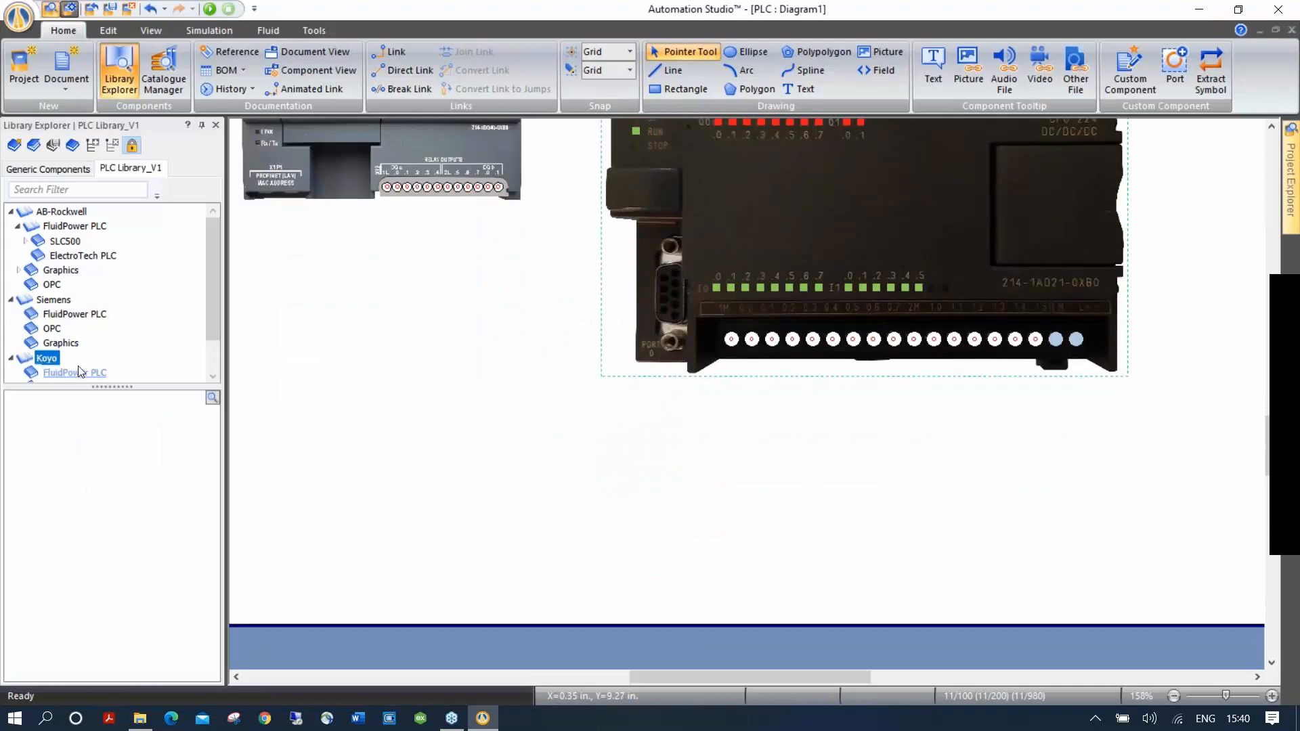
scroll(69, 369, "down", 1)
left_click(74, 331)
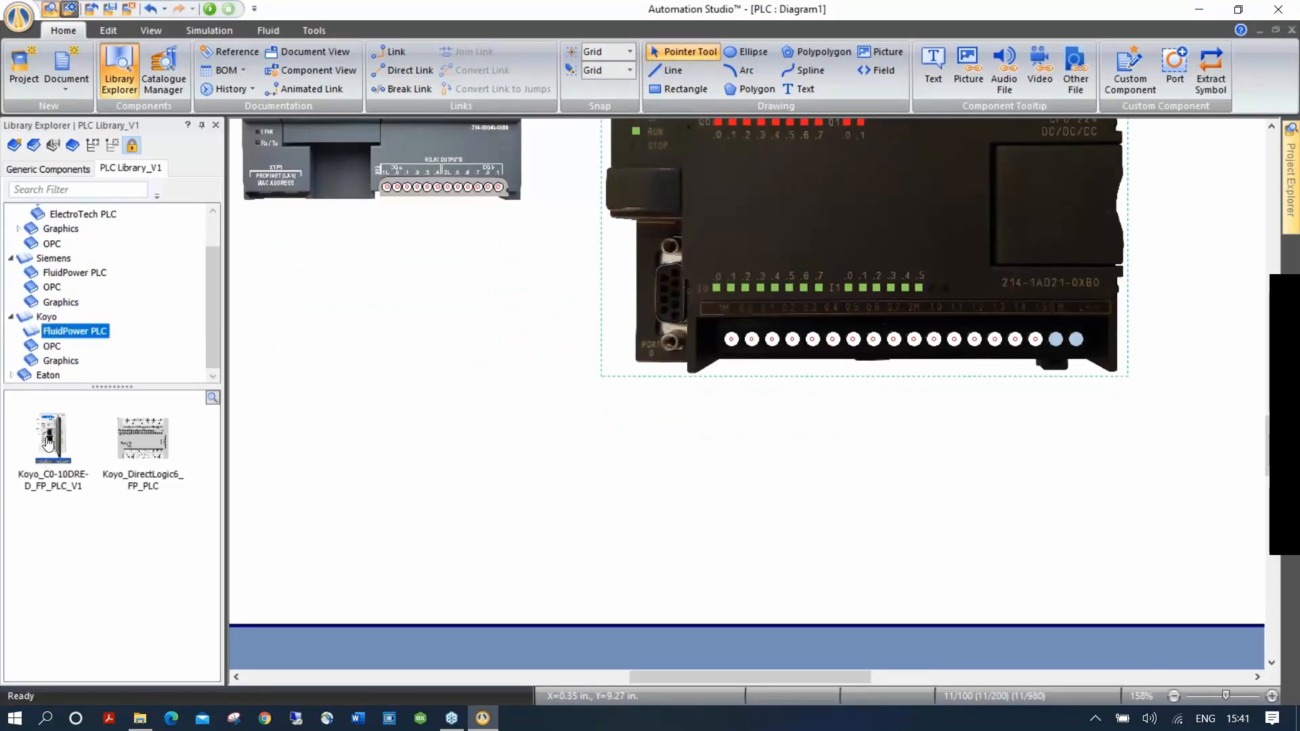
left_click_drag(346, 286, 347, 389)
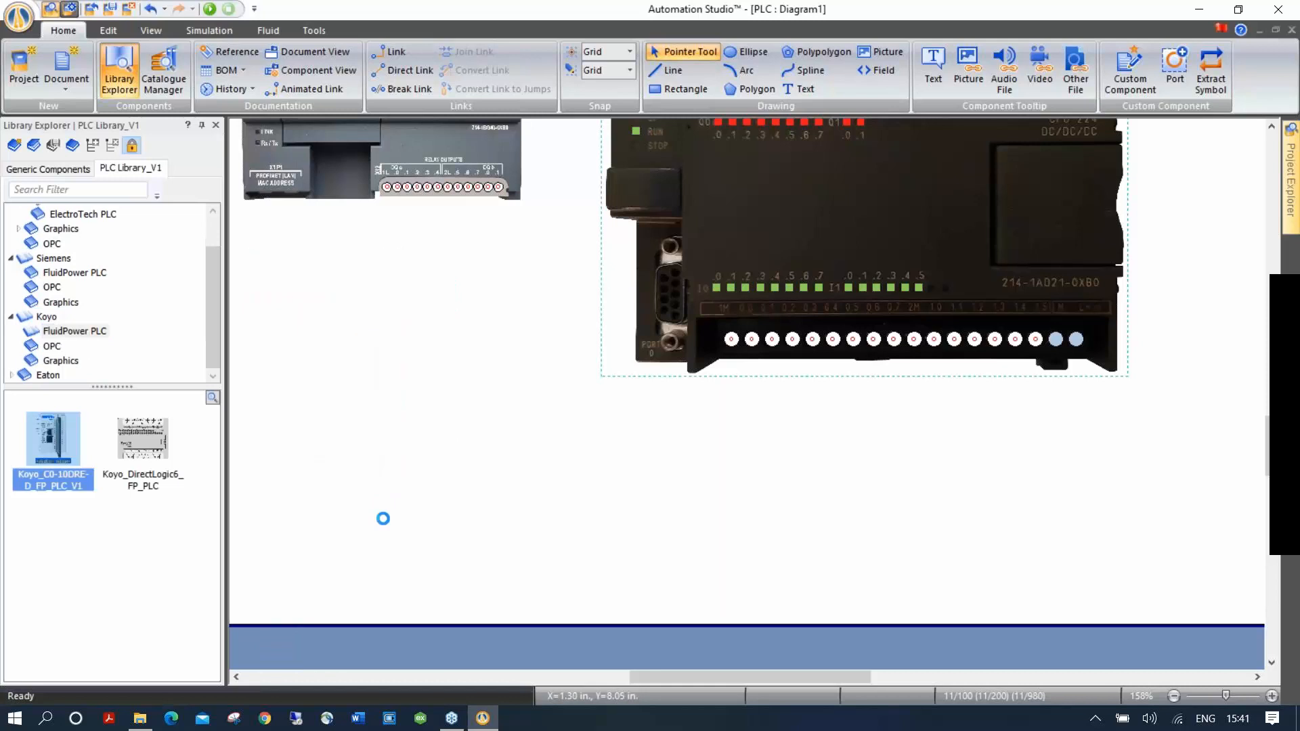
left_click(141, 446)
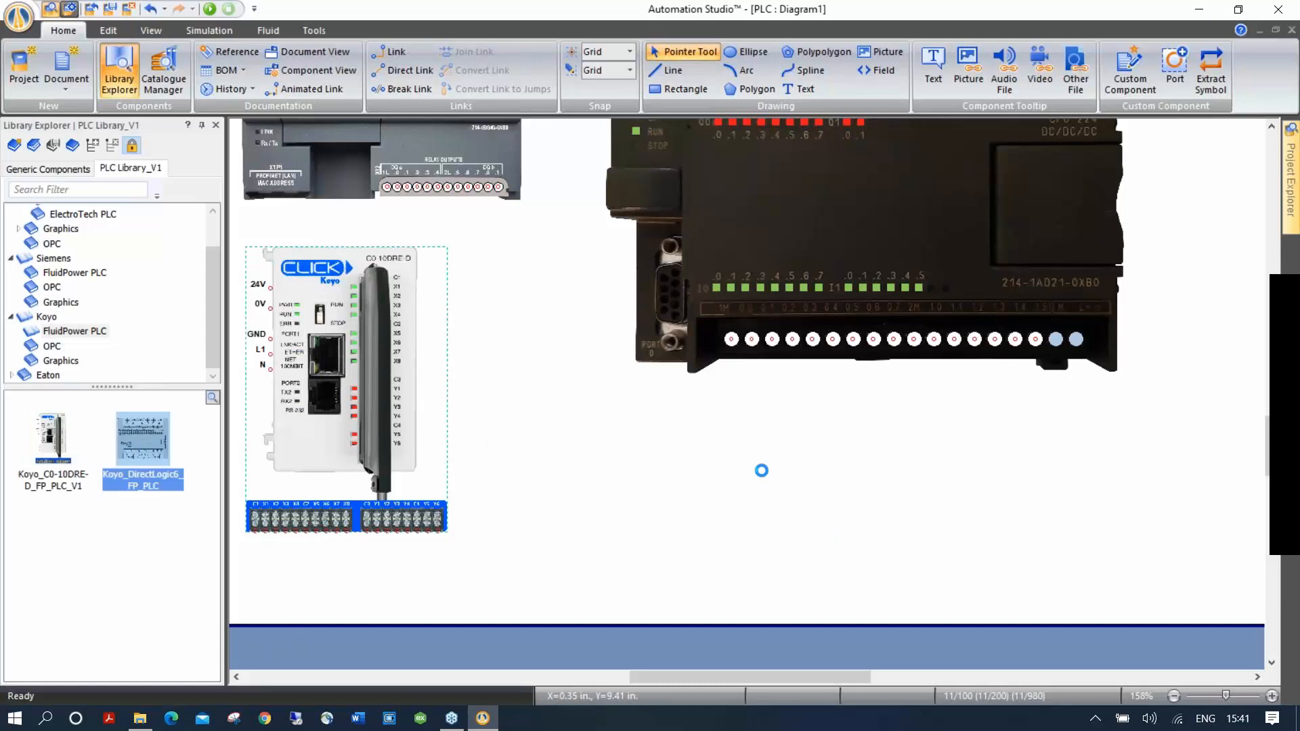
left_click_drag(141, 447, 755, 569)
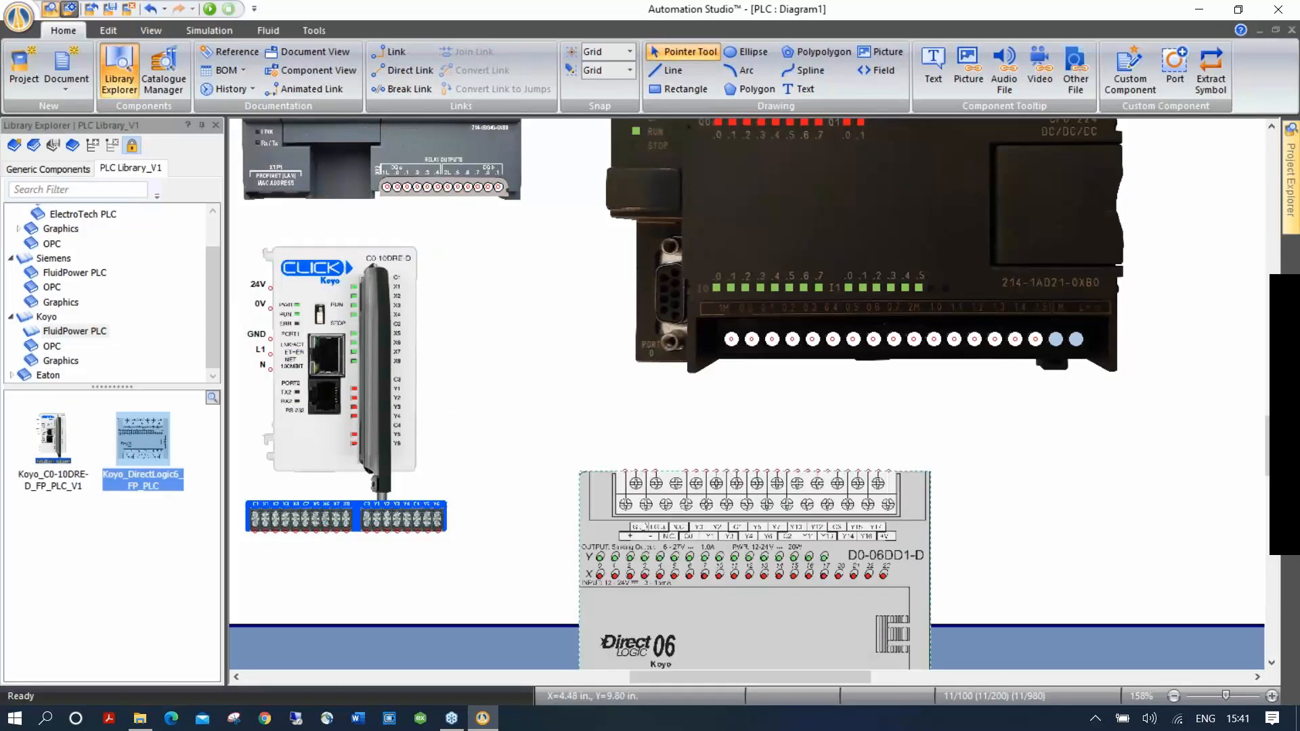
left_click_drag(773, 516, 748, 455)
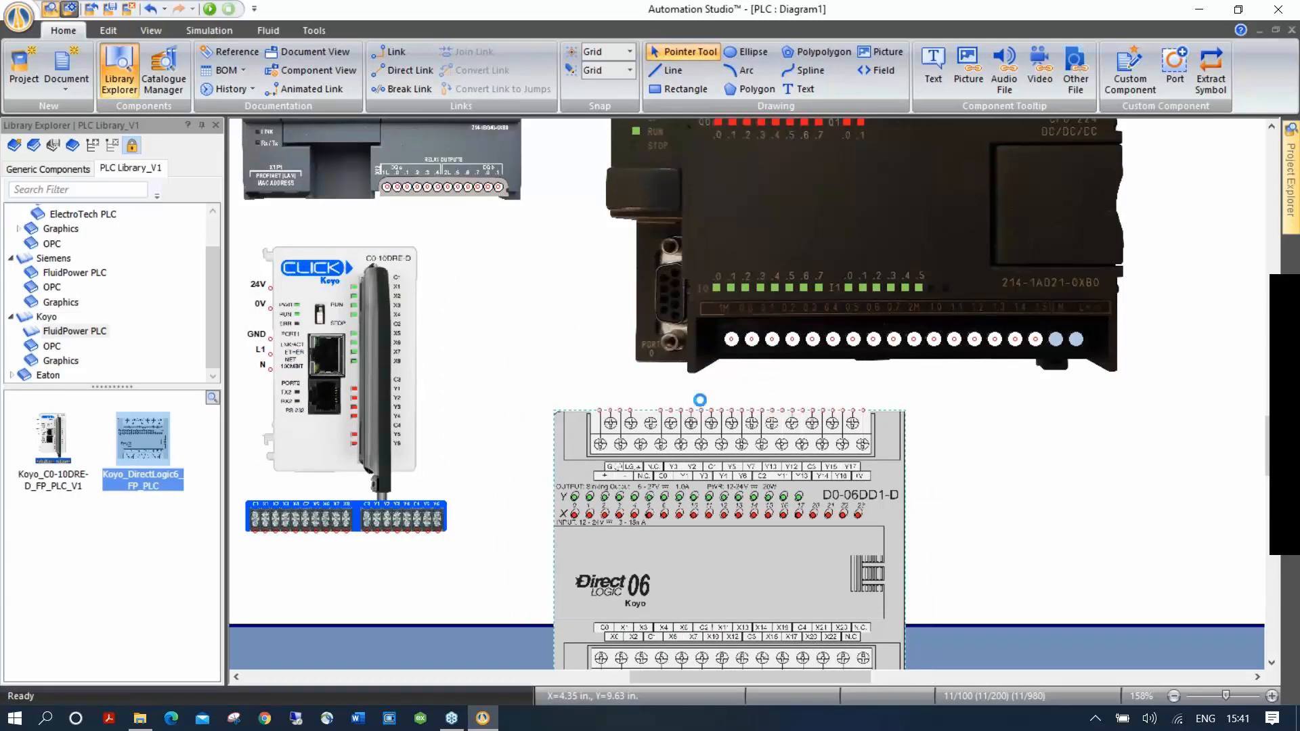
Undo the placement of the two Koyo PLCs and the Siemens S7-1200 PLC.
key("ctrl+z")
key("ctrl+z")
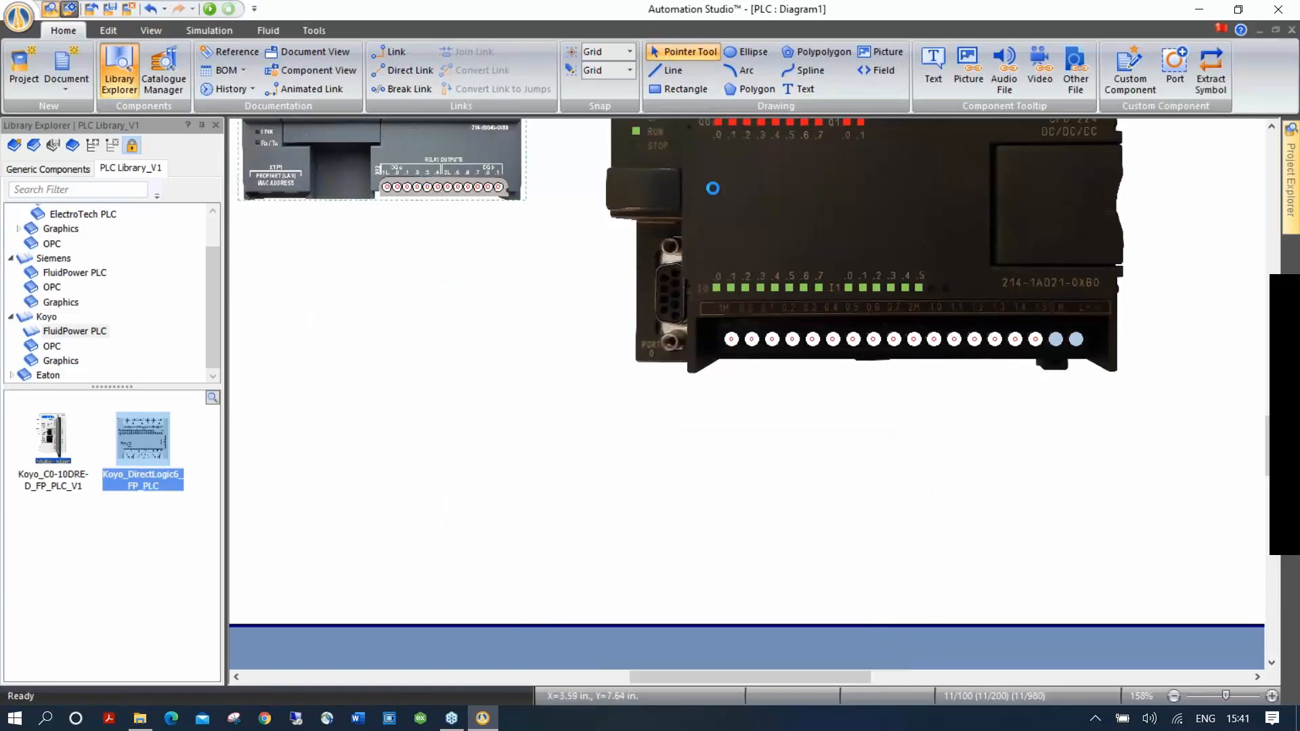
key("ctrl+z")
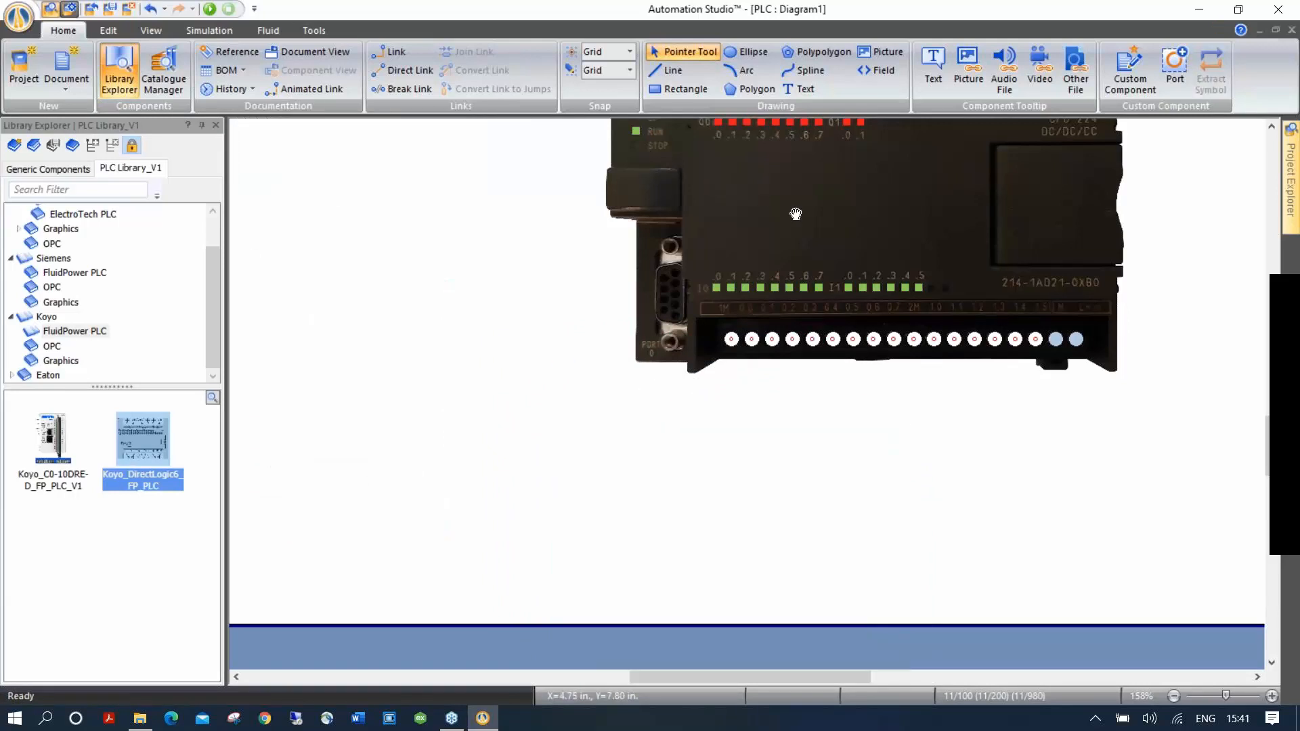
key("ctrl+z")
Delete the Siemens S7-200 PLC from the diagram.
double_click(754, 270)
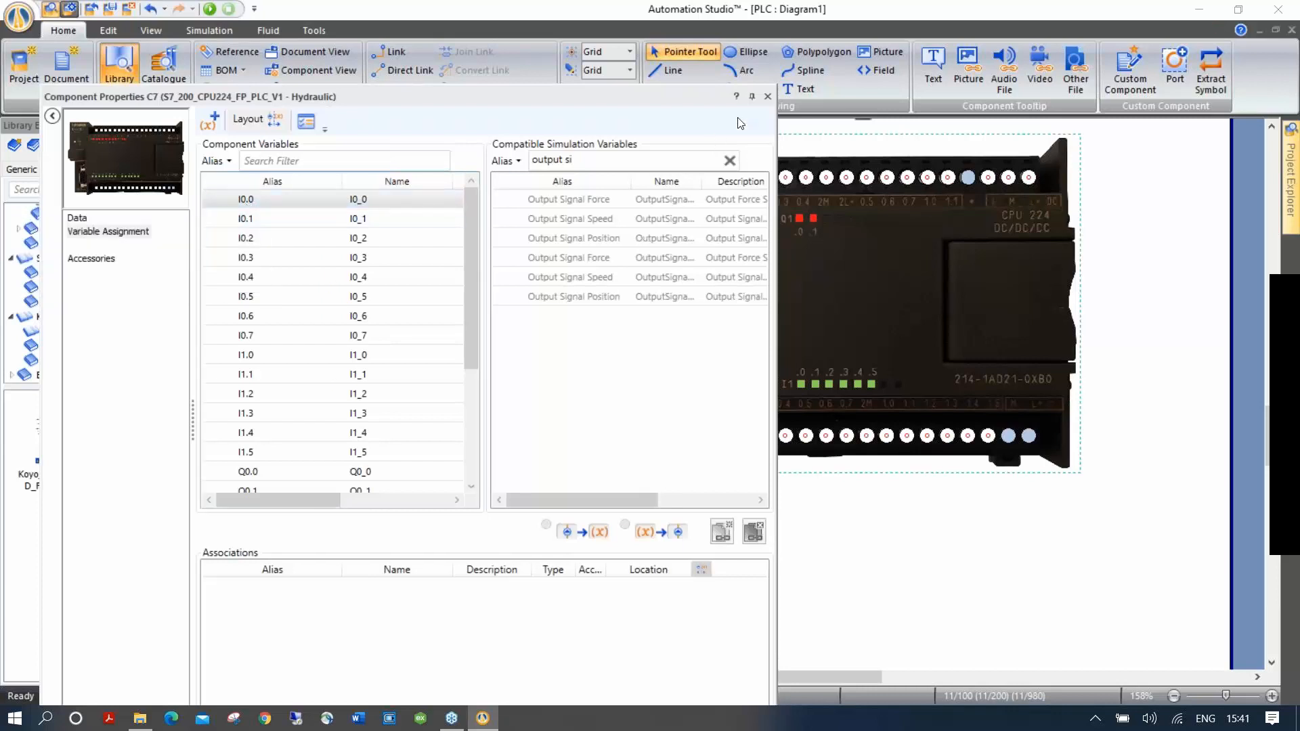
left_click(768, 96)
scroll(463, 348, "up", 5)
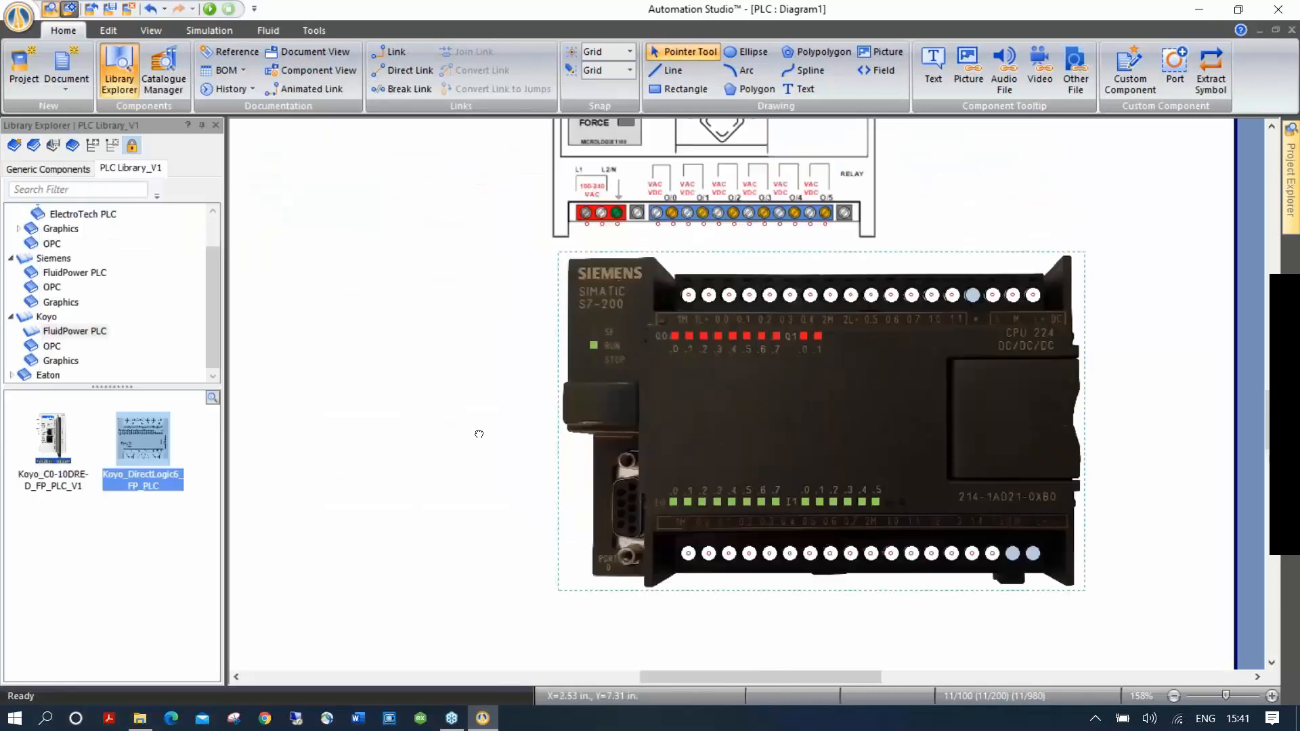
key("Delete")
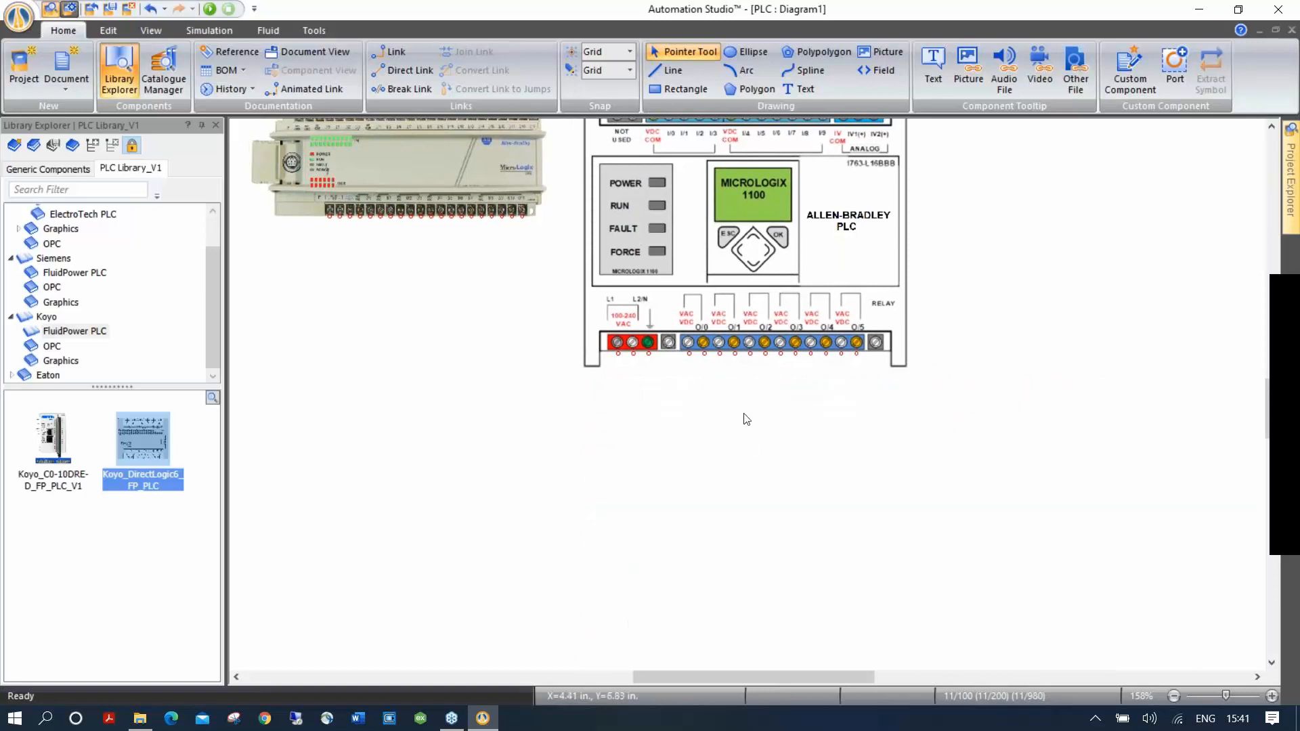
Delete the MicroLogix 1100 and MicroLogix 1000 PLCs placed below the wired circuit.
scroll(778, 347, "up", 3)
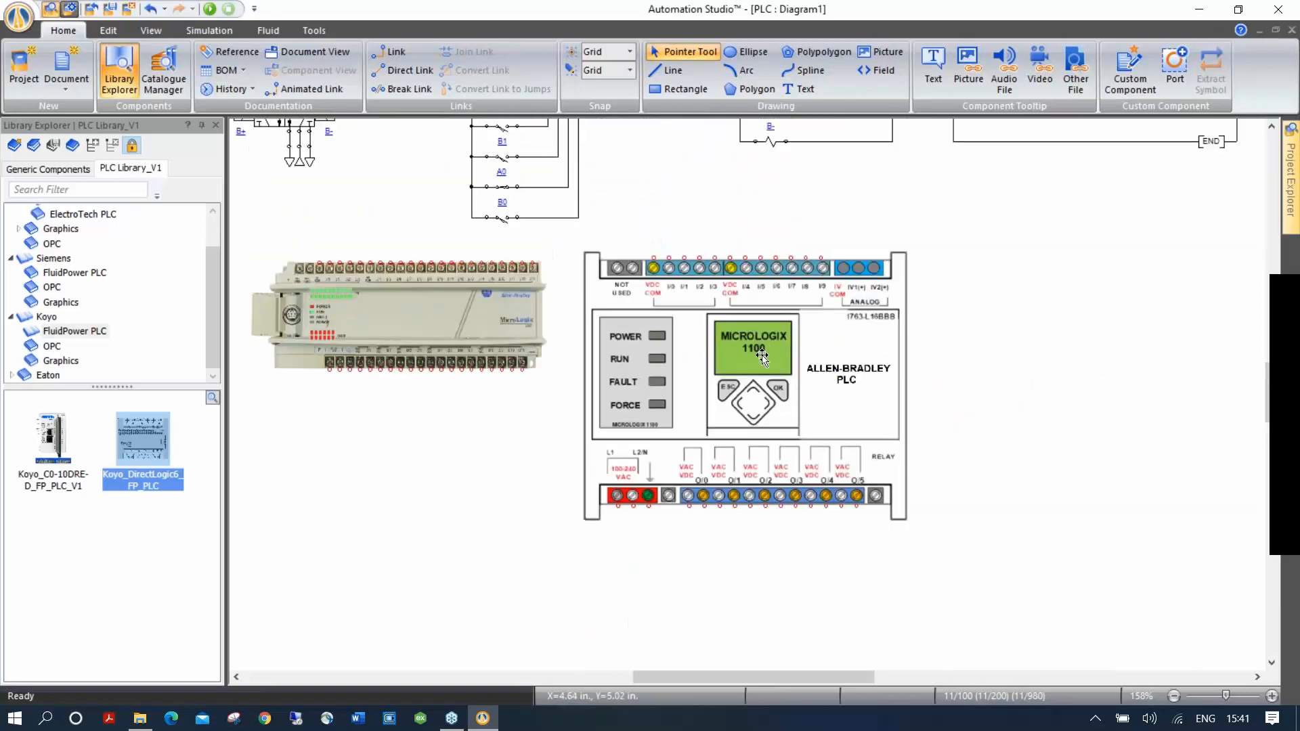
left_click(704, 364)
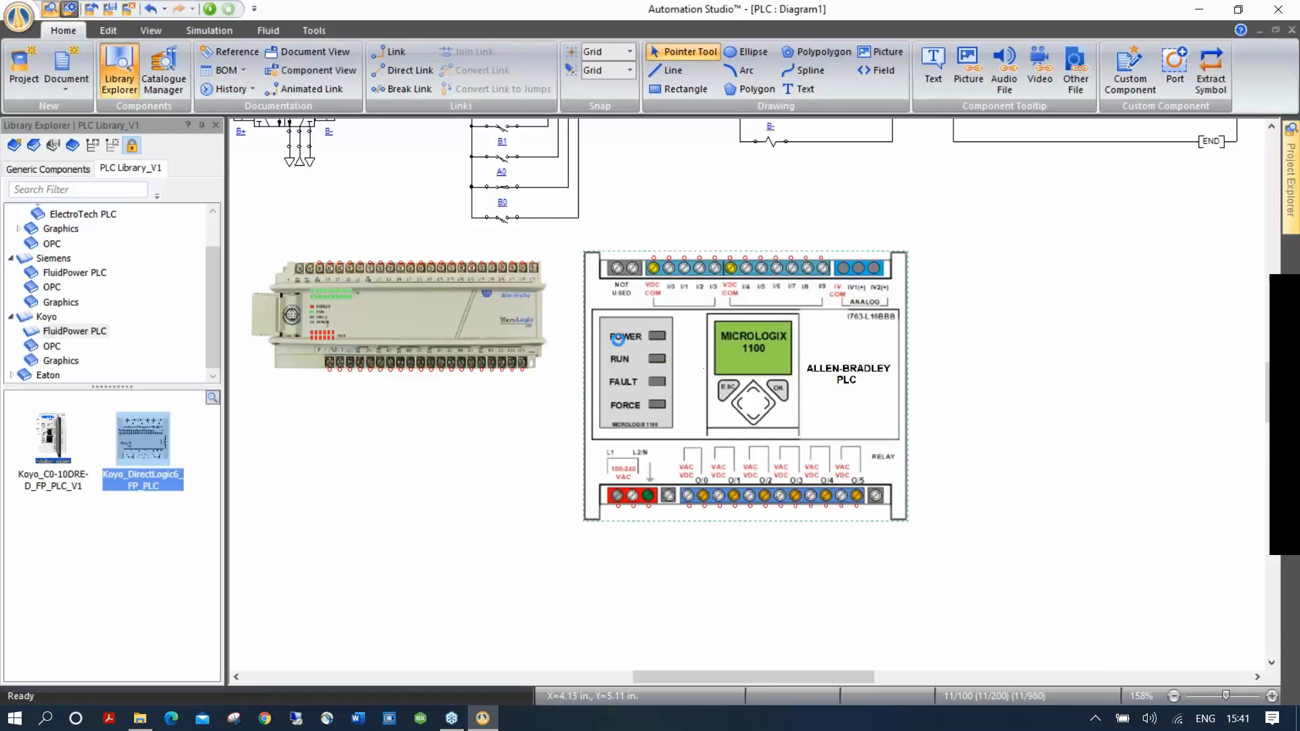
key("Delete")
left_click(499, 313)
key("Delete")
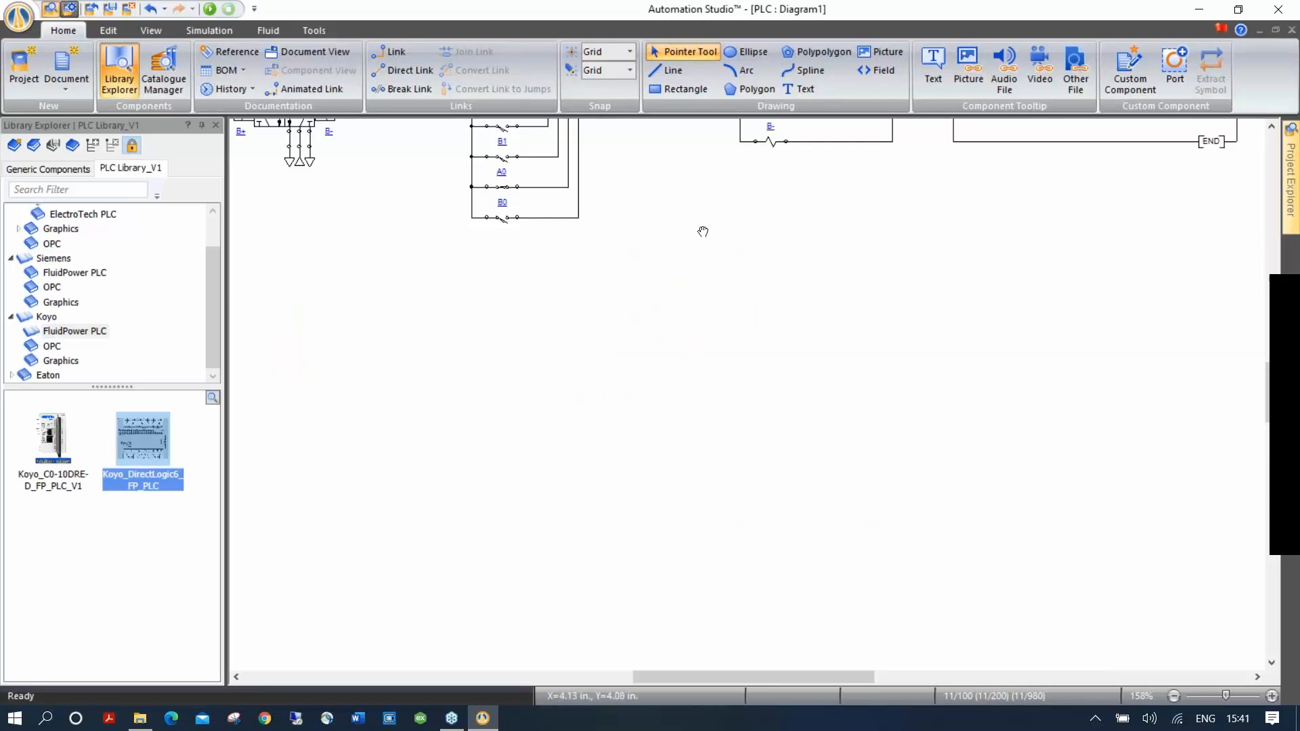
scroll(688, 546, "up", 6)
scroll(703, 656, "up", 2)
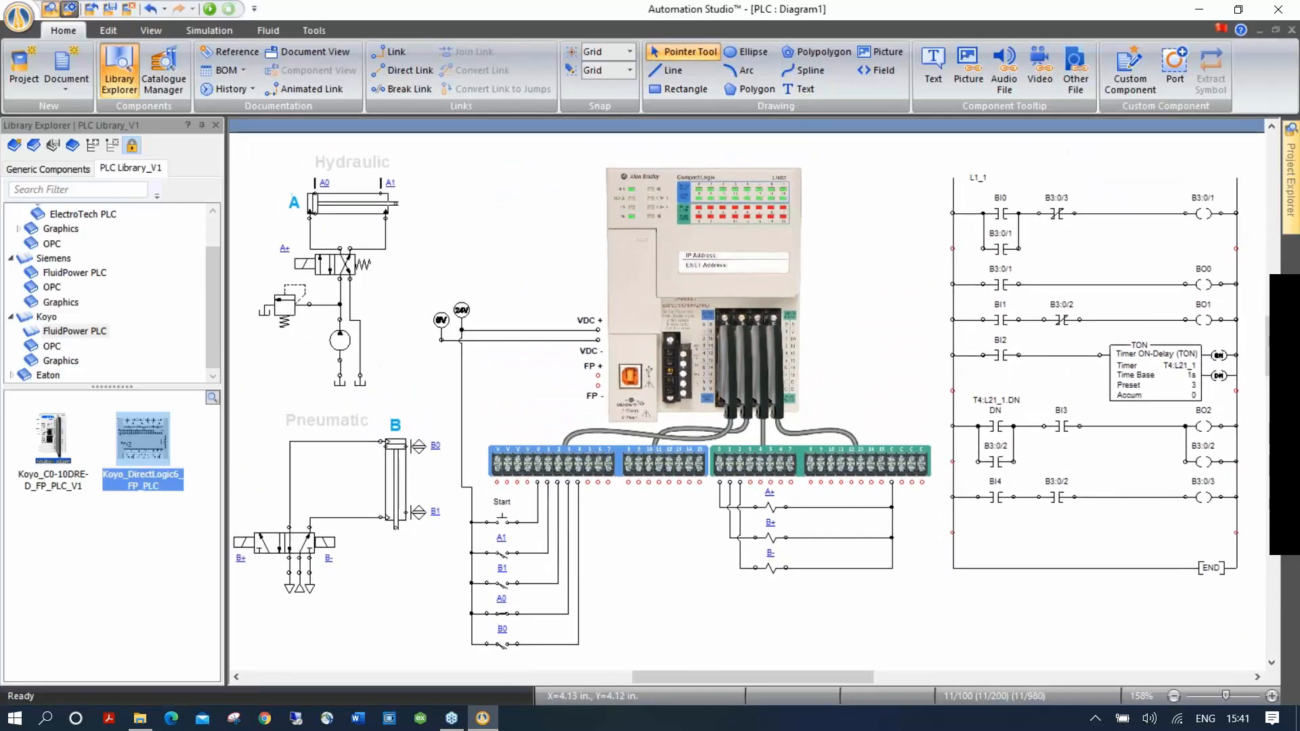
Discard the changes to the PLC project and open EL - (Siemens S7-1200 - Hydraulic).prx from DEMO SR3, Demo, Electrical Control.
left_click(96, 9)
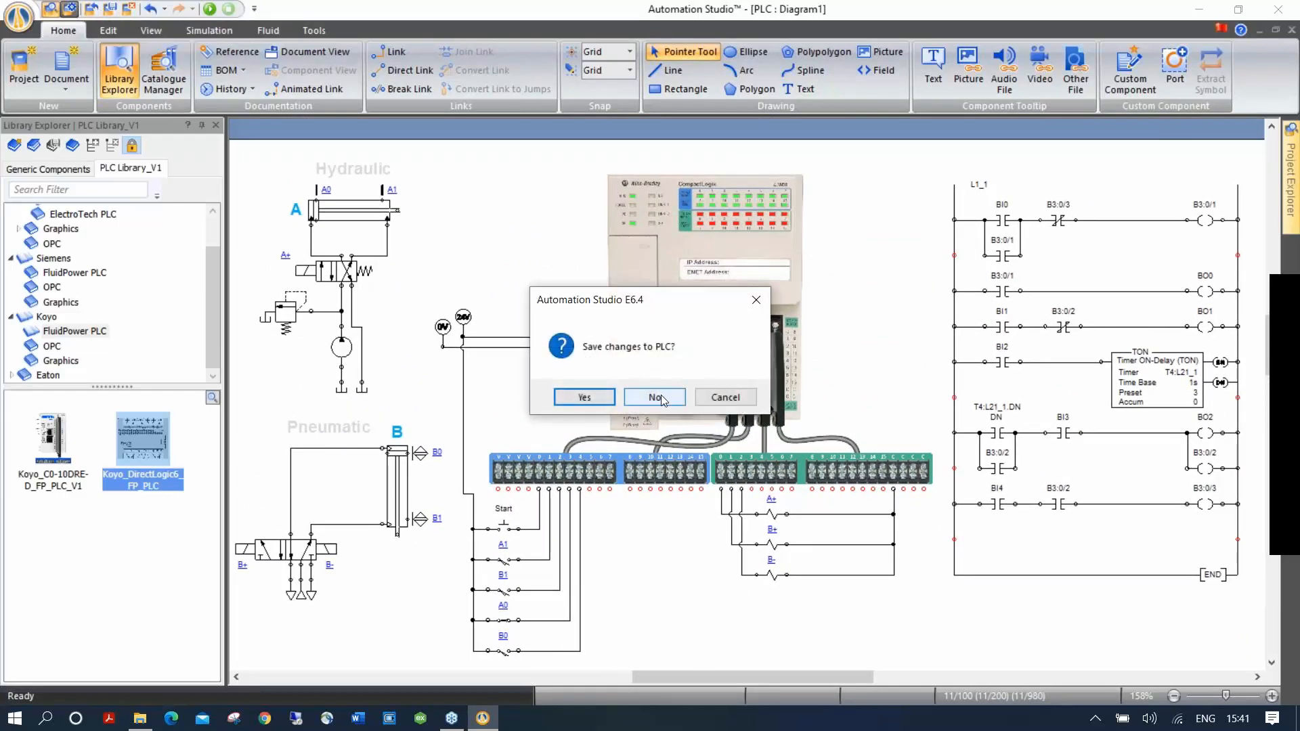
left_click(656, 398)
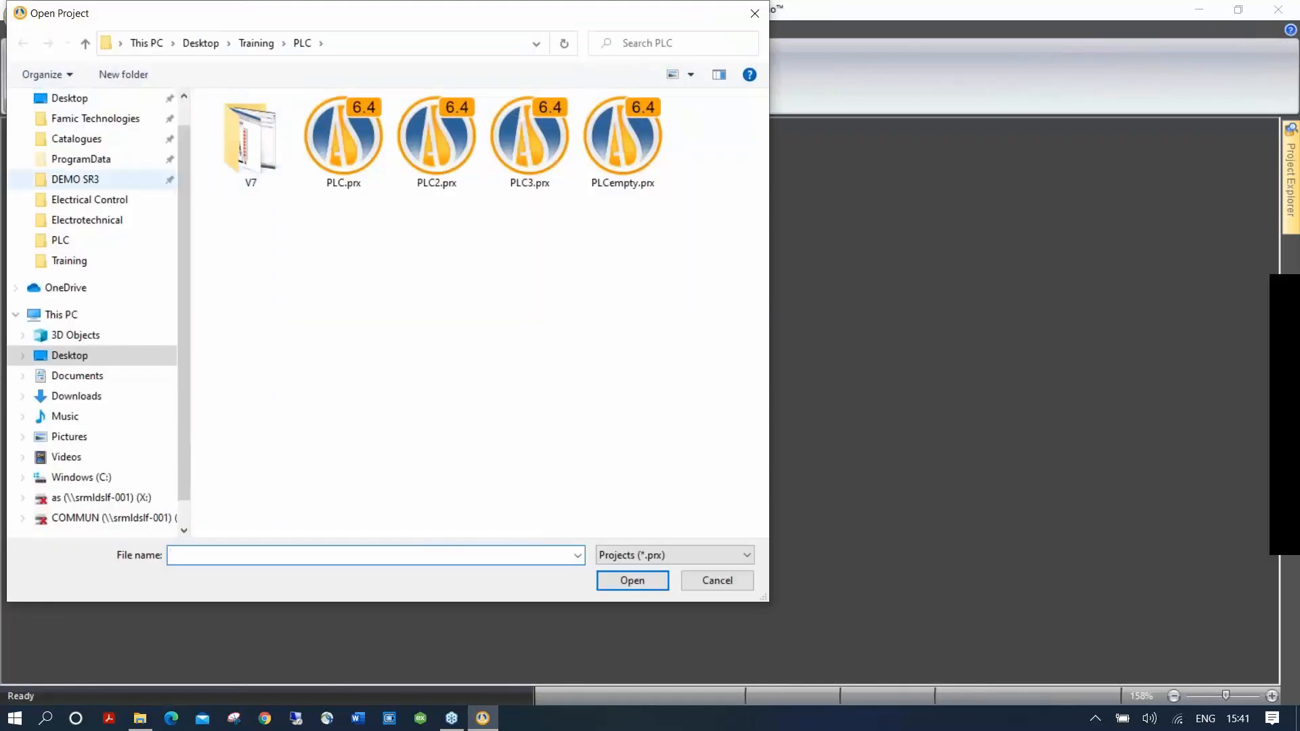
left_click(76, 180)
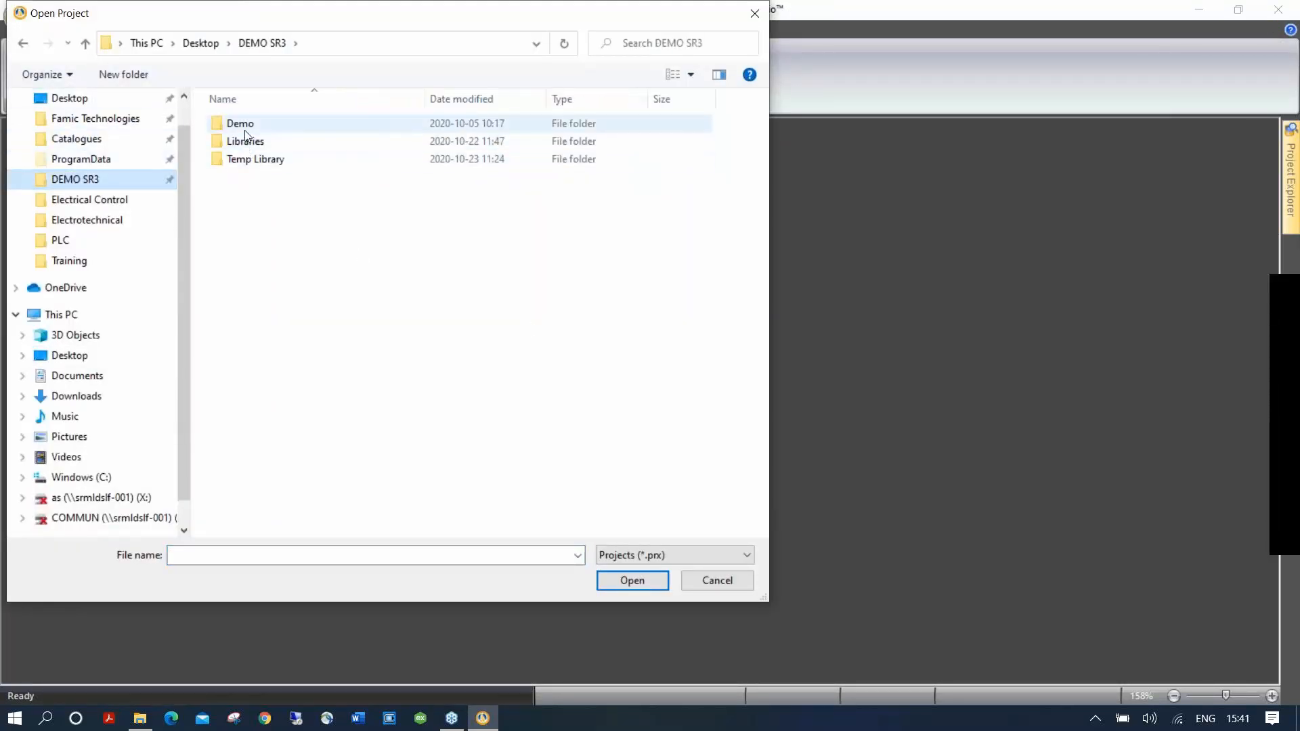
double_click(245, 125)
double_click(261, 180)
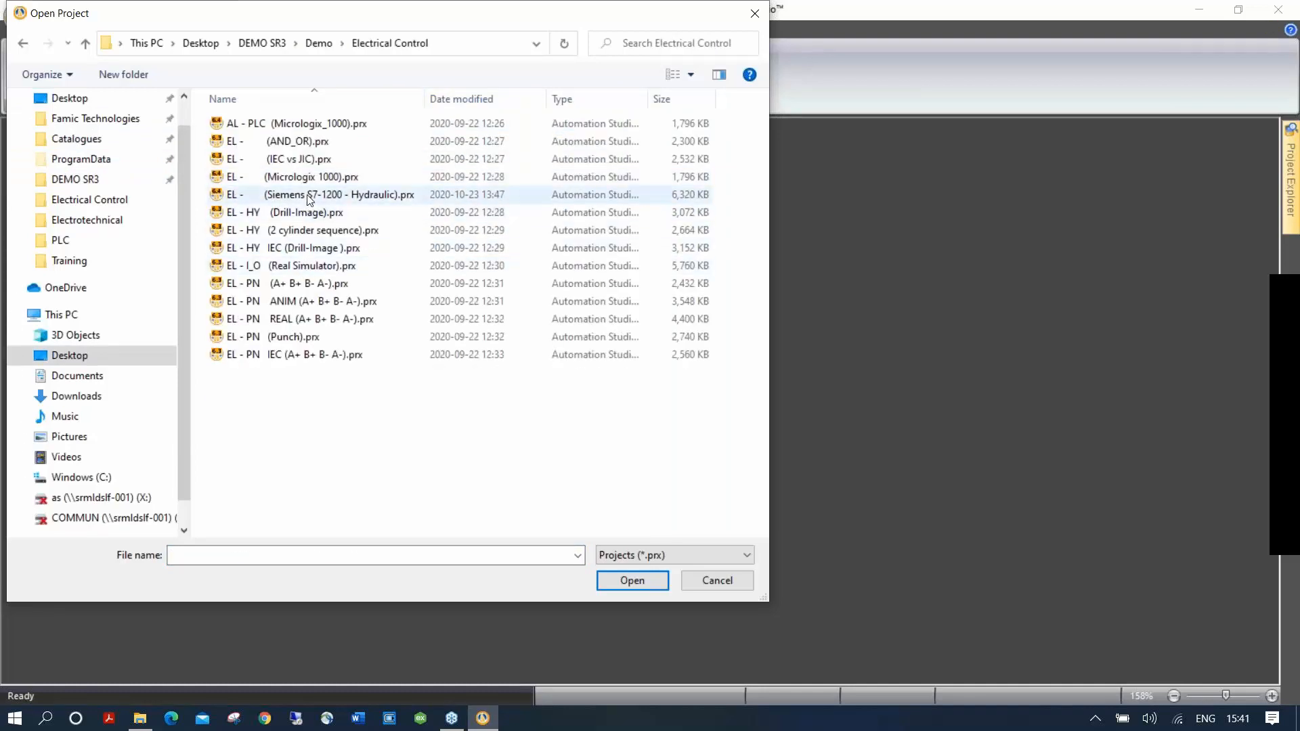
double_click(307, 195)
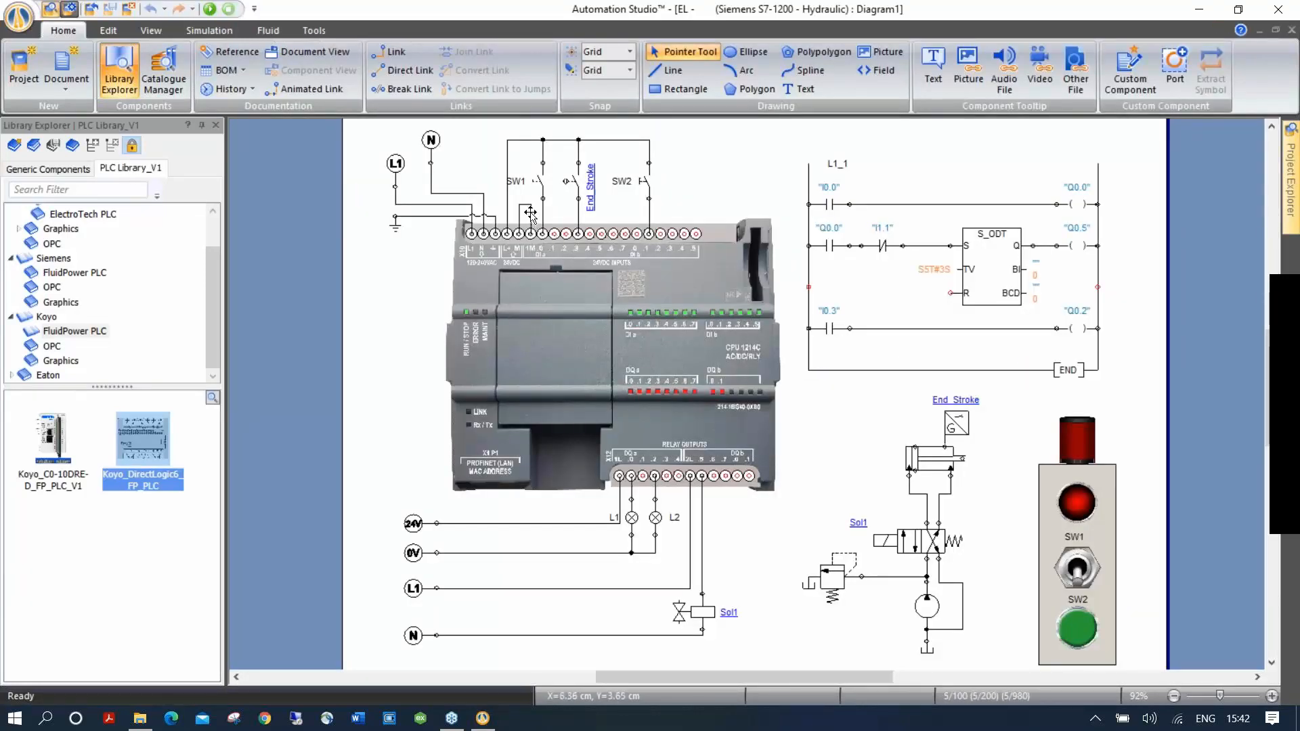
Inspect the input terminal wiring of the Siemens S7-1200 PLC and start the simulation of its hydraulic circuit.
scroll(512, 206, "up", 4)
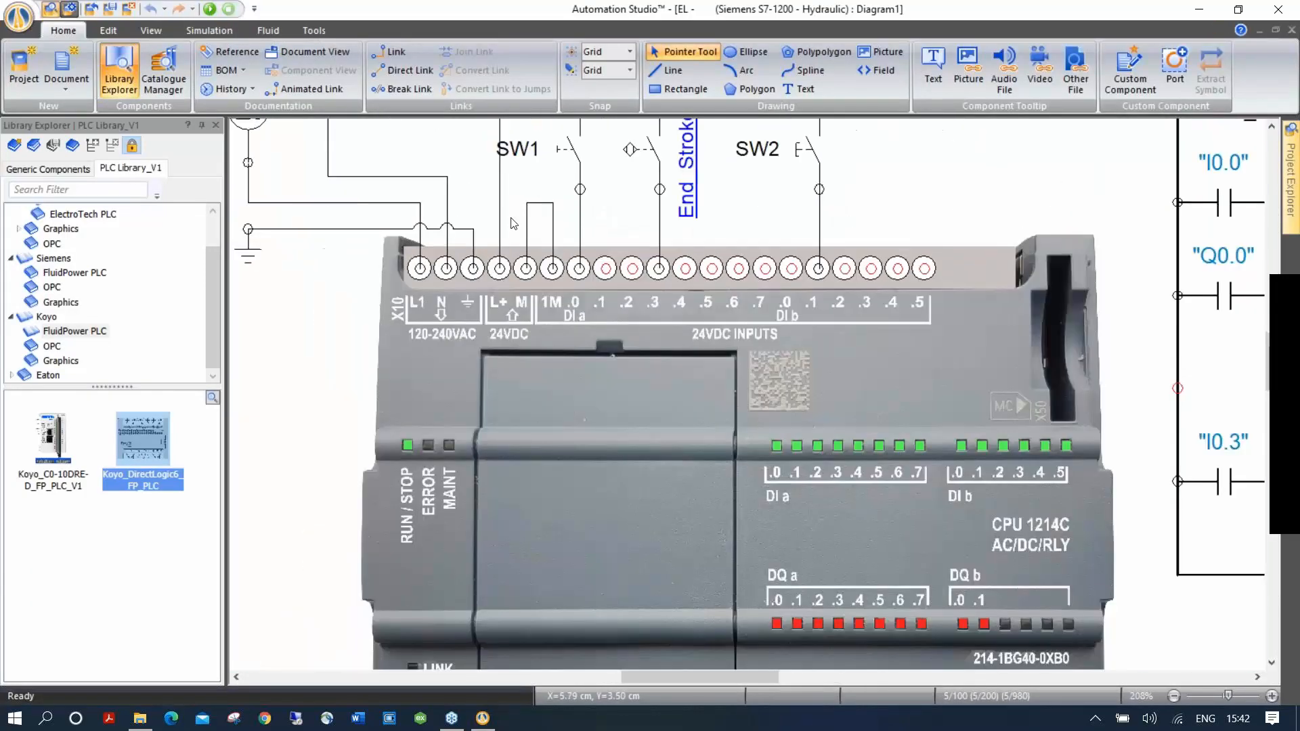
scroll(567, 261, "down", 4)
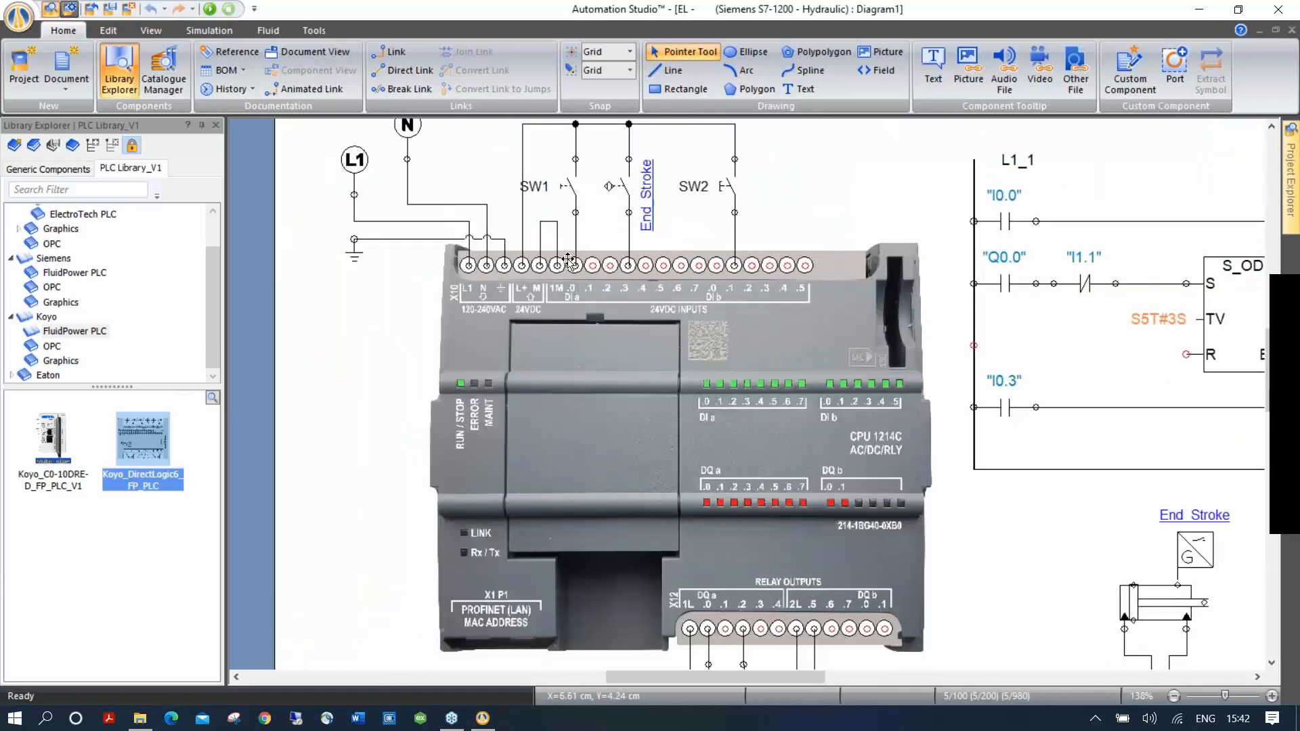
left_click_drag(850, 476, 784, 446)
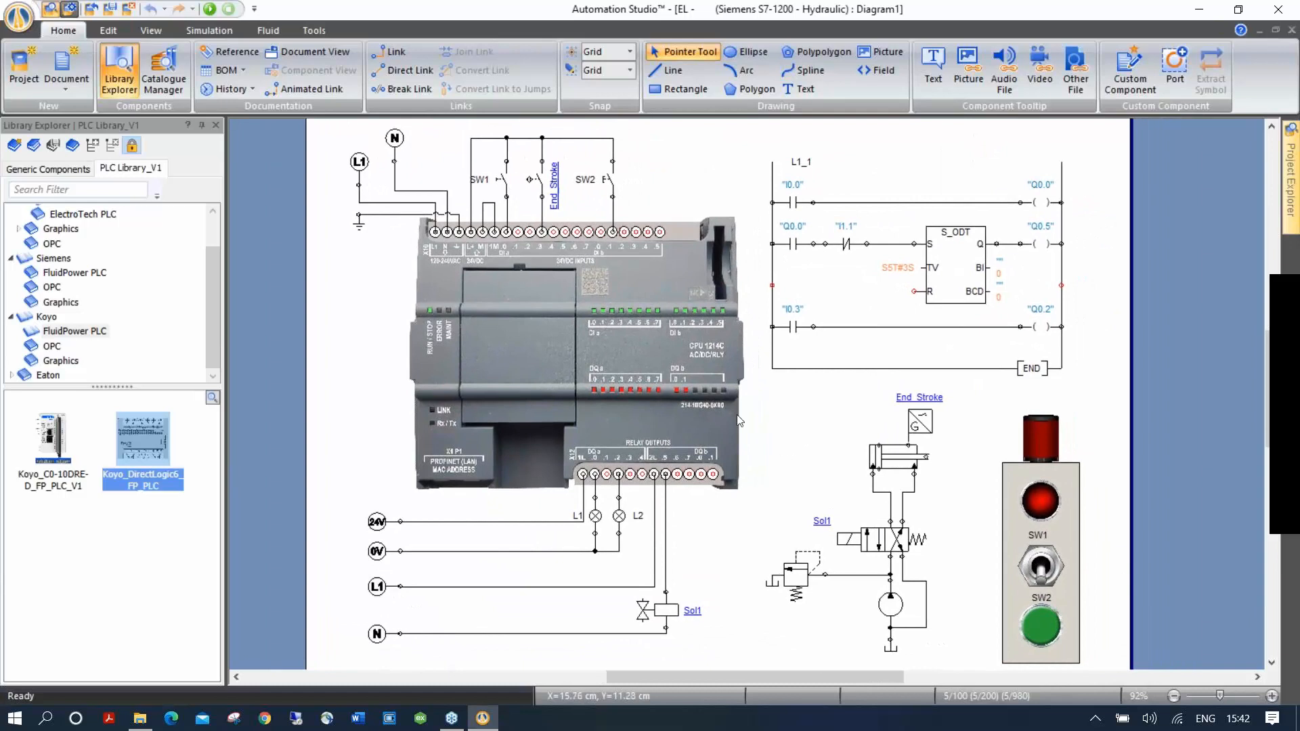
left_click(209, 9)
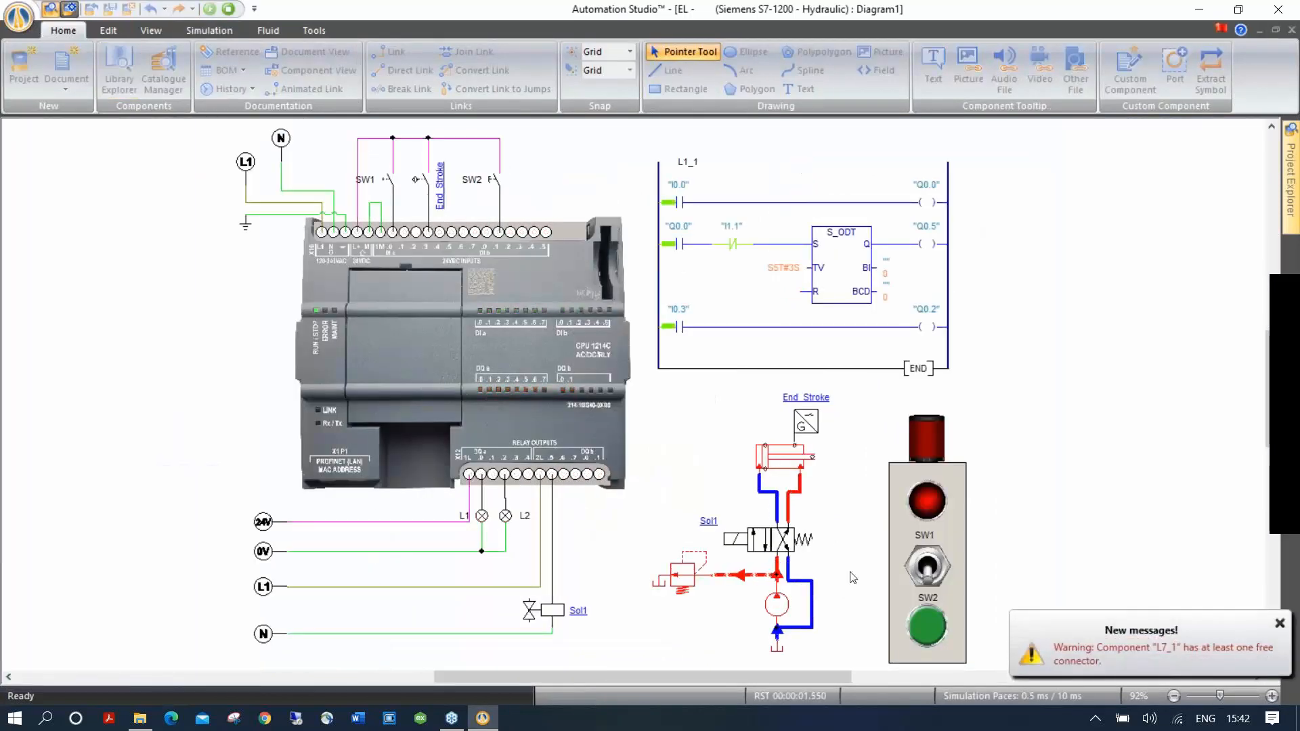
Operate SW1 and SW2 on the control panel of the running Siemens S7-1200 hydraulic circuit, and stop the simulation.
left_click(915, 573)
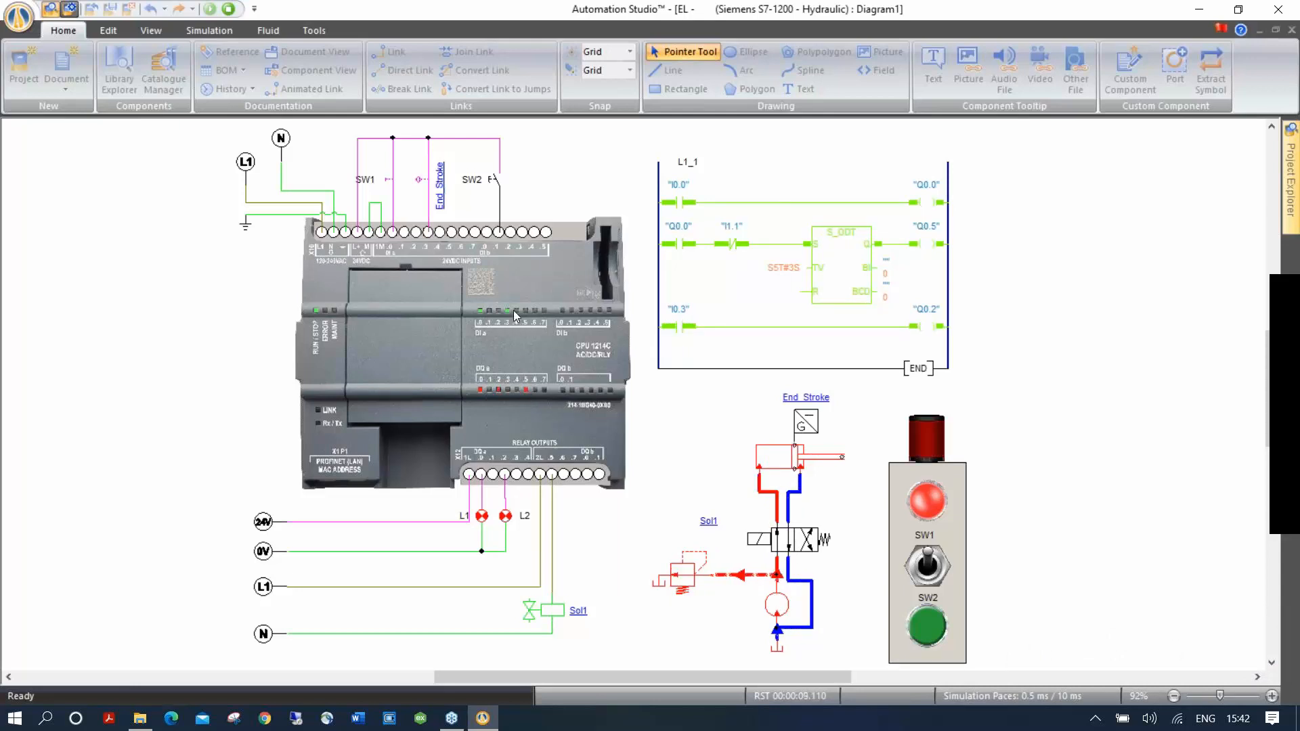
left_click(925, 626)
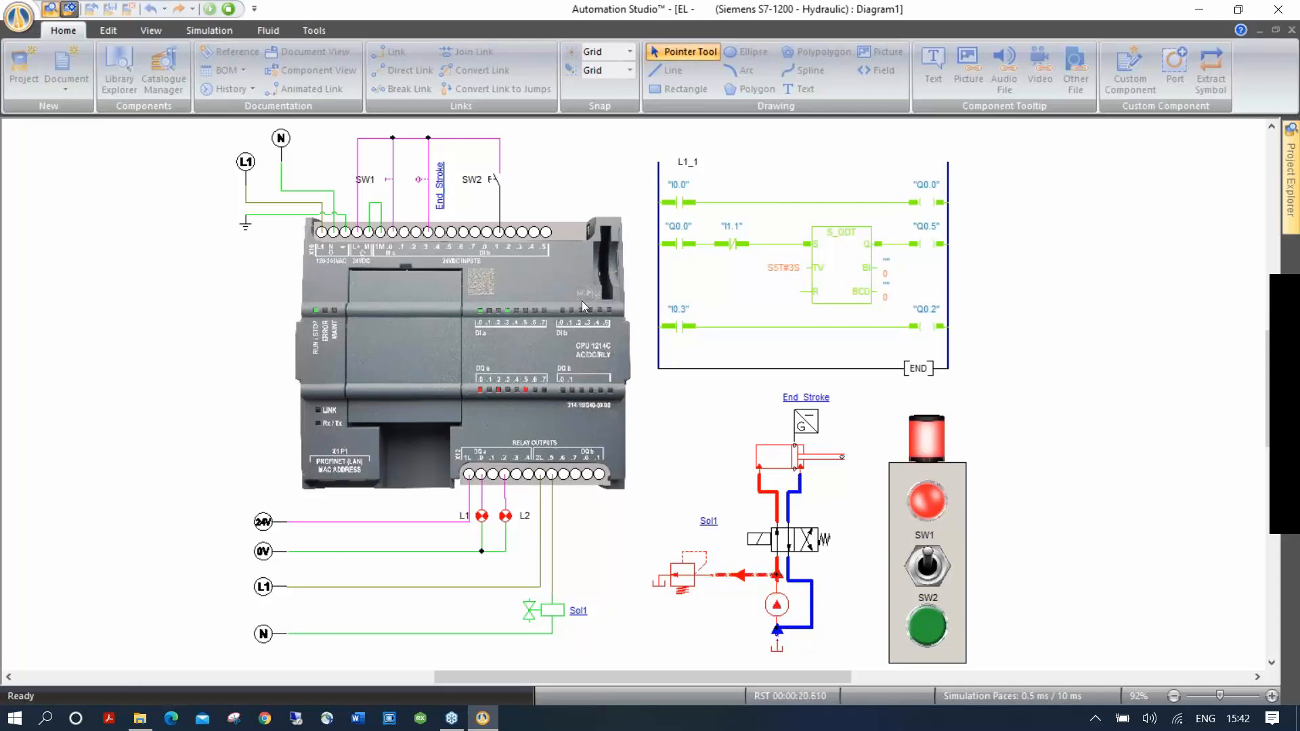
left_click(926, 629)
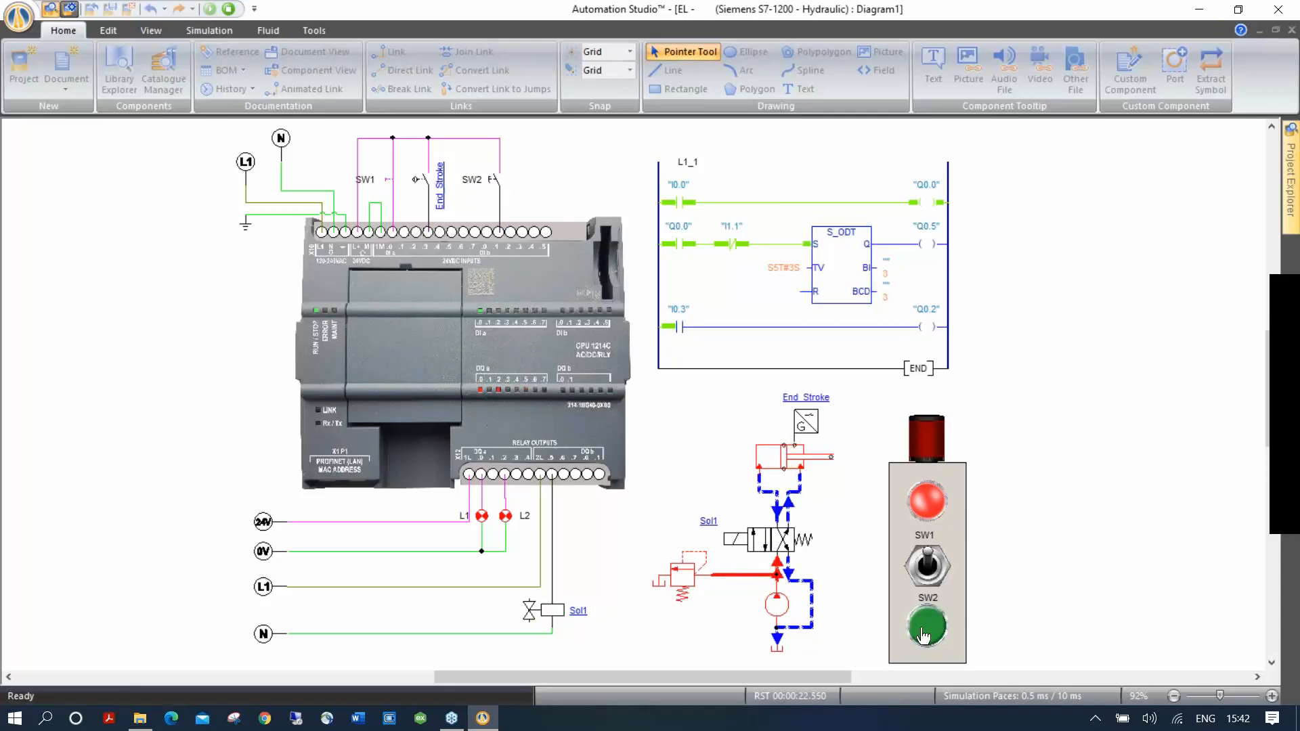
left_click(229, 9)
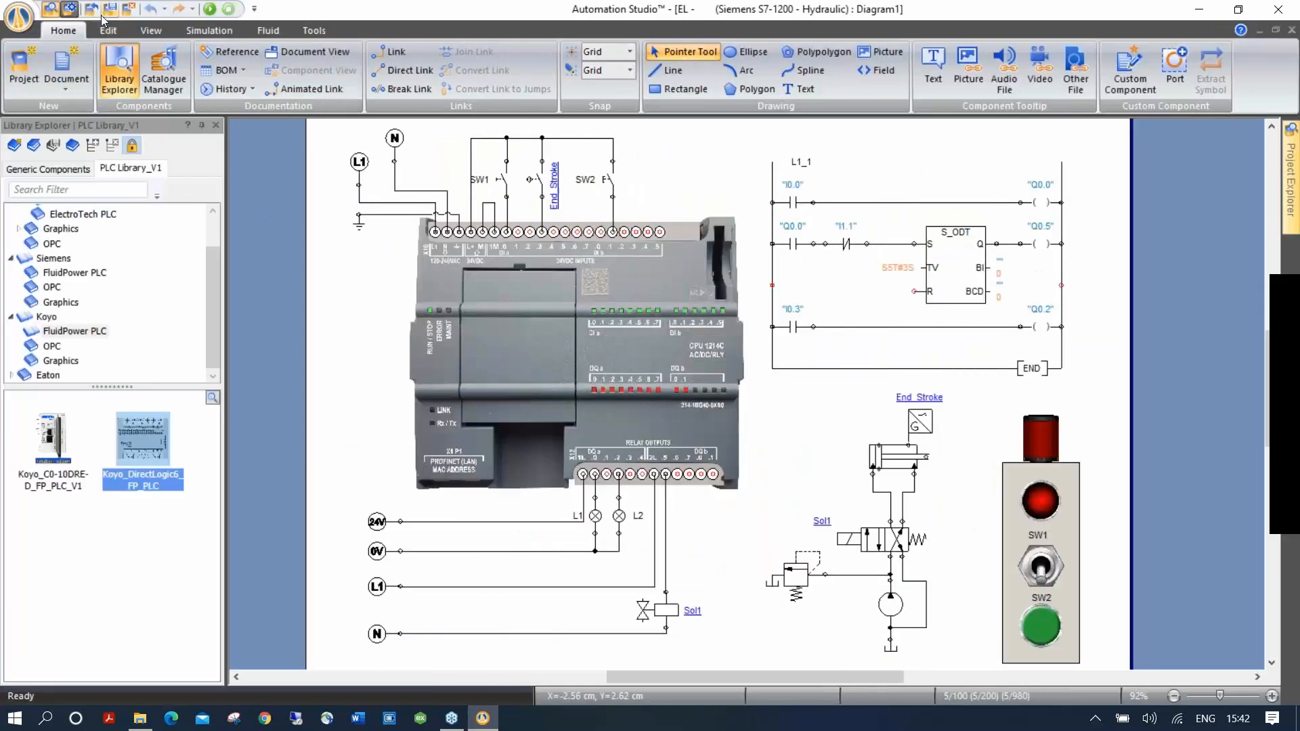
Discard the changes to the Siemens project and open 9- Drilling Factory (Solution-PLC).prx from the Demo, Virtual Systems folder.
left_click(94, 10)
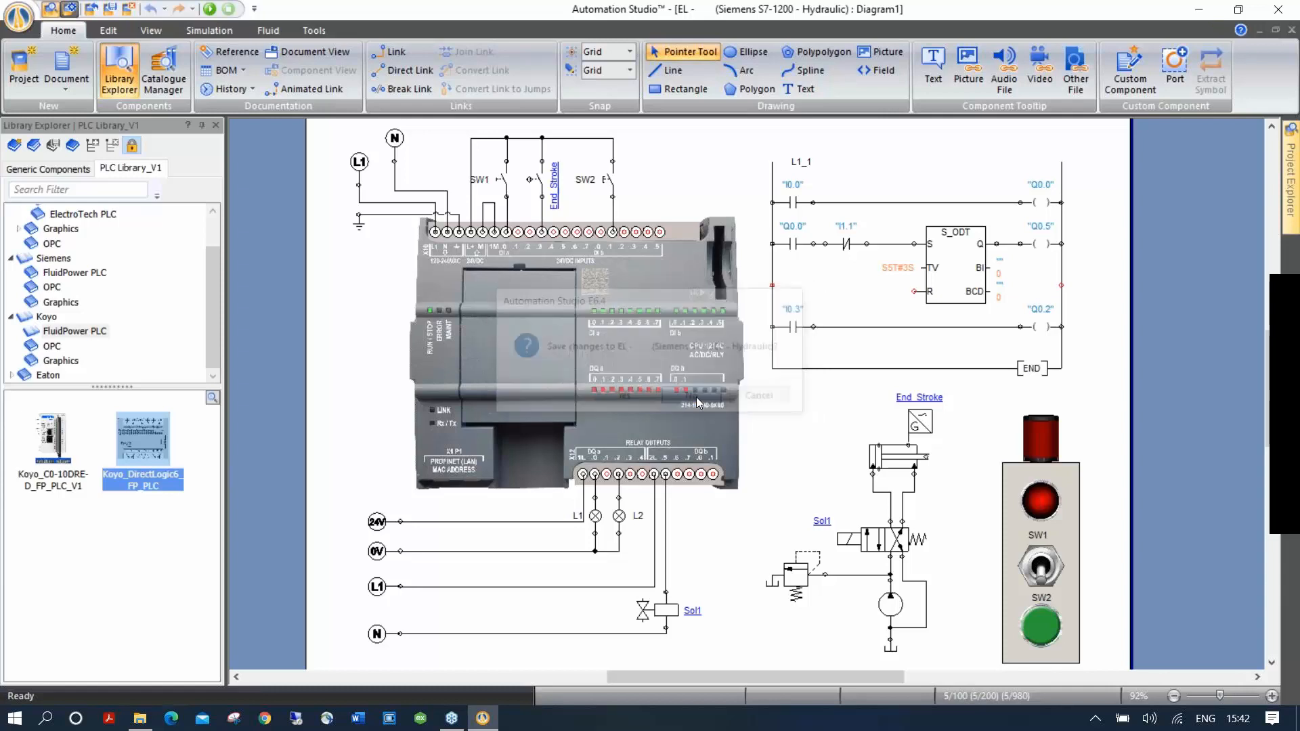
left_click(691, 398)
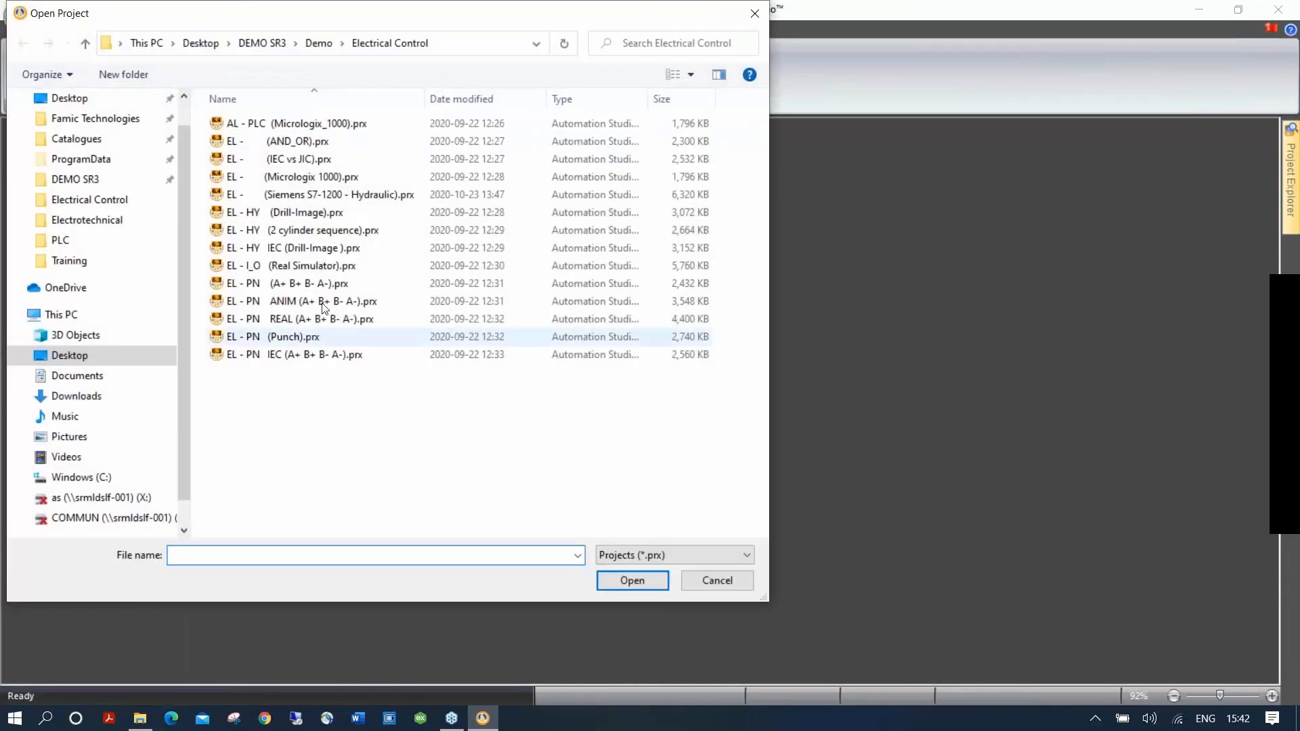
left_click(319, 43)
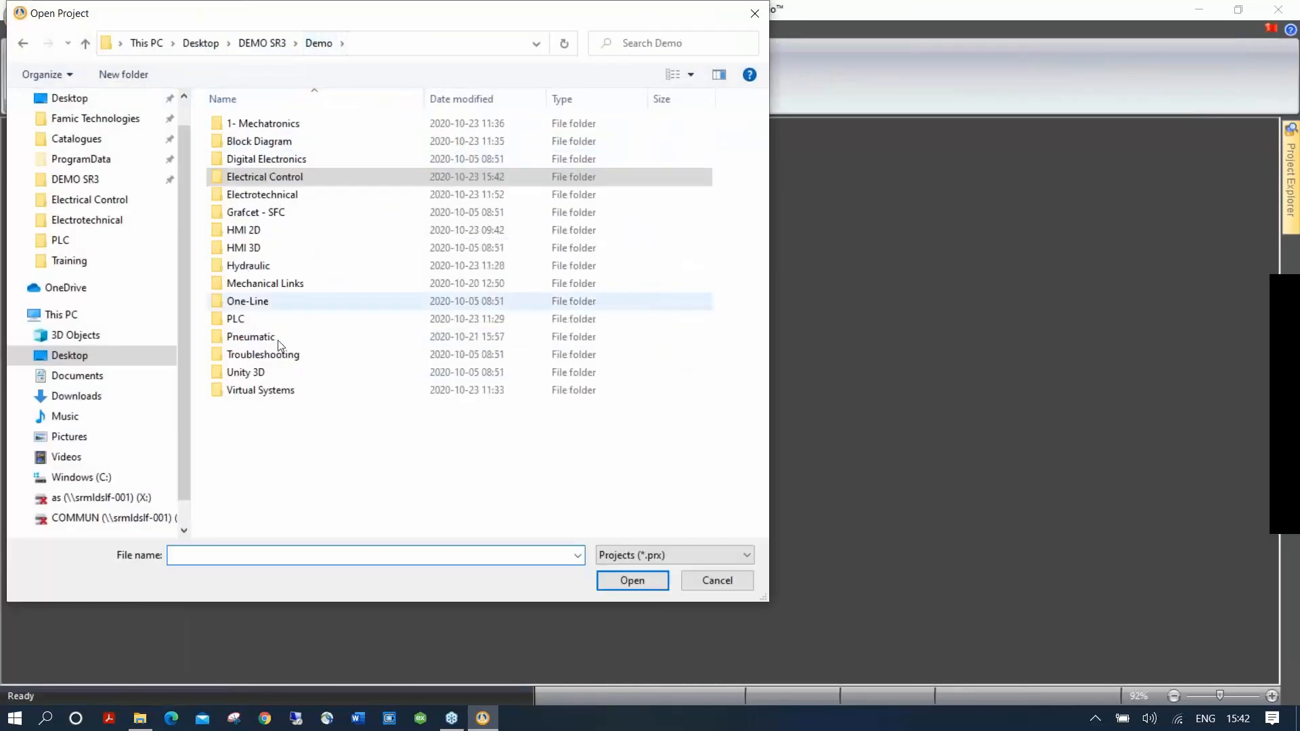
double_click(270, 390)
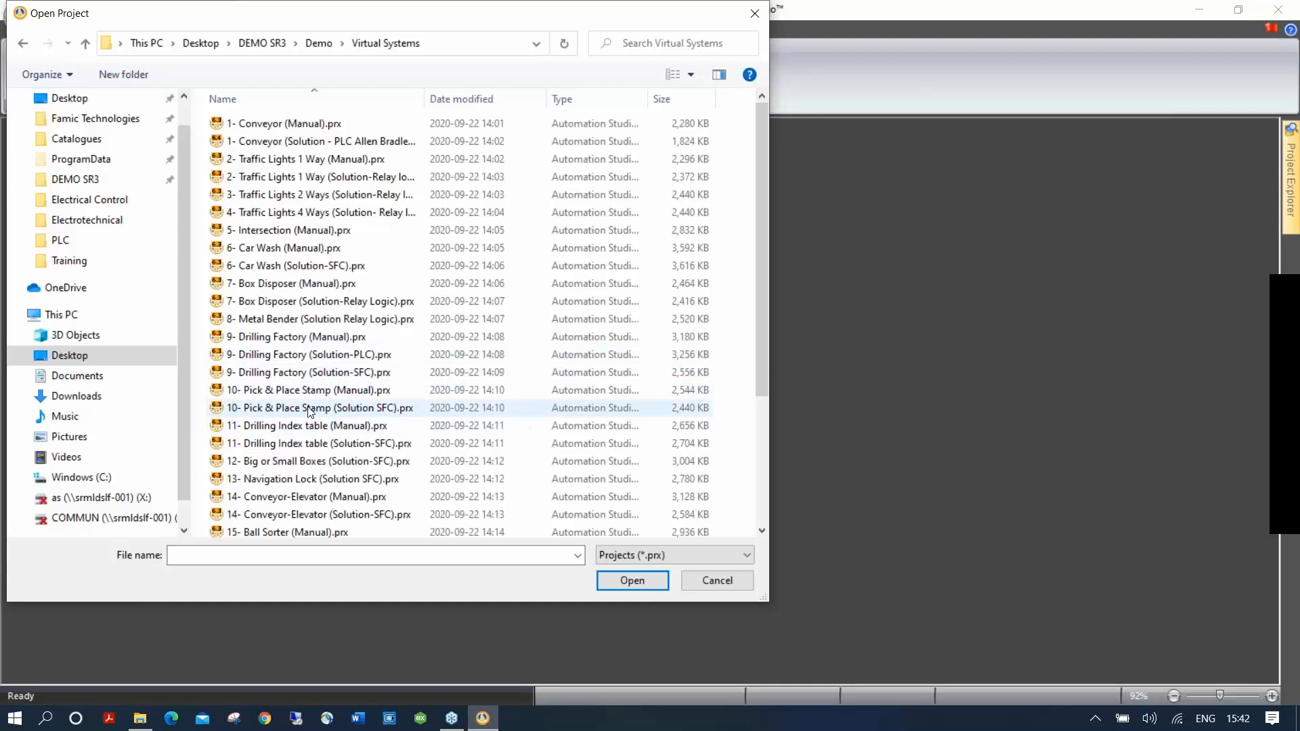
double_click(285, 365)
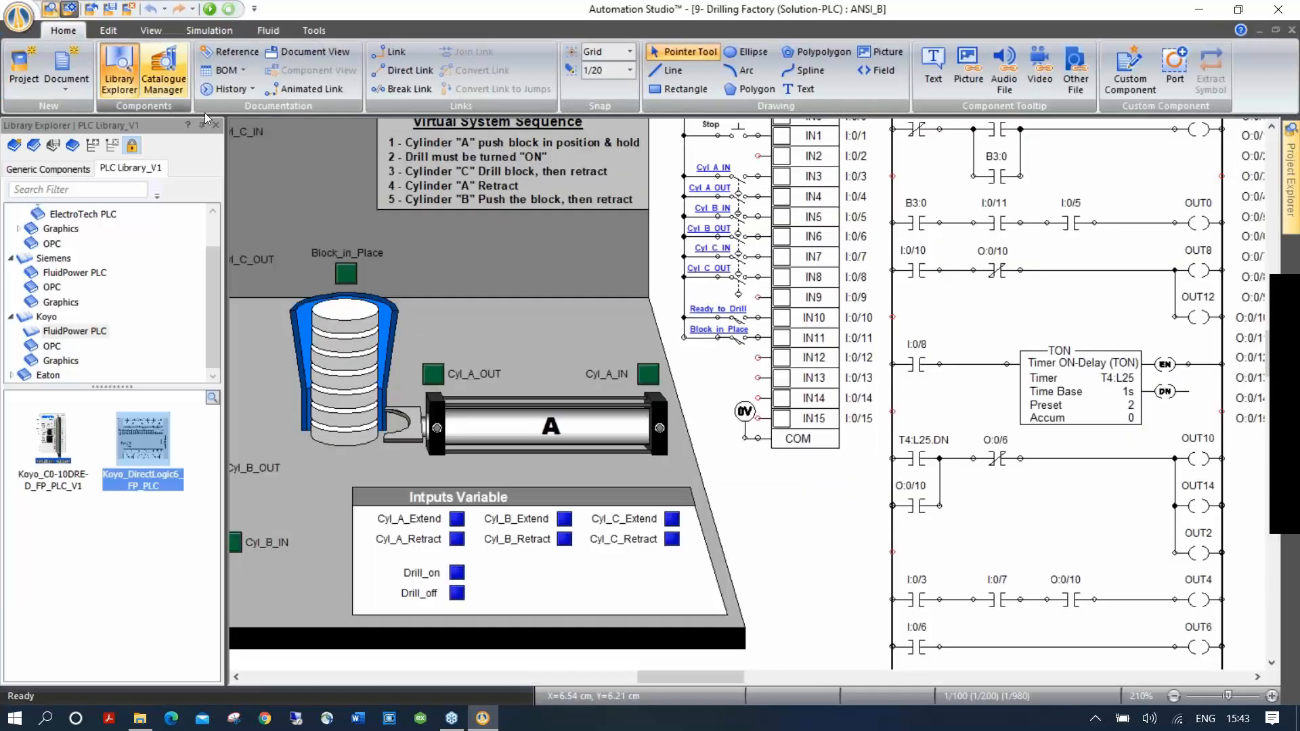
Simulate the whole PLC-controlled drilling factory, trigger its sequence with the Start switch on input IN0, and stop the simulation.
left_click(203, 125)
right_click(699, 201)
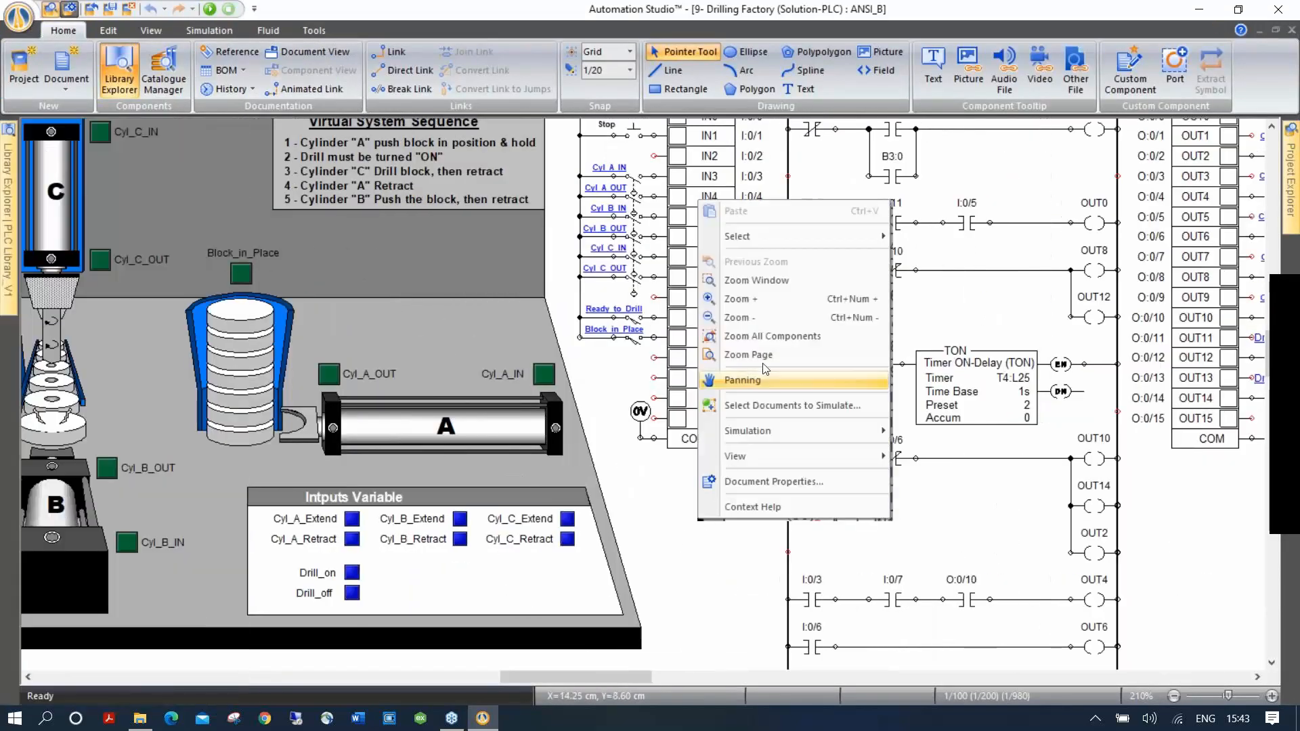
left_click(783, 338)
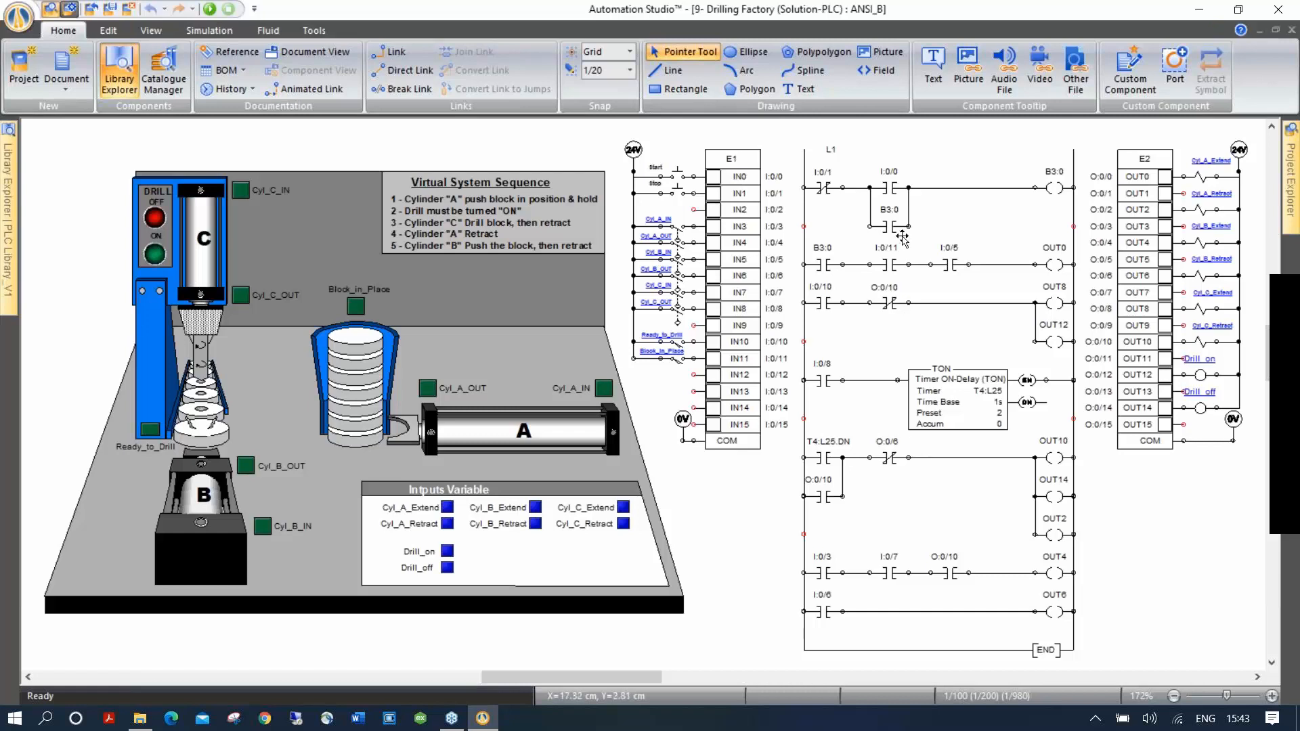
left_click(210, 10)
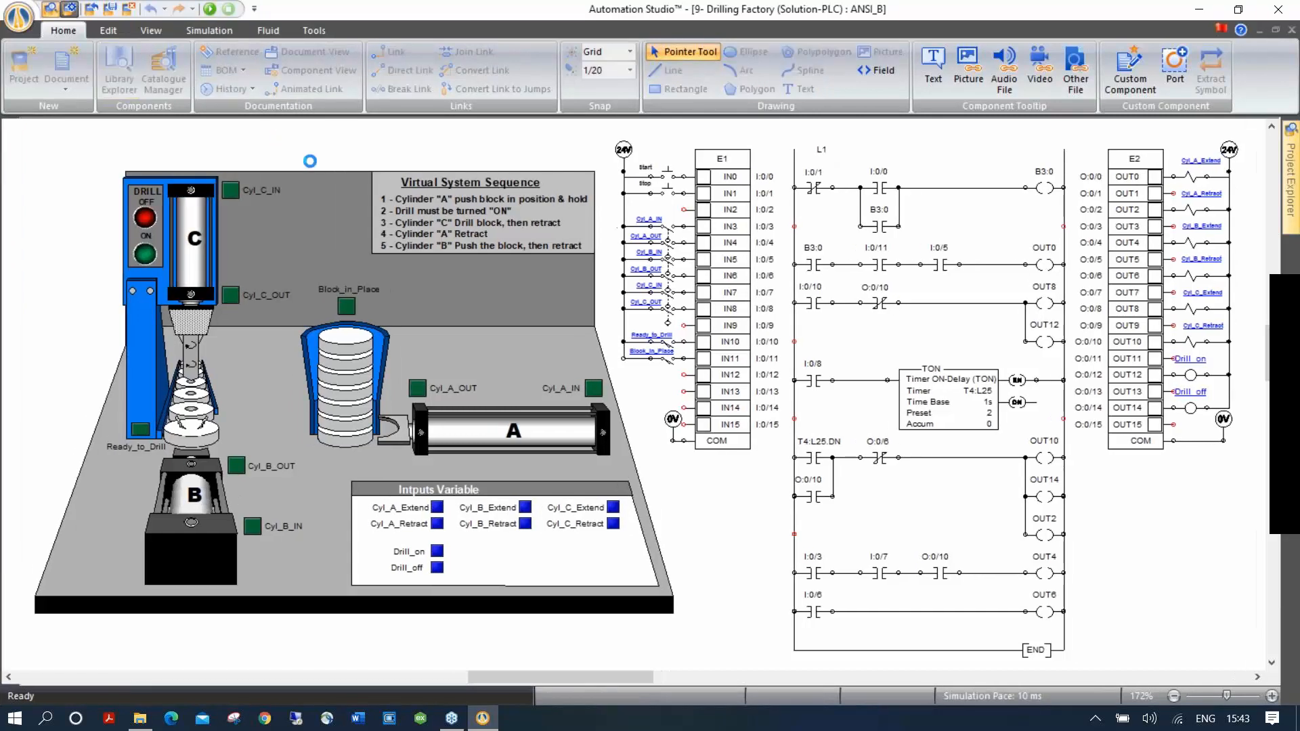
left_click(669, 177)
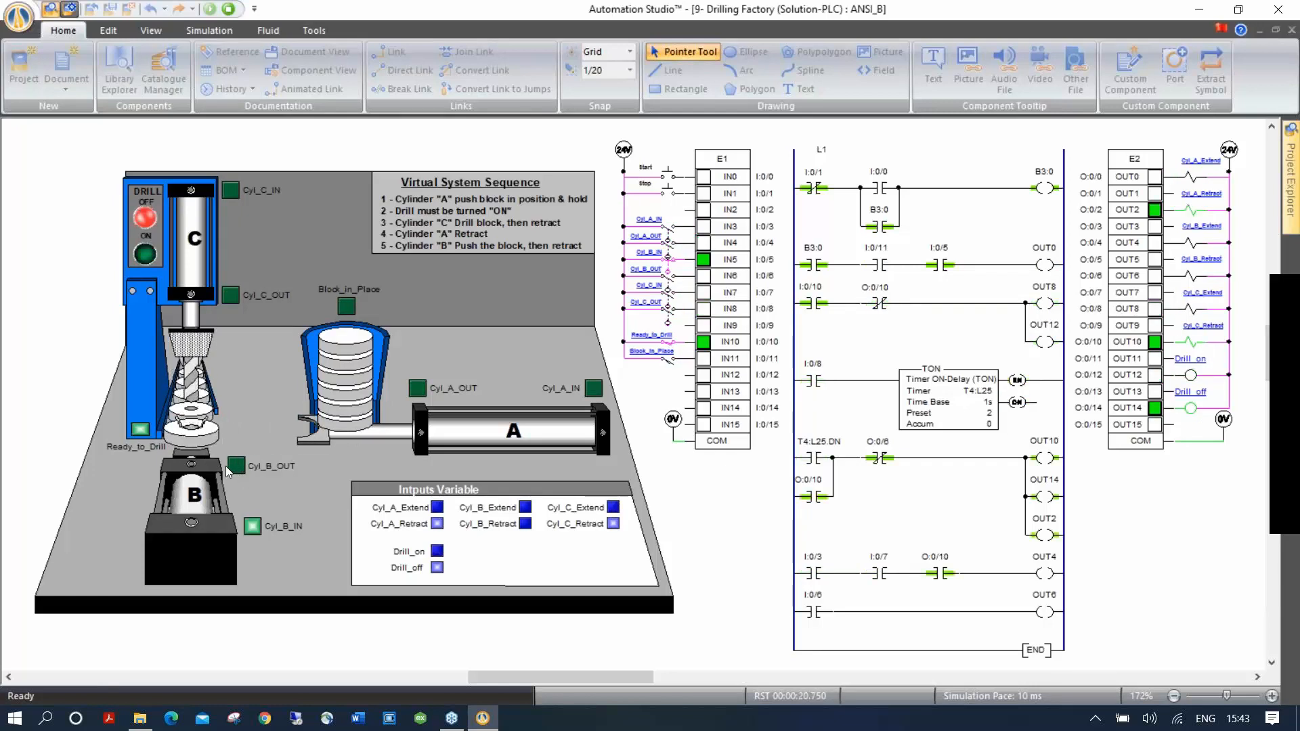
left_click(228, 9)
Delete all rungs of the drilling factory's ladder program, leaving its rails in place.
left_click_drag(1085, 577, 1086, 618)
key("Delete")
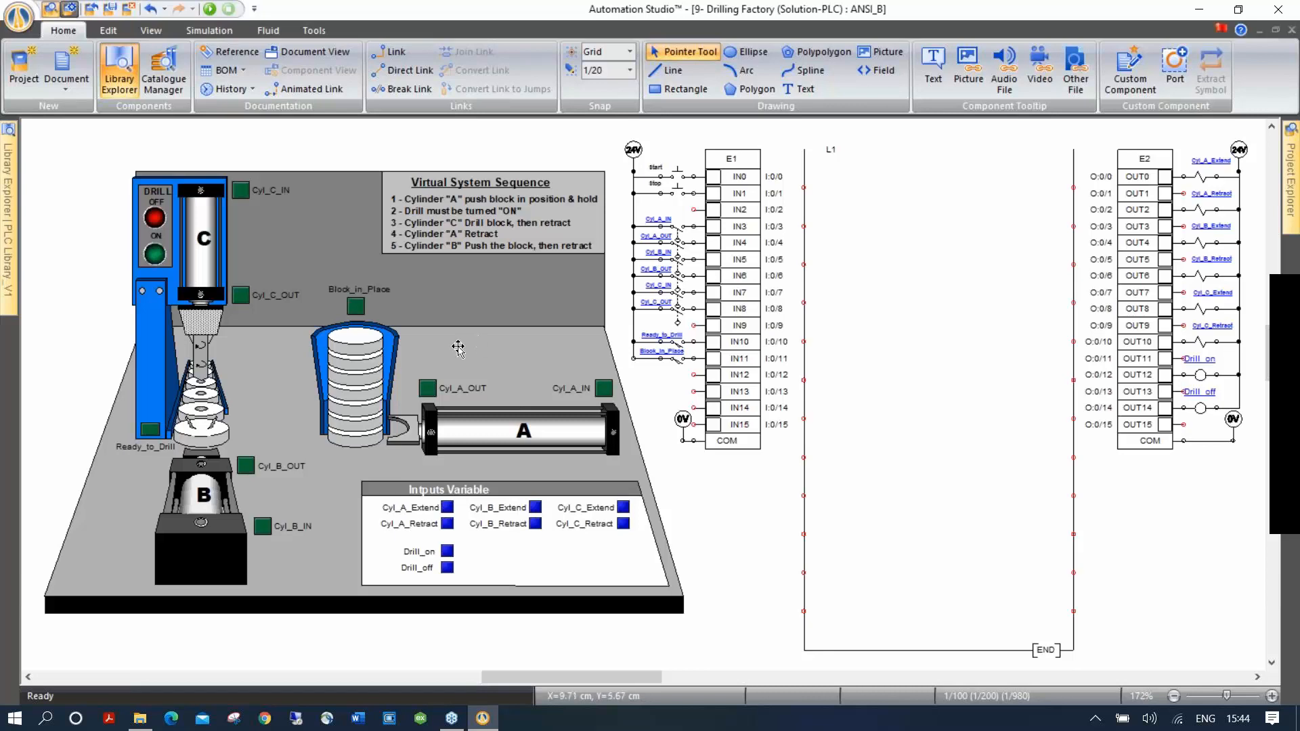
Discard the changes to the PLC solution and open 9- Drilling Factory (Solution-SFC).prx from the same folder.
left_click(90, 9)
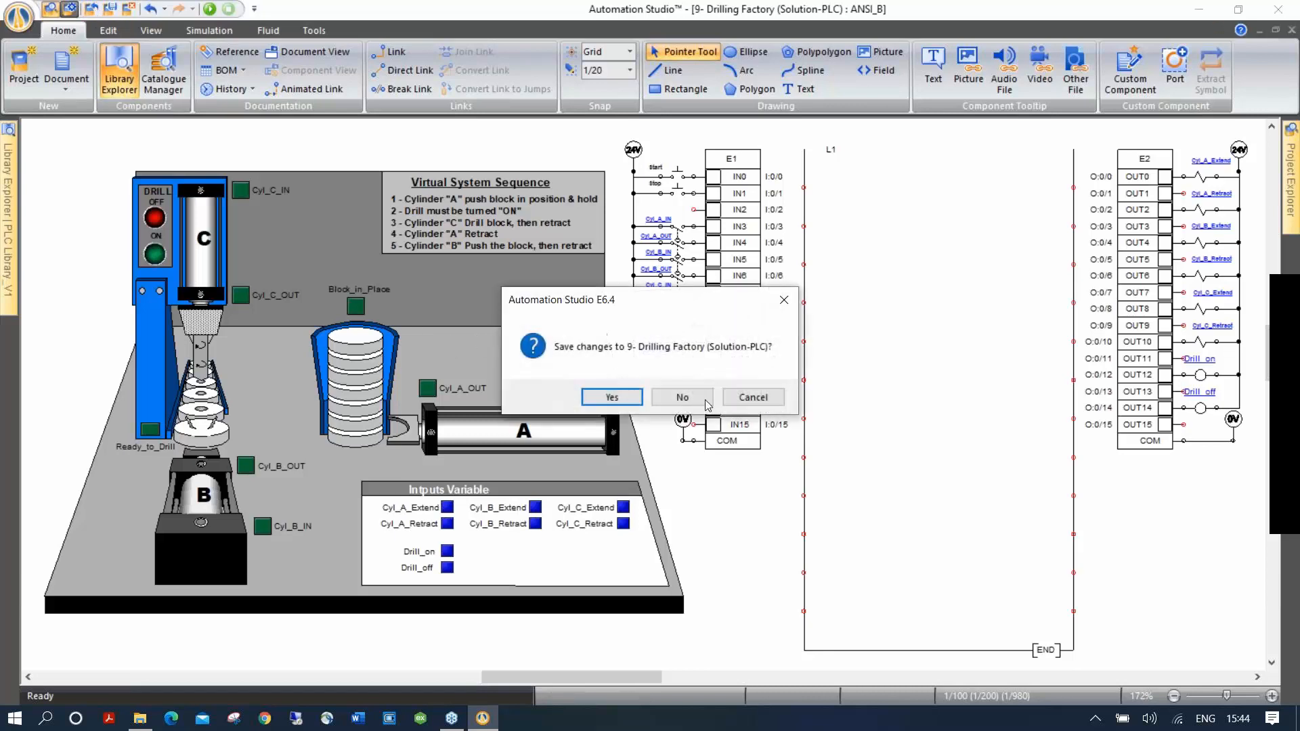
left_click(679, 395)
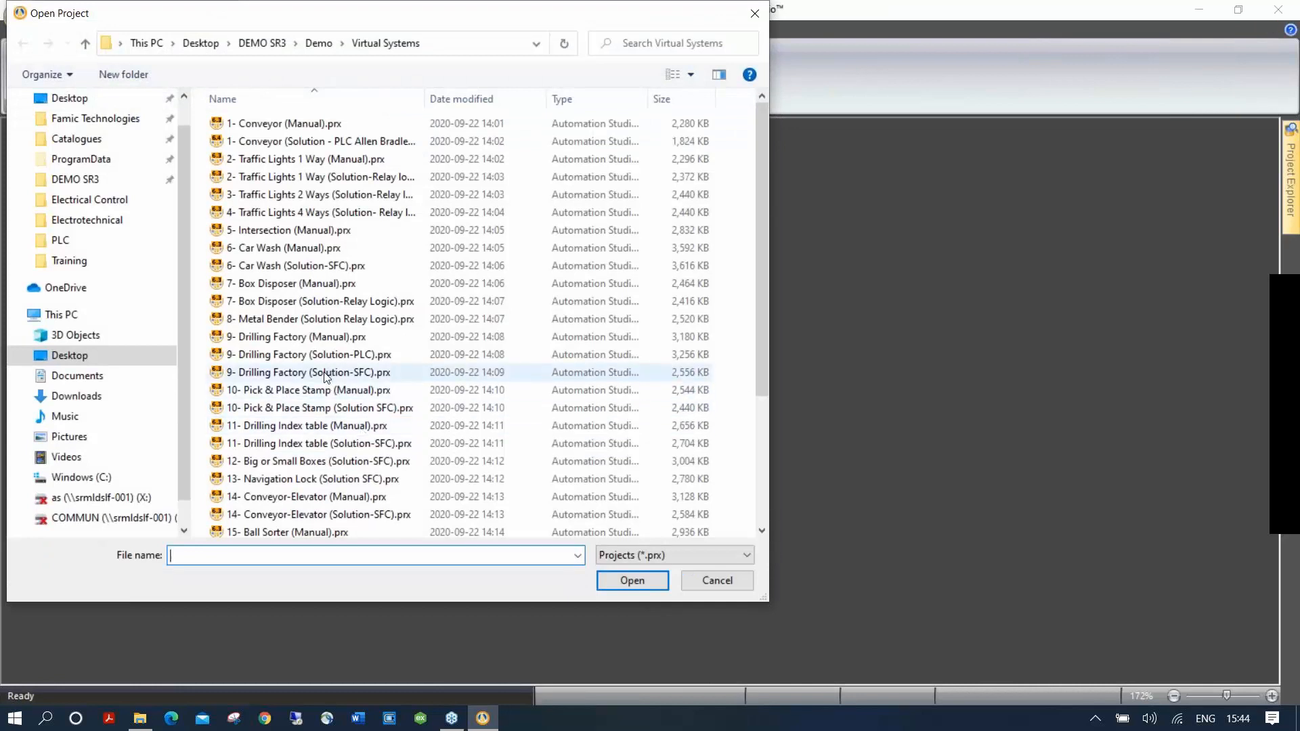
double_click(325, 374)
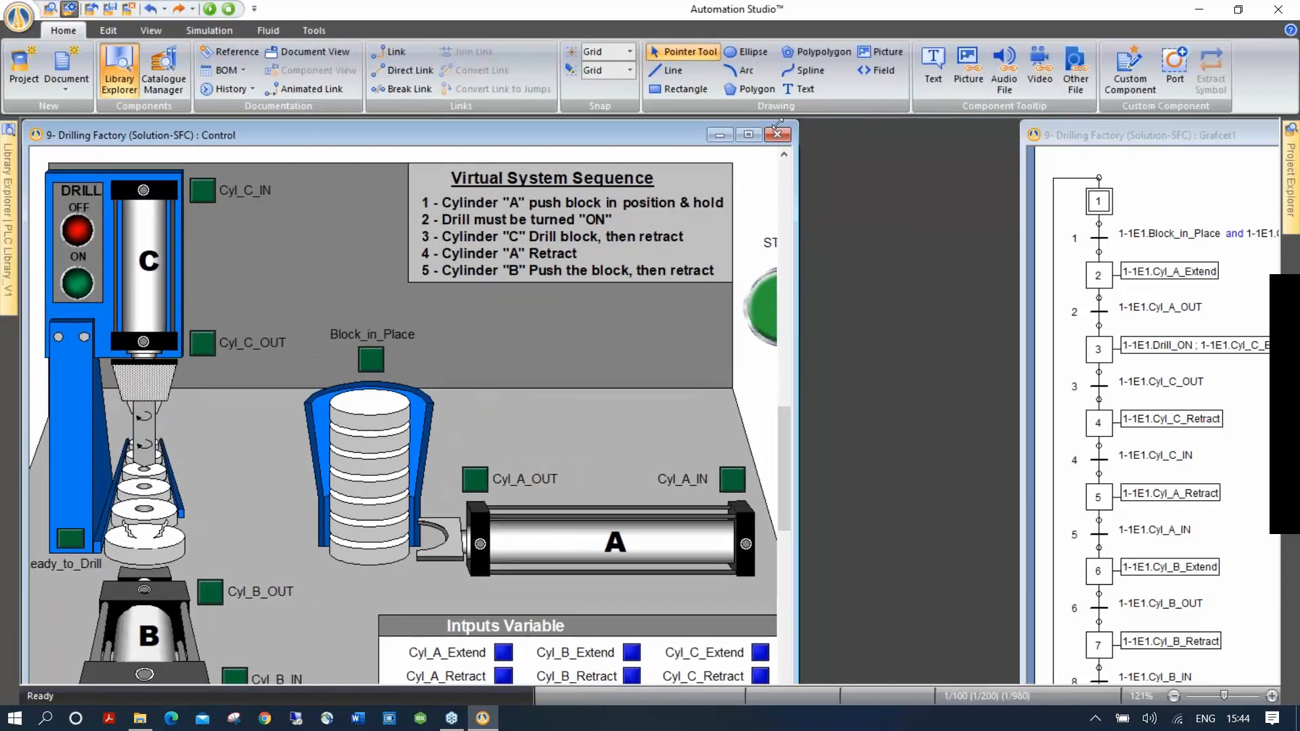
Arrange the Grafcet1 chart beside the Control document and shift the drilling station away from the START button.
left_click(1070, 140)
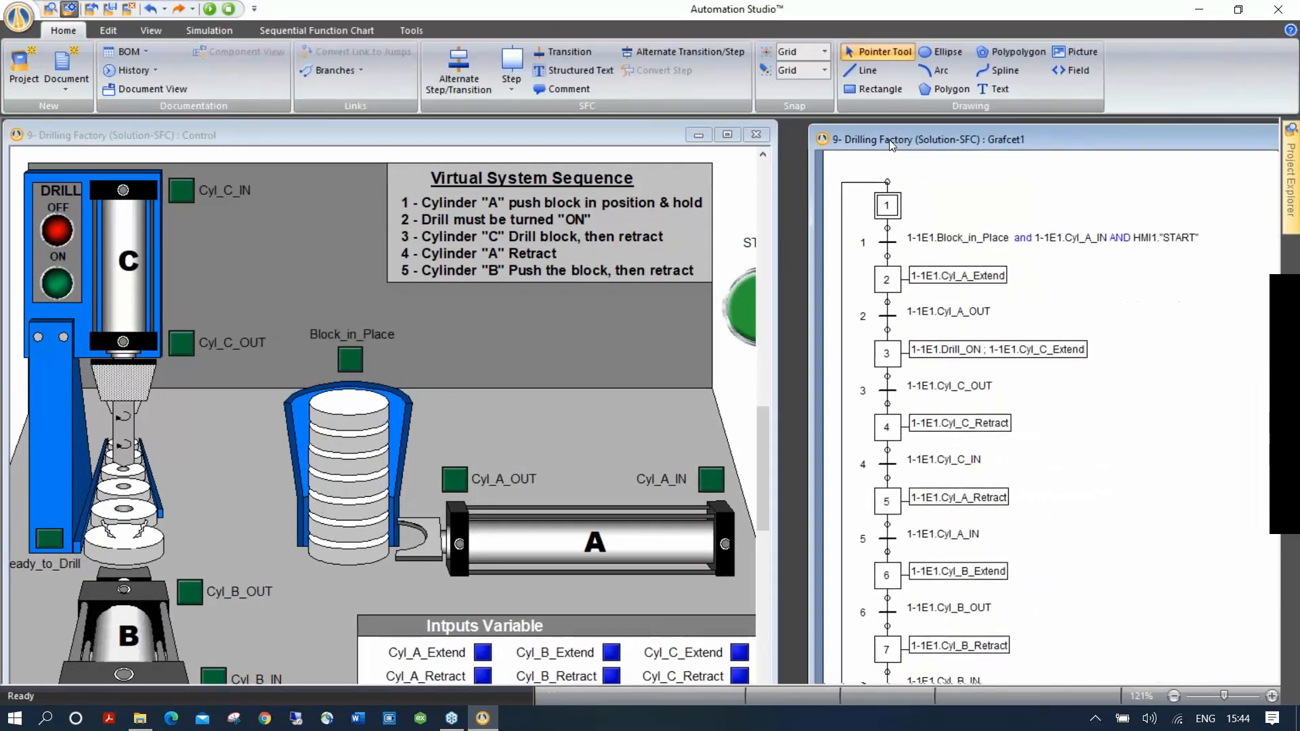
mouse_move(879, 140)
left_mouse_down()
mouse_move(883, 189)
mouse_move(899, 137)
left_mouse_up()
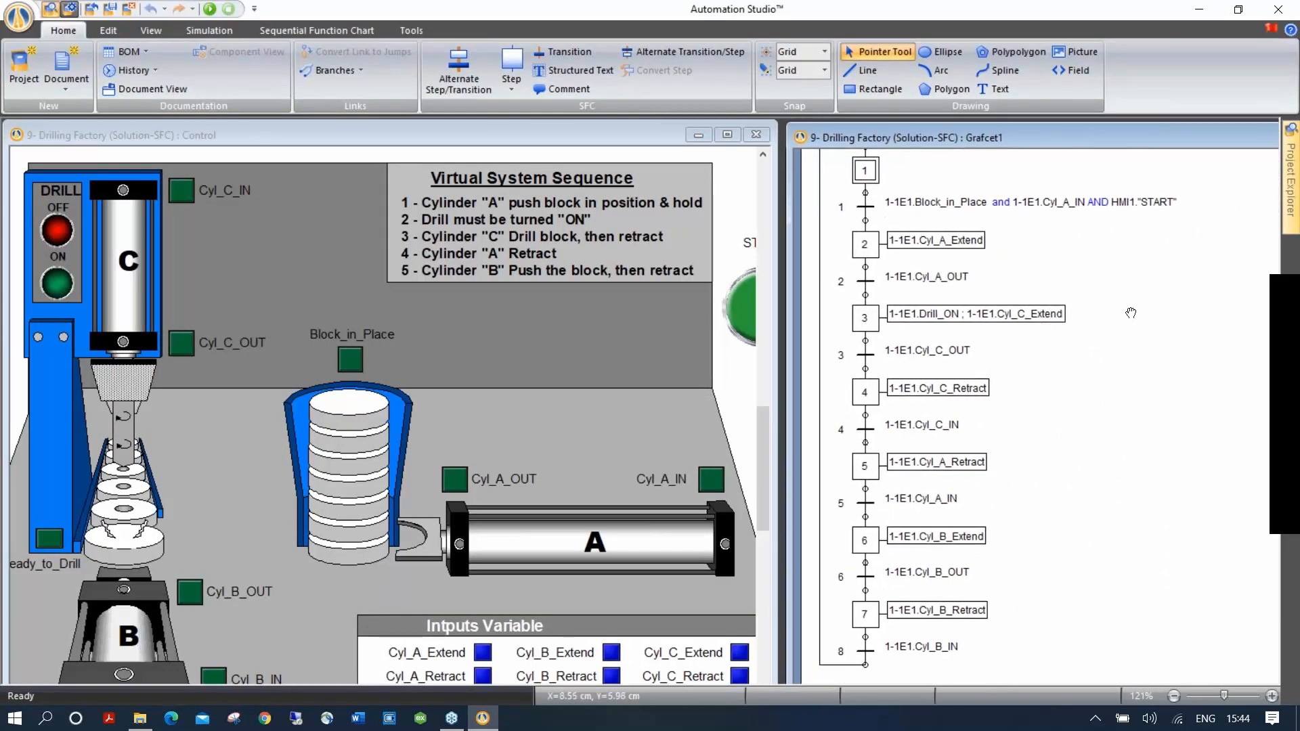
scroll(731, 159, "down", 2)
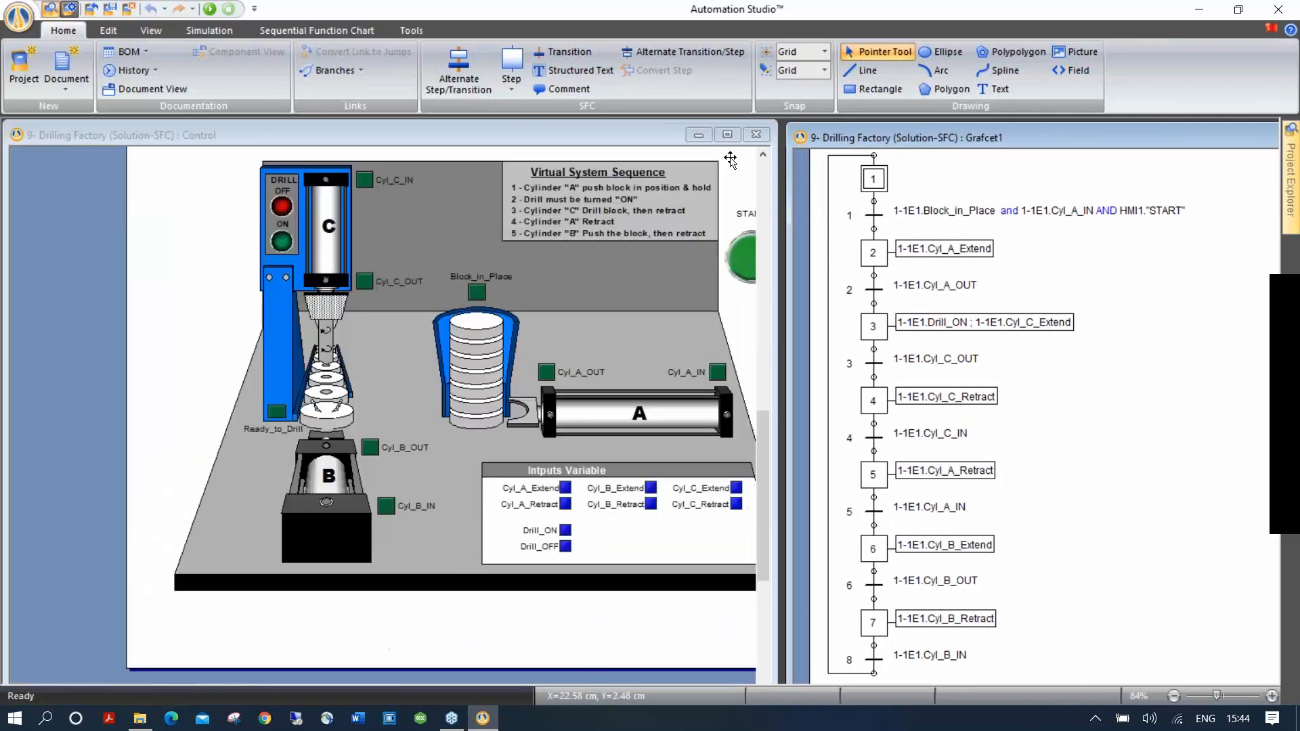
left_click(629, 271)
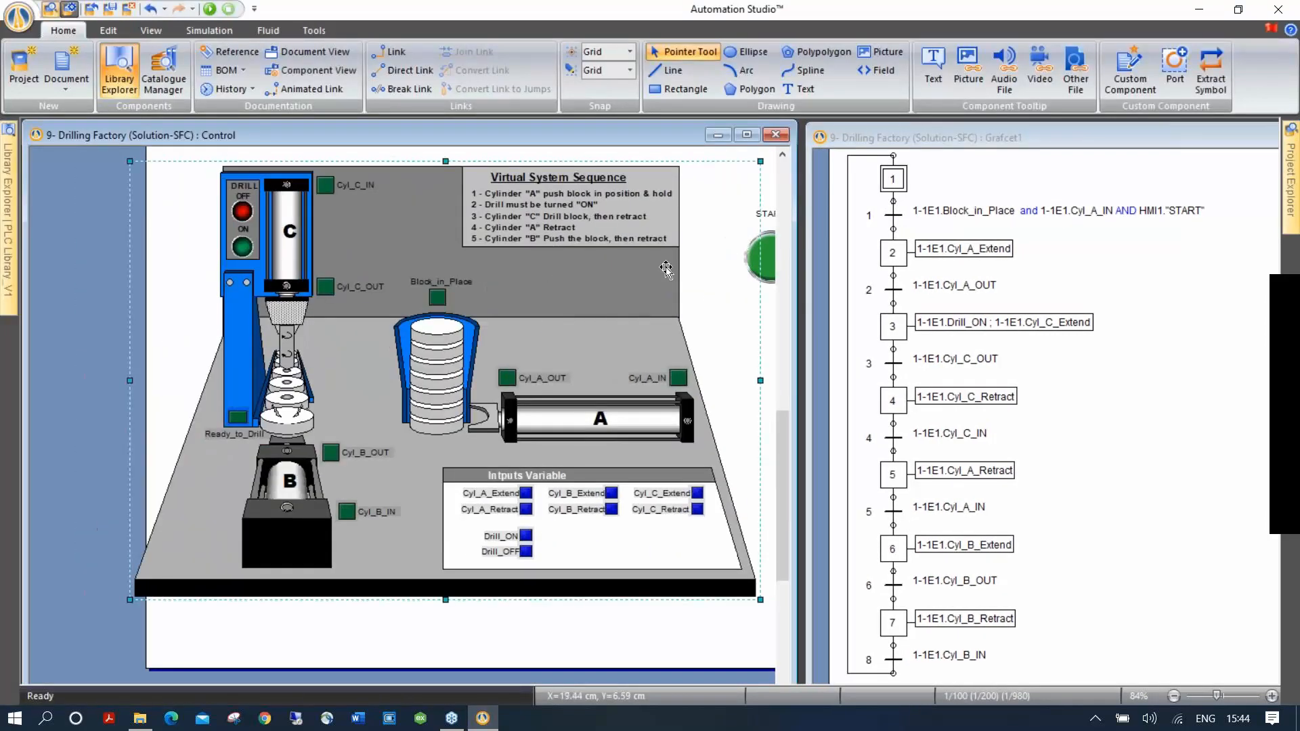
left_click_drag(666, 269, 613, 263)
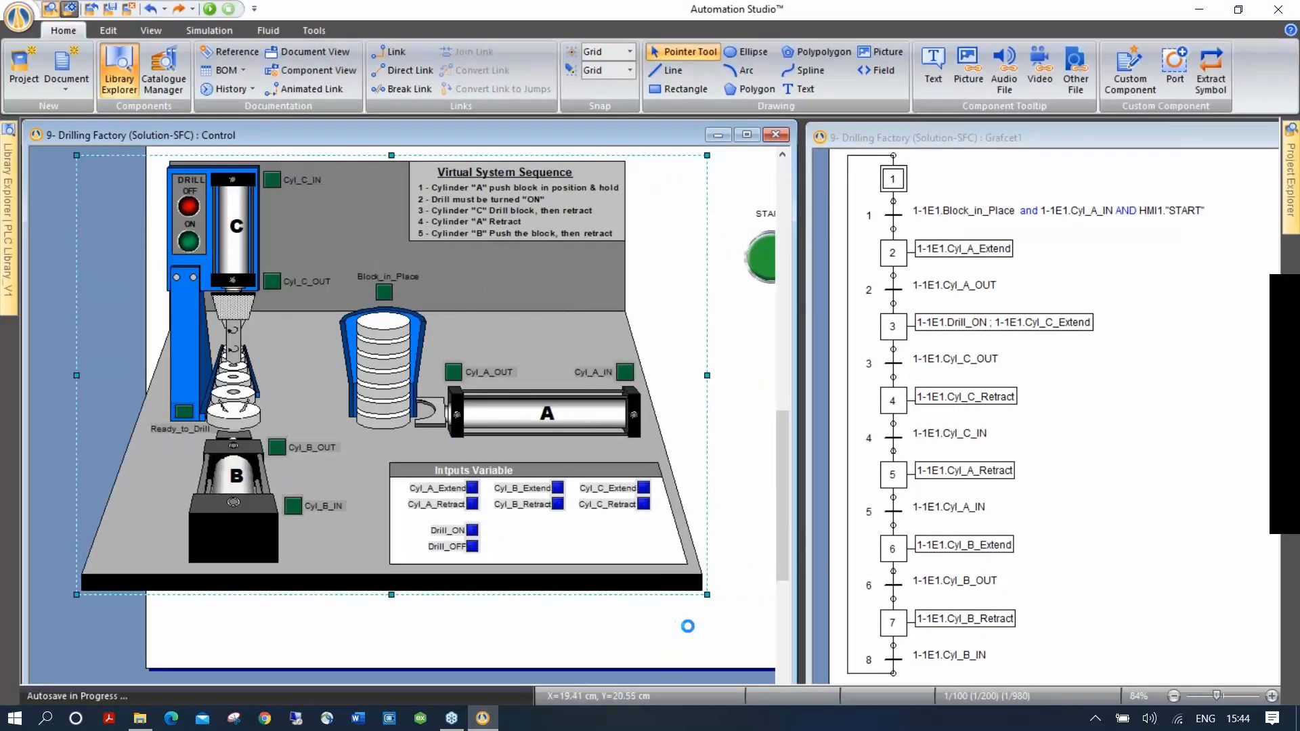
left_click(725, 602)
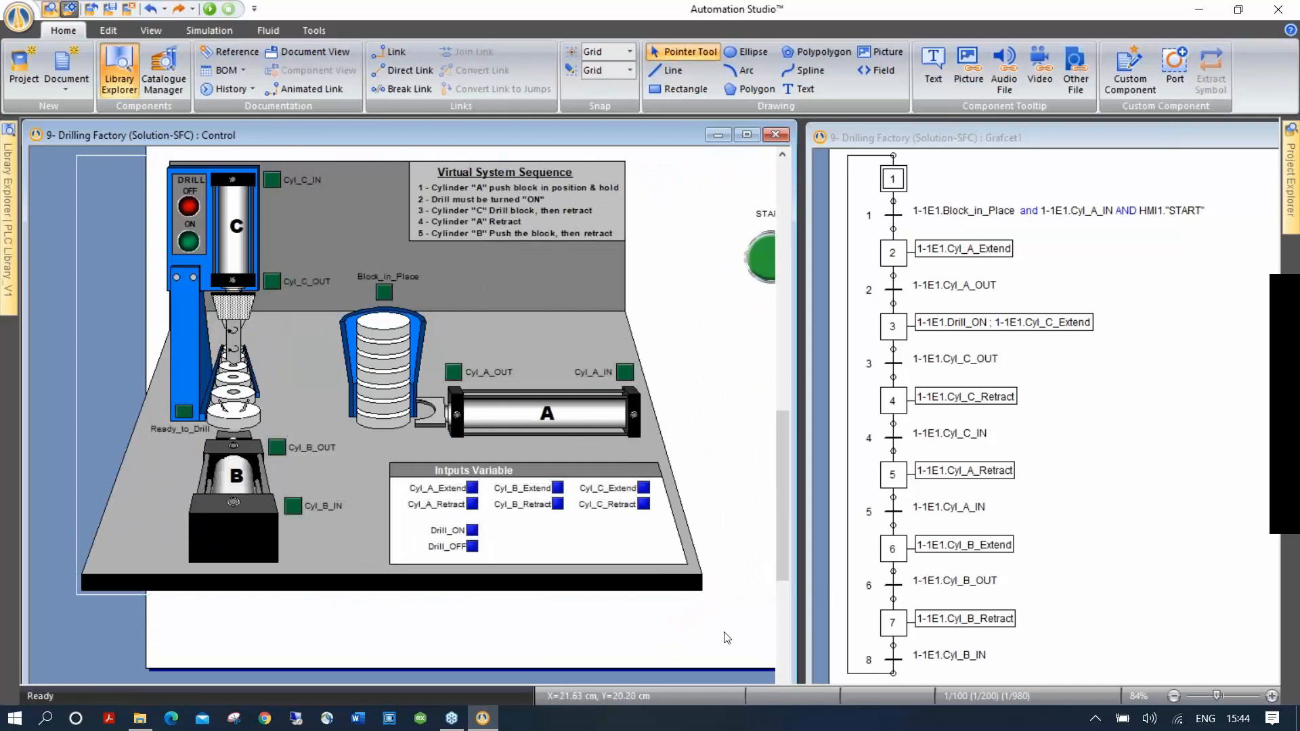
mouse_move(667, 632)
left_mouse_down()
mouse_move(646, 631)
mouse_move(665, 633)
left_mouse_up()
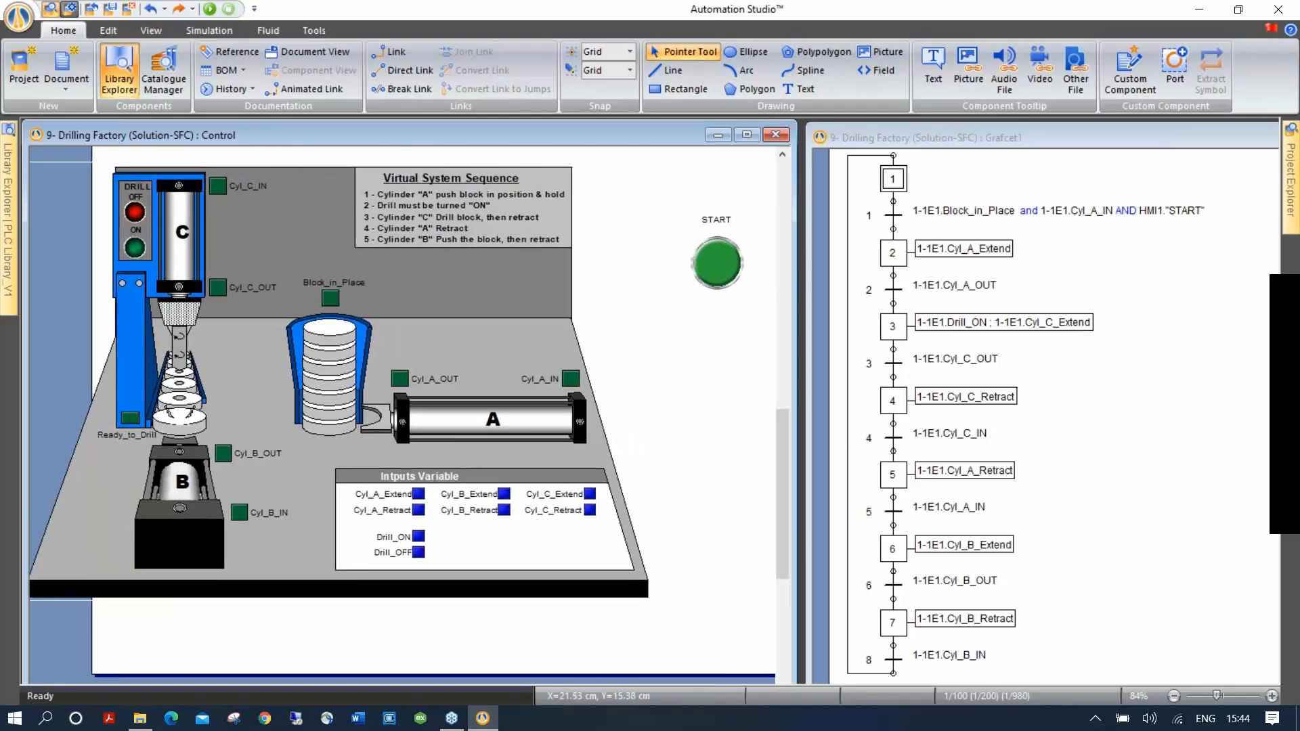
Start the simulation of the SFC drilling factory and run its sequence with the START button.
left_click(210, 9)
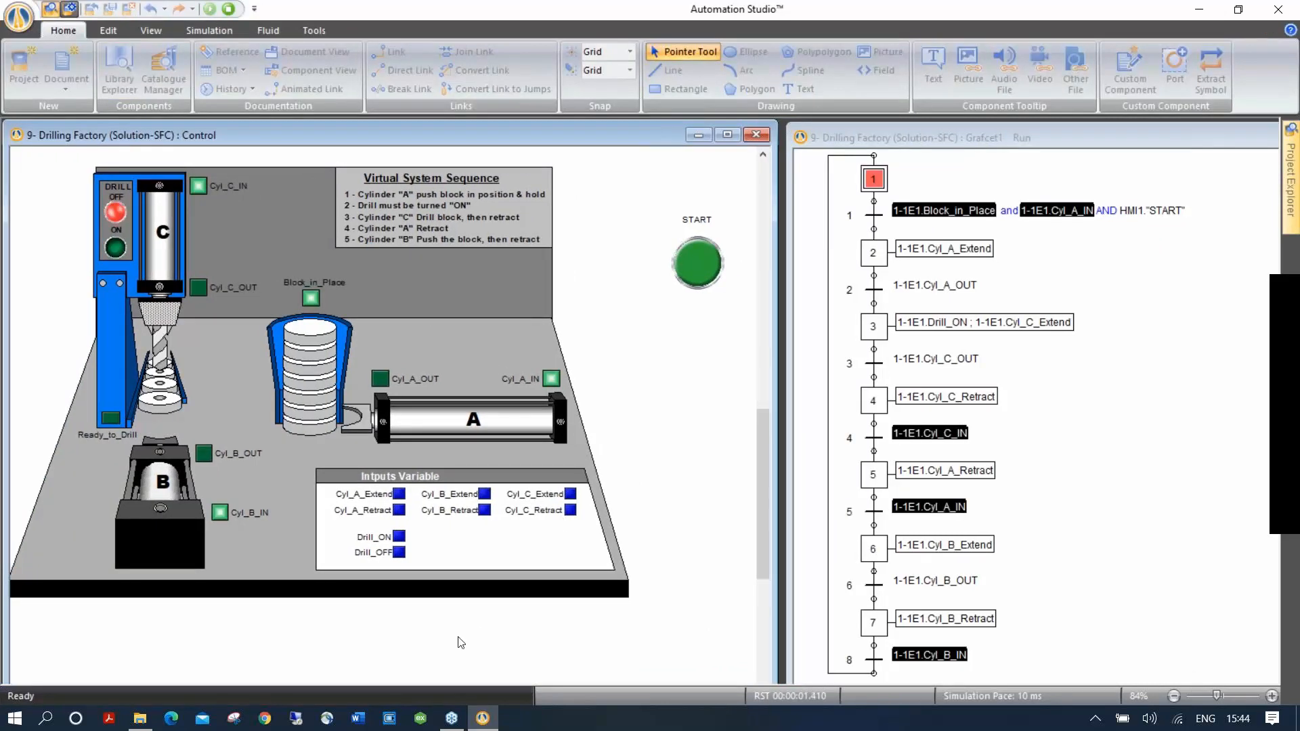
left_click_drag(650, 630, 668, 633)
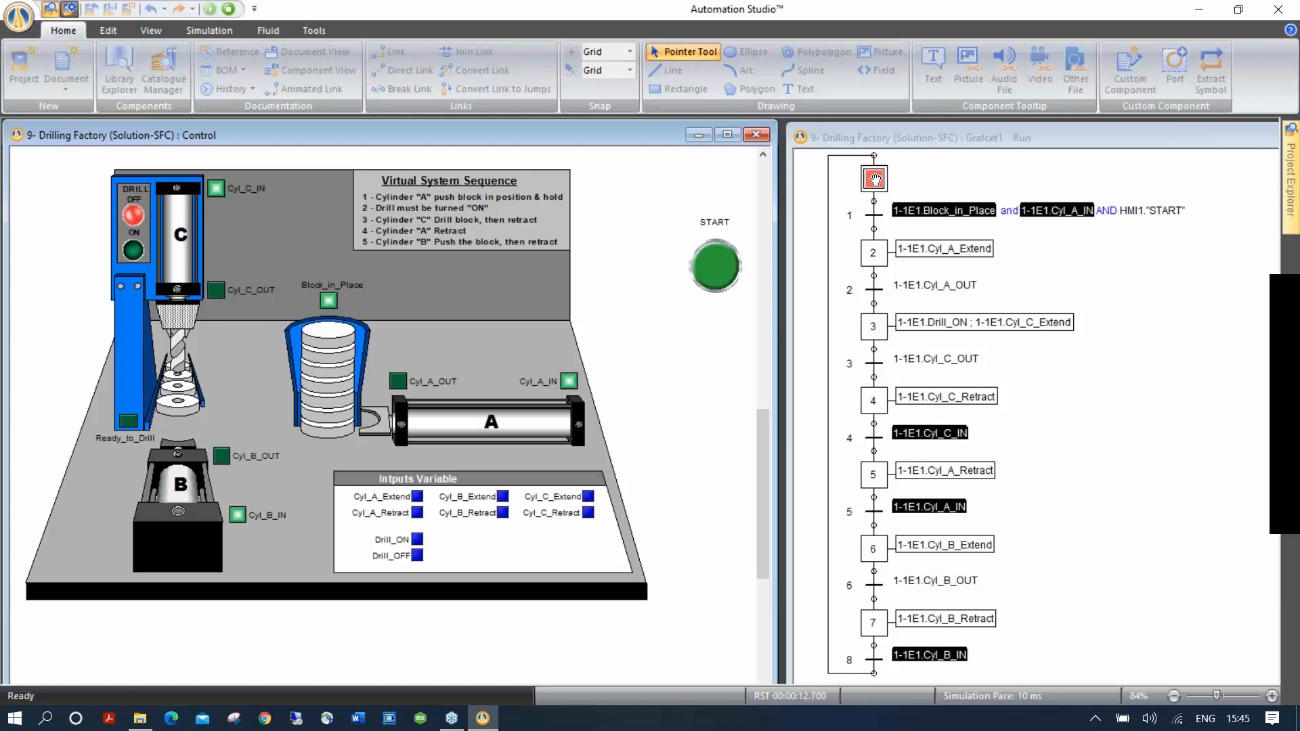
left_click(716, 268)
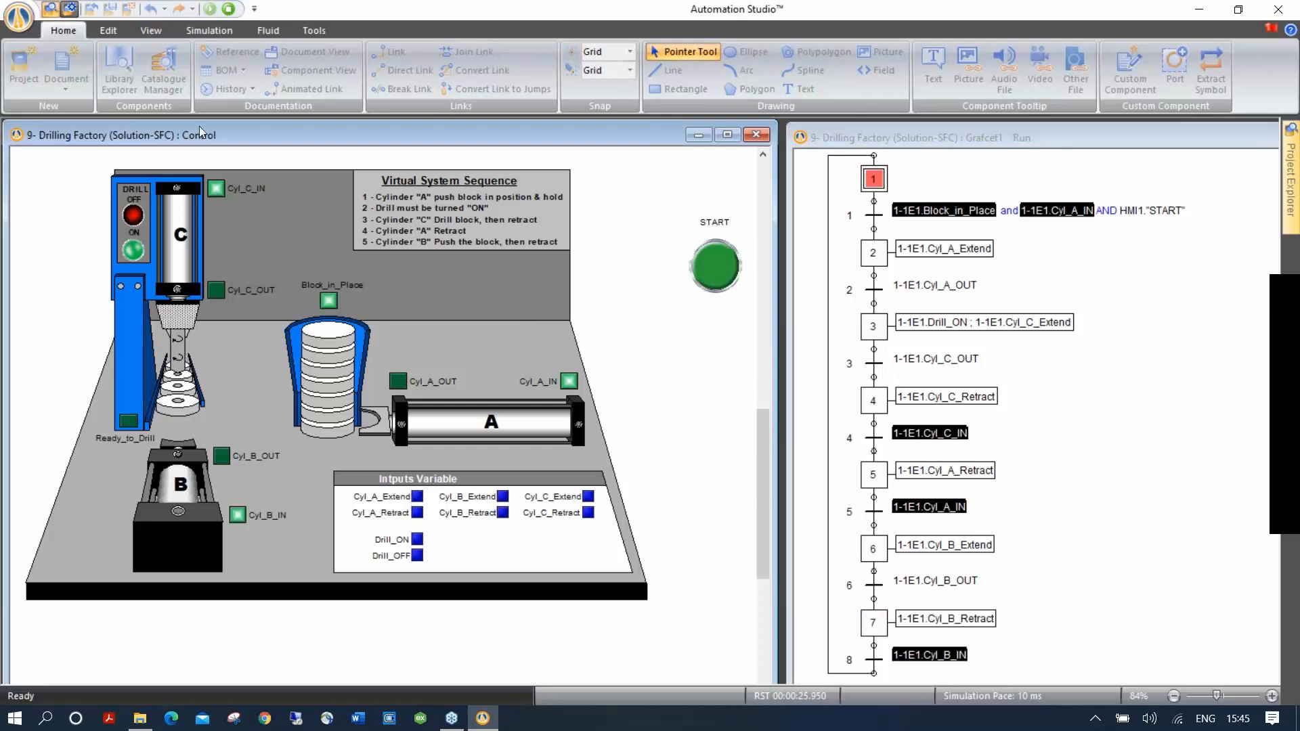
Switch the simulation to Slow Motion, run the drilling sequence again with START, and stop the simulation.
left_click(209, 29)
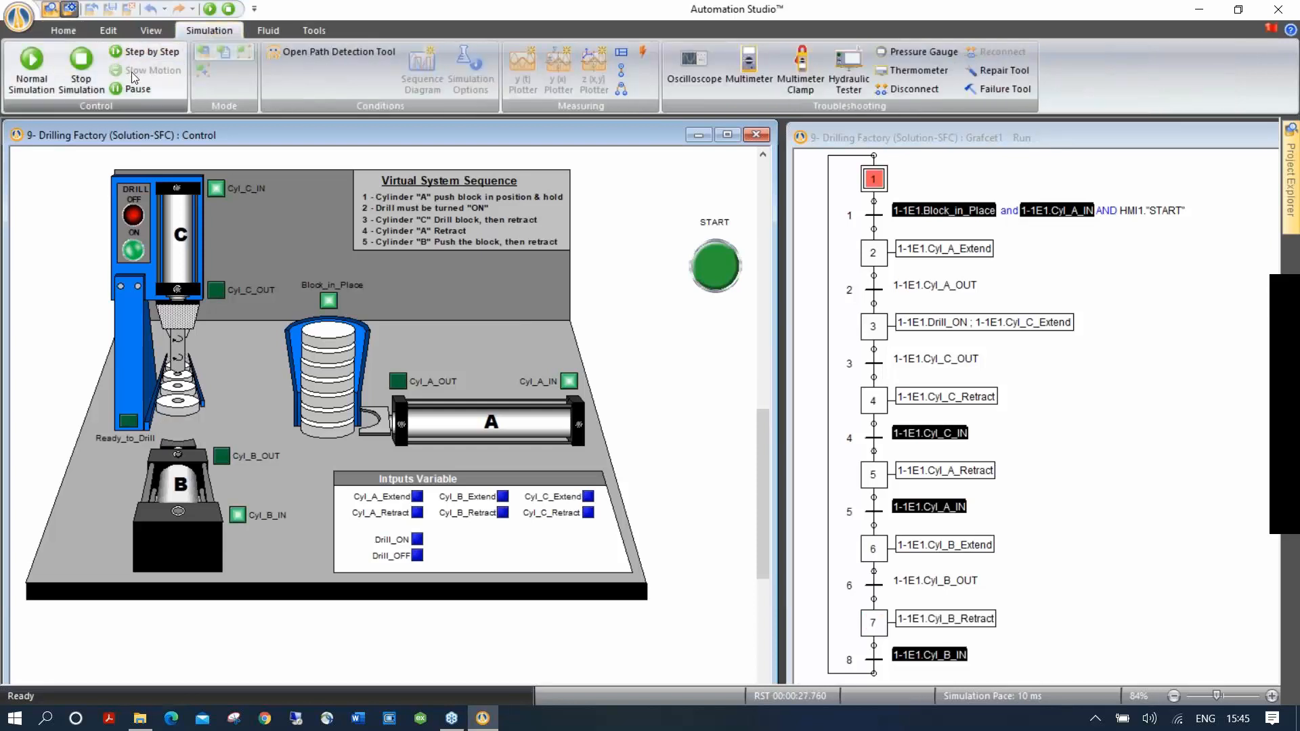
left_click(725, 278)
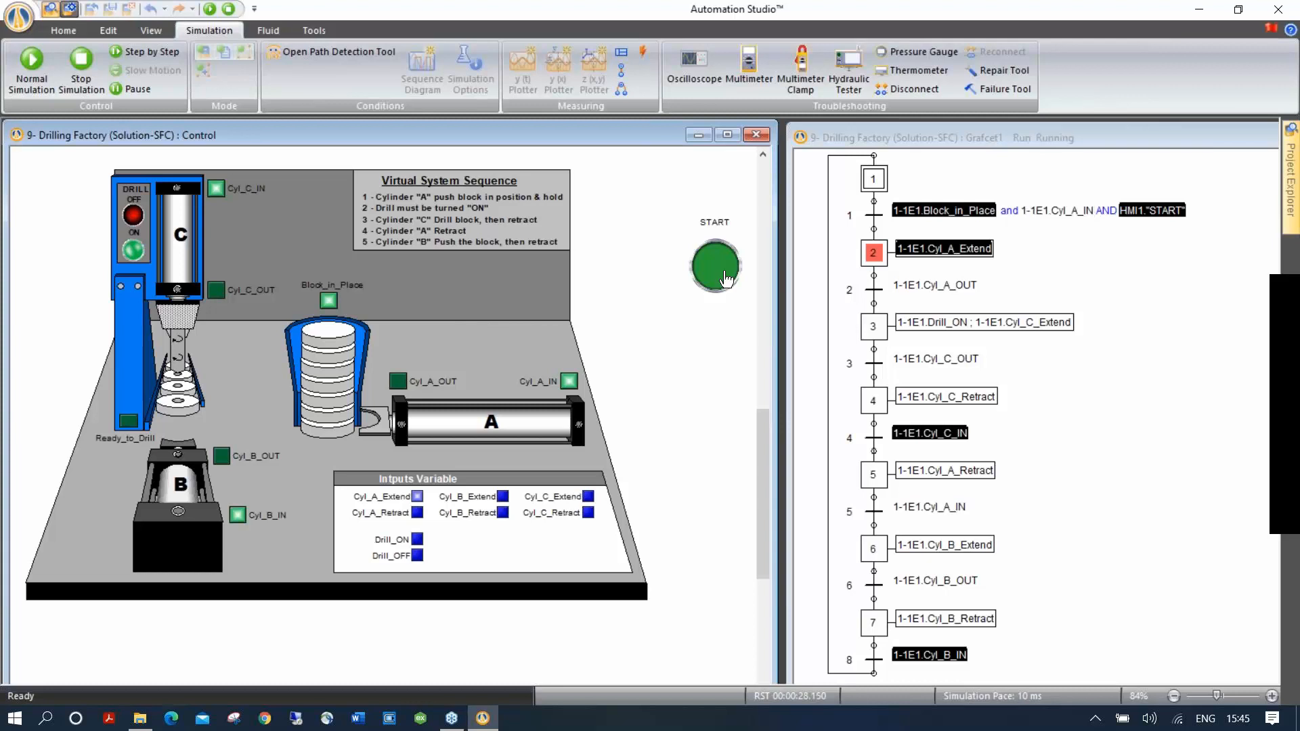
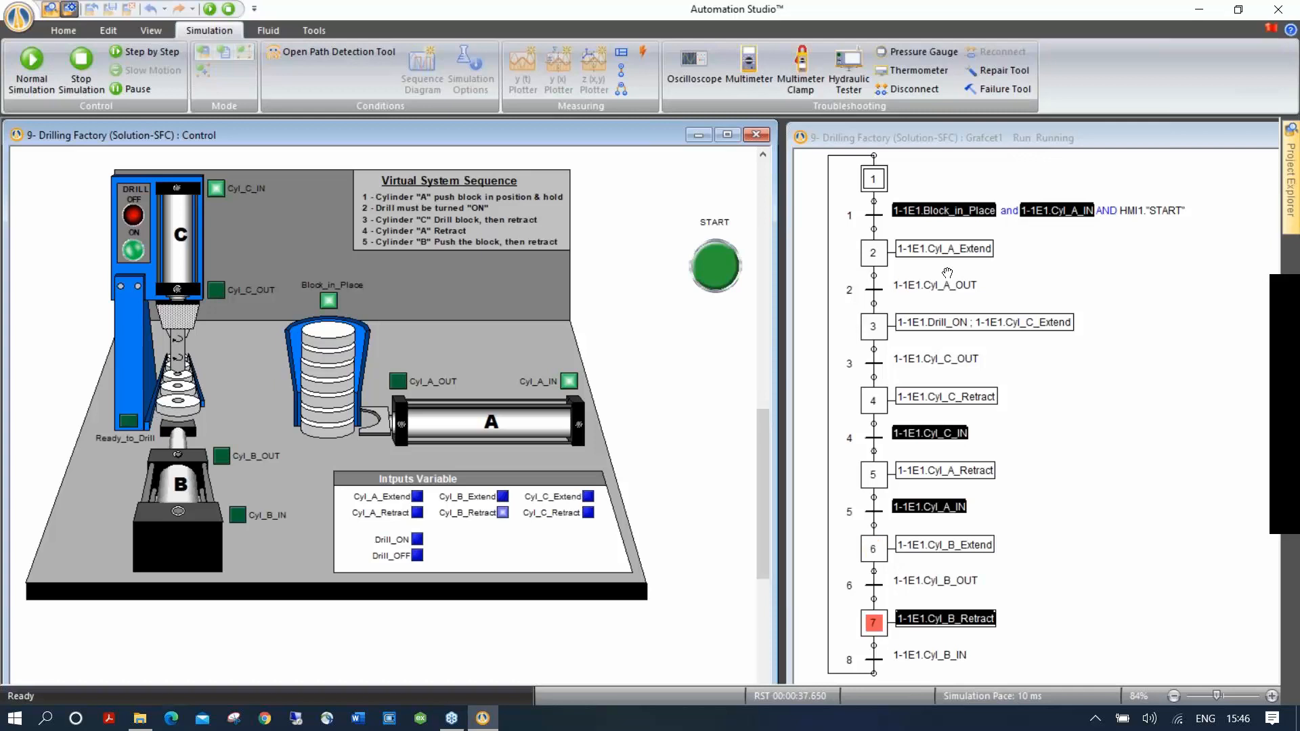
left_click(90, 75)
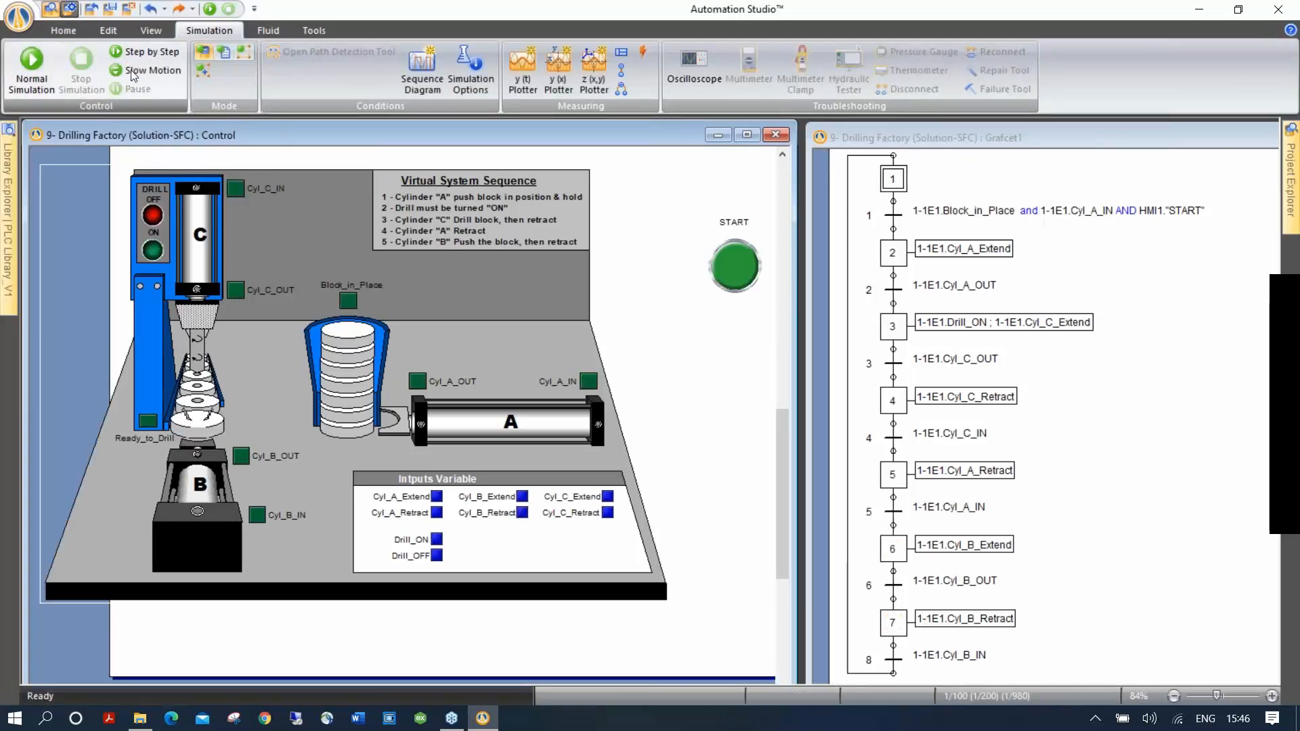
Discard the changes to the SFC drilling factory and open PLC3.prx from Desktop > Training > PLC.
left_click(92, 12)
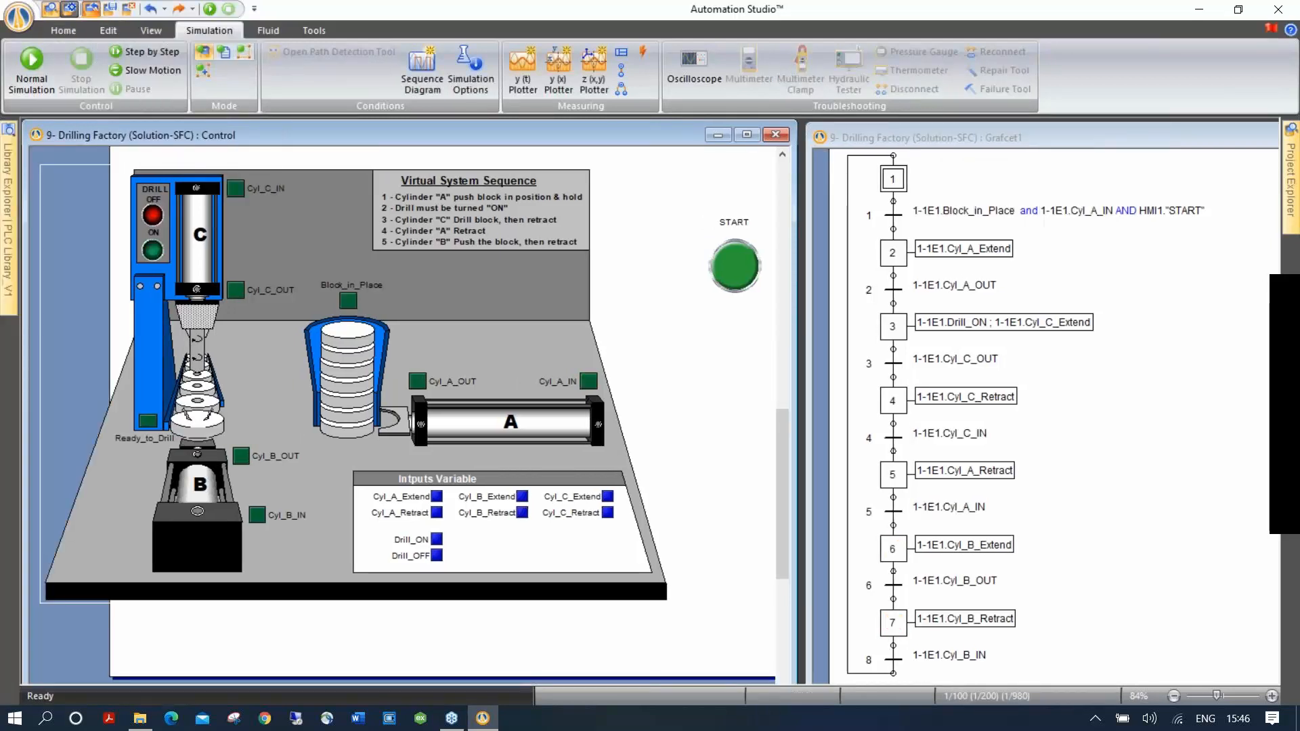
left_click(692, 397)
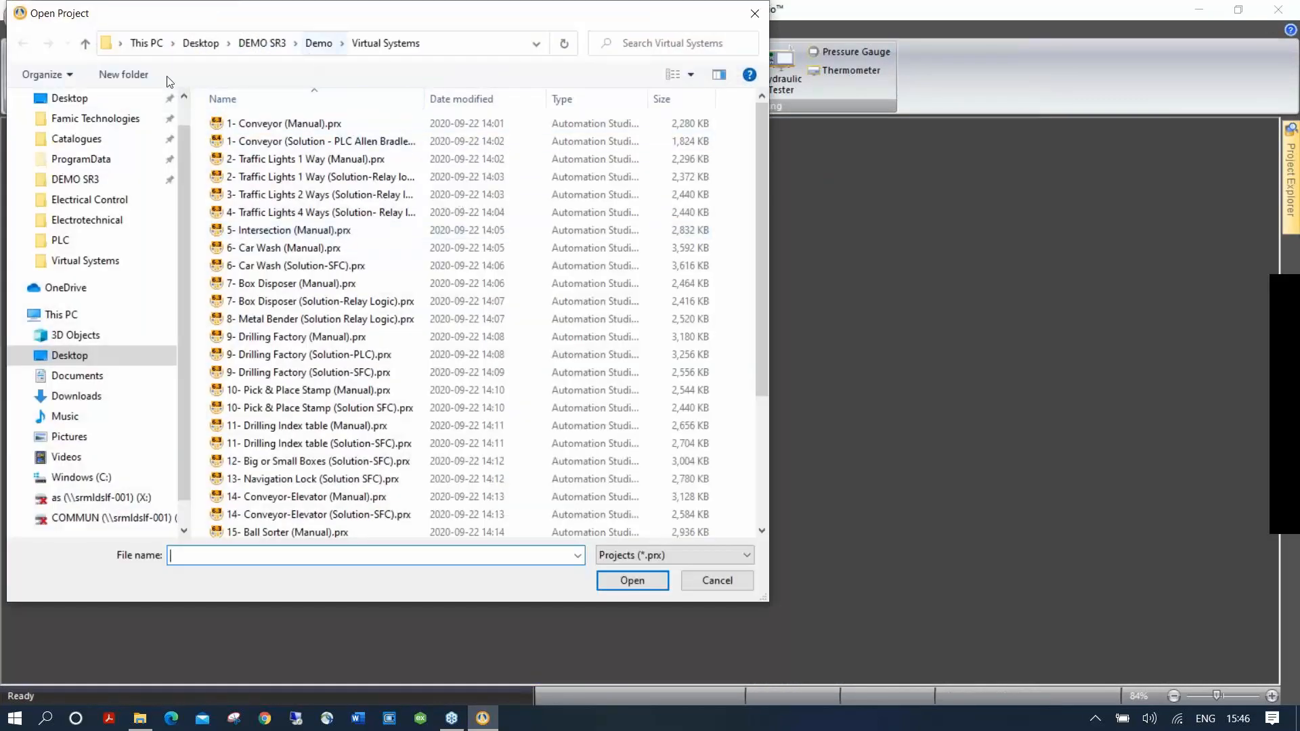
left_click(68, 98)
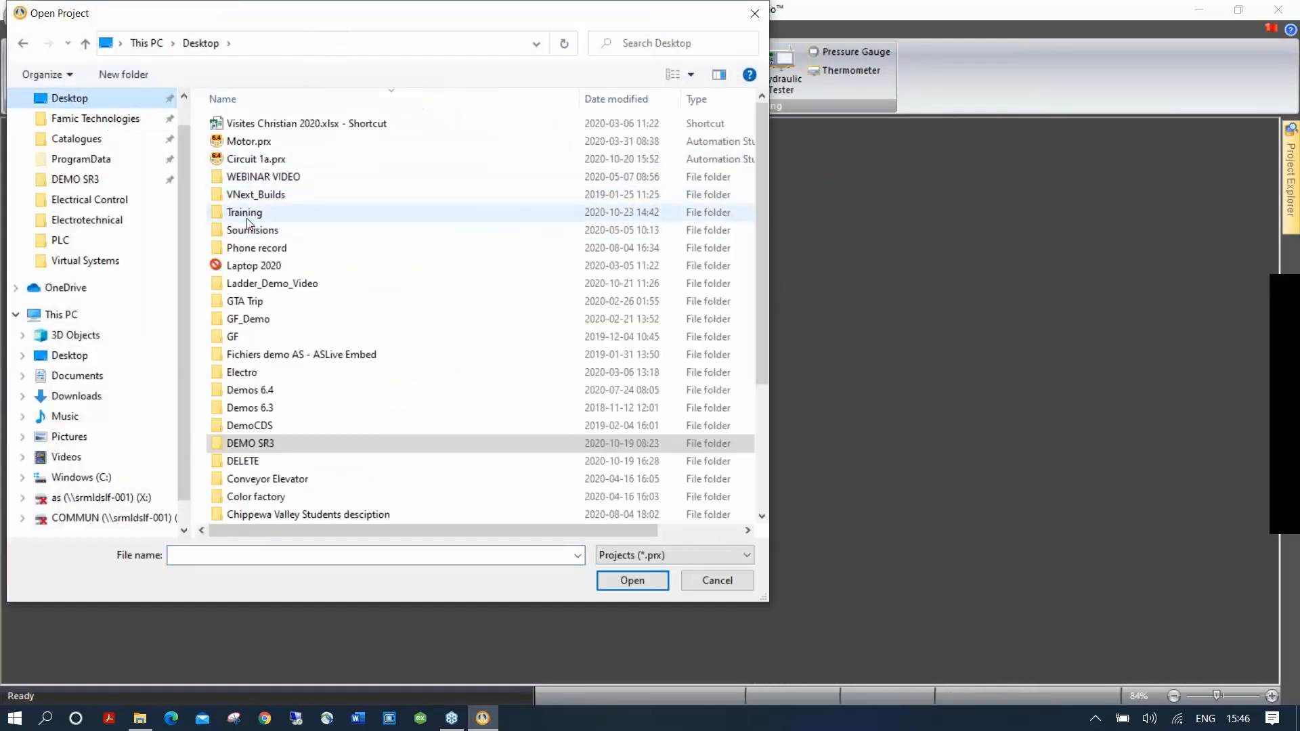
double_click(245, 212)
double_click(246, 165)
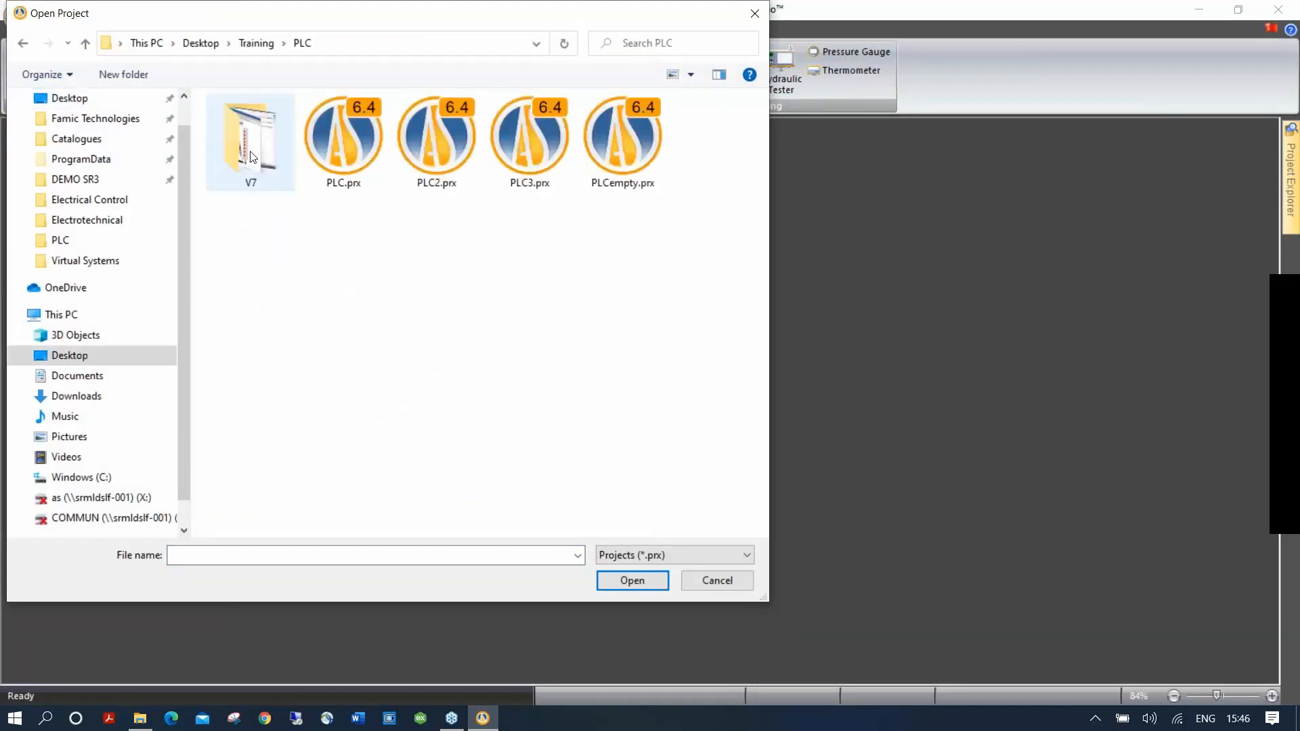
double_click(533, 160)
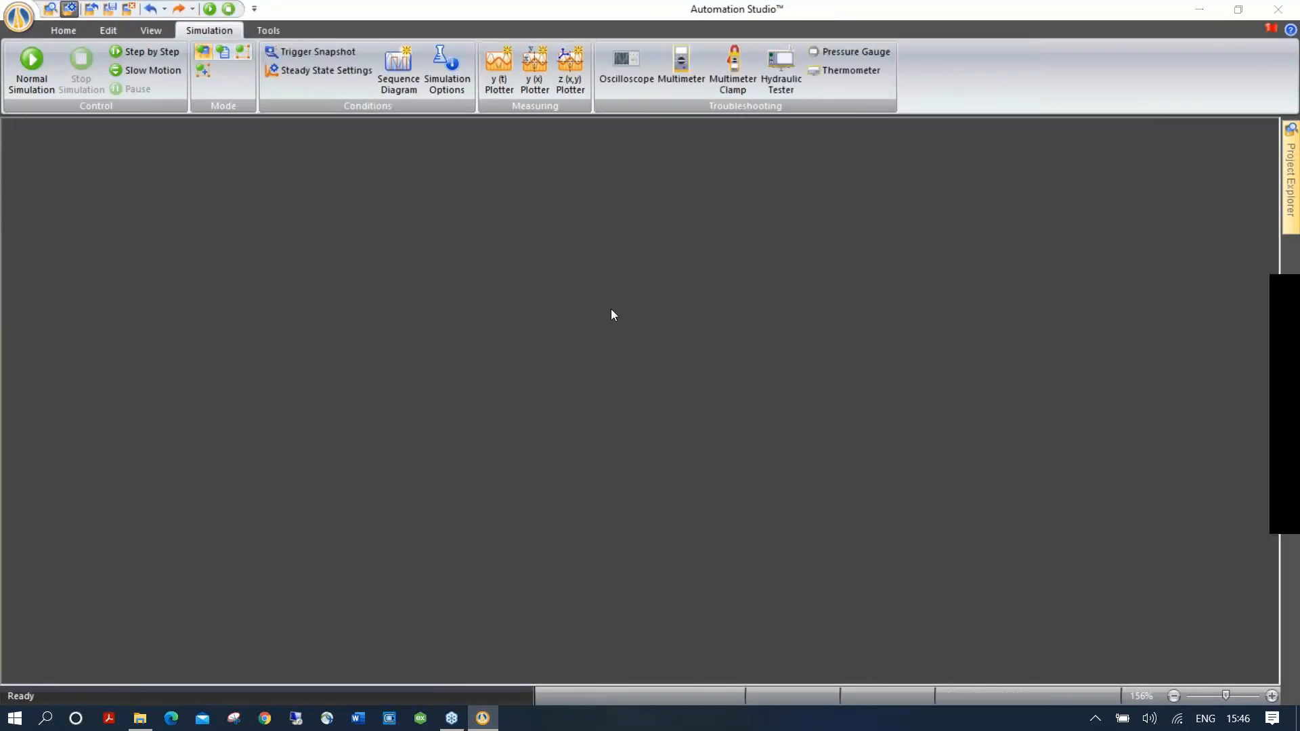
Open the PLC2.prx project from the Training > PLC folder.
key("ctrl+o")
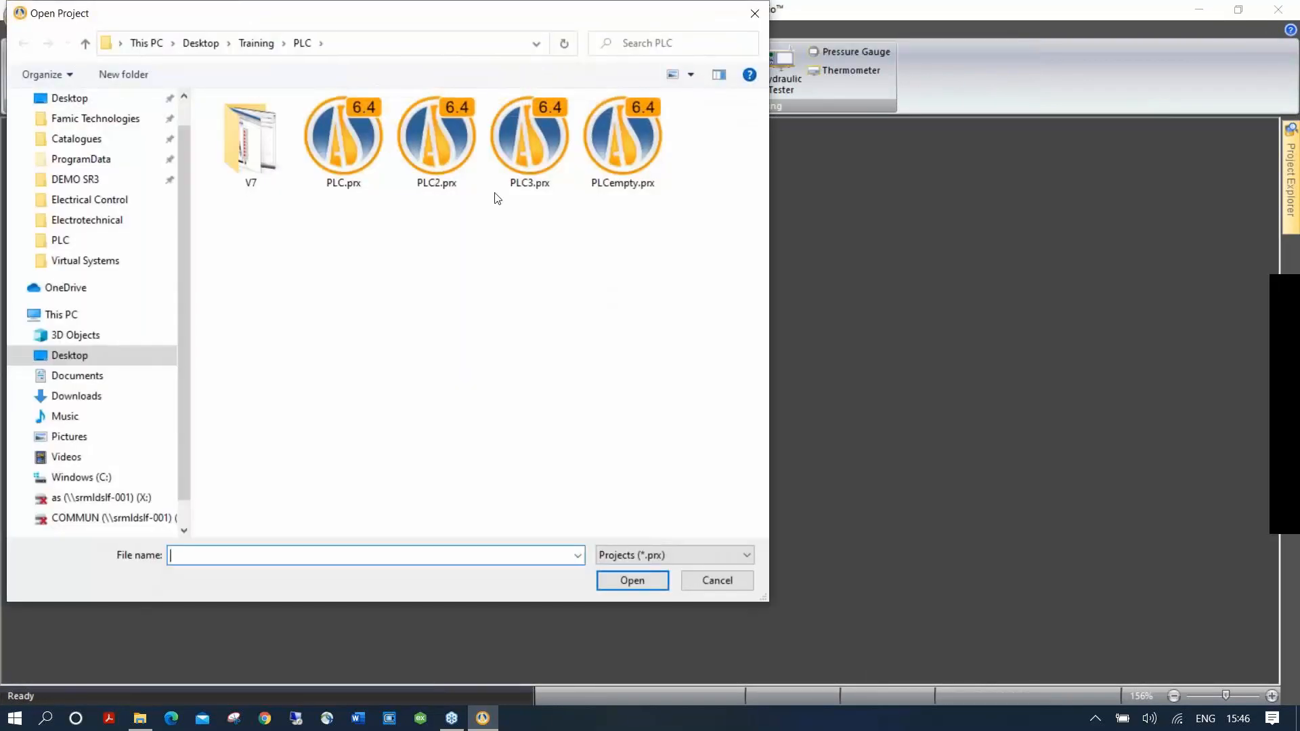
left_click(452, 145)
double_click(452, 145)
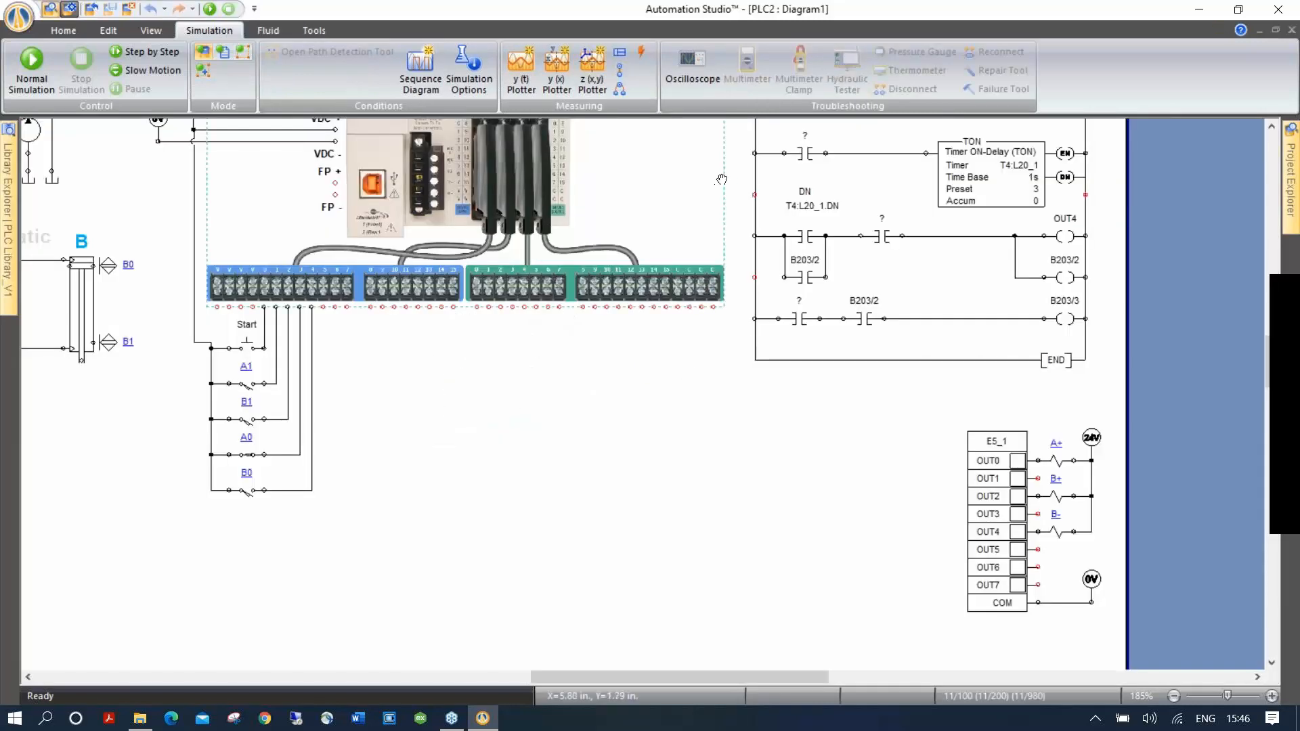
Delete the CompactLogix PLC together with its power supply and input wiring, leaving the L1_1 ladder in place.
scroll(749, 437, "up", 3)
scroll(748, 438, "up", 2)
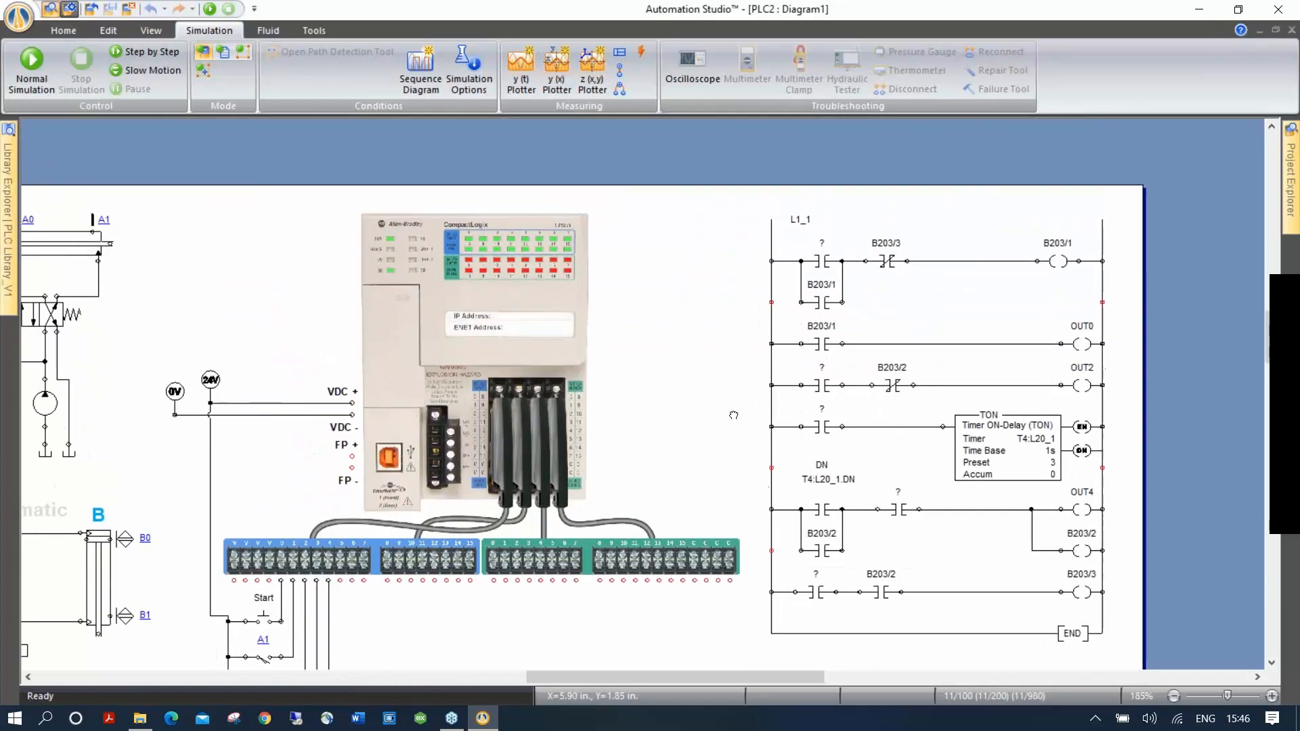
left_click_drag(774, 397, 814, 344)
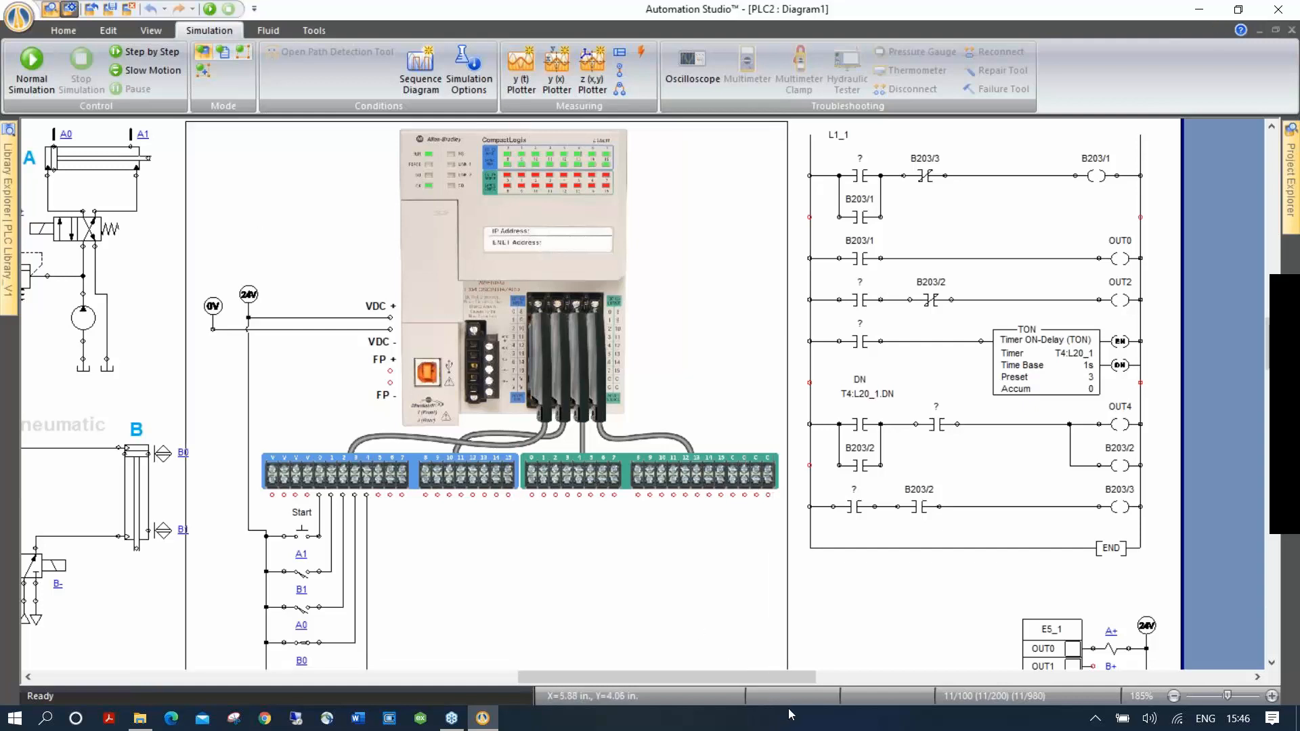
left_click_drag(777, 709, 777, 708)
key("Delete")
Insert a PLC Input Card from the Electrical Control (JIC Standard) PLC Cards beside the first ladder rung.
mouse_move(11, 253)
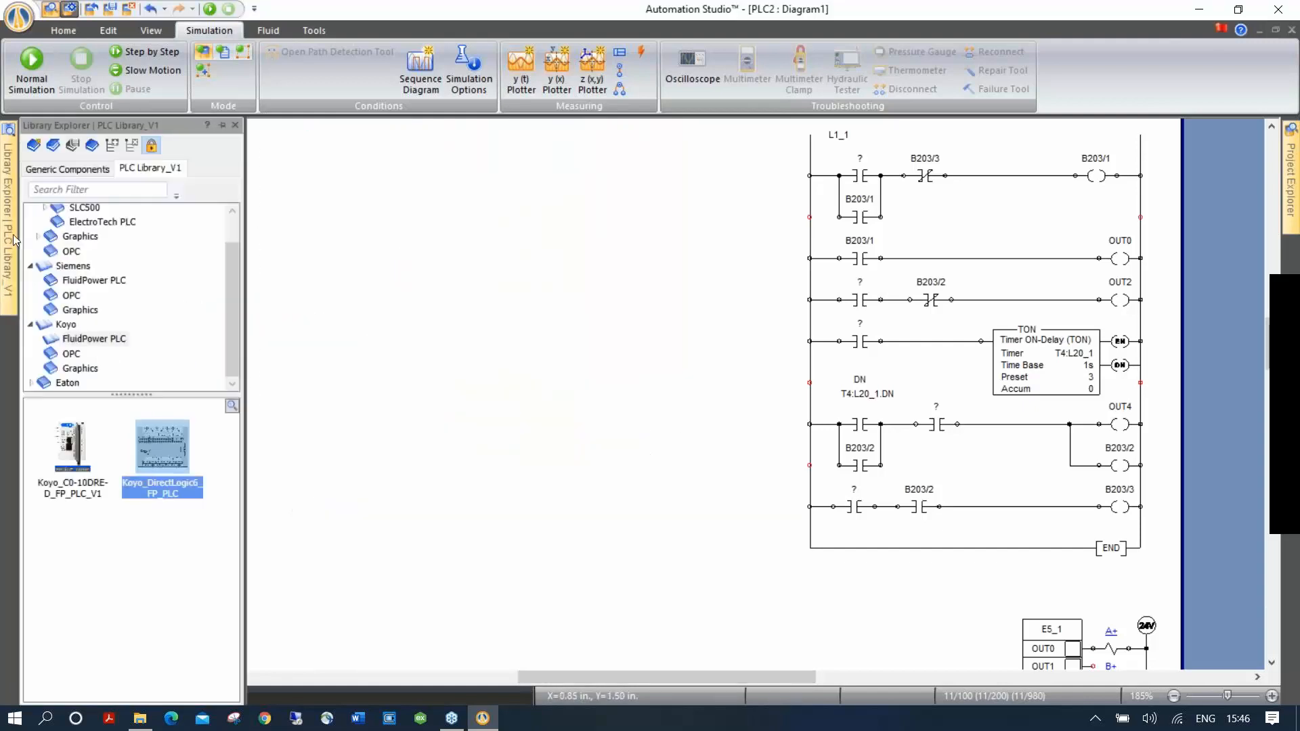
left_click(67, 169)
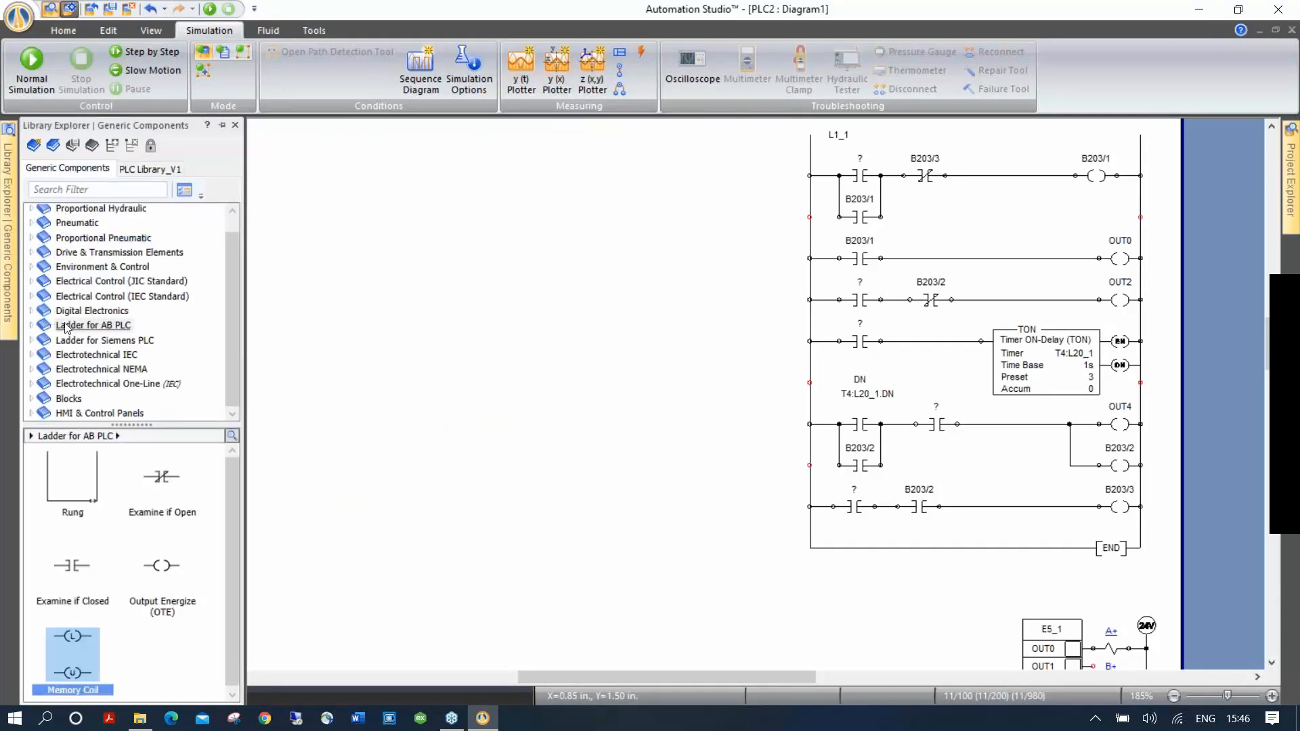
left_click(31, 280)
left_click(84, 399)
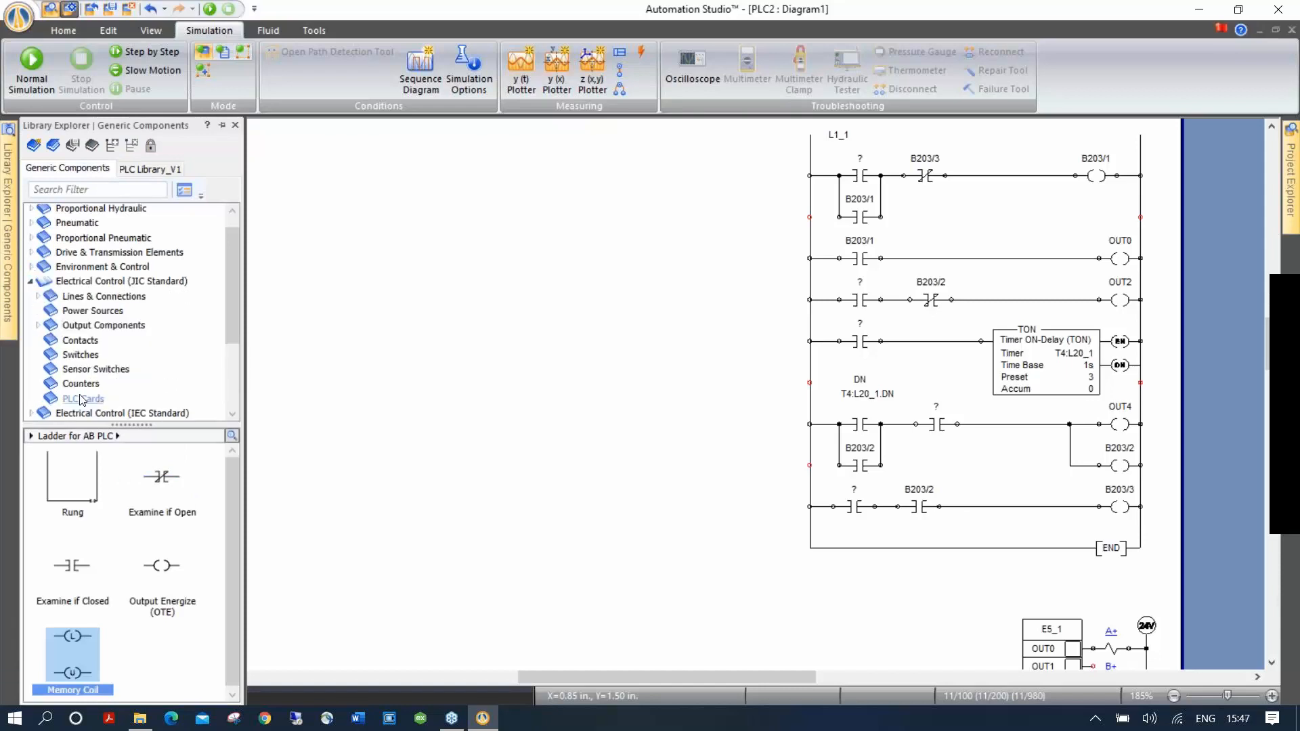
left_click_drag(87, 487, 728, 226)
Assign the input card's IN0 variable to the first unassigned contact on the ladder's top rung.
double_click(848, 176)
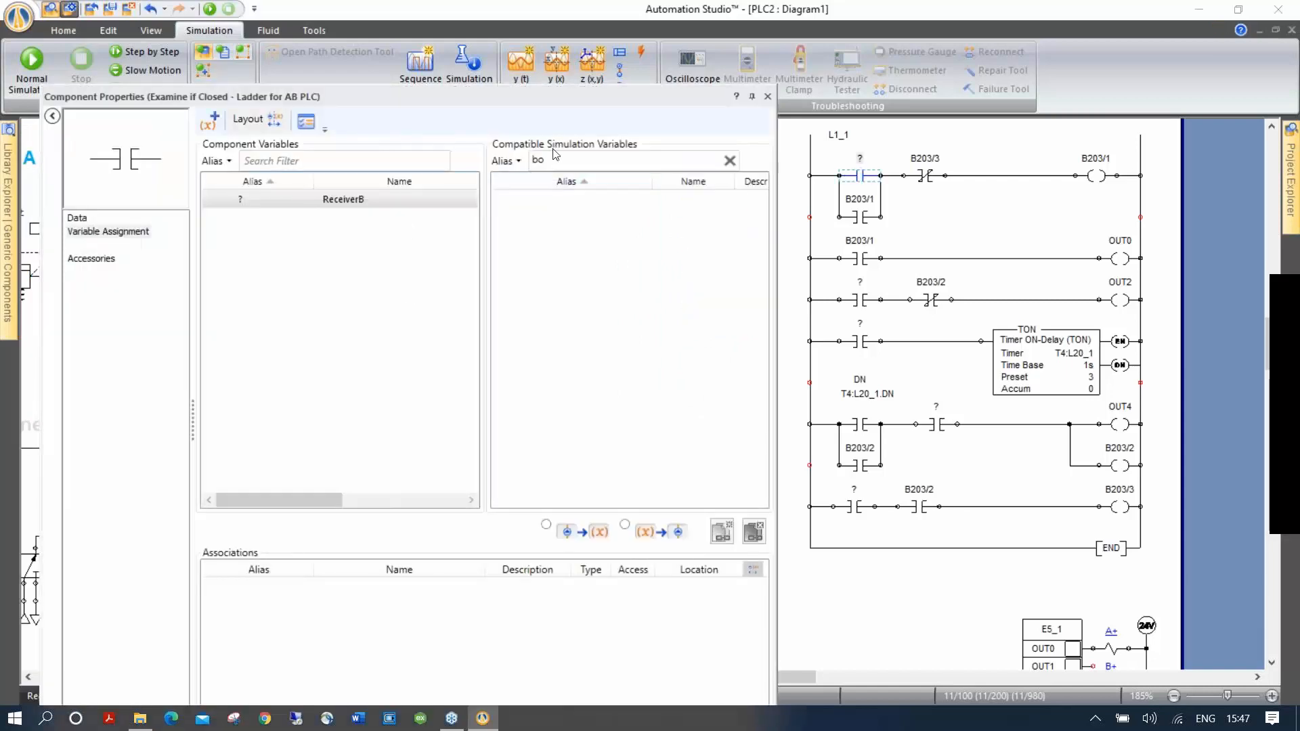
left_click_drag(557, 160, 518, 164)
type("i")
double_click(541, 199)
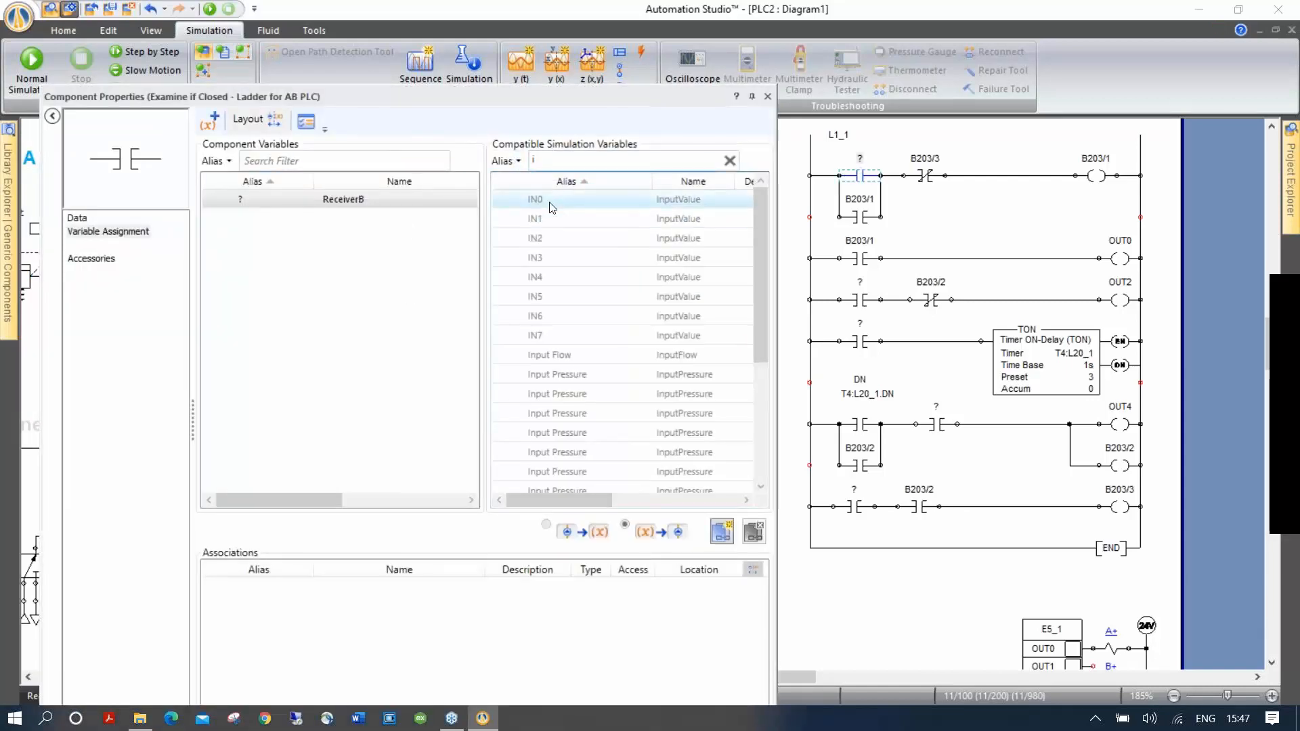
left_click(767, 96)
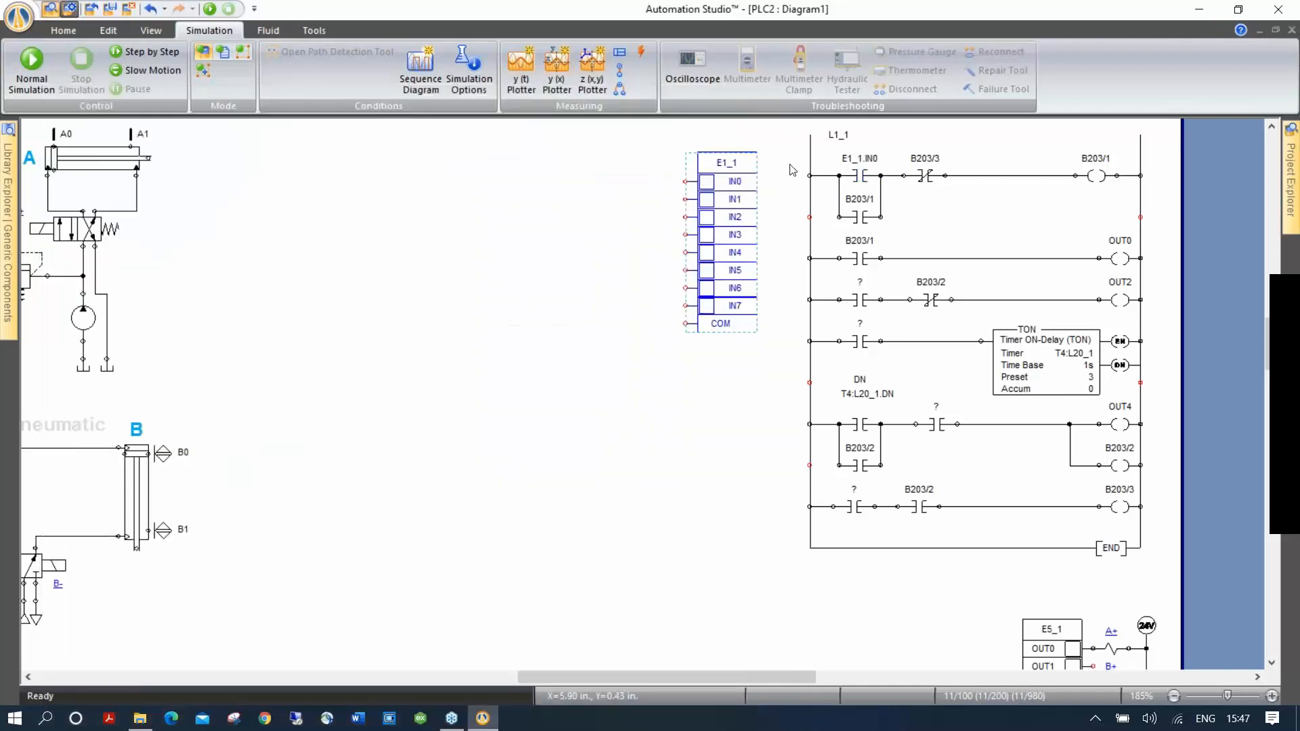
Reposition the E1_1 input card slightly higher and closer to the ladder's rail.
scroll(759, 213, "up", 5)
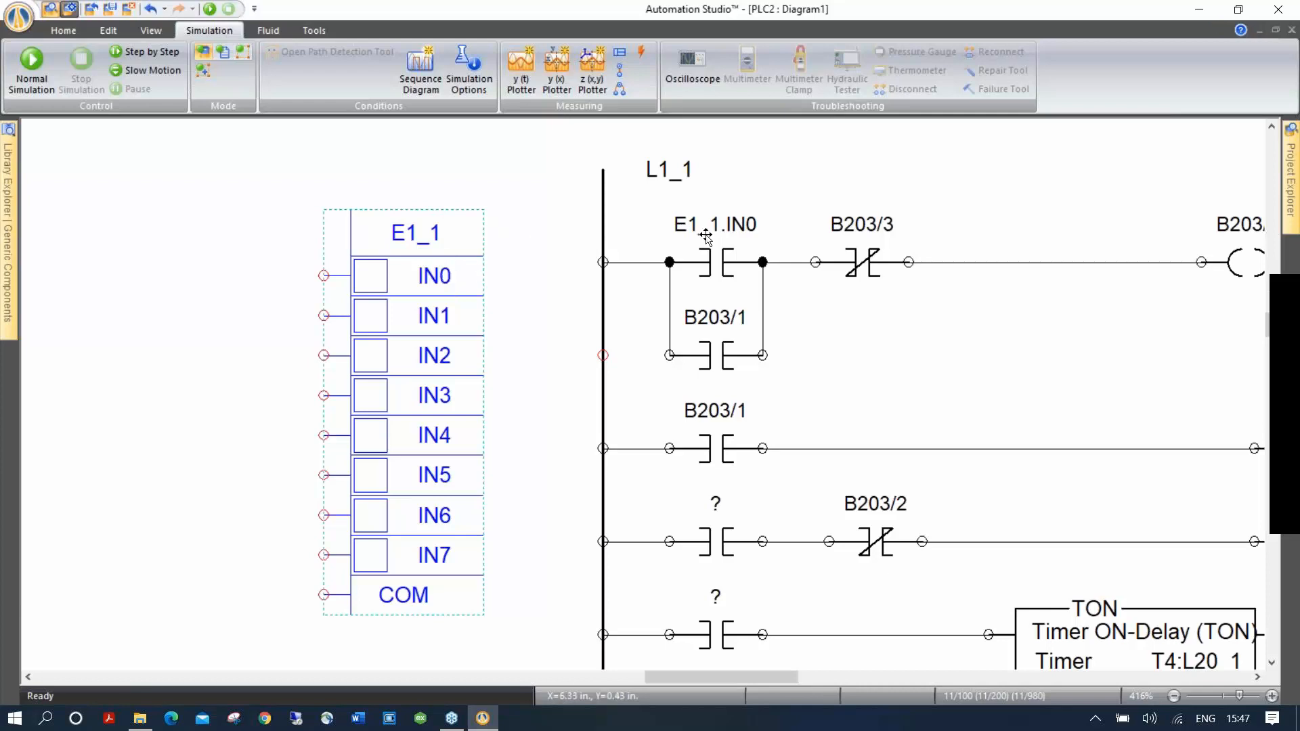
left_click(541, 271)
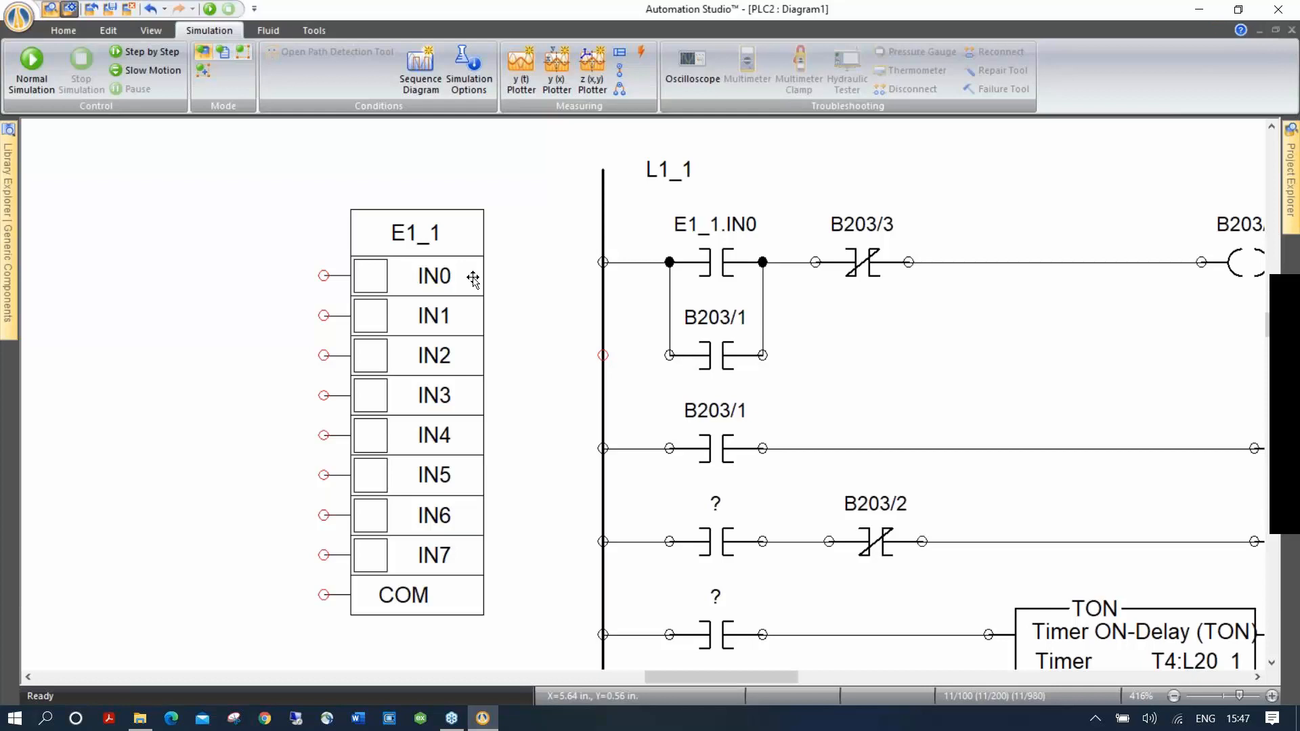
left_click(472, 278)
left_click_drag(436, 290, 448, 262)
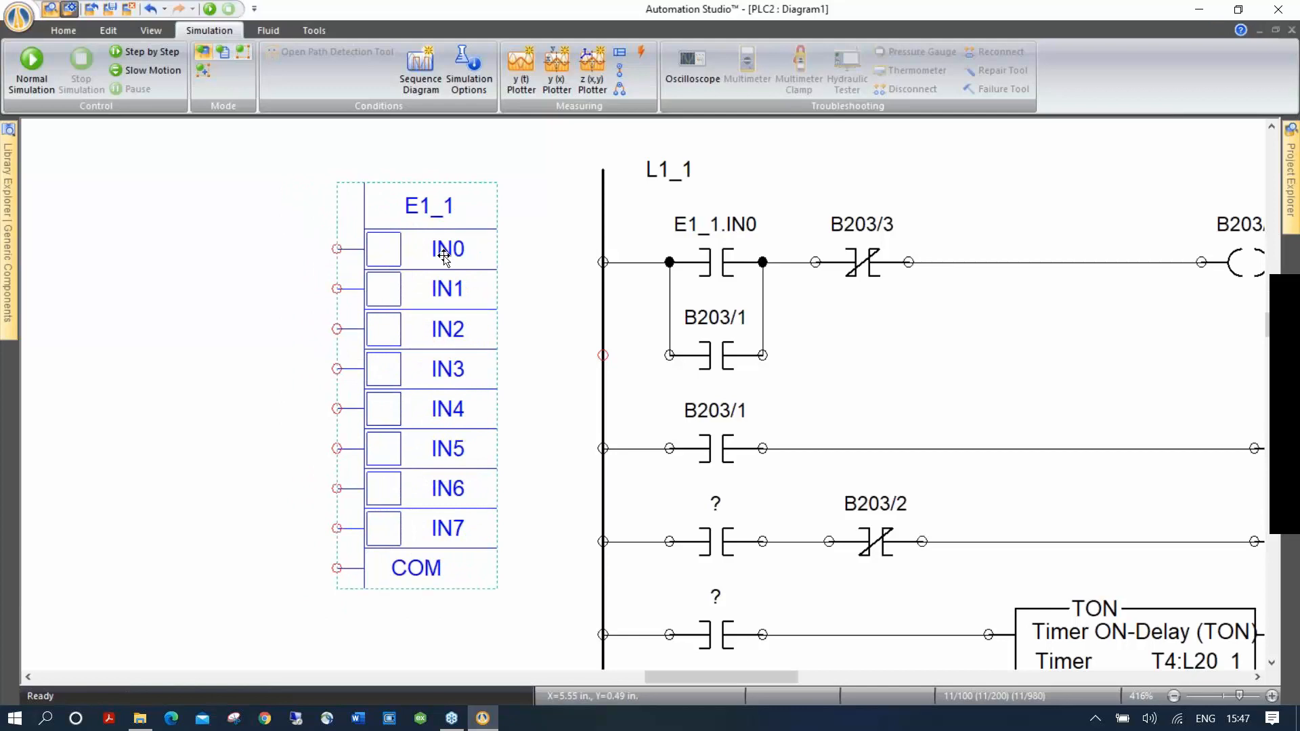
Set the E1_1 input card's address to I:0/ and enable Display Address for its inputs.
double_click(444, 256)
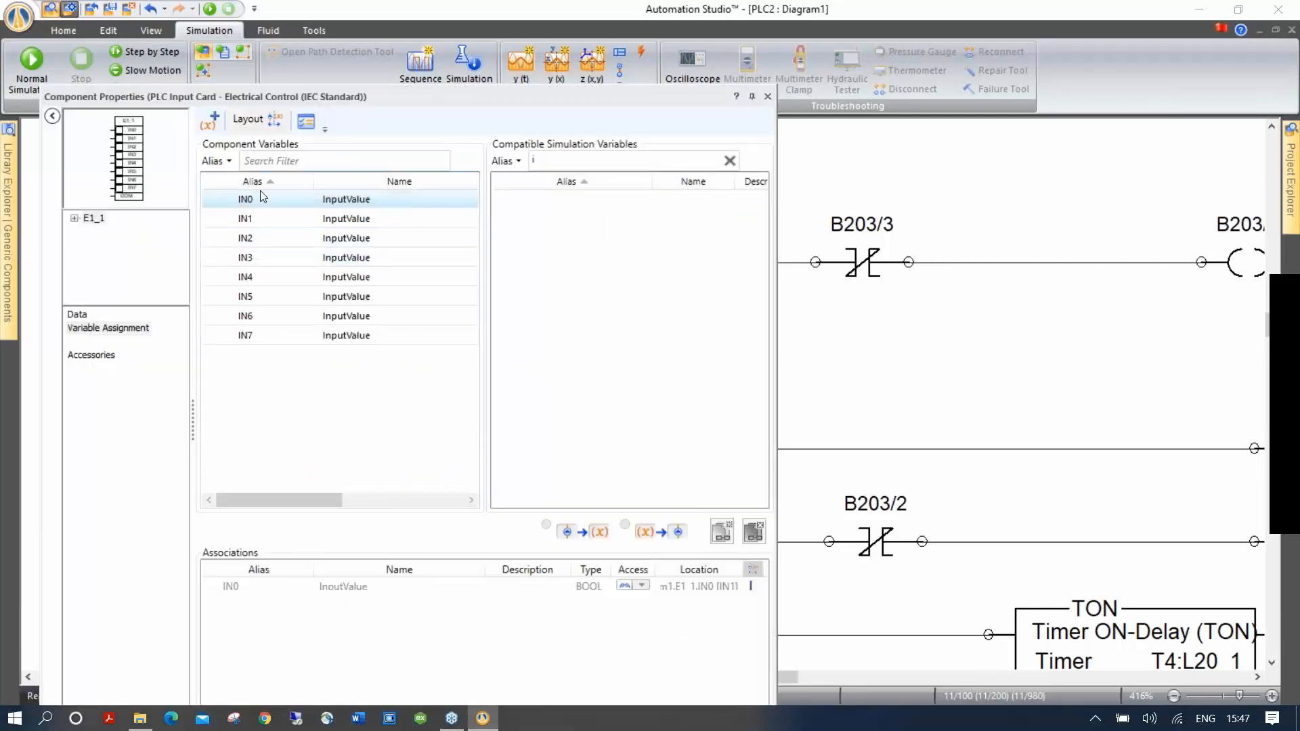
left_click(76, 314)
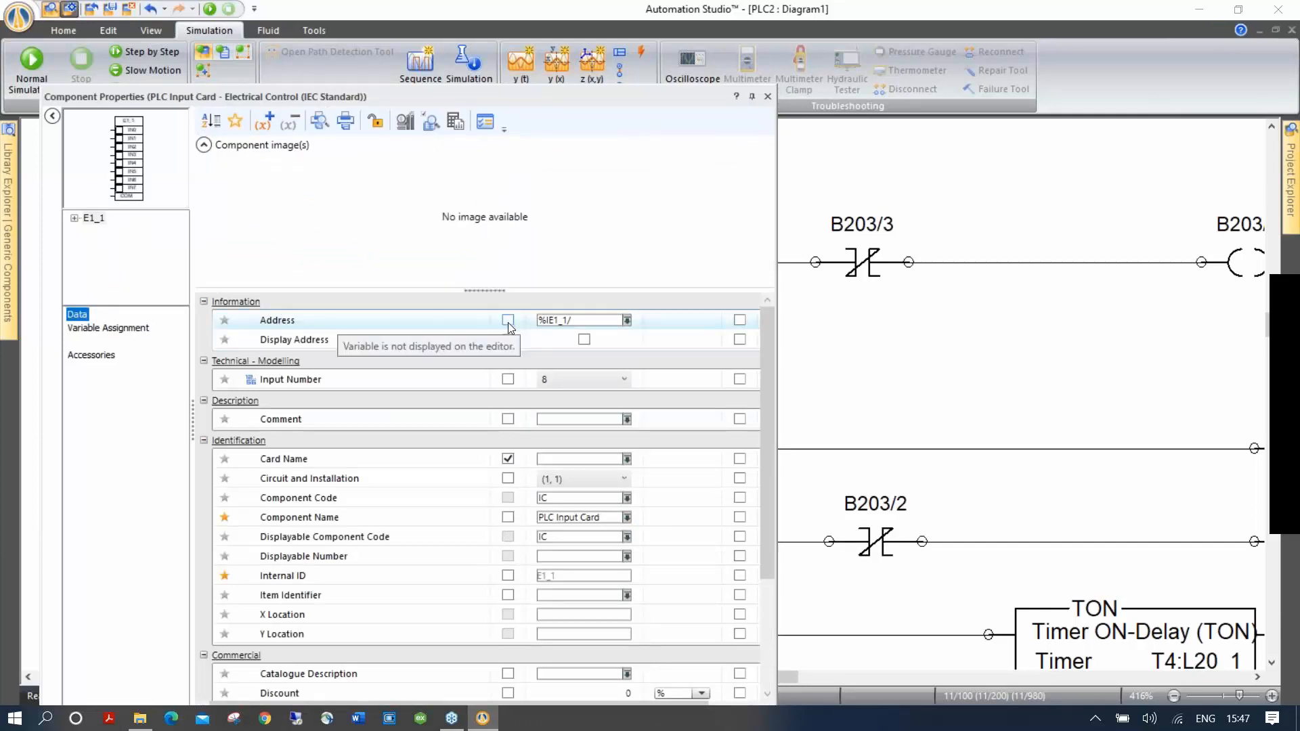
left_click(583, 340)
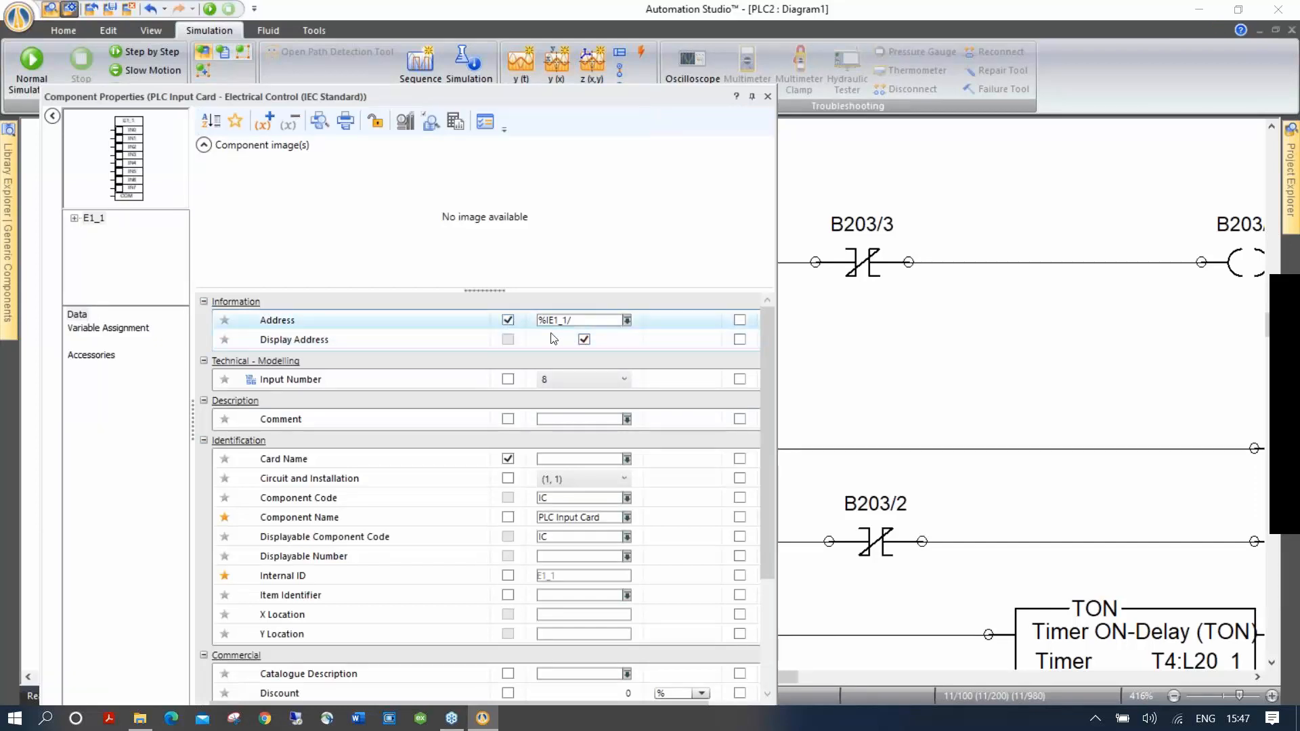
left_click(508, 320)
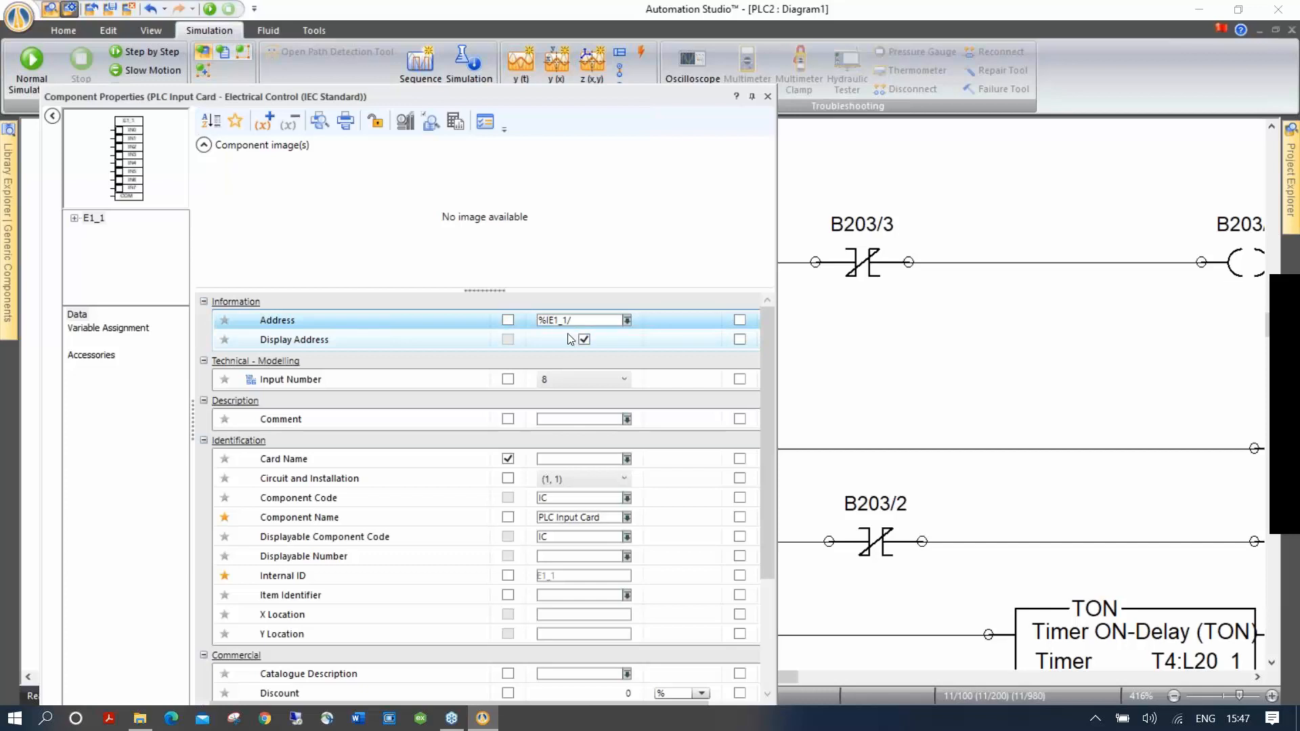
left_click_drag(573, 321, 473, 316)
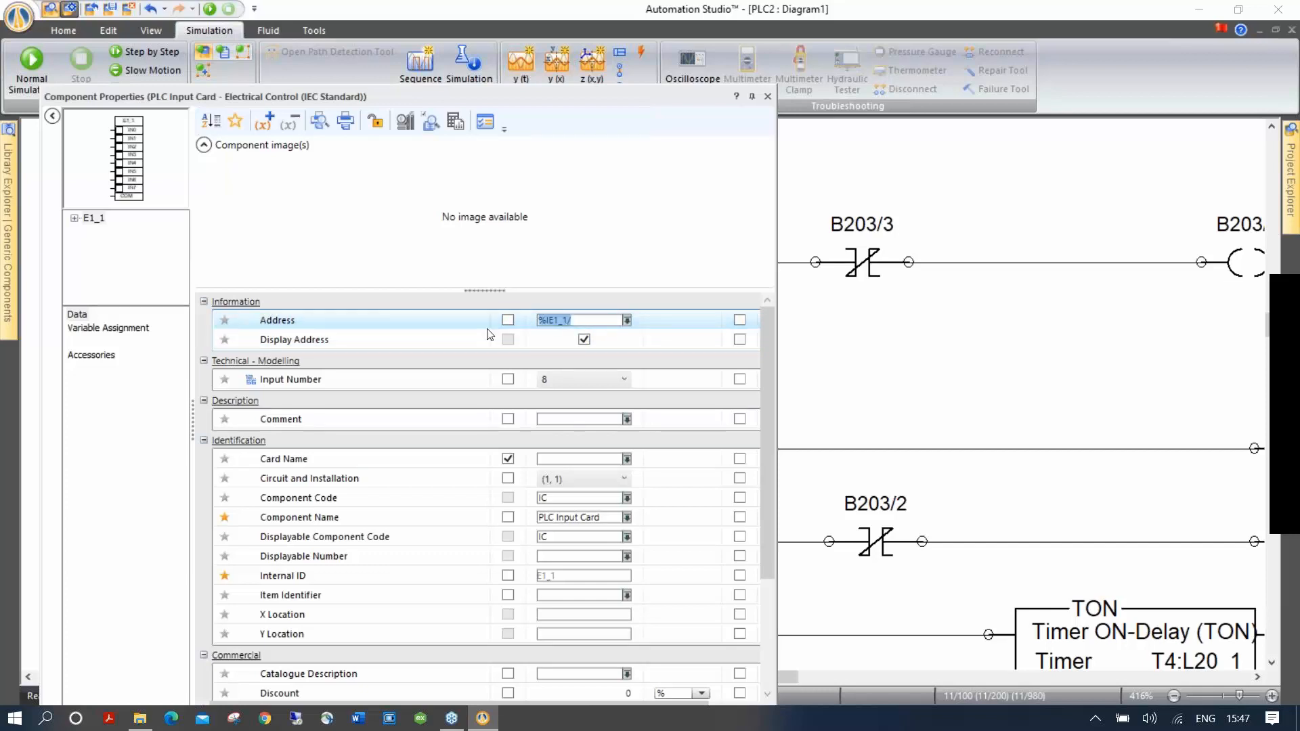
key("BackSpace")
left_click(489, 335)
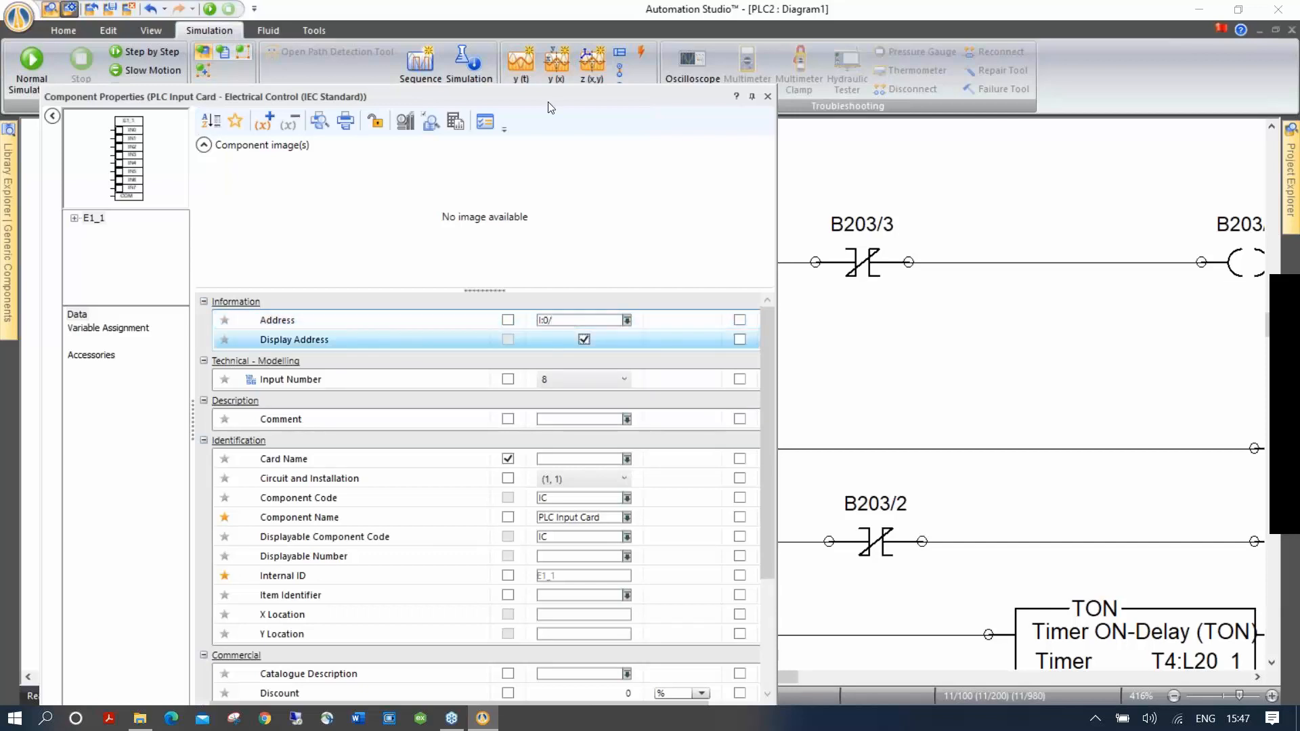
left_click(765, 98)
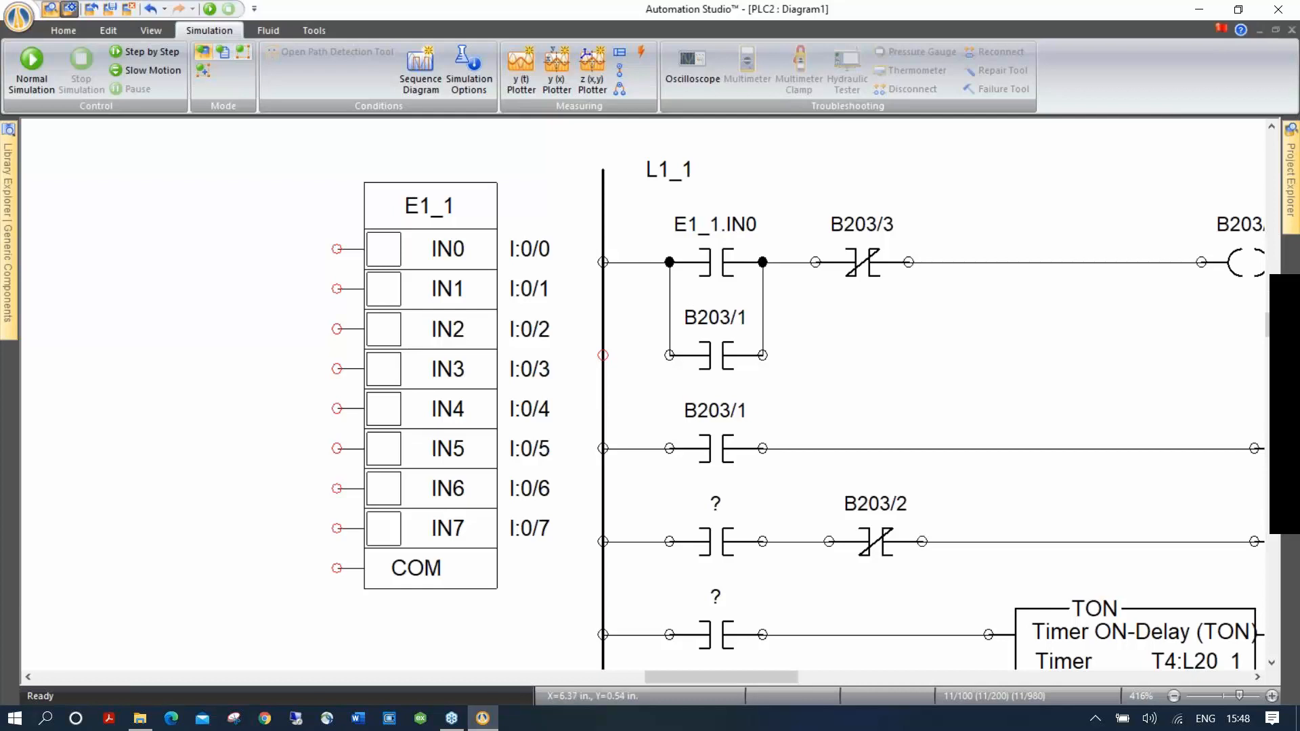
Display the I:0/0 address of the top rung's IN0 contact on the diagram.
scroll(720, 269, "up", 2)
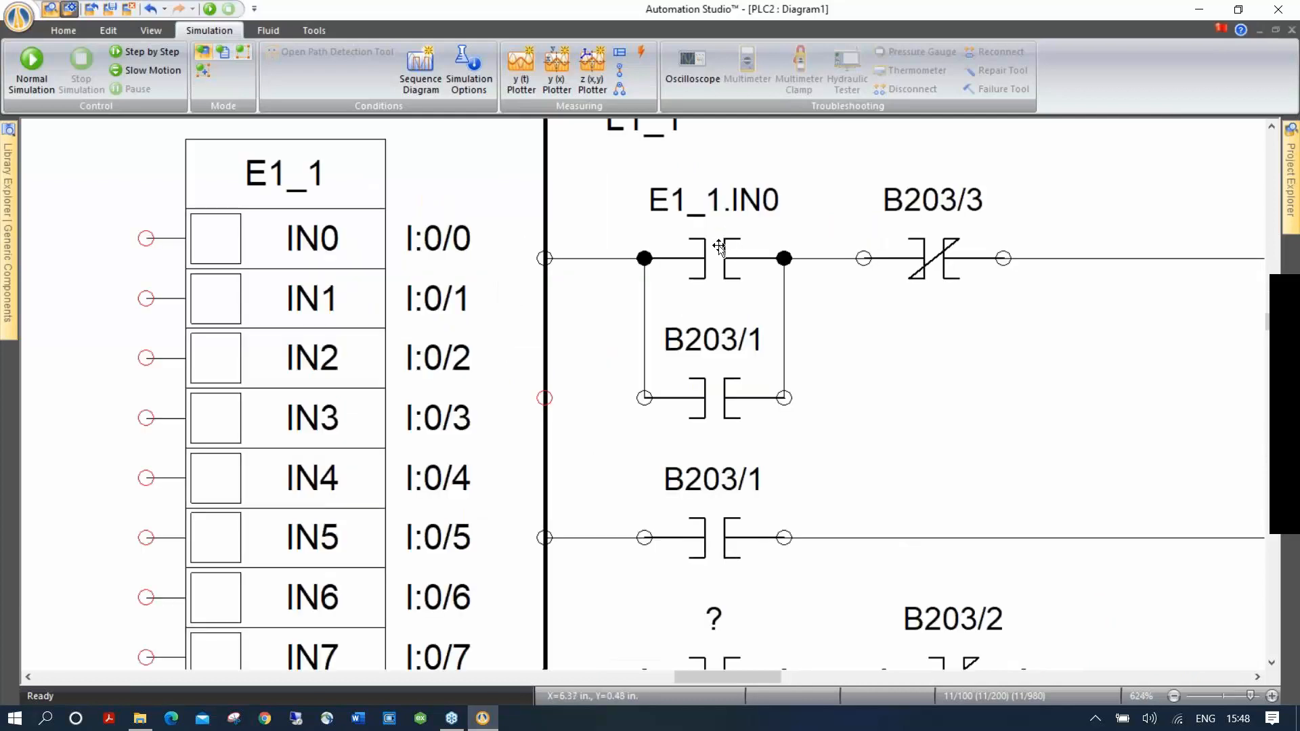
scroll(720, 247, "down", 2)
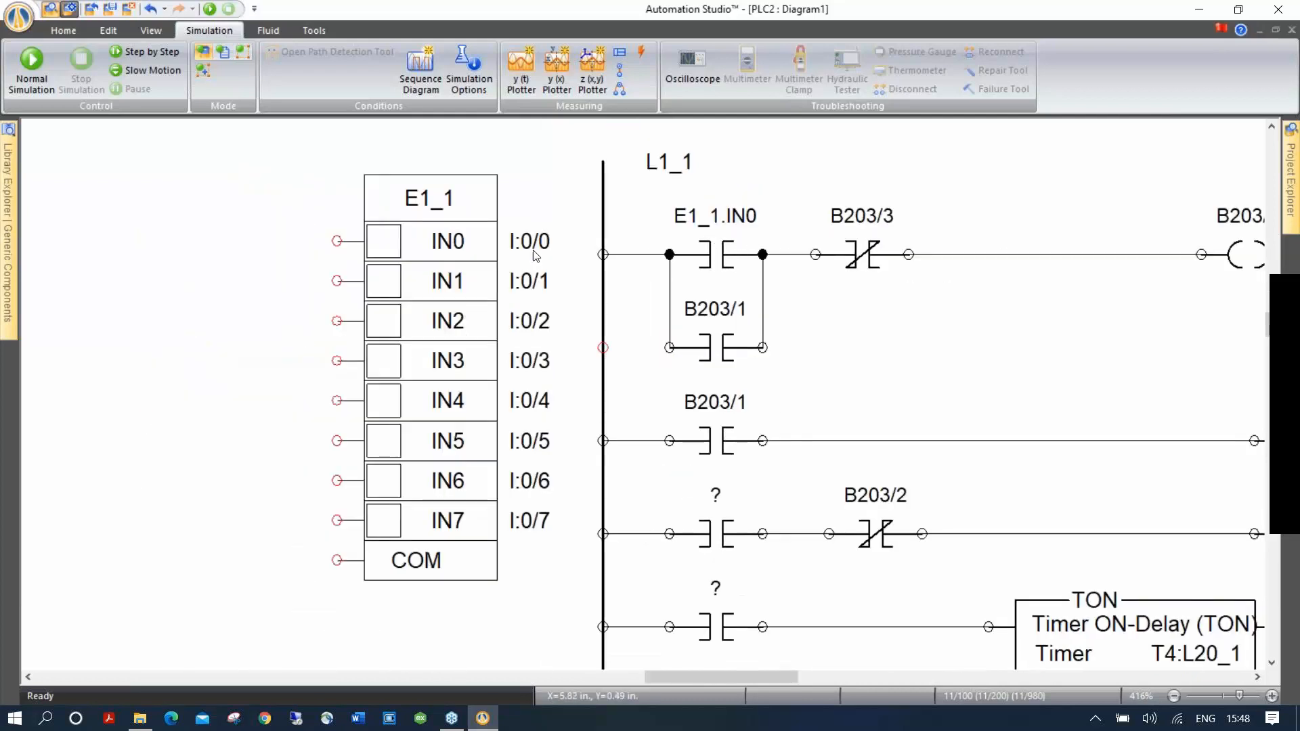
left_click(719, 263)
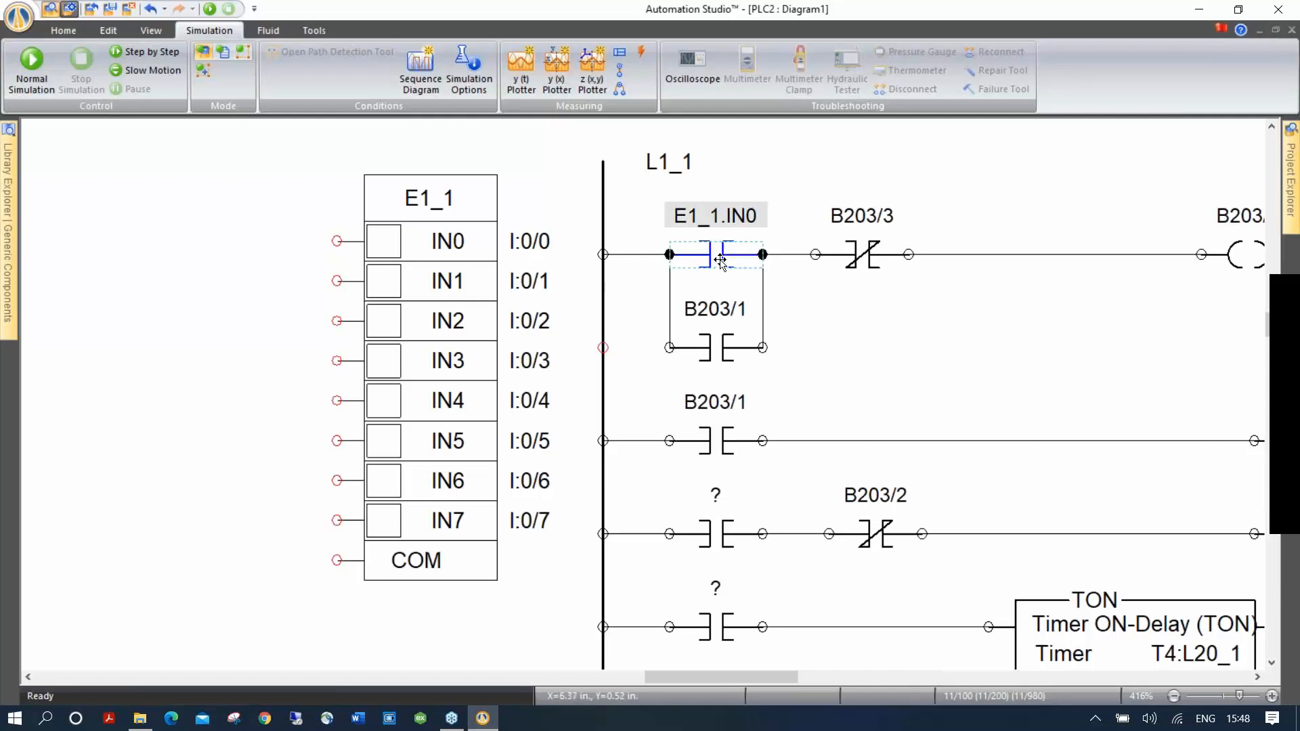
double_click(720, 262)
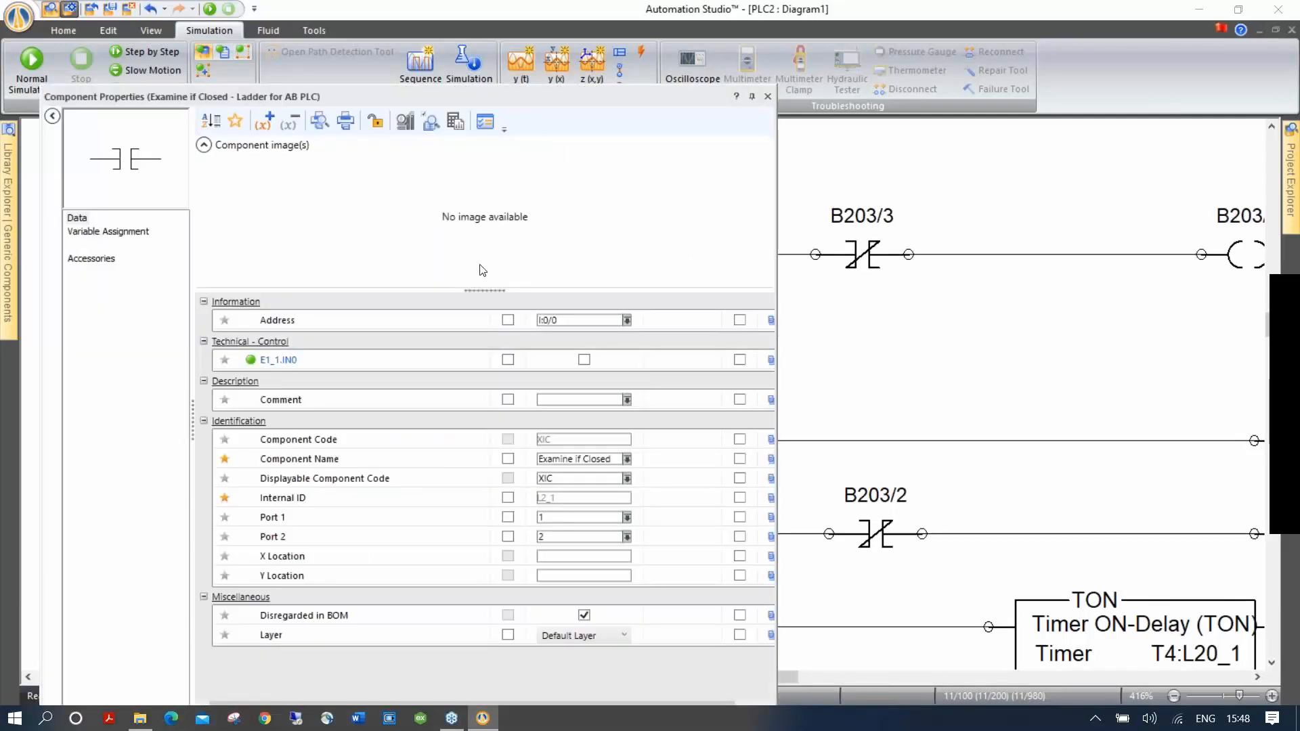
left_click(507, 319)
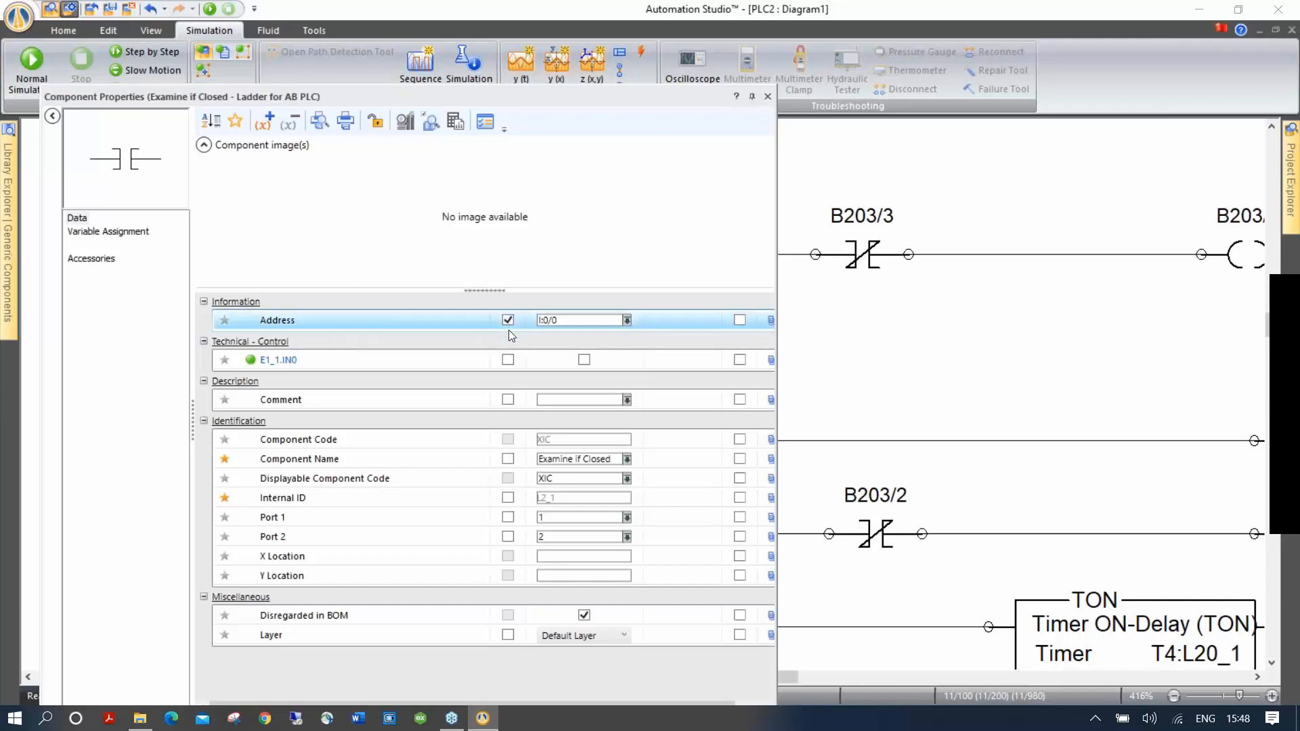
left_click(768, 96)
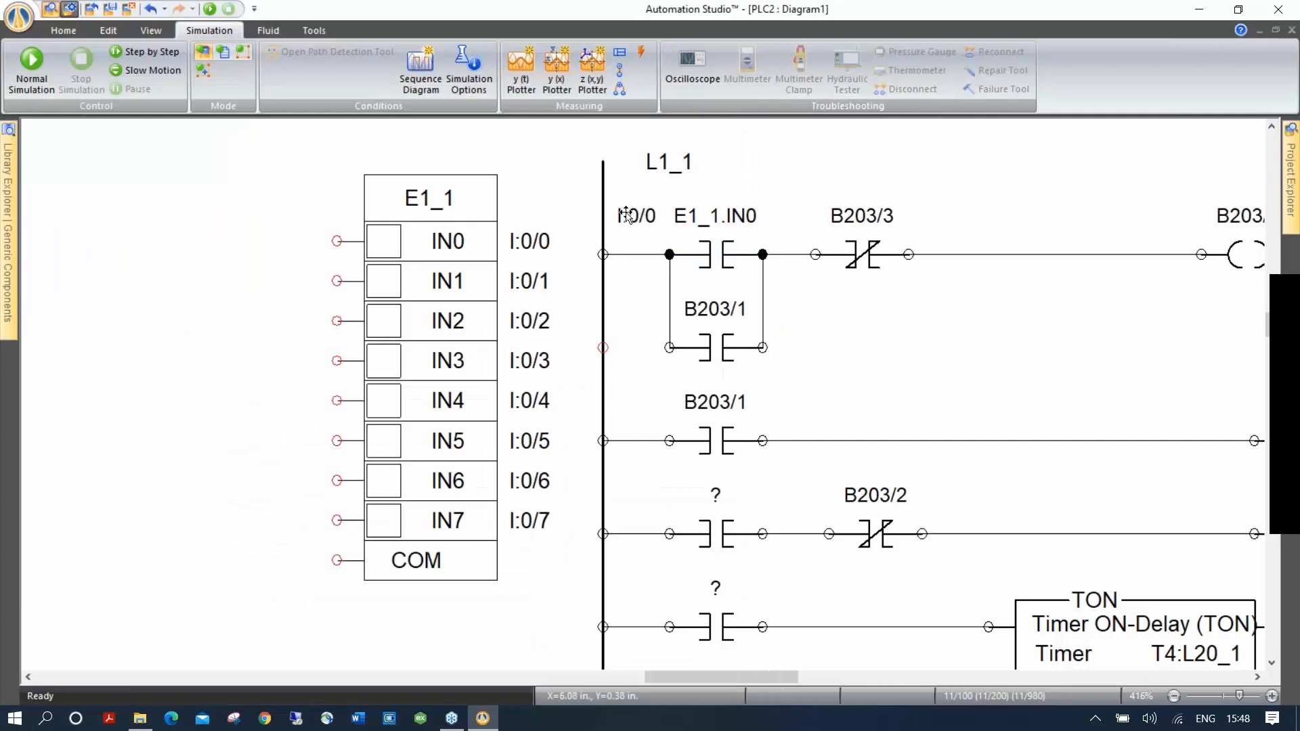
Delete the contact's E1_1.IN0 label and move its I:0/0 address above the contact in its place.
left_click(711, 215)
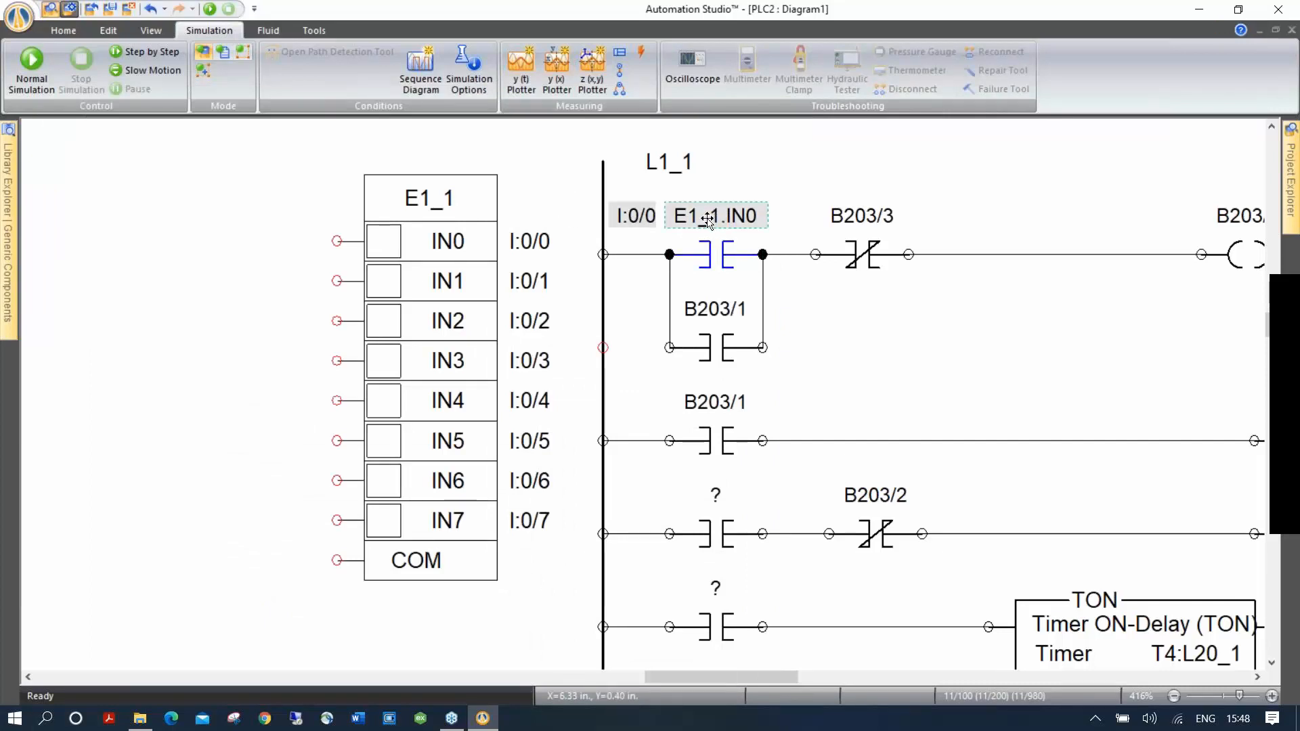
key("Delete")
left_click_drag(630, 218, 708, 221)
left_click(570, 187)
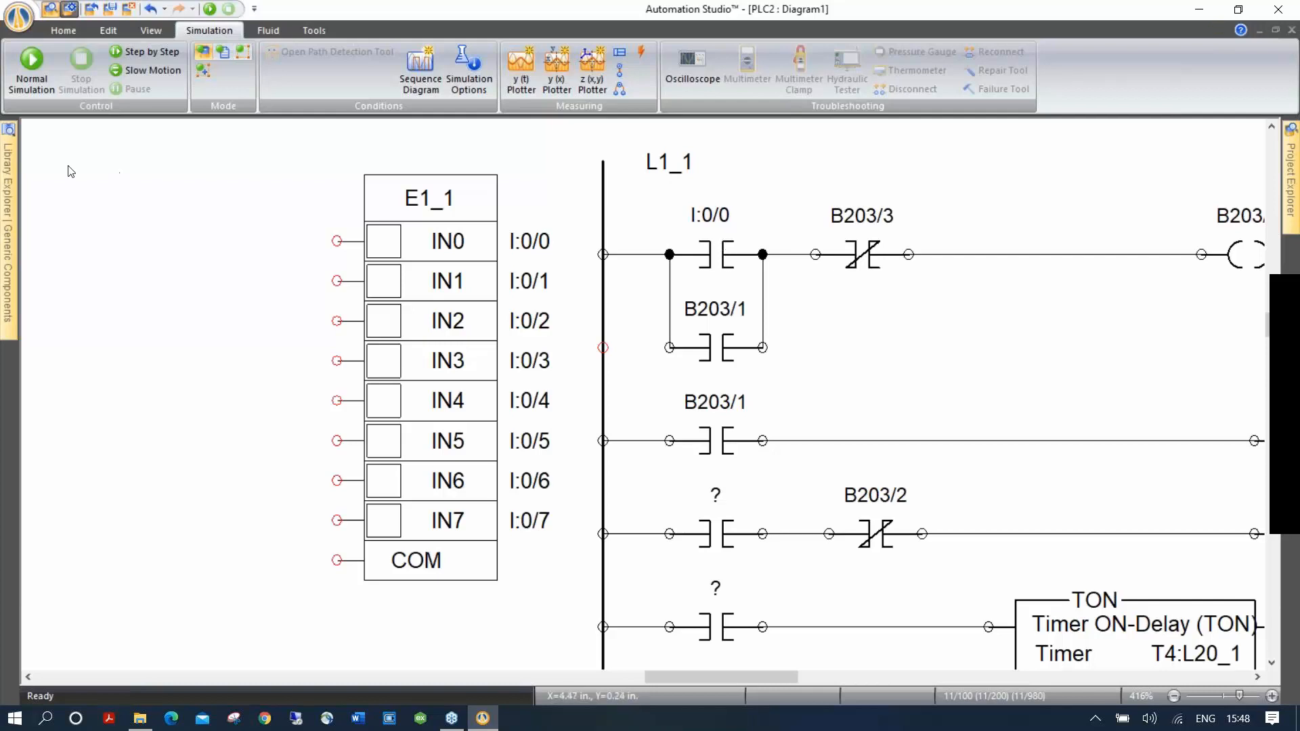
Pin the Library Explorer open and create a new library named PLC in the desktop's Training\PLC folder.
mouse_move(14, 183)
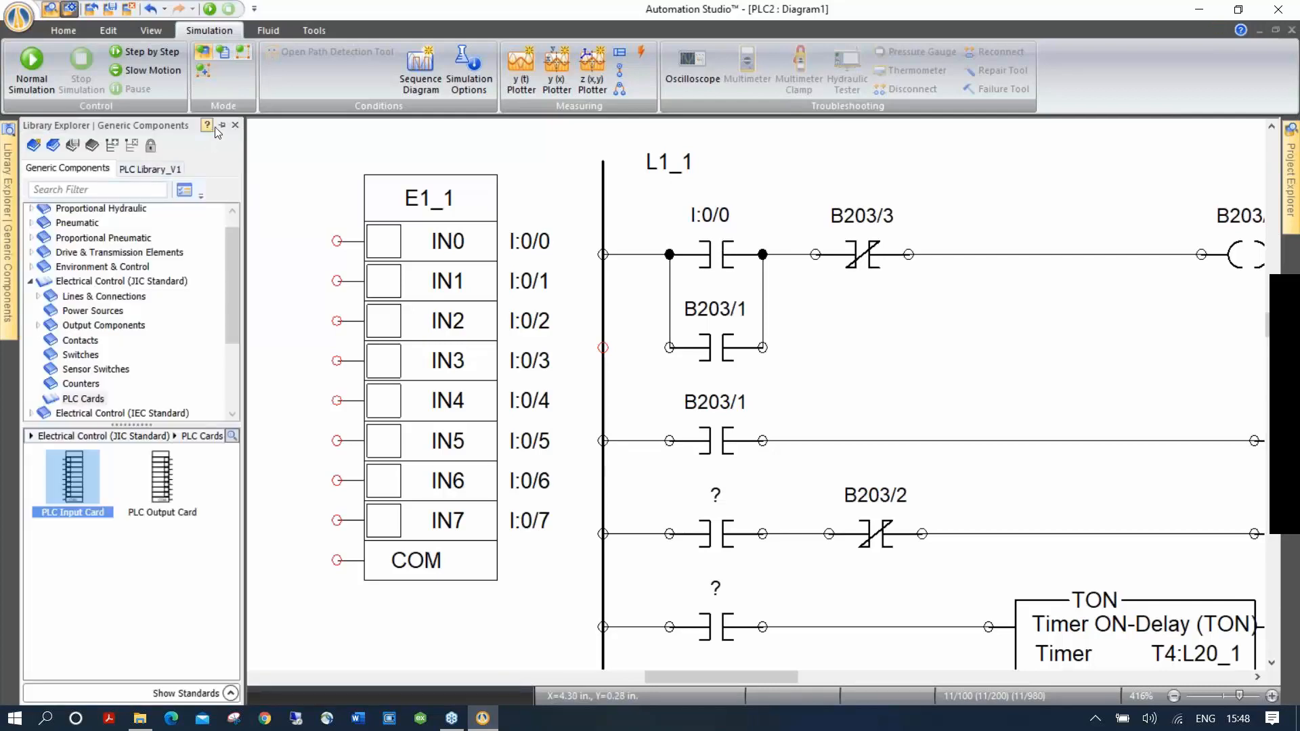
left_click(221, 127)
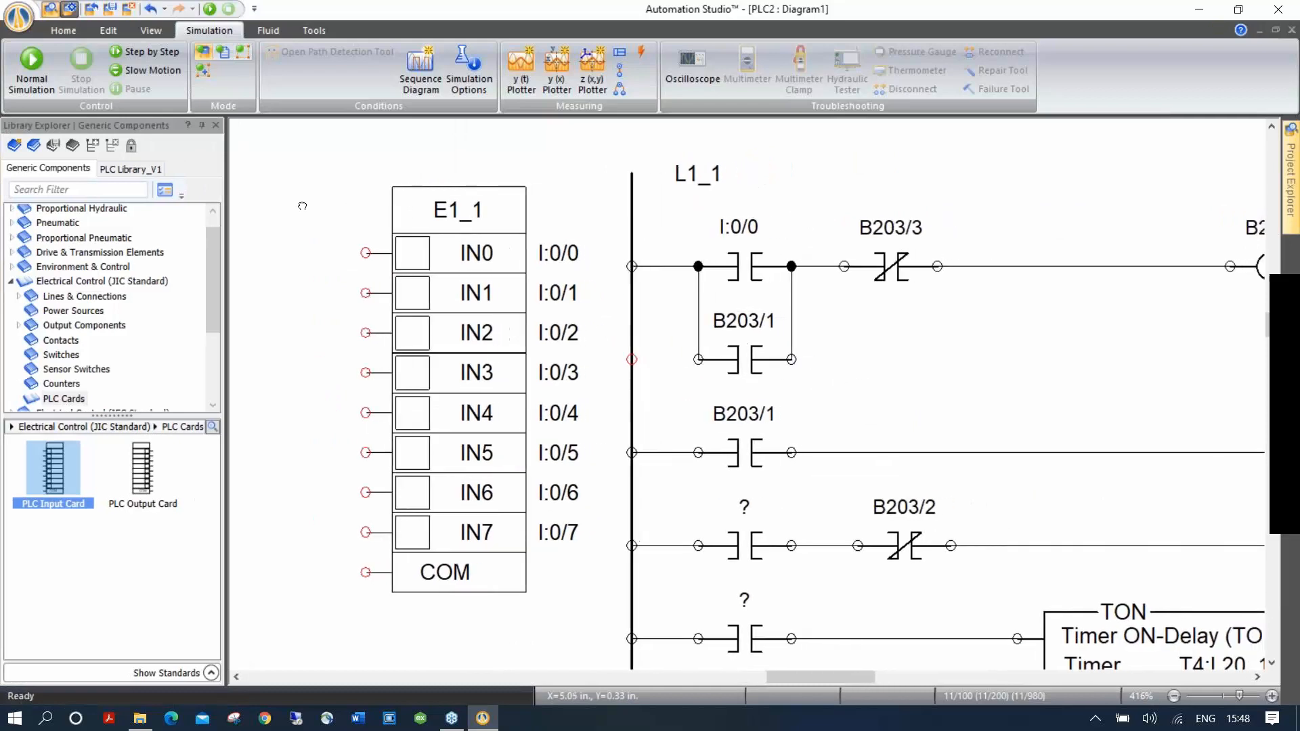
left_click(14, 145)
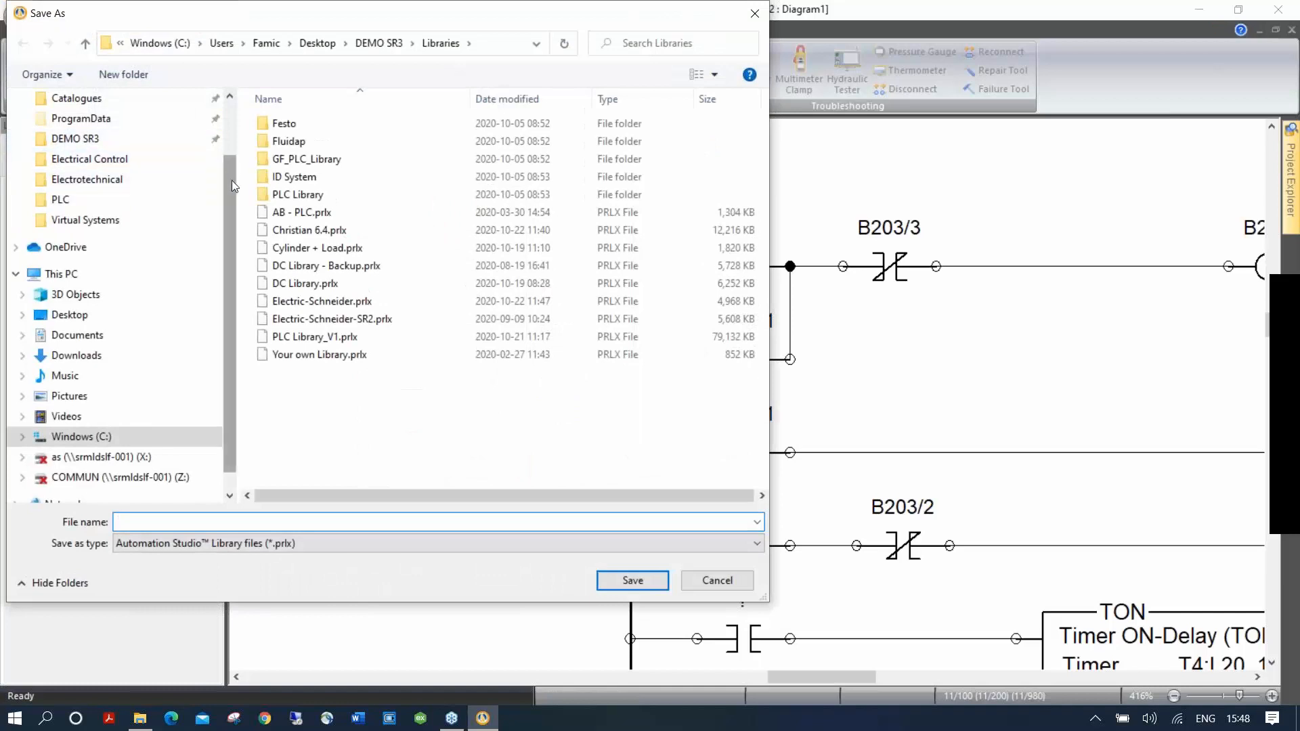
scroll(160, 162, "up", 2)
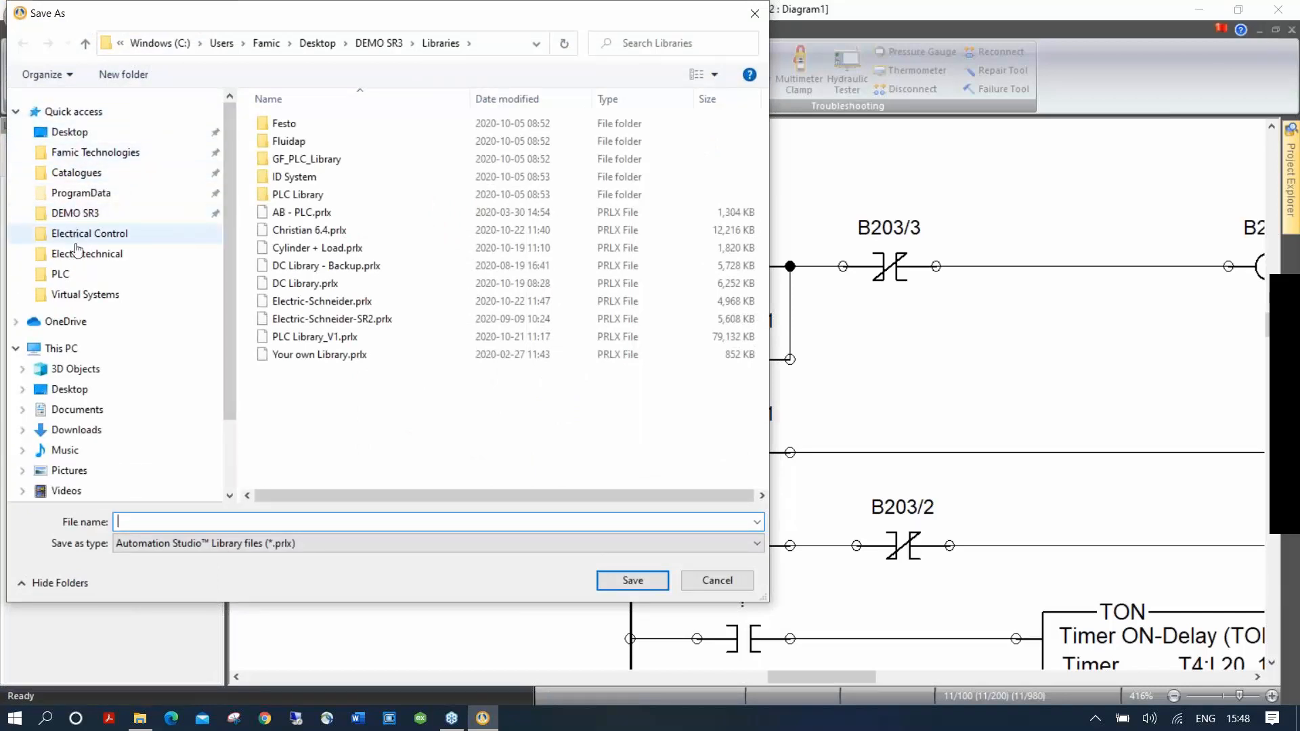
left_click(61, 132)
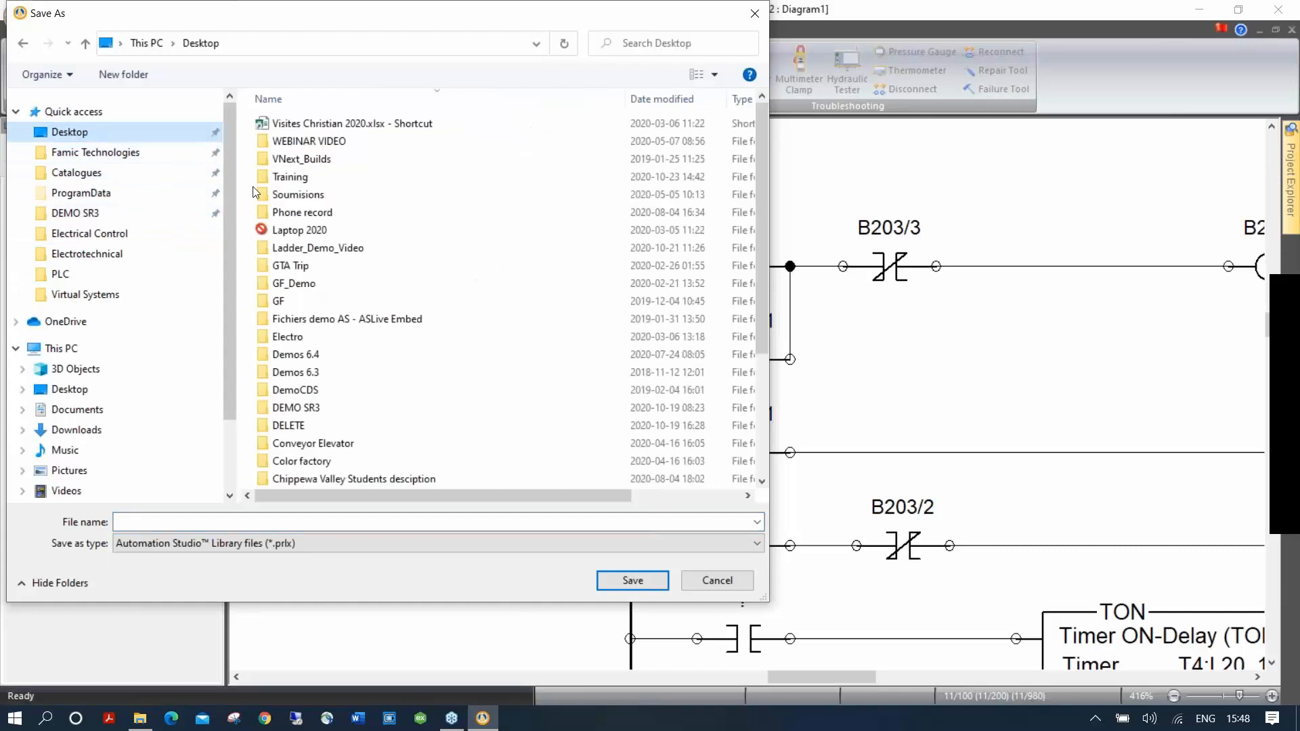
double_click(290, 177)
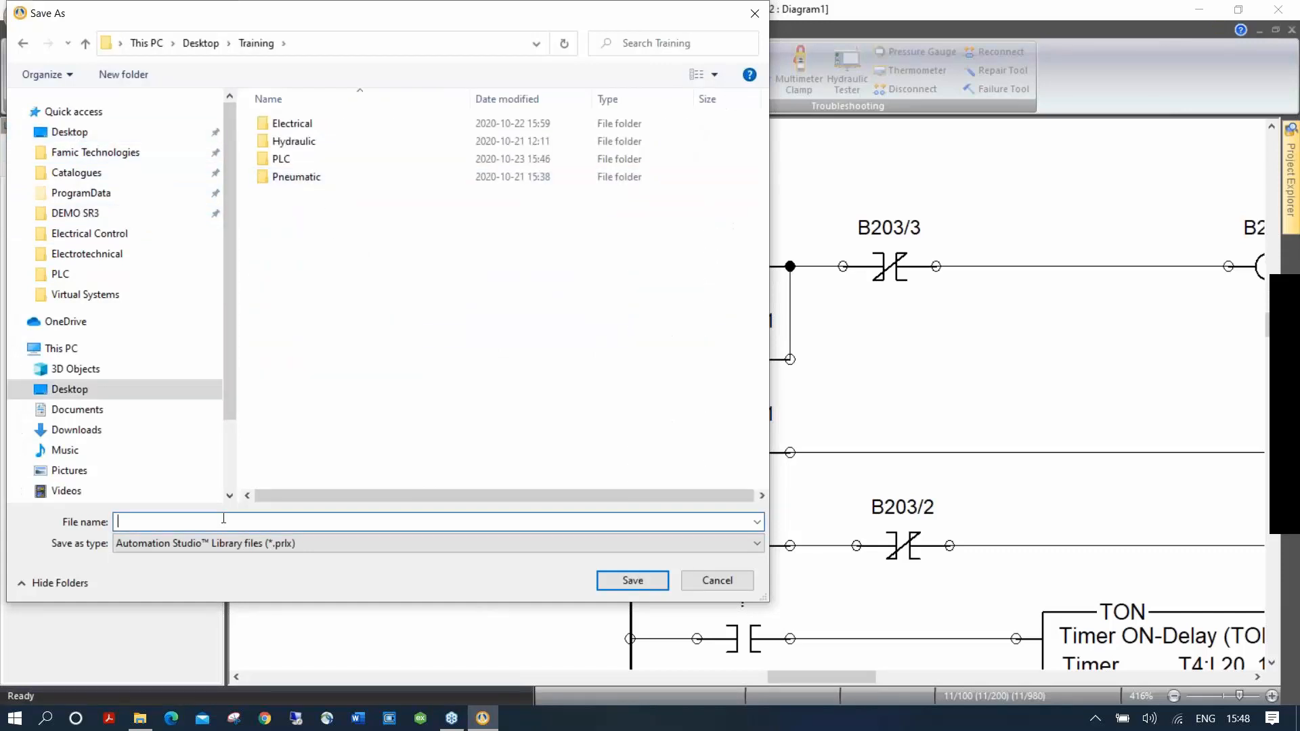
type("PLC")
key("Return")
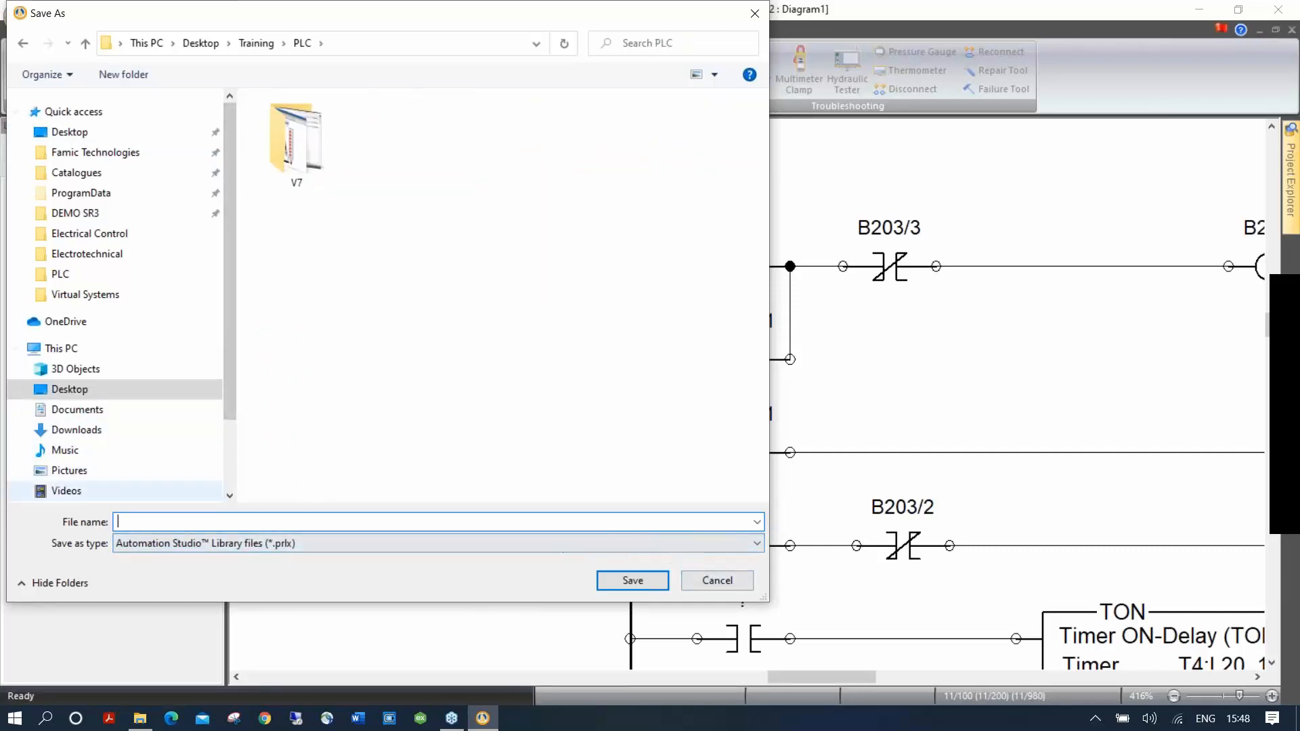
type("PLC")
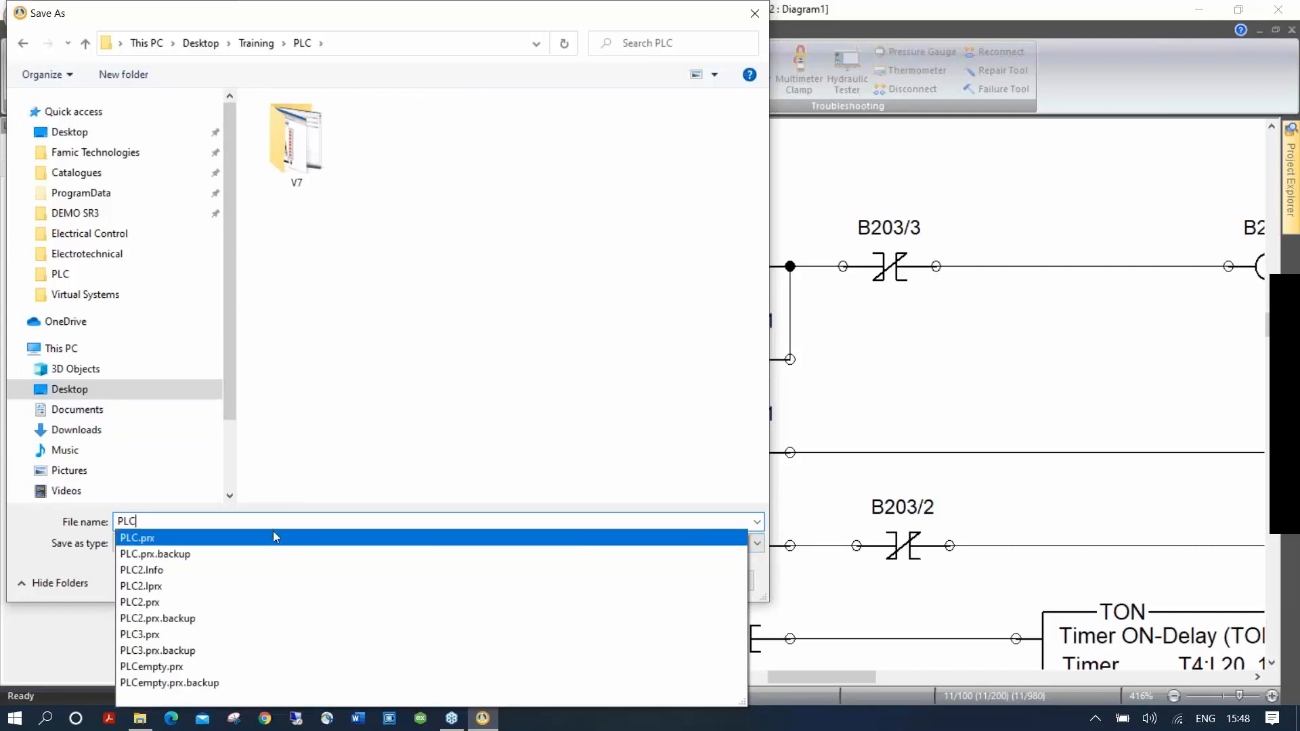
key("Escape")
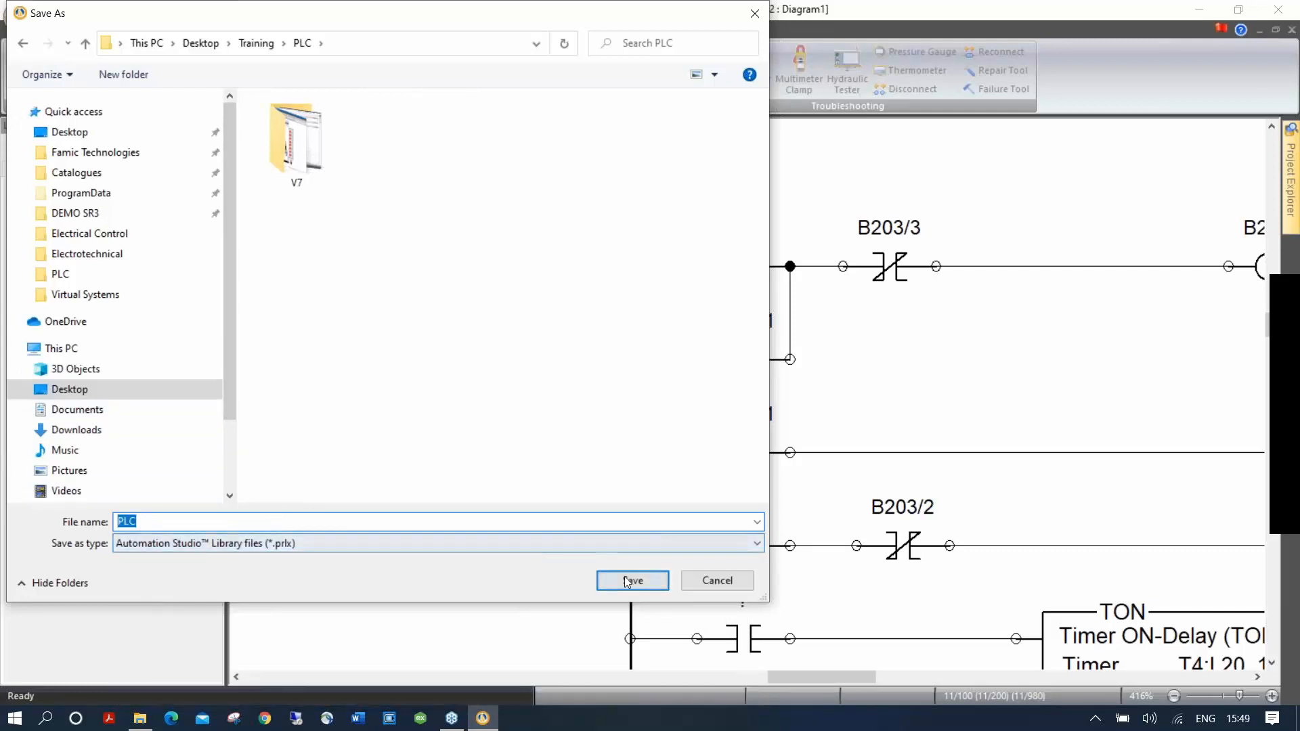
left_click(628, 581)
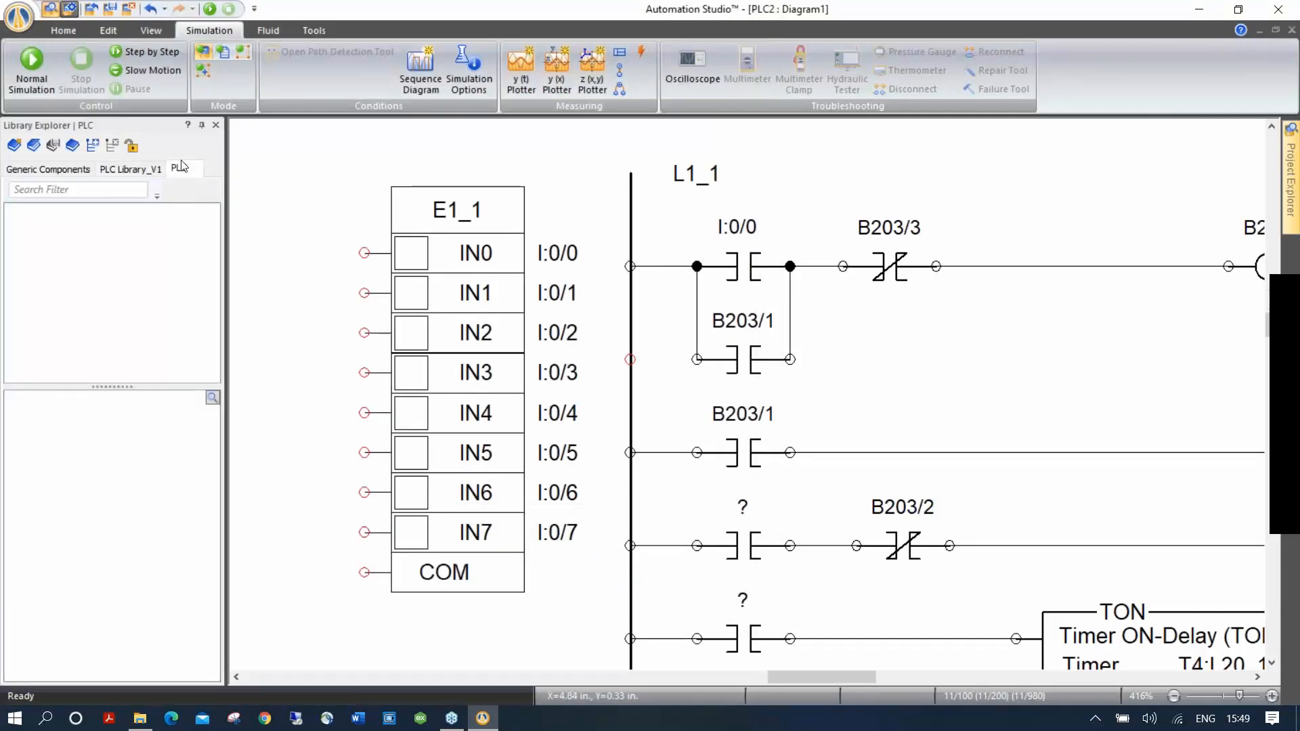
Add a category named I/O Card to the PLC library.
left_click(95, 148)
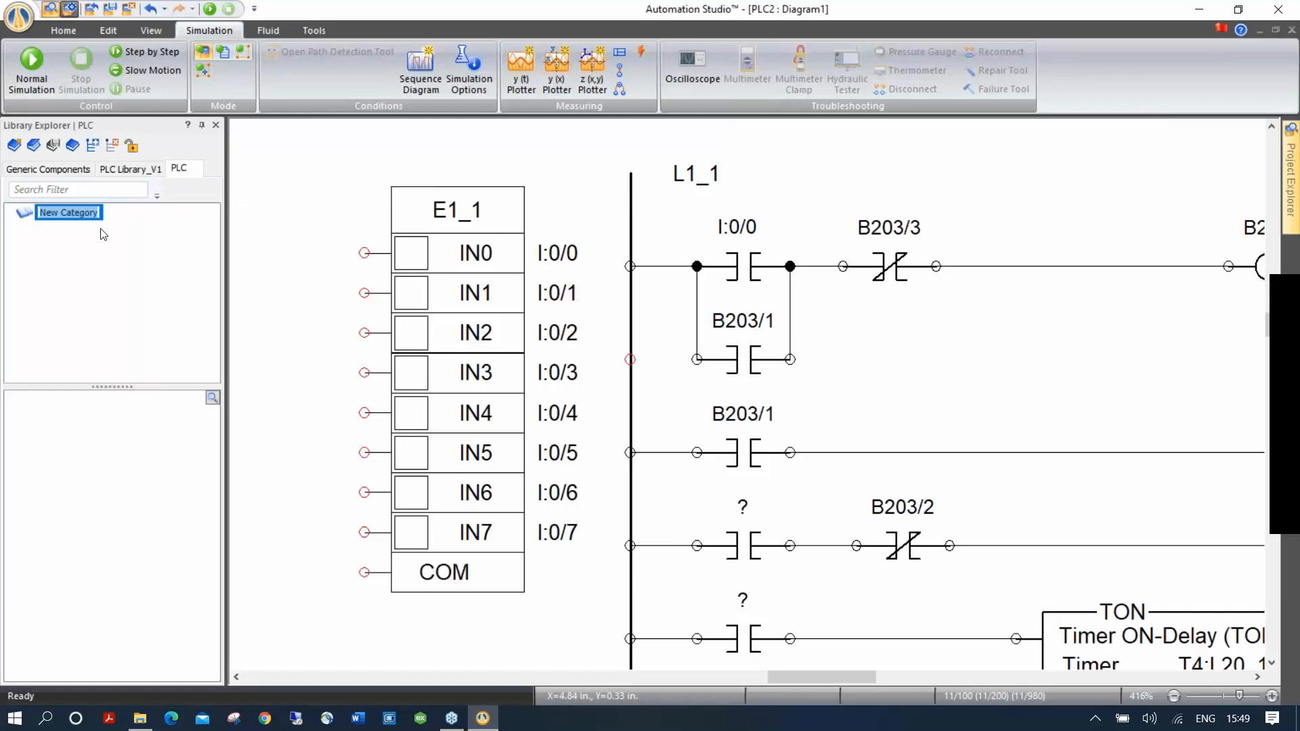
type("Card")
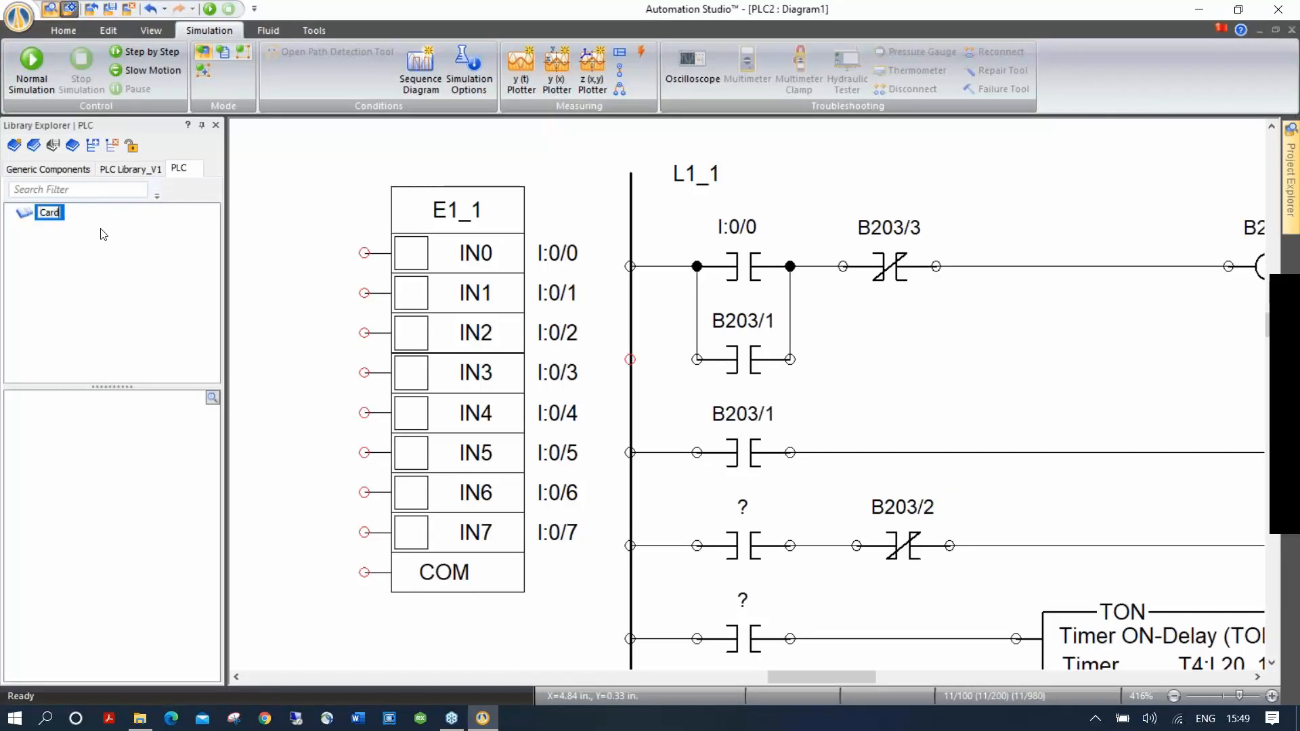
key("BackSpace")
key("BackSpace")
key("BackSpace")
key("BackSpace")
type("I/o=O Card")
key("Return")
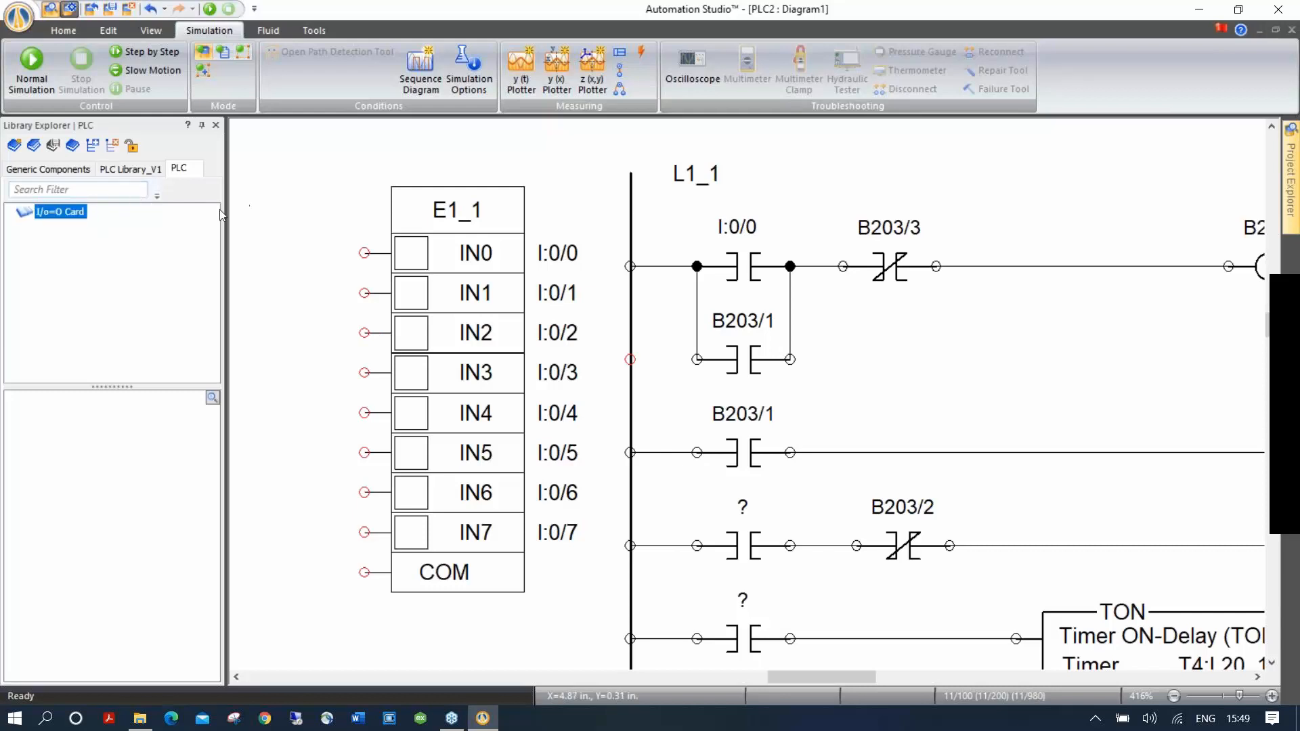
right_click(62, 215)
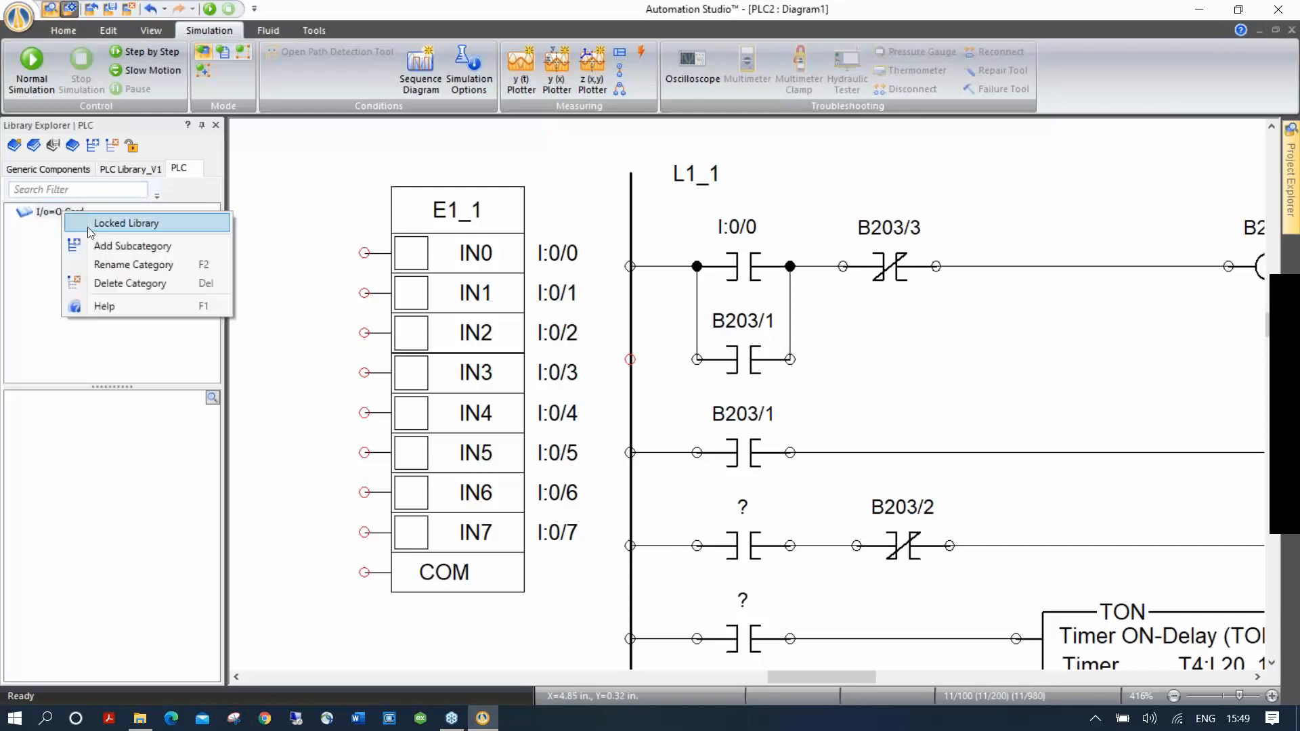
left_click(115, 273)
type("I")
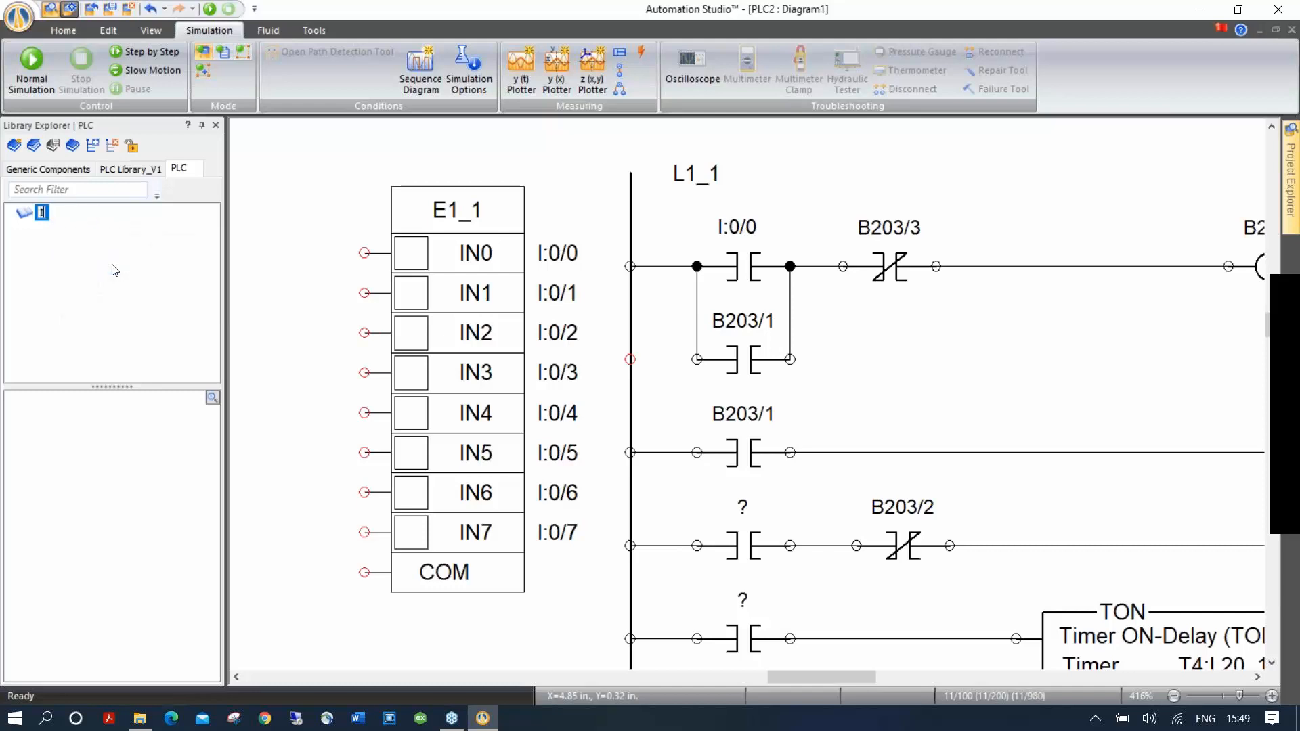
type("/O Card")
key("Return")
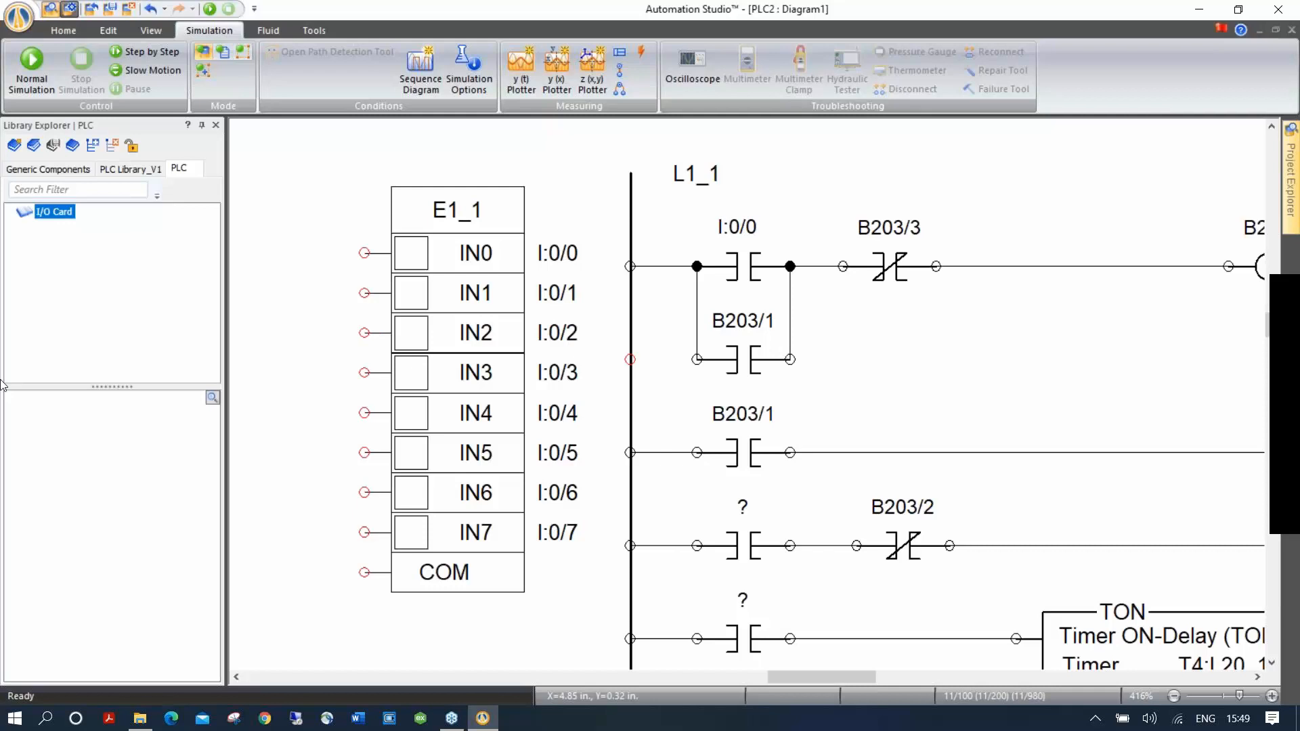
Store the configured E1_1 input card in the I/O Card category and replace the diagram's card with the library copy.
left_click(481, 278)
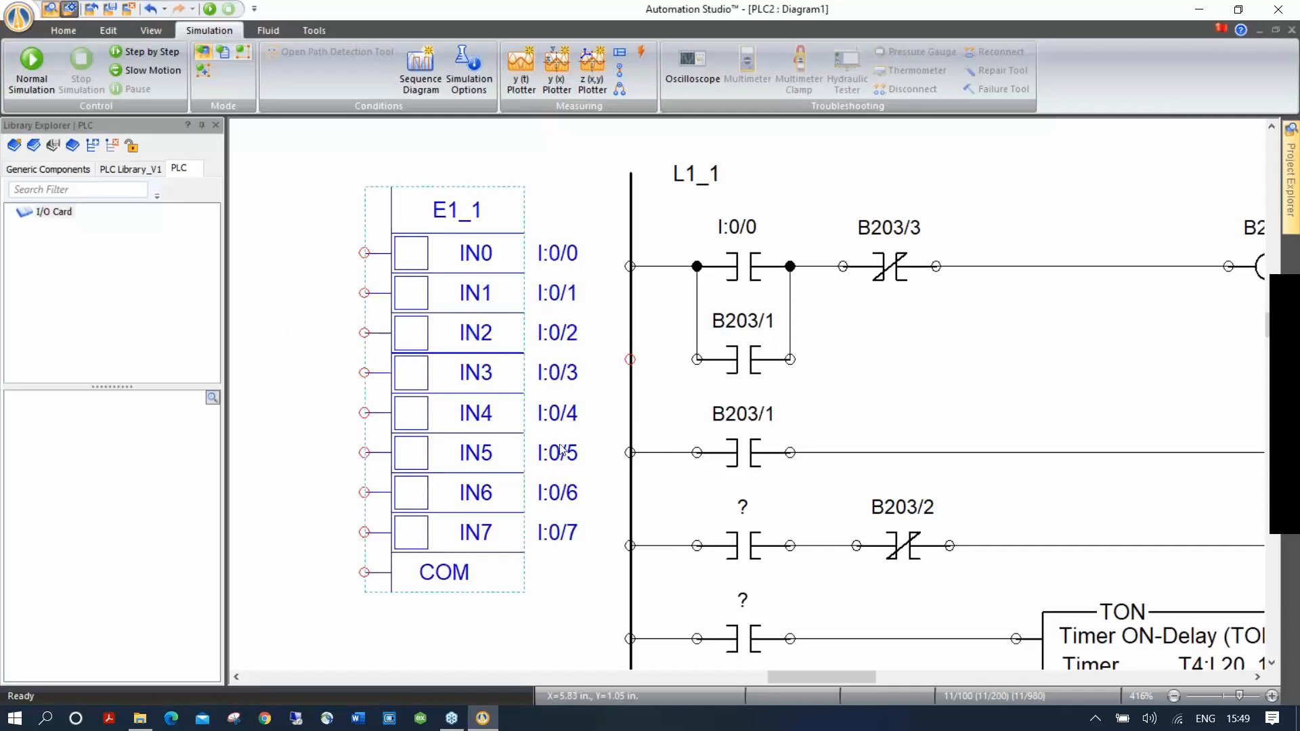
left_click_drag(493, 318, 82, 433)
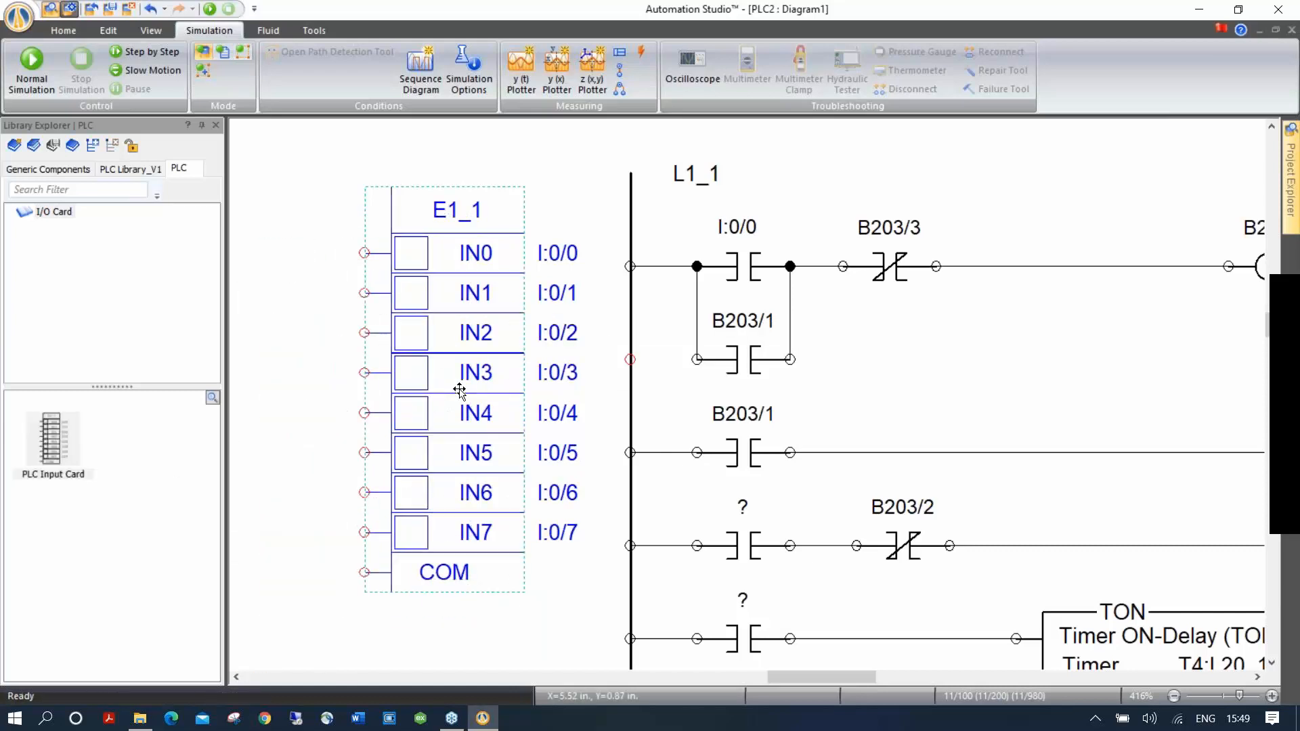
key("Delete")
left_click_drag(53, 444, 421, 203)
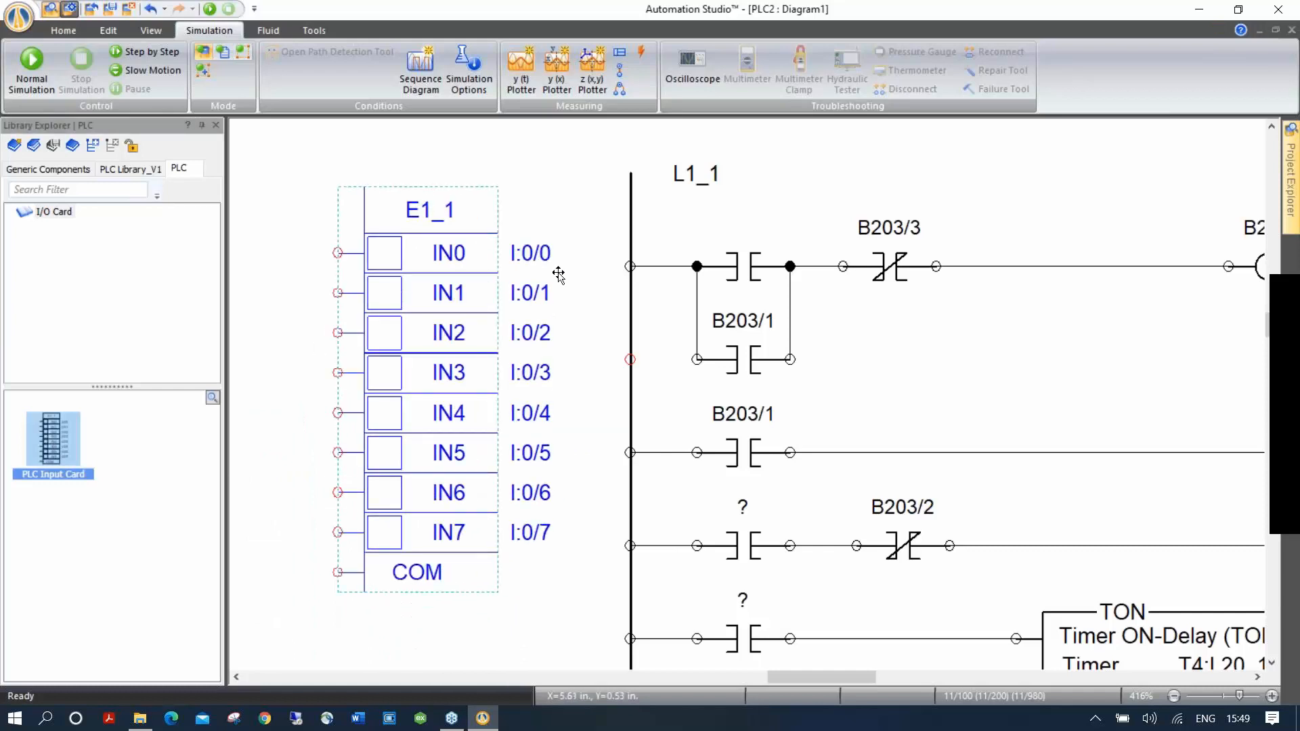
Link the top rung's first contact to input IN2 of the E1_1 card.
left_click(741, 277)
double_click(744, 267)
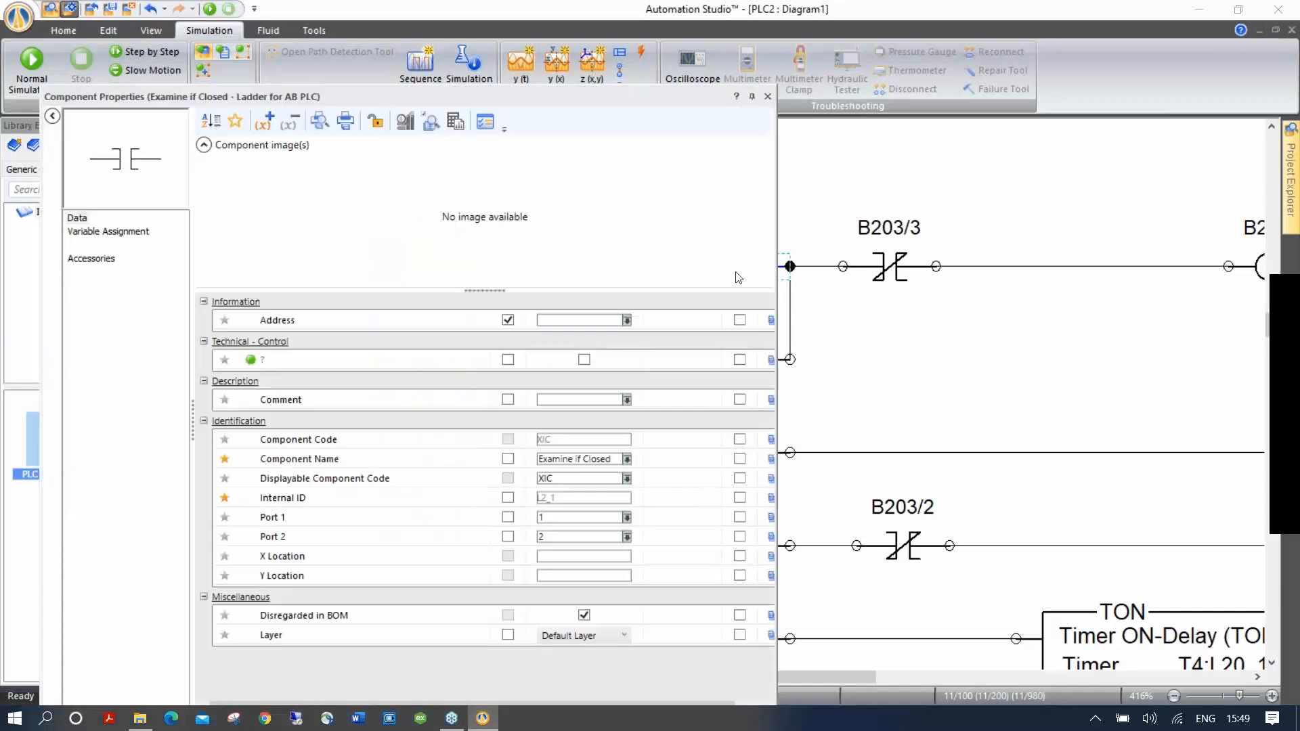
left_click(108, 231)
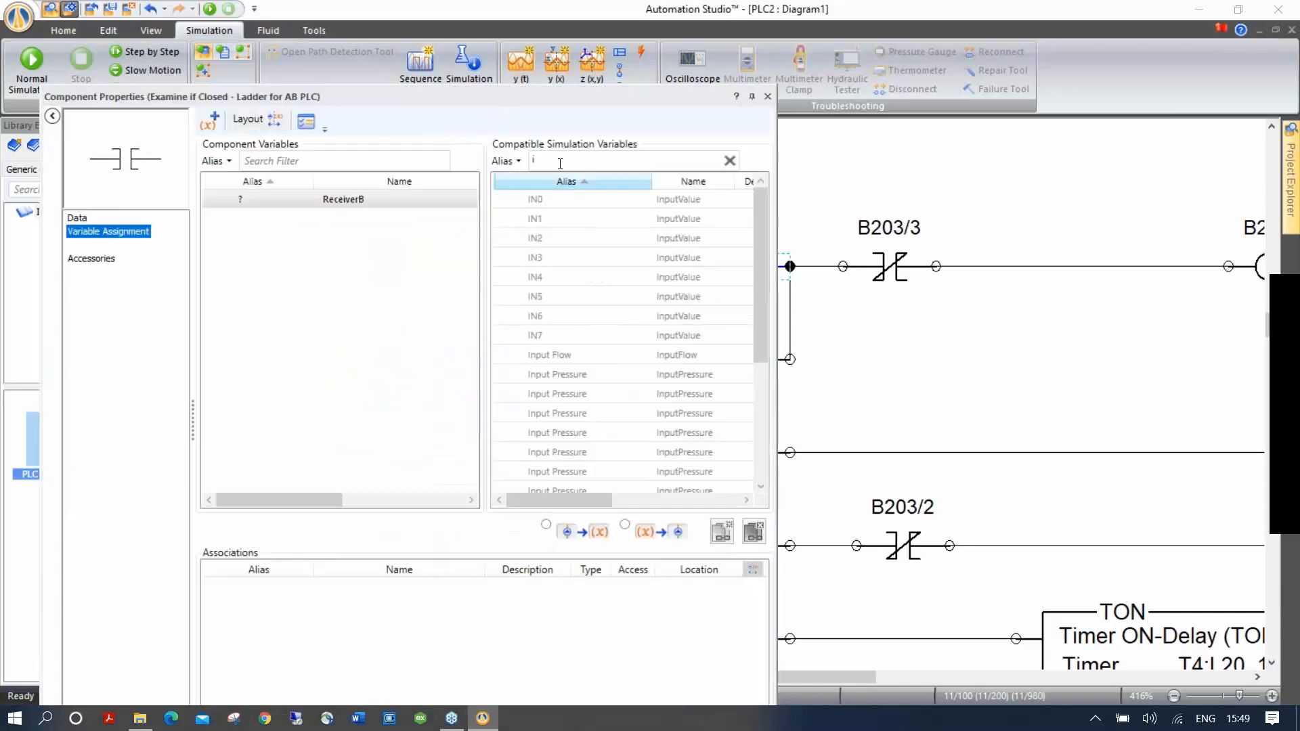
double_click(539, 232)
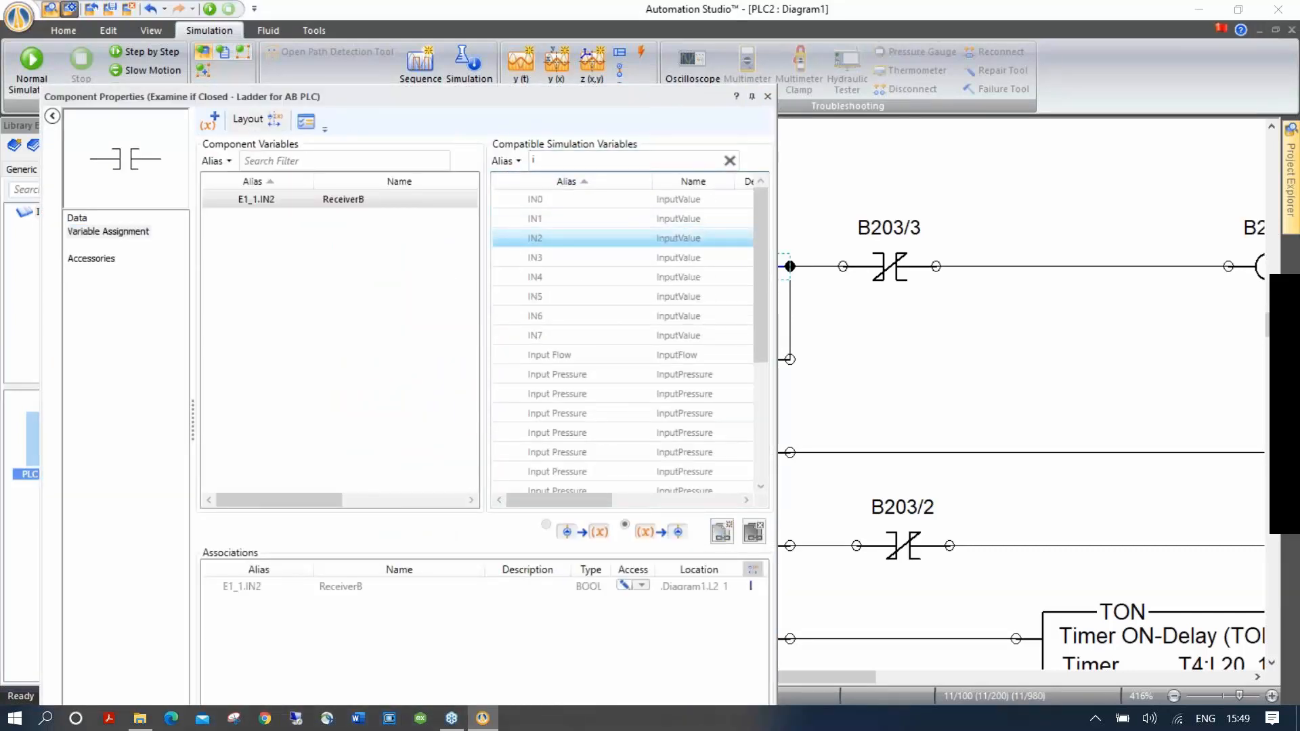
left_click(767, 97)
left_click(620, 218)
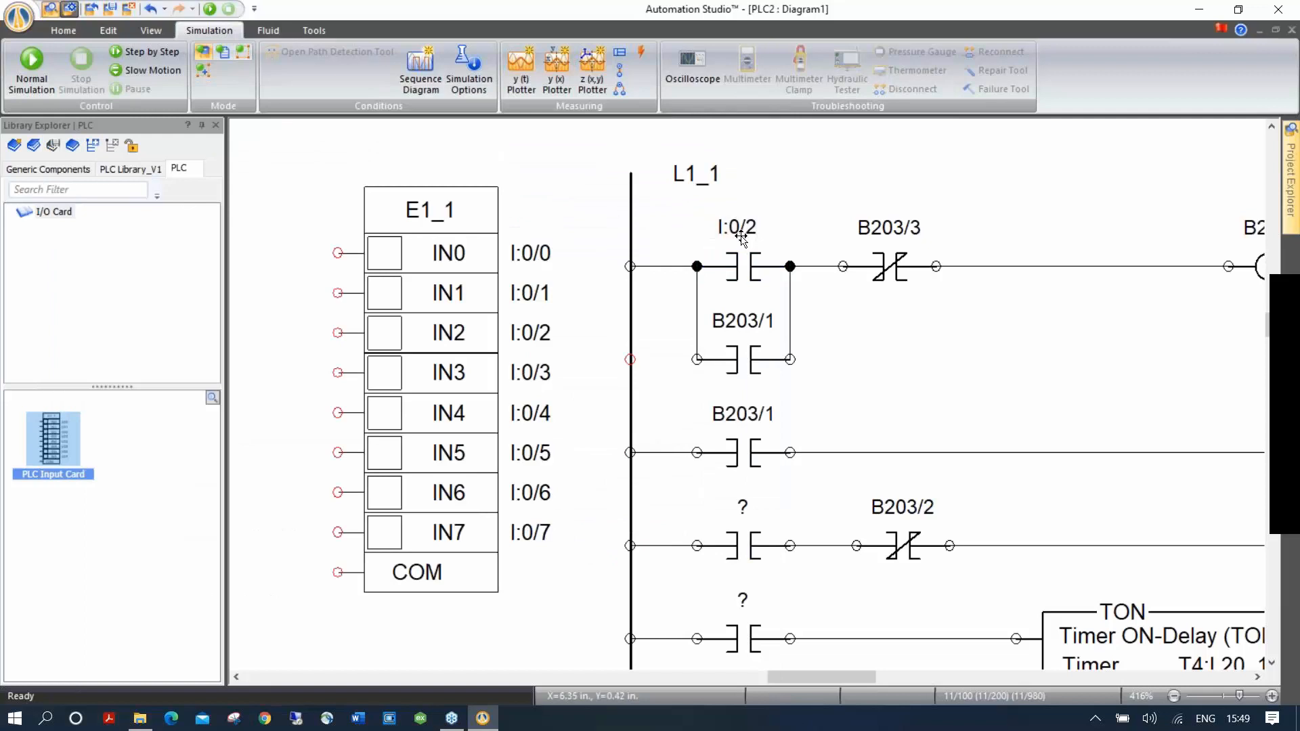
Store the top rung's I:0/2 contact as a reusable component in the I/O Card category.
left_click(737, 267)
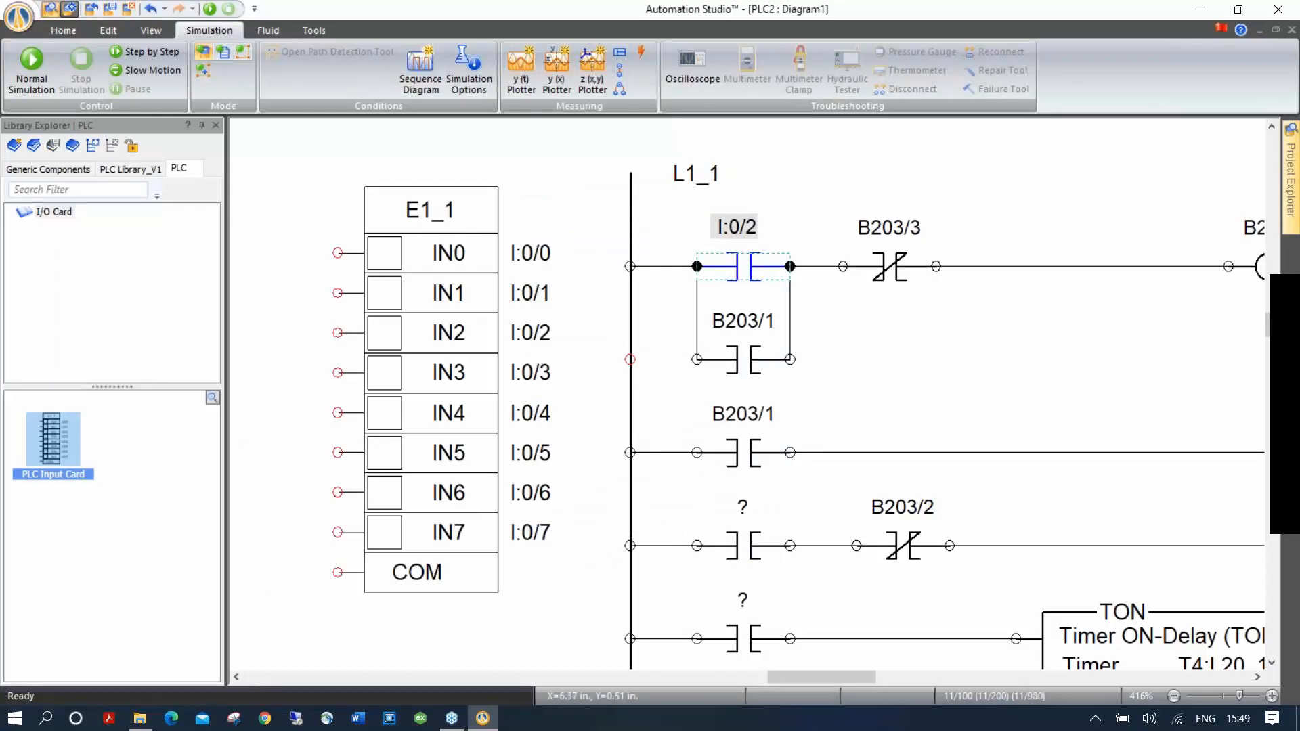
left_click_drag(736, 267, 180, 479)
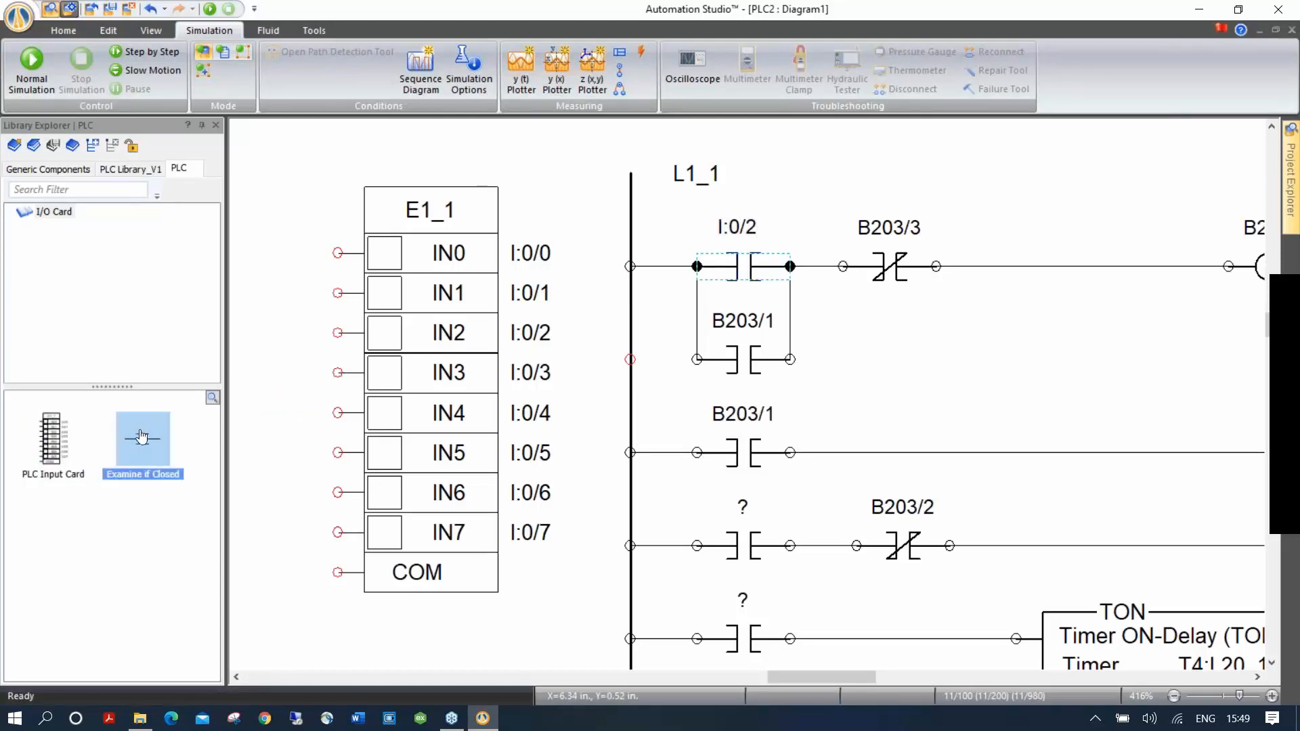
mouse_move(142, 465)
Insert the stored Examine if Closed contact in the OUT0 rung after B203/1 and link it to input IN4.
left_click_drag(140, 443, 965, 486)
double_click(952, 447)
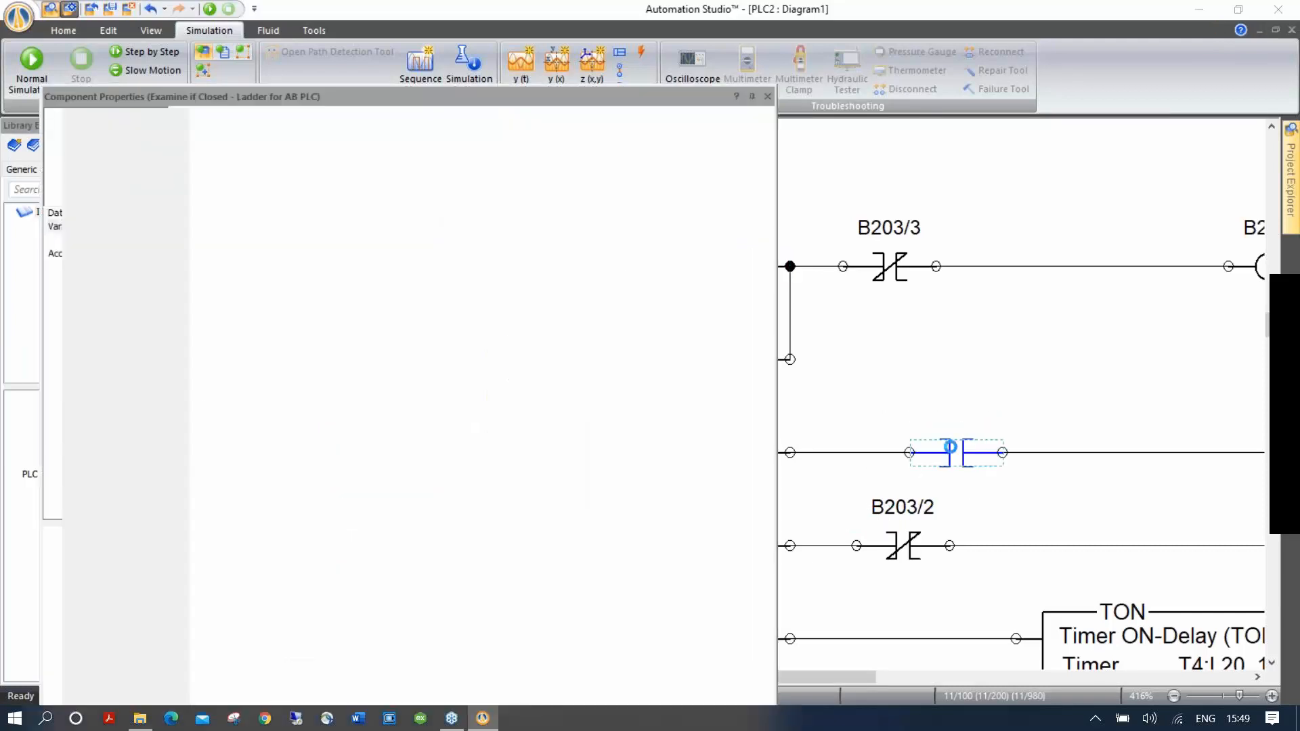
double_click(553, 278)
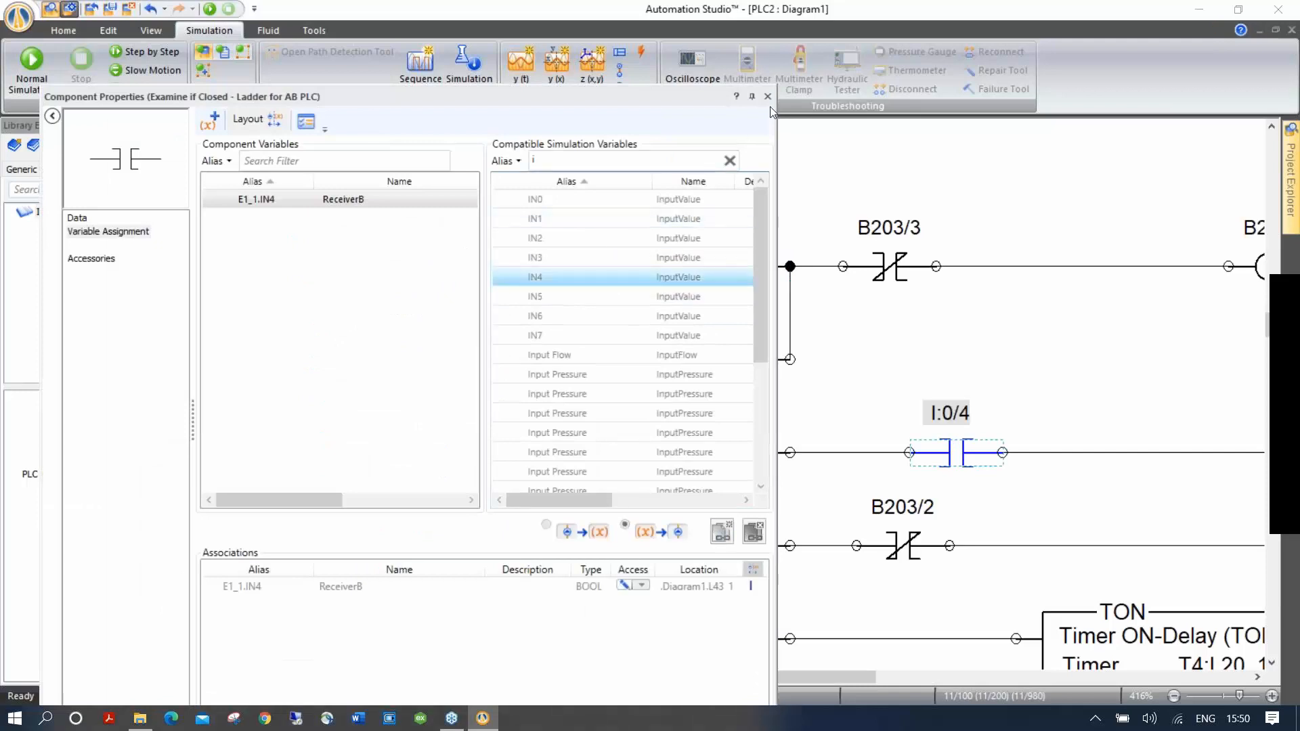
left_click(768, 96)
left_click(608, 417)
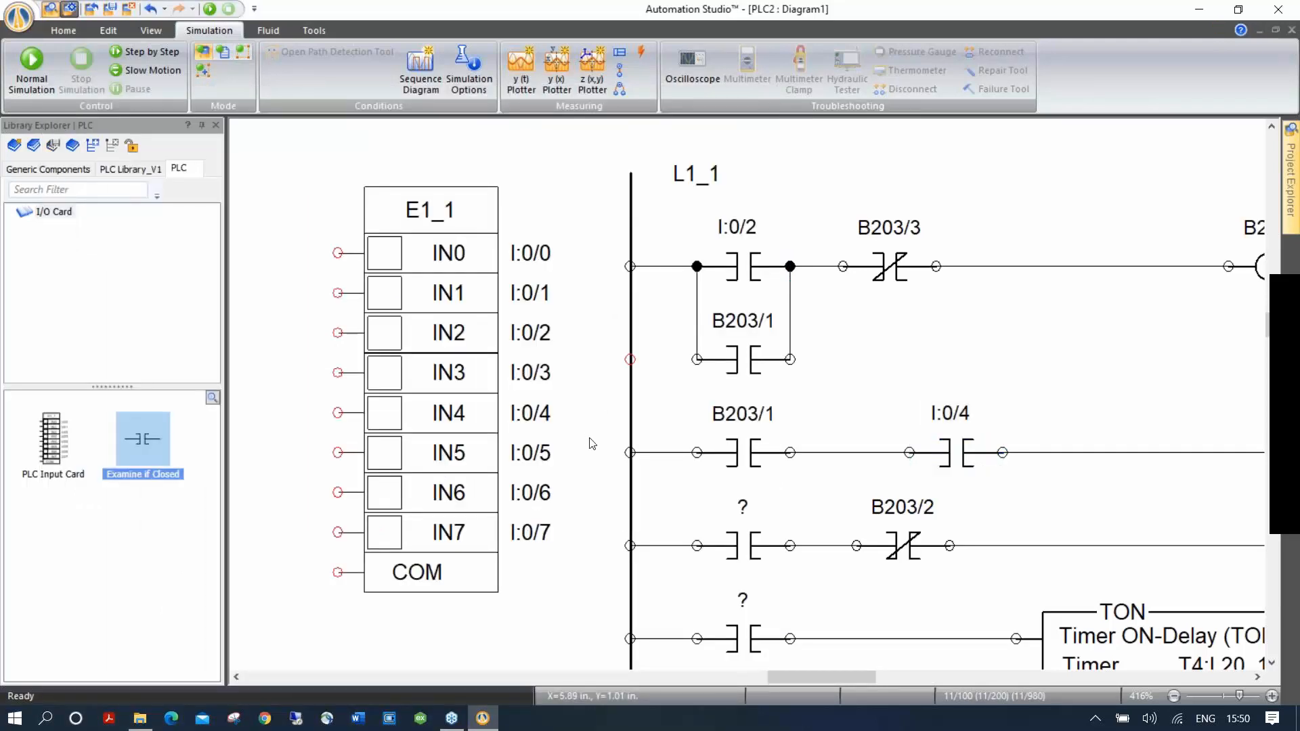
Set the E1_1 input card's Input Number to 16.
scroll(593, 444, "down", 1)
left_click_drag(596, 414, 505, 390)
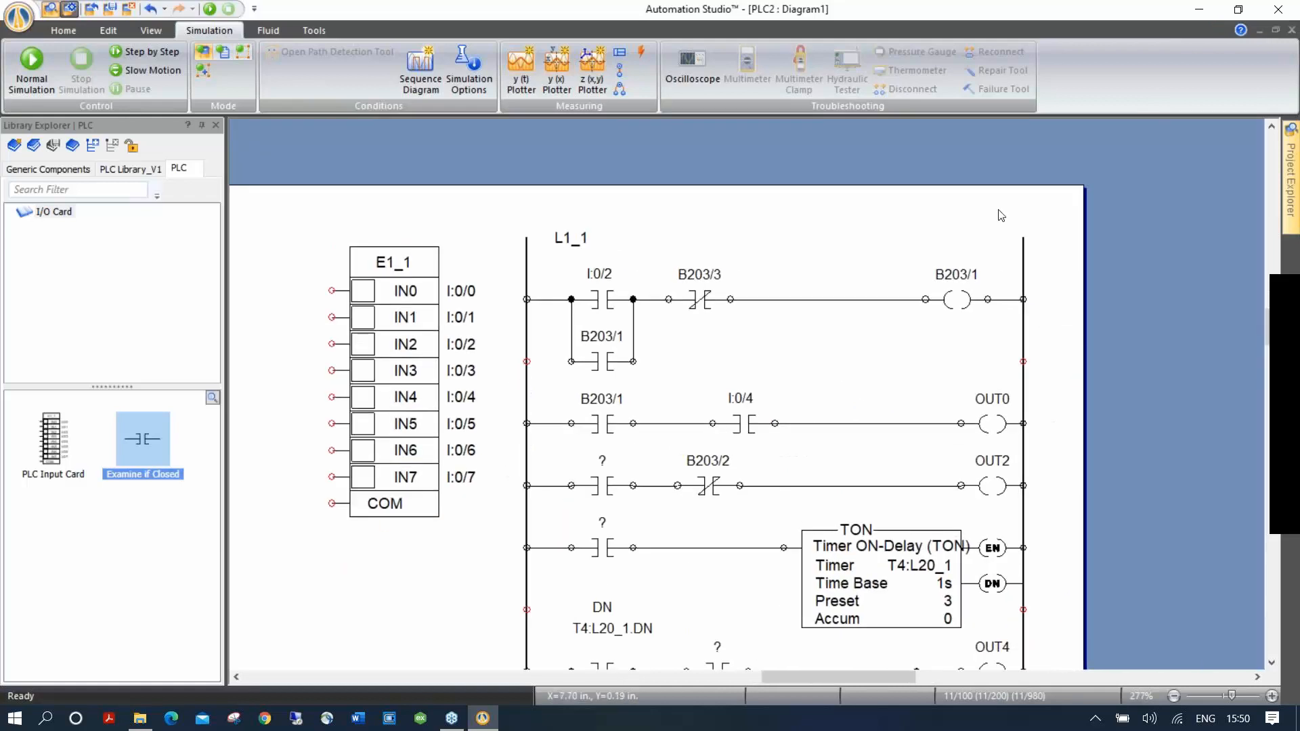
left_click_drag(404, 581, 614, 469)
double_click(607, 288)
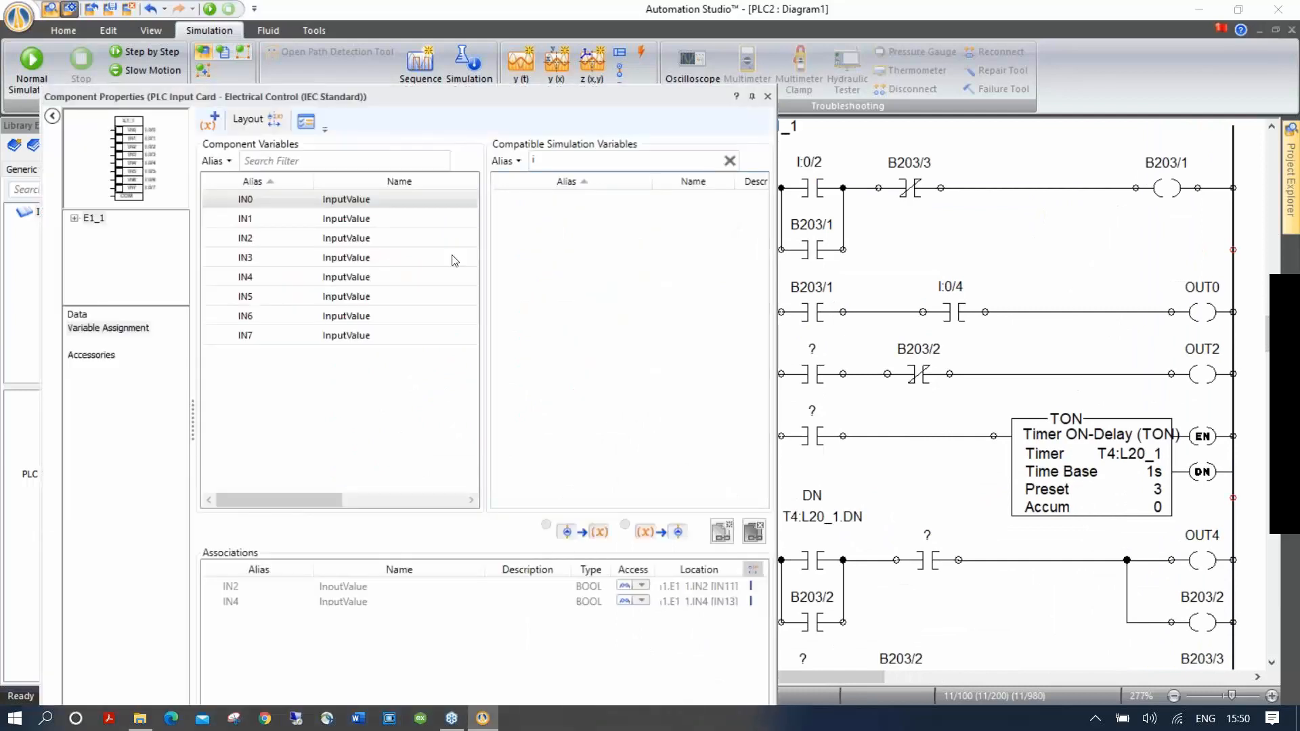
left_click(76, 314)
left_click(573, 379)
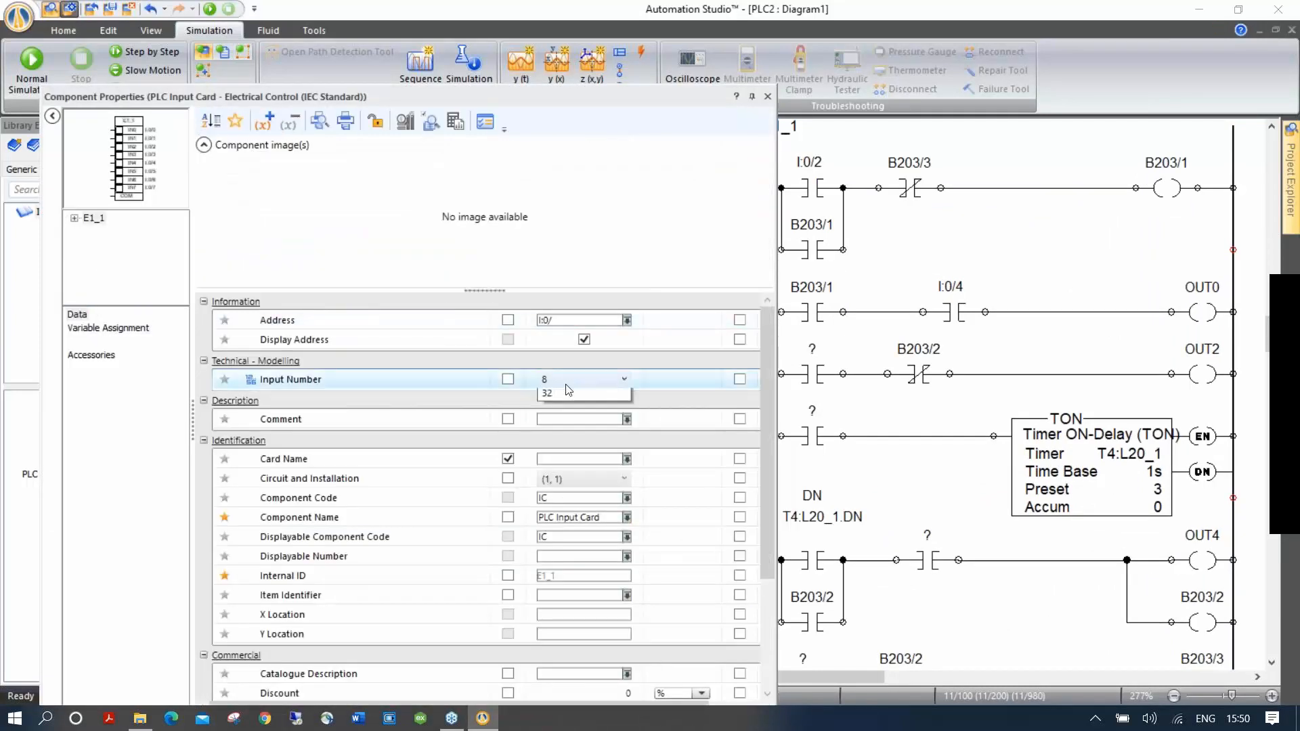
left_click(572, 379)
left_click(546, 413)
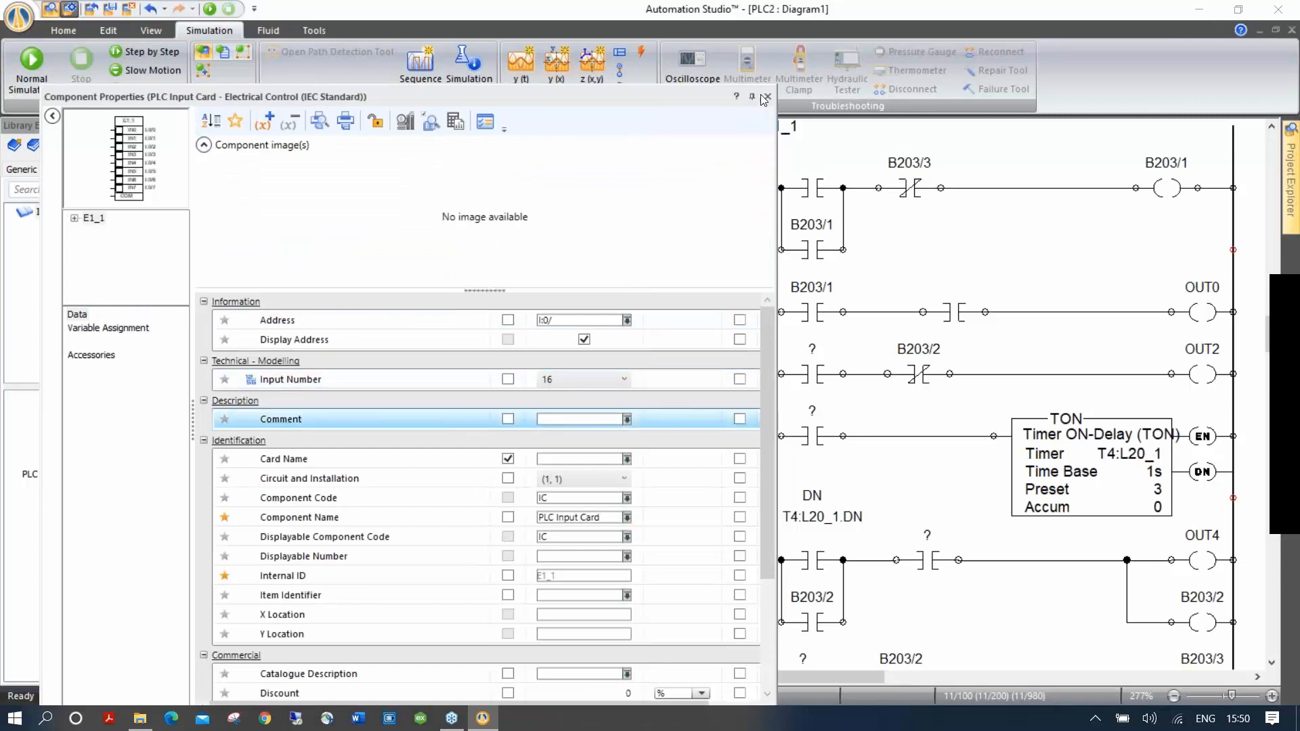
left_click(767, 96)
left_click(702, 229)
Store the enlarged E1_1 card in the I/O Card category and rename the library entry "16 Input card".
left_click_drag(614, 225, 113, 571)
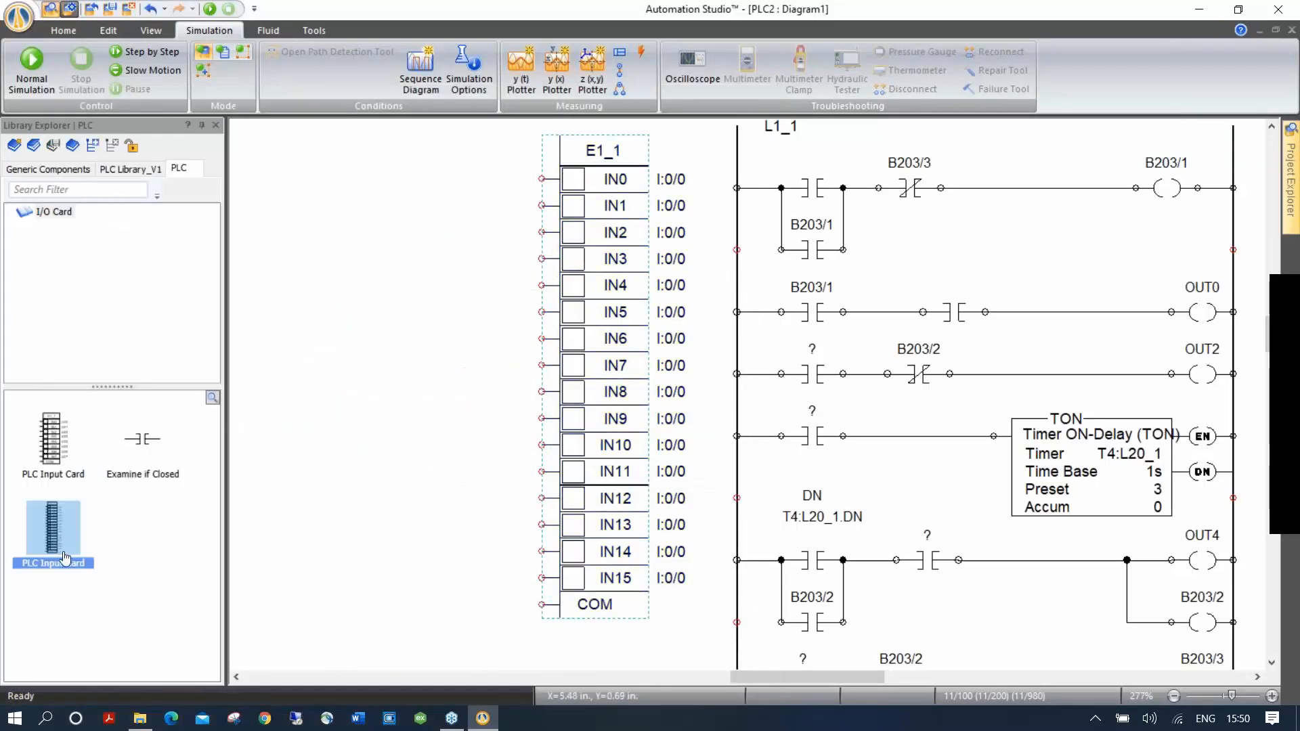
right_click(68, 563)
left_click(130, 576)
type("16 Input card")
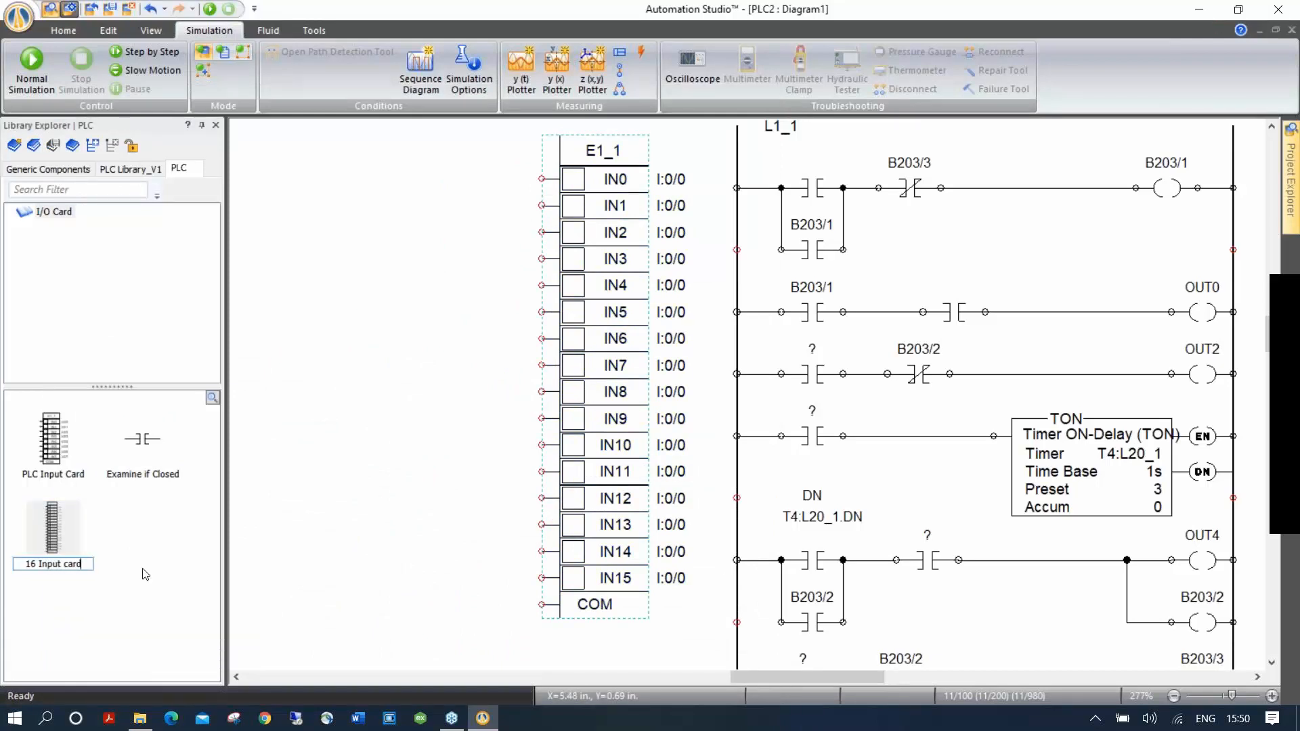
key("Return")
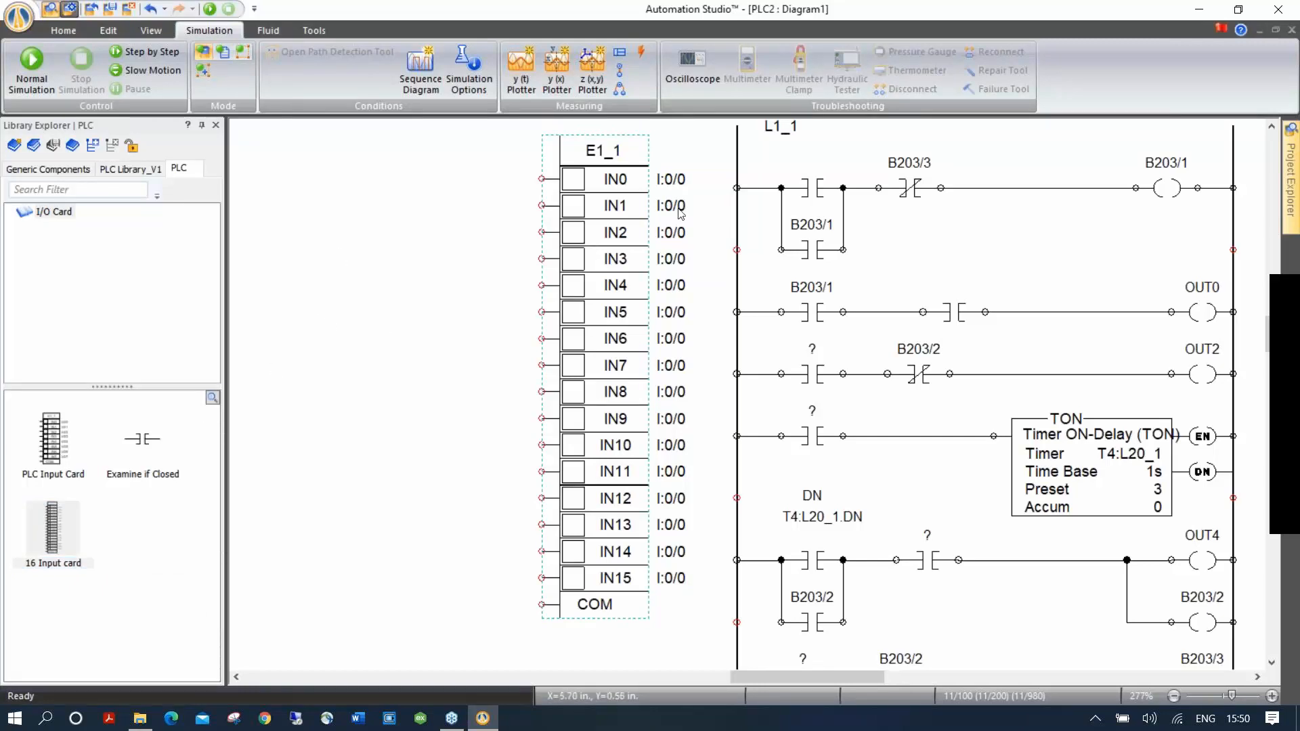
Set the E5_1 PLC output card's address to "TOTO 0/" and show that address on the diagram.
left_click(474, 307)
left_click_drag(474, 276, 296, 182)
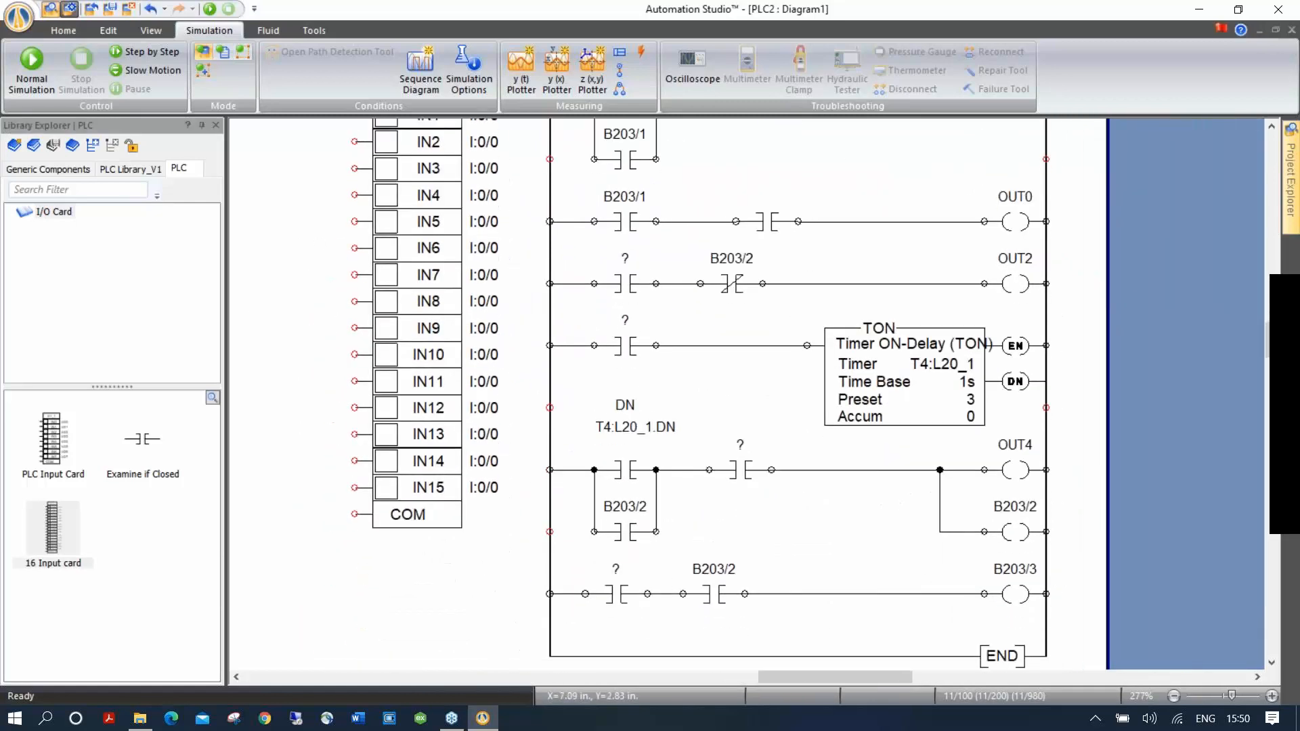
left_click_drag(789, 592, 561, 209)
scroll(561, 210, "down", 1)
double_click(661, 370)
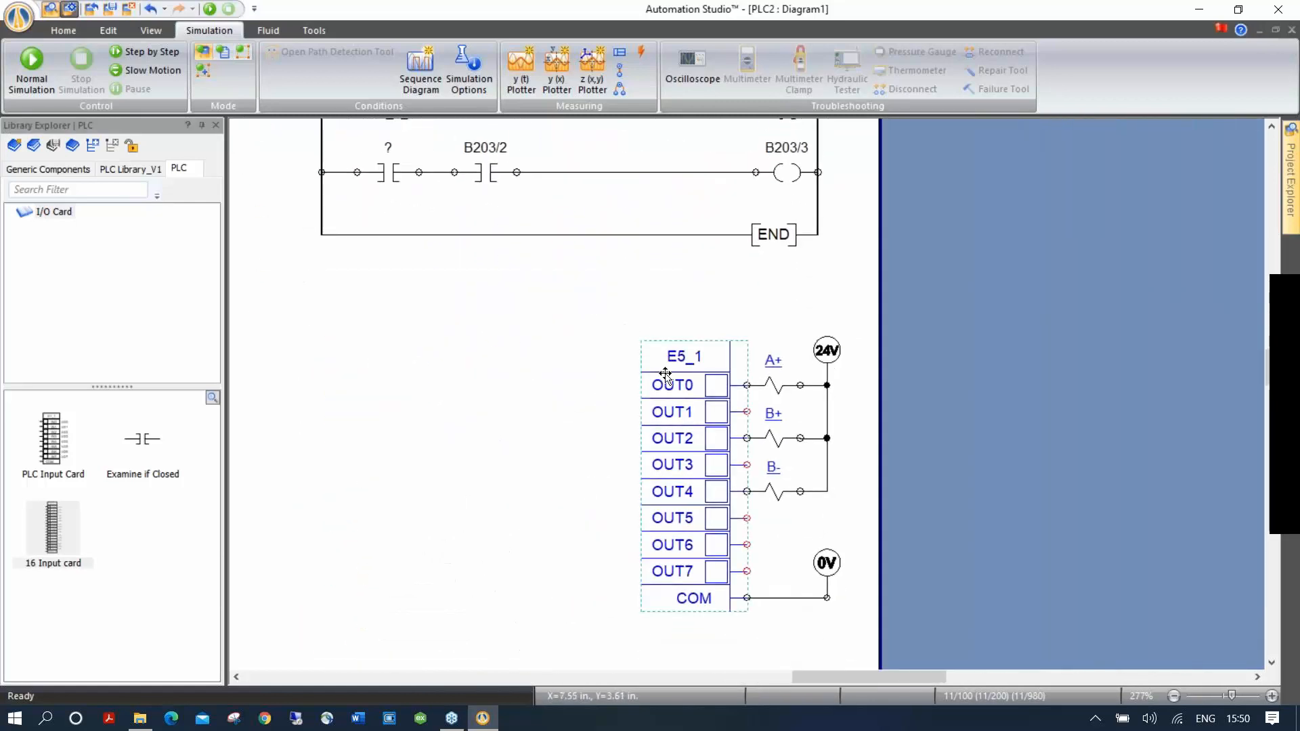
left_click(18, 18)
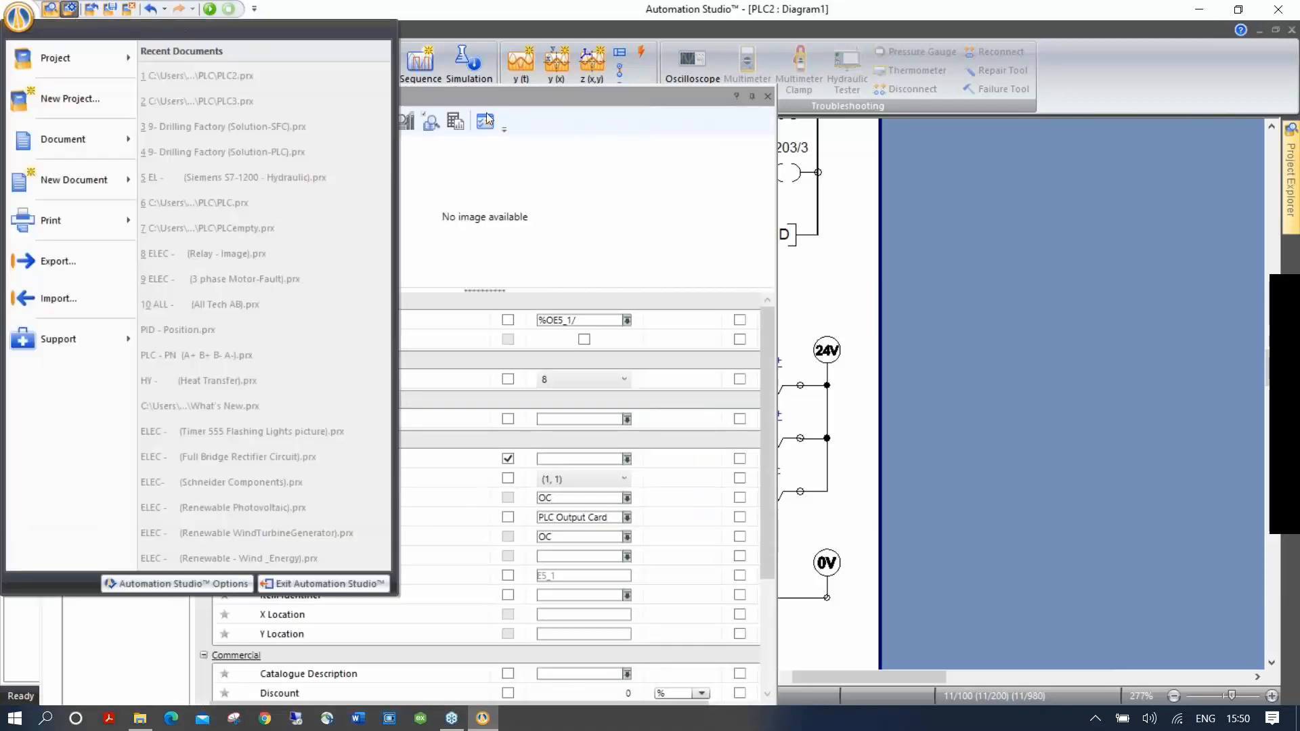
left_click(507, 320)
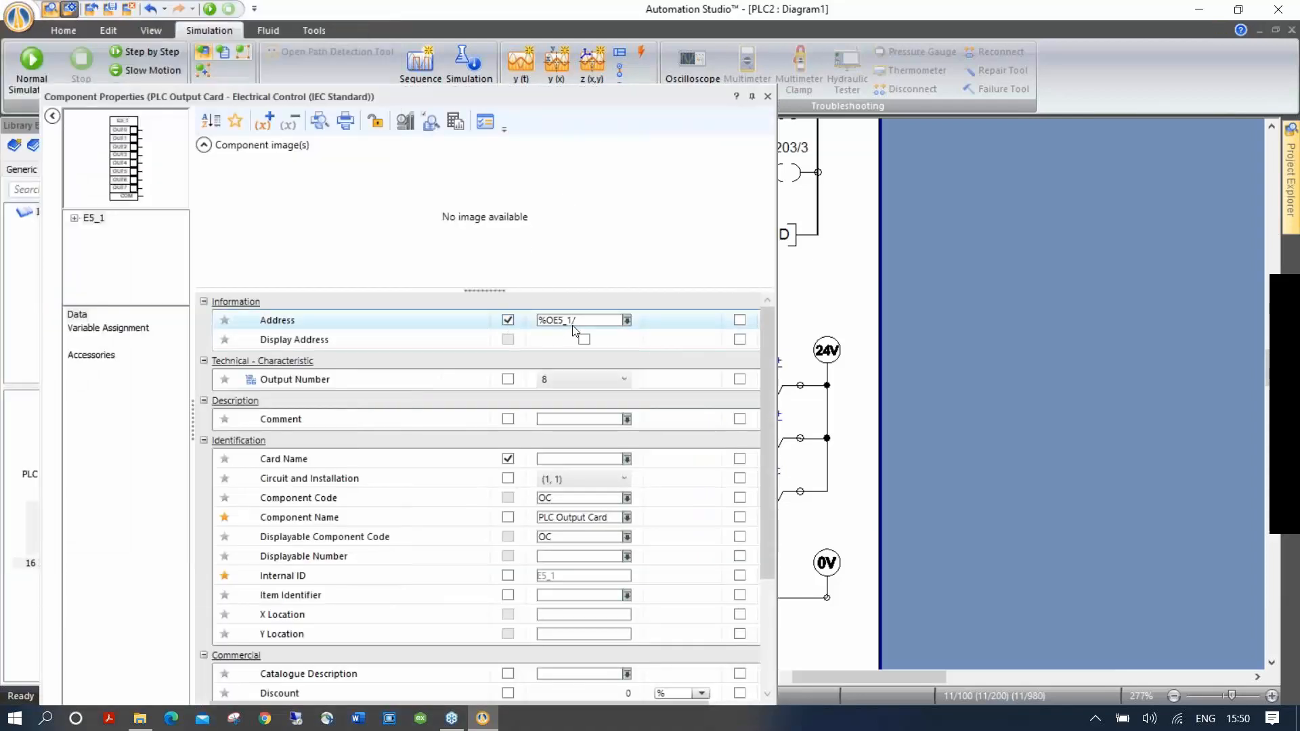
left_click(501, 310)
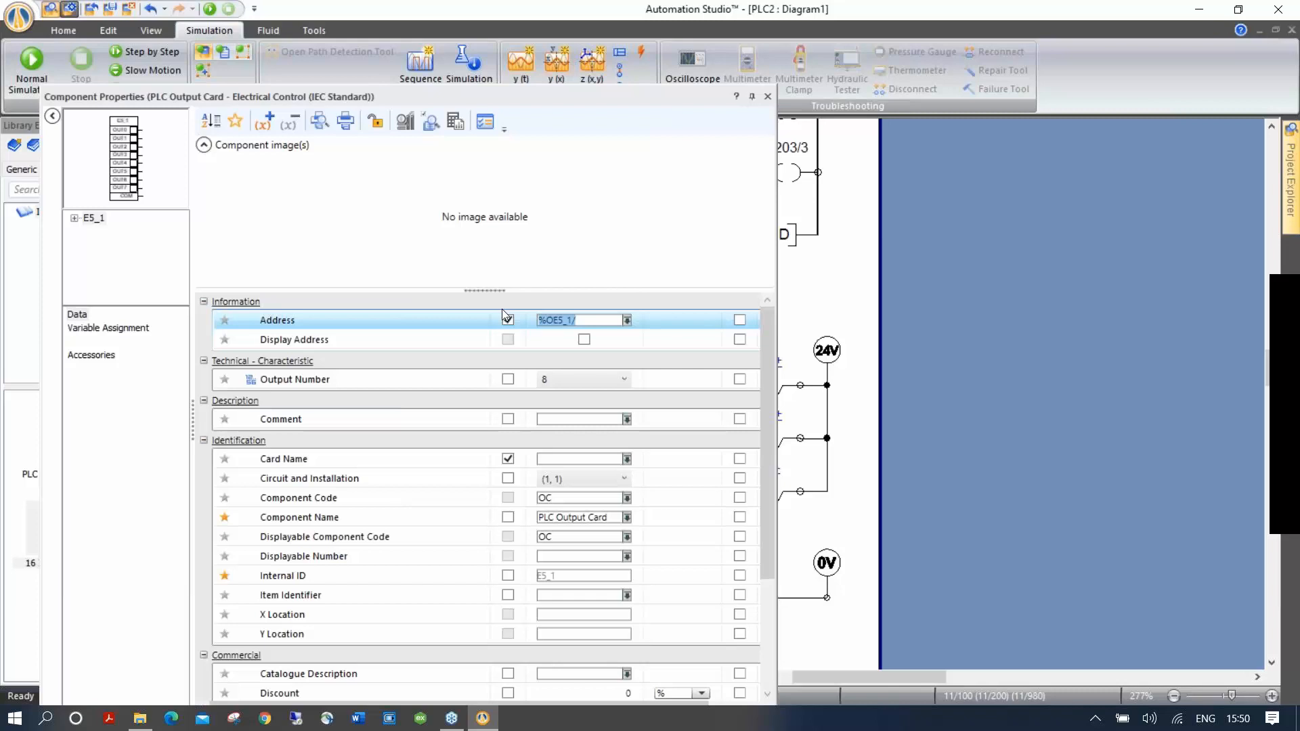
type("TOTO 0/")
key("Return")
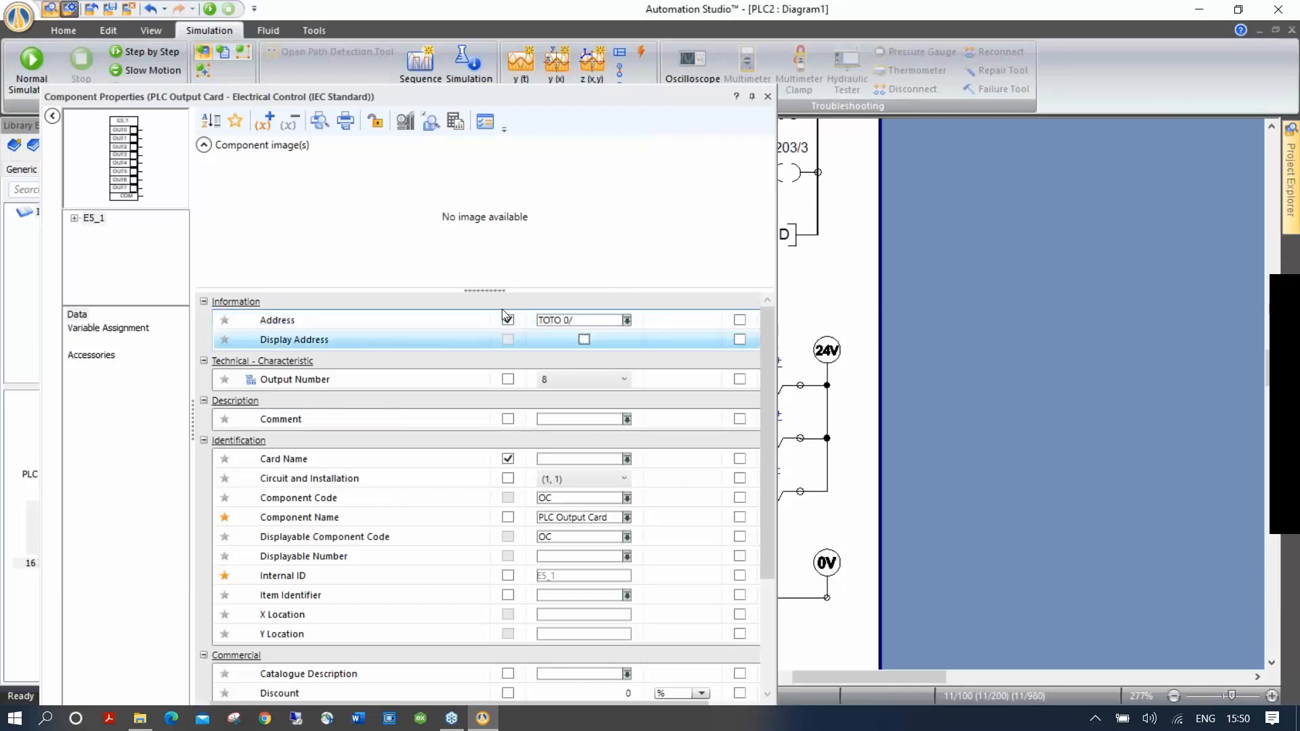
left_click(768, 97)
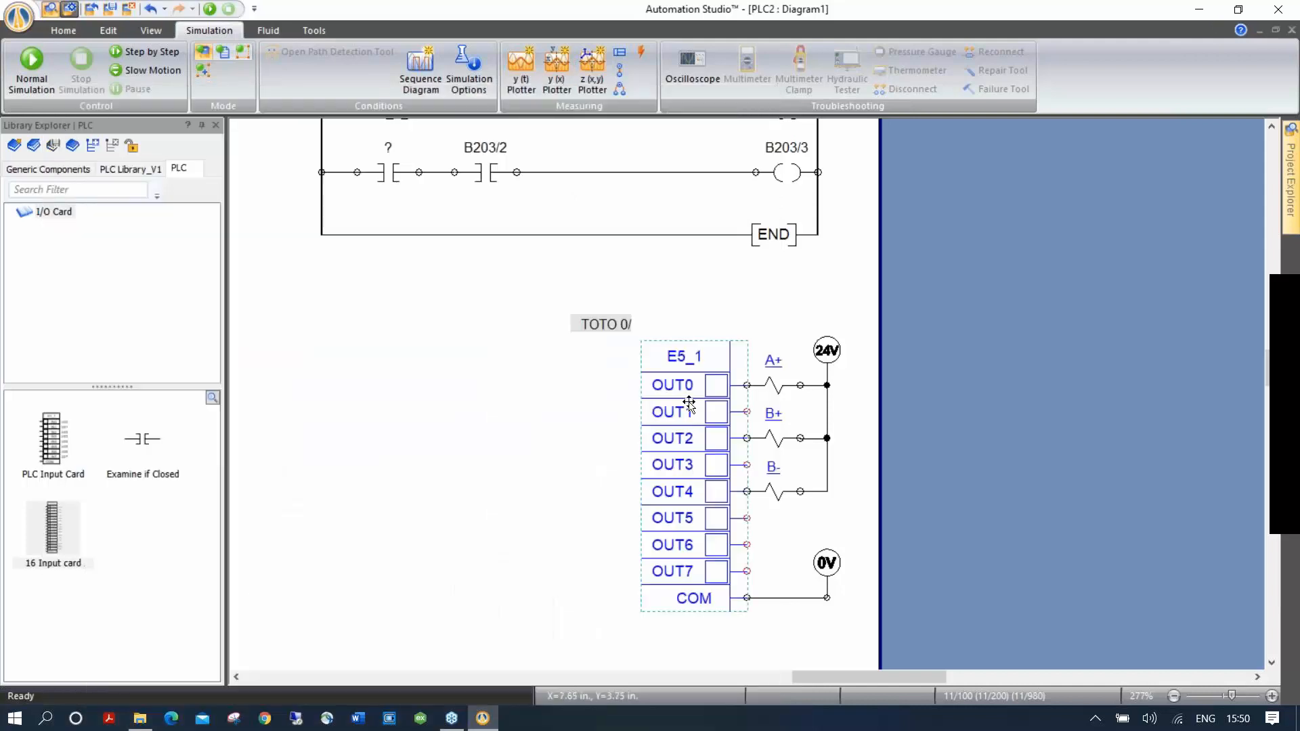
Turn on Display Address for the E5_1 output card so each output carries its own address label.
double_click(686, 378)
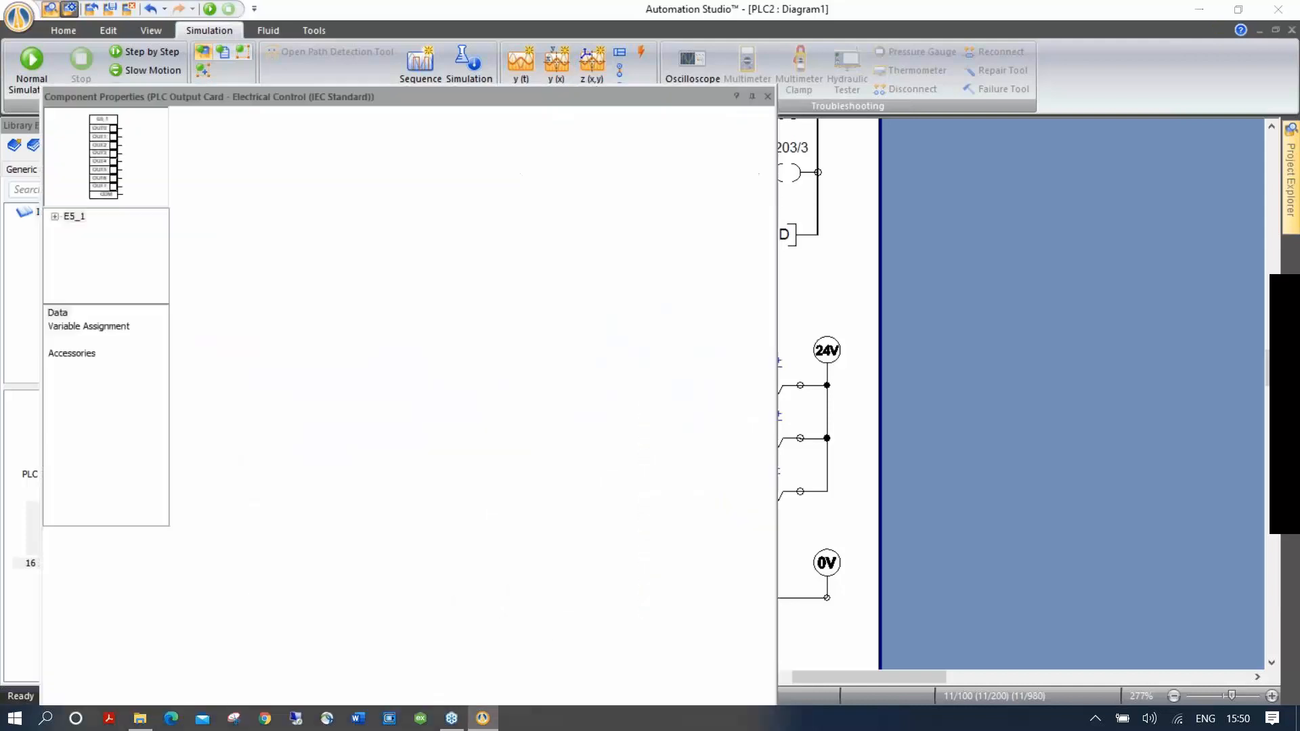
left_click(584, 339)
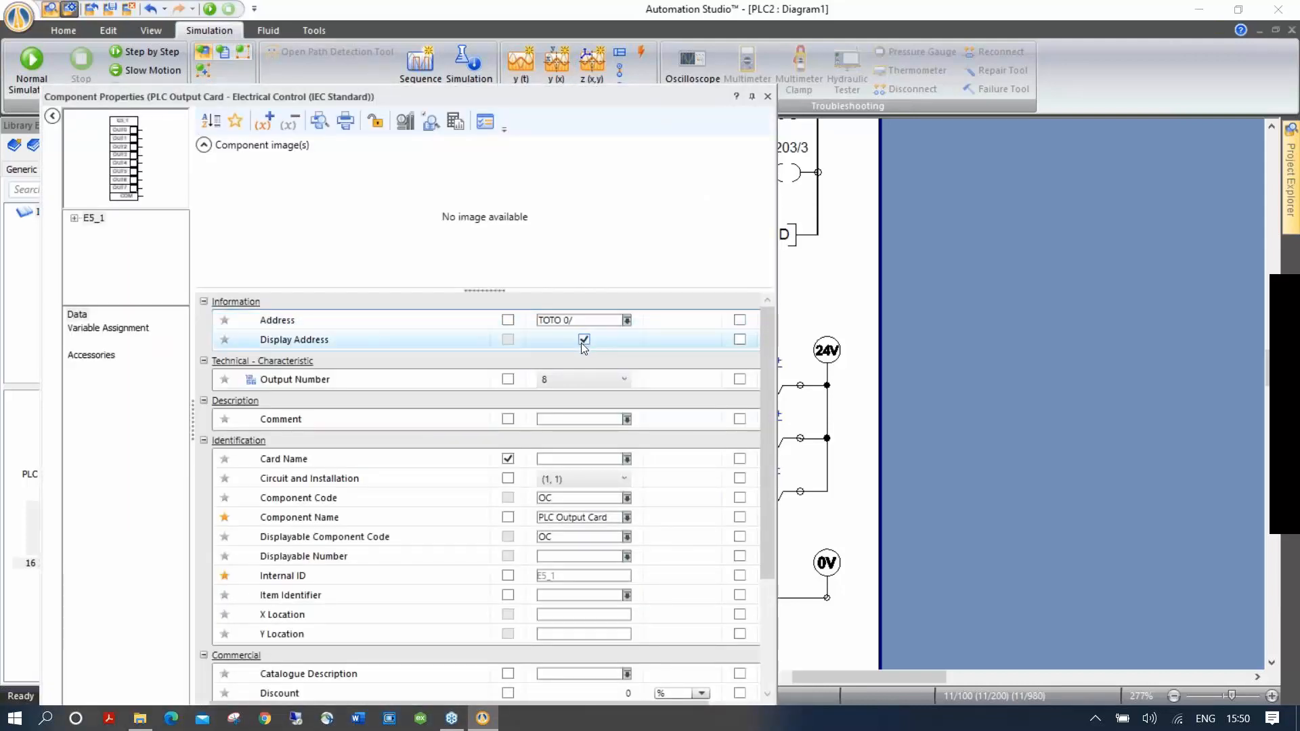
left_click(768, 96)
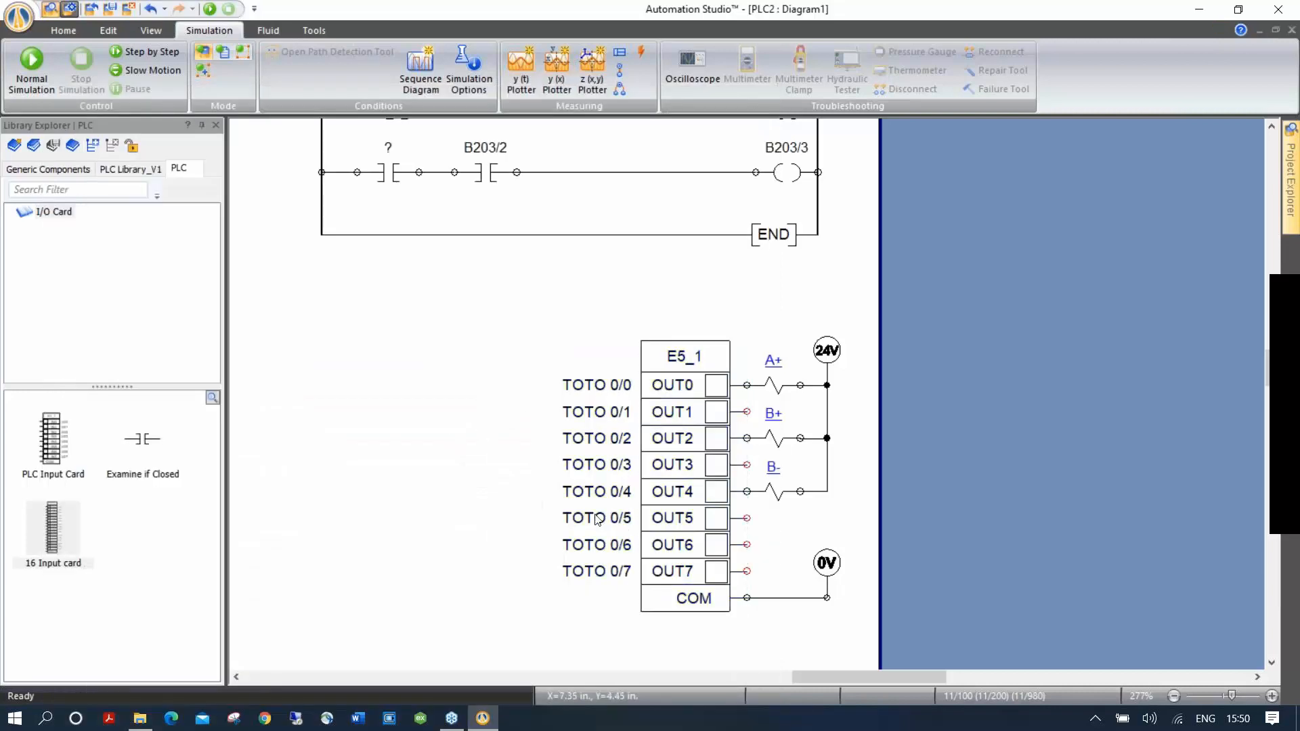
Review the OUT0 coil's variable assignment and show its address on the ladder diagram.
scroll(421, 413, "up", 9)
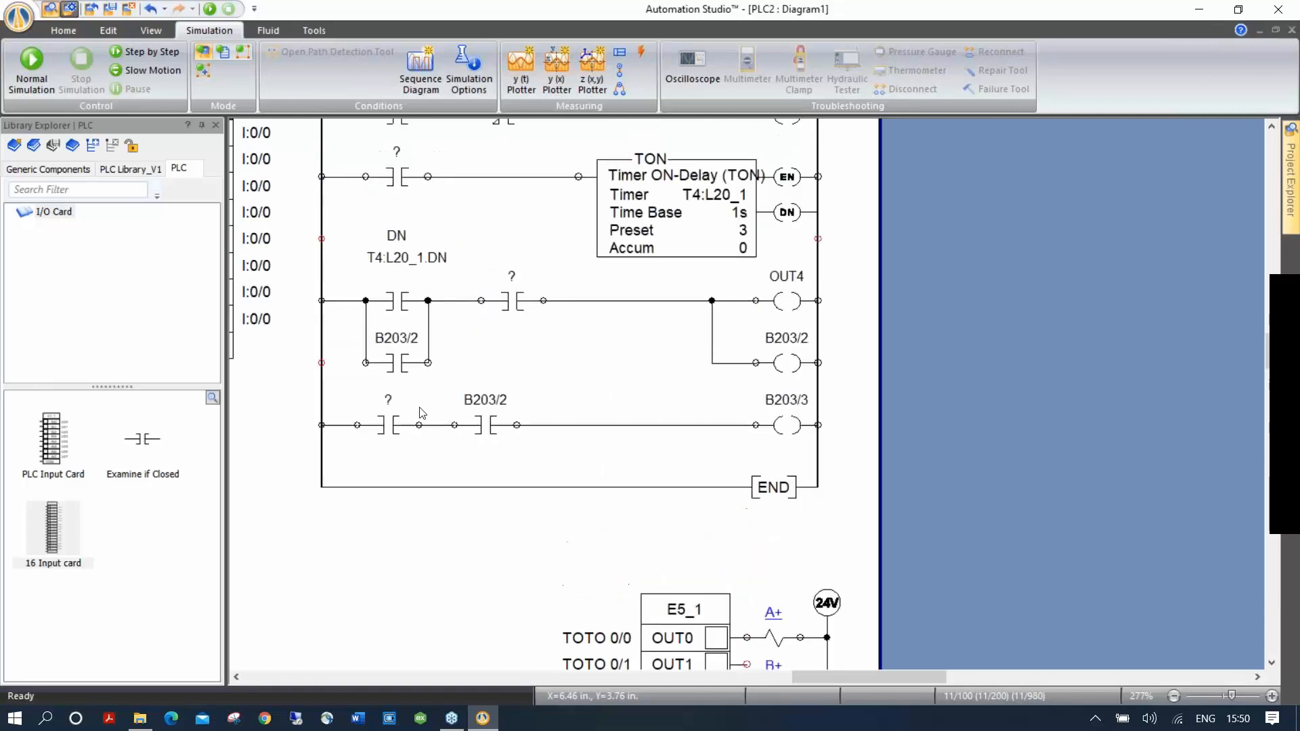
scroll(422, 413, "down", 1)
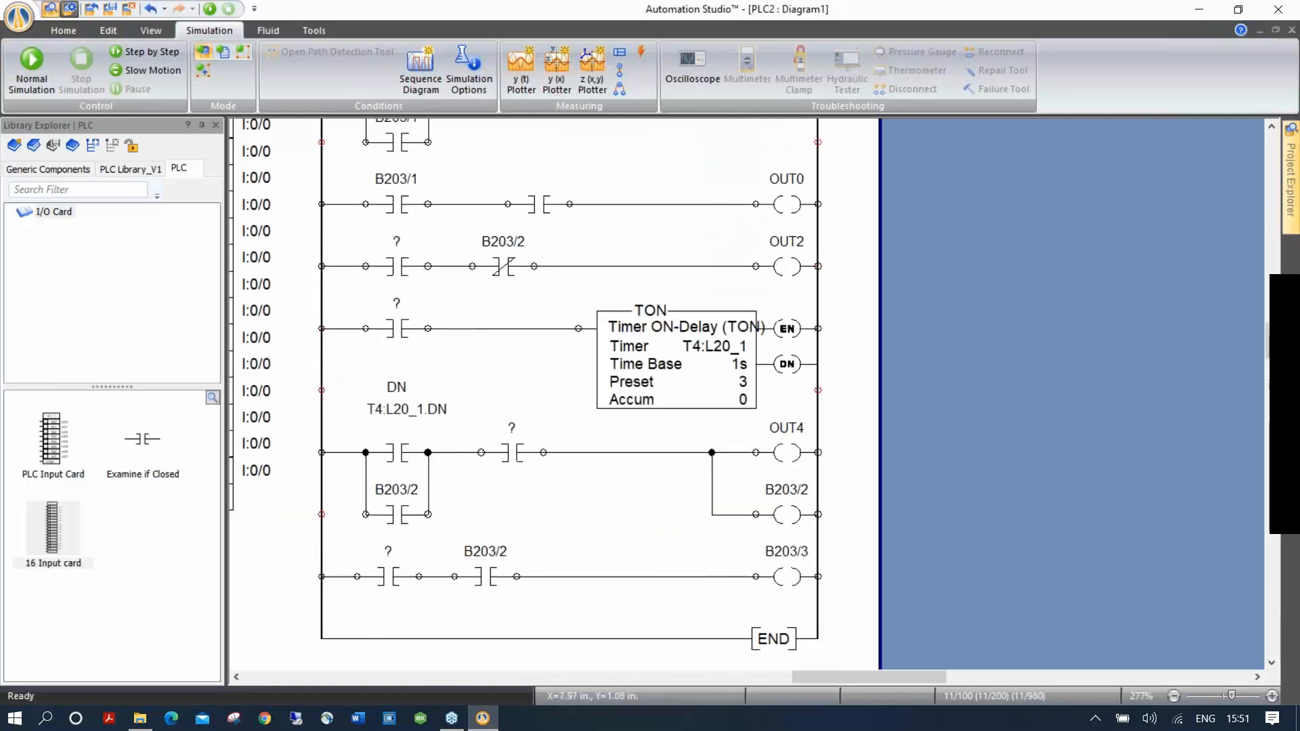
double_click(789, 205)
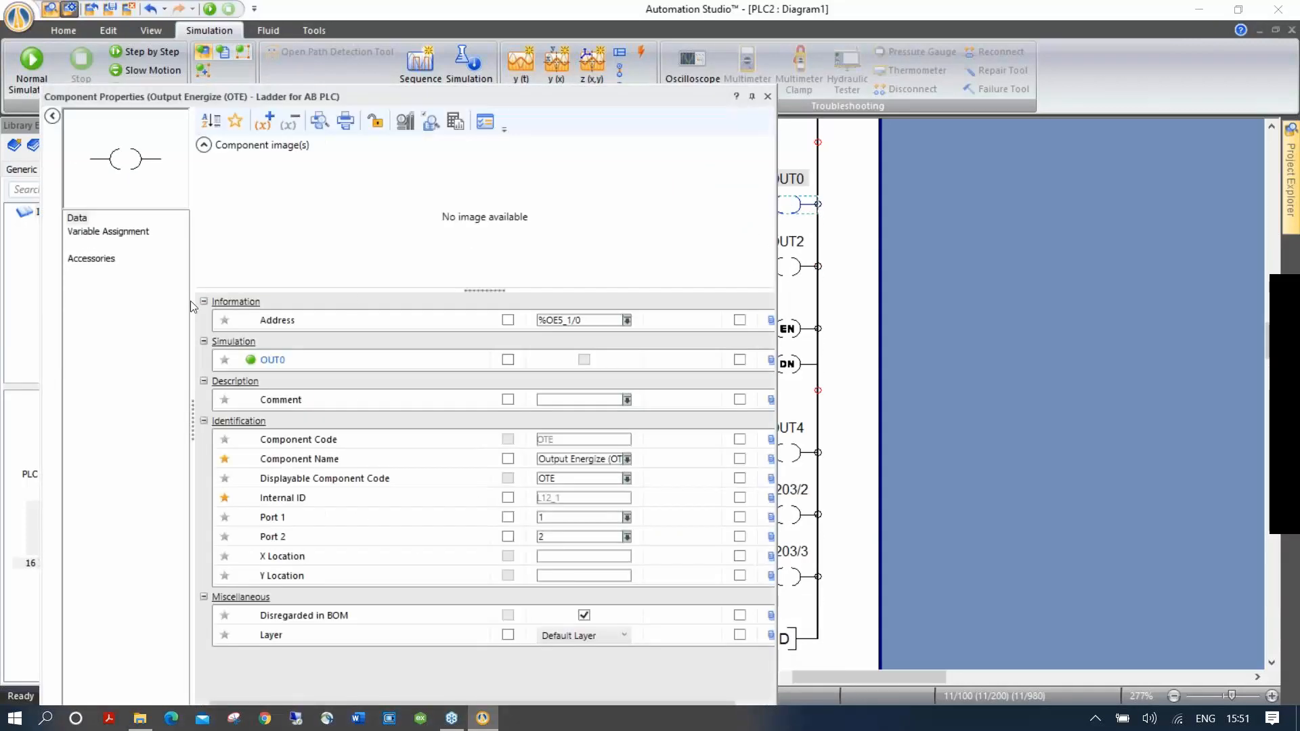
left_click(126, 232)
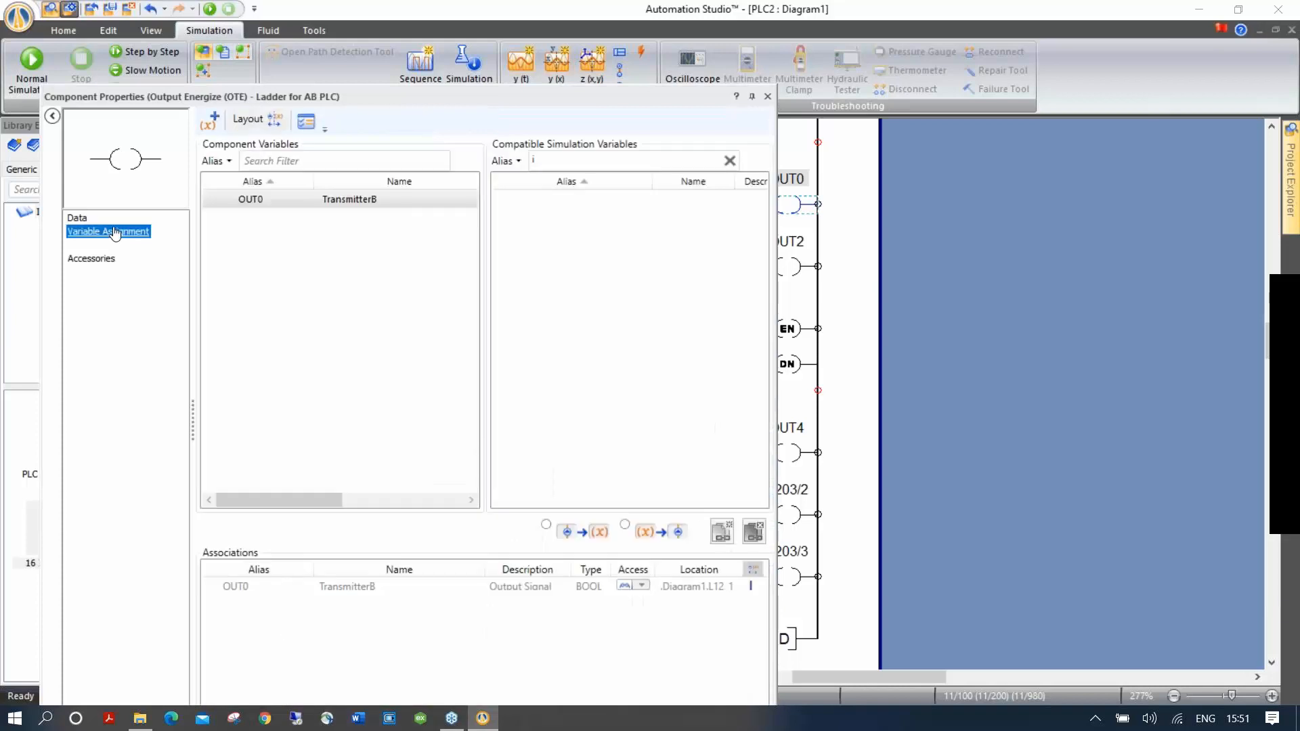
left_click_drag(557, 161, 398, 268)
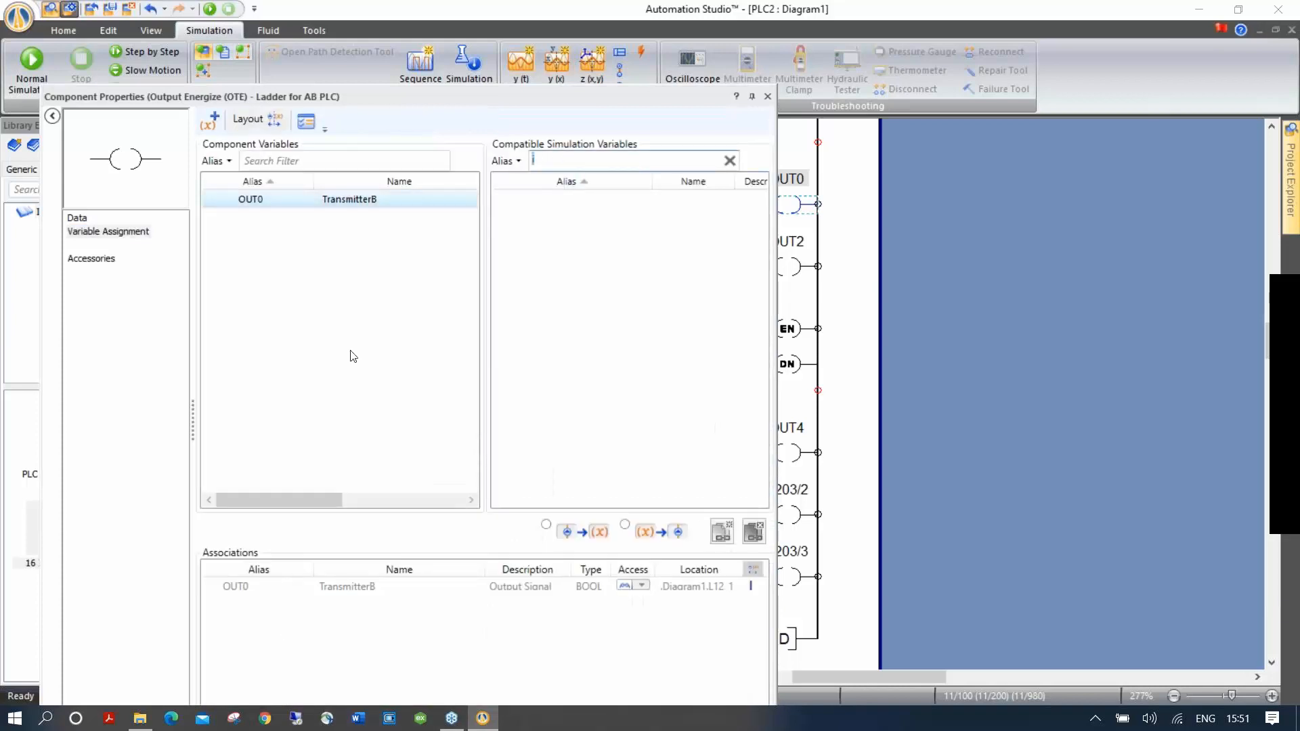
left_click(77, 217)
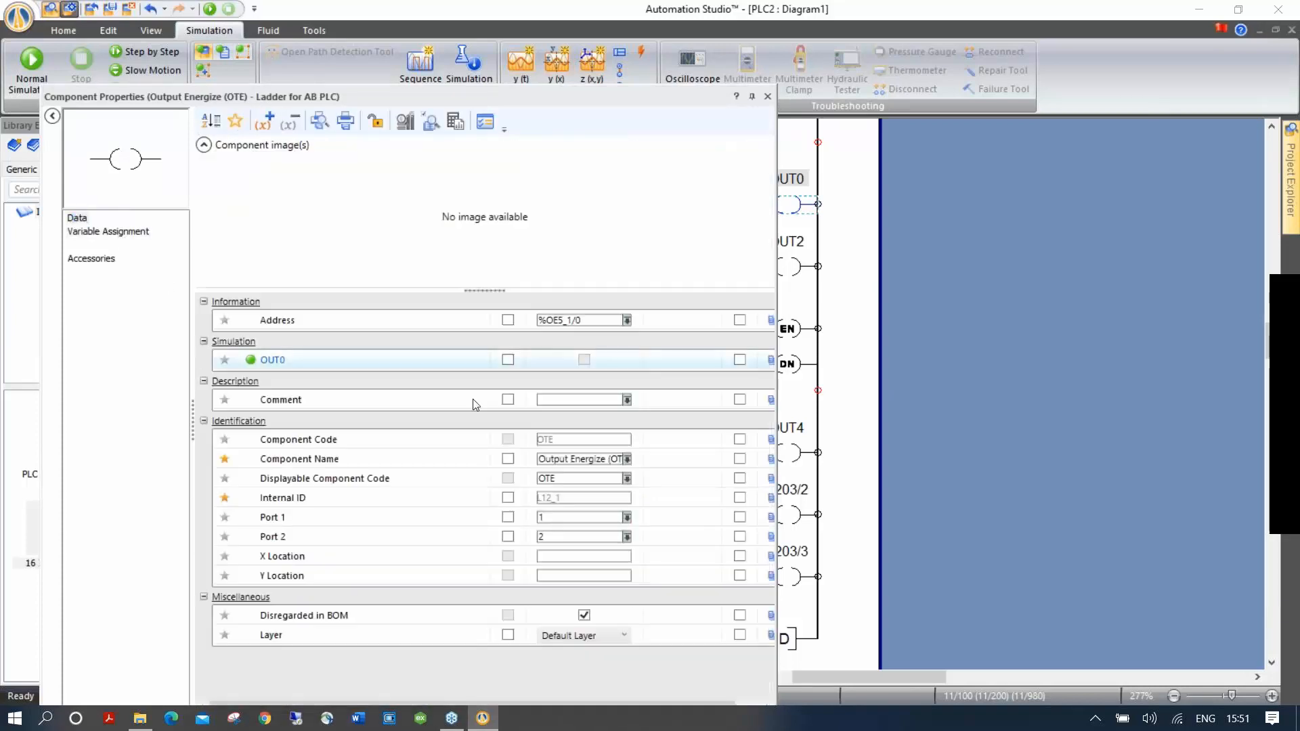
left_click(508, 320)
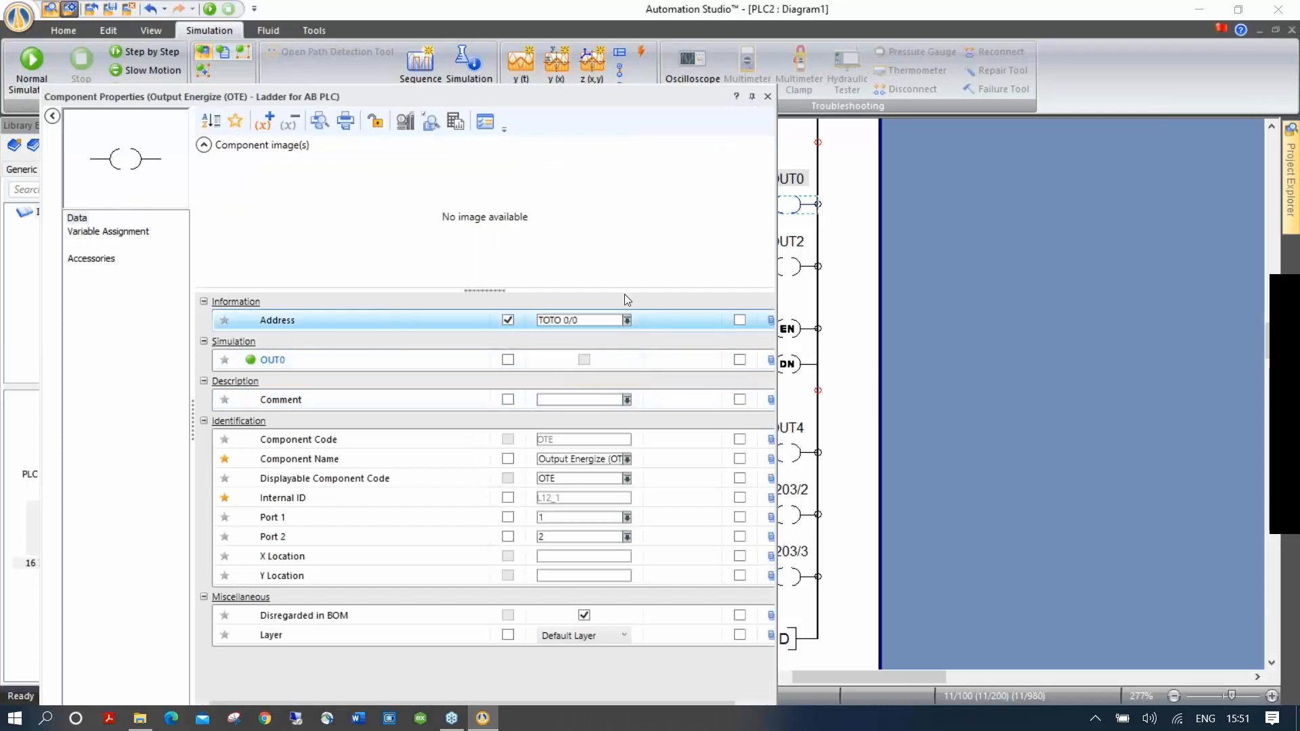
left_click(769, 97)
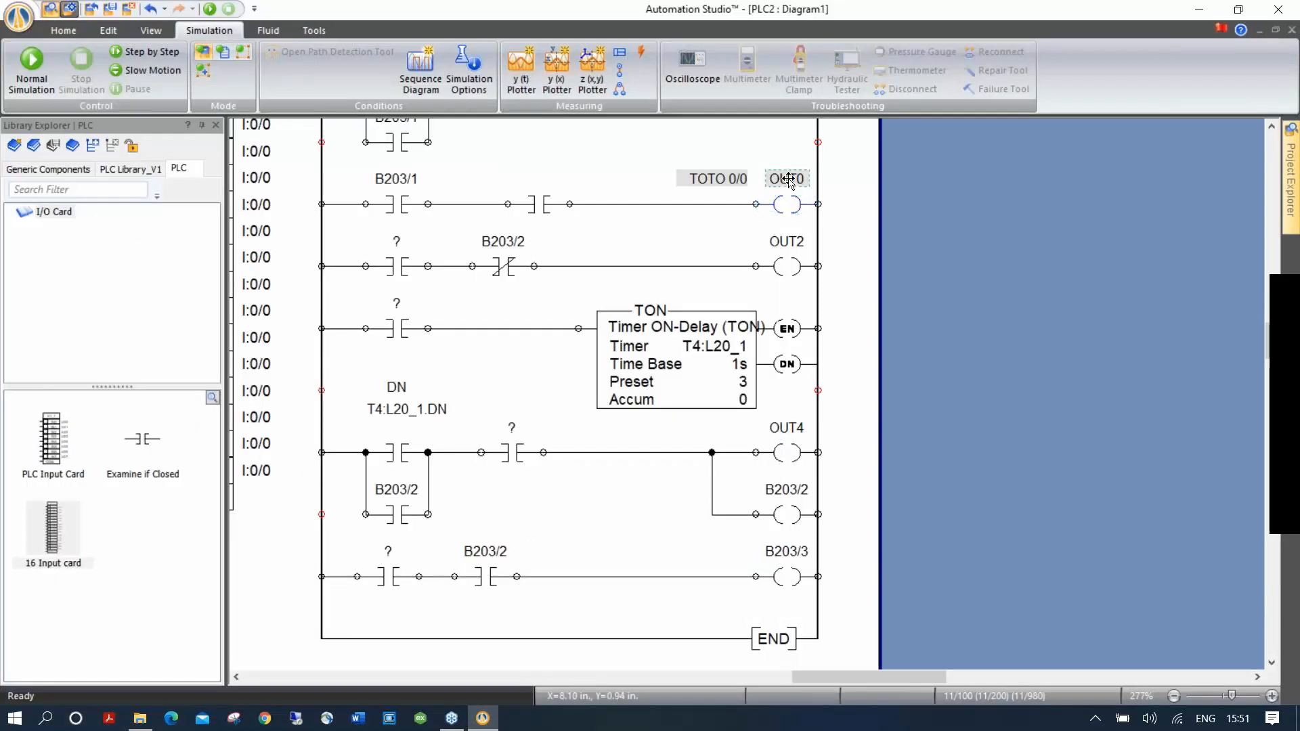
Delete the OUT0 label above the coil and move the TOTO 0/0 address label into its place.
key("Delete")
left_click_drag(723, 179, 776, 179)
left_click(854, 193)
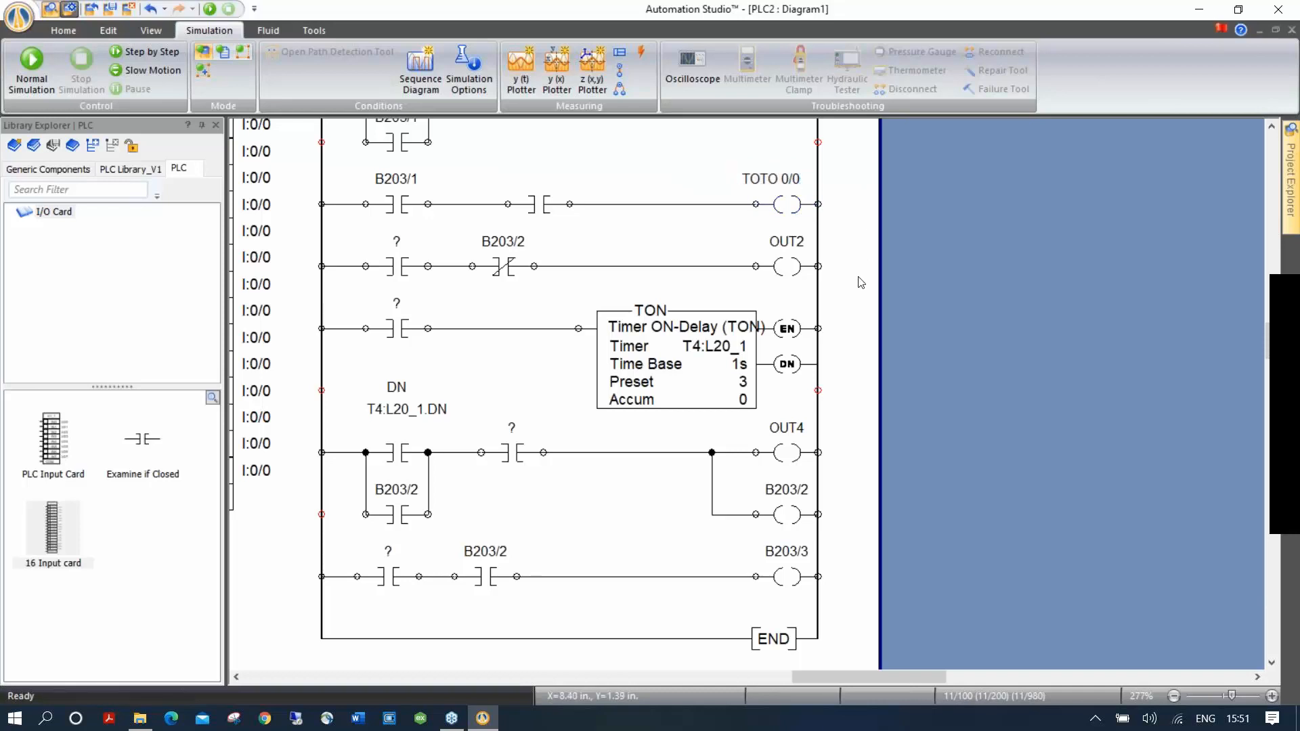
Replace the TOTO prefix in the E5_1 output card's address with a first name, keeping the "0/" ending.
scroll(860, 283, "down", 2)
left_click_drag(684, 320, 653, 257)
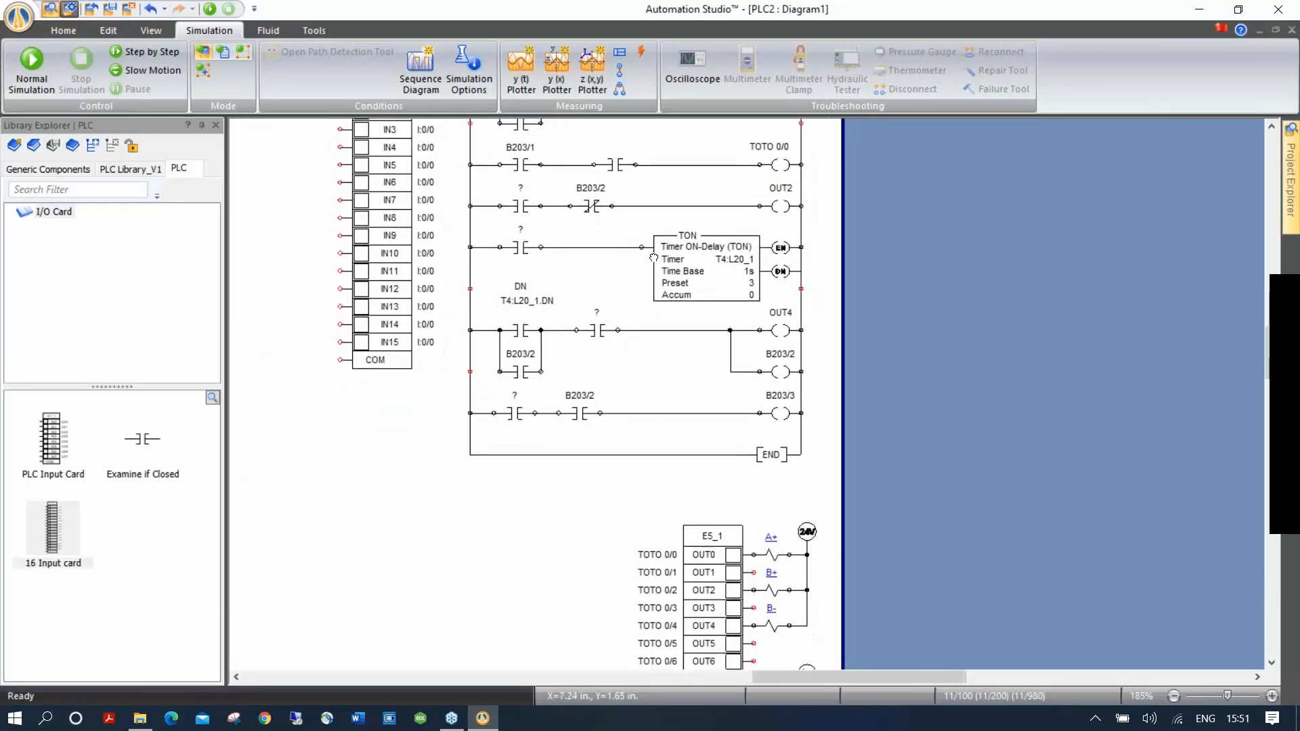
double_click(705, 565)
left_click(562, 320)
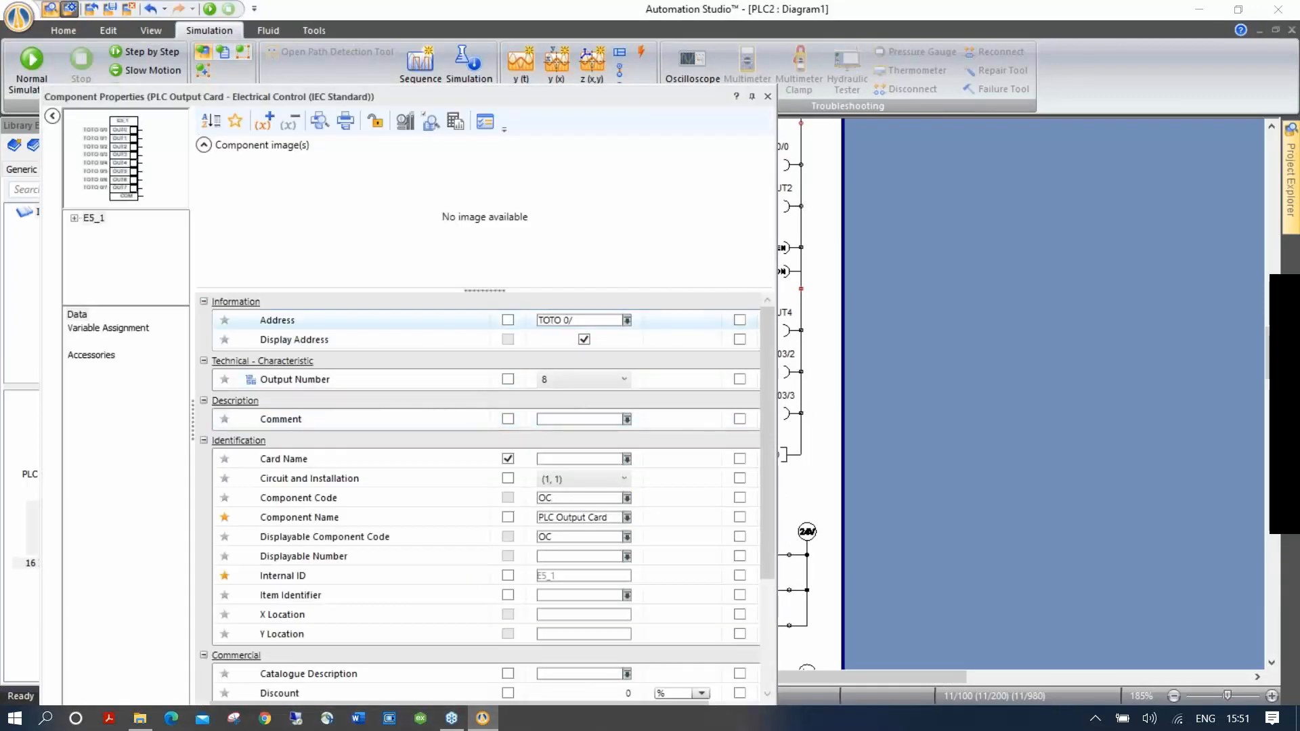
double_click(563, 320)
type("Chris")
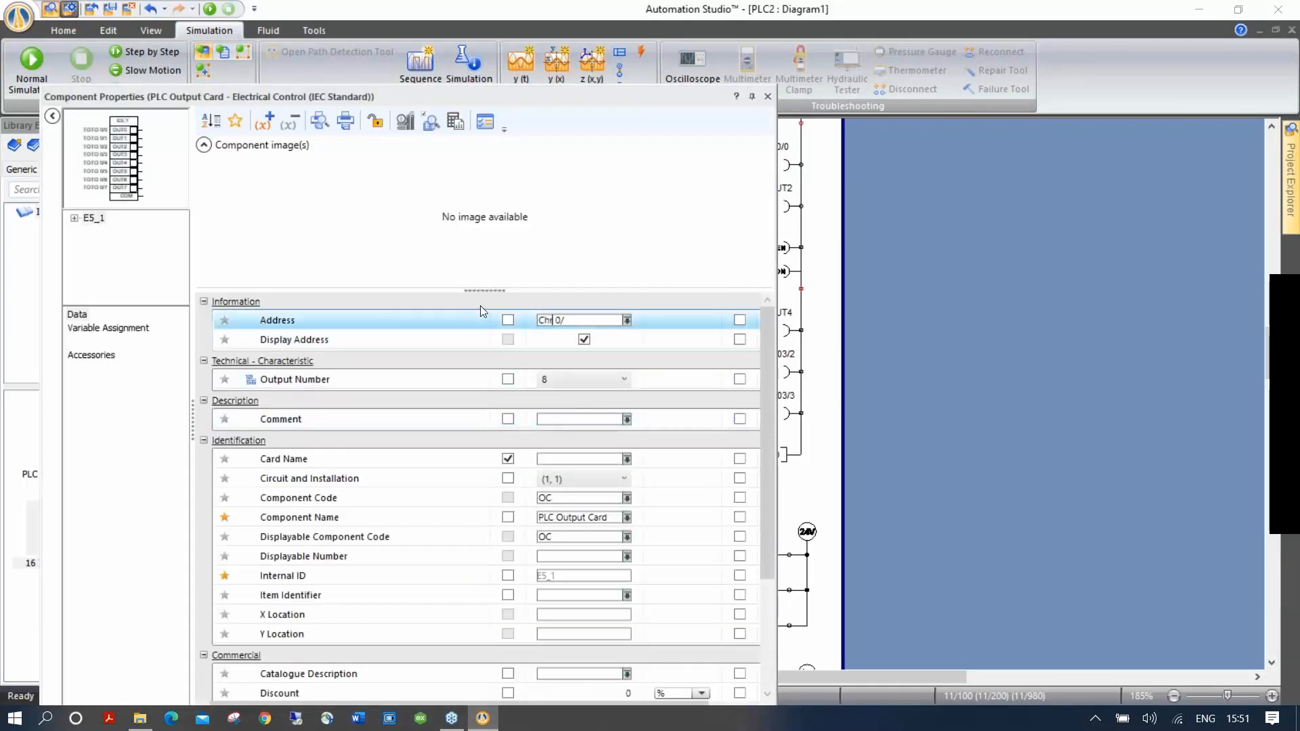
key("Return")
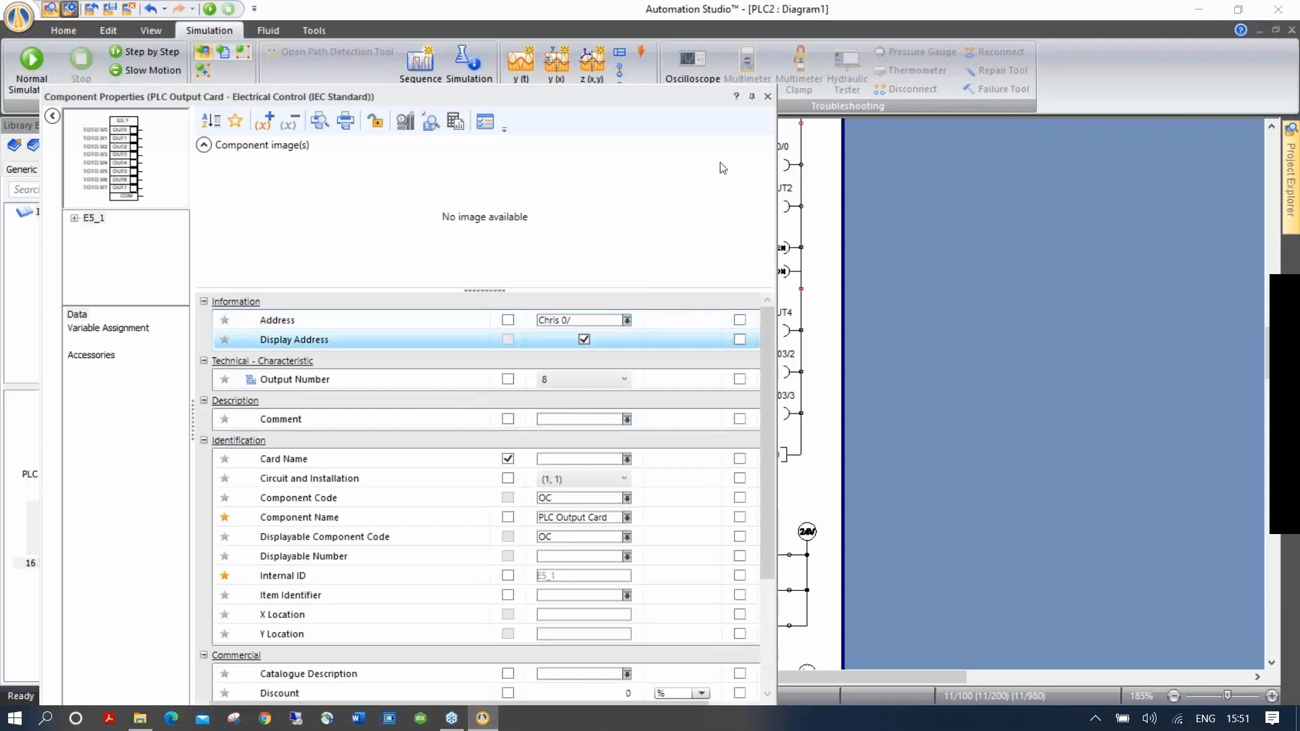
left_click(767, 97)
left_click(618, 541)
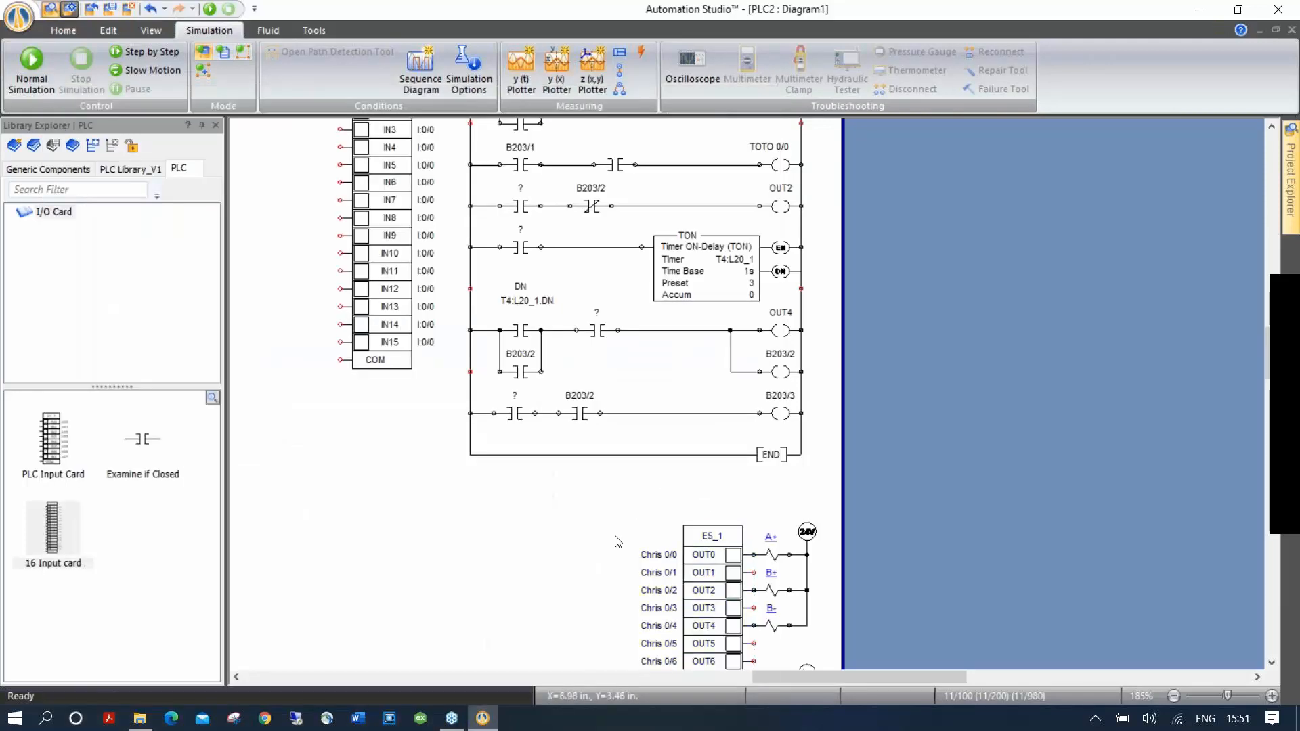
Compare the E5_1 card's output addresses with the address and variable assignment of the coil linked to OUT0.
scroll(692, 545, "down", 3)
scroll(692, 545, "up", 3)
double_click(782, 165)
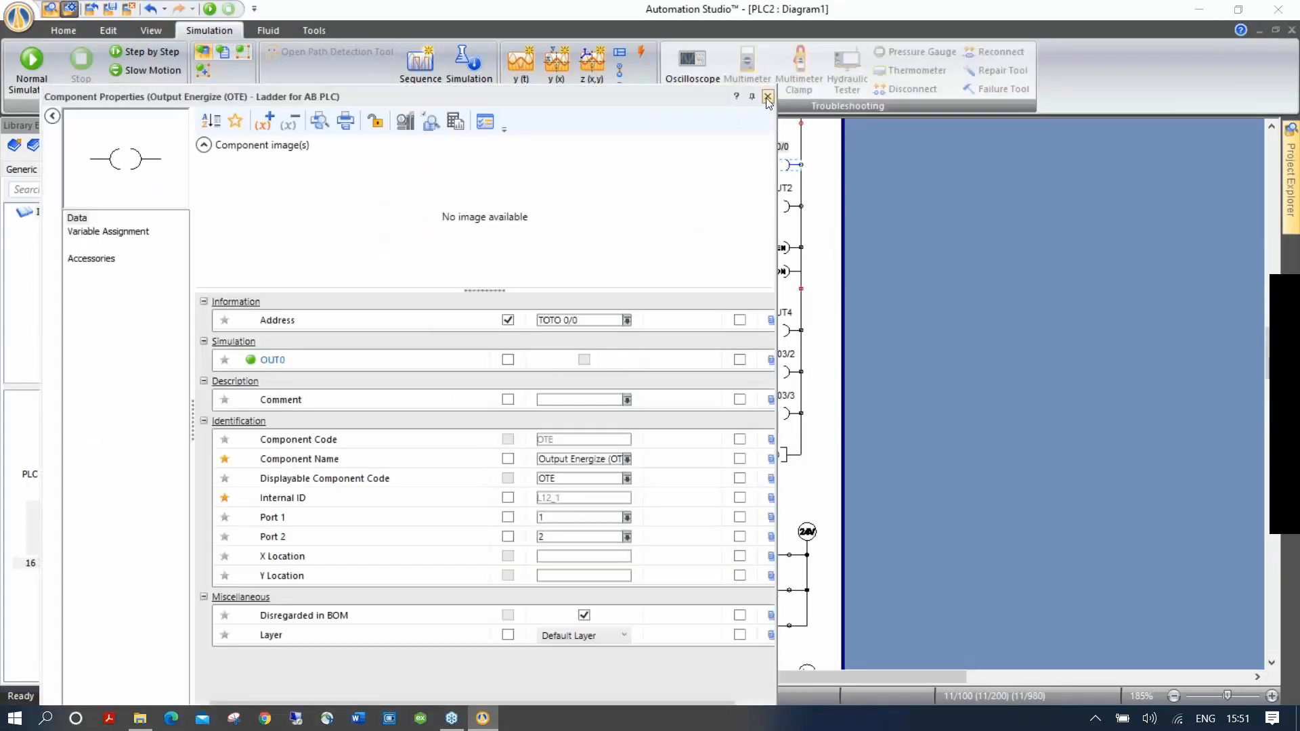
left_click(767, 96)
double_click(780, 165)
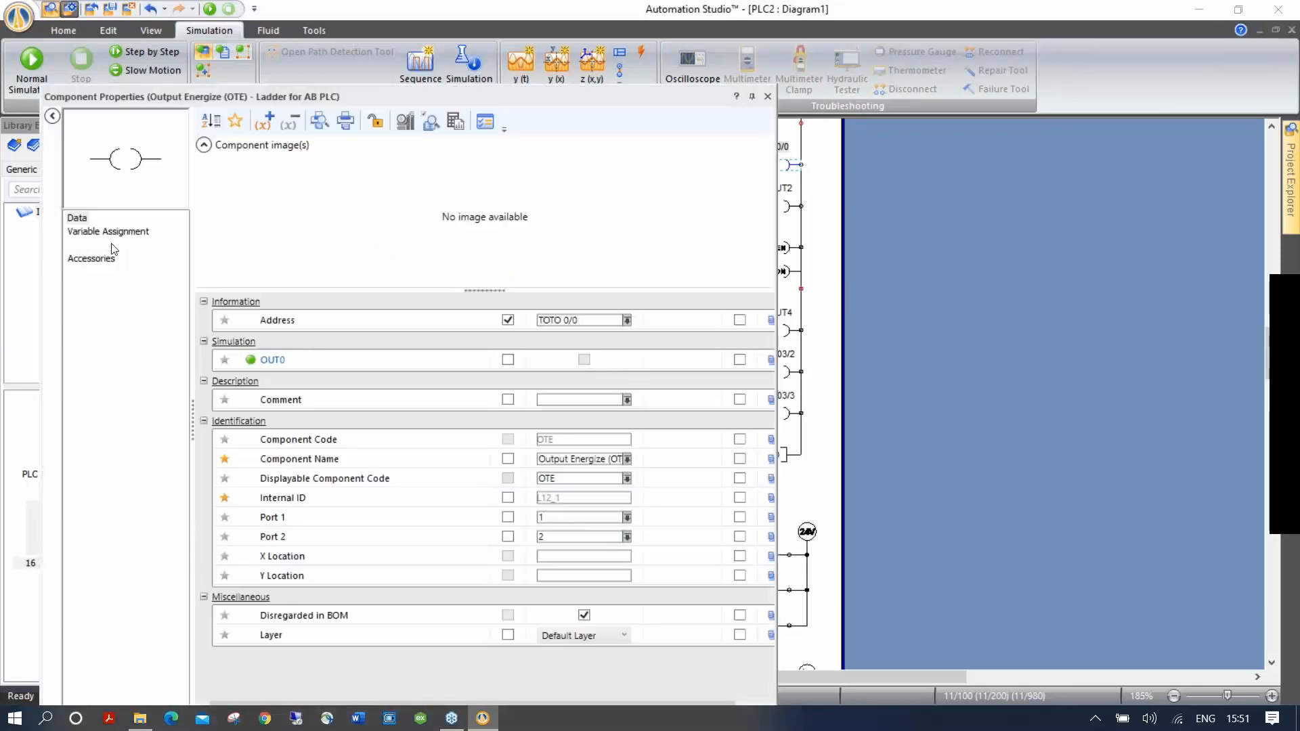
left_click(103, 233)
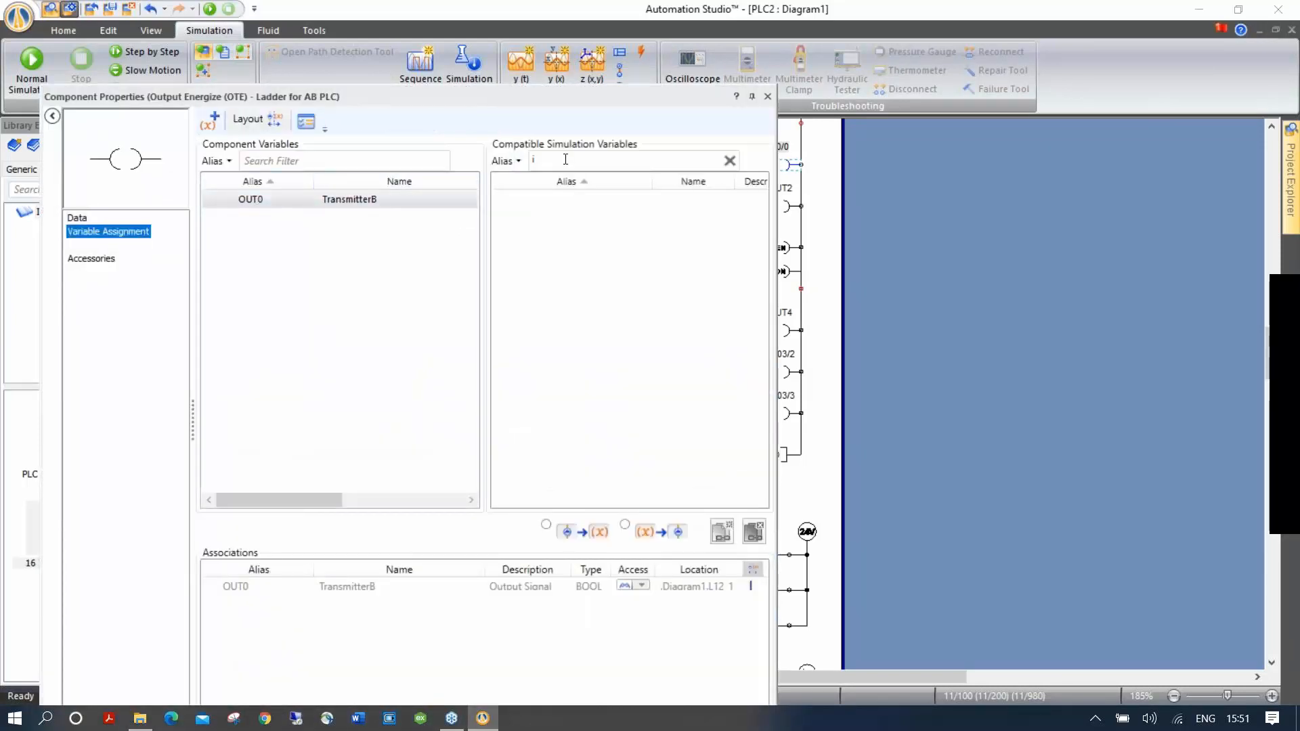
left_click(768, 96)
scroll(585, 531, "down", 3)
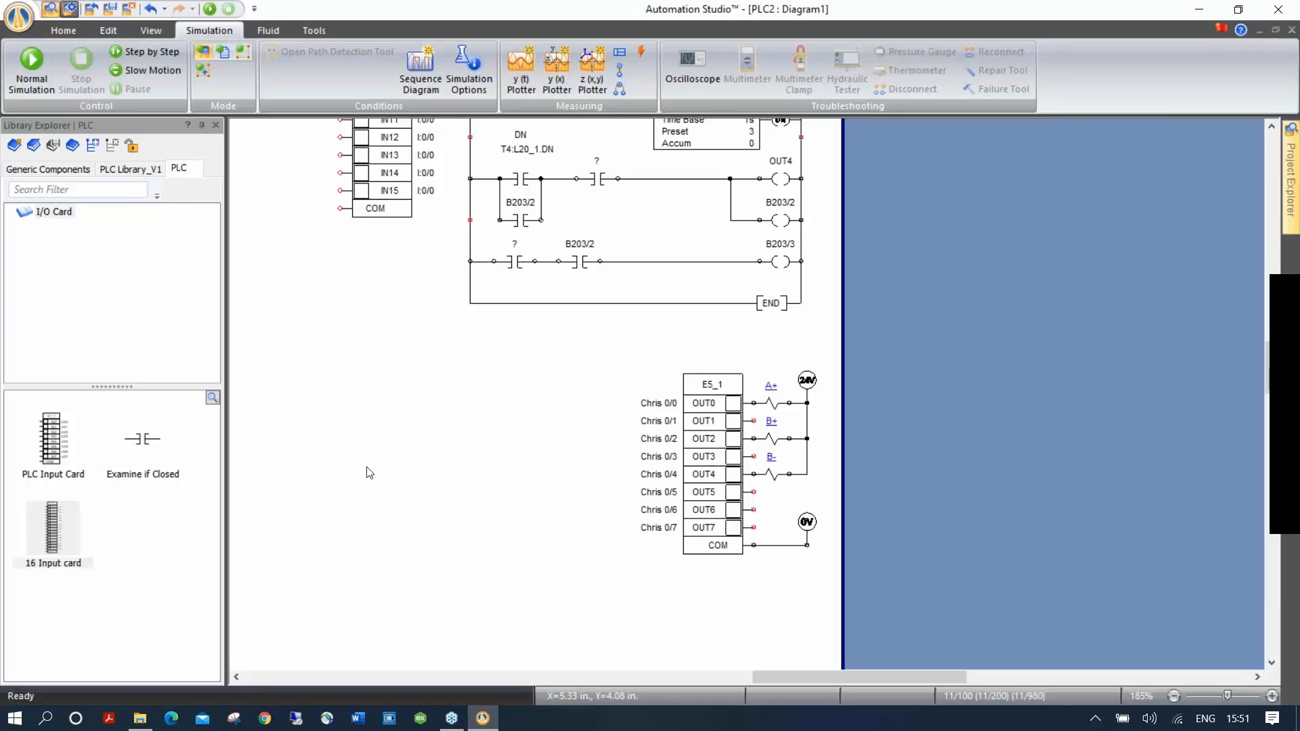
Switch to File Explorer, browse to Desktop\Training\PLC\V7 and play the video V7.mp4.
key("super+e")
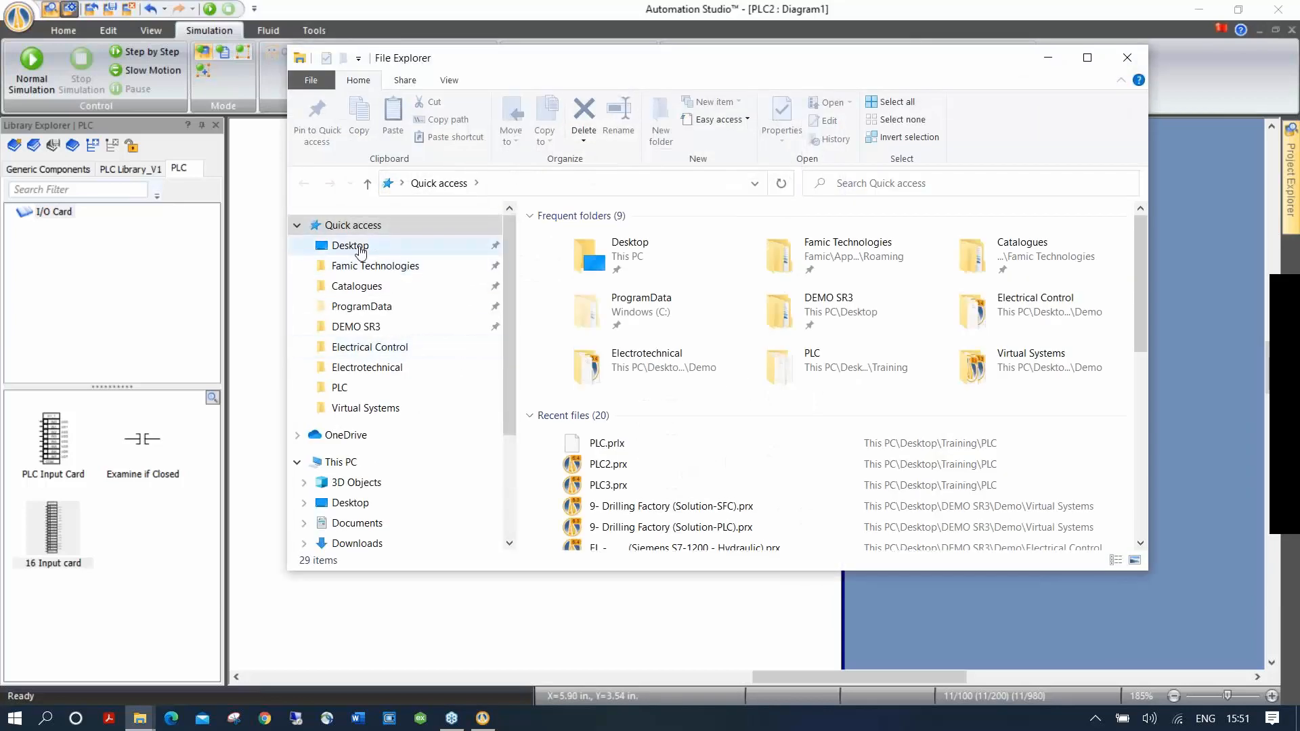
left_click(413, 246)
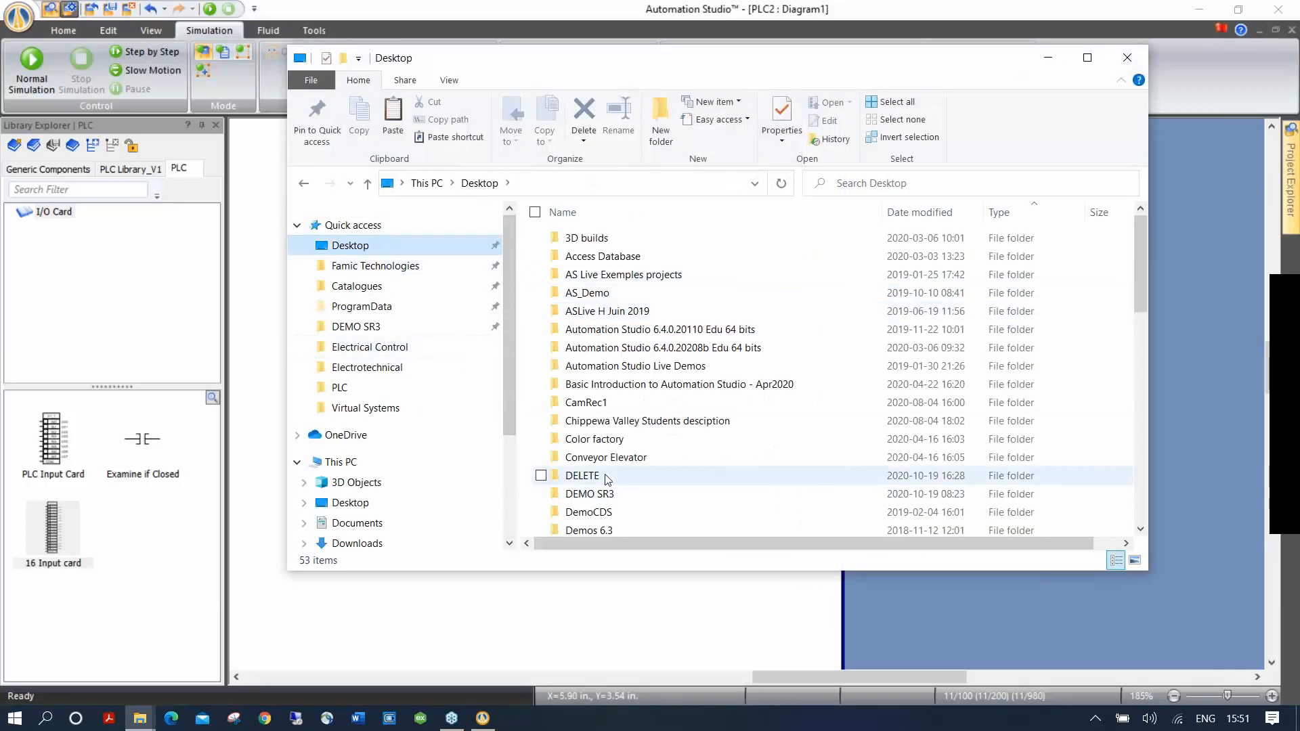
scroll(608, 461, "down", 7)
left_click(590, 365)
double_click(590, 366)
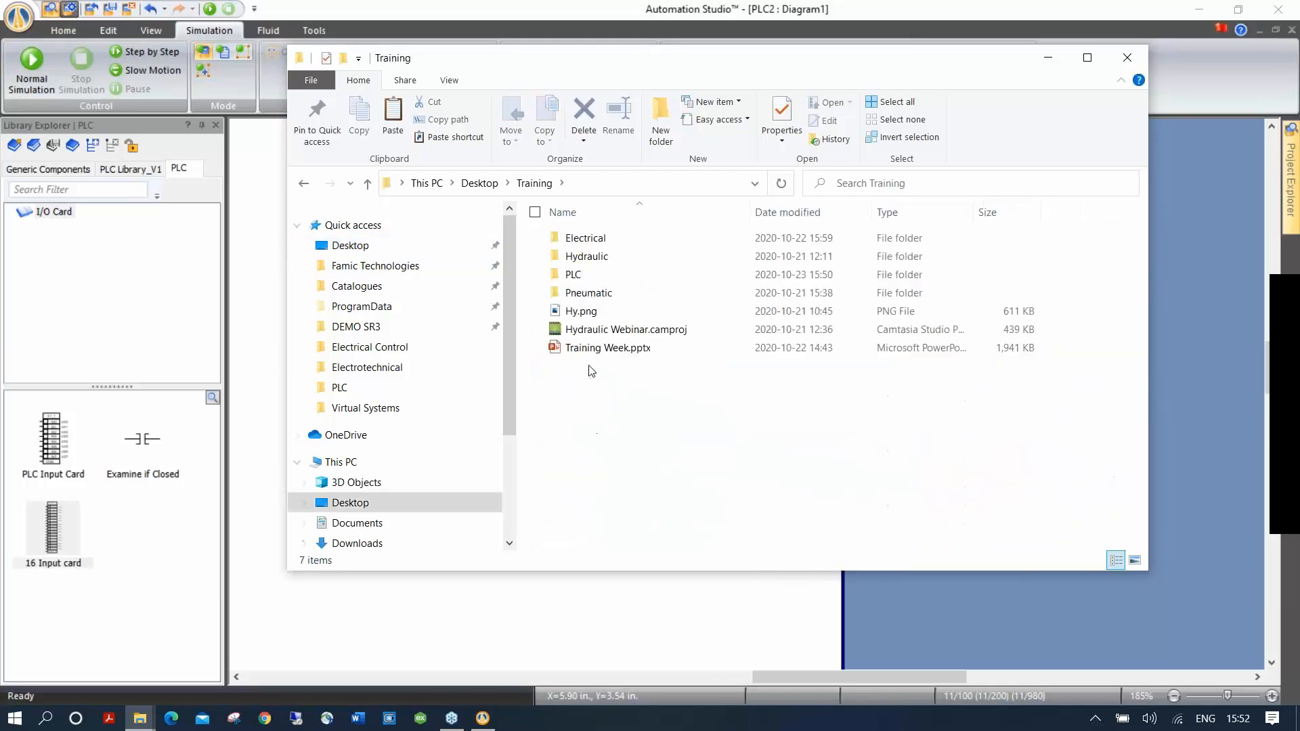
double_click(575, 275)
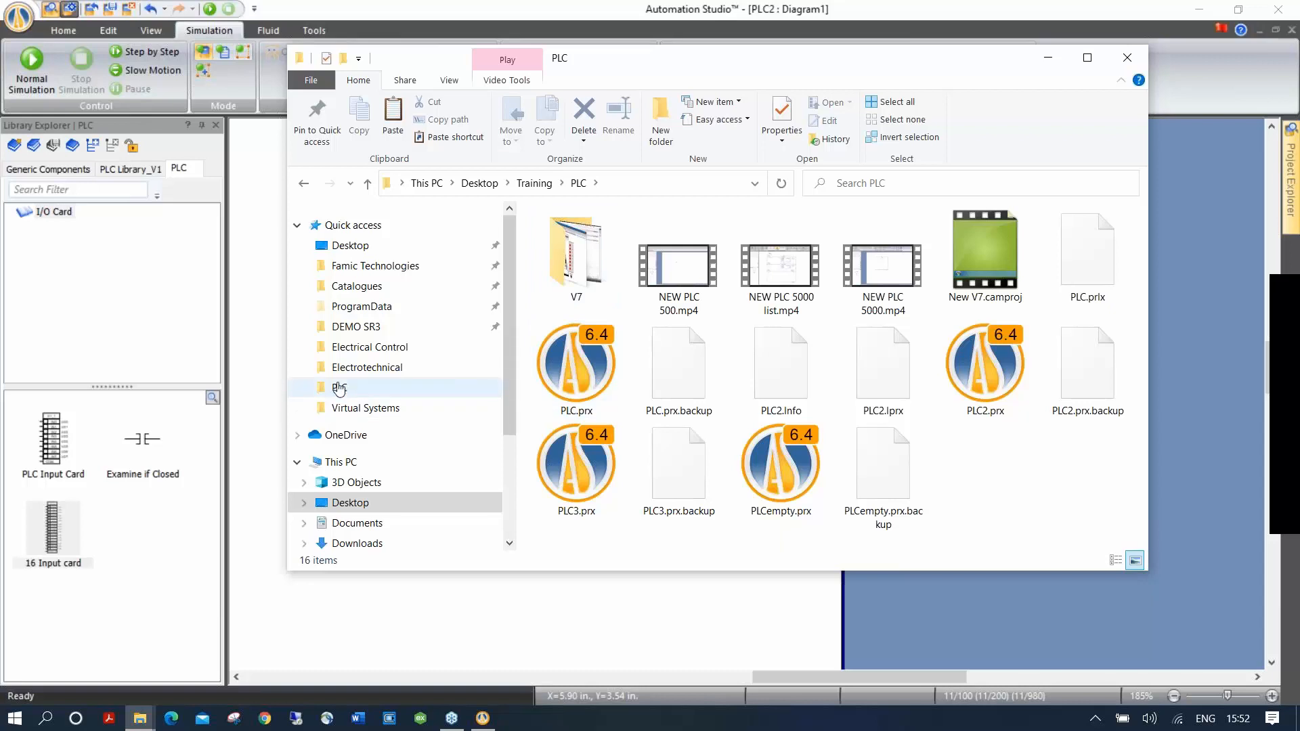
double_click(576, 256)
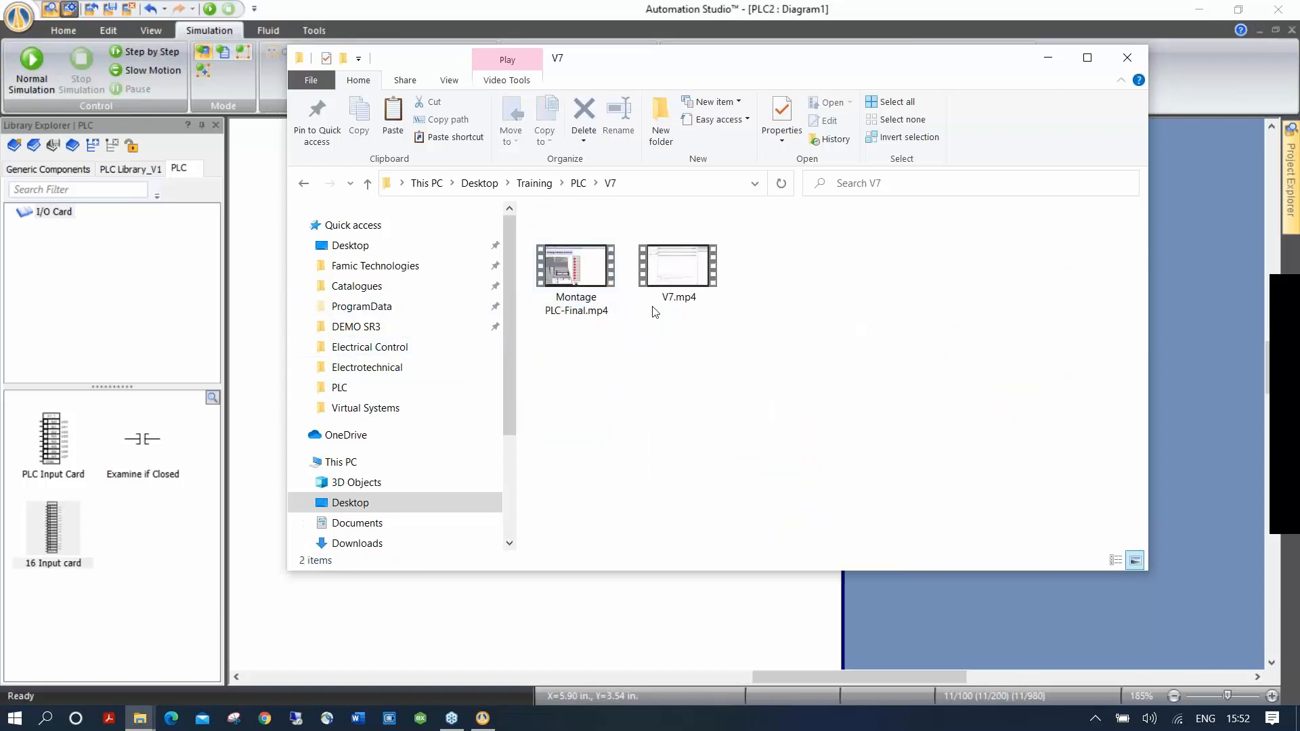
double_click(673, 274)
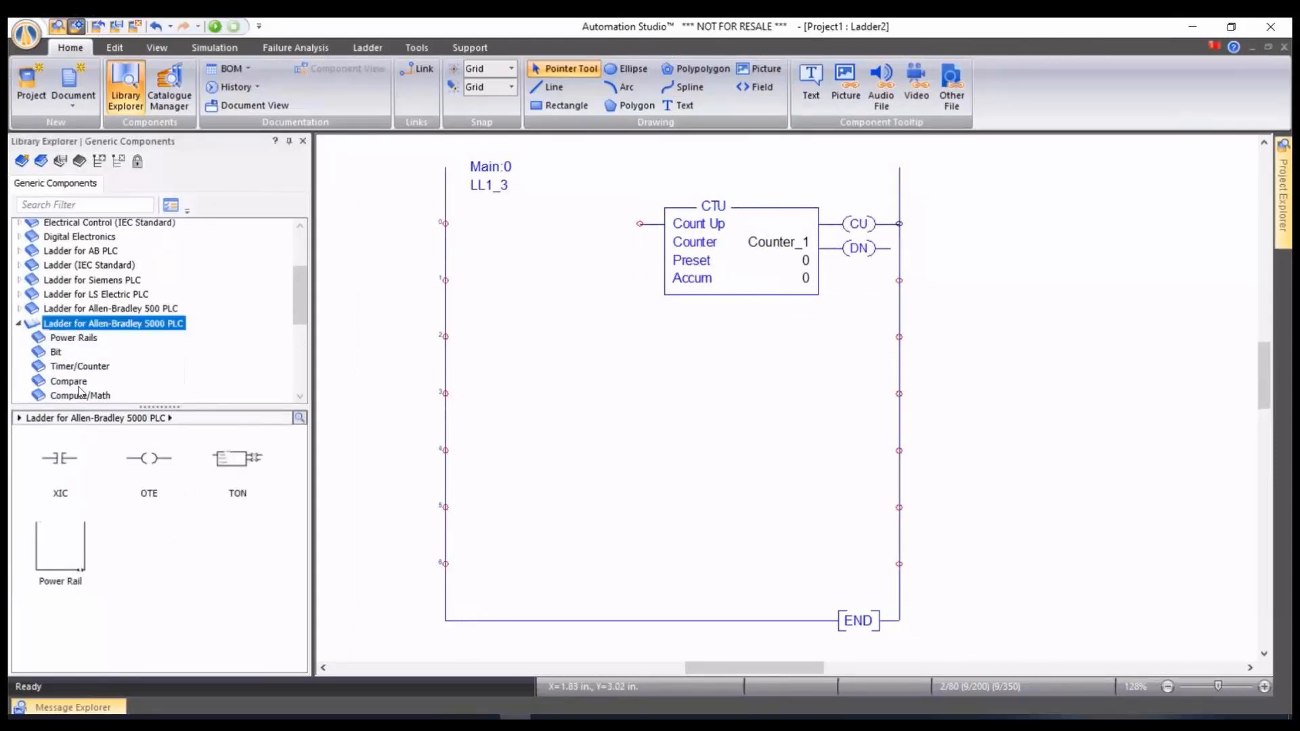
left_click(56, 353)
left_click_drag(147, 459, 484, 214)
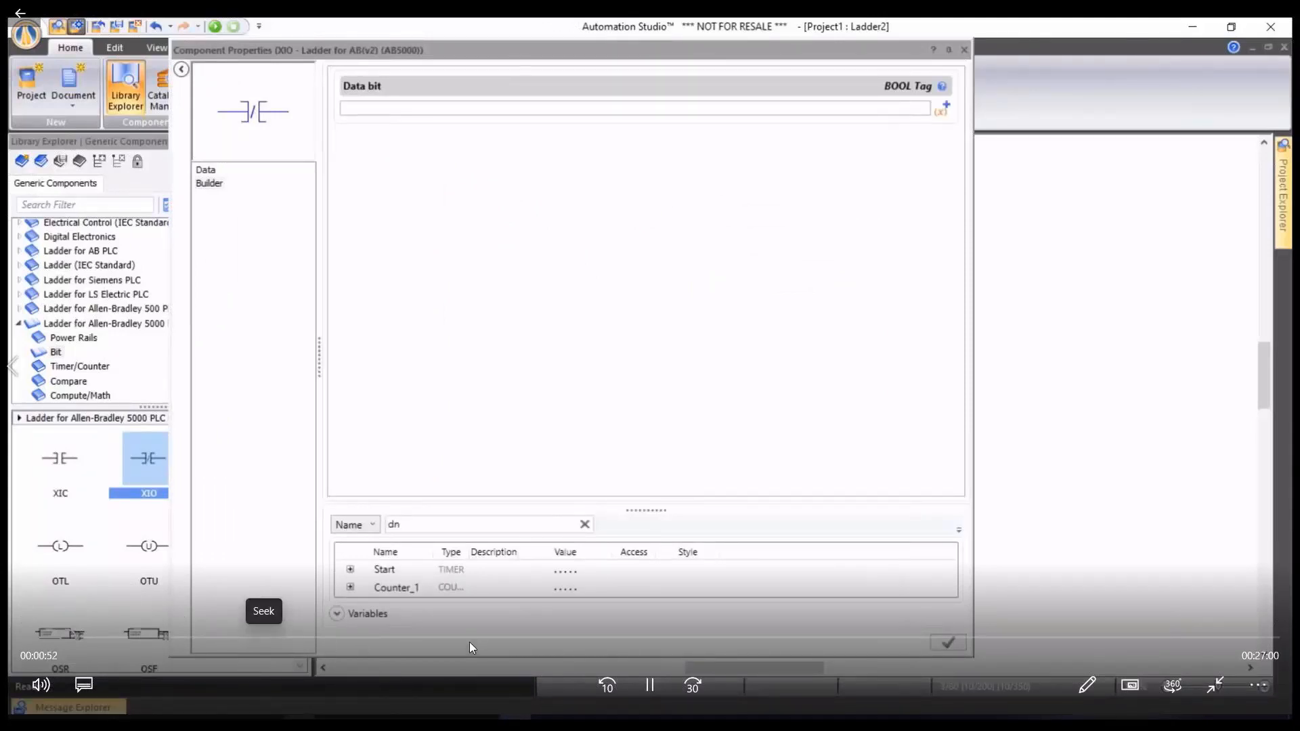
Seek the V7.mp4 playback to the part that builds the Counter_1 count-up and count-down rungs.
left_click(116, 636)
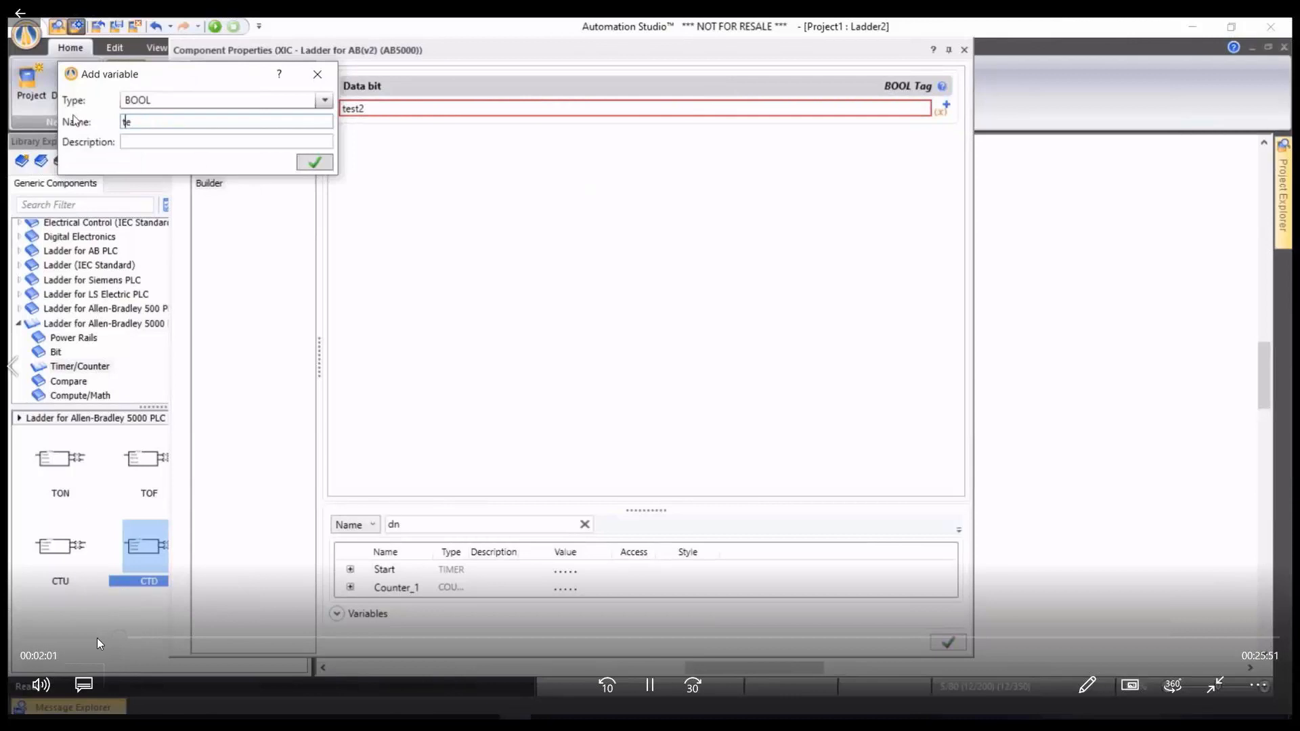
left_click(96, 638)
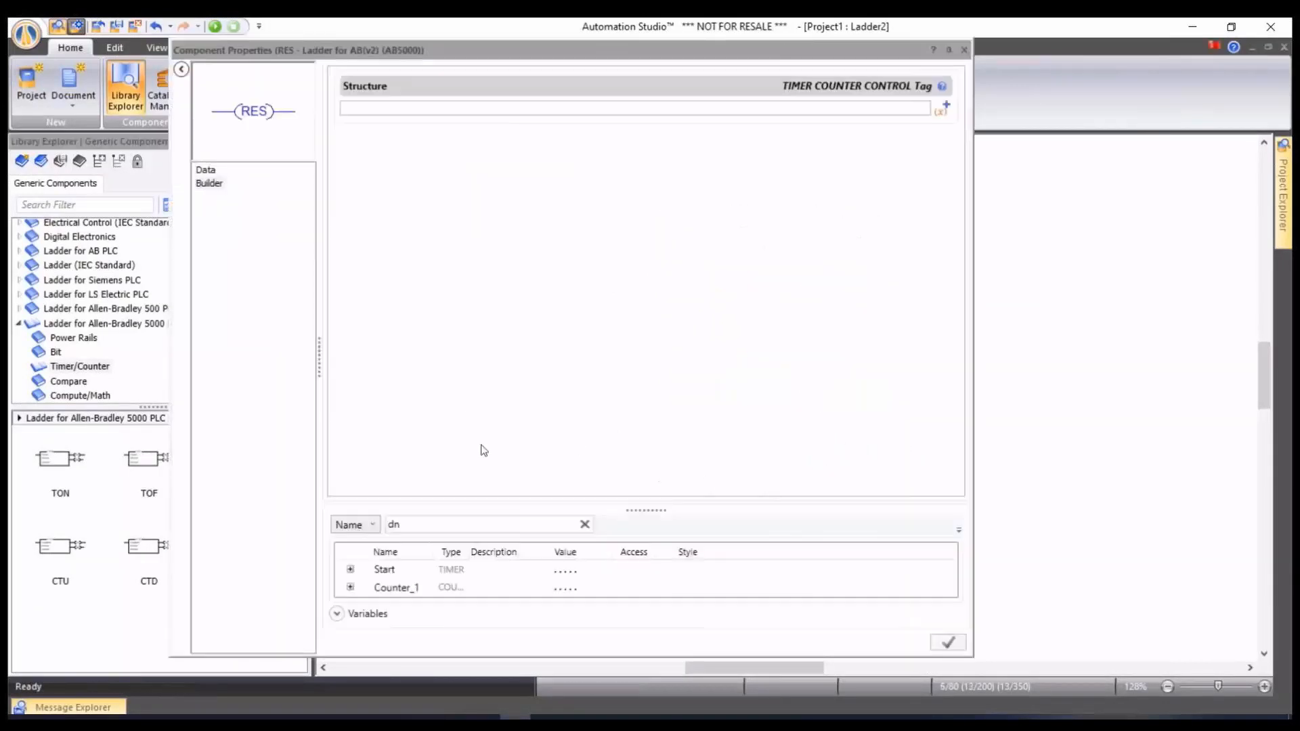
Assign the existing Counter_1 tag as the structure of the RES coil and close its properties.
double_click(396, 588)
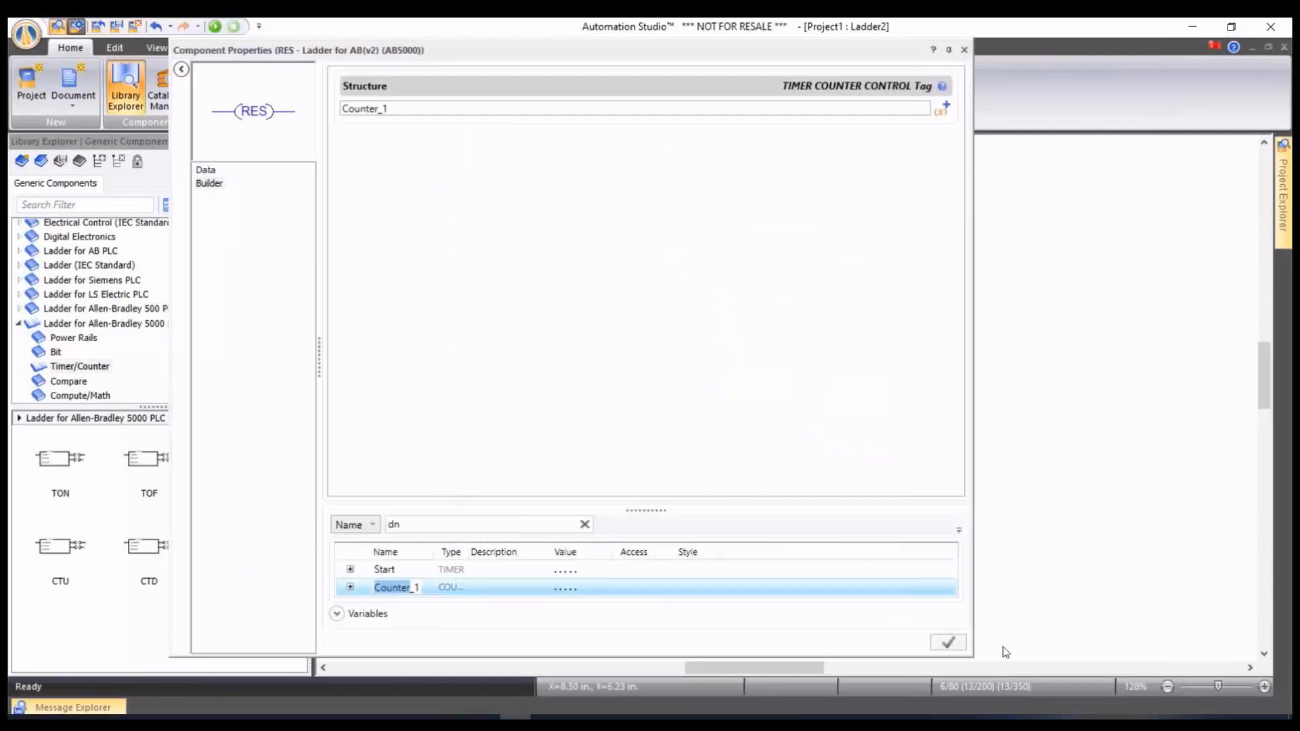
left_click(964, 50)
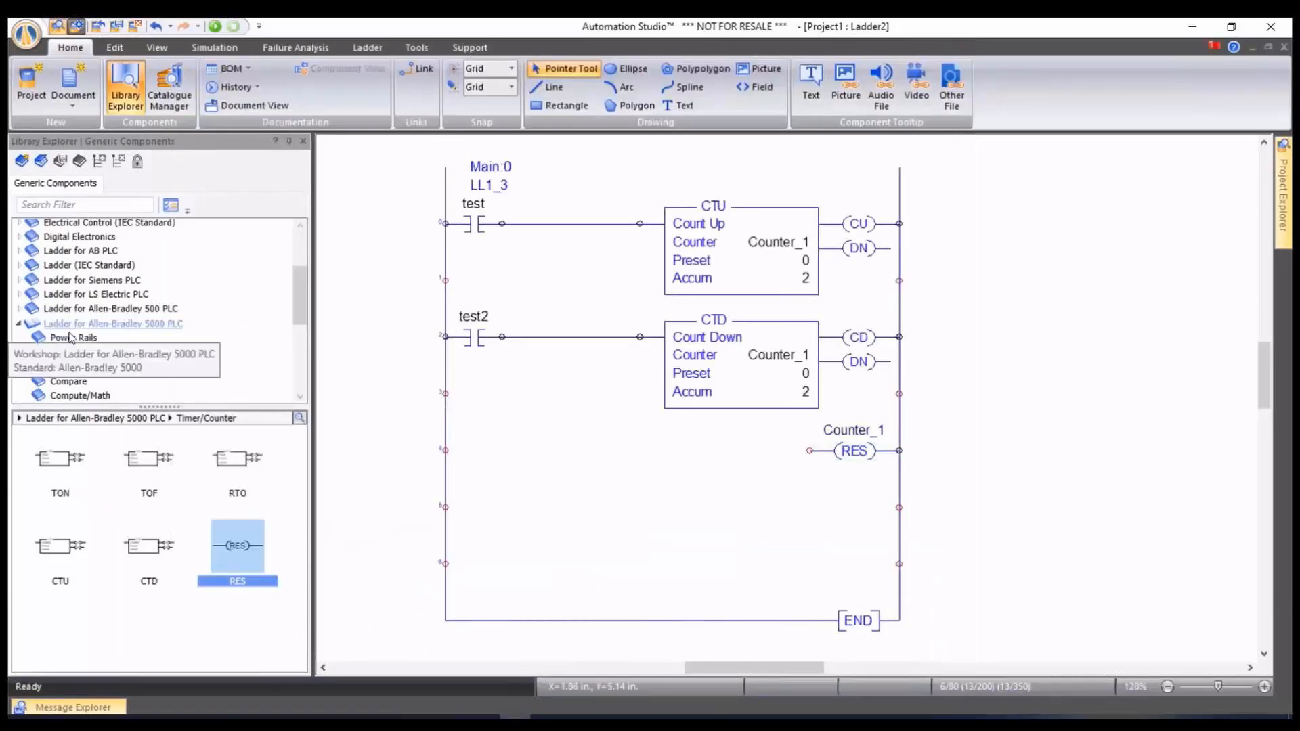
Add an XIC contact with a new BOOL variable named Reset to the RES rung and wire it to the coil.
left_click(56, 352)
left_click_drag(62, 460, 473, 449)
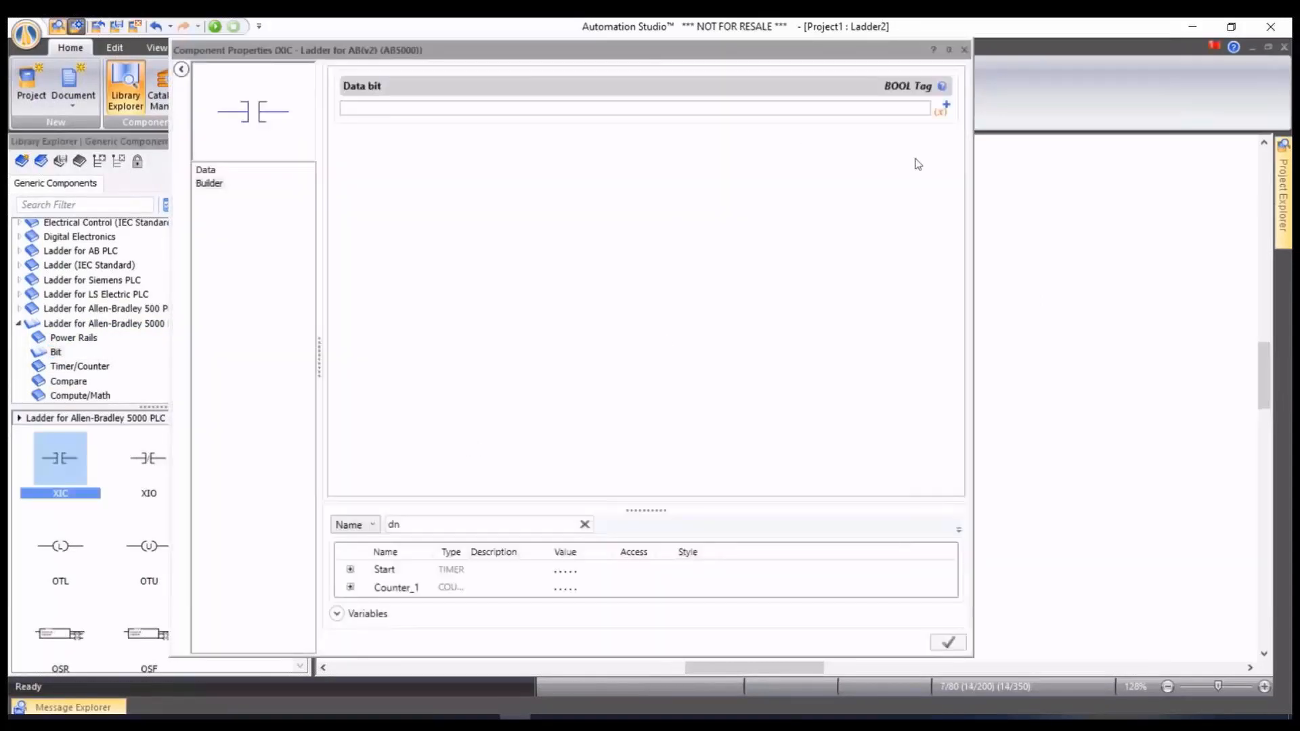
left_click(946, 105)
type("Reset")
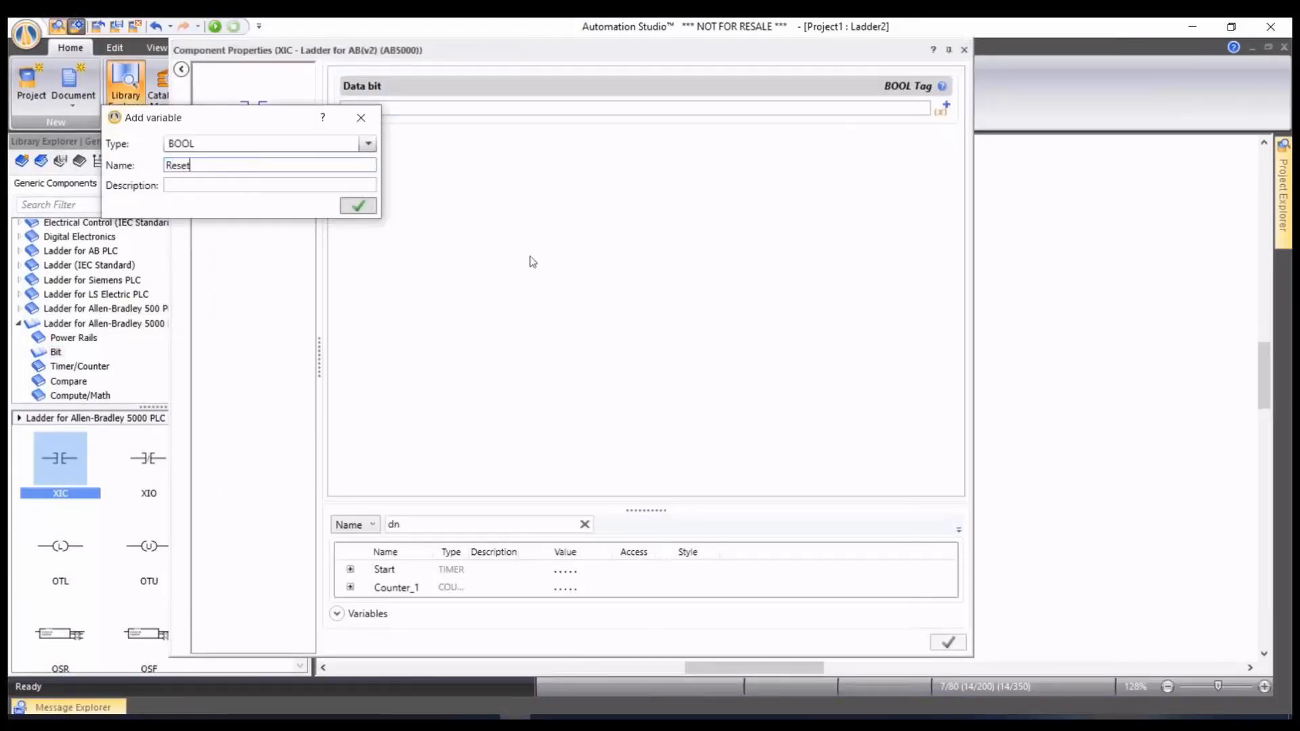
key("Return")
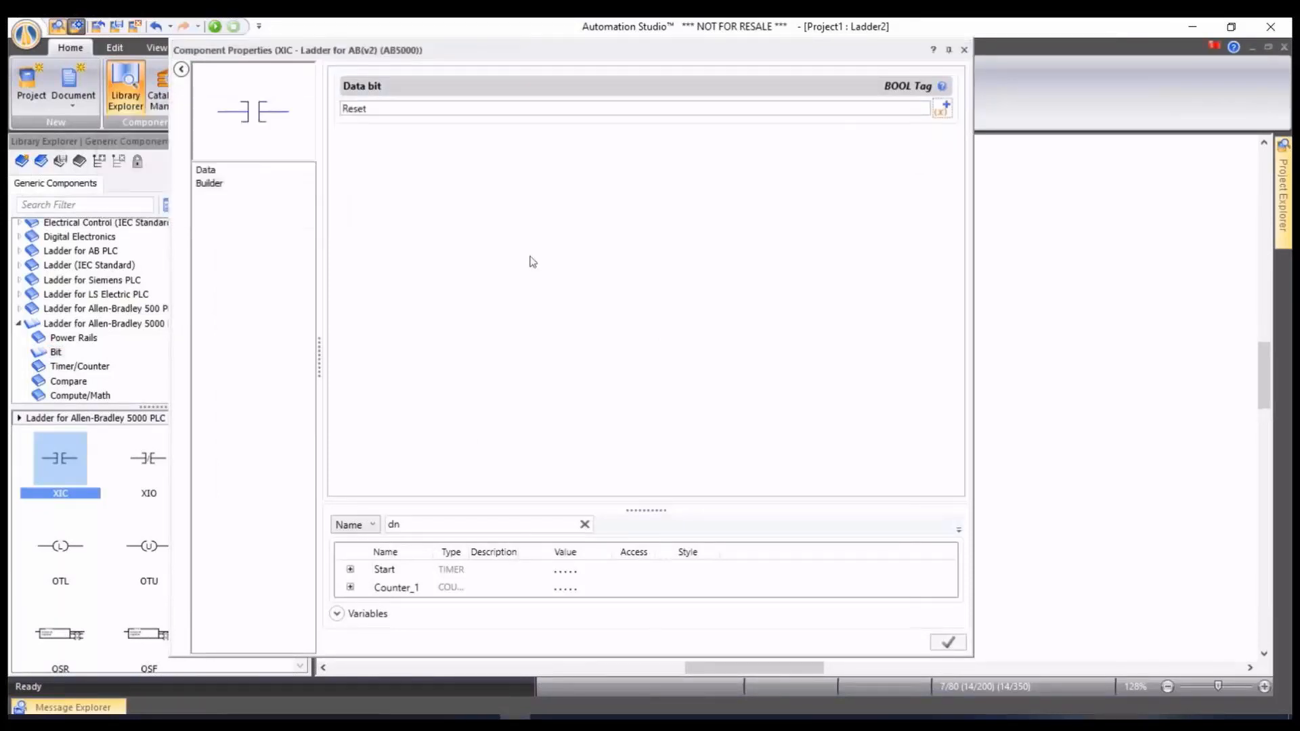
left_click(964, 50)
left_click_drag(502, 450, 809, 450)
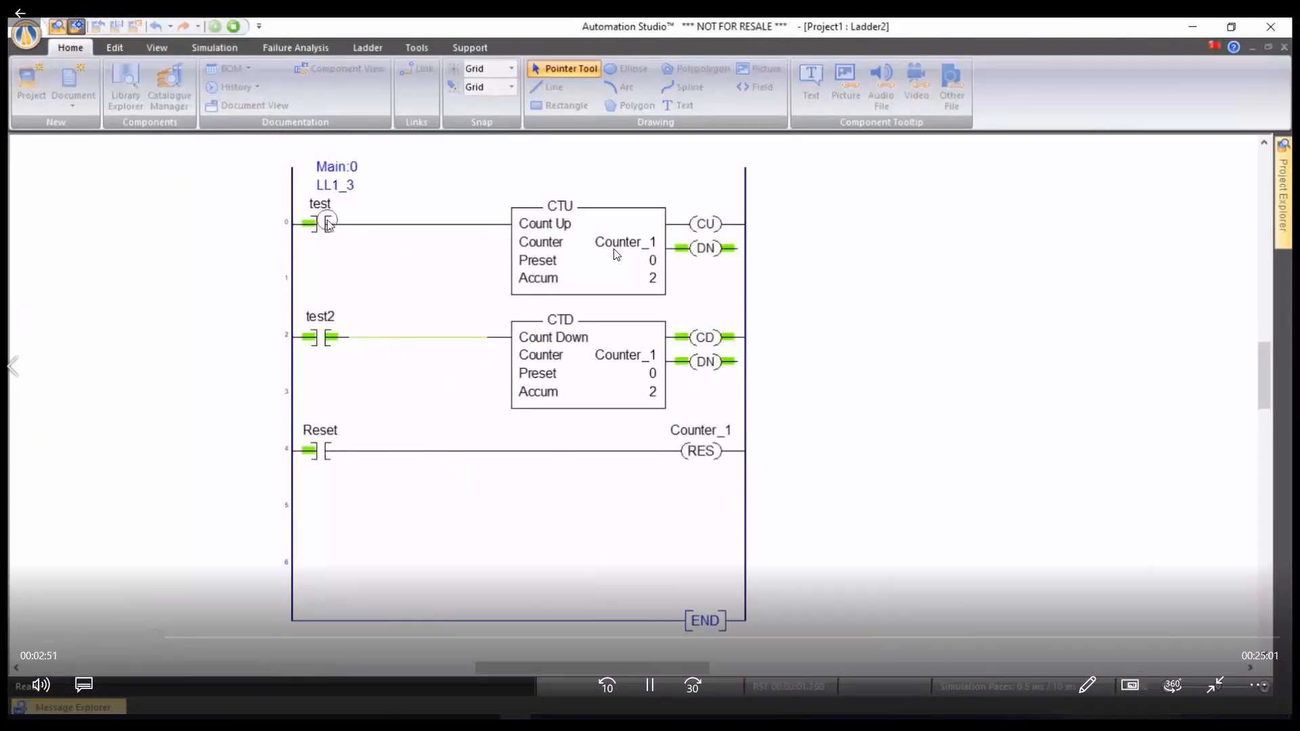
Operate the test contact on the CTU rung in the running simulation to exercise the Counter_1 counter.
left_click(328, 224)
left_click(329, 223)
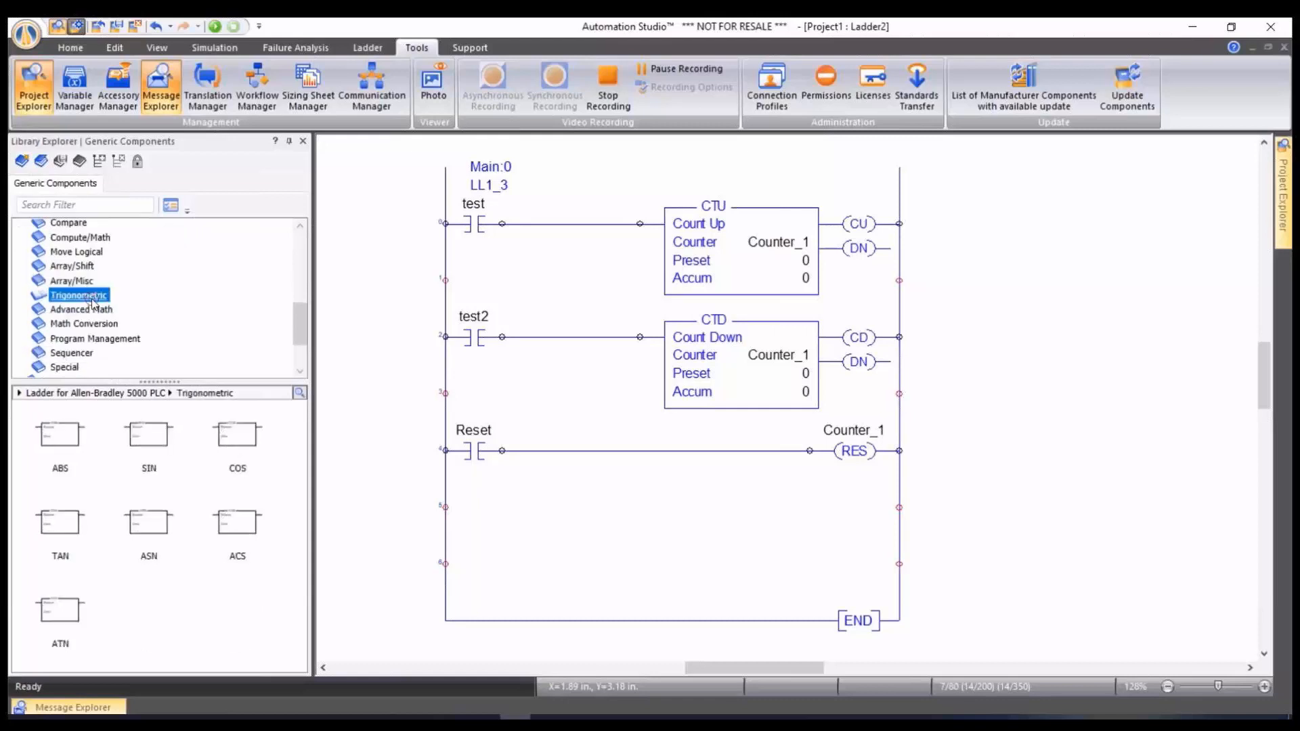
Review the Allen-Bradley 5000 ladder library categories Advanced Math, Math Conversion, Program Management, Sequencer and Special.
left_click(91, 308)
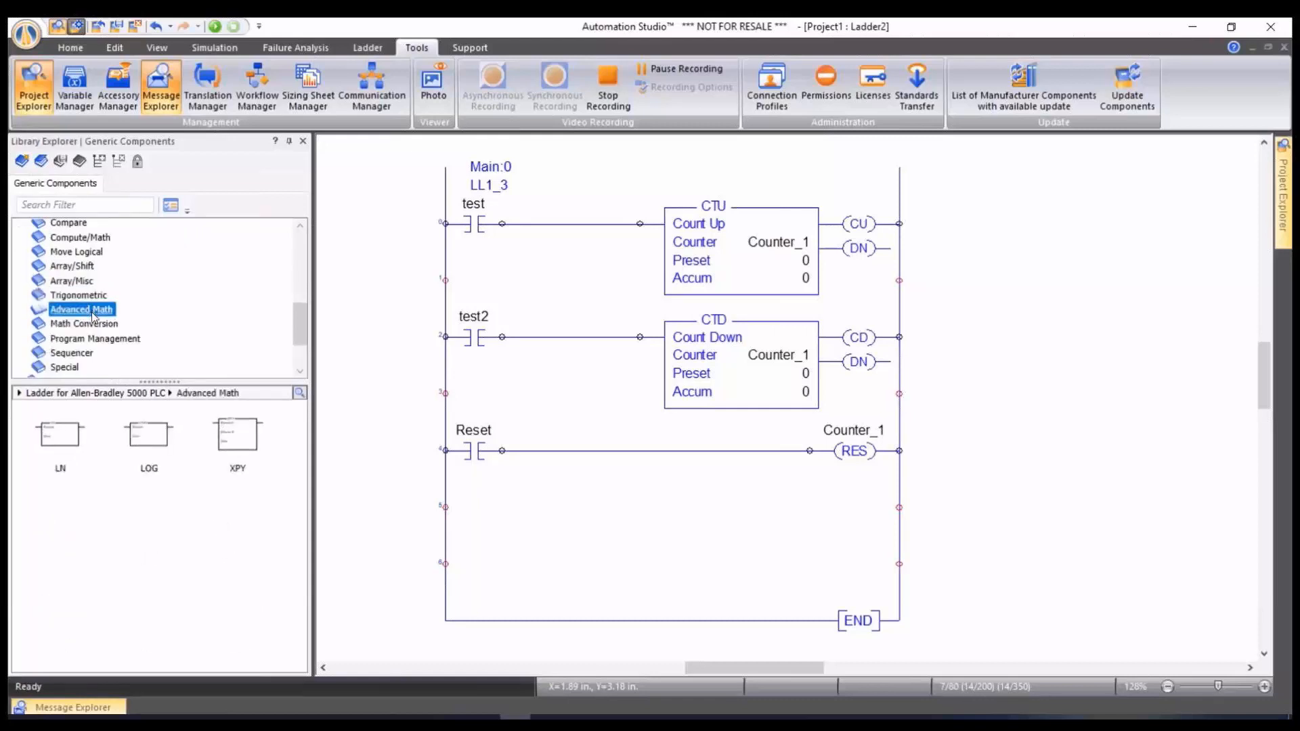
left_click(92, 325)
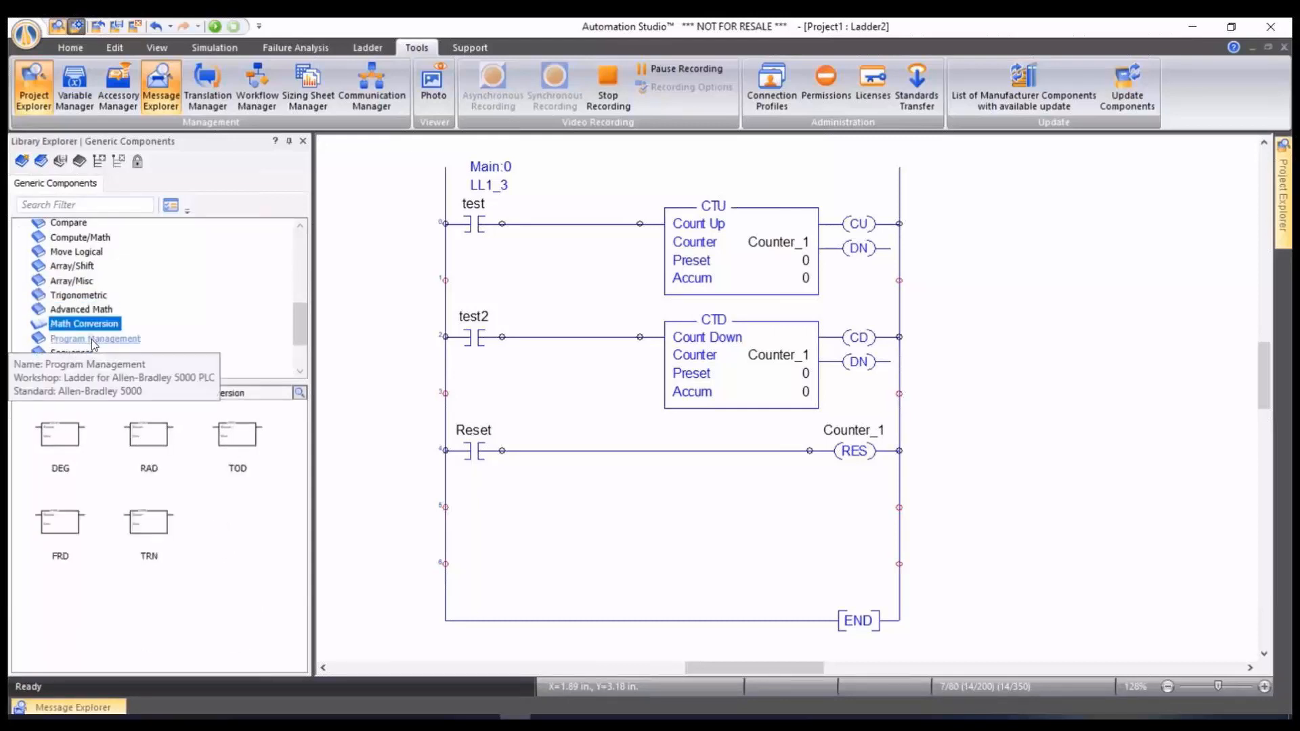
left_click(92, 339)
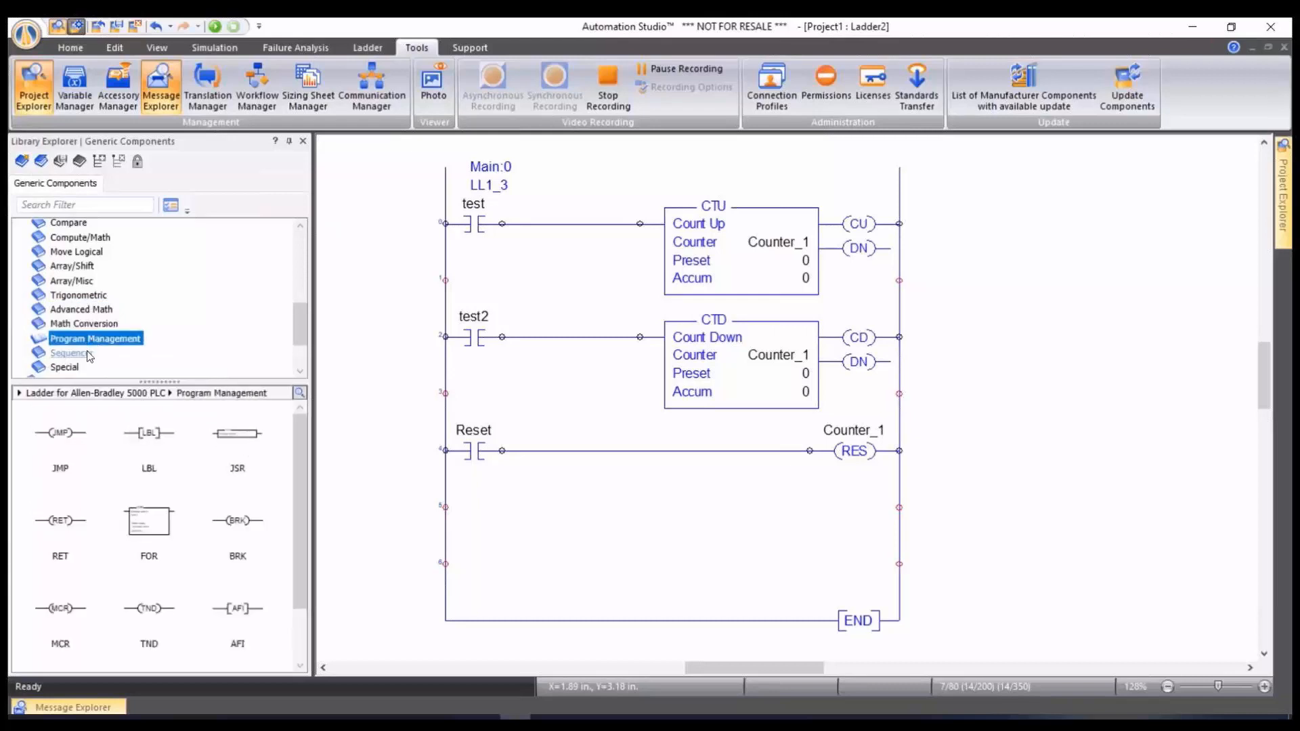
left_click(89, 354)
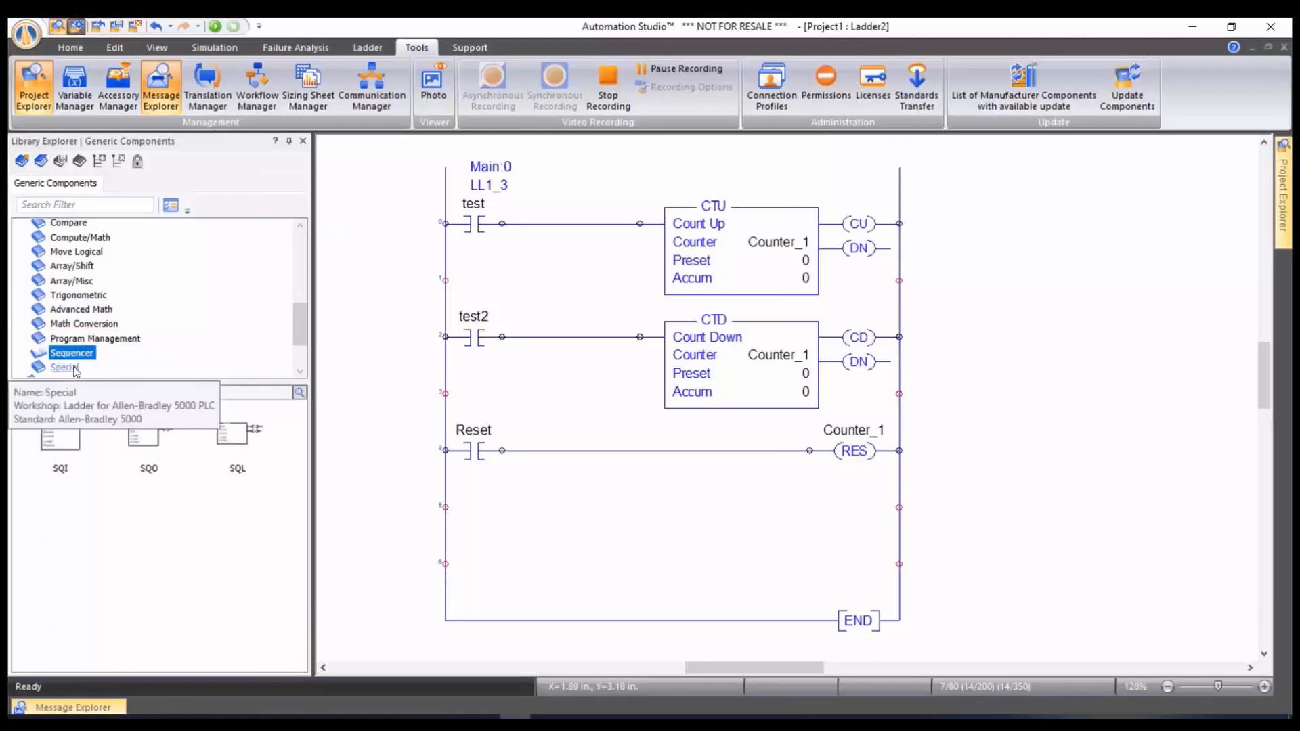
left_click(76, 370)
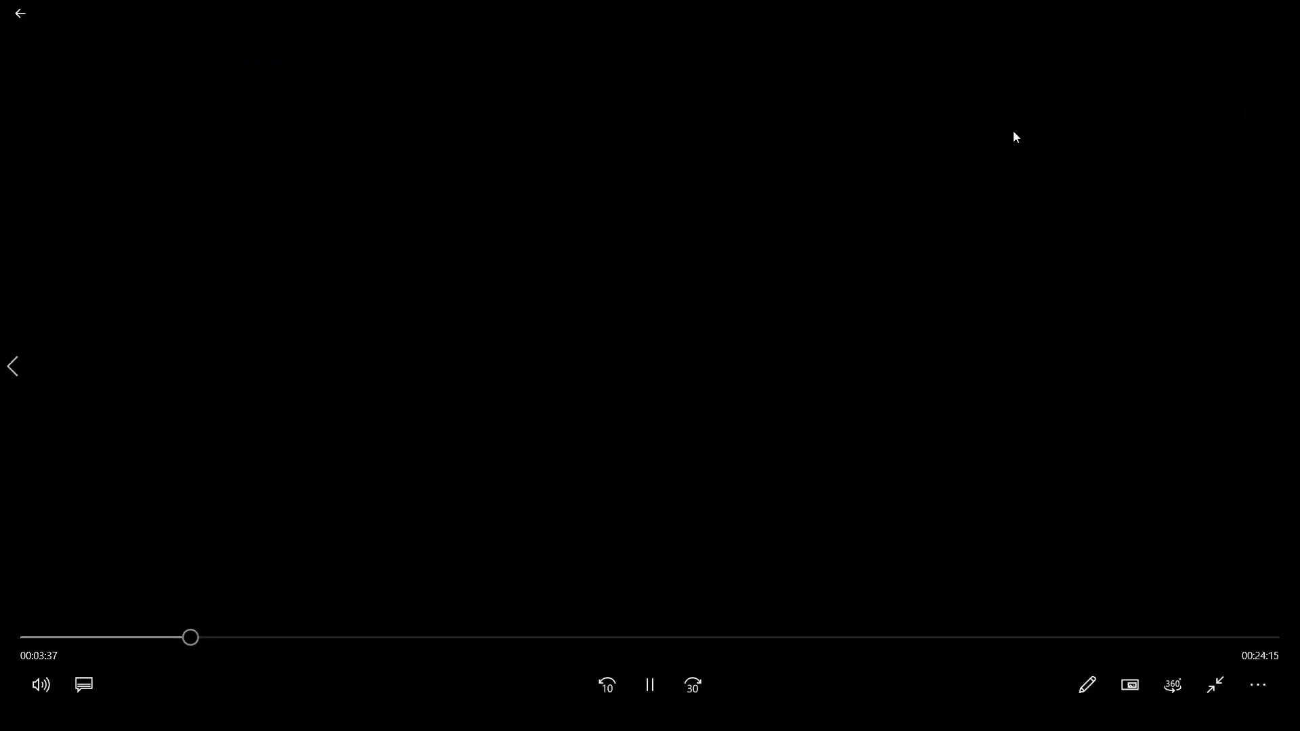
Close the V7.mp4 video player and play Montage PLC-Final.mp4 from the V7 folder in File Explorer.
left_click(1282, 10)
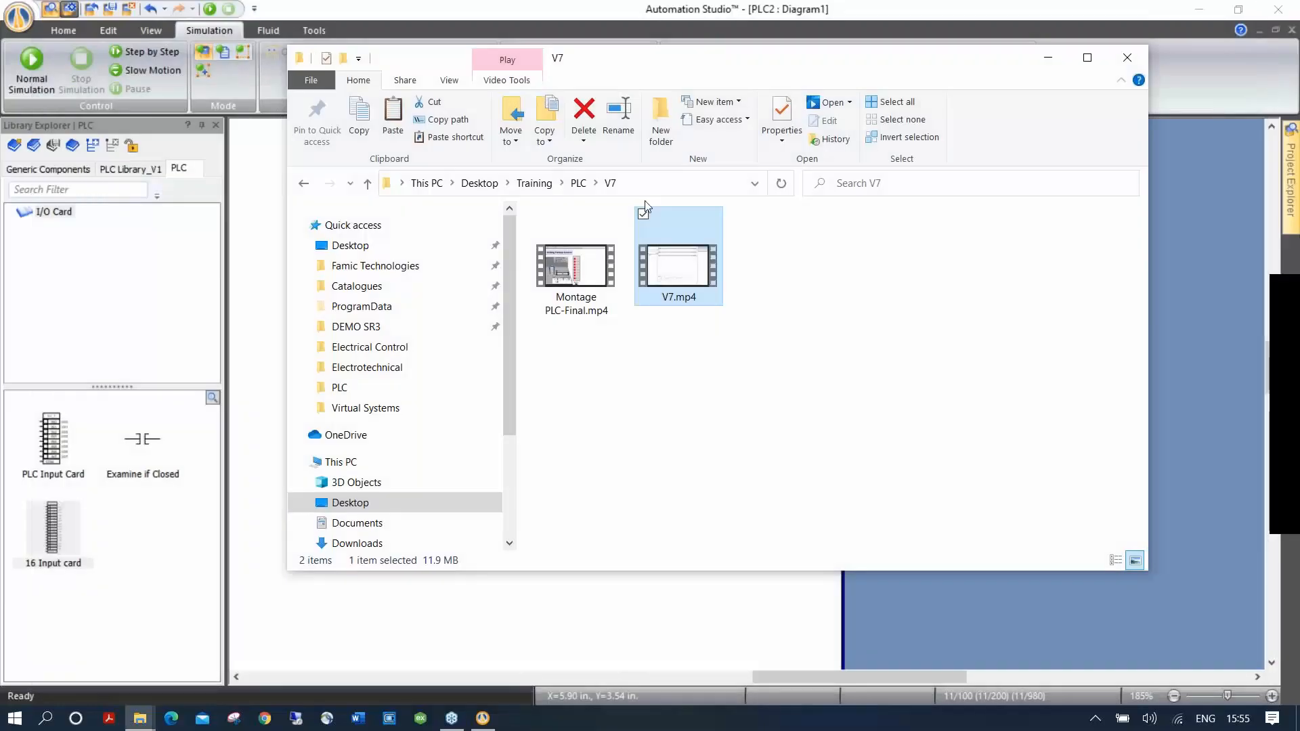
double_click(575, 271)
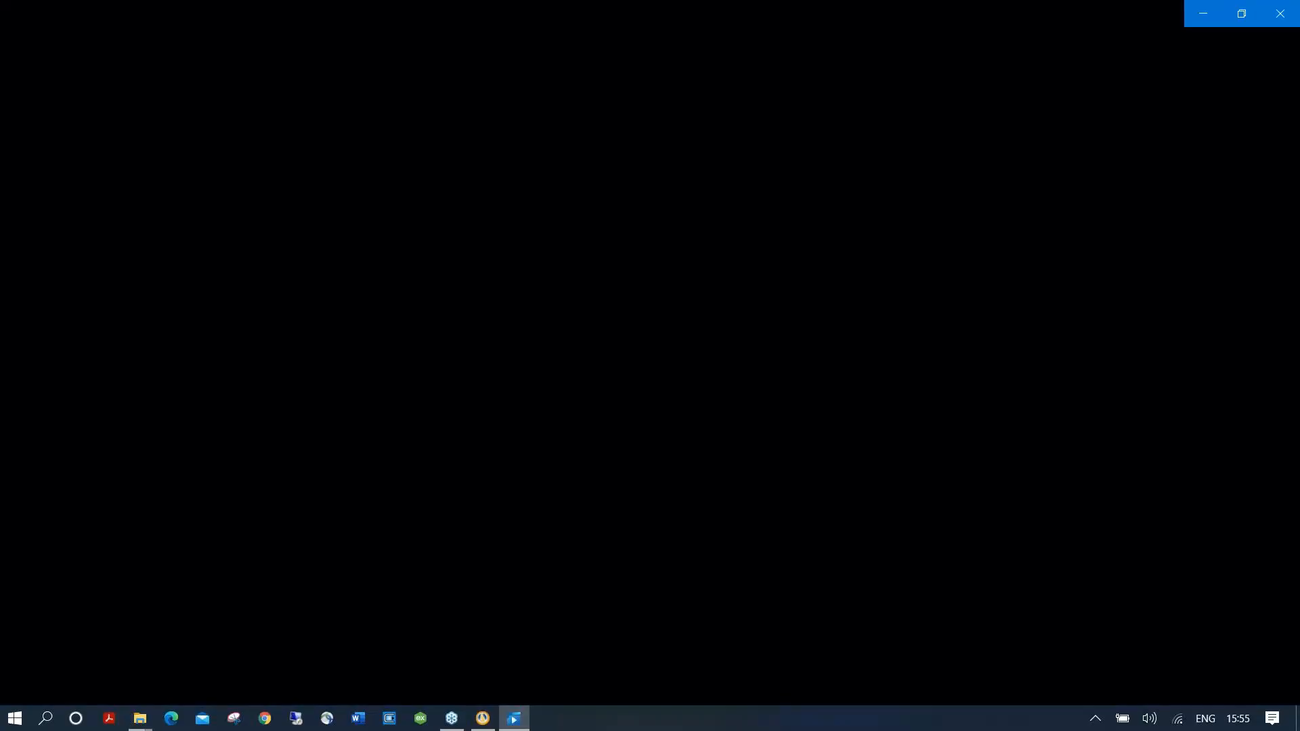